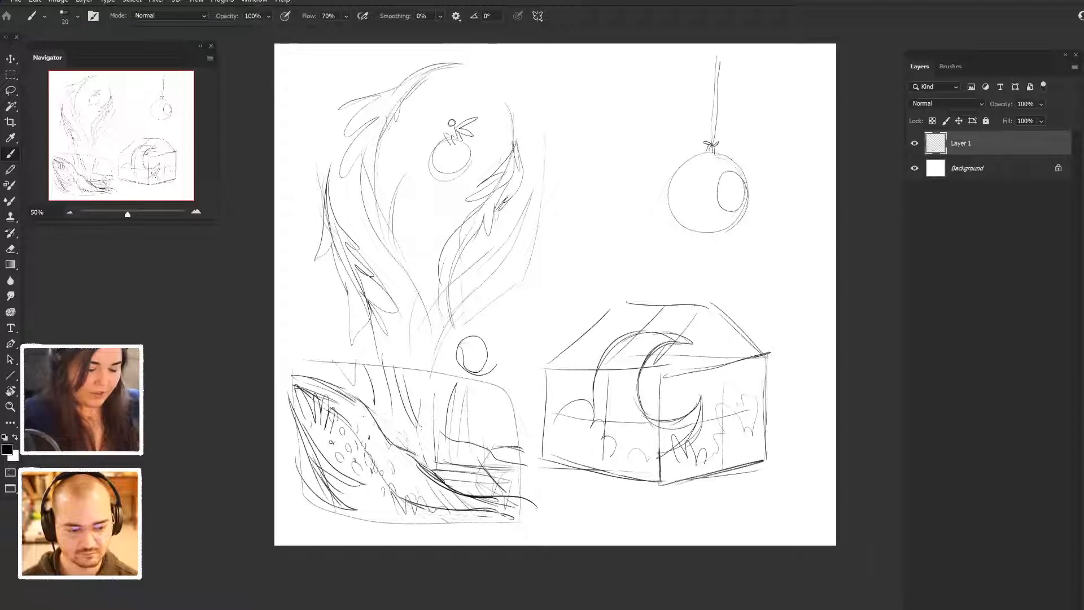
- Undo the doodle strokes drawn above the upper right corner of the landscape thumbnail
{"action": "key", "text": "ctrl+z"}
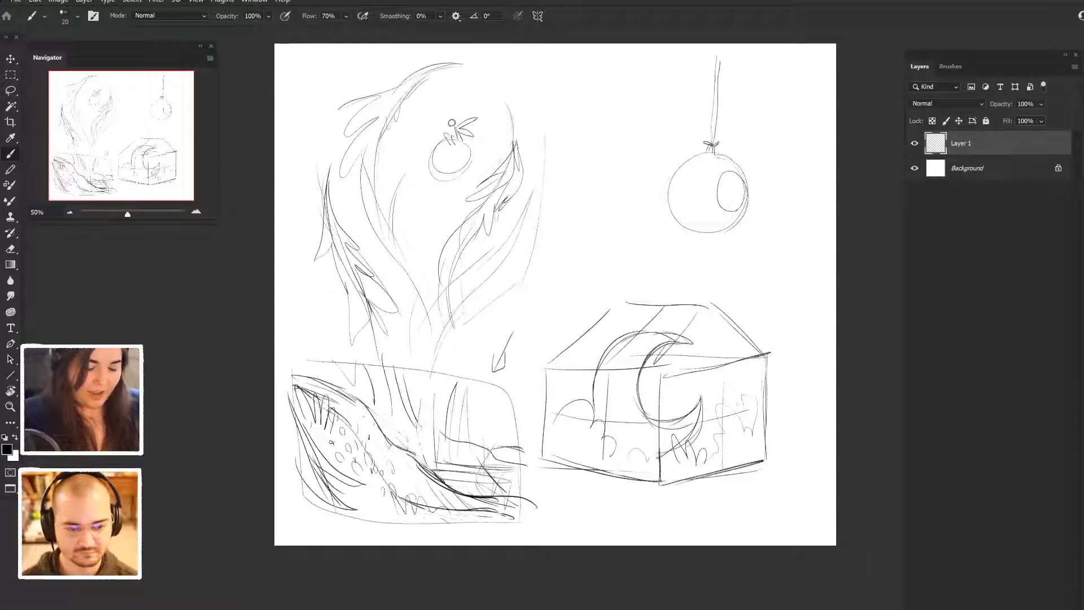
{"action": "key", "text": "ctrl+z"}
{"action": "key", "text": "ctrl+z"}
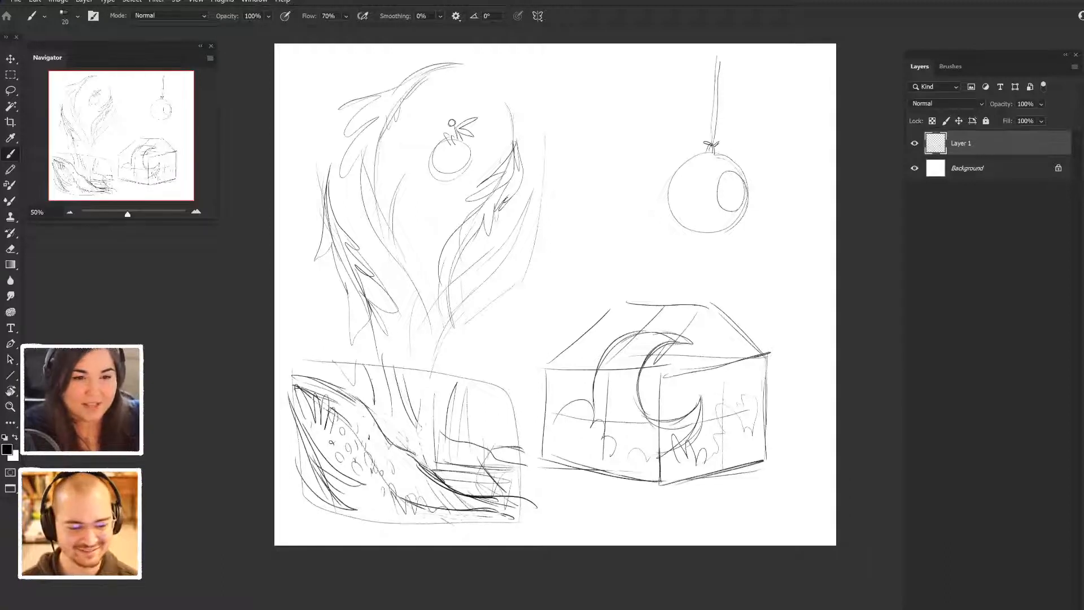
- Mark the landscape thumbnail with a small star and redraw its frame with straighter top and right edges
{"action": "left_click_drag", "start_coordinate": [487, 364], "coordinate": [486, 373]}
{"action": "mouse_move", "coordinate": [300, 364]}
{"action": "left_mouse_down"}
{"action": "mouse_move", "coordinate": [413, 367]}
{"action": "mouse_move", "coordinate": [518, 482]}
{"action": "left_mouse_up"}
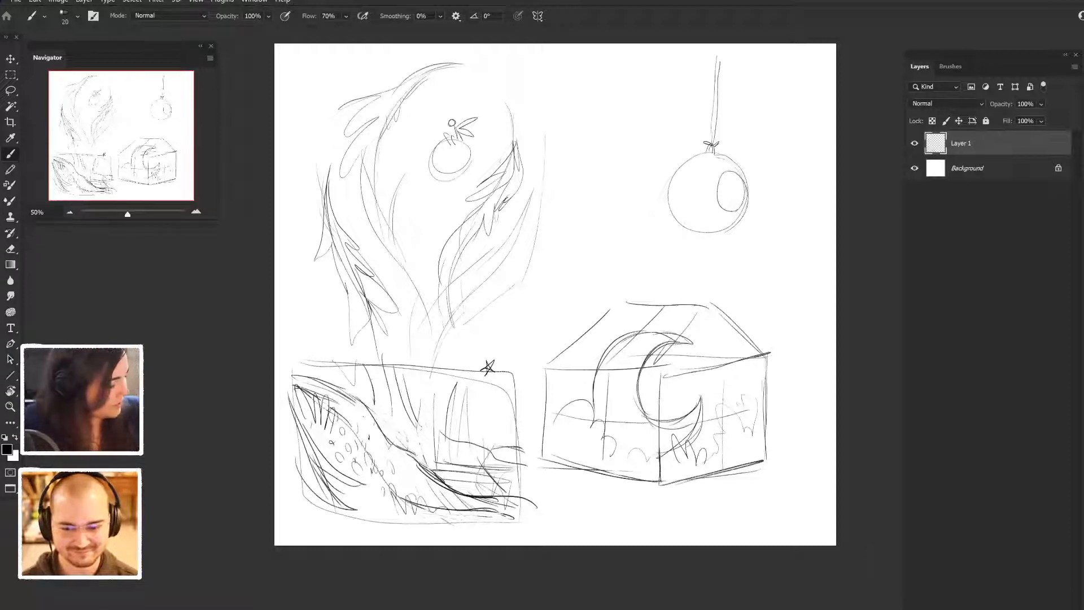
- Lasso the starred landscape thumbnail and copy it to a new layer
{"action": "key", "text": "l"}
{"action": "mouse_move", "coordinate": [522, 361]}
{"action": "left_mouse_down"}
{"action": "mouse_move", "coordinate": [497, 343]}
{"action": "mouse_move", "coordinate": [395, 347]}
{"action": "mouse_move", "coordinate": [279, 379]}
{"action": "mouse_move", "coordinate": [462, 540]}
{"action": "mouse_move", "coordinate": [536, 454]}
{"action": "mouse_move", "coordinate": [522, 361]}
{"action": "left_mouse_up"}
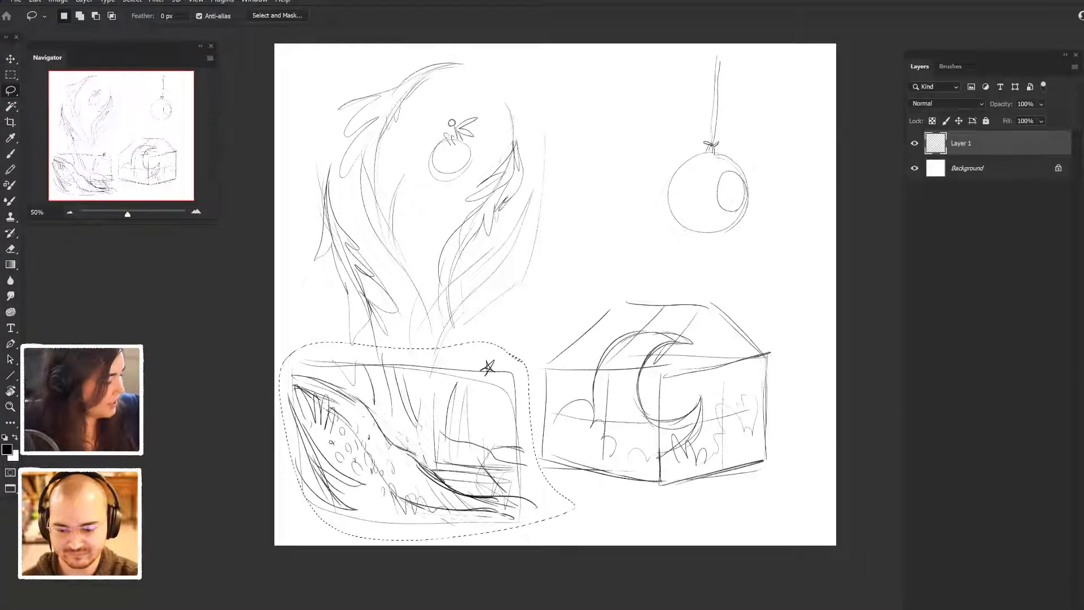
{"action": "key", "text": "ctrl+j"}
- Enlarge the copied thumbnail to about 210% so it fills most of the canvas, and hide Layer 1
{"action": "key", "text": "ctrl+t"}
{"action": "mouse_move", "coordinate": [541, 342]}
{"action": "left_mouse_down"}
{"action": "mouse_move", "coordinate": [728, 194]}
{"action": "mouse_move", "coordinate": [818, 142]}
{"action": "left_mouse_up"}
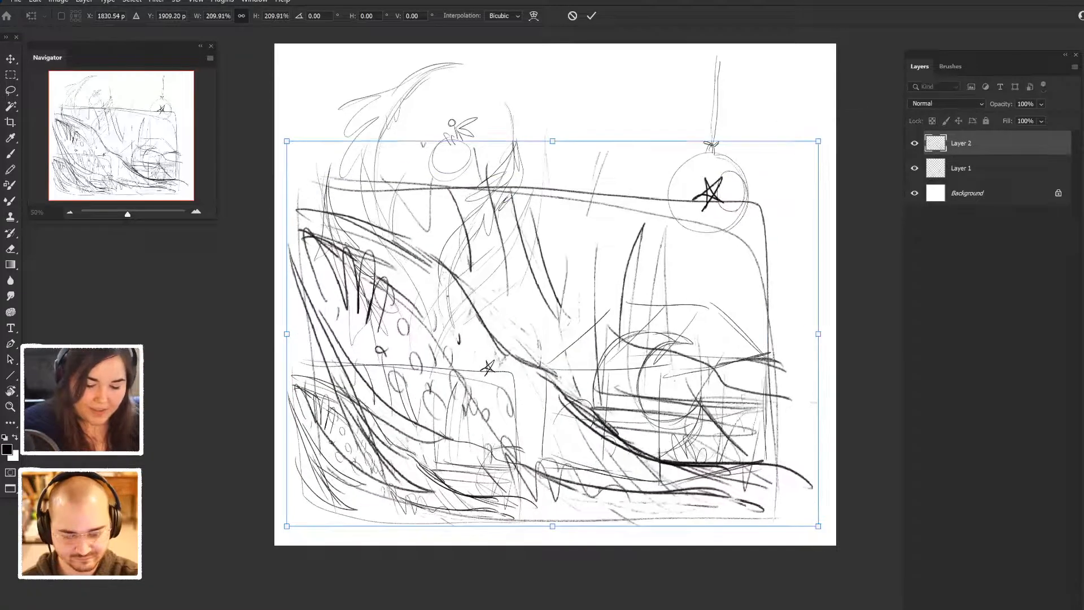
{"action": "key", "text": "Return"}
{"action": "left_click", "coordinate": [915, 168]}
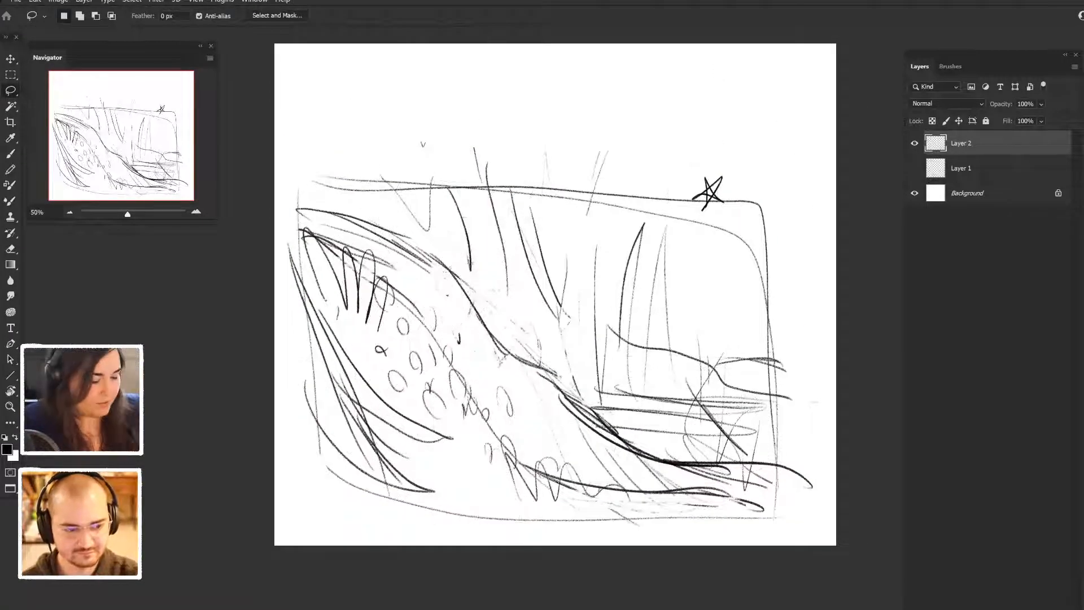
- Lower the opacity of Layer 2 to 40%
{"action": "key", "text": "b"}
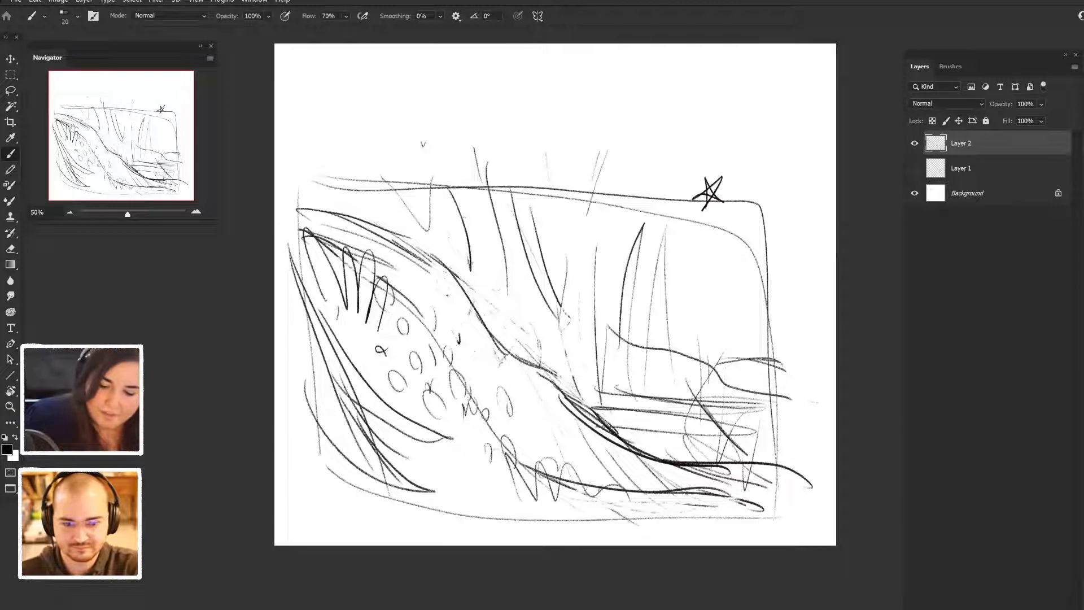
{"action": "left_click_drag", "start_coordinate": [1002, 104], "coordinate": [985, 104]}
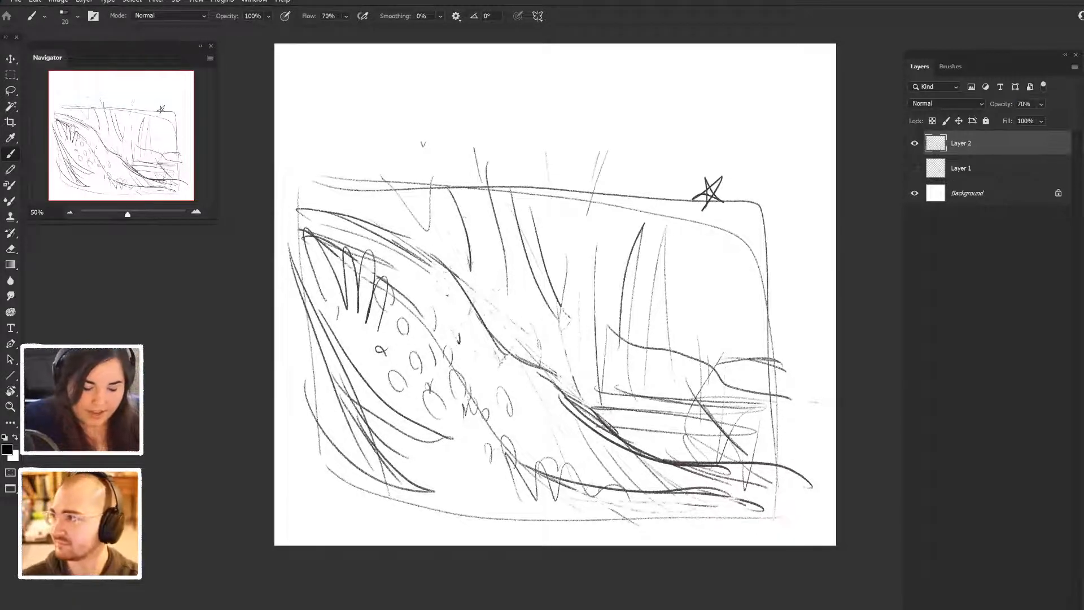
{"action": "left_click_drag", "start_coordinate": [1002, 104], "coordinate": [985, 104]}
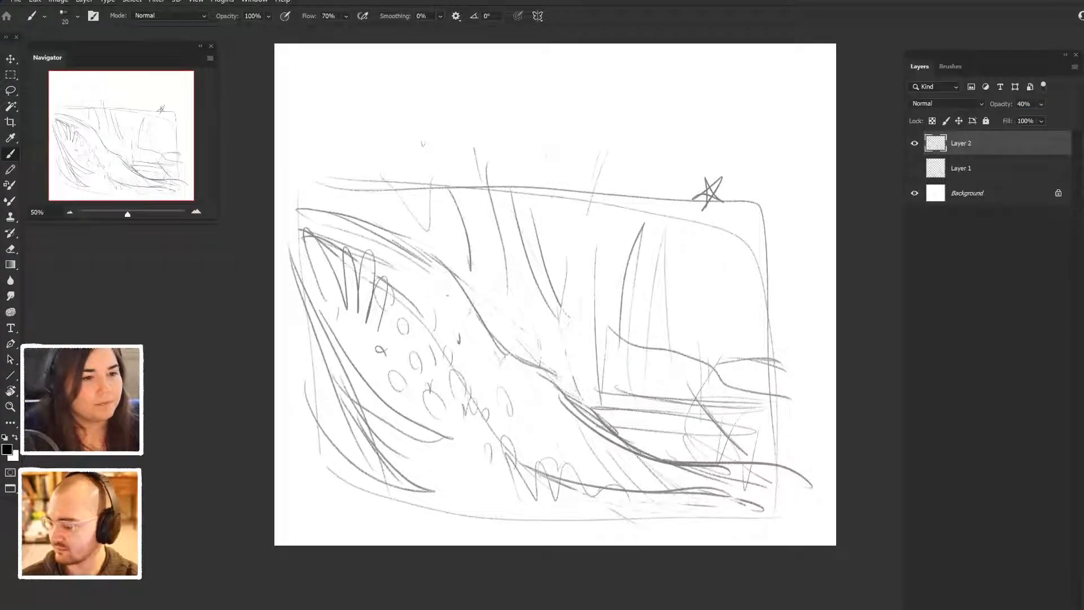
- Bring in the browser window with the Pinterest mushroom-and-branch painting, examine it, and move it off the canvas again
{"action": "left_click_drag", "start_coordinate": [1083, 12], "coordinate": [787, 28]}
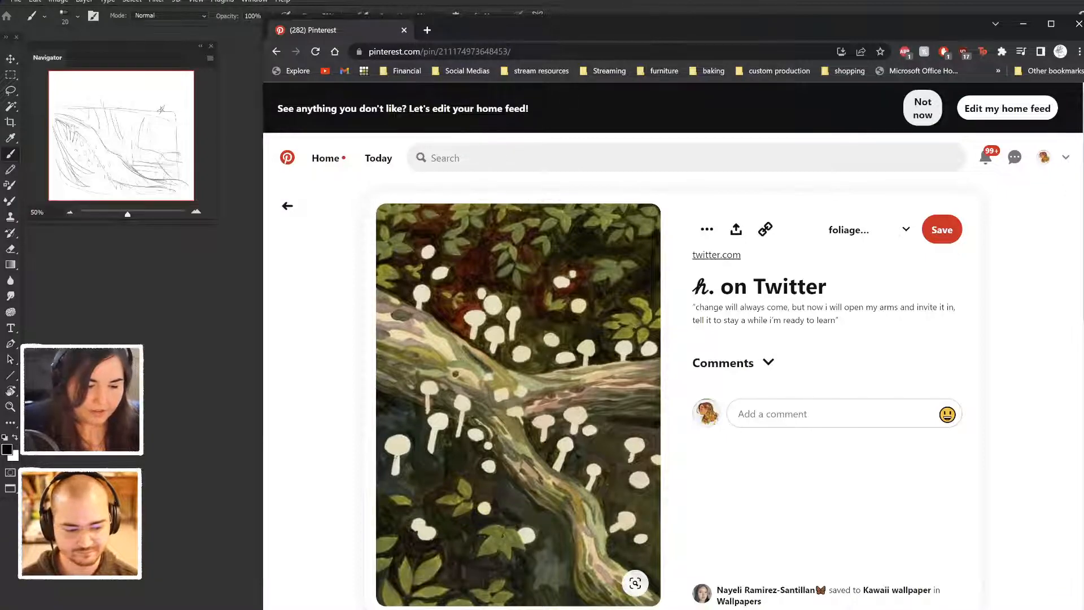
{"action": "left_click_drag", "start_coordinate": [677, 28], "coordinate": [906, 0]}
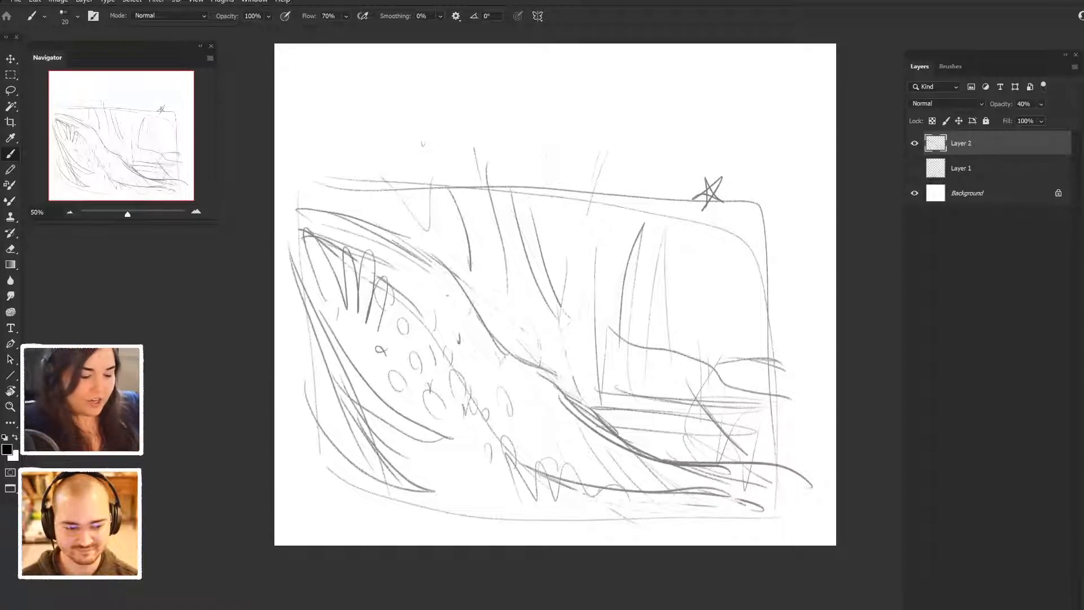
- Erase the upper contour line of the foreground hill down to the point where the slope steepens
{"action": "left_click_drag", "start_coordinate": [336, 216], "coordinate": [404, 243]}
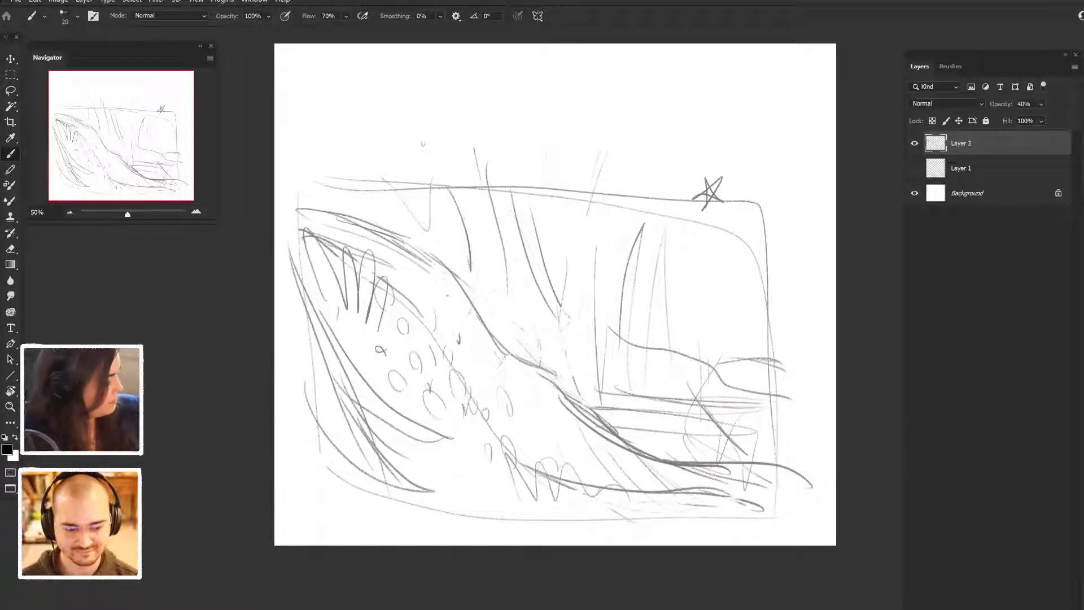
{"action": "key", "text": "e"}
{"action": "left_click_drag", "start_coordinate": [328, 213], "coordinate": [446, 264]}
{"action": "mouse_move", "coordinate": [367, 228]}
{"action": "left_mouse_down"}
{"action": "mouse_move", "coordinate": [443, 263]}
{"action": "mouse_move", "coordinate": [425, 261]}
{"action": "mouse_move", "coordinate": [461, 280]}
{"action": "mouse_move", "coordinate": [458, 290]}
{"action": "left_mouse_up"}
{"action": "key", "text": "b"}
{"action": "key", "text": "e"}
- Sketch a fanned tuft of grass on the hill's upper edge, erasing the contour line beneath it
{"action": "key", "text": "b"}
{"action": "mouse_move", "coordinate": [448, 253]}
{"action": "left_mouse_down"}
{"action": "mouse_move", "coordinate": [461, 297]}
{"action": "mouse_move", "coordinate": [475, 288]}
{"action": "mouse_move", "coordinate": [473, 313]}
{"action": "left_mouse_up"}
{"action": "key", "text": "e"}
{"action": "left_click_drag", "start_coordinate": [464, 272], "coordinate": [477, 315]}
{"action": "key", "text": "b"}
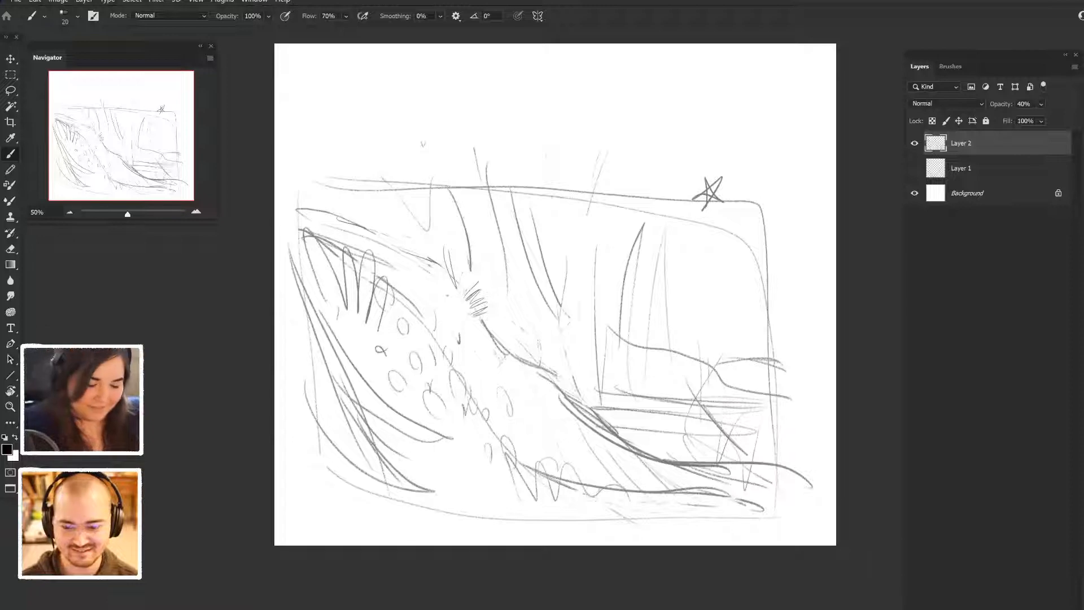
{"action": "mouse_move", "coordinate": [471, 301]}
{"action": "left_mouse_down"}
{"action": "mouse_move", "coordinate": [511, 291]}
{"action": "mouse_move", "coordinate": [512, 306]}
{"action": "left_mouse_up"}
{"action": "mouse_move", "coordinate": [470, 312]}
{"action": "left_mouse_down"}
{"action": "mouse_move", "coordinate": [511, 312]}
{"action": "mouse_move", "coordinate": [489, 256]}
{"action": "mouse_move", "coordinate": [451, 249]}
{"action": "left_mouse_up"}
{"action": "mouse_move", "coordinate": [464, 291]}
{"action": "left_mouse_down"}
{"action": "mouse_move", "coordinate": [459, 249]}
{"action": "mouse_move", "coordinate": [433, 247]}
{"action": "left_mouse_up"}
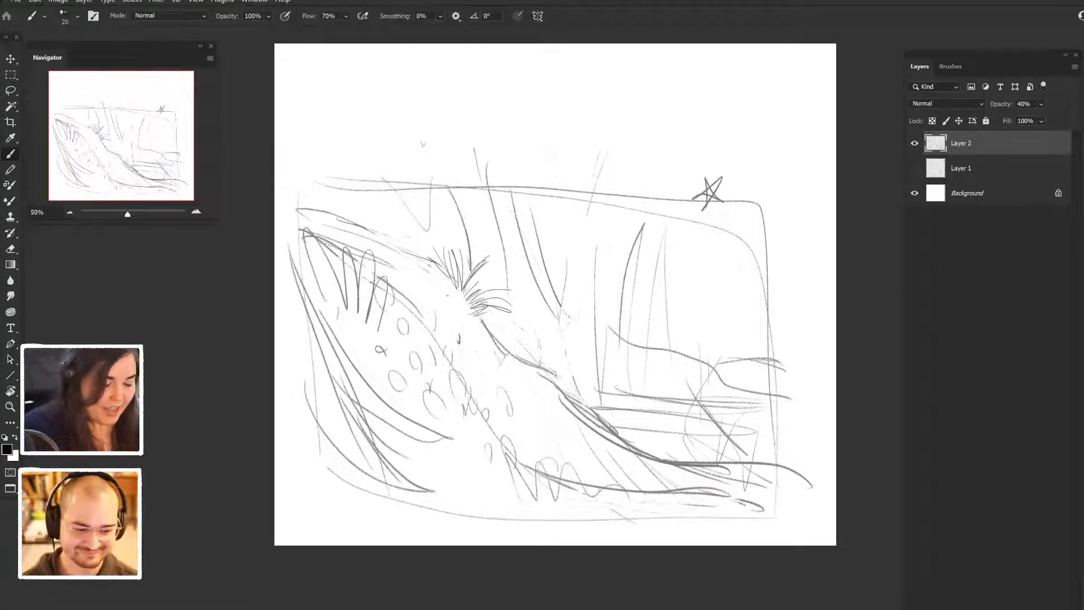
- Sketch a forked branch across the left side of the foreground hill and erase the lines crossing it
{"action": "left_click_drag", "start_coordinate": [328, 314], "coordinate": [417, 350]}
{"action": "mouse_move", "coordinate": [325, 343]}
{"action": "left_mouse_down"}
{"action": "mouse_move", "coordinate": [407, 362]}
{"action": "mouse_move", "coordinate": [393, 360]}
{"action": "left_mouse_up"}
{"action": "mouse_move", "coordinate": [301, 333]}
{"action": "left_mouse_down"}
{"action": "mouse_move", "coordinate": [350, 340]}
{"action": "mouse_move", "coordinate": [308, 317]}
{"action": "mouse_move", "coordinate": [397, 328]}
{"action": "mouse_move", "coordinate": [407, 310]}
{"action": "mouse_move", "coordinate": [427, 369]}
{"action": "left_mouse_up"}
{"action": "key", "text": "e"}
{"action": "key", "text": "b"}
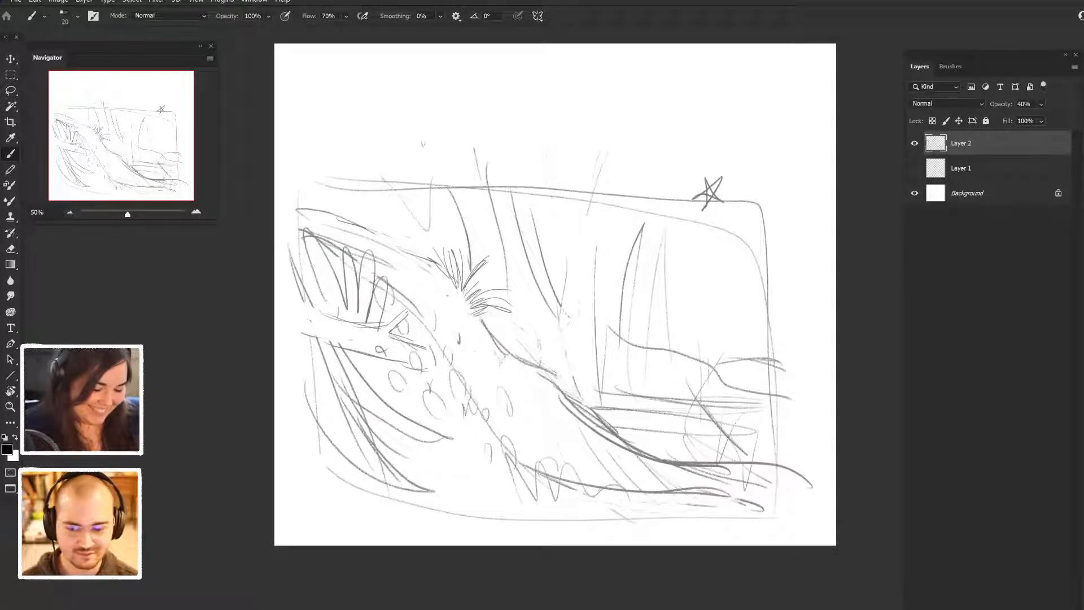
- Clean up the slope beside the branch and sketch a cluster of small round shapes there
{"action": "key", "text": "e"}
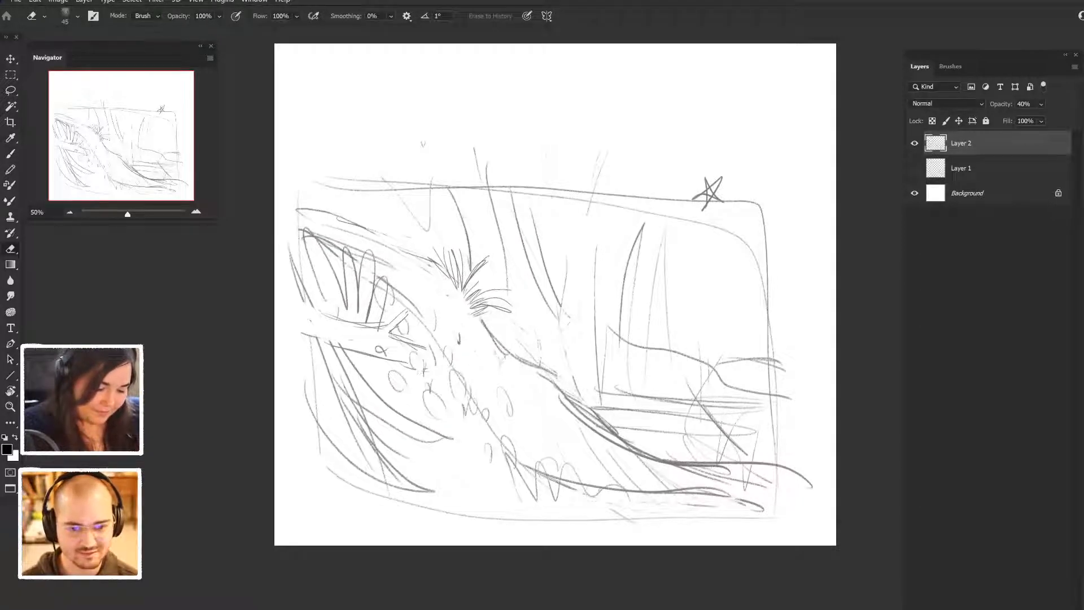
{"action": "key", "text": "b"}
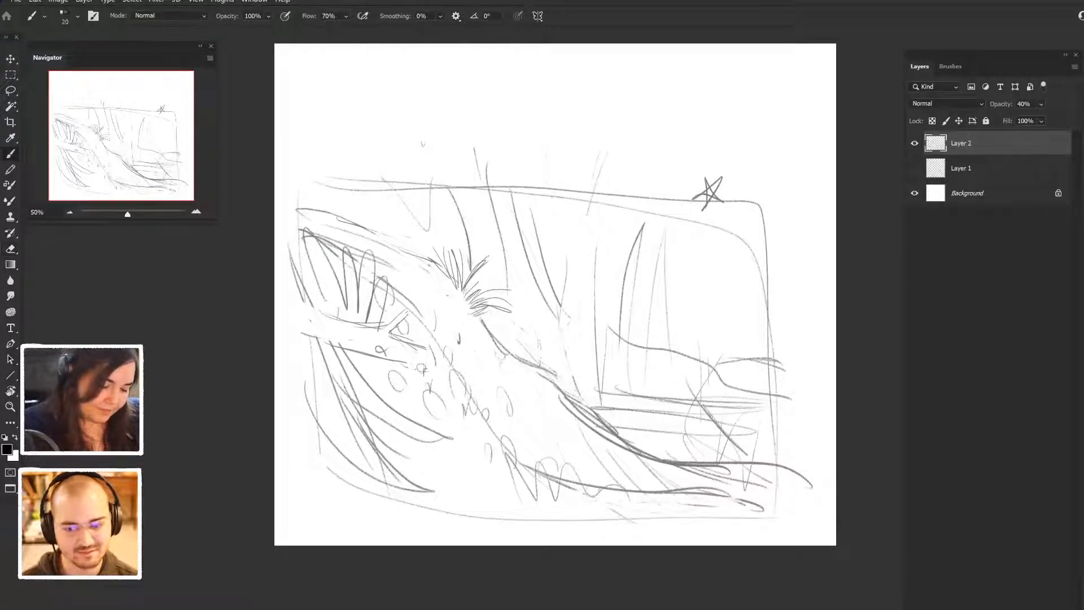
{"action": "mouse_move", "coordinate": [448, 350]}
{"action": "left_mouse_down"}
{"action": "mouse_move", "coordinate": [441, 368]}
{"action": "mouse_move", "coordinate": [452, 368]}
{"action": "mouse_move", "coordinate": [457, 380]}
{"action": "mouse_move", "coordinate": [446, 381]}
{"action": "mouse_move", "coordinate": [460, 374]}
{"action": "mouse_move", "coordinate": [454, 387]}
{"action": "left_mouse_up"}
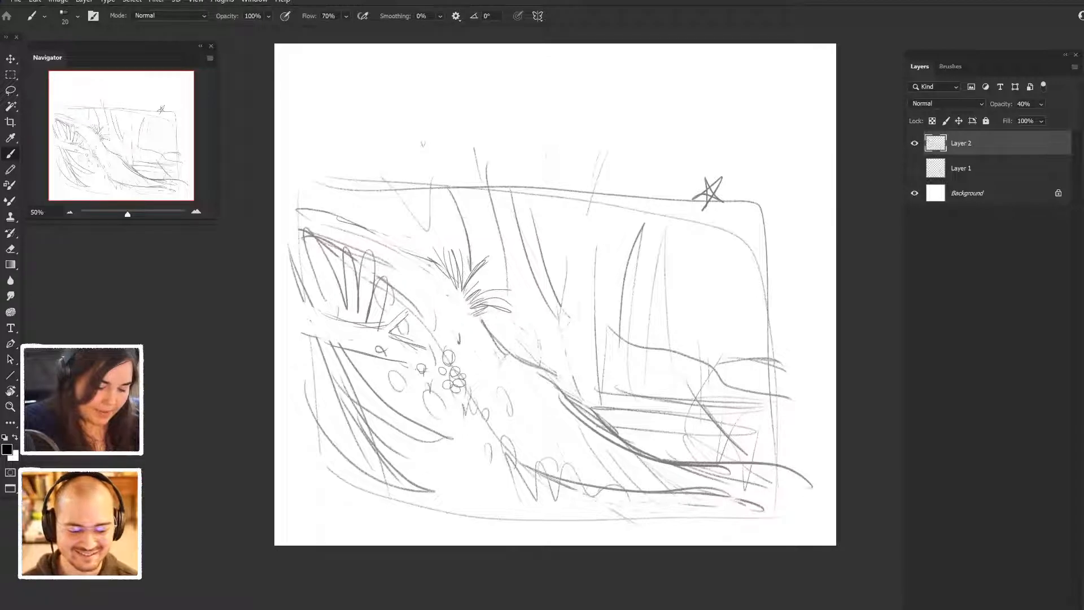
{"action": "key", "text": "e"}
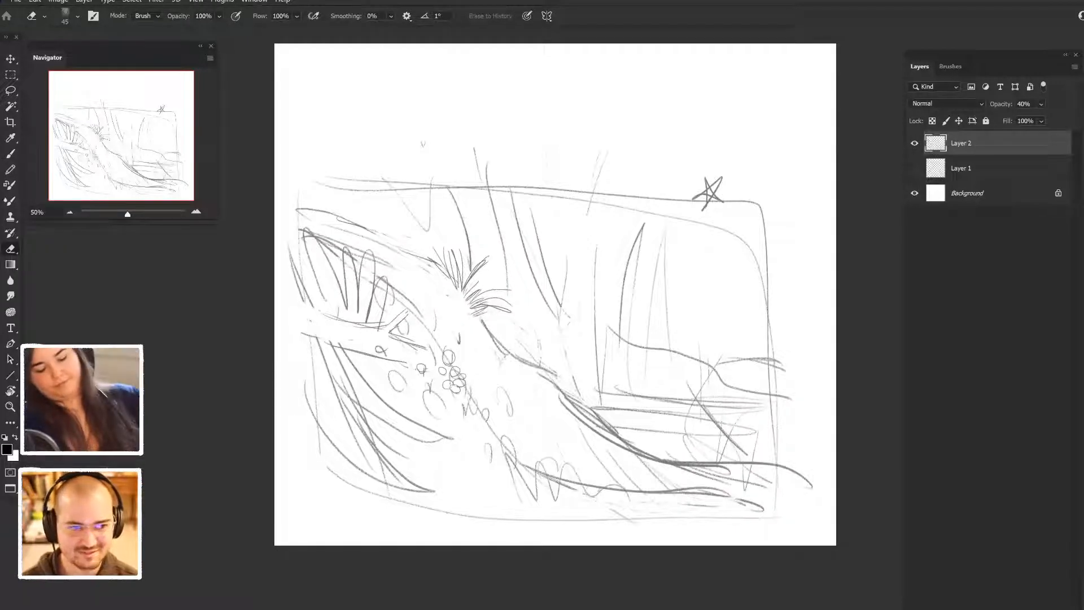
{"action": "key", "text": "b"}
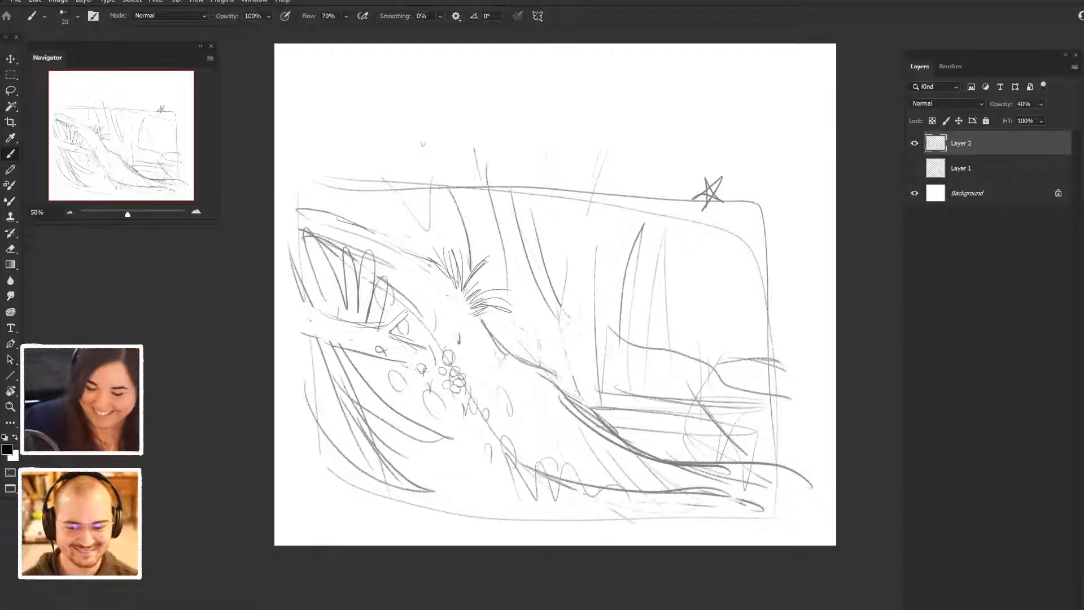
- Add a new layer below Layer 2 and switch to the 90 px paint brush
{"action": "key", "text": "ctrl+alt+shift+n"}
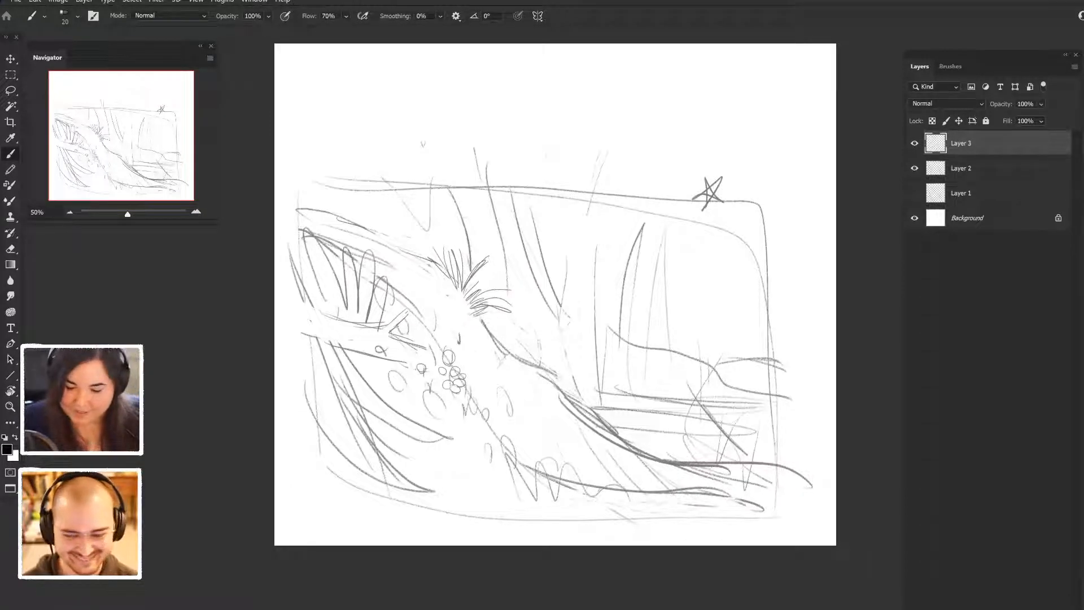
{"action": "key", "text": "ctrl+bracketleft"}
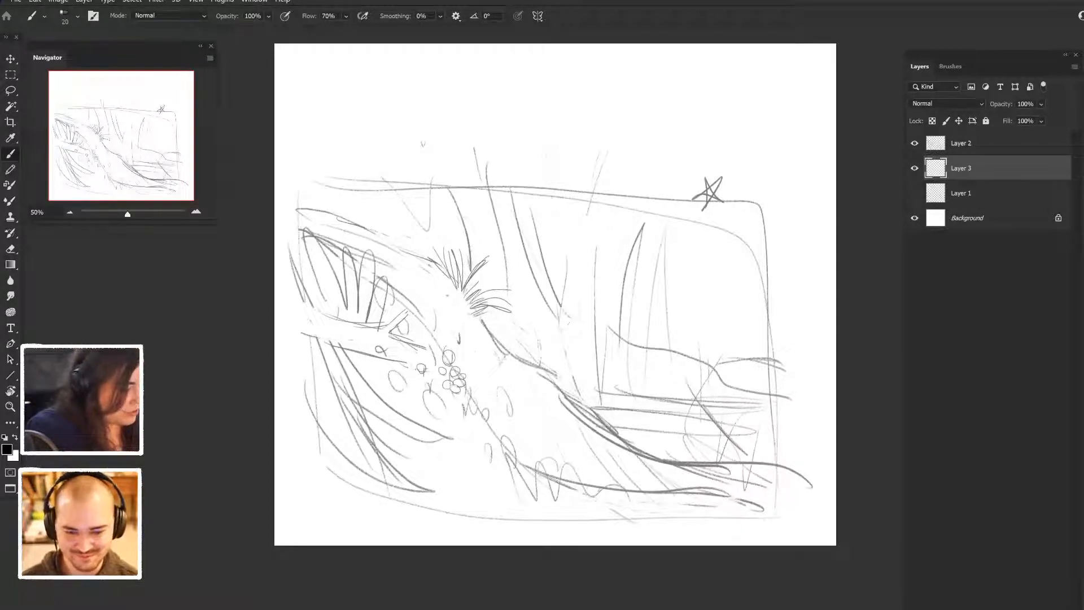
{"action": "left_click", "coordinate": [951, 67]}
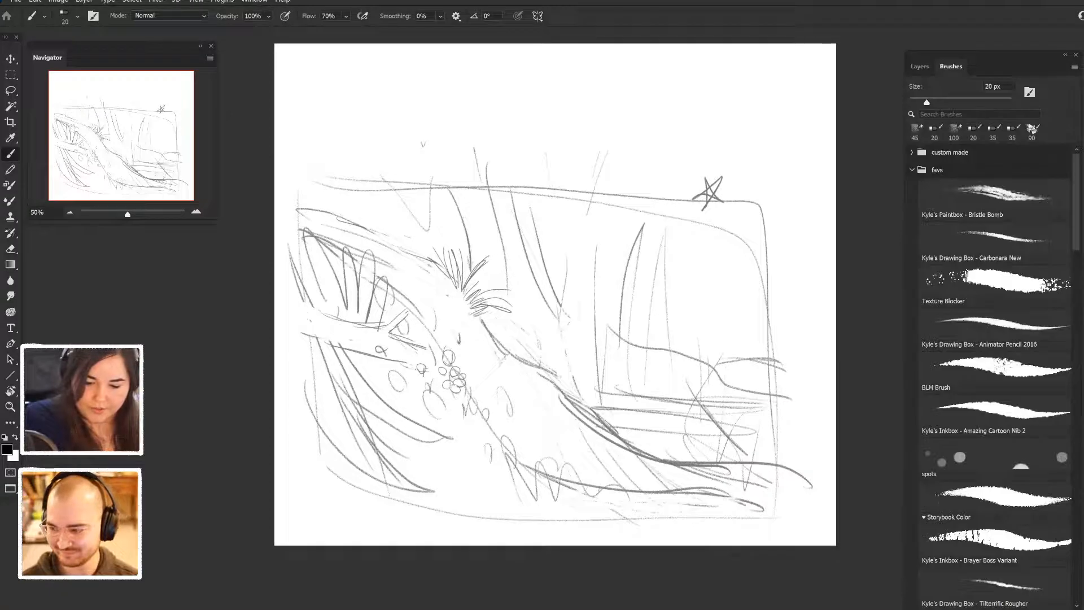
{"action": "left_click", "coordinate": [997, 199]}
{"action": "left_click", "coordinate": [919, 66]}
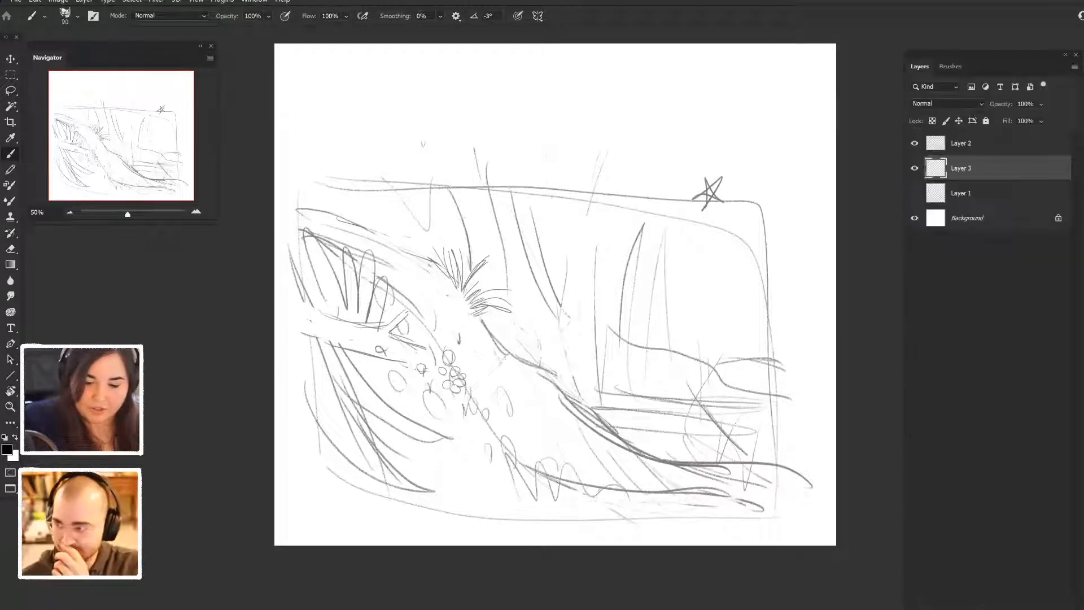
{"action": "left_click_drag", "start_coordinate": [994, 56], "coordinate": [944, 31]}
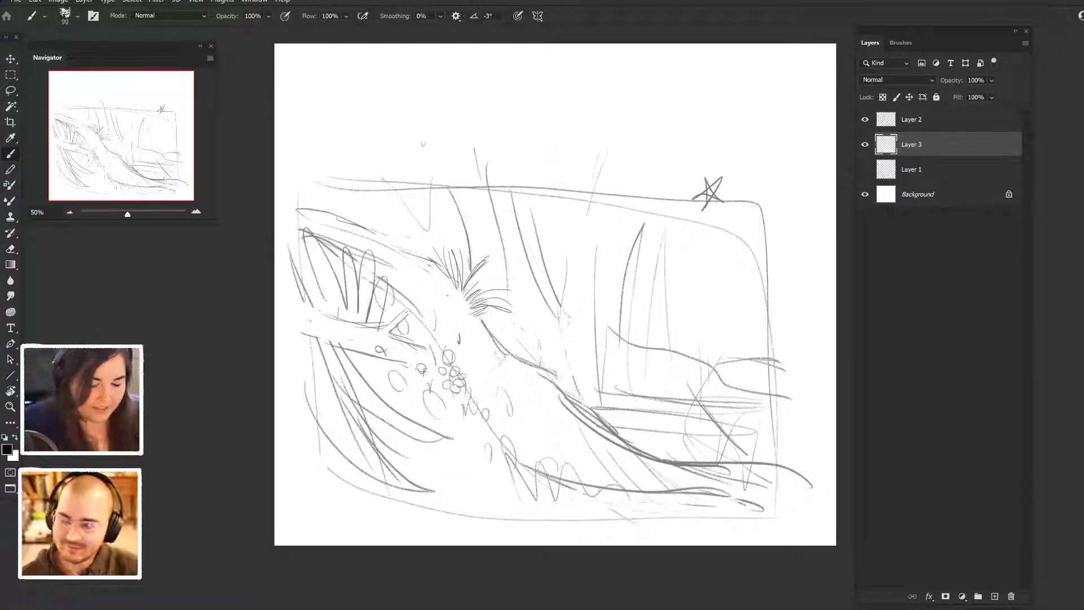
- Set the foreground colour to dark olive green #446116, then make a test stroke and undo it
{"action": "left_click", "coordinate": [7, 450]}
{"action": "mouse_move", "coordinate": [795, 428]}
{"action": "left_mouse_down"}
{"action": "mouse_move", "coordinate": [783, 383]}
{"action": "mouse_move", "coordinate": [815, 389]}
{"action": "mouse_move", "coordinate": [815, 421]}
{"action": "left_mouse_up"}
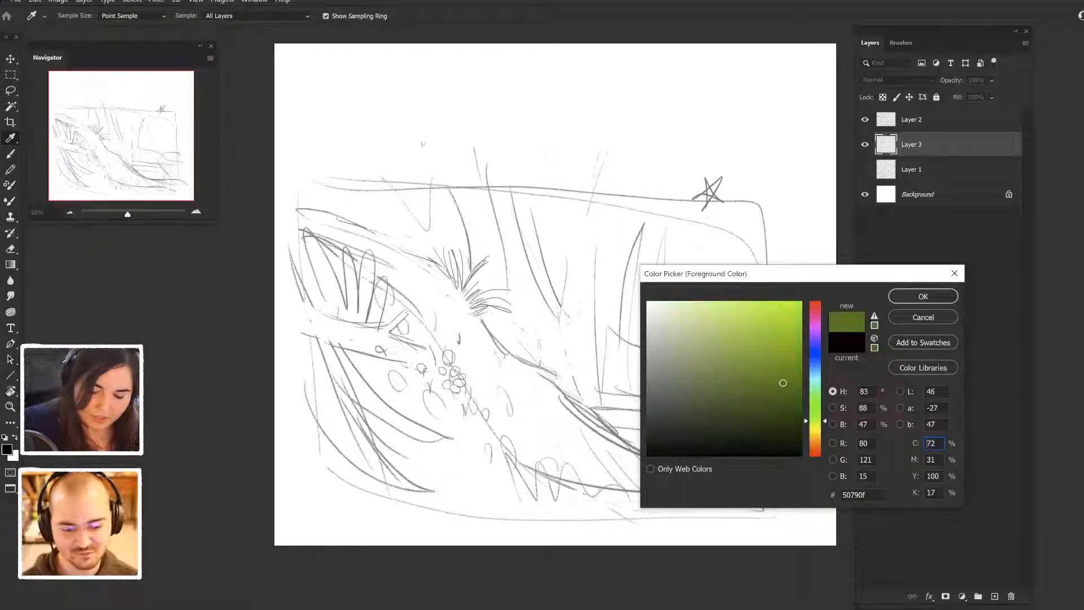
{"action": "left_click_drag", "start_coordinate": [783, 383], "coordinate": [766, 397]}
{"action": "key", "text": "Return"}
{"action": "mouse_move", "coordinate": [582, 239]}
{"action": "left_mouse_down"}
{"action": "mouse_move", "coordinate": [628, 359]}
{"action": "mouse_move", "coordinate": [662, 265]}
{"action": "mouse_move", "coordinate": [675, 350]}
{"action": "left_mouse_up"}
{"action": "key", "text": "ctrl+z"}
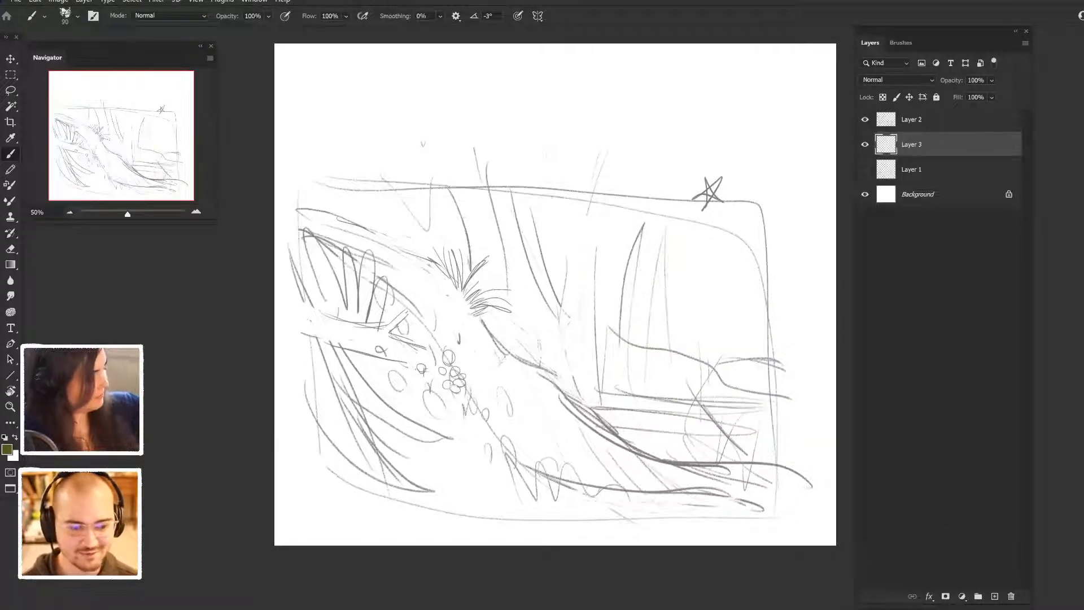
- Enlarge the brush to 200 px and block in the upper left part of the foreground hill in dark olive green
{"action": "key", "text": "bracketright"}
{"action": "left_click_drag", "start_coordinate": [320, 295], "coordinate": [423, 350]}
{"action": "left_click_drag", "start_coordinate": [310, 273], "coordinate": [421, 331]}
{"action": "mouse_move", "coordinate": [329, 260]}
{"action": "left_mouse_down"}
{"action": "mouse_move", "coordinate": [359, 271]}
{"action": "mouse_move", "coordinate": [428, 339]}
{"action": "left_mouse_up"}
{"action": "left_click_drag", "start_coordinate": [310, 262], "coordinate": [382, 334]}
{"action": "mouse_move", "coordinate": [382, 334]}
{"action": "left_mouse_down"}
{"action": "mouse_move", "coordinate": [314, 288]}
{"action": "mouse_move", "coordinate": [380, 346]}
{"action": "left_mouse_up"}
{"action": "left_click_drag", "start_coordinate": [320, 281], "coordinate": [302, 251]}
{"action": "mouse_move", "coordinate": [308, 242]}
{"action": "left_mouse_down"}
{"action": "mouse_move", "coordinate": [353, 267]}
{"action": "mouse_move", "coordinate": [314, 311]}
{"action": "left_mouse_up"}
{"action": "left_click_drag", "start_coordinate": [302, 267], "coordinate": [324, 409]}
{"action": "mouse_move", "coordinate": [311, 339]}
{"action": "left_mouse_down"}
{"action": "mouse_move", "coordinate": [321, 449]}
{"action": "mouse_move", "coordinate": [344, 326]}
{"action": "left_mouse_up"}
{"action": "mouse_move", "coordinate": [344, 327]}
{"action": "left_mouse_down"}
{"action": "mouse_move", "coordinate": [361, 356]}
{"action": "mouse_move", "coordinate": [367, 438]}
{"action": "left_mouse_up"}
{"action": "left_click_drag", "start_coordinate": [372, 338], "coordinate": [403, 411]}
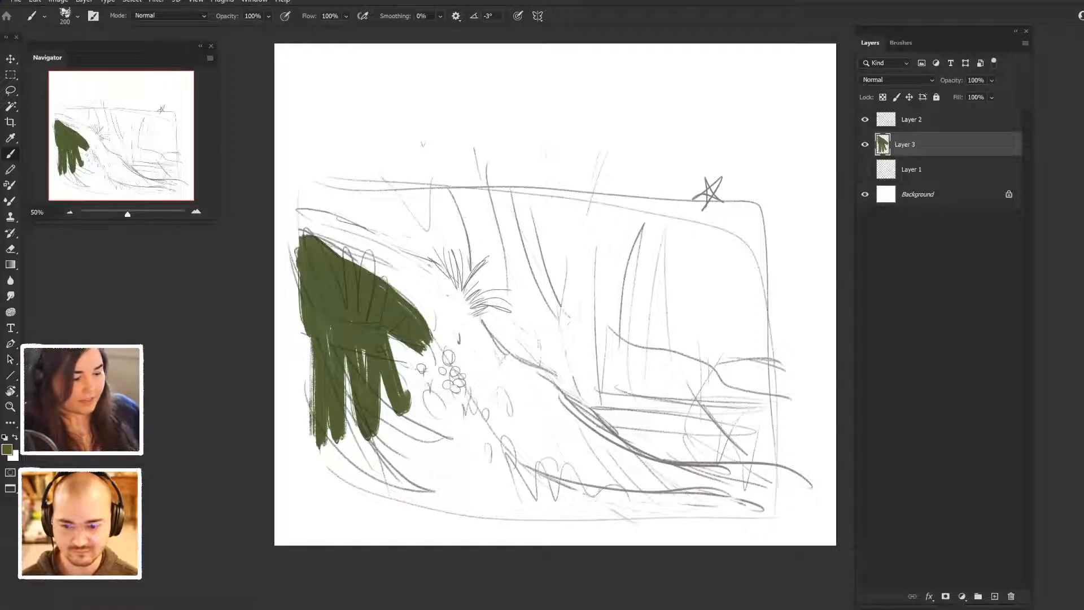
- Change the foreground colour to a lighter, yellower olive green, #5e751e
{"action": "left_click", "coordinate": [7, 450]}
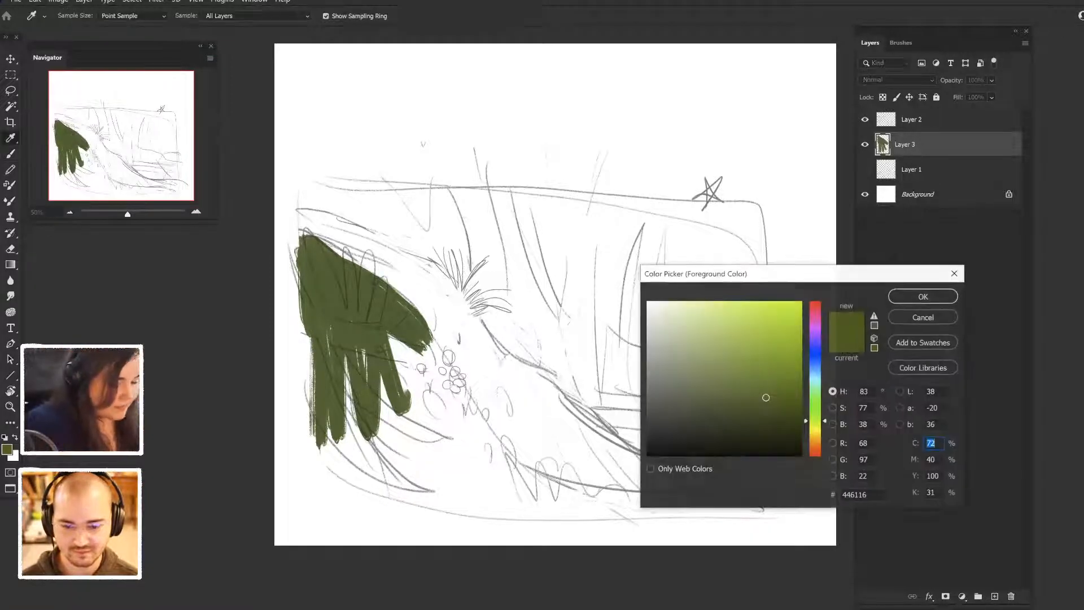
{"action": "left_click_drag", "start_coordinate": [766, 397], "coordinate": [762, 385]}
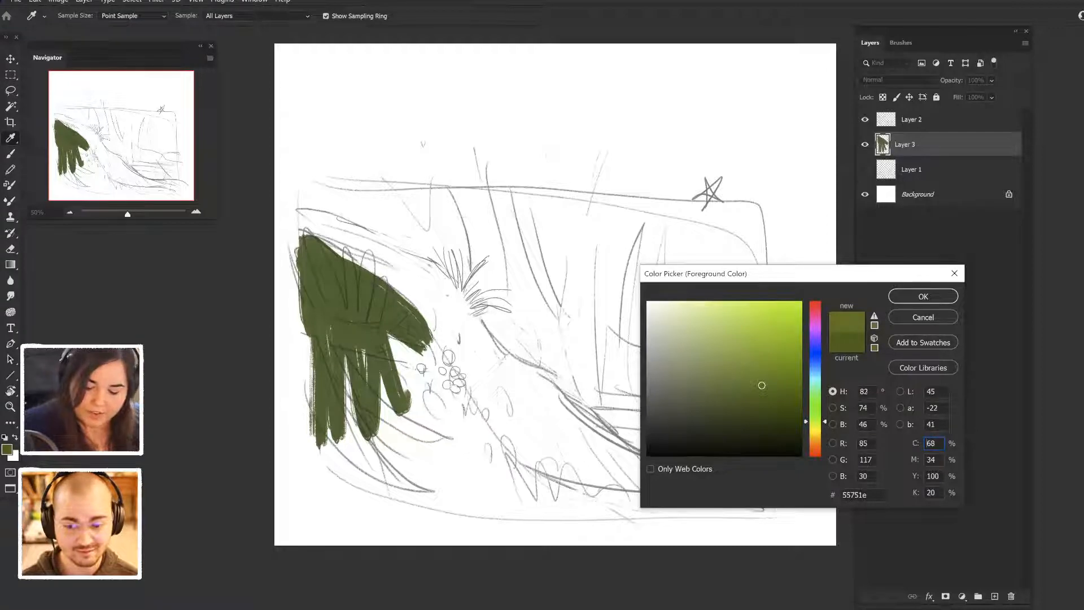
{"action": "left_click_drag", "start_coordinate": [816, 421], "coordinate": [815, 423]}
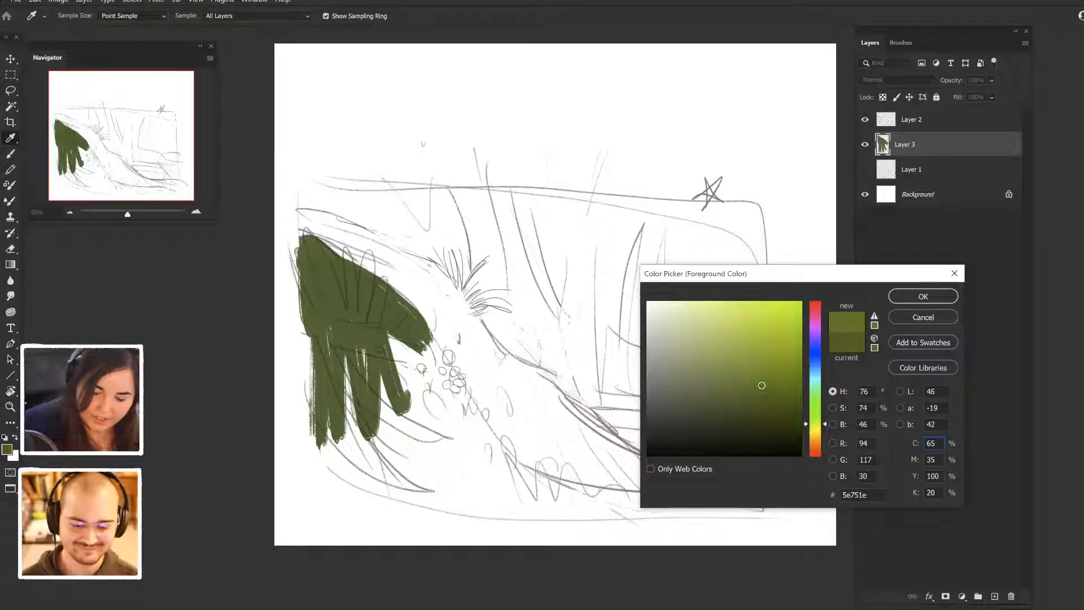
{"action": "left_click", "coordinate": [923, 296]}
- Fill the rest of the foreground hill with the lighter olive green, from its left edge down to the tapered tip at lower right
{"action": "mouse_move", "coordinate": [386, 342]}
{"action": "left_mouse_down"}
{"action": "mouse_move", "coordinate": [418, 413]}
{"action": "mouse_move", "coordinate": [463, 405]}
{"action": "left_mouse_up"}
{"action": "mouse_move", "coordinate": [417, 320]}
{"action": "left_mouse_down"}
{"action": "mouse_move", "coordinate": [471, 405]}
{"action": "mouse_move", "coordinate": [483, 405]}
{"action": "left_mouse_up"}
{"action": "mouse_move", "coordinate": [362, 354]}
{"action": "left_mouse_down"}
{"action": "mouse_move", "coordinate": [396, 401]}
{"action": "mouse_move", "coordinate": [446, 427]}
{"action": "left_mouse_up"}
{"action": "mouse_move", "coordinate": [346, 360]}
{"action": "left_mouse_down"}
{"action": "mouse_move", "coordinate": [387, 418]}
{"action": "mouse_move", "coordinate": [432, 437]}
{"action": "left_mouse_up"}
{"action": "left_click_drag", "start_coordinate": [346, 374], "coordinate": [399, 442]}
{"action": "left_click_drag", "start_coordinate": [355, 414], "coordinate": [418, 479]}
{"action": "left_click_drag", "start_coordinate": [343, 431], "coordinate": [392, 477]}
{"action": "left_click_drag", "start_coordinate": [424, 424], "coordinate": [452, 453]}
{"action": "left_click_drag", "start_coordinate": [436, 402], "coordinate": [497, 459]}
{"action": "mouse_move", "coordinate": [475, 388]}
{"action": "left_mouse_down"}
{"action": "mouse_move", "coordinate": [513, 436]}
{"action": "mouse_move", "coordinate": [593, 483]}
{"action": "mouse_move", "coordinate": [680, 492]}
{"action": "left_mouse_up"}
{"action": "left_click_drag", "start_coordinate": [519, 462], "coordinate": [760, 508]}
{"action": "left_click_drag", "start_coordinate": [689, 497], "coordinate": [805, 511]}
{"action": "mouse_move", "coordinate": [728, 505]}
{"action": "left_mouse_down"}
{"action": "mouse_move", "coordinate": [513, 498]}
{"action": "mouse_move", "coordinate": [444, 449]}
{"action": "left_mouse_up"}
{"action": "left_click_drag", "start_coordinate": [460, 440], "coordinate": [536, 470]}
{"action": "left_click_drag", "start_coordinate": [497, 440], "coordinate": [565, 474]}
{"action": "left_click_drag", "start_coordinate": [452, 445], "coordinate": [579, 494]}
{"action": "mouse_move", "coordinate": [379, 433]}
{"action": "left_mouse_down"}
{"action": "mouse_move", "coordinate": [448, 496]}
{"action": "mouse_move", "coordinate": [539, 500]}
{"action": "left_mouse_up"}
{"action": "left_click_drag", "start_coordinate": [412, 453], "coordinate": [462, 477]}
{"action": "left_click_drag", "start_coordinate": [334, 432], "coordinate": [419, 483]}
{"action": "mouse_move", "coordinate": [319, 452]}
{"action": "left_mouse_down"}
{"action": "mouse_move", "coordinate": [420, 496]}
{"action": "mouse_move", "coordinate": [472, 500]}
{"action": "left_mouse_up"}
{"action": "mouse_move", "coordinate": [312, 458]}
{"action": "left_mouse_down"}
{"action": "mouse_move", "coordinate": [410, 505]}
{"action": "mouse_move", "coordinate": [534, 513]}
{"action": "left_mouse_up"}
{"action": "left_click_drag", "start_coordinate": [499, 513], "coordinate": [584, 516]}
{"action": "left_click_drag", "start_coordinate": [320, 409], "coordinate": [317, 456]}
{"action": "left_click_drag", "start_coordinate": [312, 370], "coordinate": [302, 487]}
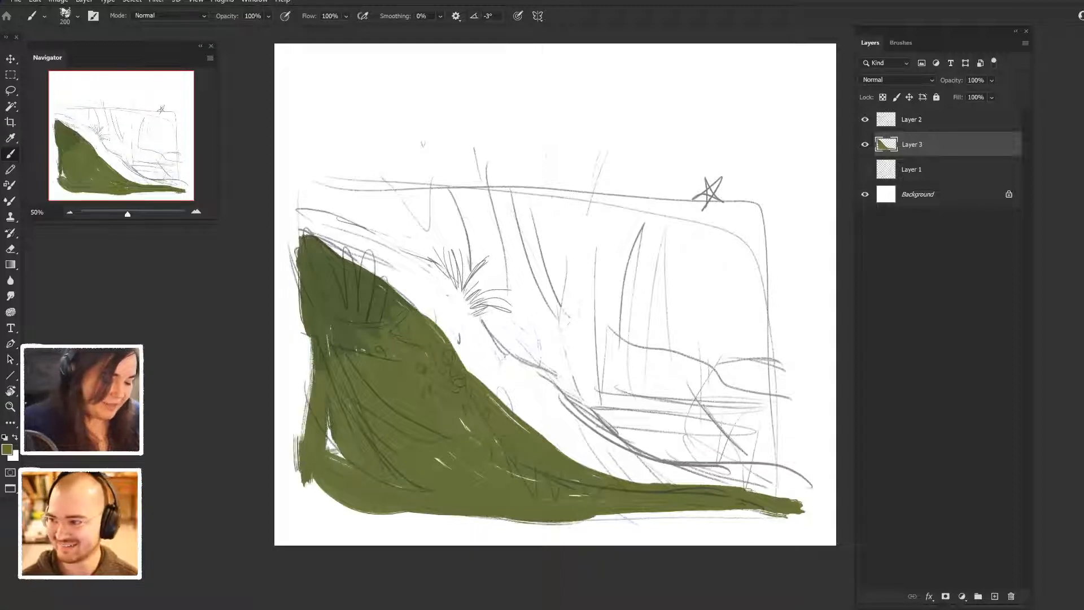
{"action": "left_click_drag", "start_coordinate": [308, 322], "coordinate": [297, 477]}
{"action": "mouse_move", "coordinate": [330, 418]}
{"action": "left_mouse_down"}
{"action": "mouse_move", "coordinate": [331, 454]}
{"action": "mouse_move", "coordinate": [350, 469]}
{"action": "left_mouse_up"}
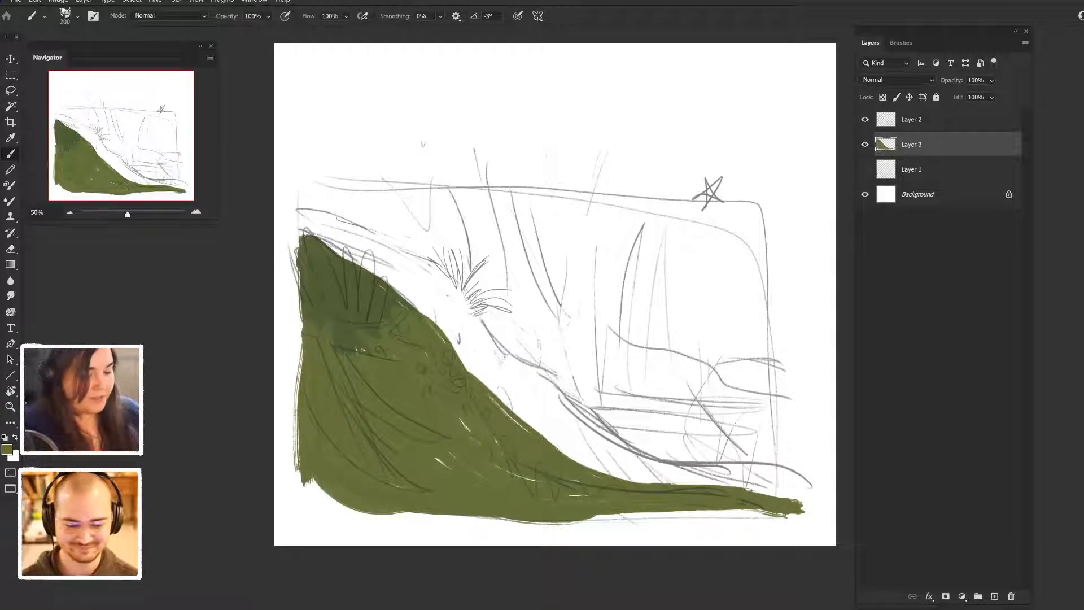
- Paint golden ochre highlights along the hill's sloping right edge and on the middle of the slope
{"action": "left_click", "coordinate": [6, 450]}
{"action": "left_click_drag", "start_coordinate": [816, 426], "coordinate": [815, 437]}
{"action": "left_click_drag", "start_coordinate": [761, 383], "coordinate": [772, 347]}
{"action": "left_click", "coordinate": [923, 297]}
{"action": "left_click_drag", "start_coordinate": [455, 419], "coordinate": [534, 480]}
{"action": "left_click_drag", "start_coordinate": [483, 399], "coordinate": [540, 441]}
{"action": "left_click_drag", "start_coordinate": [485, 390], "coordinate": [544, 440]}
{"action": "mouse_move", "coordinate": [443, 334]}
{"action": "left_mouse_down"}
{"action": "mouse_move", "coordinate": [459, 364]}
{"action": "mouse_move", "coordinate": [559, 431]}
{"action": "left_mouse_up"}
{"action": "left_click_drag", "start_coordinate": [511, 403], "coordinate": [571, 445]}
{"action": "mouse_move", "coordinate": [498, 390]}
{"action": "left_mouse_down"}
{"action": "mouse_move", "coordinate": [583, 463]}
{"action": "mouse_move", "coordinate": [660, 485]}
{"action": "left_mouse_up"}
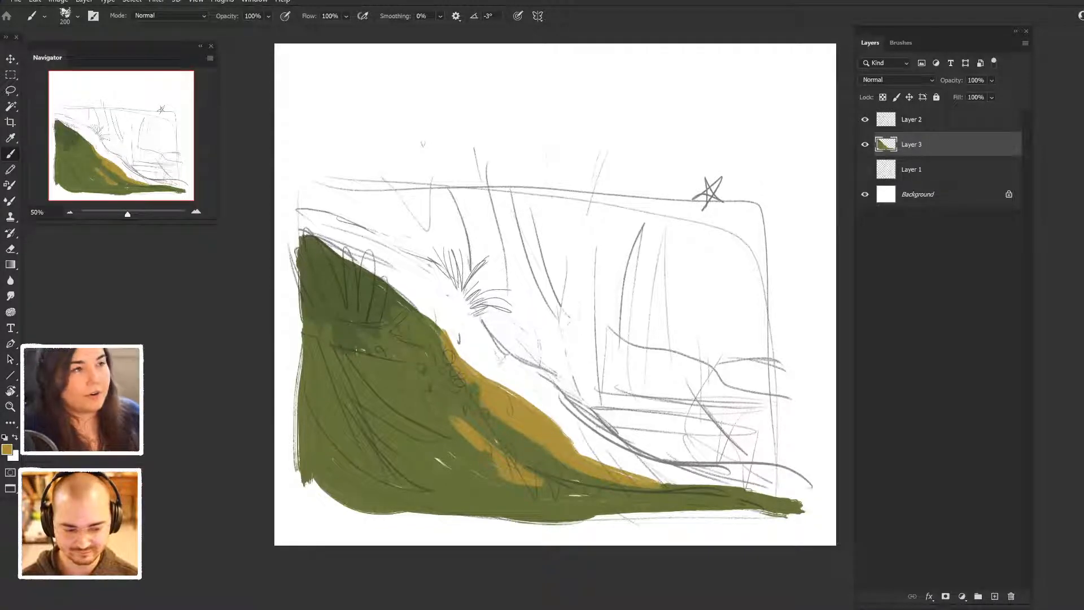
- Change the foreground colour to an orange-brown and paint a band of it above the ochre highlight on the hill's sloping edge
{"action": "left_click", "coordinate": [7, 449]}
{"action": "left_click", "coordinate": [788, 365]}
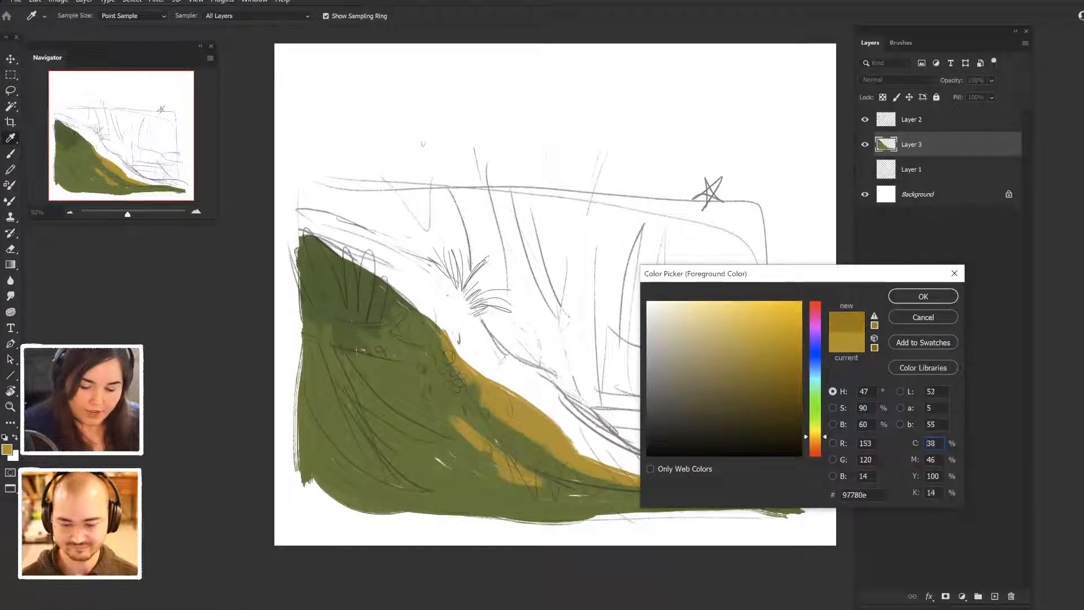
{"action": "left_click_drag", "start_coordinate": [815, 437], "coordinate": [815, 442]}
{"action": "left_click", "coordinate": [924, 296]}
{"action": "left_click_drag", "start_coordinate": [497, 379], "coordinate": [576, 423]}
{"action": "mouse_move", "coordinate": [456, 354]}
{"action": "left_mouse_down"}
{"action": "mouse_move", "coordinate": [522, 391]}
{"action": "mouse_move", "coordinate": [503, 389]}
{"action": "left_mouse_up"}
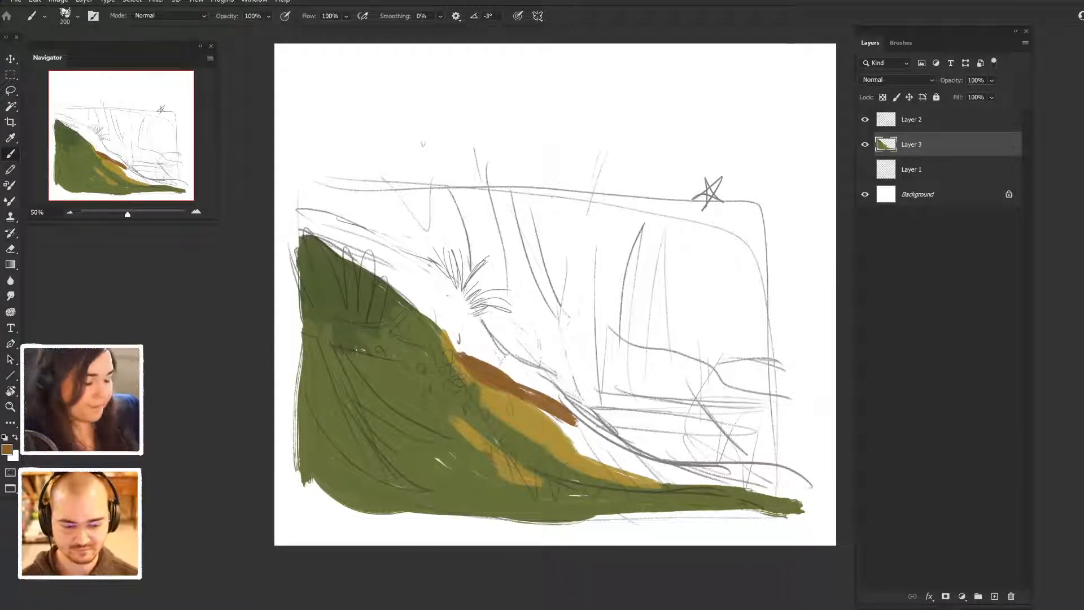
{"action": "left_click_drag", "start_coordinate": [428, 298], "coordinate": [480, 364]}
{"action": "left_click_drag", "start_coordinate": [454, 331], "coordinate": [556, 395]}
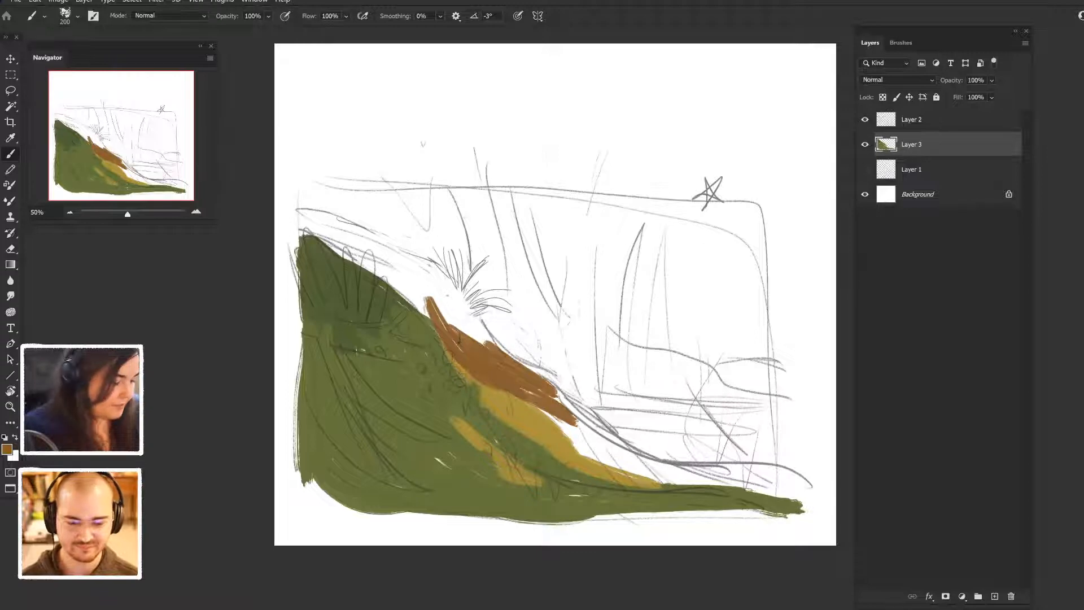
- Change the foreground colour to a muted brick red and paint the upper ridge of the hill down to the orange-brown band
{"action": "left_click", "coordinate": [6, 450]}
{"action": "left_click_drag", "start_coordinate": [815, 441], "coordinate": [814, 452]}
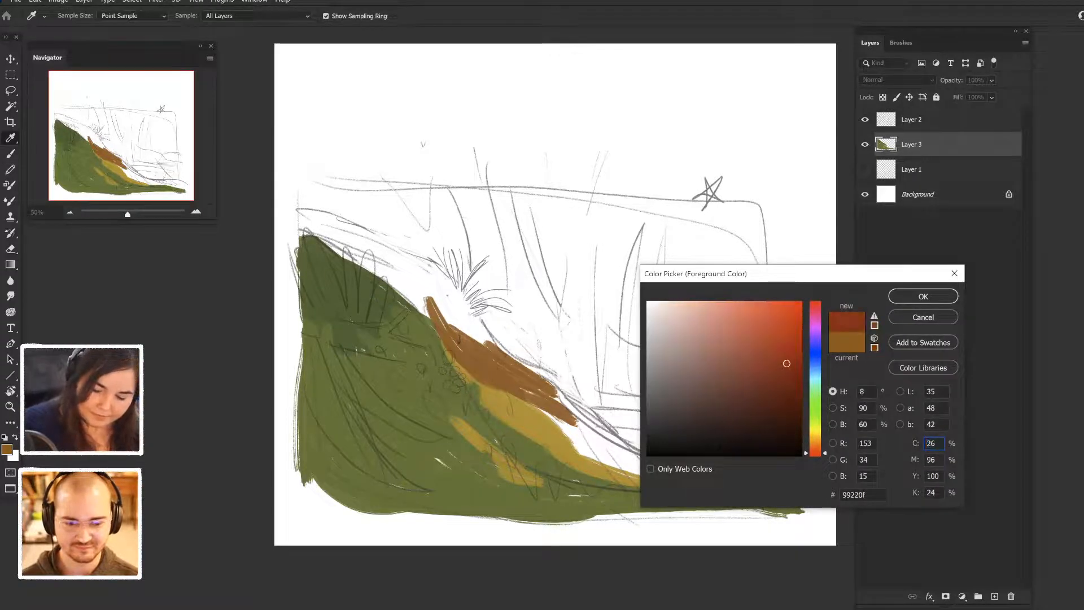
{"action": "left_click", "coordinate": [750, 360]}
{"action": "key", "text": "Return"}
{"action": "left_click_drag", "start_coordinate": [398, 292], "coordinate": [467, 339]}
{"action": "left_click_drag", "start_coordinate": [432, 290], "coordinate": [484, 355]}
{"action": "mouse_move", "coordinate": [449, 294]}
{"action": "left_mouse_down"}
{"action": "mouse_move", "coordinate": [458, 320]}
{"action": "mouse_move", "coordinate": [474, 308]}
{"action": "mouse_move", "coordinate": [461, 286]}
{"action": "mouse_move", "coordinate": [501, 357]}
{"action": "left_mouse_up"}
{"action": "left_click_drag", "start_coordinate": [358, 261], "coordinate": [412, 293]}
{"action": "left_click_drag", "start_coordinate": [348, 243], "coordinate": [443, 295]}
{"action": "mouse_move", "coordinate": [356, 256]}
{"action": "left_mouse_down"}
{"action": "mouse_move", "coordinate": [451, 287]}
{"action": "mouse_move", "coordinate": [450, 278]}
{"action": "left_mouse_up"}
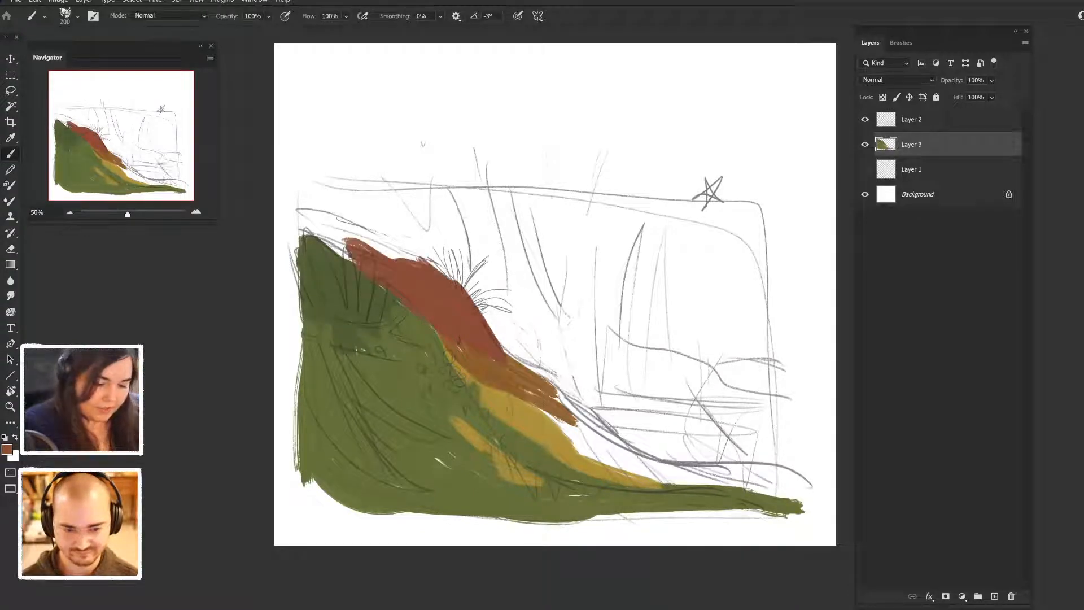
- Sample orange-brown from the slope to cover the ridge's upper end, and work dark green grass strokes into it
{"action": "left_click", "coordinate": [496, 429], "text": "alt"}
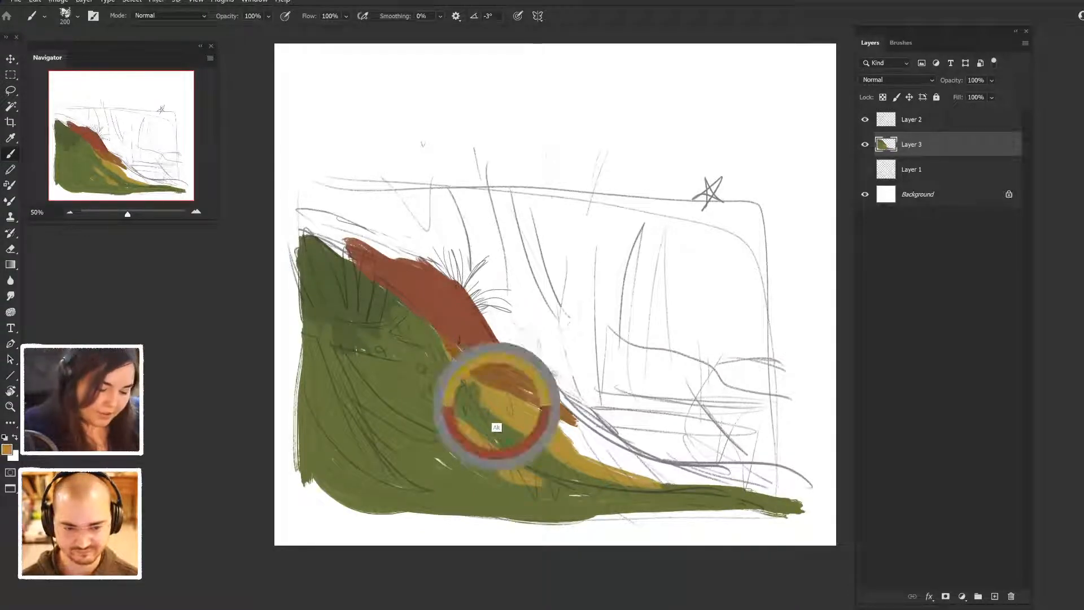
{"action": "mouse_move", "coordinate": [356, 265]}
{"action": "left_mouse_down"}
{"action": "mouse_move", "coordinate": [314, 232]}
{"action": "mouse_move", "coordinate": [418, 271]}
{"action": "left_mouse_up"}
{"action": "mouse_move", "coordinate": [356, 240]}
{"action": "left_mouse_down"}
{"action": "mouse_move", "coordinate": [429, 263]}
{"action": "mouse_move", "coordinate": [299, 230]}
{"action": "mouse_move", "coordinate": [372, 279]}
{"action": "left_mouse_up"}
{"action": "left_click_drag", "start_coordinate": [320, 227], "coordinate": [398, 248]}
{"action": "left_click", "coordinate": [352, 306], "text": "alt"}
{"action": "mouse_move", "coordinate": [308, 248]}
{"action": "left_mouse_down"}
{"action": "mouse_move", "coordinate": [302, 224]}
{"action": "mouse_move", "coordinate": [330, 227]}
{"action": "left_mouse_up"}
{"action": "mouse_move", "coordinate": [342, 270]}
{"action": "left_mouse_down"}
{"action": "mouse_move", "coordinate": [348, 237]}
{"action": "mouse_move", "coordinate": [396, 259]}
{"action": "left_mouse_up"}
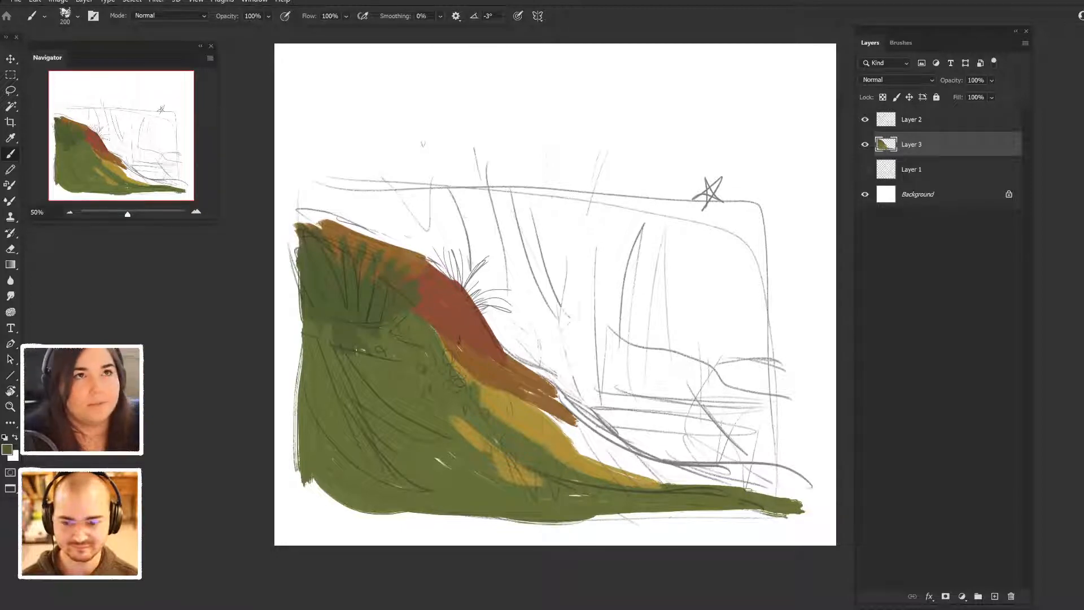
- Paint reddish brown along the very top of the ridge and shape the spiky grass tuft at its bend
{"action": "mouse_move", "coordinate": [302, 212]}
{"action": "left_mouse_down"}
{"action": "mouse_move", "coordinate": [356, 240]}
{"action": "mouse_move", "coordinate": [350, 223]}
{"action": "mouse_move", "coordinate": [397, 243]}
{"action": "left_mouse_up"}
{"action": "left_click", "coordinate": [441, 304], "text": "alt"}
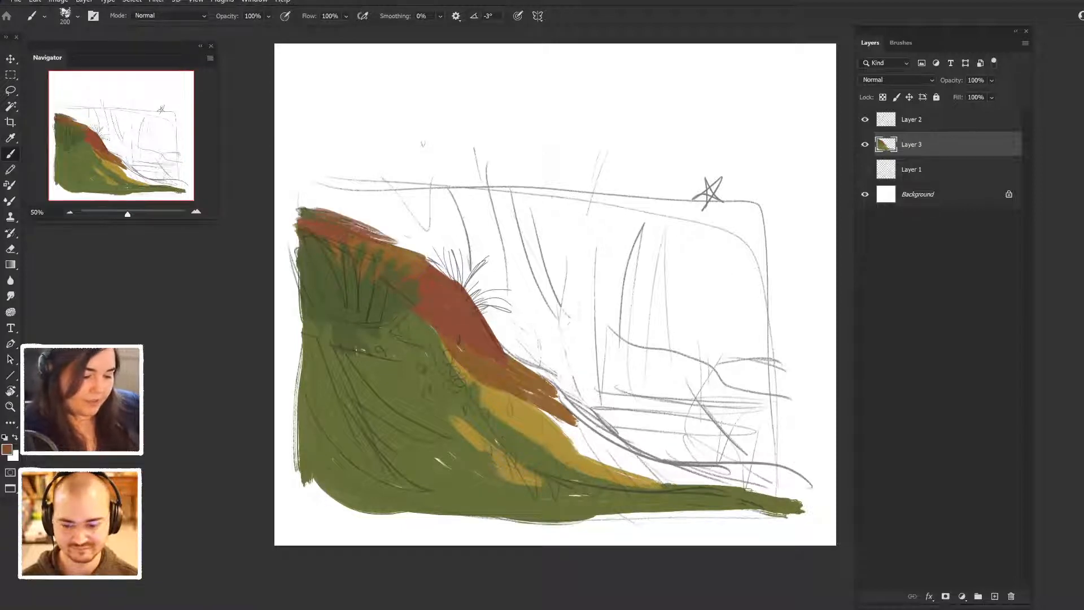
{"action": "mouse_move", "coordinate": [339, 225]}
{"action": "left_mouse_down"}
{"action": "mouse_move", "coordinate": [415, 239]}
{"action": "mouse_move", "coordinate": [446, 270]}
{"action": "left_mouse_up"}
{"action": "left_click_drag", "start_coordinate": [406, 226], "coordinate": [466, 288]}
{"action": "left_click_drag", "start_coordinate": [446, 246], "coordinate": [480, 305]}
{"action": "mouse_move", "coordinate": [480, 266]}
{"action": "left_mouse_down"}
{"action": "mouse_move", "coordinate": [497, 305]}
{"action": "mouse_move", "coordinate": [524, 298]}
{"action": "mouse_move", "coordinate": [518, 359]}
{"action": "mouse_move", "coordinate": [533, 364]}
{"action": "left_mouse_up"}
- Sample olive green and paint a tapering slope behind the ridge, from below the grass tuft down toward the lower right
{"action": "left_click", "coordinate": [412, 357], "text": "alt"}
{"action": "left_click_drag", "start_coordinate": [508, 319], "coordinate": [601, 436]}
{"action": "left_click", "coordinate": [561, 372]}
{"action": "mouse_move", "coordinate": [569, 389]}
{"action": "left_mouse_down"}
{"action": "mouse_move", "coordinate": [627, 447]}
{"action": "mouse_move", "coordinate": [671, 466]}
{"action": "left_mouse_up"}
{"action": "left_click_drag", "start_coordinate": [625, 427], "coordinate": [646, 443]}
{"action": "left_click_drag", "start_coordinate": [533, 356], "coordinate": [572, 380]}
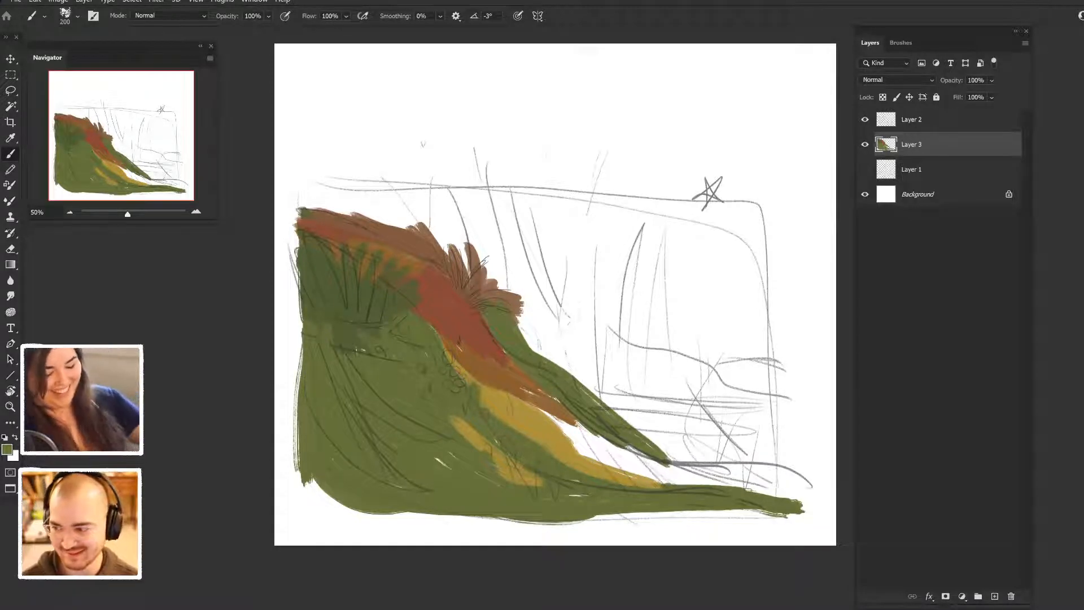
- Blend a muted ochre-olive tone through the middle of the green hill, from the lower highlights up to the red ridge
{"action": "left_click", "coordinate": [527, 472], "text": "alt"}
{"action": "left_click_drag", "start_coordinate": [456, 436], "coordinate": [502, 468]}
{"action": "left_click", "coordinate": [466, 439], "text": "alt"}
{"action": "left_click_drag", "start_coordinate": [446, 441], "coordinate": [467, 481]}
{"action": "left_click_drag", "start_coordinate": [443, 400], "coordinate": [438, 342]}
{"action": "mouse_move", "coordinate": [460, 377]}
{"action": "left_mouse_down"}
{"action": "mouse_move", "coordinate": [424, 310]}
{"action": "mouse_move", "coordinate": [396, 304]}
{"action": "mouse_move", "coordinate": [433, 299]}
{"action": "left_mouse_up"}
- Sample neighbouring green, orange, red and ochre tones and soften the colour transitions along the inner edge of the ridge
{"action": "left_click", "coordinate": [373, 314], "text": "alt"}
{"action": "left_click", "coordinate": [434, 302], "text": "alt"}
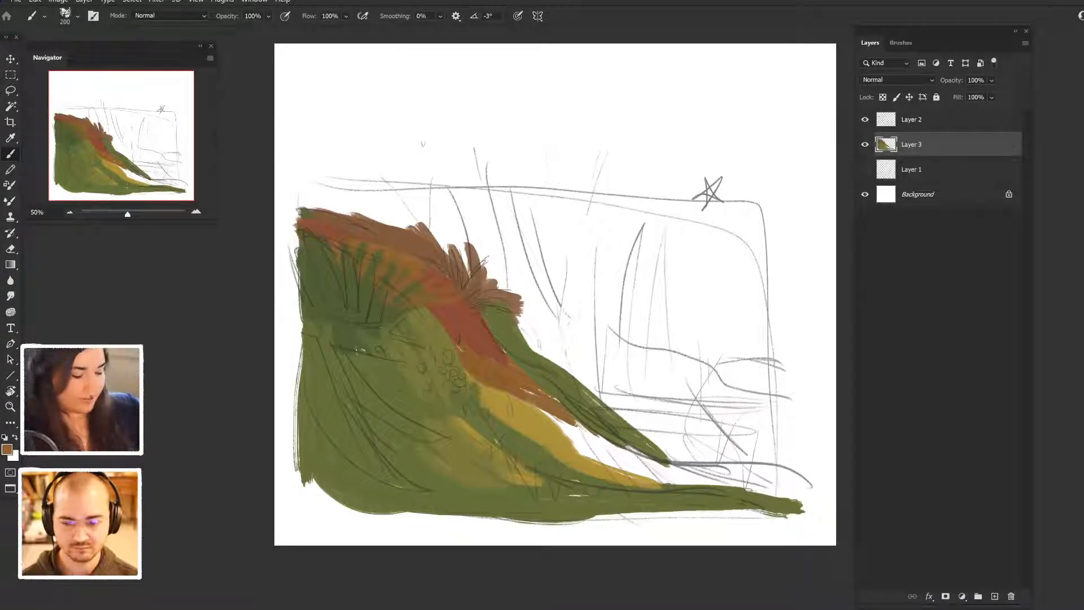
{"action": "left_click", "coordinate": [426, 300], "text": "alt"}
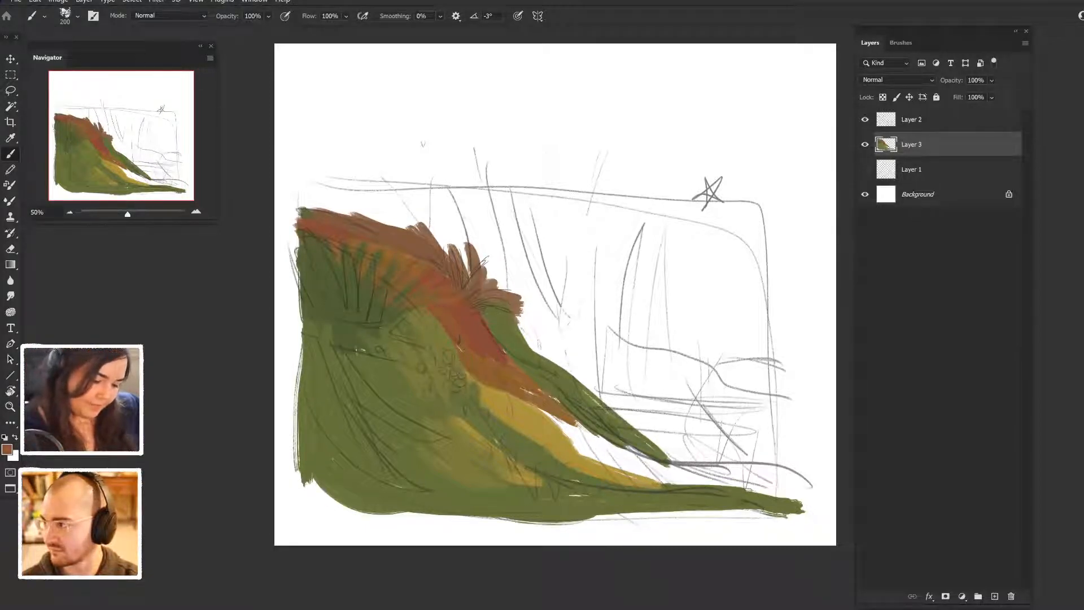
{"action": "left_click", "coordinate": [439, 356], "text": "alt"}
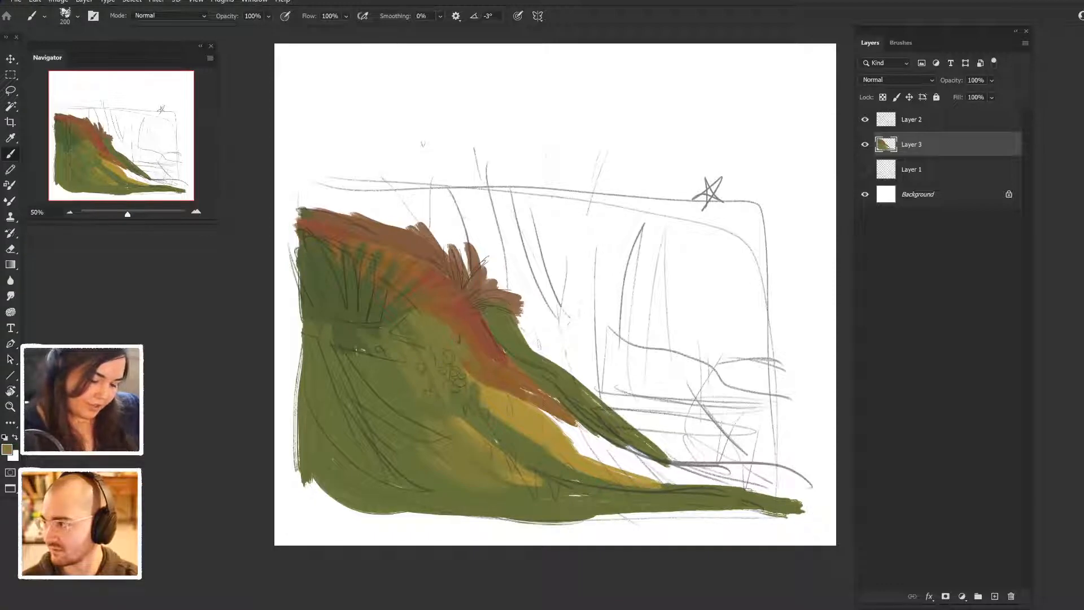
{"action": "left_click", "coordinate": [492, 415], "text": "alt"}
{"action": "left_click_drag", "start_coordinate": [464, 362], "coordinate": [479, 392]}
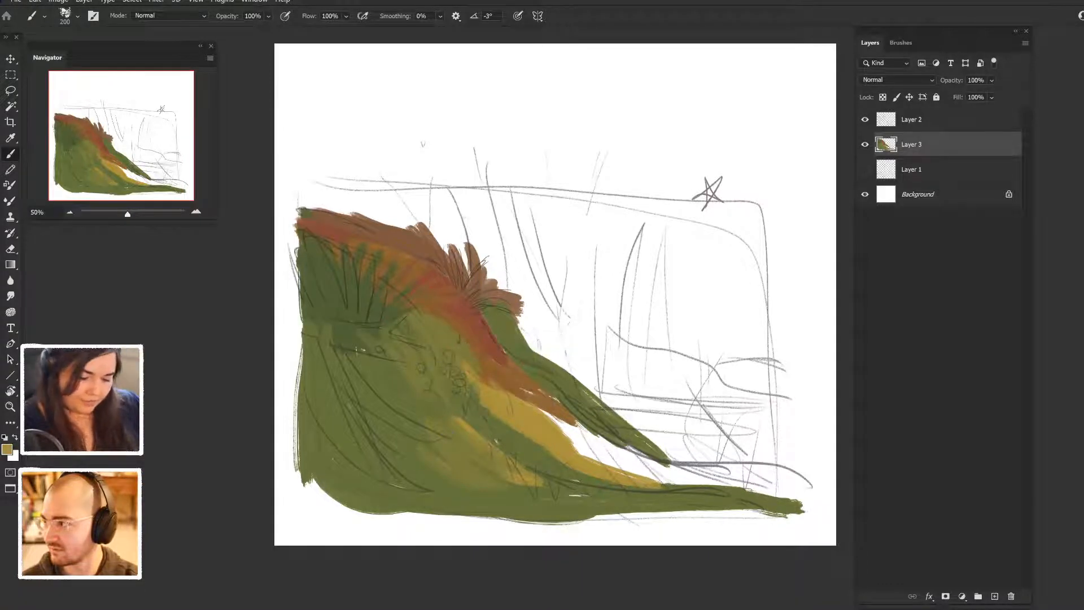
- Extend the ochre highlight down the slope and across the flat ground to the lower right edge of the scene
{"action": "mouse_move", "coordinate": [541, 417]}
{"action": "left_mouse_down"}
{"action": "mouse_move", "coordinate": [624, 471]}
{"action": "mouse_move", "coordinate": [672, 483]}
{"action": "left_mouse_up"}
{"action": "mouse_move", "coordinate": [572, 442]}
{"action": "left_mouse_down"}
{"action": "mouse_move", "coordinate": [703, 482]}
{"action": "mouse_move", "coordinate": [692, 468]}
{"action": "mouse_move", "coordinate": [730, 493]}
{"action": "mouse_move", "coordinate": [771, 479]}
{"action": "left_mouse_up"}
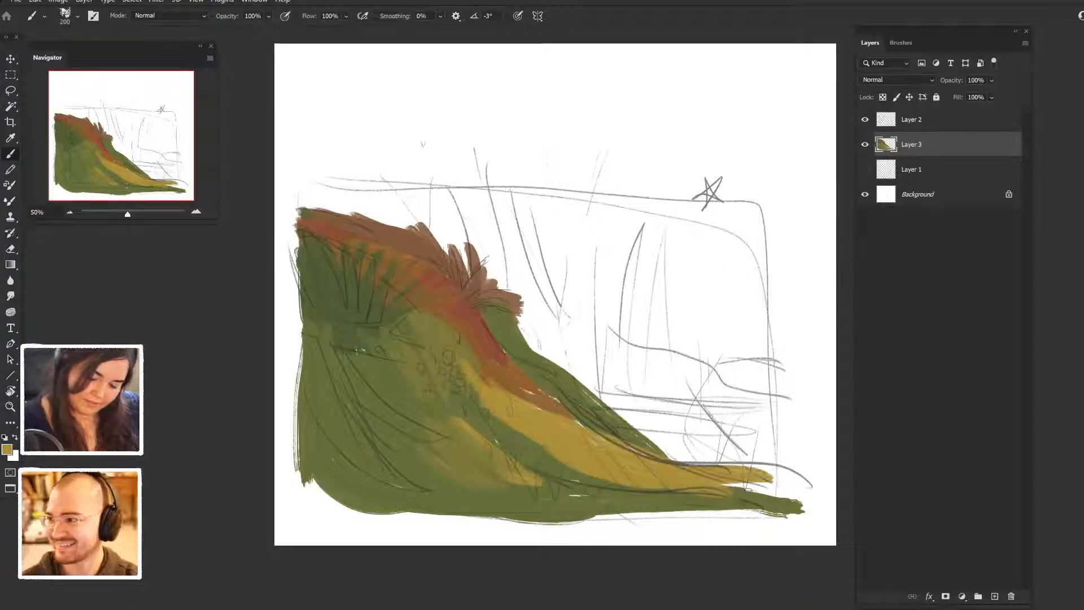
{"action": "left_click_drag", "start_coordinate": [673, 464], "coordinate": [792, 478]}
{"action": "left_click", "coordinate": [759, 500], "text": "alt"}
{"action": "left_click_drag", "start_coordinate": [661, 485], "coordinate": [780, 484]}
- Sample olive green from the hill and brush horizontal strokes across the flat ground at the lower right
{"action": "left_click", "coordinate": [456, 473], "text": "alt"}
{"action": "left_click_drag", "start_coordinate": [621, 483], "coordinate": [736, 472]}
{"action": "left_click_drag", "start_coordinate": [659, 475], "coordinate": [777, 471]}
{"action": "mouse_move", "coordinate": [635, 420]}
{"action": "left_mouse_down"}
{"action": "mouse_move", "coordinate": [658, 441]}
{"action": "mouse_move", "coordinate": [727, 450]}
{"action": "left_mouse_up"}
{"action": "mouse_move", "coordinate": [649, 442]}
{"action": "left_mouse_down"}
{"action": "mouse_move", "coordinate": [710, 460]}
{"action": "mouse_move", "coordinate": [744, 454]}
{"action": "left_mouse_up"}
{"action": "left_click_drag", "start_coordinate": [637, 419], "coordinate": [763, 443]}
{"action": "left_click_drag", "start_coordinate": [691, 435], "coordinate": [782, 450]}
{"action": "left_click_drag", "start_coordinate": [603, 393], "coordinate": [733, 423]}
{"action": "mouse_move", "coordinate": [578, 378]}
{"action": "left_mouse_down"}
{"action": "mouse_move", "coordinate": [660, 419]}
{"action": "mouse_move", "coordinate": [764, 431]}
{"action": "left_mouse_up"}
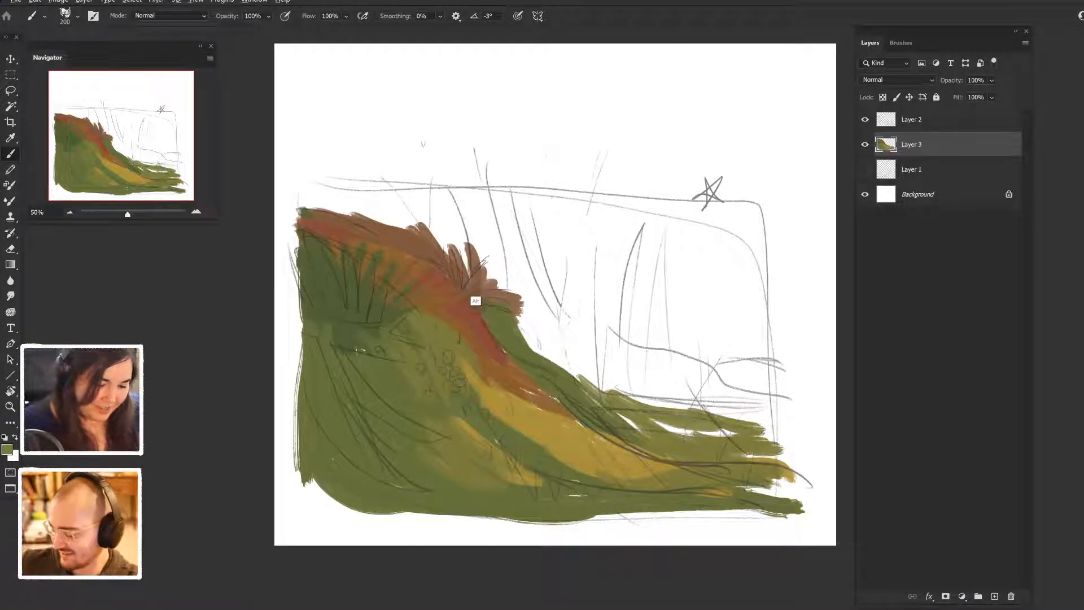
- Sample the dark olive green and block in the distant hillside behind the ridge, from the grass tuft to the right edge
{"action": "left_click", "coordinate": [360, 331], "text": "alt"}
{"action": "left_click_drag", "start_coordinate": [430, 220], "coordinate": [500, 271]}
{"action": "left_click_drag", "start_coordinate": [491, 266], "coordinate": [536, 331]}
{"action": "left_click_drag", "start_coordinate": [486, 243], "coordinate": [564, 316]}
{"action": "left_click_drag", "start_coordinate": [491, 232], "coordinate": [600, 342]}
{"action": "left_click_drag", "start_coordinate": [559, 258], "coordinate": [616, 334]}
{"action": "left_click_drag", "start_coordinate": [593, 294], "coordinate": [705, 368]}
{"action": "left_click_drag", "start_coordinate": [621, 282], "coordinate": [729, 355]}
{"action": "left_click_drag", "start_coordinate": [677, 319], "coordinate": [768, 344]}
{"action": "mouse_move", "coordinate": [708, 327]}
{"action": "left_mouse_down"}
{"action": "mouse_move", "coordinate": [775, 364]}
{"action": "mouse_move", "coordinate": [762, 410]}
{"action": "left_mouse_up"}
{"action": "left_click_drag", "start_coordinate": [763, 367], "coordinate": [768, 438]}
{"action": "mouse_move", "coordinate": [726, 366]}
{"action": "left_mouse_down"}
{"action": "mouse_move", "coordinate": [757, 429]}
{"action": "mouse_move", "coordinate": [725, 407]}
{"action": "left_mouse_up"}
{"action": "left_click_drag", "start_coordinate": [678, 354], "coordinate": [721, 398]}
{"action": "left_click_drag", "start_coordinate": [685, 370], "coordinate": [727, 411]}
{"action": "left_click_drag", "start_coordinate": [599, 328], "coordinate": [687, 377]}
{"action": "left_click_drag", "start_coordinate": [549, 317], "coordinate": [727, 407]}
{"action": "left_click_drag", "start_coordinate": [604, 346], "coordinate": [695, 385]}
- Set the foreground colour to dark blue-green #2e6244 and paint the shadowed valley between the ridge and the distant hillside
{"action": "left_click", "coordinate": [6, 450]}
{"action": "type", "text": "81"}
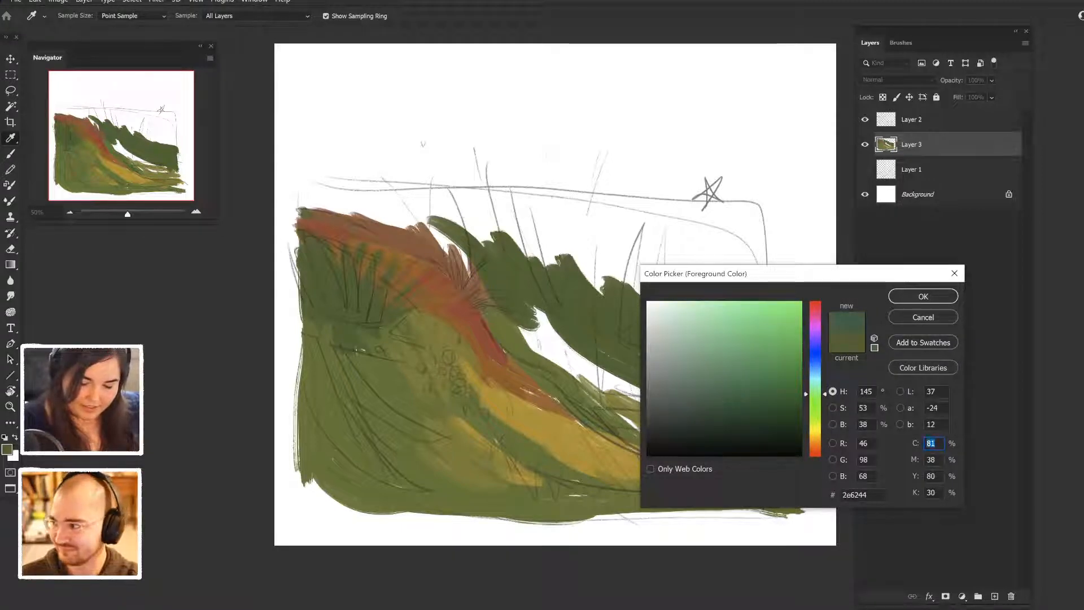
{"action": "key", "text": "Return"}
{"action": "left_click_drag", "start_coordinate": [526, 311], "coordinate": [676, 402]}
{"action": "mouse_move", "coordinate": [508, 316]}
{"action": "left_mouse_down"}
{"action": "mouse_move", "coordinate": [564, 376]}
{"action": "mouse_move", "coordinate": [638, 395]}
{"action": "left_mouse_up"}
- Brush slanted dark blue-green strokes above the distant hillside, working across to the right edge of the scene
{"action": "left_click", "coordinate": [483, 215]}
{"action": "left_click_drag", "start_coordinate": [484, 211], "coordinate": [528, 279]}
{"action": "left_click_drag", "start_coordinate": [507, 208], "coordinate": [559, 265]}
{"action": "left_click_drag", "start_coordinate": [543, 221], "coordinate": [602, 293]}
{"action": "left_click_drag", "start_coordinate": [565, 206], "coordinate": [616, 288]}
{"action": "left_click_drag", "start_coordinate": [593, 226], "coordinate": [638, 285]}
{"action": "left_click_drag", "start_coordinate": [624, 235], "coordinate": [677, 311]}
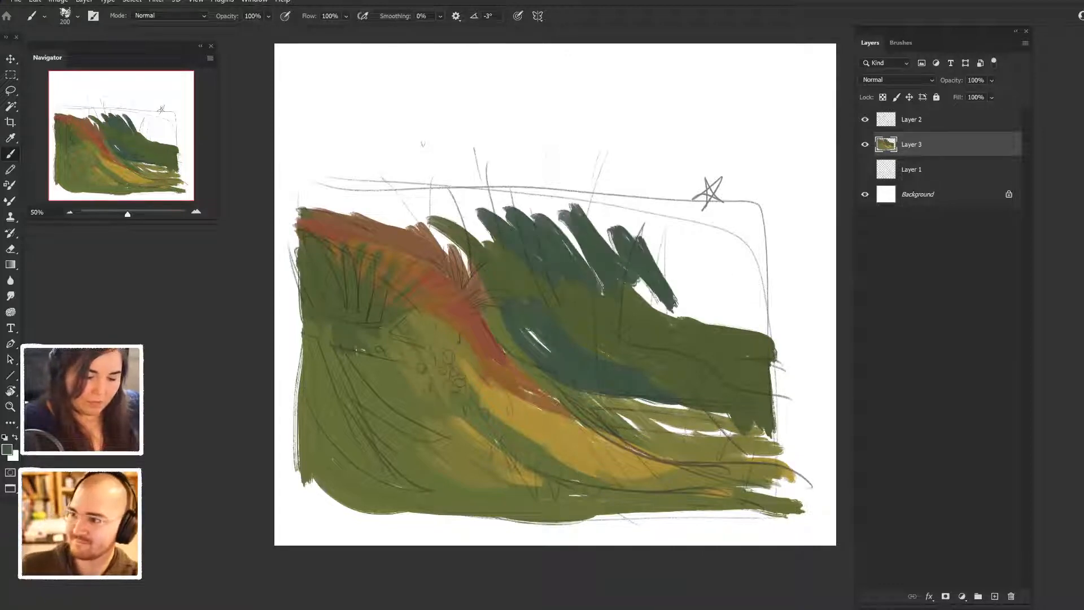
{"action": "left_click_drag", "start_coordinate": [638, 257], "coordinate": [678, 316]}
{"action": "left_click_drag", "start_coordinate": [686, 282], "coordinate": [734, 323]}
{"action": "left_click_drag", "start_coordinate": [706, 246], "coordinate": [767, 327]}
{"action": "left_click_drag", "start_coordinate": [740, 202], "coordinate": [761, 294]}
{"action": "left_click_drag", "start_coordinate": [760, 232], "coordinate": [776, 332]}
{"action": "left_click_drag", "start_coordinate": [667, 265], "coordinate": [720, 297]}
- Fill the rest of the upper background with dark blue-green, out to the upper corners and down to the ridge line
{"action": "left_click_drag", "start_coordinate": [480, 237], "coordinate": [765, 225]}
{"action": "left_click_drag", "start_coordinate": [471, 206], "coordinate": [698, 217]}
{"action": "left_click_drag", "start_coordinate": [579, 197], "coordinate": [734, 208]}
{"action": "left_click_drag", "start_coordinate": [649, 254], "coordinate": [713, 257]}
{"action": "mouse_move", "coordinate": [629, 281]}
{"action": "left_mouse_down"}
{"action": "mouse_move", "coordinate": [675, 318]}
{"action": "mouse_move", "coordinate": [772, 333]}
{"action": "left_mouse_up"}
{"action": "left_click_drag", "start_coordinate": [690, 298], "coordinate": [718, 293]}
{"action": "mouse_move", "coordinate": [736, 251]}
{"action": "left_mouse_down"}
{"action": "mouse_move", "coordinate": [744, 210]}
{"action": "mouse_move", "coordinate": [694, 206]}
{"action": "left_mouse_up"}
{"action": "left_click_drag", "start_coordinate": [334, 190], "coordinate": [593, 201]}
{"action": "mouse_move", "coordinate": [557, 213]}
{"action": "left_mouse_down"}
{"action": "mouse_move", "coordinate": [409, 206]}
{"action": "mouse_move", "coordinate": [443, 235]}
{"action": "left_mouse_up"}
{"action": "mouse_move", "coordinate": [443, 235]}
{"action": "left_mouse_down"}
{"action": "mouse_move", "coordinate": [373, 209]}
{"action": "mouse_move", "coordinate": [458, 246]}
{"action": "left_mouse_up"}
{"action": "mouse_move", "coordinate": [457, 246]}
{"action": "left_mouse_down"}
{"action": "mouse_move", "coordinate": [302, 208]}
{"action": "mouse_move", "coordinate": [353, 219]}
{"action": "left_mouse_up"}
{"action": "left_click_drag", "start_coordinate": [299, 198], "coordinate": [396, 175]}
{"action": "mouse_move", "coordinate": [776, 216]}
{"action": "left_mouse_down"}
{"action": "mouse_move", "coordinate": [777, 341]}
{"action": "mouse_move", "coordinate": [766, 268]}
{"action": "left_mouse_up"}
{"action": "left_click_drag", "start_coordinate": [493, 191], "coordinate": [773, 199]}
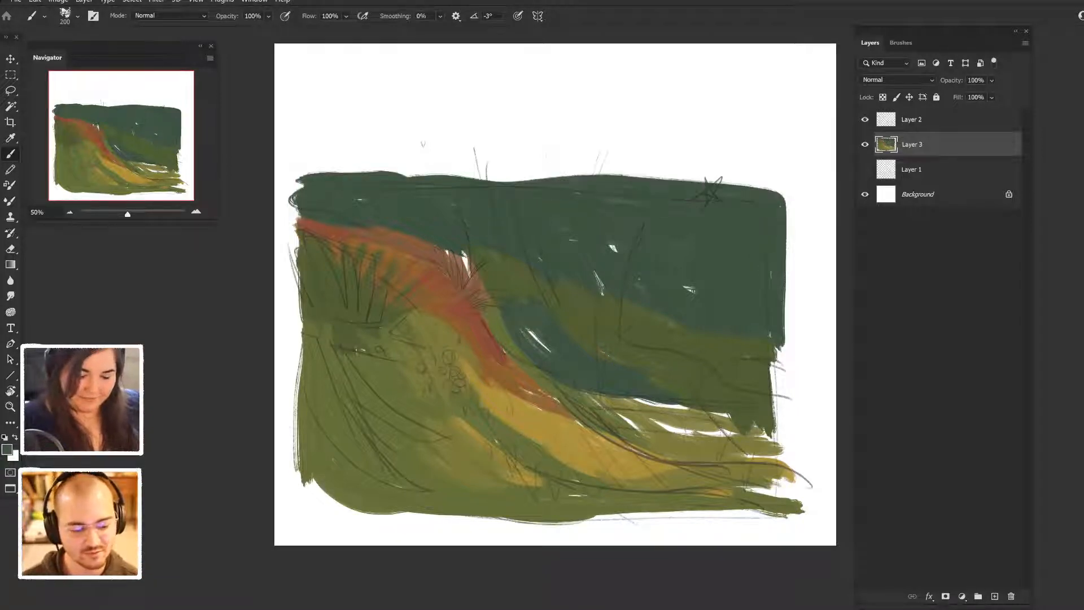
- Sample olive green from the distant hillside and sweep it over the blue-green on the right side of the background
{"action": "left_click", "coordinate": [644, 330], "text": "alt"}
{"action": "left_click_drag", "start_coordinate": [644, 314], "coordinate": [716, 321]}
{"action": "left_click_drag", "start_coordinate": [600, 275], "coordinate": [750, 303]}
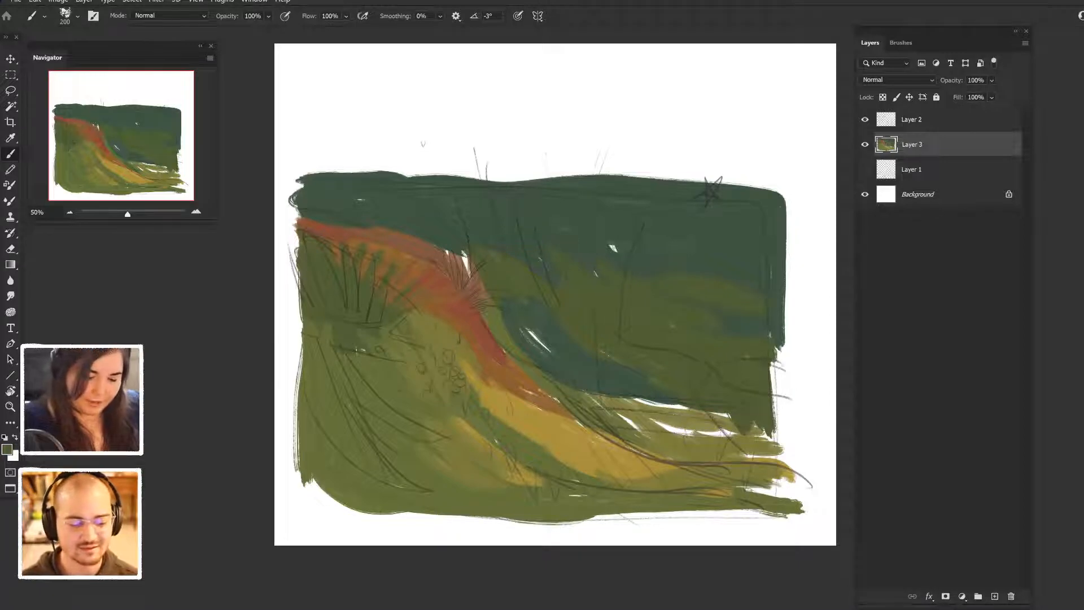
- Cover the white gap around the grass tuft with dark blue-green and strengthen the brick red along the ridge
{"action": "left_click_drag", "start_coordinate": [456, 253], "coordinate": [490, 307]}
{"action": "left_click_drag", "start_coordinate": [444, 252], "coordinate": [498, 317]}
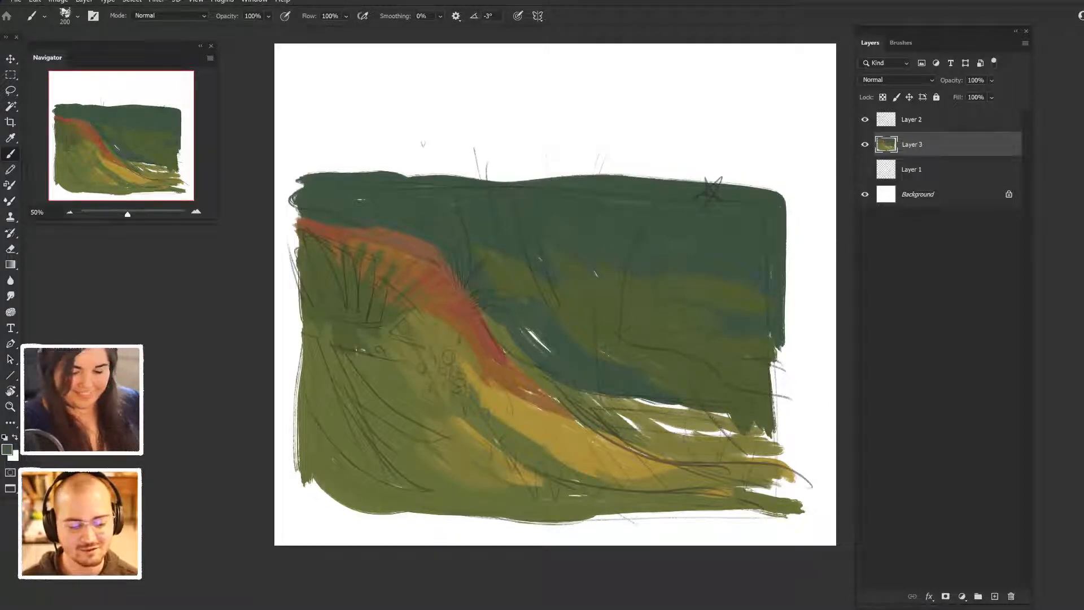
{"action": "left_click", "coordinate": [497, 350], "text": "alt"}
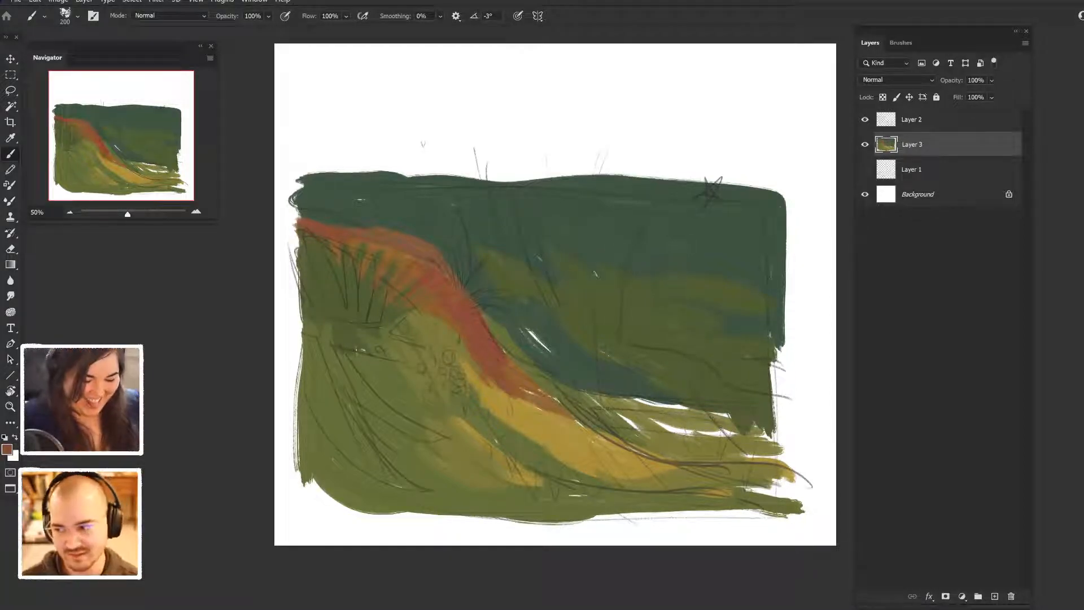
{"action": "left_click", "coordinate": [477, 348], "text": "alt"}
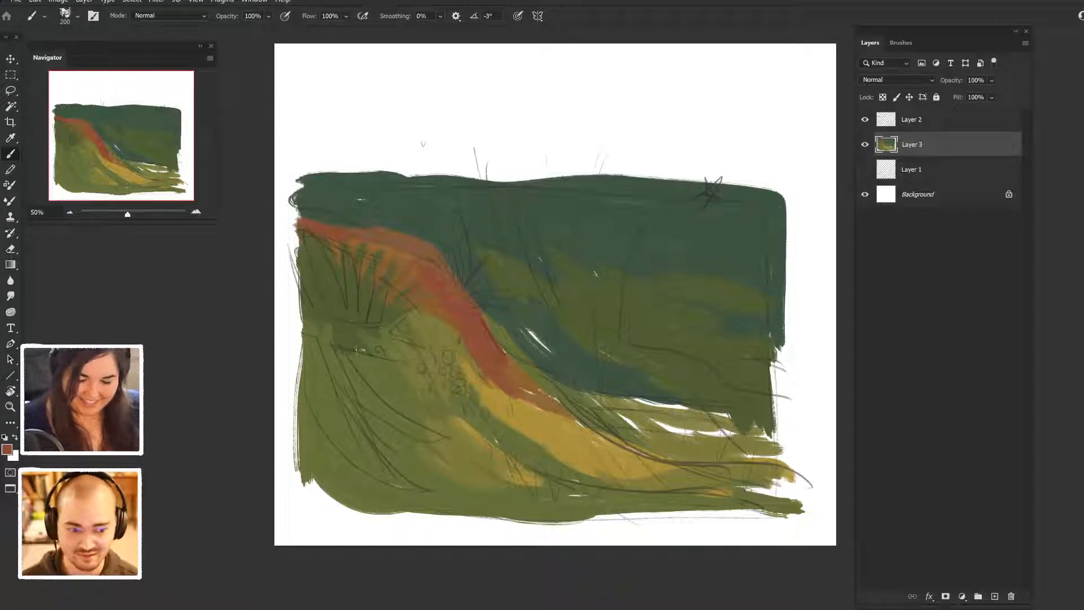
- Sample light olive green and fill the white gaps in the flat ground and along the lower right edge
{"action": "left_click", "coordinate": [682, 443], "text": "alt"}
{"action": "left_click_drag", "start_coordinate": [653, 435], "coordinate": [740, 425]}
{"action": "left_click", "coordinate": [728, 432], "text": "alt"}
{"action": "mouse_move", "coordinate": [635, 402]}
{"action": "left_mouse_down"}
{"action": "mouse_move", "coordinate": [763, 419]}
{"action": "mouse_move", "coordinate": [804, 460]}
{"action": "mouse_move", "coordinate": [774, 347]}
{"action": "mouse_move", "coordinate": [786, 432]}
{"action": "left_mouse_up"}
{"action": "left_click_drag", "start_coordinate": [784, 355], "coordinate": [780, 323]}
{"action": "mouse_move", "coordinate": [782, 473]}
{"action": "left_mouse_down"}
{"action": "mouse_move", "coordinate": [781, 494]}
{"action": "mouse_move", "coordinate": [794, 498]}
{"action": "left_mouse_up"}
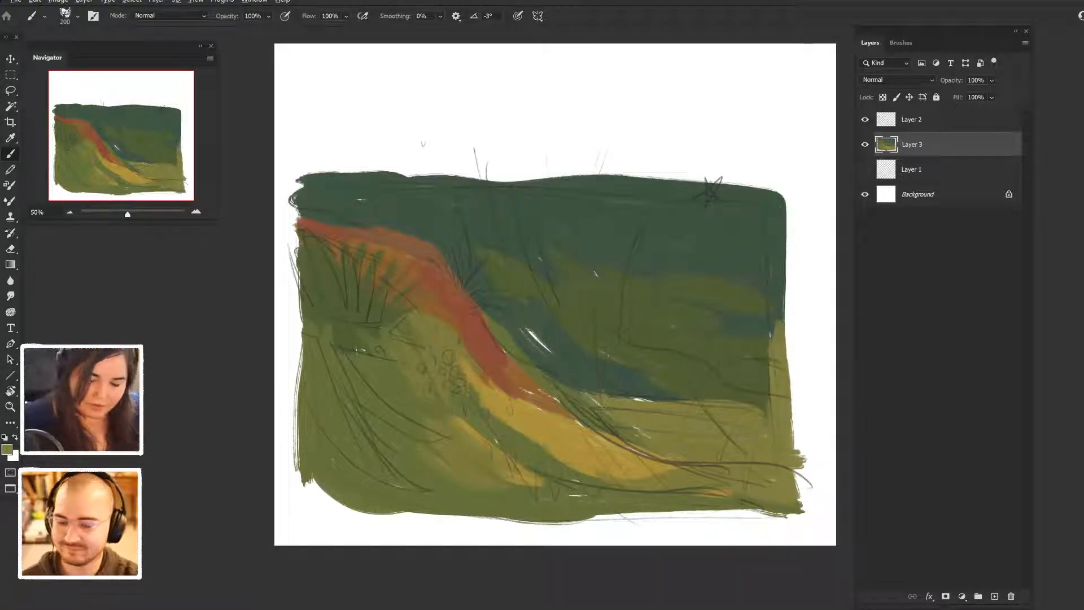
- Add a new layer beneath the painted Layer 3 and make a rectangular selection around the whole painting
{"action": "left_click", "coordinate": [995, 596]}
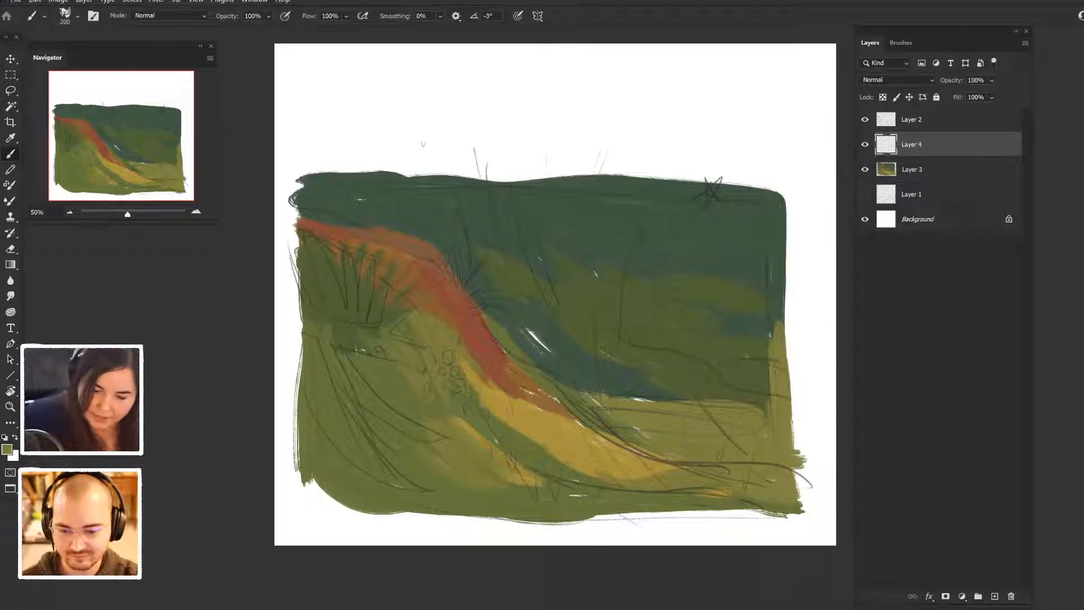
{"action": "key", "text": "ctrl+bracketleft"}
{"action": "key", "text": "m"}
{"action": "mouse_move", "coordinate": [288, 167]}
{"action": "left_mouse_down"}
{"action": "mouse_move", "coordinate": [576, 308]}
{"action": "mouse_move", "coordinate": [802, 515]}
{"action": "mouse_move", "coordinate": [793, 522]}
{"action": "left_mouse_up"}
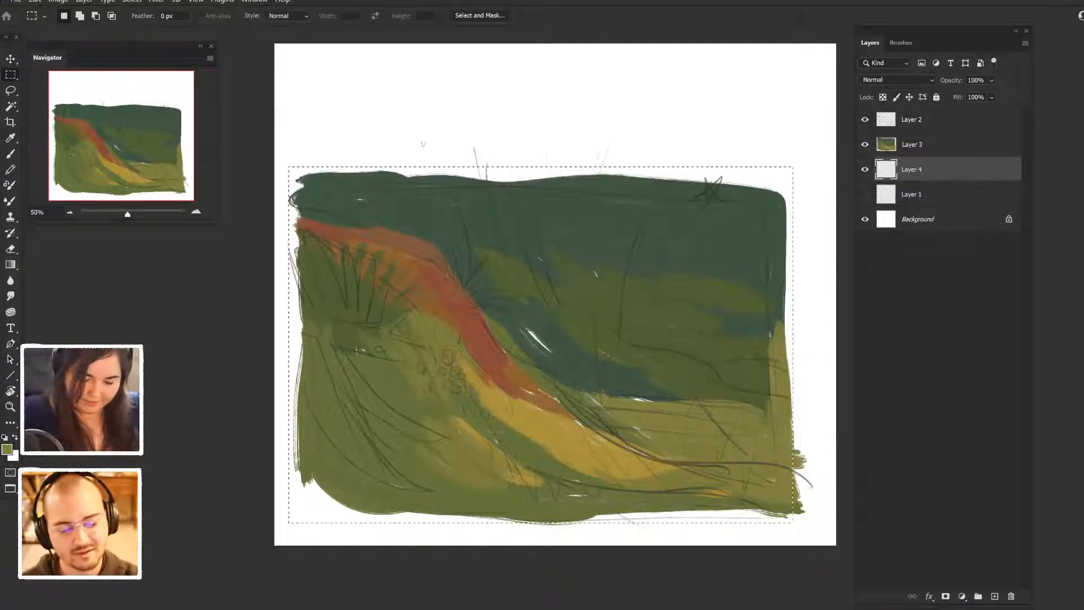
- Change the foreground colour to pink #e96476, fill the rectangular selection with it on Layer 4, and deselect
{"action": "left_click", "coordinate": [7, 450]}
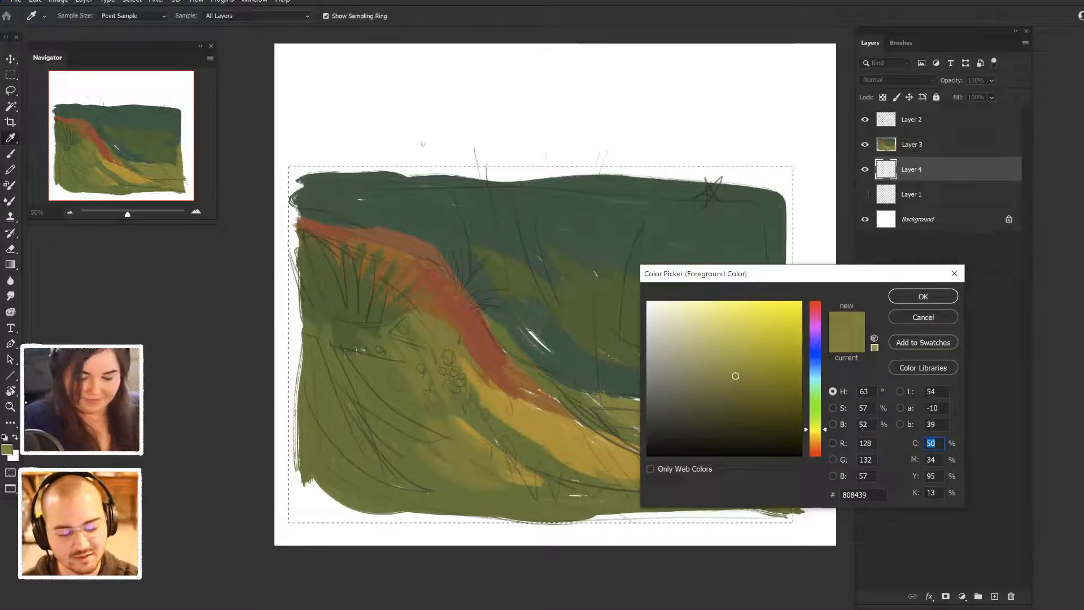
{"action": "left_click", "coordinate": [815, 314]}
{"action": "left_click_drag", "start_coordinate": [735, 375], "coordinate": [735, 314]}
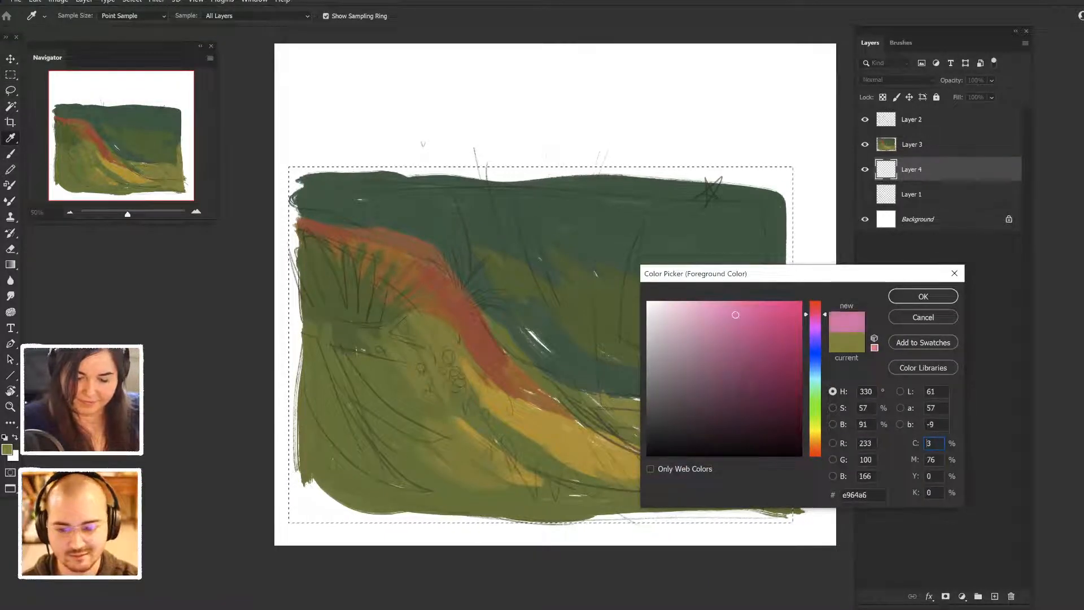
{"action": "left_click_drag", "start_coordinate": [815, 314], "coordinate": [815, 305]}
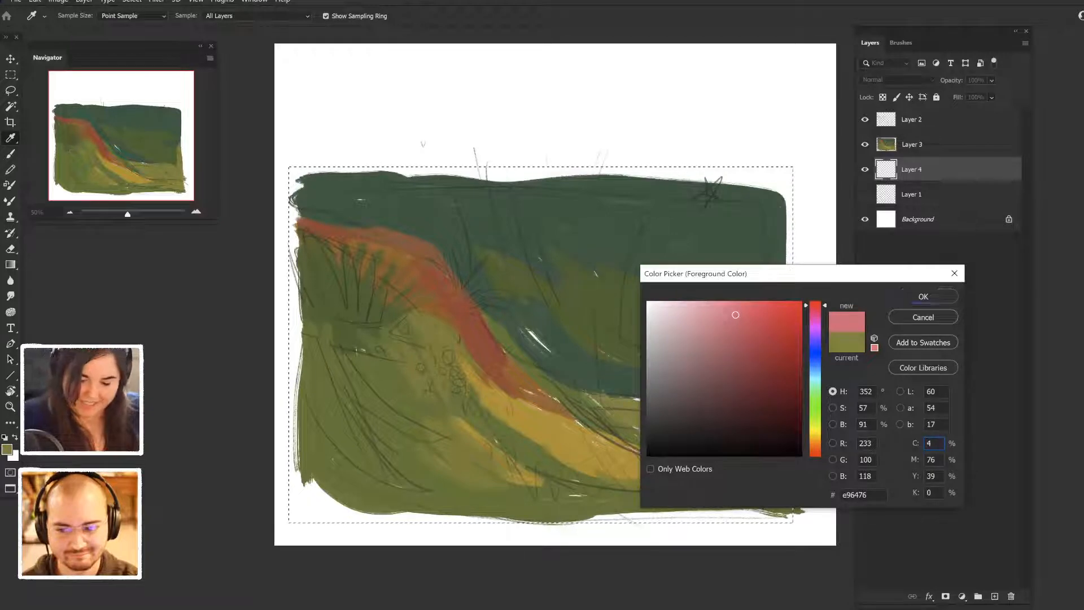
{"action": "left_click", "coordinate": [923, 297]}
{"action": "key", "text": "alt+BackSpace"}
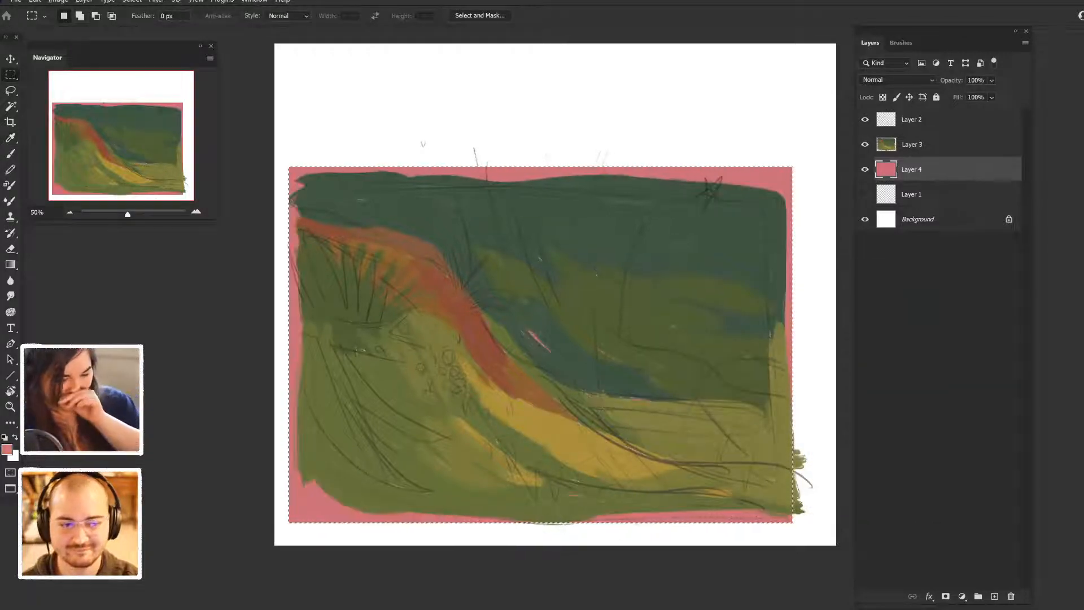
{"action": "key", "text": "ctrl+d"}
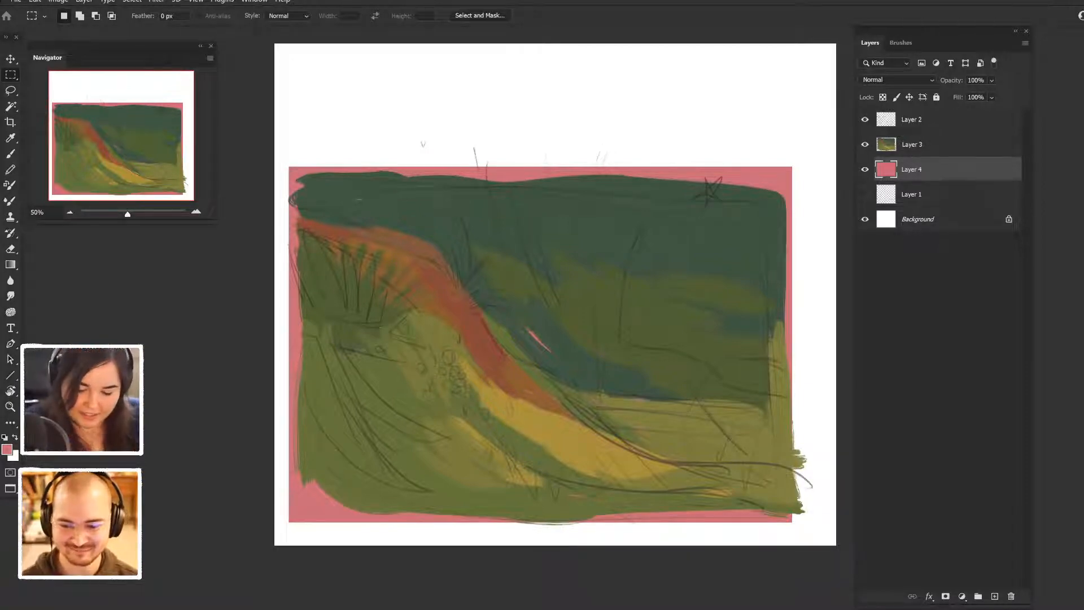
- Add a new layer above Layer 3 and make Layer 3 the active layer again
{"action": "left_click", "coordinate": [912, 145]}
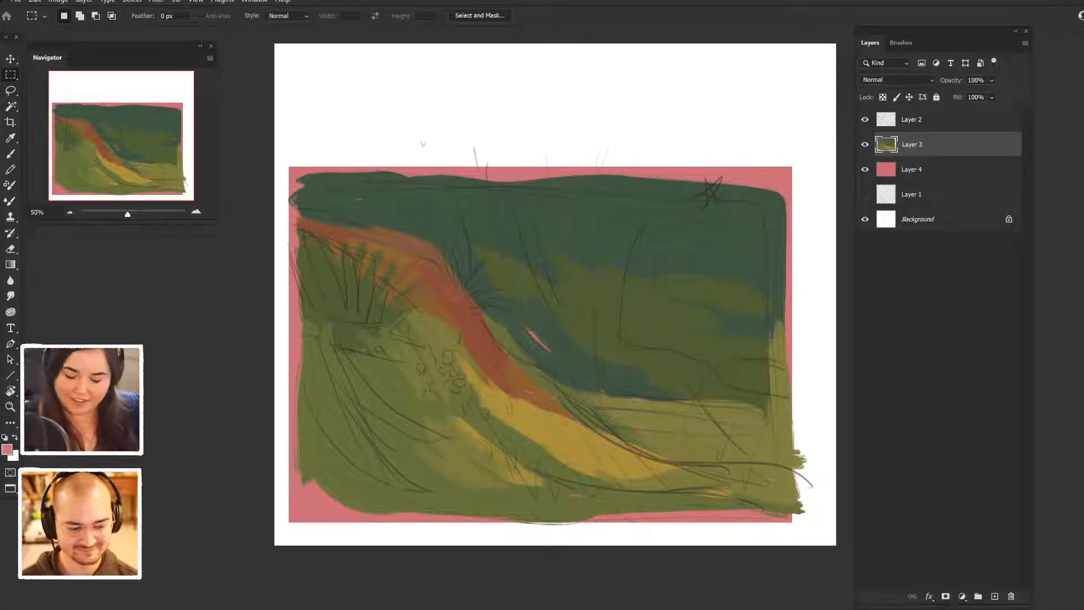
{"action": "key", "text": "ctrl+shift+alt+n"}
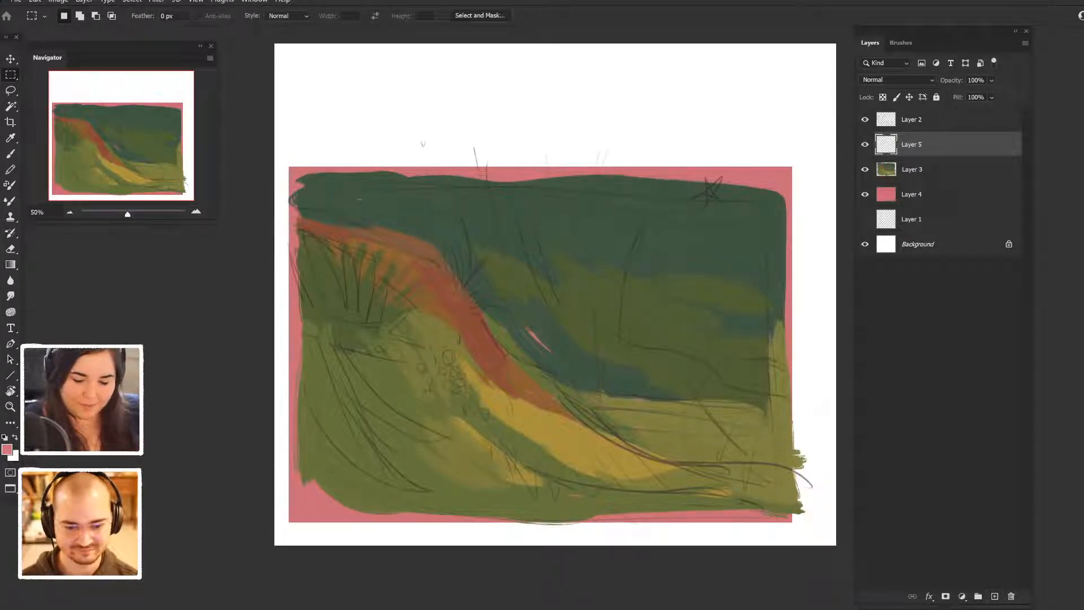
{"action": "left_click", "coordinate": [913, 170]}
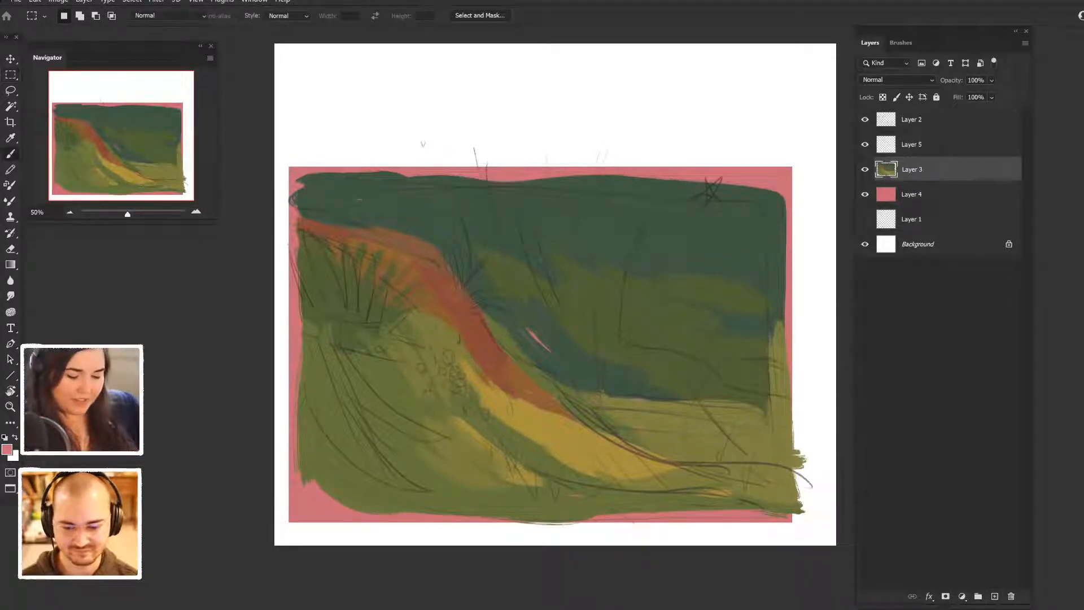
- Sample the dark blue-green with the Brush tool and extend the background over the pink border along the upper edges
{"action": "key", "text": "b"}
{"action": "left_click", "coordinate": [745, 235], "text": "alt"}
{"action": "mouse_move", "coordinate": [654, 178]}
{"action": "left_mouse_down"}
{"action": "mouse_move", "coordinate": [732, 183]}
{"action": "mouse_move", "coordinate": [786, 260]}
{"action": "left_mouse_up"}
{"action": "left_click_drag", "start_coordinate": [792, 178], "coordinate": [786, 351]}
{"action": "left_click_drag", "start_coordinate": [444, 175], "coordinate": [654, 172]}
{"action": "left_click_drag", "start_coordinate": [346, 170], "coordinate": [508, 161]}
{"action": "mouse_move", "coordinate": [360, 164]}
{"action": "left_mouse_down"}
{"action": "mouse_move", "coordinate": [290, 171]}
{"action": "mouse_move", "coordinate": [285, 229]}
{"action": "left_mouse_up"}
{"action": "mouse_move", "coordinate": [286, 179]}
{"action": "left_mouse_down"}
{"action": "mouse_move", "coordinate": [285, 218]}
{"action": "mouse_move", "coordinate": [298, 232]}
{"action": "left_mouse_up"}
- Extend the red ridge to the left edge and cover the pink border with olive green along the left, lower and right edges
{"action": "left_click", "coordinate": [328, 251], "text": "alt"}
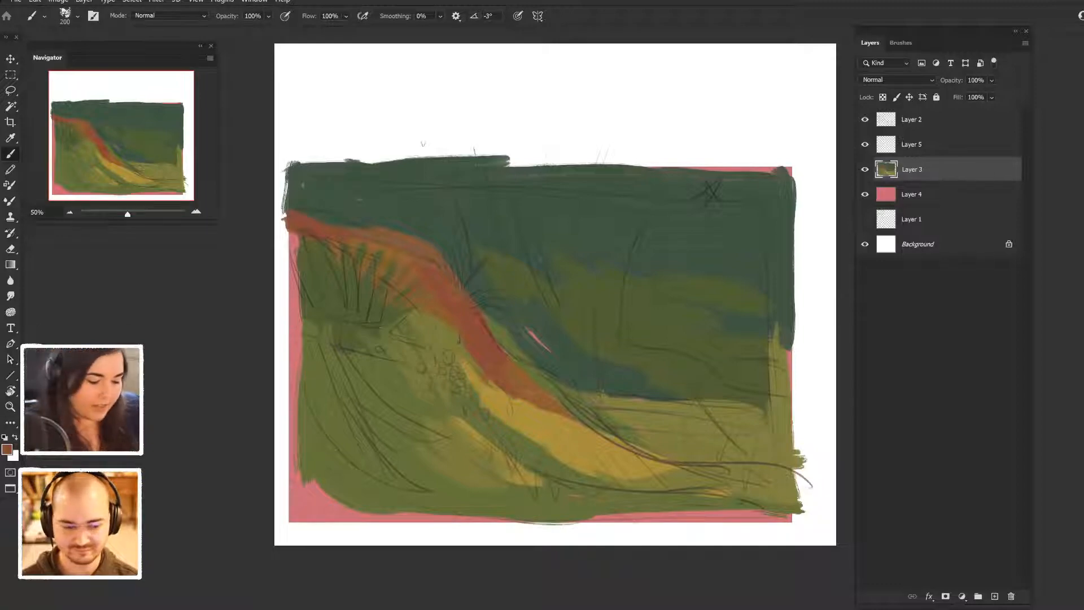
{"action": "left_click", "coordinate": [324, 298], "text": "alt"}
{"action": "left_click_drag", "start_coordinate": [291, 223], "coordinate": [288, 365]}
{"action": "left_click_drag", "start_coordinate": [294, 290], "coordinate": [291, 390]}
{"action": "left_click_drag", "start_coordinate": [304, 322], "coordinate": [294, 412]}
{"action": "left_click_drag", "start_coordinate": [291, 335], "coordinate": [288, 473]}
{"action": "left_click_drag", "start_coordinate": [302, 361], "coordinate": [298, 494]}
{"action": "mouse_move", "coordinate": [289, 443]}
{"action": "left_mouse_down"}
{"action": "mouse_move", "coordinate": [307, 515]}
{"action": "mouse_move", "coordinate": [760, 511]}
{"action": "left_mouse_up"}
{"action": "mouse_move", "coordinate": [582, 528]}
{"action": "left_mouse_down"}
{"action": "mouse_move", "coordinate": [793, 525]}
{"action": "mouse_move", "coordinate": [799, 514]}
{"action": "left_mouse_up"}
{"action": "left_click_drag", "start_coordinate": [793, 345], "coordinate": [795, 421]}
{"action": "mouse_move", "coordinate": [775, 358]}
{"action": "left_mouse_down"}
{"action": "mouse_move", "coordinate": [775, 410]}
{"action": "mouse_move", "coordinate": [797, 347]}
{"action": "left_mouse_up"}
{"action": "left_click", "coordinate": [752, 368], "text": "alt"}
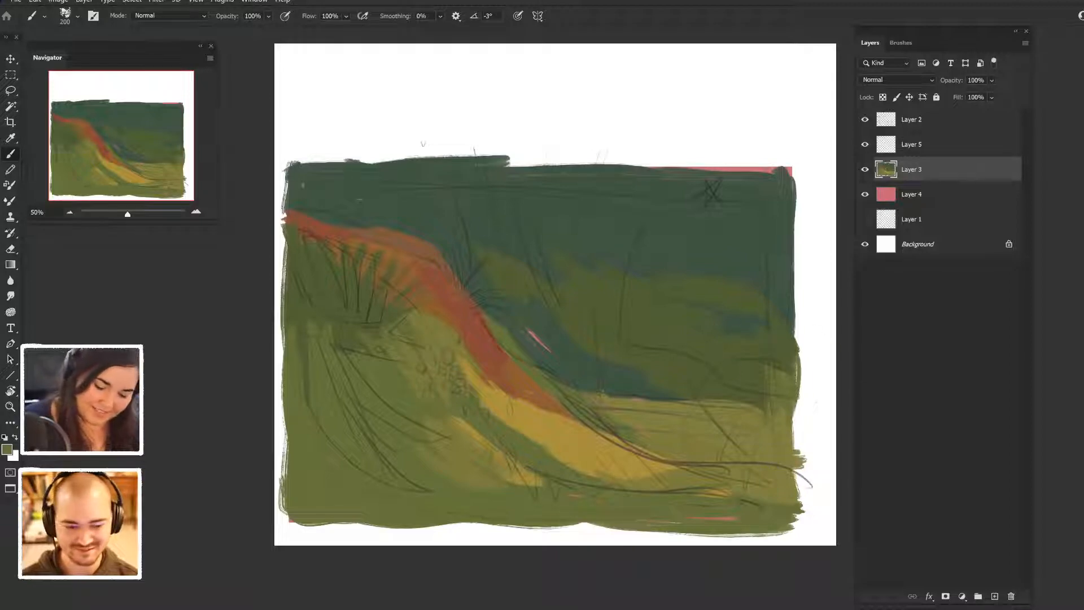
- Paint light olive grass blades fanning upward over the right side of the background on Layer 3
{"action": "left_click_drag", "start_coordinate": [658, 330], "coordinate": [689, 282]}
{"action": "mouse_move", "coordinate": [691, 319]}
{"action": "left_mouse_down"}
{"action": "mouse_move", "coordinate": [676, 291]}
{"action": "mouse_move", "coordinate": [722, 308]}
{"action": "mouse_move", "coordinate": [728, 271]}
{"action": "mouse_move", "coordinate": [692, 252]}
{"action": "left_mouse_up"}
{"action": "left_click_drag", "start_coordinate": [698, 317], "coordinate": [699, 291]}
{"action": "left_click", "coordinate": [673, 274], "text": "alt"}
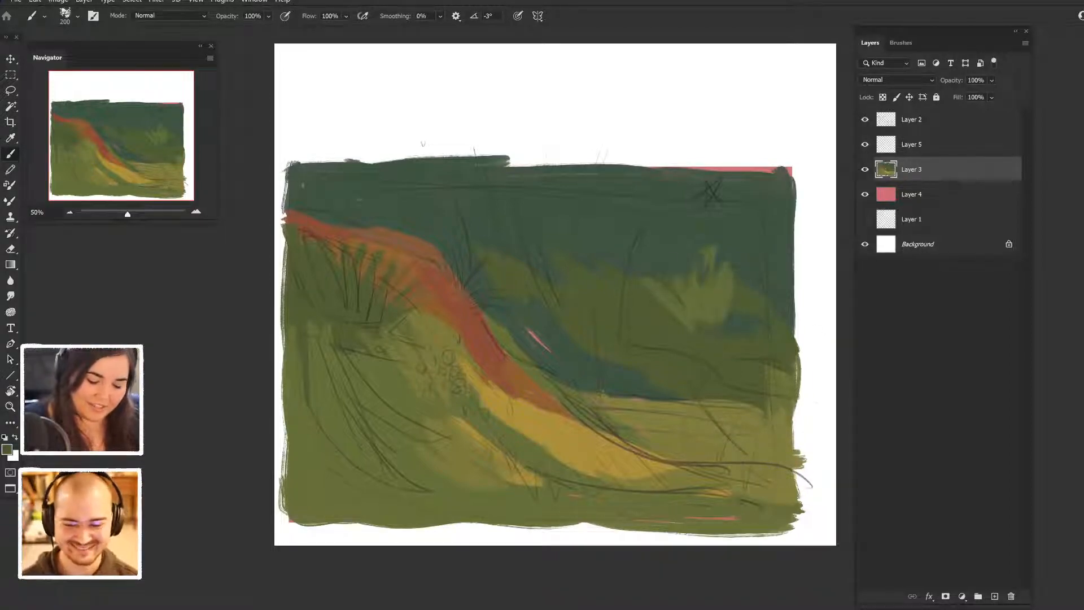
{"action": "left_click_drag", "start_coordinate": [702, 253], "coordinate": [703, 312]}
{"action": "left_click_drag", "start_coordinate": [730, 269], "coordinate": [725, 309]}
{"action": "left_click", "coordinate": [741, 318], "text": "alt"}
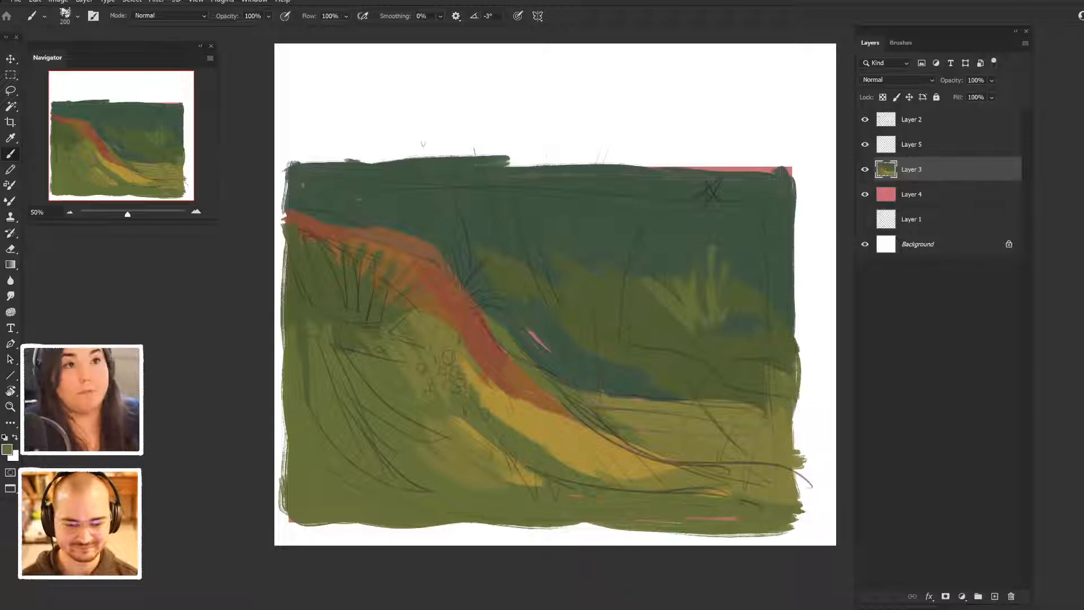
- Paint a second tuft of light olive grass blades in the middle of the background
{"action": "left_click_drag", "start_coordinate": [518, 238], "coordinate": [549, 288]}
{"action": "left_click_drag", "start_coordinate": [550, 240], "coordinate": [556, 295]}
{"action": "left_click_drag", "start_coordinate": [576, 259], "coordinate": [561, 300]}
{"action": "left_click_drag", "start_coordinate": [586, 274], "coordinate": [572, 300]}
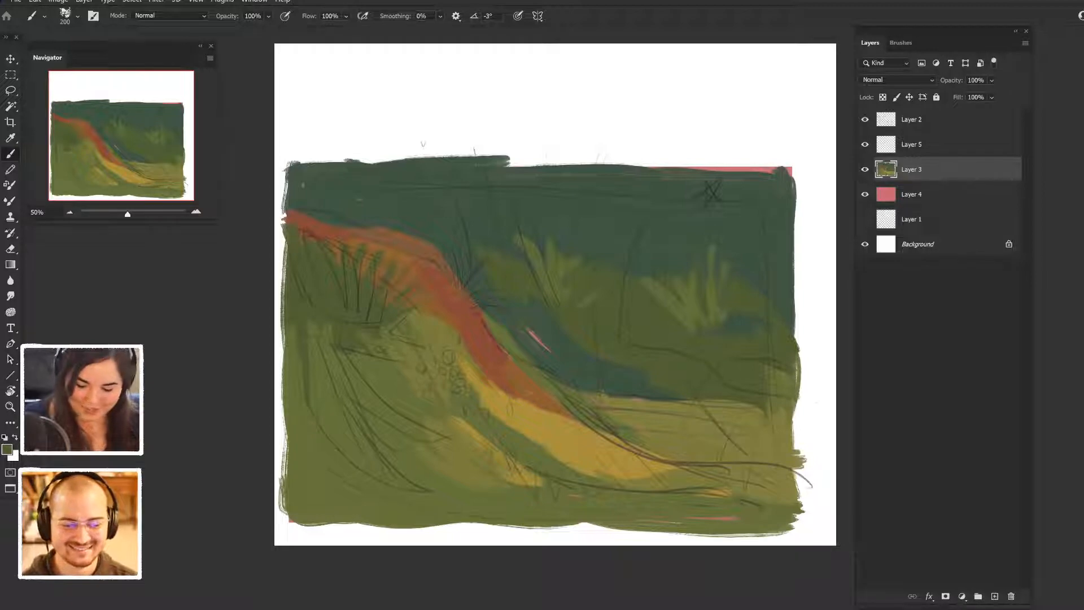
- Add a new layer above Layer 3 and set its blend mode to Soft Light
{"action": "left_click", "coordinate": [995, 597]}
{"action": "left_click", "coordinate": [898, 80]}
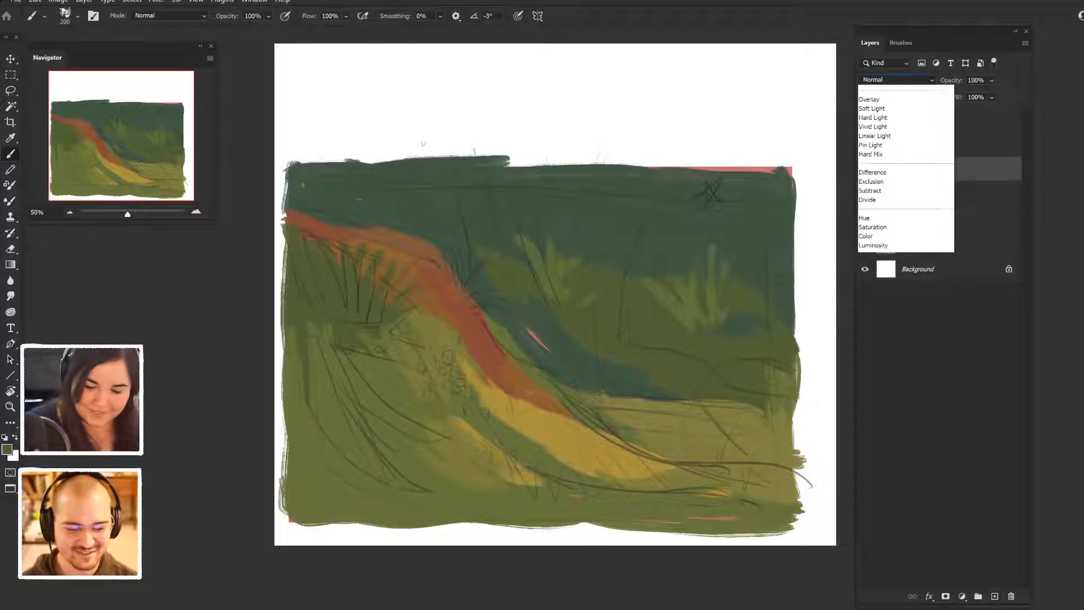
{"action": "left_click", "coordinate": [881, 207]}
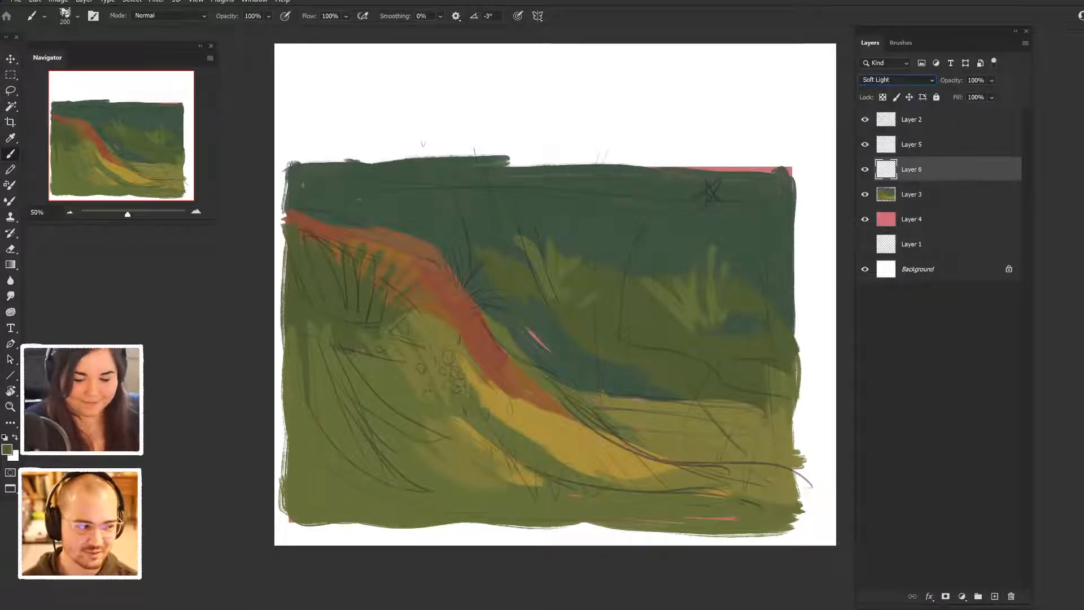
- Change the foreground colour to golden ochre #c88f14
{"action": "left_click", "coordinate": [6, 449]}
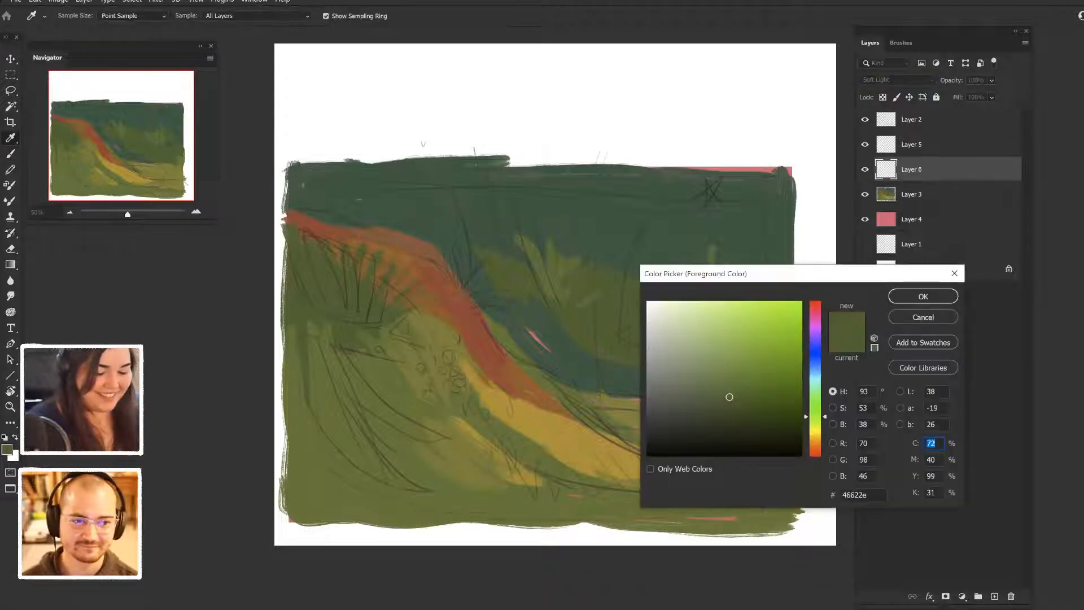
{"action": "left_click_drag", "start_coordinate": [815, 419], "coordinate": [815, 436]}
{"action": "left_click_drag", "start_coordinate": [730, 397], "coordinate": [786, 335]}
{"action": "left_click_drag", "start_coordinate": [816, 436], "coordinate": [816, 439]}
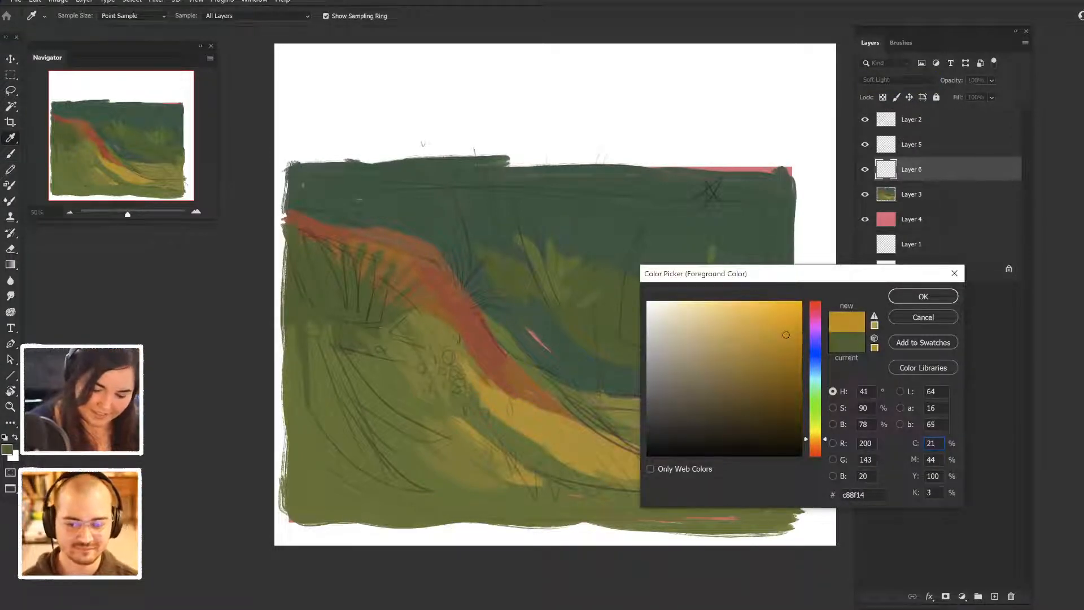
{"action": "key", "text": "Return"}
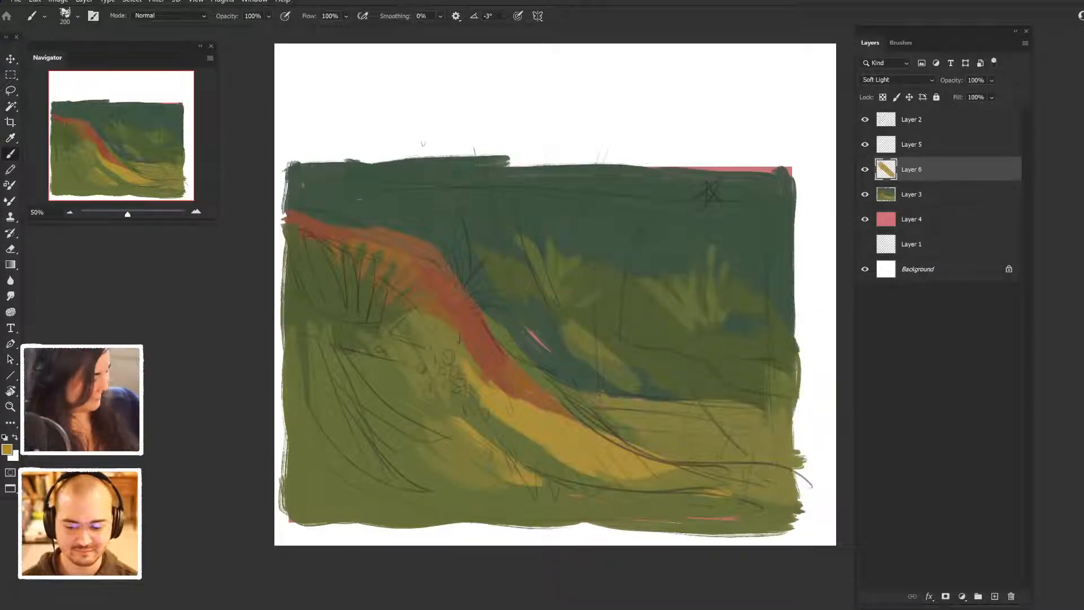
- Undo the small ochre stroke, enlarge the brush to 700, and glaze ochre over the middle and upper right of the background
{"action": "key", "text": "ctrl+z"}
{"action": "key", "text": "bracketright"}
{"action": "key", "text": "bracketright"}
{"action": "key", "text": "bracketright"}
{"action": "mouse_move", "coordinate": [556, 237]}
{"action": "left_mouse_down"}
{"action": "mouse_move", "coordinate": [597, 276]}
{"action": "mouse_move", "coordinate": [658, 243]}
{"action": "left_mouse_up"}
{"action": "left_click_drag", "start_coordinate": [717, 206], "coordinate": [743, 213]}
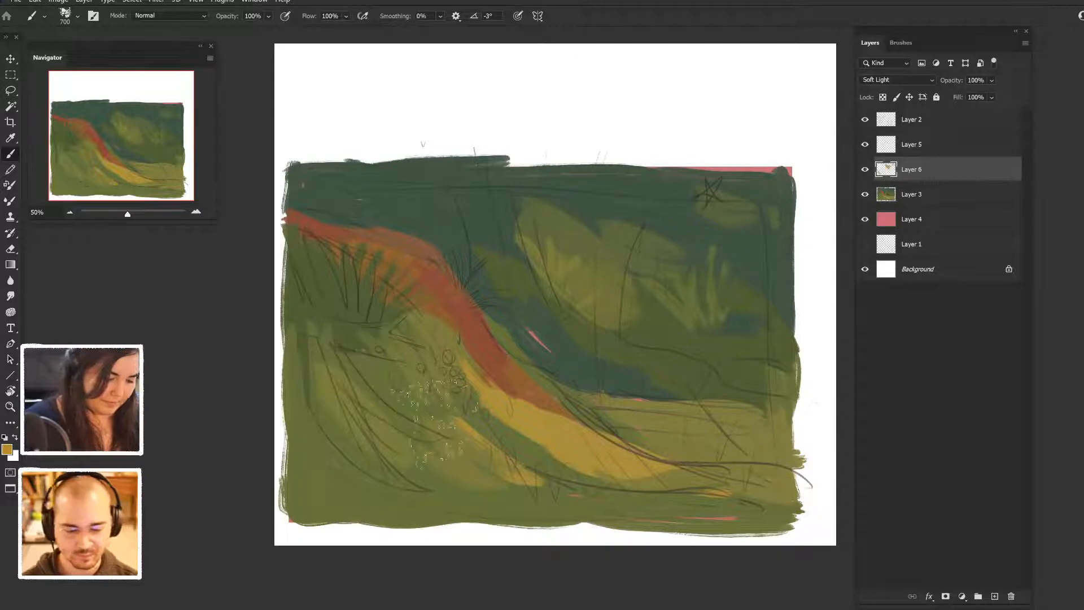
- Sample the ridge's red and glaze it over the left hill, the lower edge and parts of the background
{"action": "left_click", "coordinate": [471, 333], "text": "alt"}
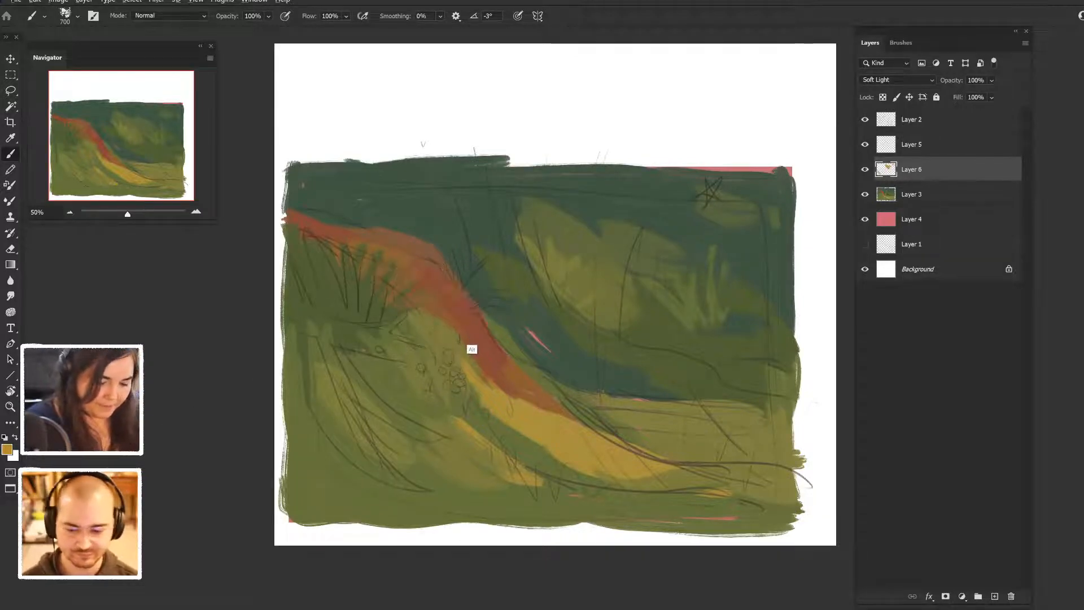
{"action": "mouse_move", "coordinate": [331, 356]}
{"action": "left_mouse_down"}
{"action": "mouse_move", "coordinate": [313, 393]}
{"action": "mouse_move", "coordinate": [452, 508]}
{"action": "left_mouse_up"}
{"action": "mouse_move", "coordinate": [342, 316]}
{"action": "left_mouse_down"}
{"action": "mouse_move", "coordinate": [378, 351]}
{"action": "mouse_move", "coordinate": [347, 302]}
{"action": "left_mouse_up"}
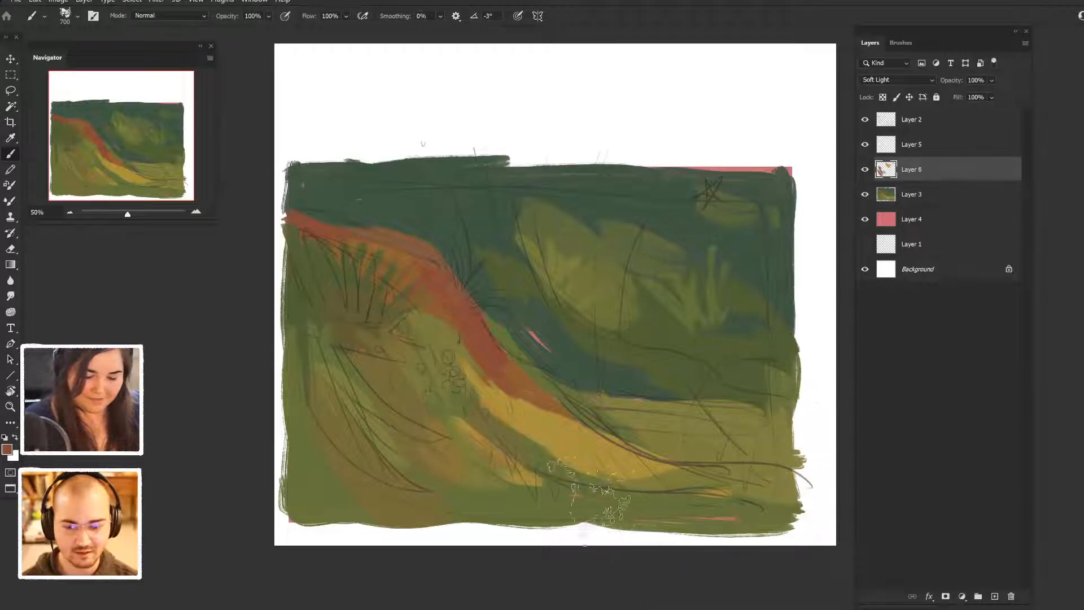
{"action": "left_click_drag", "start_coordinate": [776, 511], "coordinate": [782, 480]}
{"action": "left_click_drag", "start_coordinate": [755, 229], "coordinate": [764, 249]}
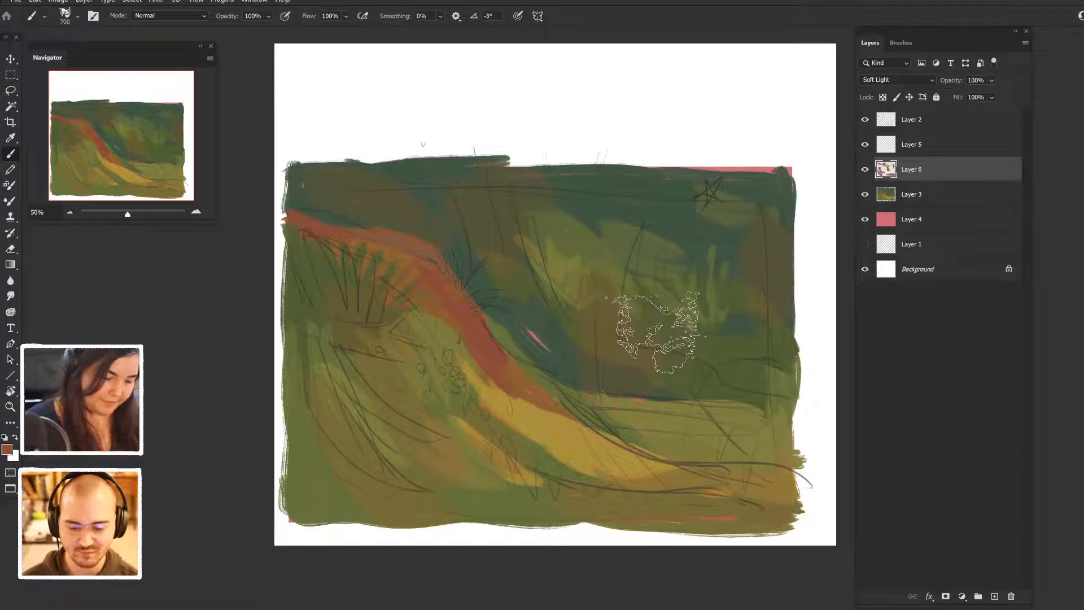
- Change the foreground colour to dark plum #6b274e for the Soft Light glazing
{"action": "left_click", "coordinate": [7, 450]}
{"action": "left_click_drag", "start_coordinate": [816, 323], "coordinate": [816, 316]}
{"action": "left_click_drag", "start_coordinate": [747, 380], "coordinate": [745, 391]}
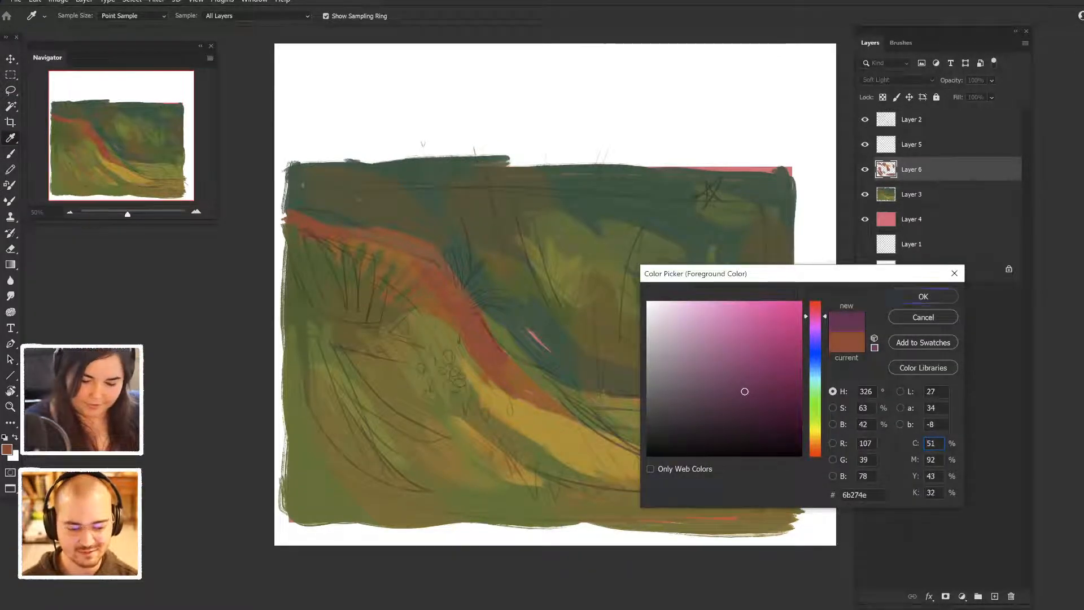
{"action": "key", "text": "Return"}
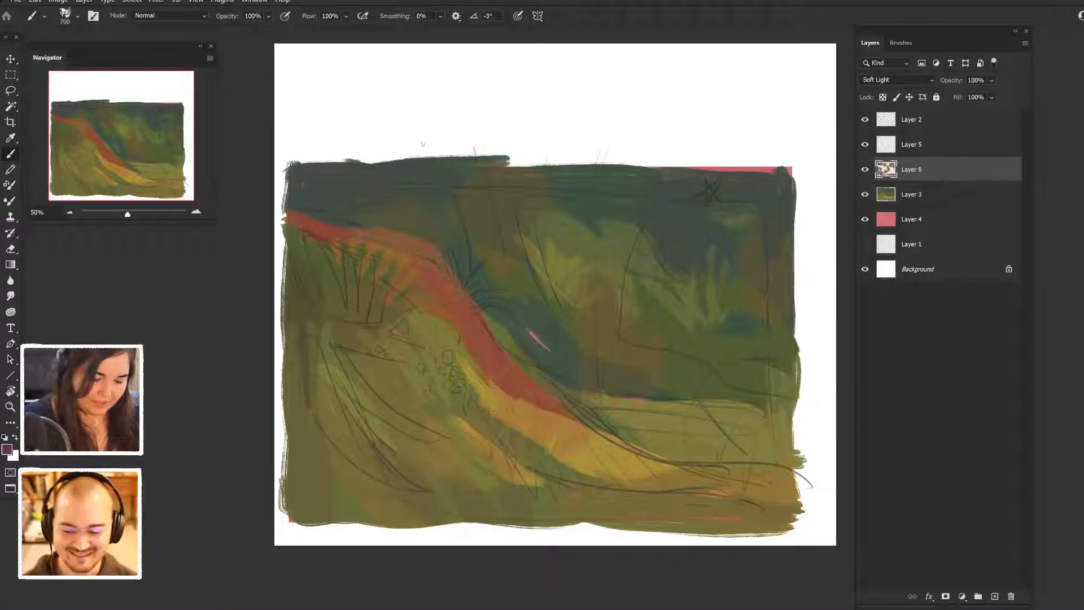
- Change the foreground colour to medium blue #527dac and return to the Brush tool
{"action": "left_click", "coordinate": [7, 450]}
{"action": "left_click_drag", "start_coordinate": [816, 317], "coordinate": [815, 366]}
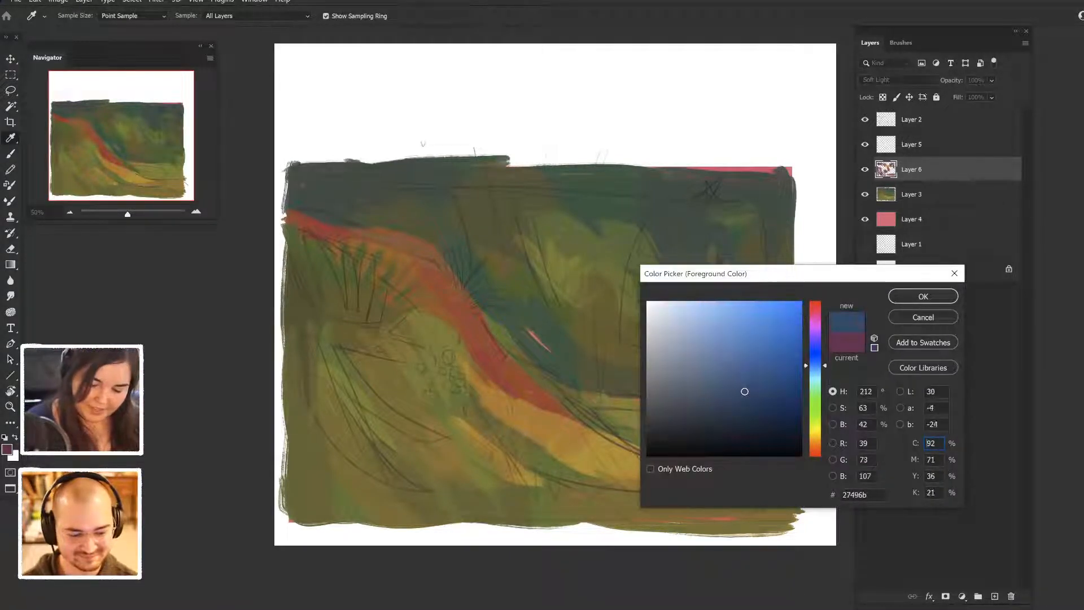
{"action": "left_click_drag", "start_coordinate": [744, 391], "coordinate": [727, 352]}
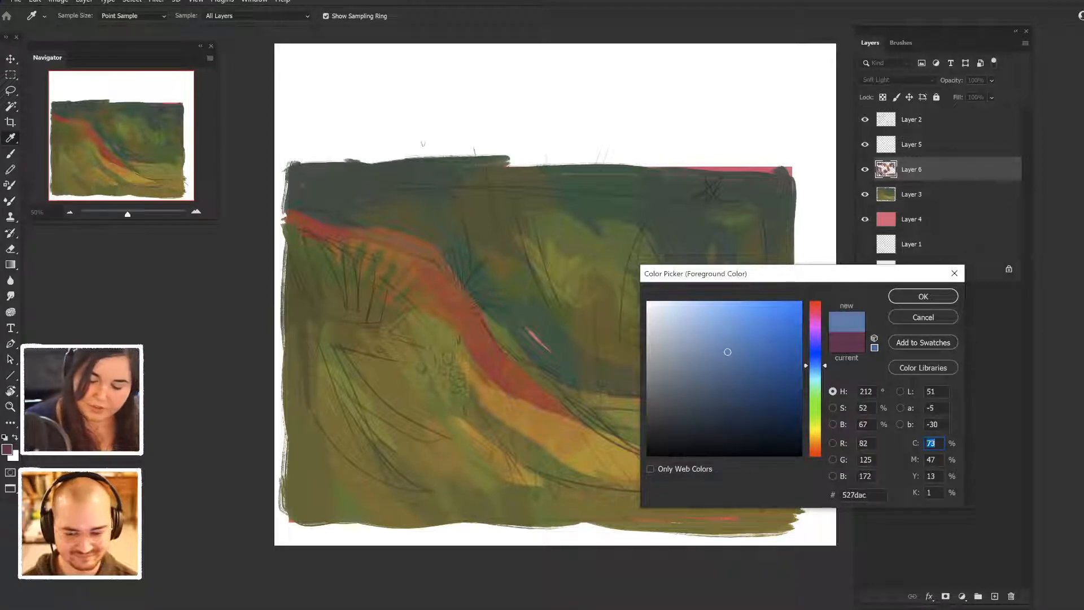
{"action": "key", "text": "Return"}
{"action": "key", "text": "b"}
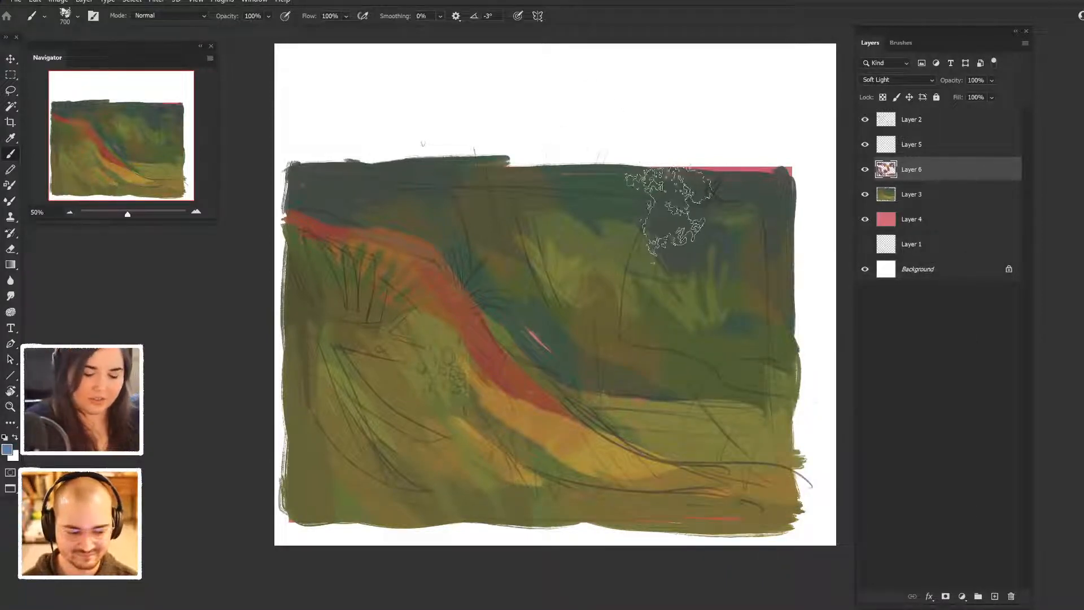
- Glaze vertical blue strokes over the upper background and a blue patch at its right edge on Layer 6
{"action": "mouse_move", "coordinate": [639, 172]}
{"action": "left_mouse_down"}
{"action": "mouse_move", "coordinate": [649, 202]}
{"action": "mouse_move", "coordinate": [616, 282]}
{"action": "left_mouse_up"}
{"action": "left_click_drag", "start_coordinate": [606, 180], "coordinate": [606, 239]}
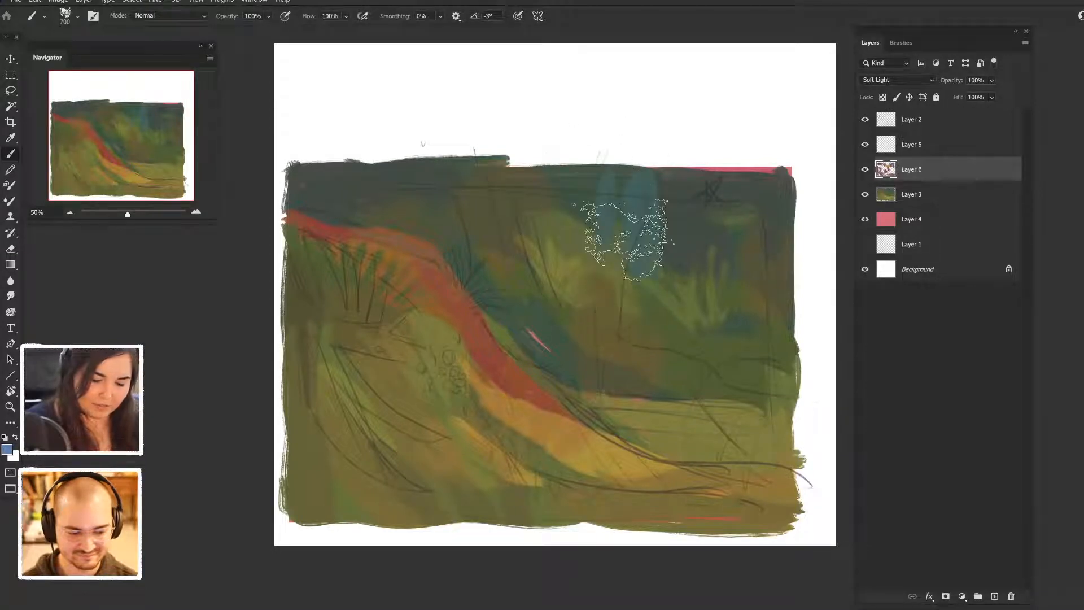
{"action": "mouse_move", "coordinate": [743, 318]}
{"action": "left_mouse_down"}
{"action": "mouse_move", "coordinate": [739, 331]}
{"action": "mouse_move", "coordinate": [786, 331]}
{"action": "left_mouse_up"}
{"action": "left_click_drag", "start_coordinate": [747, 318], "coordinate": [743, 331]}
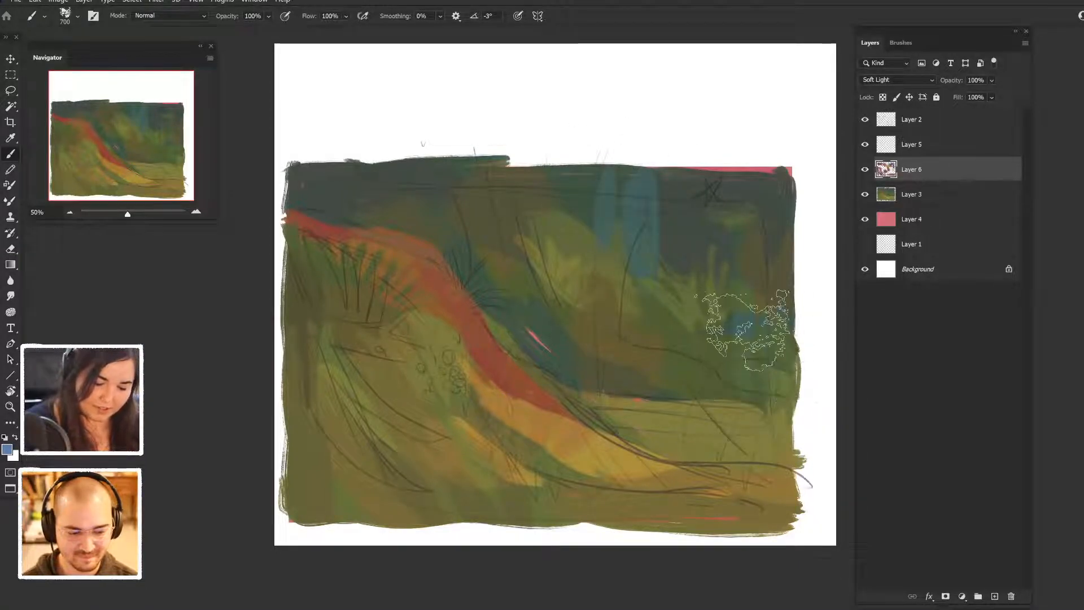
{"action": "mouse_move", "coordinate": [370, 180]}
{"action": "left_mouse_down"}
{"action": "mouse_move", "coordinate": [372, 221]}
{"action": "mouse_move", "coordinate": [419, 232]}
{"action": "left_mouse_up"}
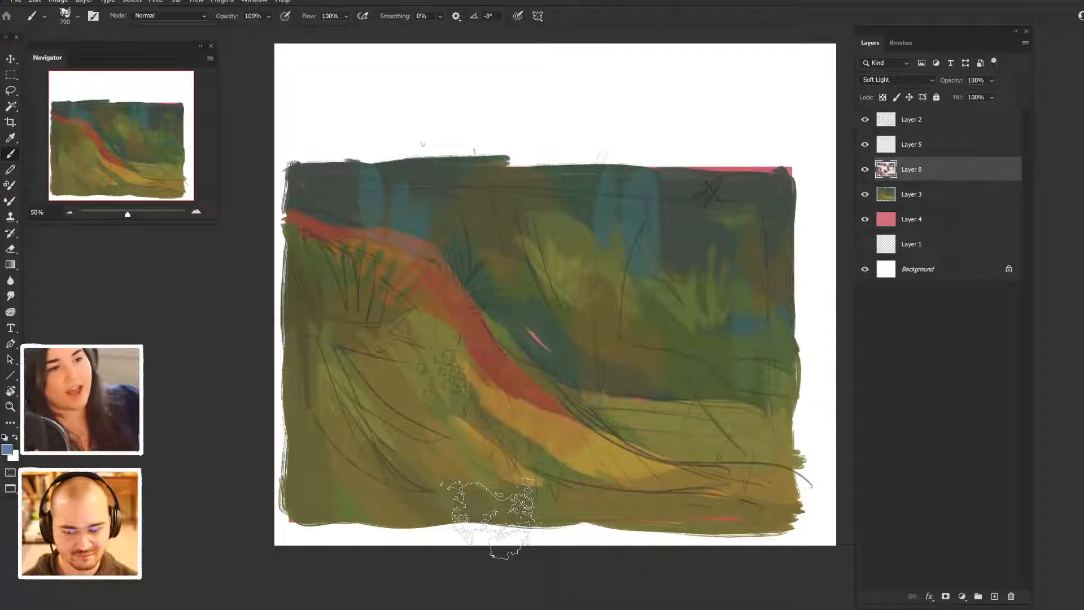
{"action": "left_click_drag", "start_coordinate": [342, 180], "coordinate": [340, 223]}
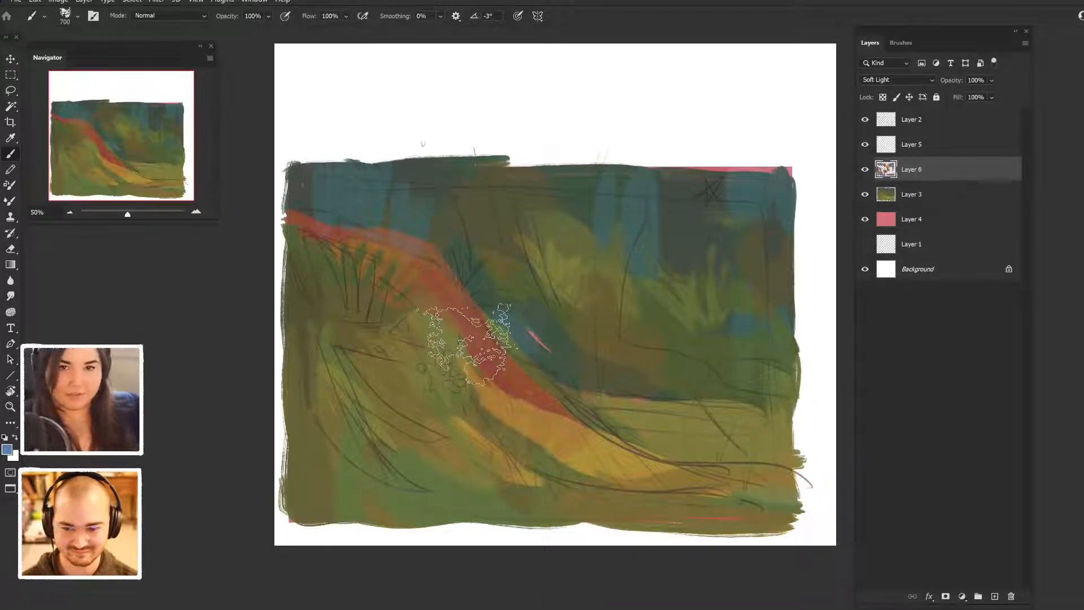
- Add a new layer above Layer 6 in Normal mode and lighten the blue foreground colour
{"action": "key", "text": "ctrl+shift+alt+n"}
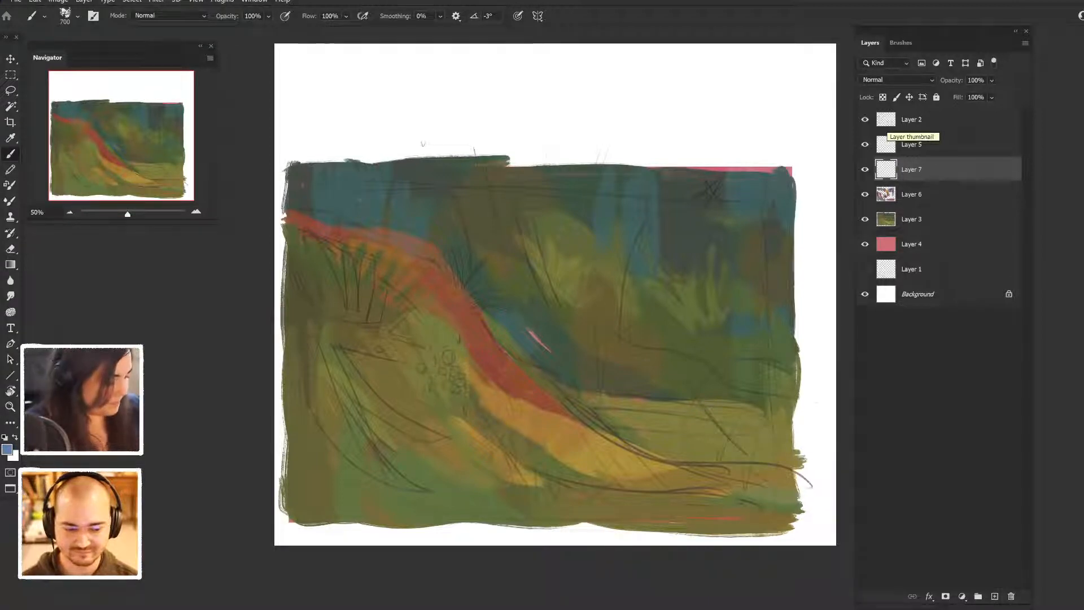
{"action": "left_click", "coordinate": [7, 449]}
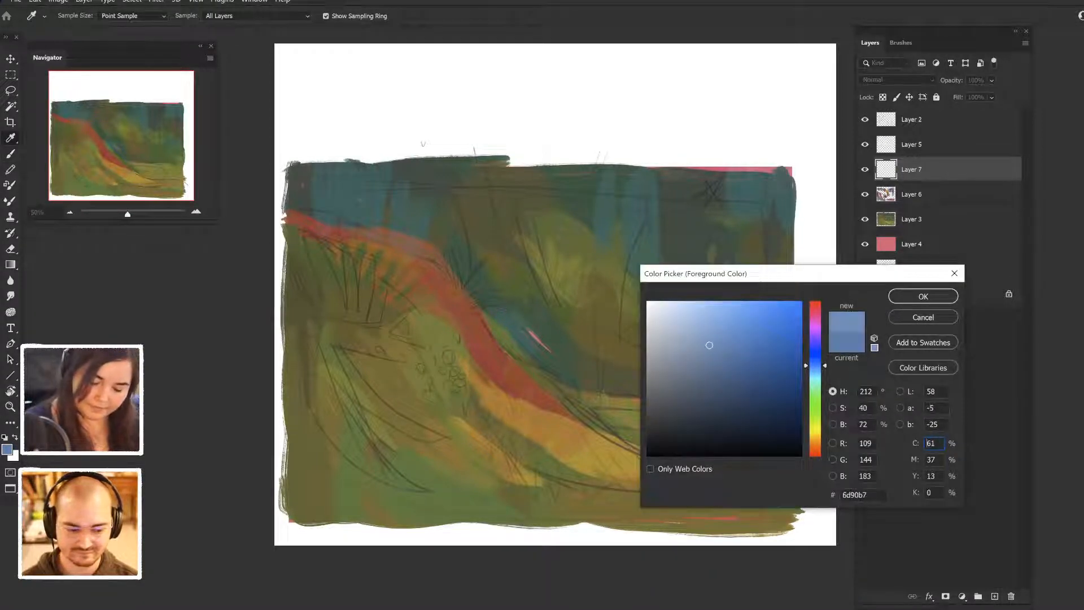
{"action": "left_click", "coordinate": [923, 296]}
- Try a light blue stroke beside the ridge, undo it, and reduce the brush size to 200
{"action": "left_click_drag", "start_coordinate": [522, 325], "coordinate": [587, 370]}
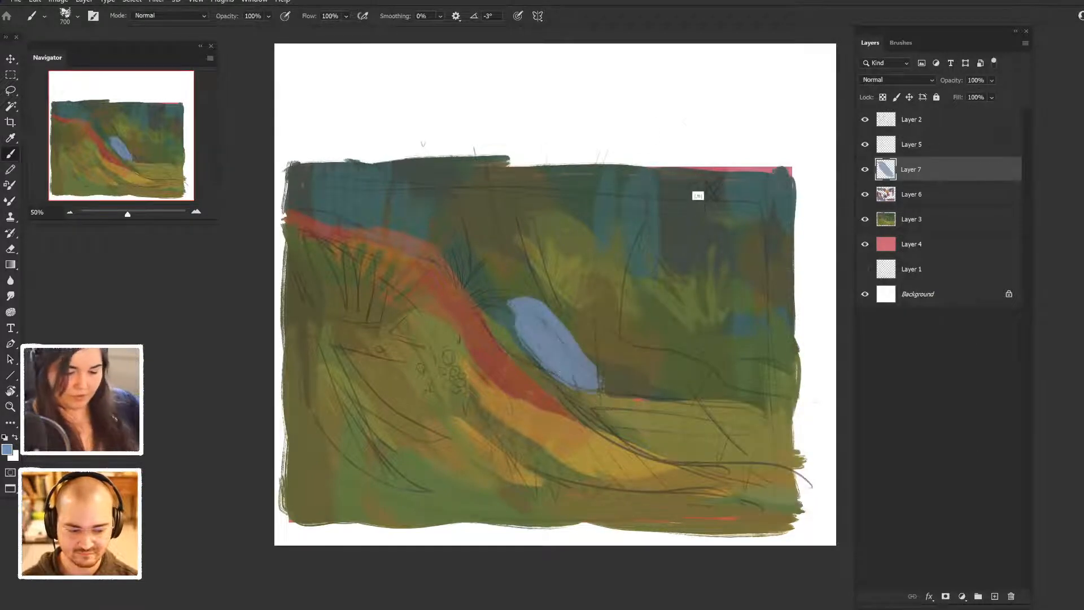
{"action": "key", "text": "ctrl+z"}
{"action": "key", "text": "bracketleft"}
{"action": "key", "text": "bracketleft"}
{"action": "key", "text": "bracketleft"}
{"action": "key", "text": "bracketleft"}
{"action": "key", "text": "bracketleft"}
{"action": "key", "text": "bracketleft"}
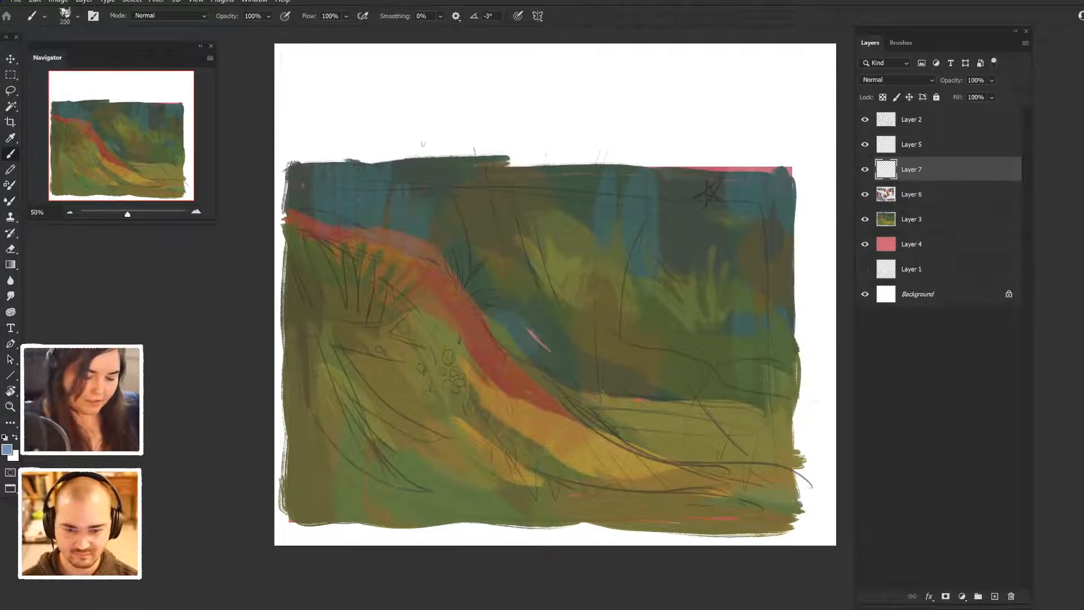
- Change the foreground colour to a very pale blue, try a dab beside the ridge, and undo it
{"action": "left_click", "coordinate": [6, 450]}
{"action": "left_click_drag", "start_coordinate": [698, 324], "coordinate": [685, 311]}
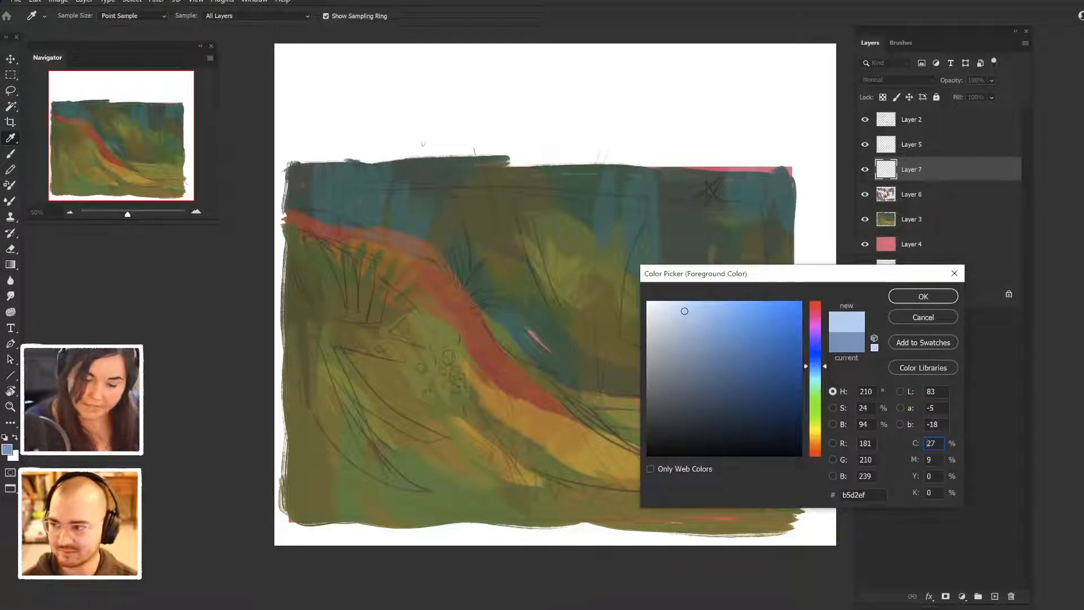
{"action": "key", "text": "Return"}
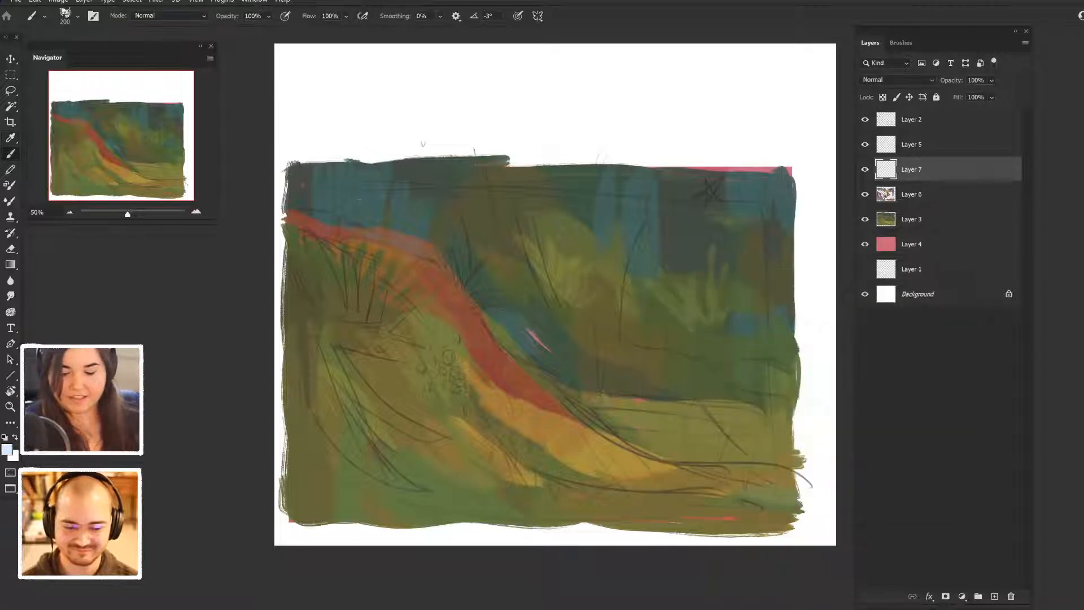
{"action": "left_click", "coordinate": [443, 324]}
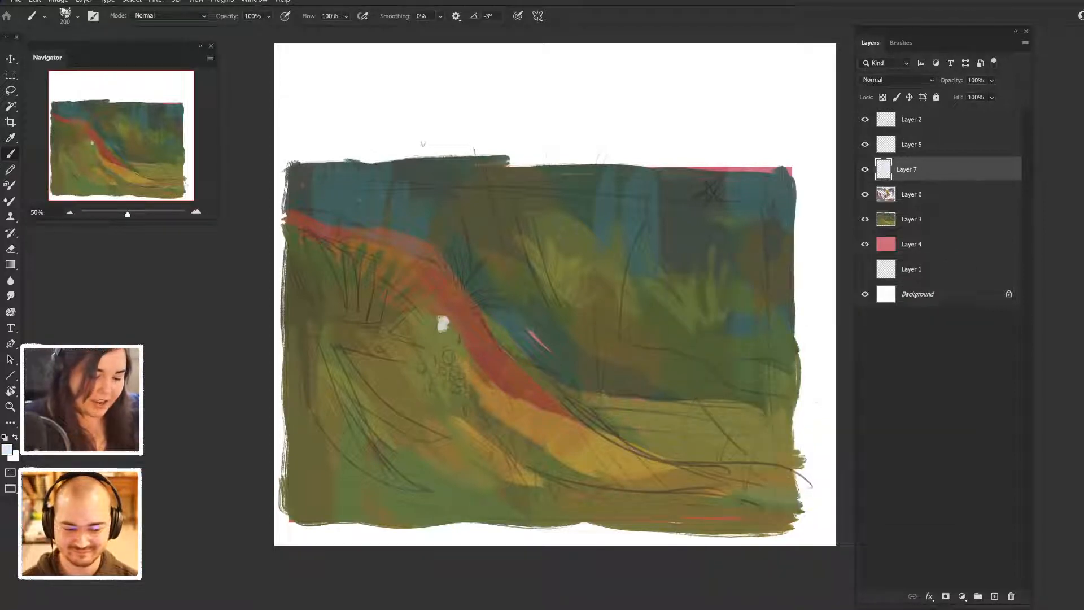
{"action": "key", "text": "ctrl+z"}
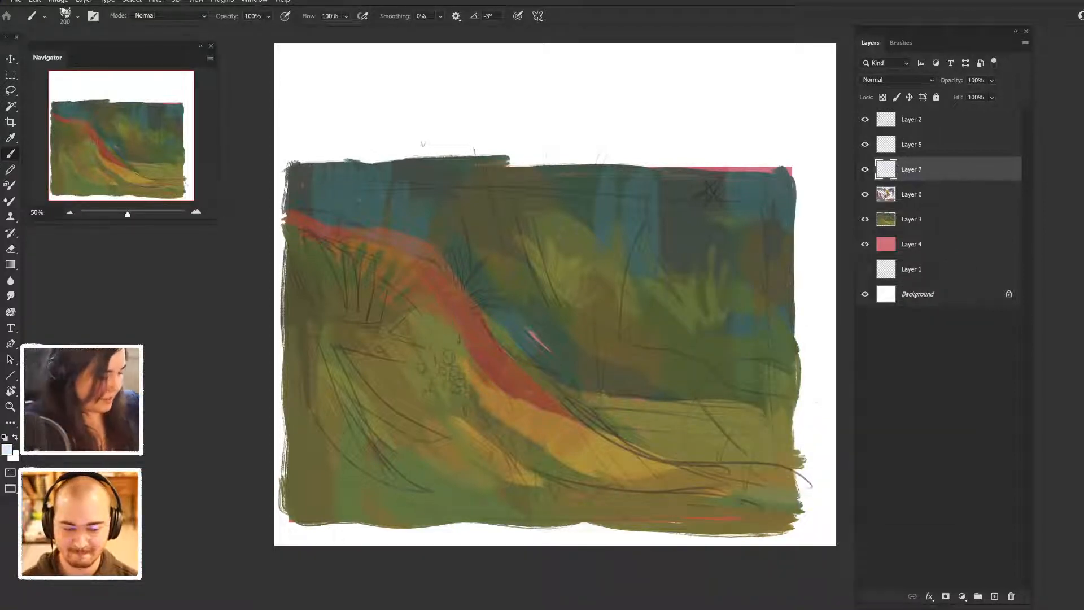
- Change the foreground colour to a warm near-white
{"action": "left_click", "coordinate": [7, 449]}
{"action": "left_click_drag", "start_coordinate": [816, 432], "coordinate": [816, 437]}
{"action": "left_click", "coordinate": [663, 307]}
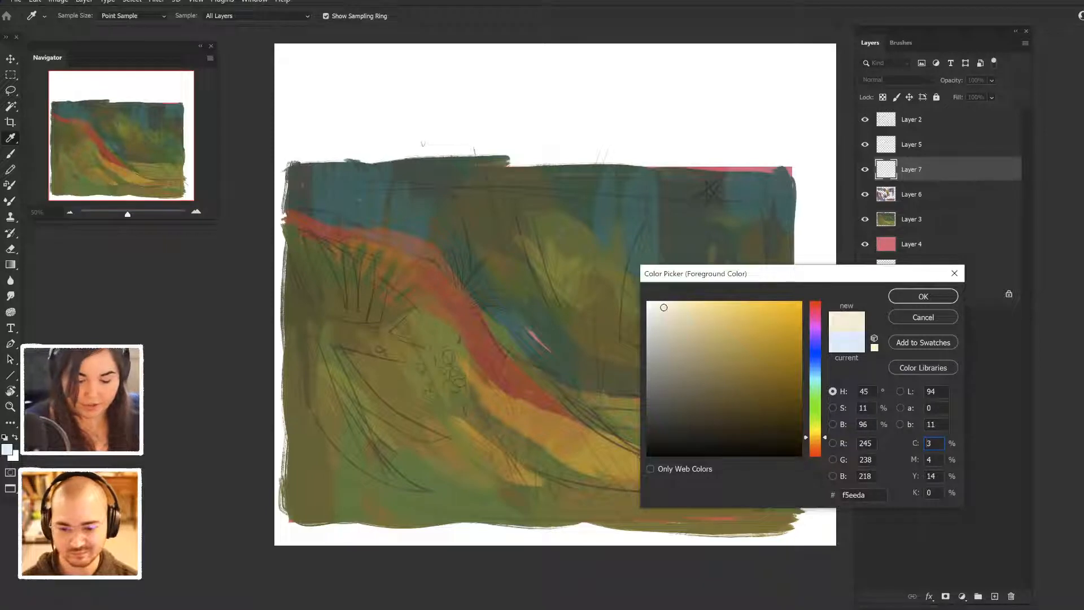
{"action": "left_click", "coordinate": [655, 302]}
{"action": "key", "text": "Return"}
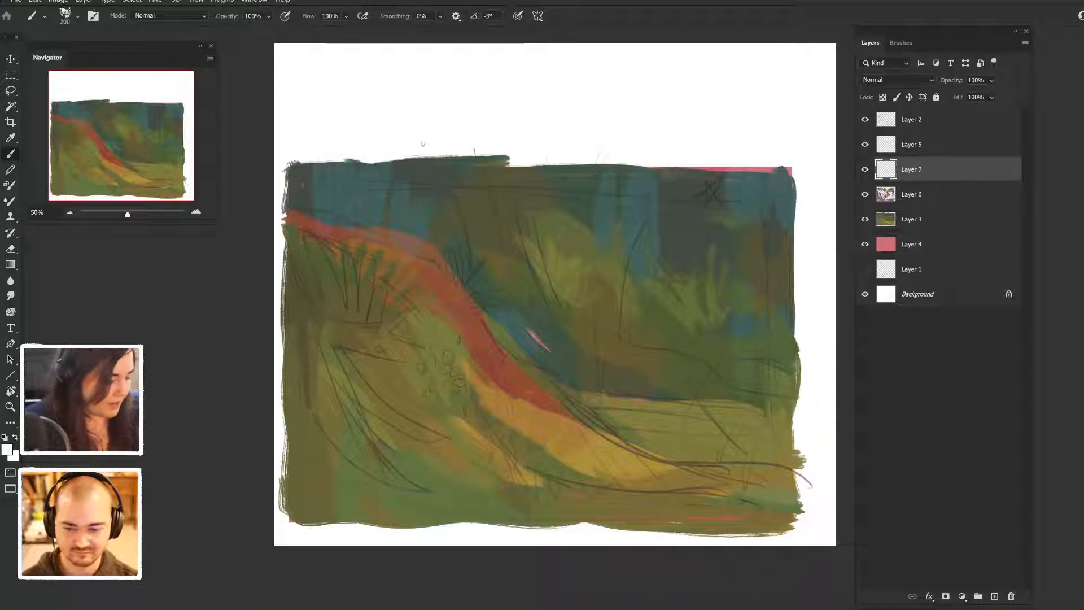
- Choose a smaller brush of size 35 and paint a cluster of white dots over the sketched circles beside the ridge on Layer 7
{"action": "left_click", "coordinate": [901, 43]}
{"action": "left_click", "coordinate": [946, 218]}
{"action": "left_click", "coordinate": [871, 43]}
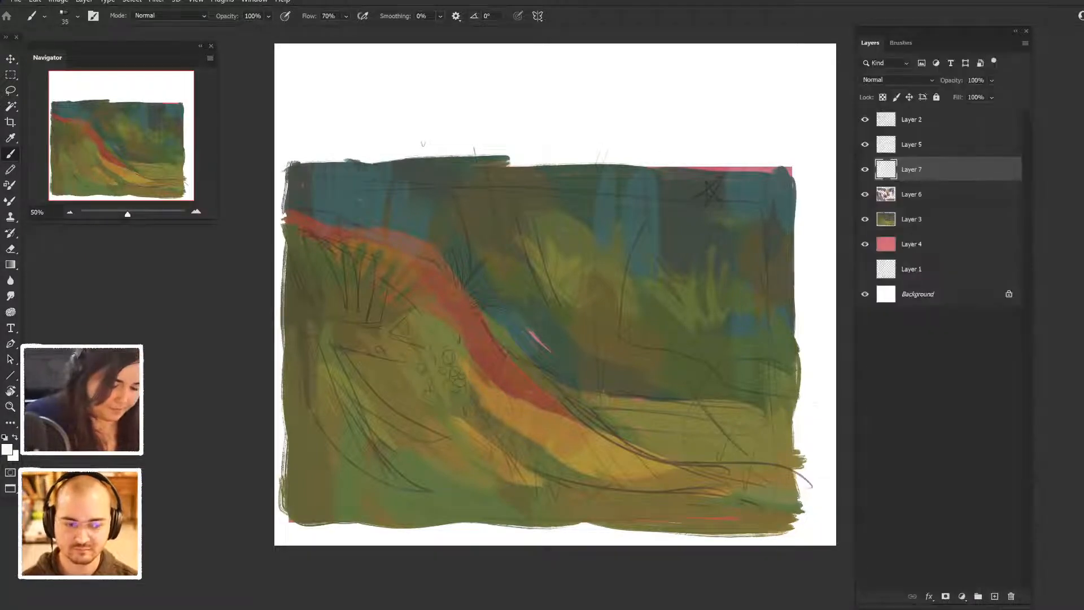
{"action": "left_click", "coordinate": [448, 359]}
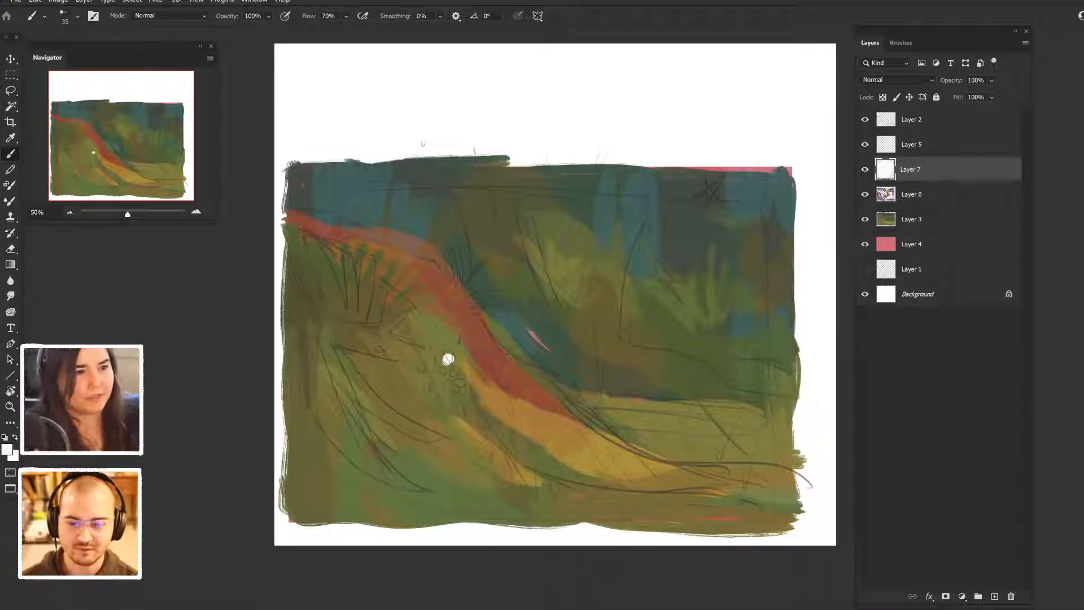
{"action": "left_click_drag", "start_coordinate": [441, 369], "coordinate": [461, 384]}
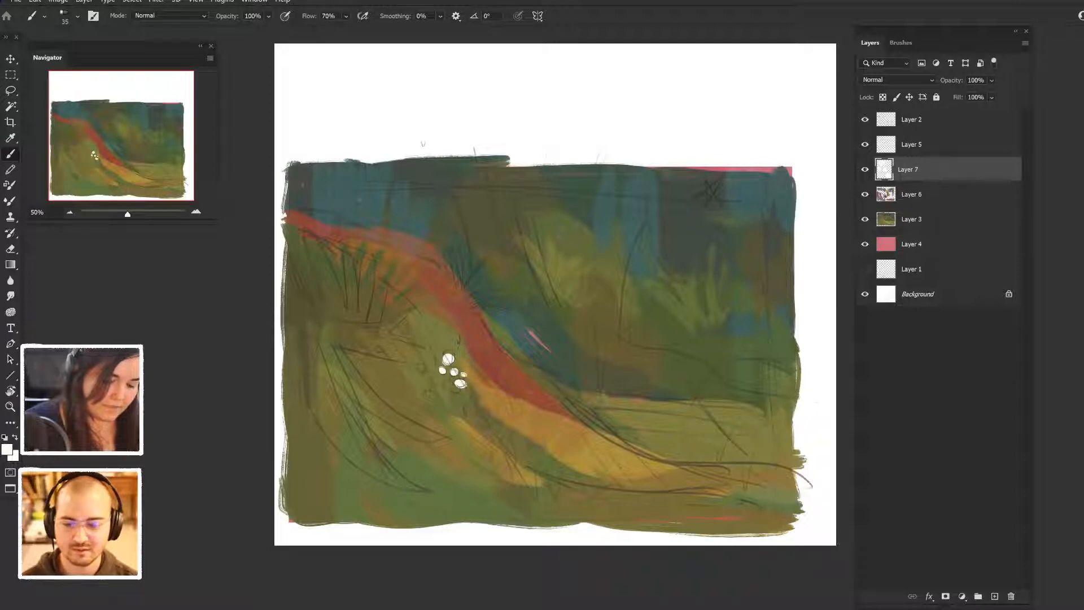
{"action": "left_click_drag", "start_coordinate": [446, 380], "coordinate": [451, 389]}
{"action": "left_click", "coordinate": [452, 389]}
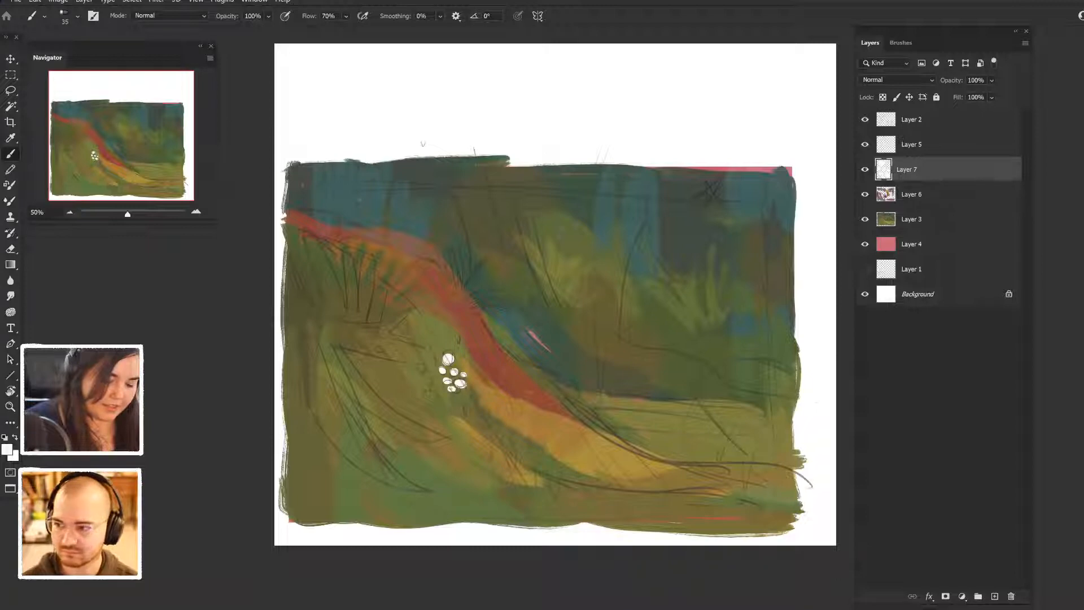
- Add a small white mushroom and a stem to the cluster beside the ridge, and move Layer 7 above Layer 2
{"action": "left_click", "coordinate": [432, 354]}
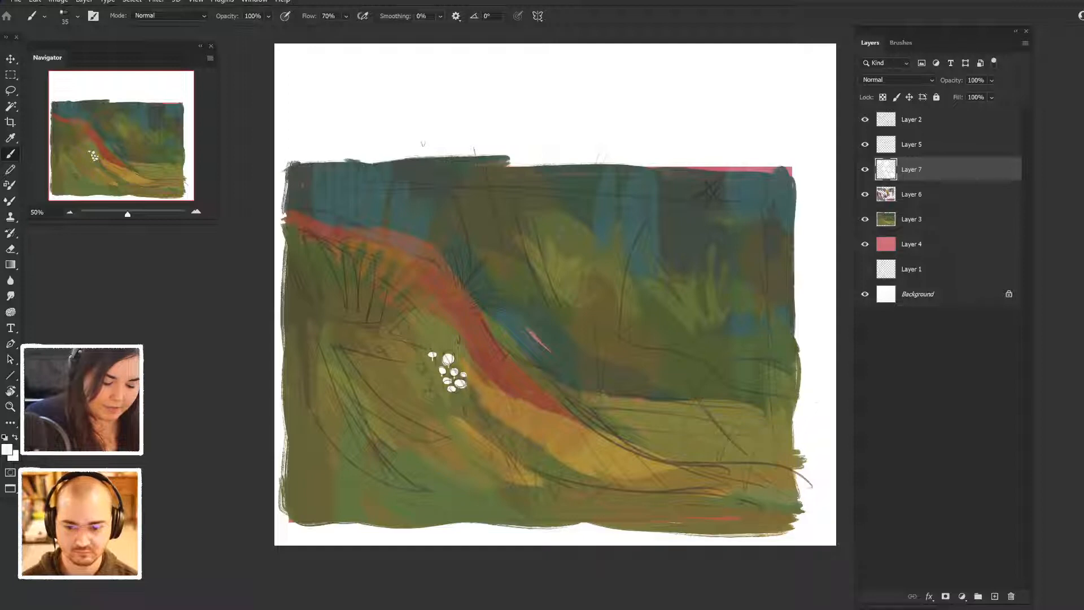
{"action": "left_click_drag", "start_coordinate": [451, 388], "coordinate": [451, 395]}
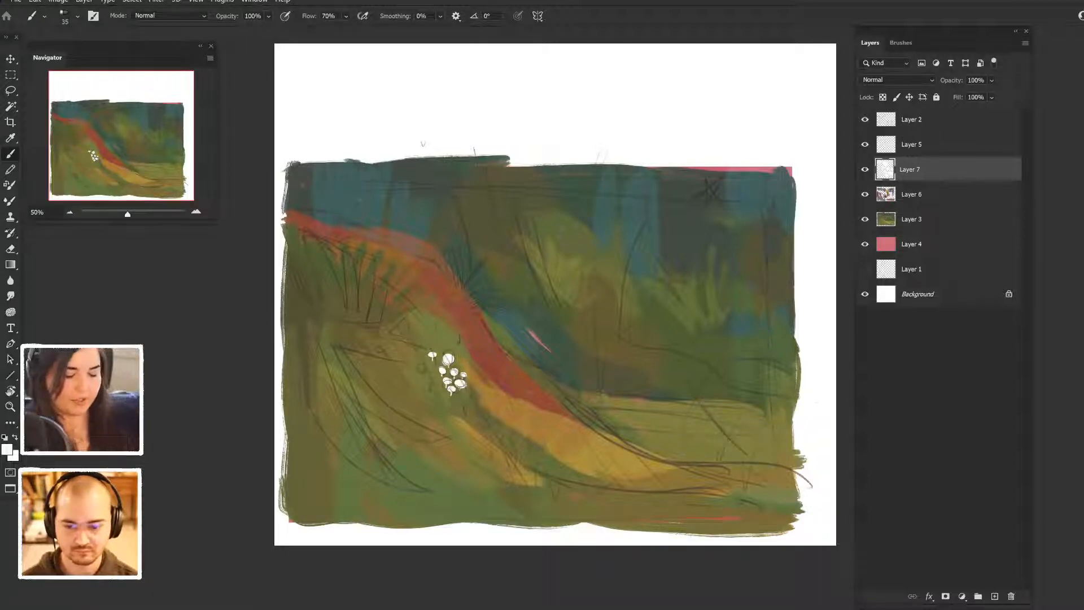
{"action": "key", "text": "ctrl+bracketright"}
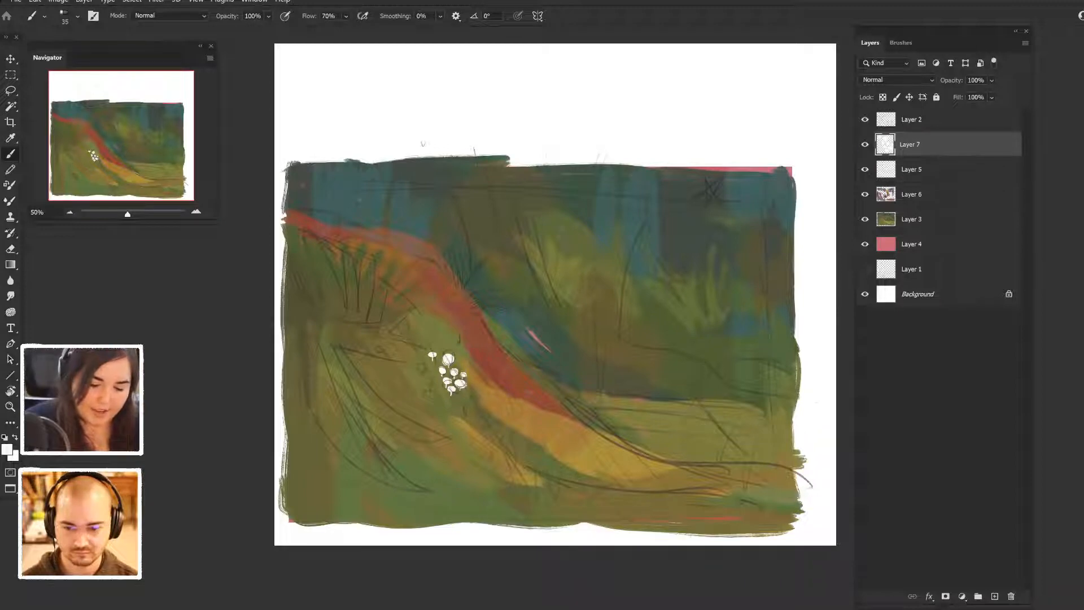
{"action": "key", "text": "ctrl+bracketright"}
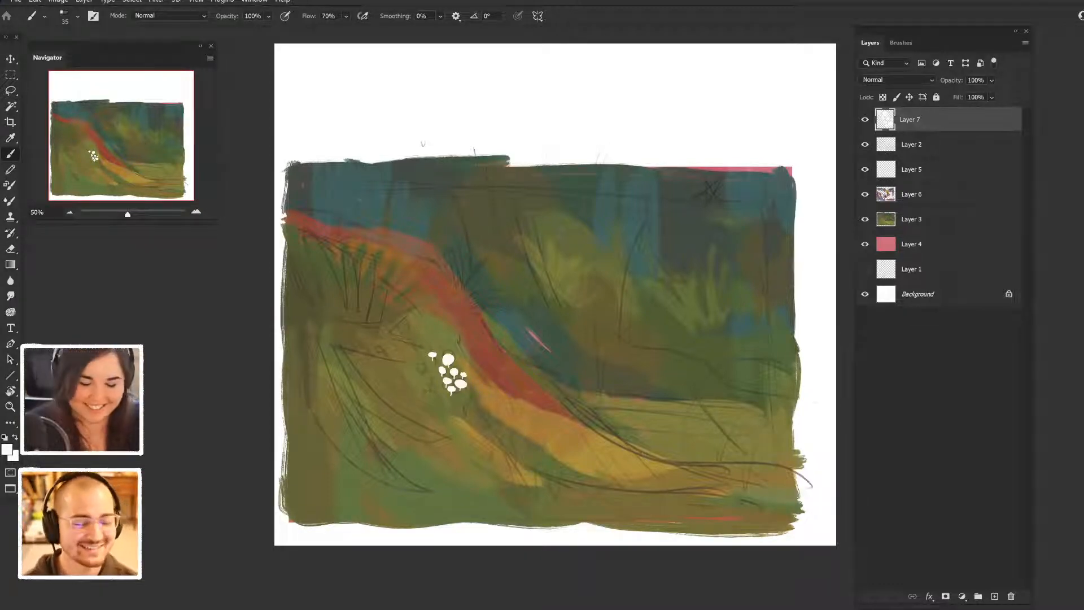
- Paint small white mushrooms with stems above the main cluster and along the far edge of the red ridge
{"action": "left_click_drag", "start_coordinate": [410, 317], "coordinate": [408, 317]}
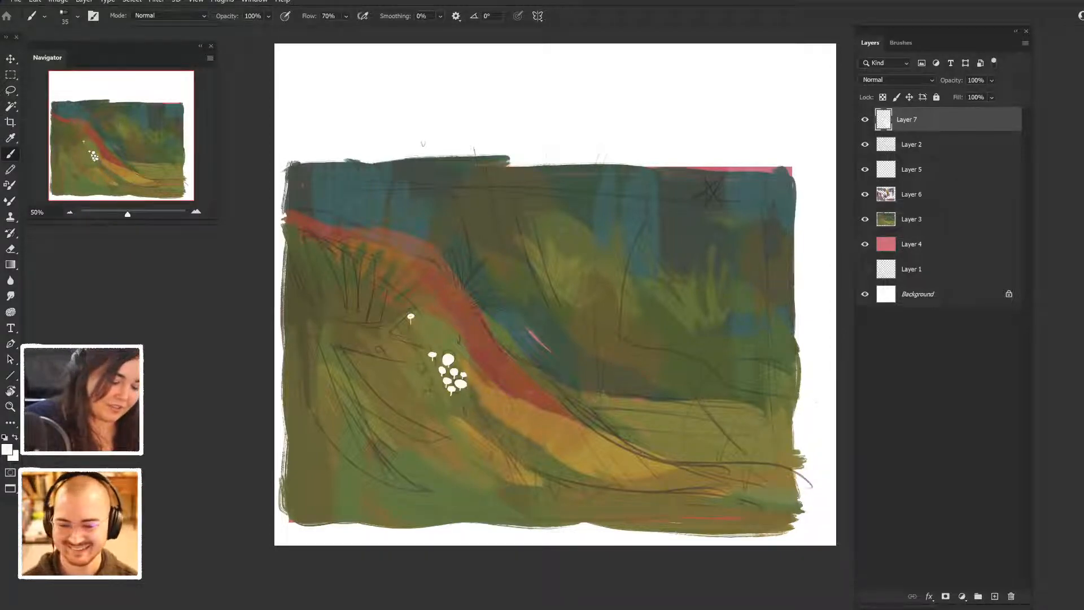
{"action": "left_click_drag", "start_coordinate": [415, 321], "coordinate": [418, 321]}
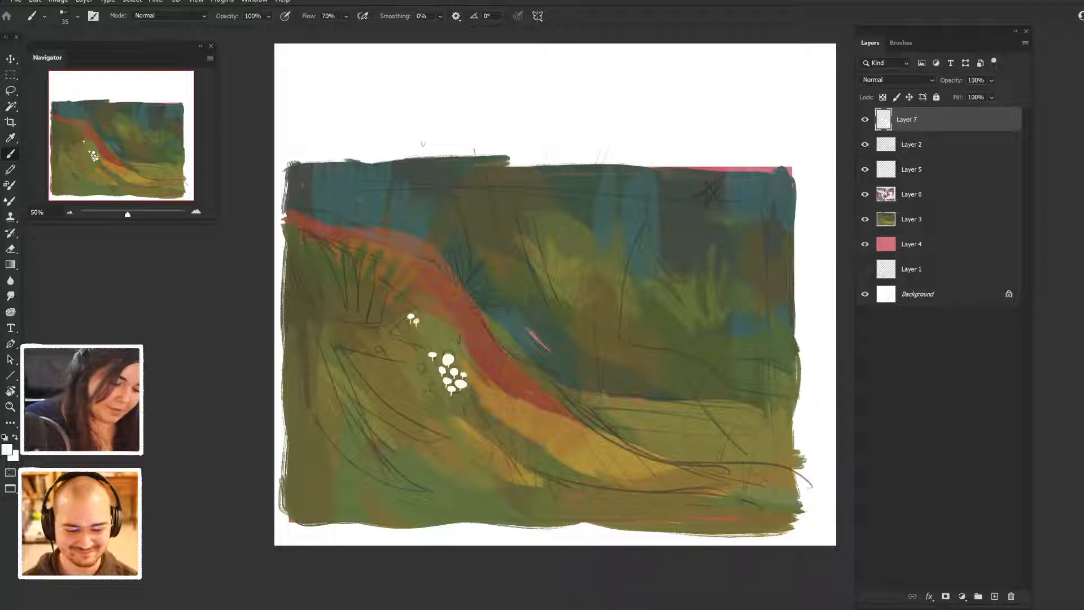
{"action": "left_click_drag", "start_coordinate": [491, 327], "coordinate": [492, 335]}
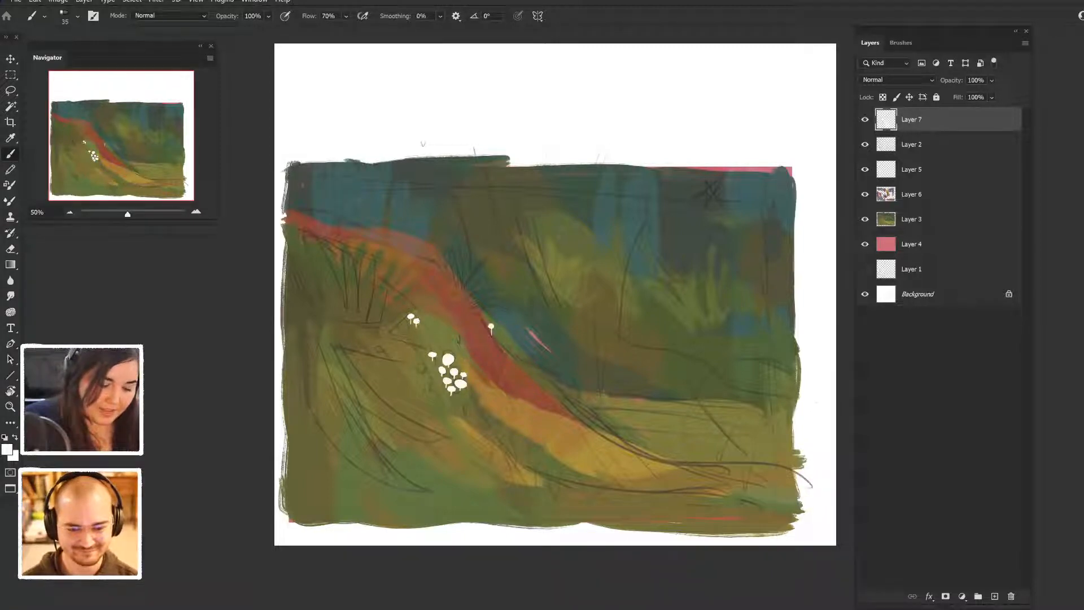
{"action": "left_click_drag", "start_coordinate": [499, 340], "coordinate": [520, 360]}
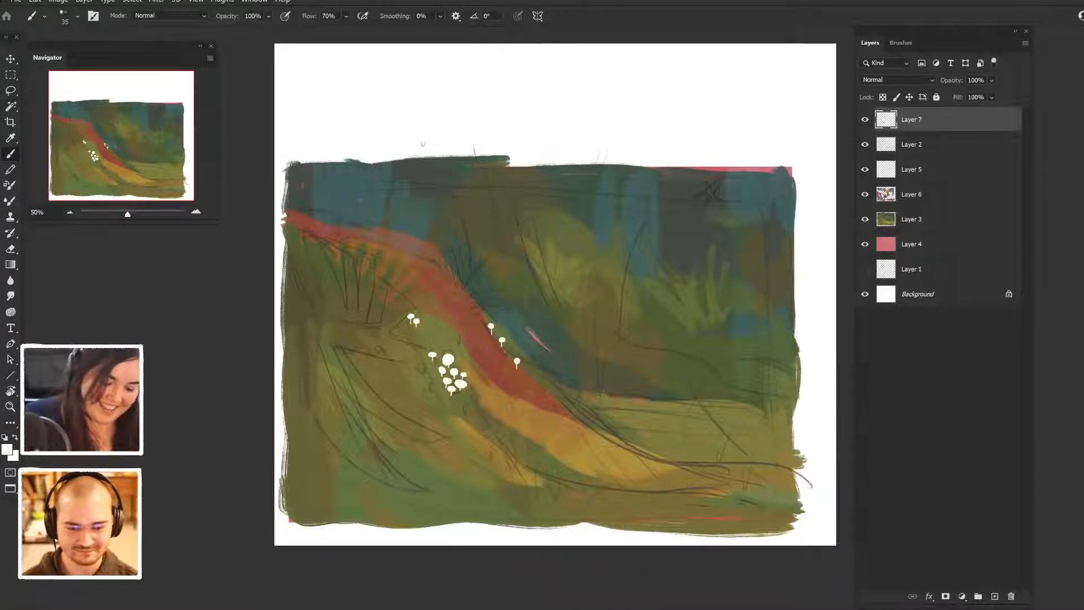
{"action": "left_click_drag", "start_coordinate": [525, 370], "coordinate": [531, 371]}
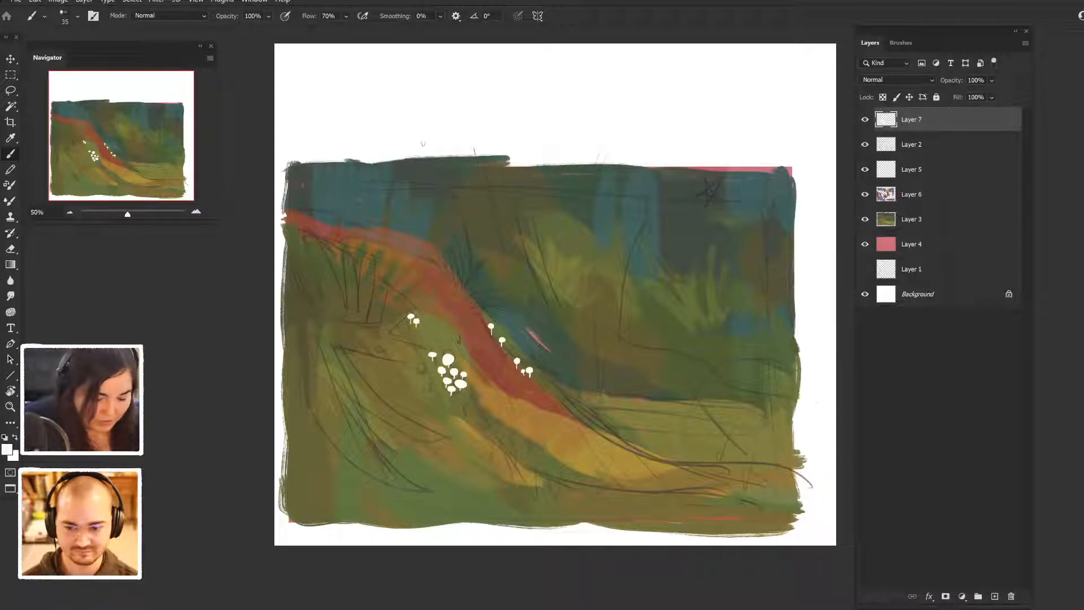
- Paint one white mushroom just below the main cluster and a small group farther down the yellow slope
{"action": "left_click_drag", "start_coordinate": [467, 394], "coordinate": [470, 394]}
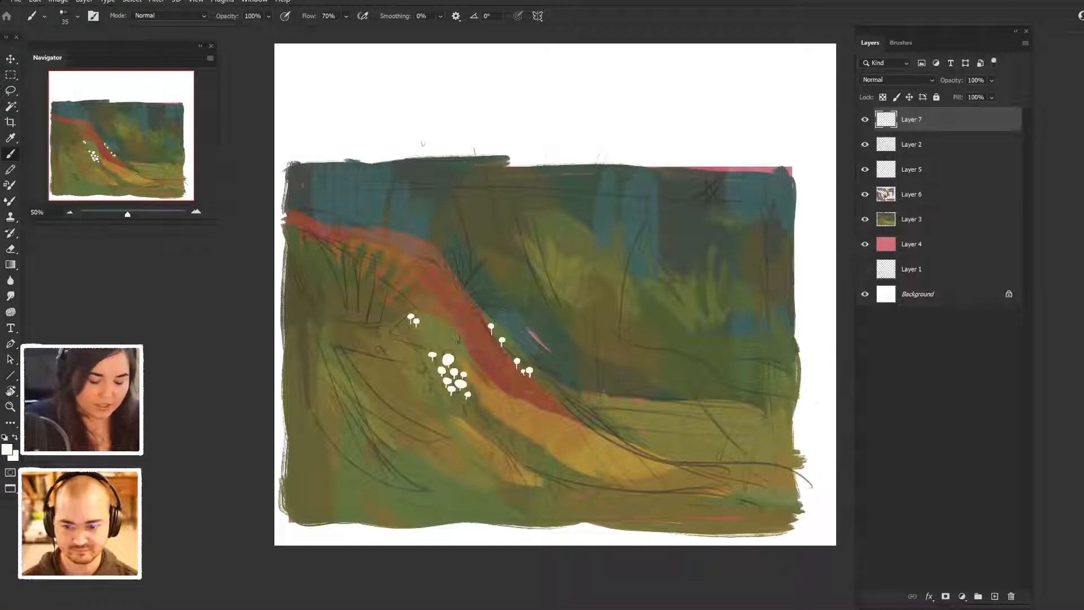
{"action": "left_click_drag", "start_coordinate": [507, 422], "coordinate": [506, 429]}
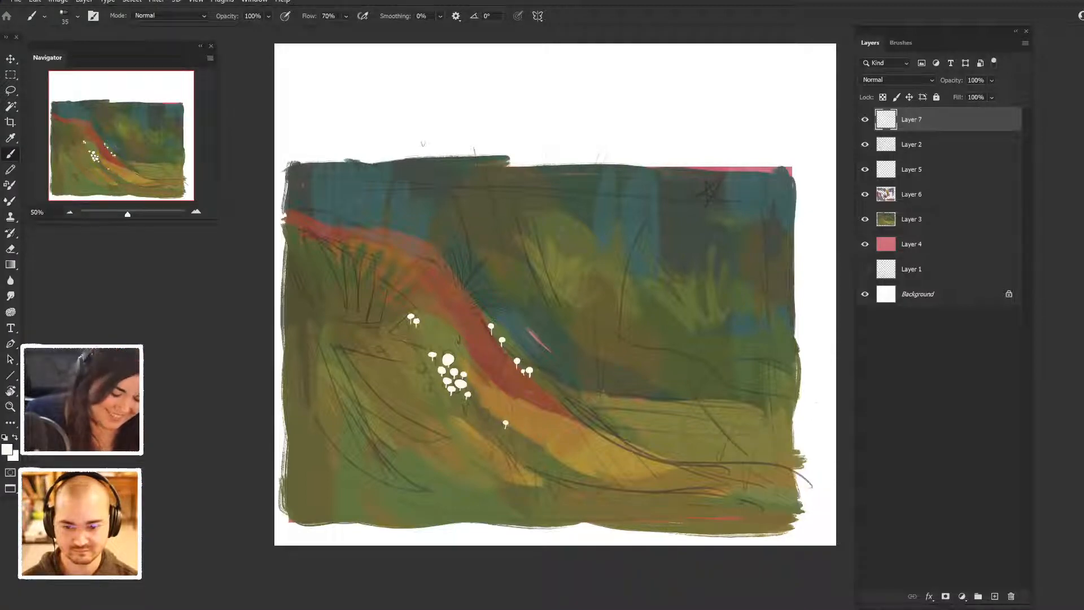
{"action": "left_click_drag", "start_coordinate": [511, 429], "coordinate": [510, 434]}
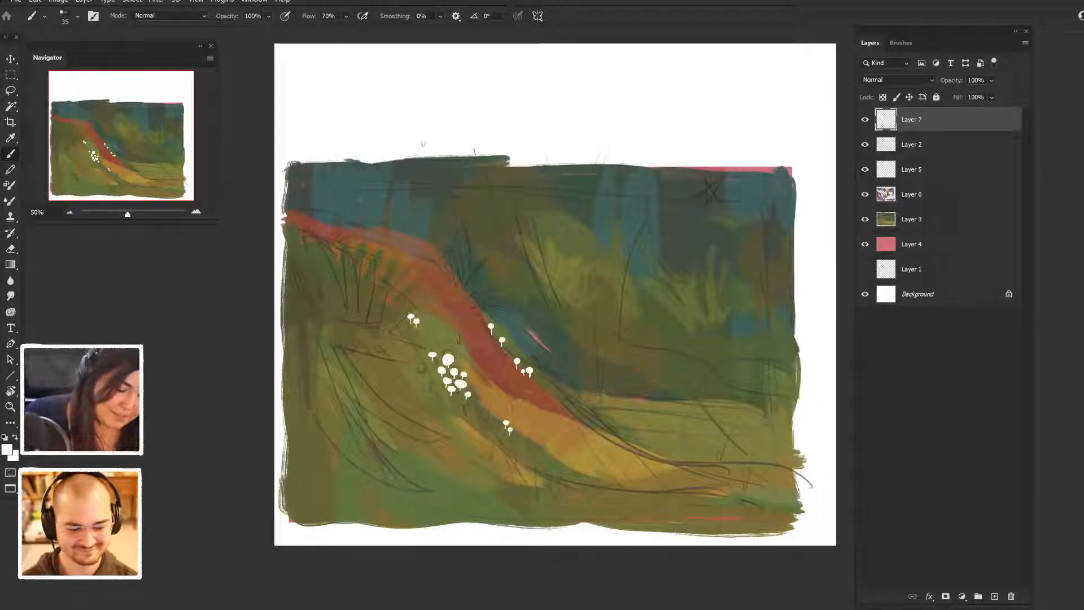
{"action": "left_click", "coordinate": [498, 432]}
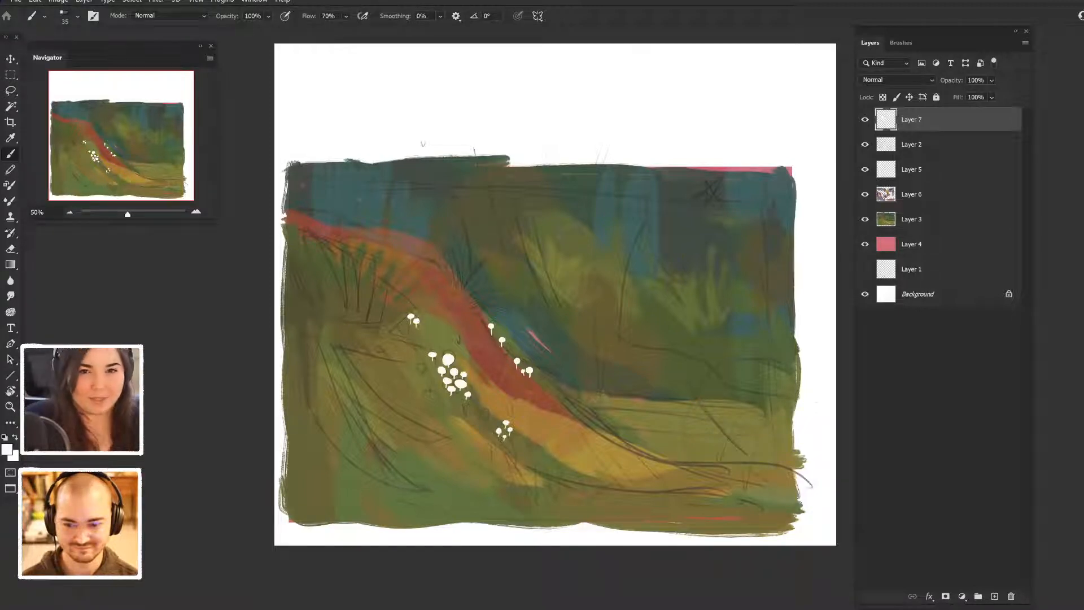
- Paint a pair of white mushrooms on the upper red ridge and another small group on the lower yellow slope
{"action": "left_click_drag", "start_coordinate": [730, 516], "coordinate": [734, 469]}
{"action": "key", "text": "ctrl+plus"}
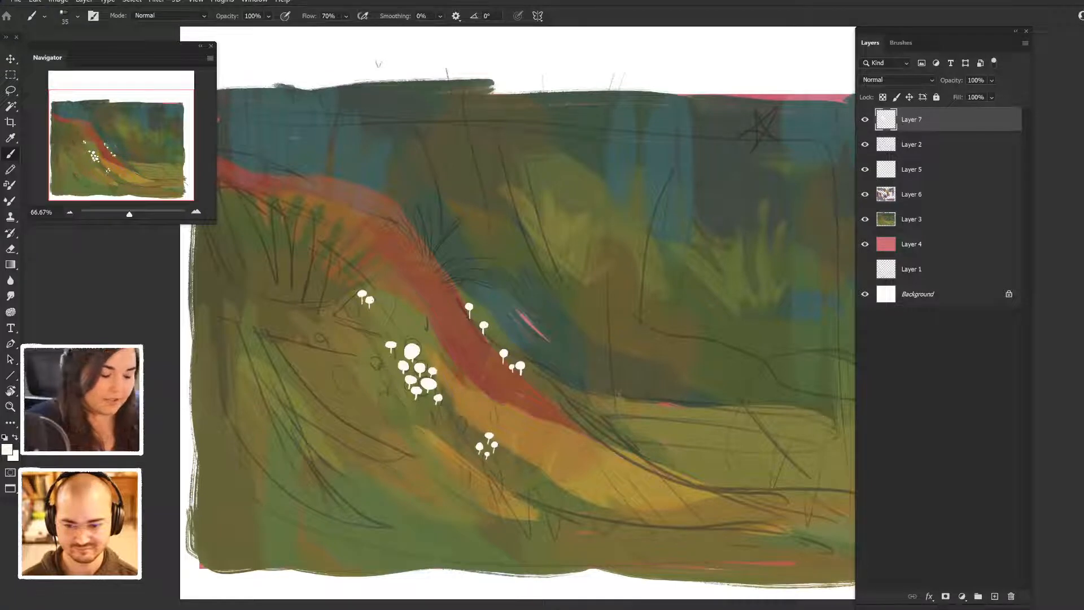
{"action": "mouse_move", "coordinate": [381, 211]}
{"action": "left_mouse_down"}
{"action": "mouse_move", "coordinate": [382, 224]}
{"action": "mouse_move", "coordinate": [385, 211]}
{"action": "mouse_move", "coordinate": [370, 210]}
{"action": "left_mouse_up"}
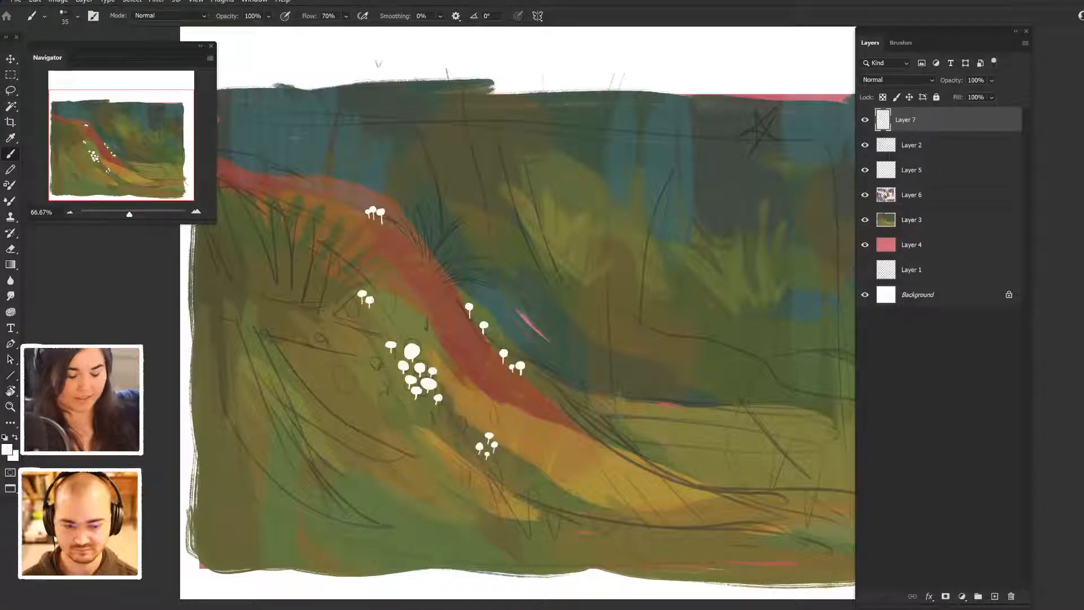
{"action": "left_click_drag", "start_coordinate": [556, 477], "coordinate": [560, 484]}
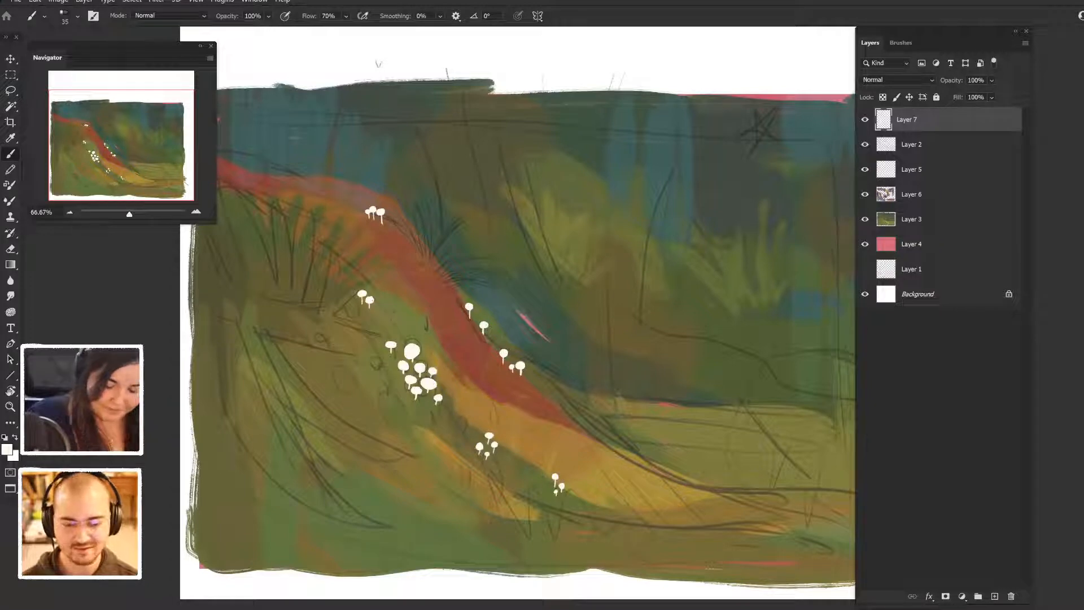
{"action": "left_click", "coordinate": [572, 492]}
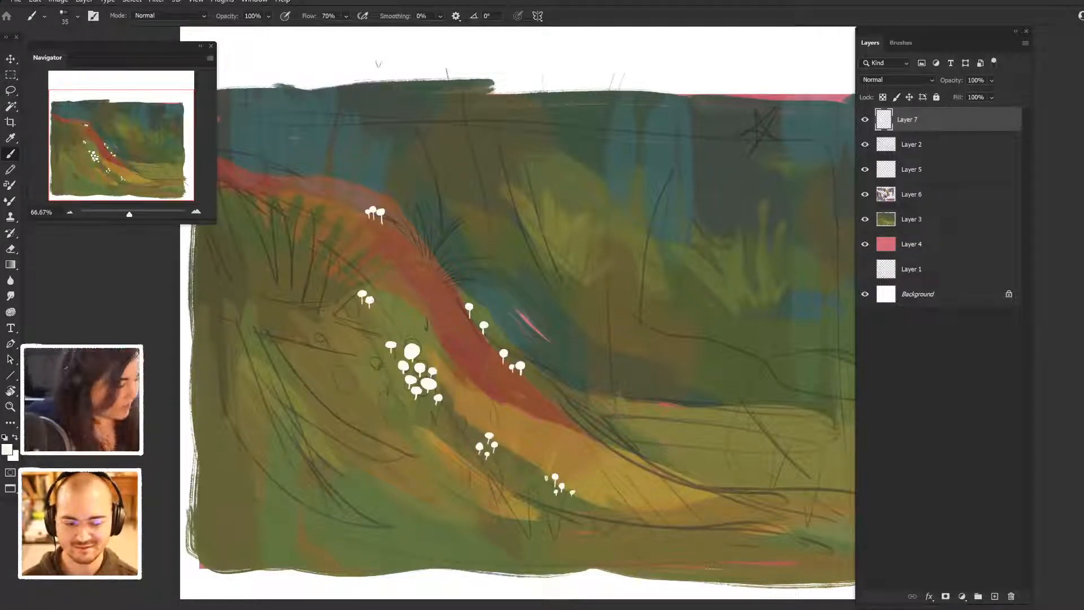
{"action": "left_click", "coordinate": [545, 476]}
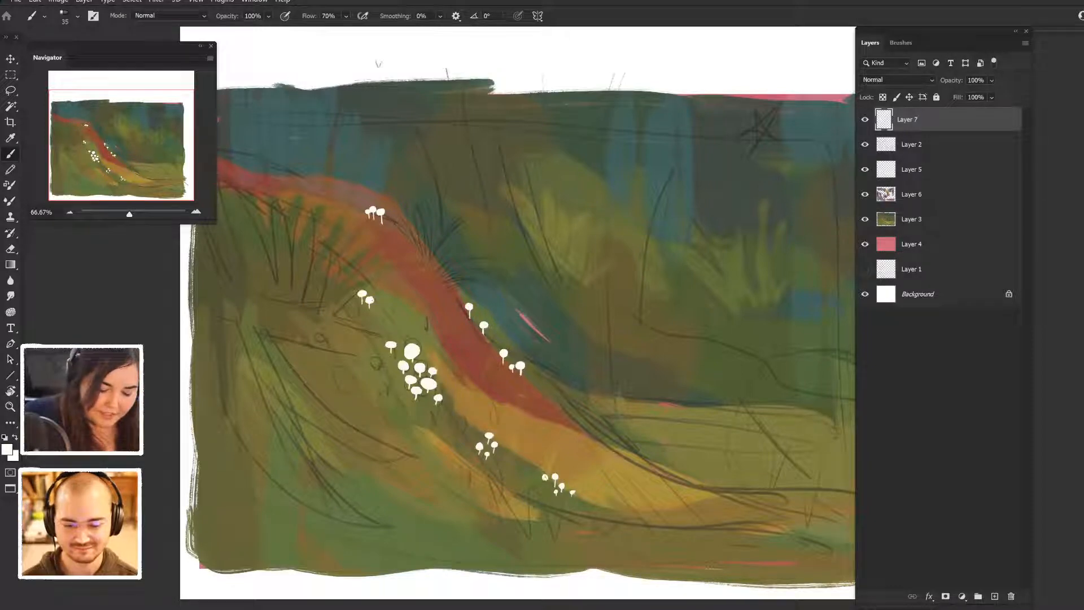
{"action": "left_click", "coordinate": [573, 491]}
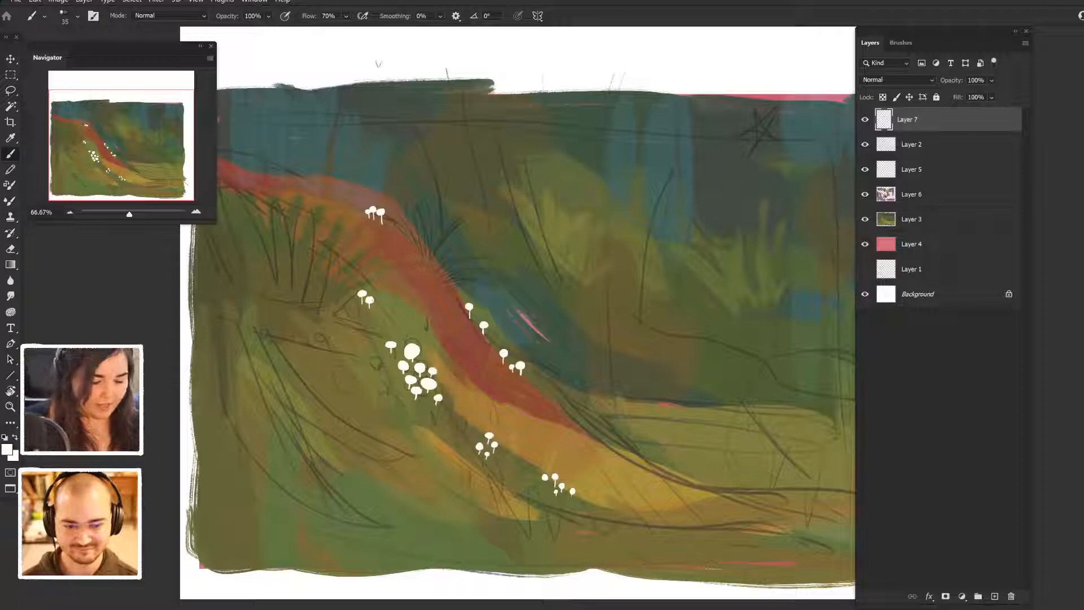
- Compare the painting with and without the Soft Light colours of Layer 6
{"action": "left_click", "coordinate": [926, 194]}
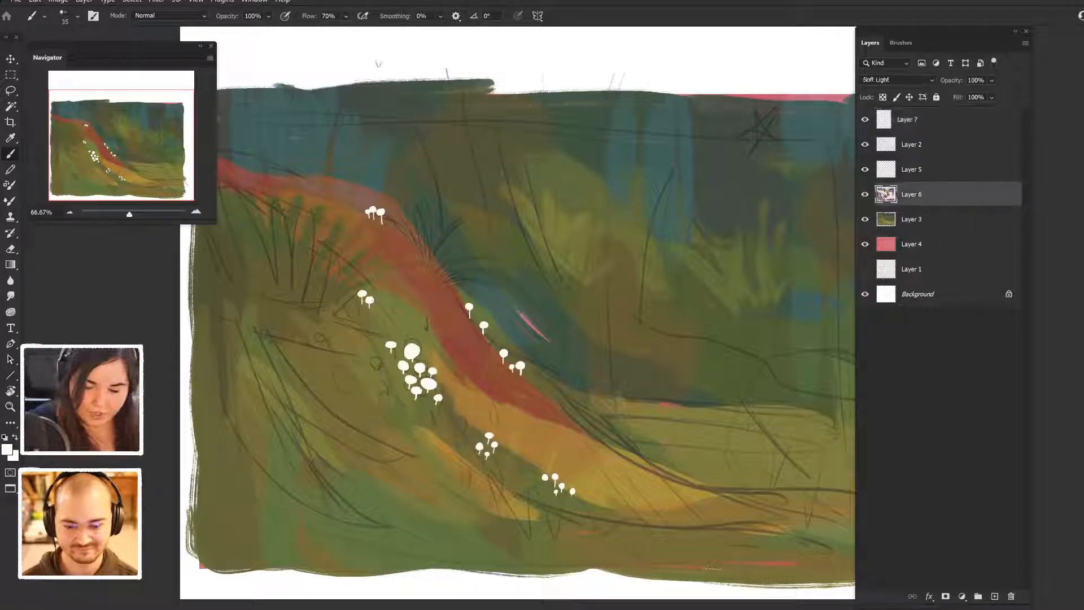
{"action": "left_click", "coordinate": [865, 194]}
{"action": "left_click", "coordinate": [865, 195]}
{"action": "left_click", "coordinate": [865, 194]}
{"action": "left_click", "coordinate": [865, 195]}
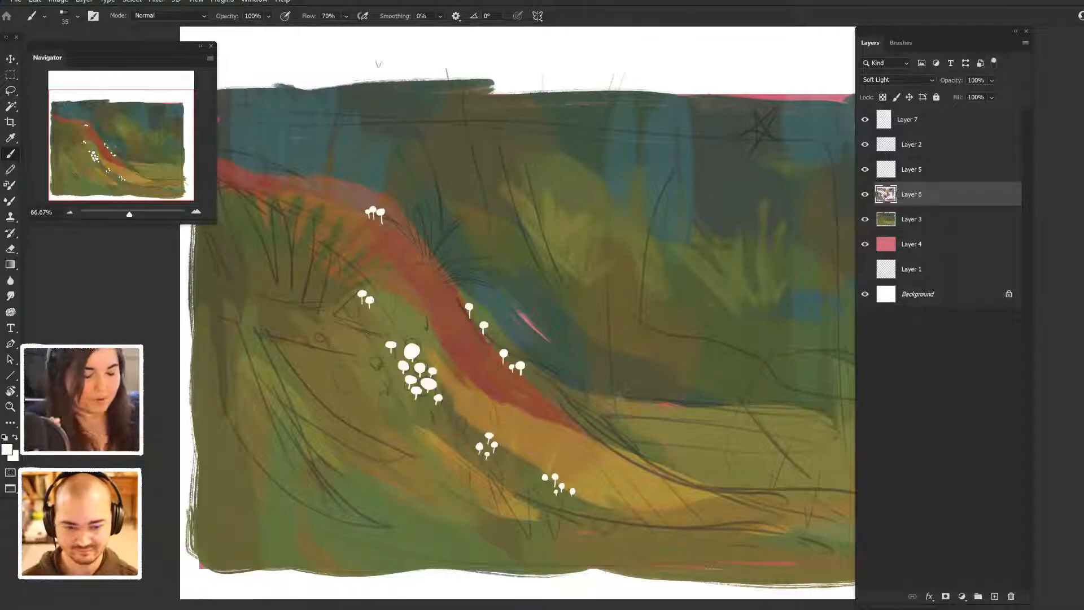
- Add a new layer directly above Layer 6 and choose the 90 px Kyle's Paintbox - Bristle Bomb brush
{"action": "key", "text": "ctrl+minus"}
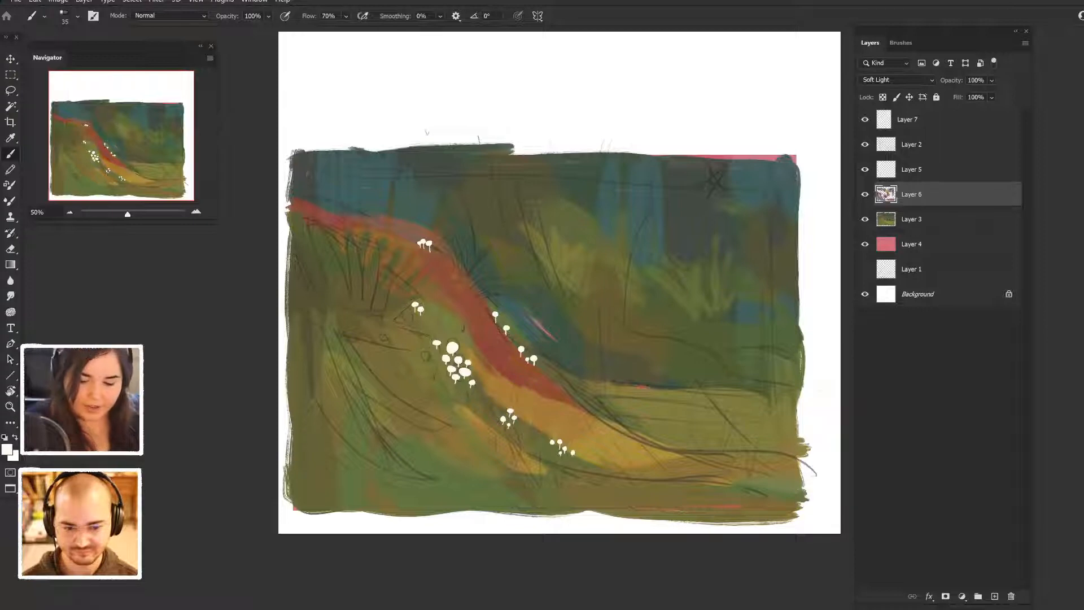
{"action": "key", "text": "ctrl+shift+alt+n"}
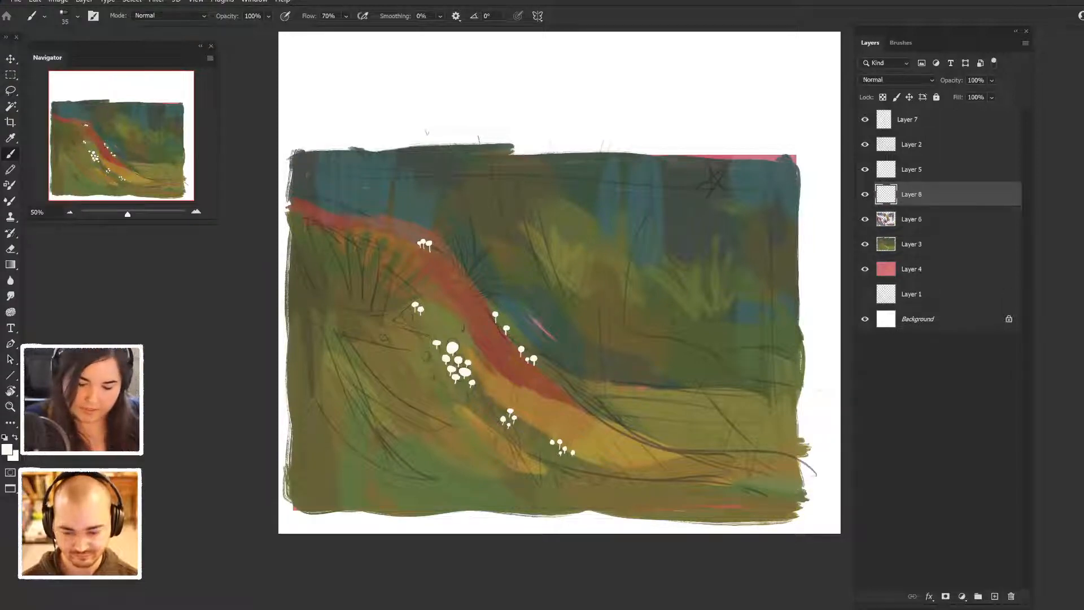
{"action": "left_click", "coordinate": [900, 43]}
{"action": "left_click", "coordinate": [924, 107]}
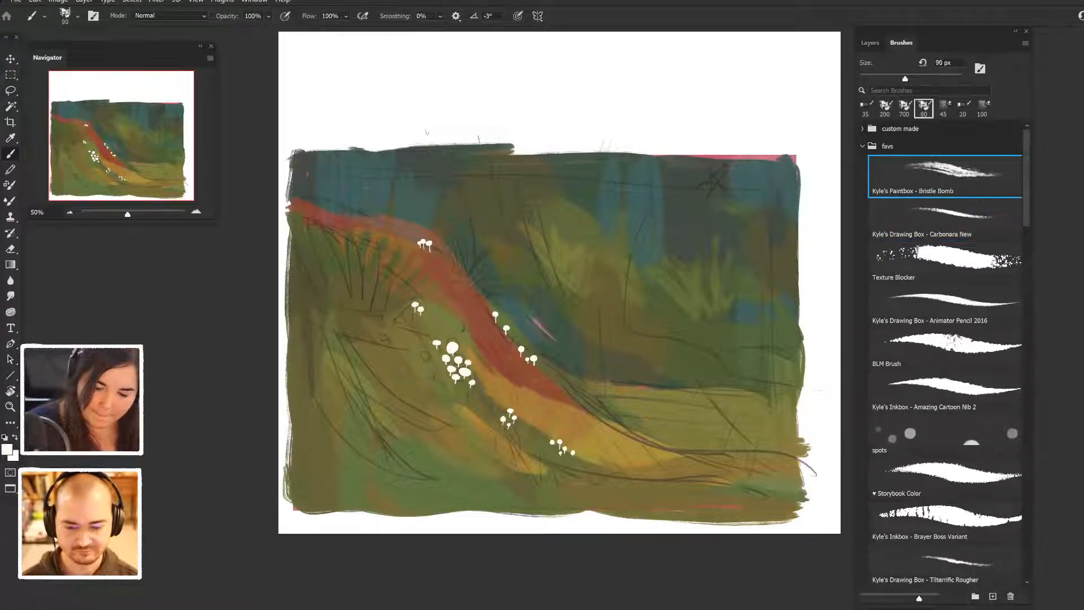
- Sample the dark green of the background and set a darker, slightly more saturated version as the foreground colour
{"action": "left_click", "coordinate": [695, 217], "text": "alt"}
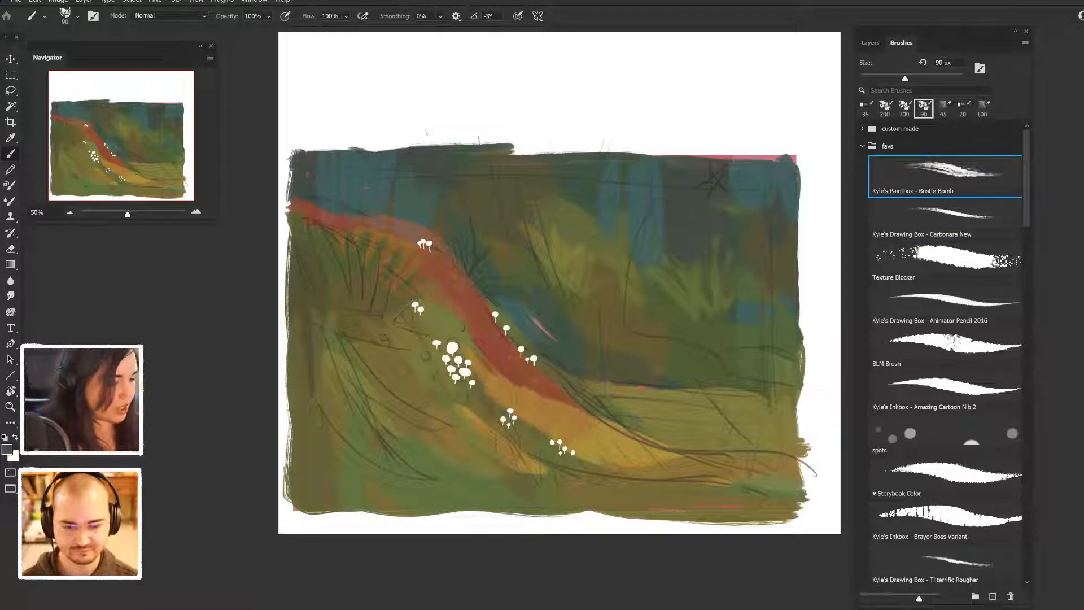
{"action": "left_click", "coordinate": [7, 450]}
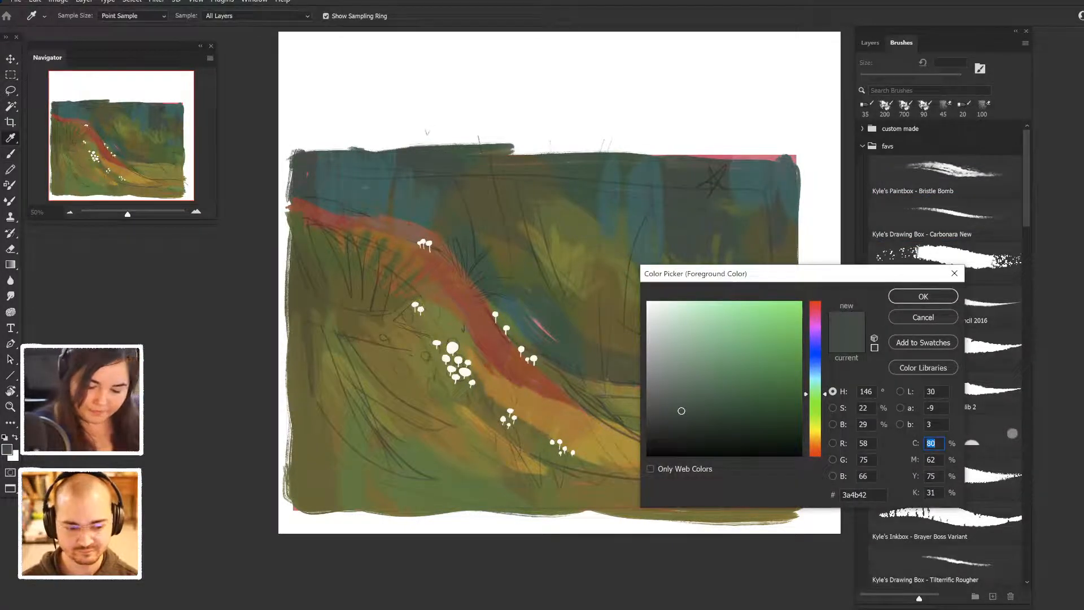
{"action": "left_click", "coordinate": [702, 423]}
{"action": "left_click", "coordinate": [923, 297]}
- Paint long dark diagonal leaf strokes sweeping down from the painting's left edge into the foreground
{"action": "mouse_move", "coordinate": [285, 228]}
{"action": "left_mouse_down"}
{"action": "mouse_move", "coordinate": [305, 311]}
{"action": "mouse_move", "coordinate": [395, 389]}
{"action": "left_mouse_up"}
{"action": "left_click_drag", "start_coordinate": [309, 308], "coordinate": [428, 422]}
{"action": "left_click_drag", "start_coordinate": [286, 287], "coordinate": [399, 432]}
{"action": "left_click_drag", "start_coordinate": [302, 367], "coordinate": [425, 497]}
{"action": "left_click_drag", "start_coordinate": [286, 305], "coordinate": [390, 480]}
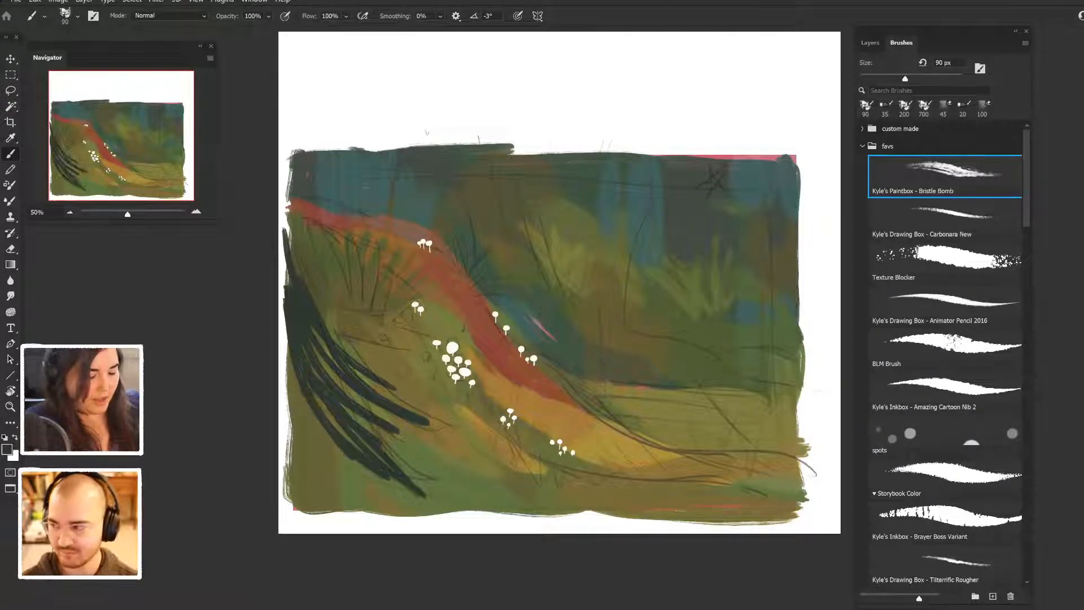
- Enlarge the brush to 200 px and fill the gaps between the dark strokes into a solid foliage shape
{"action": "key", "text": "bracketright"}
{"action": "key", "text": "bracketright"}
{"action": "key", "text": "bracketright"}
{"action": "key", "text": "bracketright"}
{"action": "key", "text": "bracketright"}
{"action": "mouse_move", "coordinate": [309, 355]}
{"action": "left_mouse_down"}
{"action": "mouse_move", "coordinate": [326, 411]}
{"action": "mouse_move", "coordinate": [370, 449]}
{"action": "left_mouse_up"}
{"action": "left_click_drag", "start_coordinate": [309, 339], "coordinate": [352, 421]}
{"action": "mouse_move", "coordinate": [314, 326]}
{"action": "left_mouse_down"}
{"action": "mouse_move", "coordinate": [337, 387]}
{"action": "mouse_move", "coordinate": [423, 450]}
{"action": "left_mouse_up"}
{"action": "mouse_move", "coordinate": [399, 406]}
{"action": "left_mouse_down"}
{"action": "mouse_move", "coordinate": [427, 446]}
{"action": "mouse_move", "coordinate": [368, 385]}
{"action": "mouse_move", "coordinate": [417, 403]}
{"action": "mouse_move", "coordinate": [425, 419]}
{"action": "mouse_move", "coordinate": [406, 445]}
{"action": "left_mouse_up"}
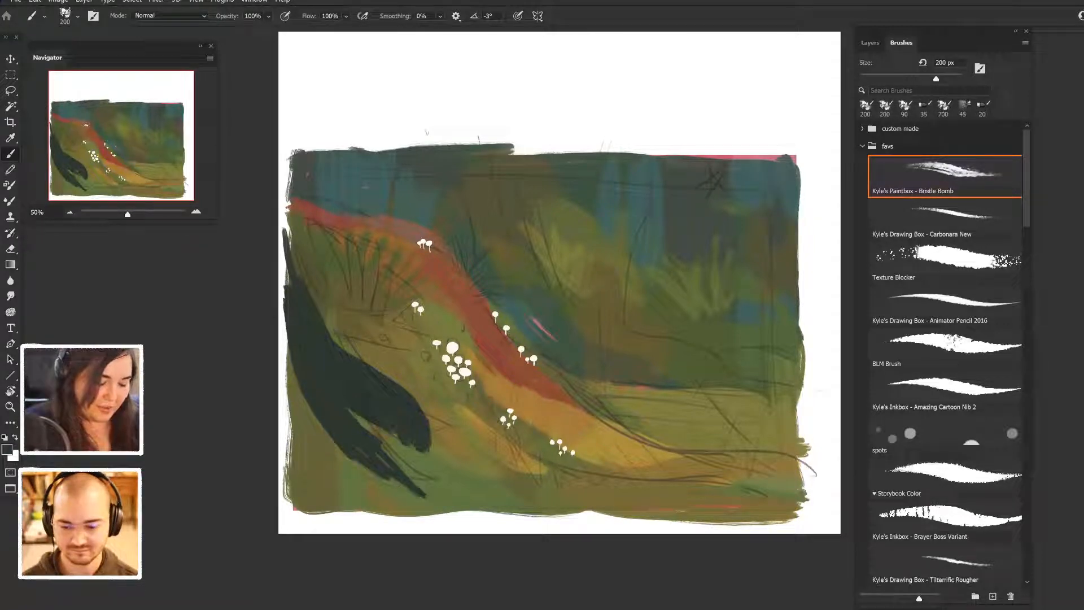
- Undo the last stroke and repaint the tip of the dark foliage's middle frond with a ragged edge
{"action": "key", "text": "ctrl+z"}
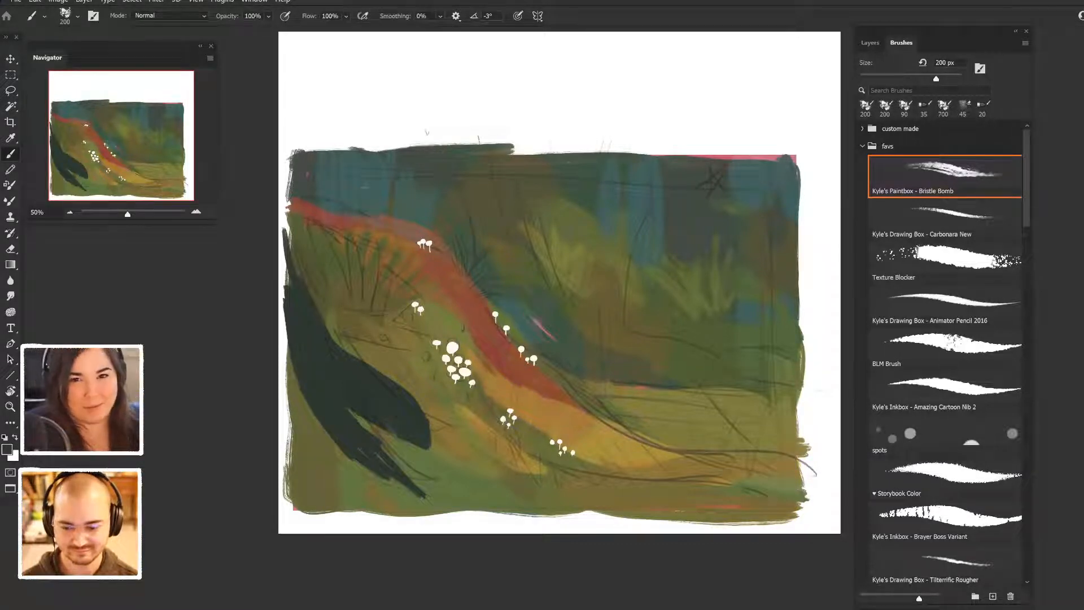
{"action": "left_click_drag", "start_coordinate": [430, 446], "coordinate": [421, 403]}
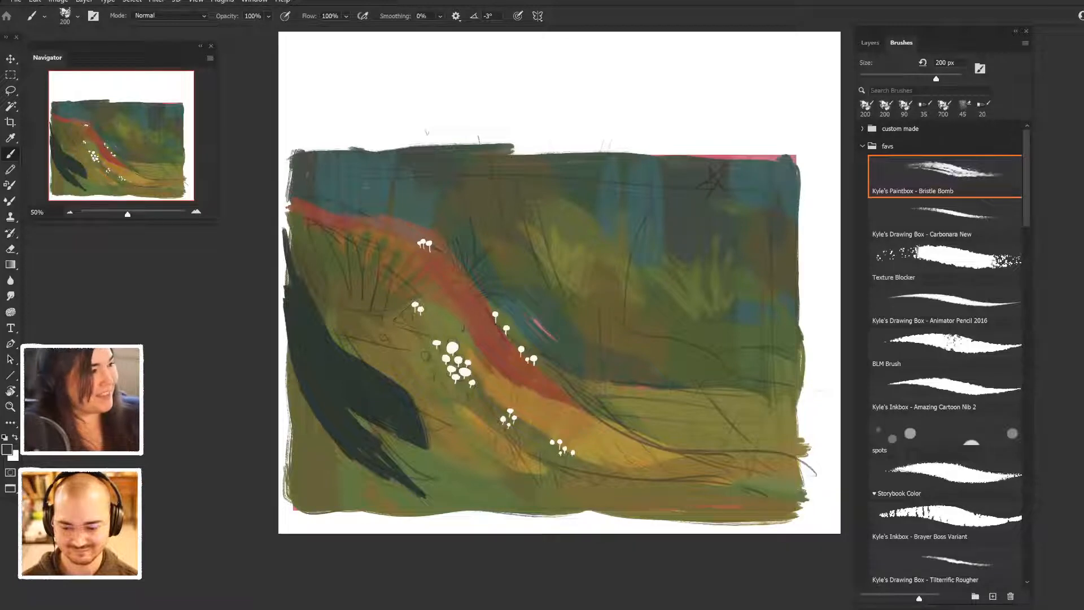
{"action": "mouse_move", "coordinate": [436, 450]}
{"action": "left_mouse_down"}
{"action": "mouse_move", "coordinate": [414, 400]}
{"action": "mouse_move", "coordinate": [429, 416]}
{"action": "mouse_move", "coordinate": [400, 383]}
{"action": "left_mouse_up"}
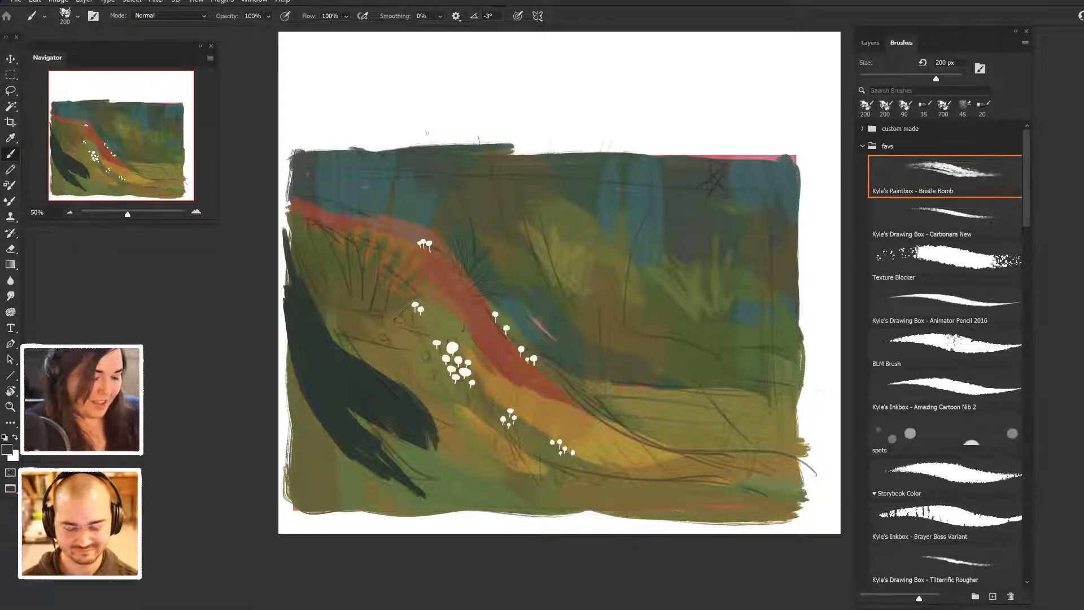
- Paint an upper frond on the dark foliage, undoing and redoing strokes to refine its shape
{"action": "mouse_move", "coordinate": [344, 337]}
{"action": "left_mouse_down"}
{"action": "mouse_move", "coordinate": [293, 257]}
{"action": "mouse_move", "coordinate": [288, 217]}
{"action": "mouse_move", "coordinate": [287, 243]}
{"action": "left_mouse_up"}
{"action": "mouse_move", "coordinate": [374, 350]}
{"action": "left_mouse_down"}
{"action": "mouse_move", "coordinate": [343, 325]}
{"action": "mouse_move", "coordinate": [378, 360]}
{"action": "mouse_move", "coordinate": [329, 327]}
{"action": "left_mouse_up"}
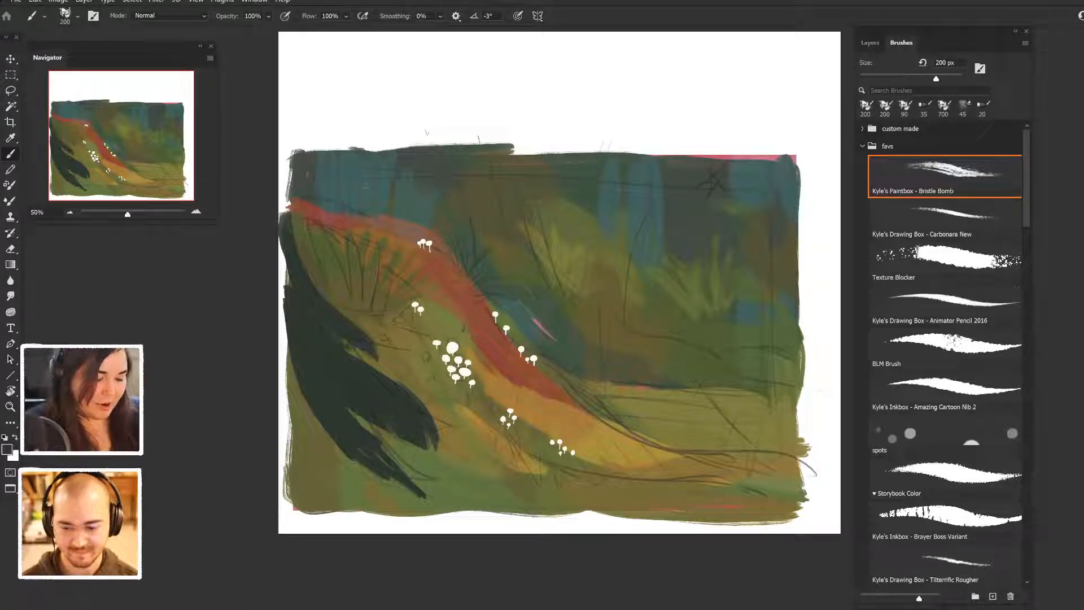
{"action": "key", "text": "ctrl+z"}
{"action": "key", "text": "ctrl+z"}
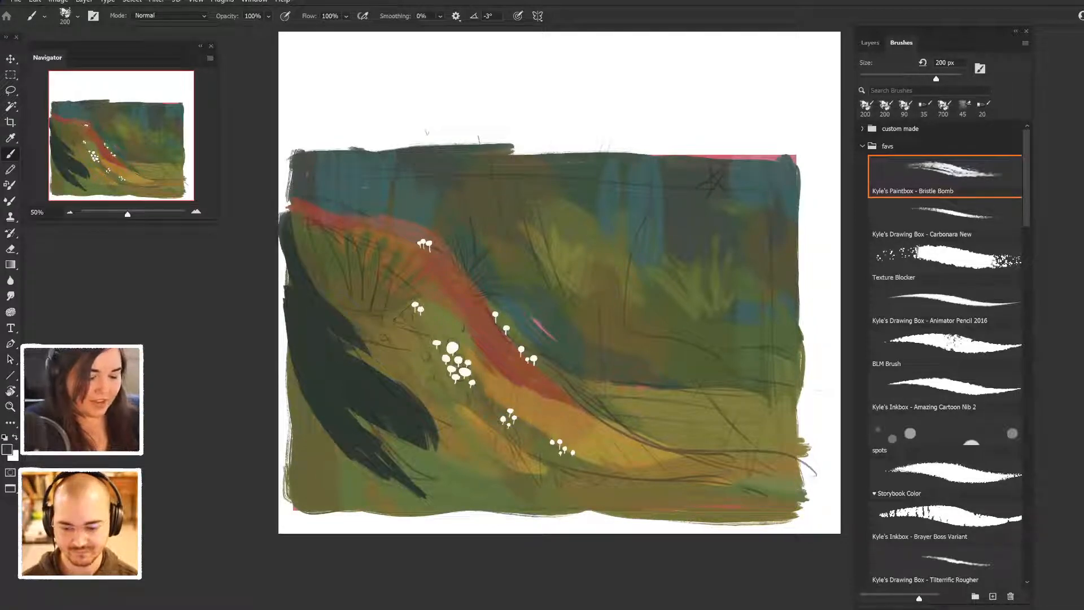
{"action": "left_click_drag", "start_coordinate": [335, 310], "coordinate": [378, 357]}
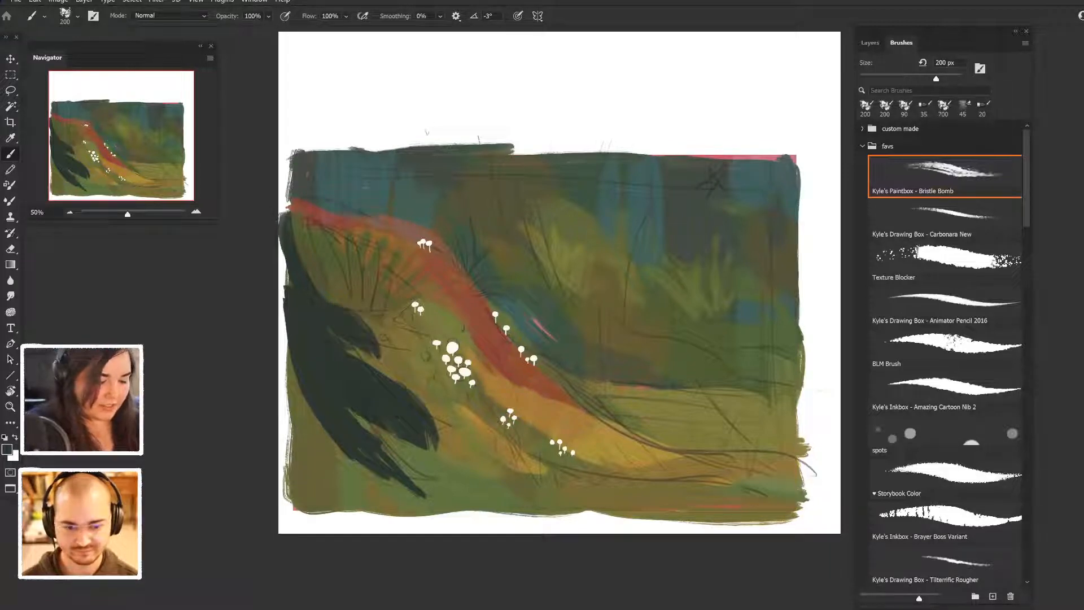
{"action": "key", "text": "ctrl+z"}
{"action": "key", "text": "ctrl+z"}
- Extend the dark foliage along the painting's left edge and down beneath the existing fronds
{"action": "mouse_move", "coordinate": [284, 208]}
{"action": "left_mouse_down"}
{"action": "mouse_move", "coordinate": [301, 268]}
{"action": "mouse_move", "coordinate": [286, 222]}
{"action": "mouse_move", "coordinate": [287, 322]}
{"action": "left_mouse_up"}
{"action": "left_click_drag", "start_coordinate": [281, 282], "coordinate": [313, 425]}
{"action": "left_click_drag", "start_coordinate": [283, 342], "coordinate": [304, 452]}
{"action": "mouse_move", "coordinate": [310, 425]}
{"action": "left_mouse_down"}
{"action": "mouse_move", "coordinate": [336, 479]}
{"action": "mouse_move", "coordinate": [365, 499]}
{"action": "left_mouse_up"}
{"action": "left_click_drag", "start_coordinate": [345, 463], "coordinate": [366, 503]}
- Paint a large lower frond with ragged tips reaching the painting's bottom edge, redoing one stroke
{"action": "left_click_drag", "start_coordinate": [389, 455], "coordinate": [447, 500]}
{"action": "left_click_drag", "start_coordinate": [353, 413], "coordinate": [396, 455]}
{"action": "mouse_move", "coordinate": [429, 497]}
{"action": "left_mouse_down"}
{"action": "mouse_move", "coordinate": [451, 505]}
{"action": "mouse_move", "coordinate": [443, 525]}
{"action": "left_mouse_up"}
{"action": "left_click_drag", "start_coordinate": [354, 461], "coordinate": [424, 526]}
{"action": "left_click_drag", "start_coordinate": [396, 484], "coordinate": [459, 522]}
{"action": "mouse_move", "coordinate": [400, 454]}
{"action": "left_mouse_down"}
{"action": "mouse_move", "coordinate": [432, 478]}
{"action": "mouse_move", "coordinate": [407, 528]}
{"action": "left_mouse_up"}
{"action": "key", "text": "ctrl+z"}
{"action": "left_click_drag", "start_coordinate": [381, 476], "coordinate": [422, 532]}
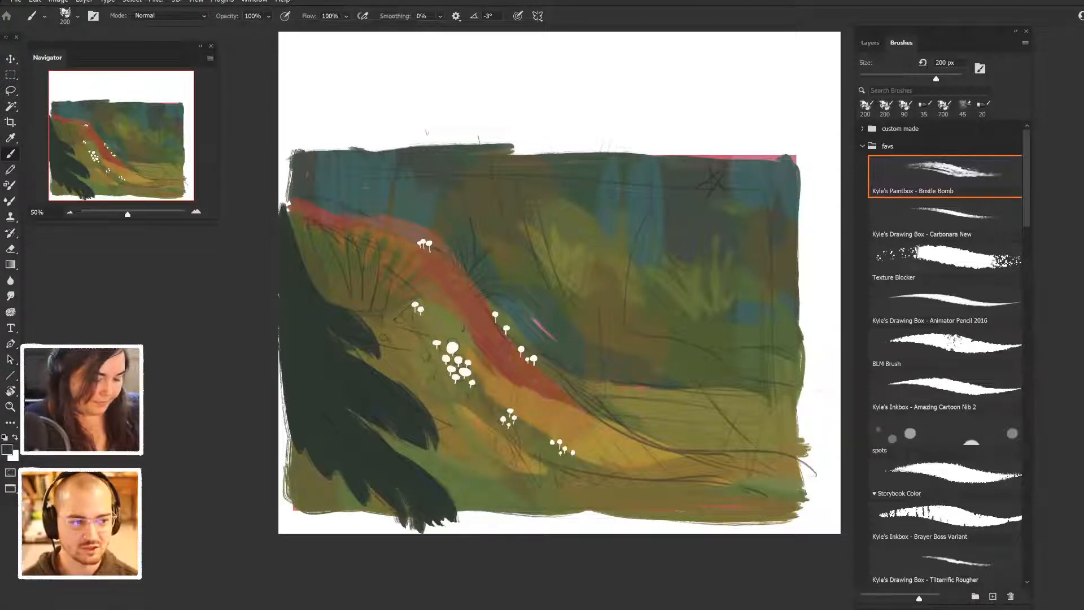
- Fill the painting's lower corner with dark foliage, leaving ragged tips along the bottom edge and covering the gaps along the left edge
{"action": "left_click_drag", "start_coordinate": [363, 479], "coordinate": [384, 526]}
{"action": "left_click_drag", "start_coordinate": [338, 479], "coordinate": [367, 526]}
{"action": "mouse_move", "coordinate": [317, 455]}
{"action": "left_mouse_down"}
{"action": "mouse_move", "coordinate": [349, 522]}
{"action": "mouse_move", "coordinate": [337, 526]}
{"action": "left_mouse_up"}
{"action": "left_click_drag", "start_coordinate": [293, 473], "coordinate": [315, 529]}
{"action": "left_click_drag", "start_coordinate": [289, 426], "coordinate": [305, 522]}
{"action": "left_click_drag", "start_coordinate": [283, 411], "coordinate": [290, 528]}
{"action": "left_click_drag", "start_coordinate": [280, 338], "coordinate": [284, 419]}
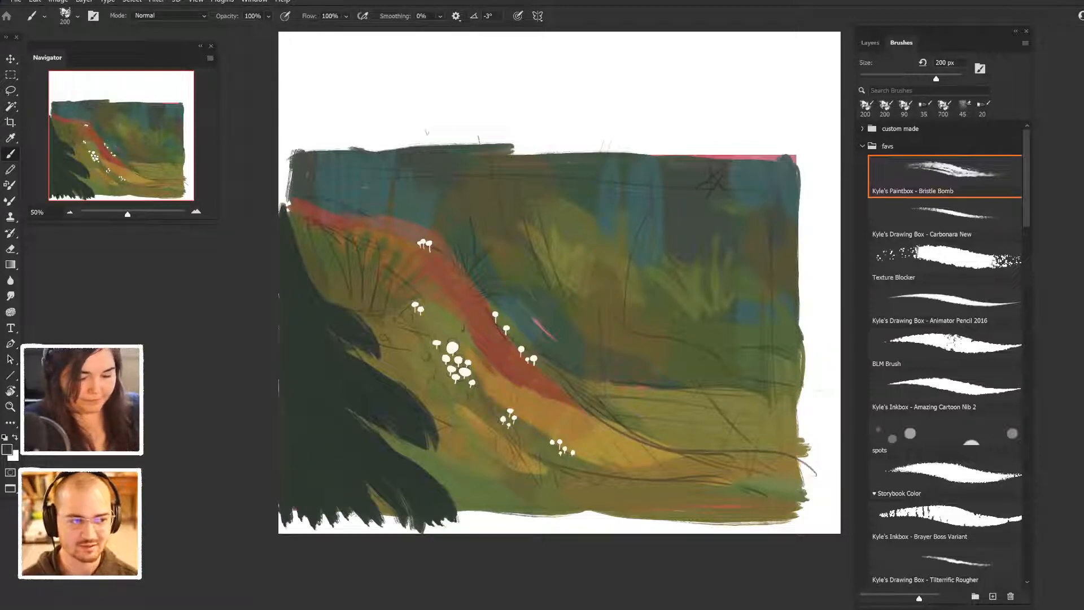
- Paint a tall dark conifer near the painting's right edge, with a straight trunk and drooping branches on both sides
{"action": "left_click_drag", "start_coordinate": [732, 161], "coordinate": [735, 340]}
{"action": "mouse_move", "coordinate": [736, 179]}
{"action": "left_mouse_down"}
{"action": "mouse_move", "coordinate": [727, 331]}
{"action": "mouse_move", "coordinate": [728, 160]}
{"action": "left_mouse_up"}
{"action": "left_click_drag", "start_coordinate": [725, 249], "coordinate": [724, 149]}
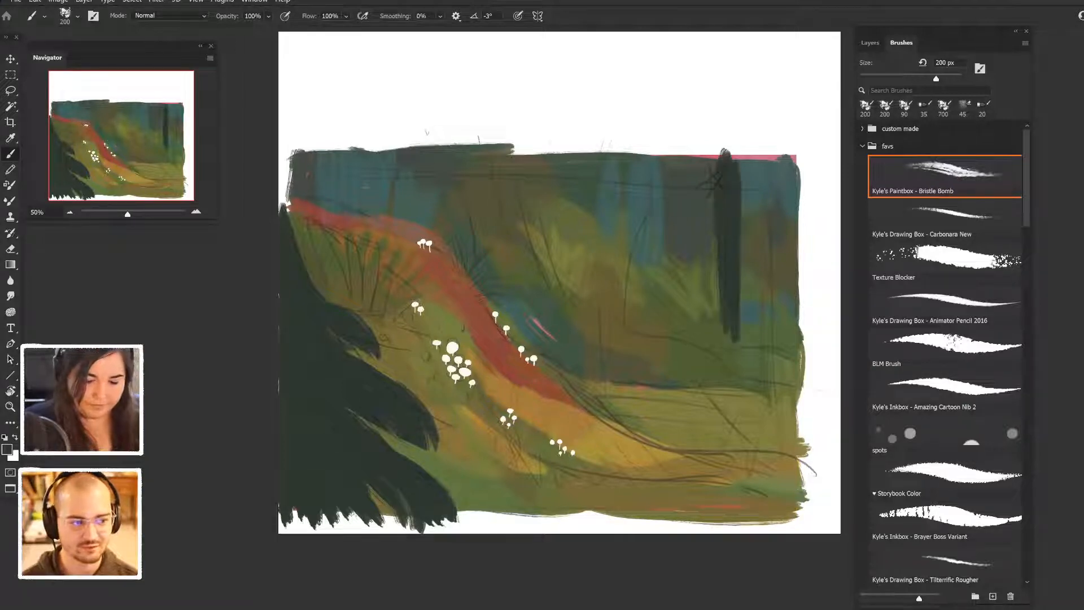
{"action": "left_click_drag", "start_coordinate": [716, 201], "coordinate": [684, 274]}
{"action": "left_click_drag", "start_coordinate": [717, 237], "coordinate": [698, 277]}
{"action": "left_click_drag", "start_coordinate": [714, 151], "coordinate": [658, 228]}
{"action": "left_click_drag", "start_coordinate": [707, 192], "coordinate": [672, 227]}
{"action": "left_click_drag", "start_coordinate": [739, 158], "coordinate": [779, 225]}
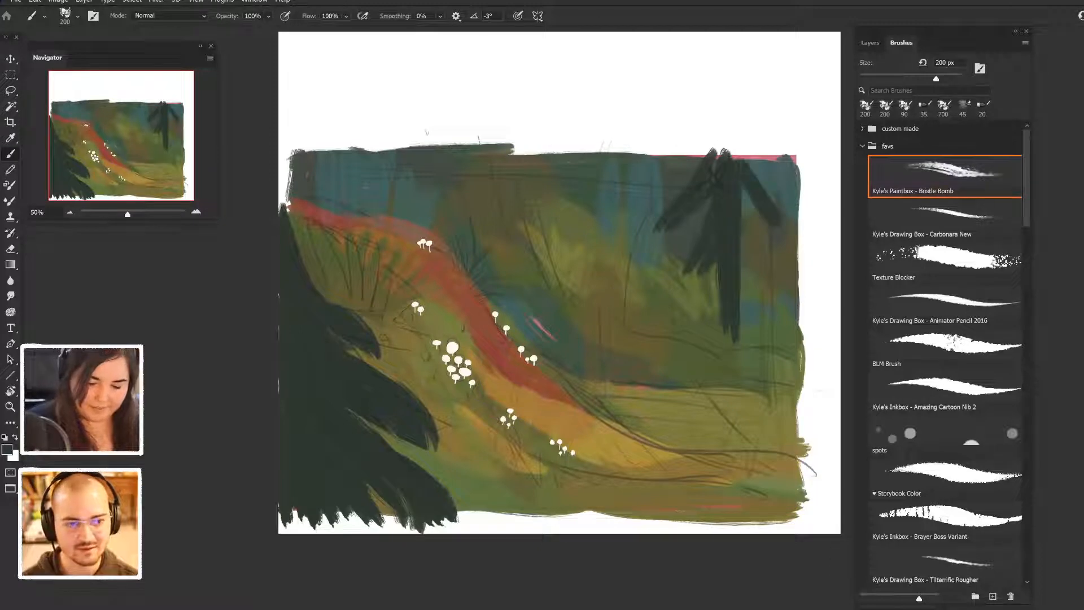
{"action": "left_click_drag", "start_coordinate": [742, 184], "coordinate": [796, 228]}
- Paint a second dark conifer left of the first one, with a short trunk and layered drooping branches
{"action": "left_click_drag", "start_coordinate": [609, 226], "coordinate": [609, 305]}
{"action": "left_click_drag", "start_coordinate": [610, 266], "coordinate": [608, 217]}
{"action": "mouse_move", "coordinate": [610, 305]}
{"action": "left_mouse_down"}
{"action": "mouse_move", "coordinate": [611, 158]}
{"action": "mouse_move", "coordinate": [593, 218]}
{"action": "left_mouse_up"}
{"action": "left_click_drag", "start_coordinate": [612, 138], "coordinate": [609, 170]}
{"action": "left_click_drag", "start_coordinate": [590, 213], "coordinate": [581, 230]}
{"action": "mouse_move", "coordinate": [608, 146]}
{"action": "left_mouse_down"}
{"action": "mouse_move", "coordinate": [576, 192]}
{"action": "mouse_move", "coordinate": [647, 192]}
{"action": "mouse_move", "coordinate": [648, 202]}
{"action": "left_mouse_up"}
{"action": "mouse_move", "coordinate": [616, 199]}
{"action": "left_mouse_down"}
{"action": "mouse_move", "coordinate": [647, 238]}
{"action": "mouse_move", "coordinate": [645, 270]}
{"action": "left_mouse_up"}
{"action": "left_click_drag", "start_coordinate": [625, 227], "coordinate": [645, 268]}
{"action": "mouse_move", "coordinate": [620, 184]}
{"action": "left_mouse_down"}
{"action": "mouse_move", "coordinate": [645, 243]}
{"action": "mouse_move", "coordinate": [640, 217]}
{"action": "left_mouse_up"}
{"action": "mouse_move", "coordinate": [626, 147]}
{"action": "left_mouse_down"}
{"action": "mouse_move", "coordinate": [630, 167]}
{"action": "mouse_move", "coordinate": [662, 174]}
{"action": "left_mouse_up"}
{"action": "mouse_move", "coordinate": [606, 219]}
{"action": "left_mouse_down"}
{"action": "mouse_move", "coordinate": [562, 258]}
{"action": "mouse_move", "coordinate": [602, 214]}
{"action": "left_mouse_up"}
{"action": "left_click_drag", "start_coordinate": [606, 238], "coordinate": [593, 267]}
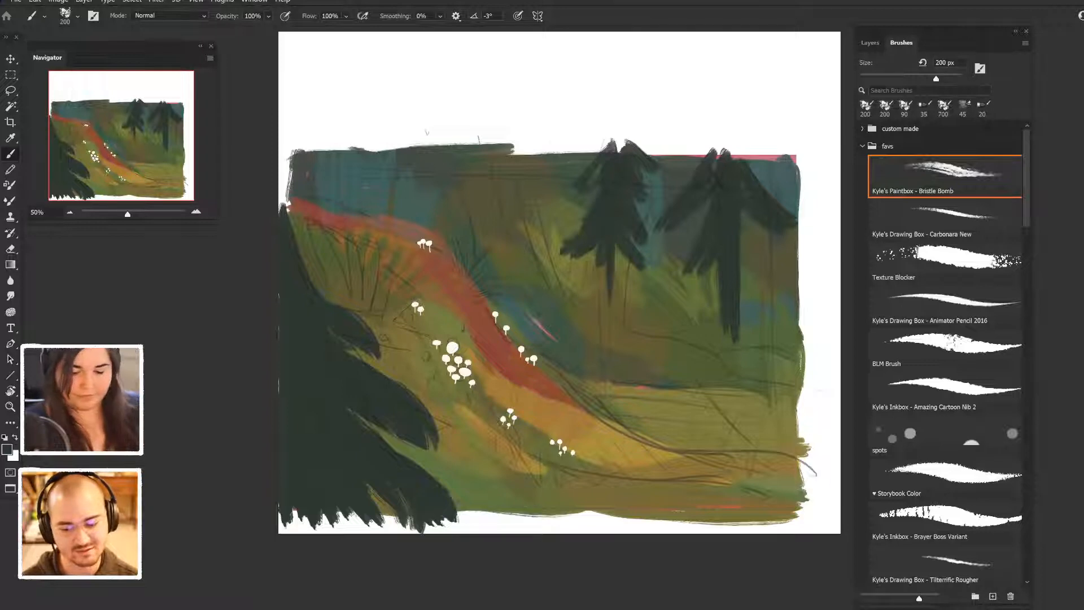
- Paint a third, smaller dark conifer with a slanted trunk at the top centre of the painting
{"action": "left_click_drag", "start_coordinate": [539, 166], "coordinate": [544, 243]}
{"action": "left_click_drag", "start_coordinate": [527, 142], "coordinate": [541, 239]}
{"action": "mouse_move", "coordinate": [533, 144]}
{"action": "left_mouse_down"}
{"action": "mouse_move", "coordinate": [570, 195]}
{"action": "mouse_move", "coordinate": [555, 179]}
{"action": "left_mouse_up"}
{"action": "mouse_move", "coordinate": [546, 146]}
{"action": "left_mouse_down"}
{"action": "mouse_move", "coordinate": [567, 194]}
{"action": "mouse_move", "coordinate": [552, 149]}
{"action": "mouse_move", "coordinate": [506, 188]}
{"action": "mouse_move", "coordinate": [496, 183]}
{"action": "mouse_move", "coordinate": [512, 157]}
{"action": "left_mouse_up"}
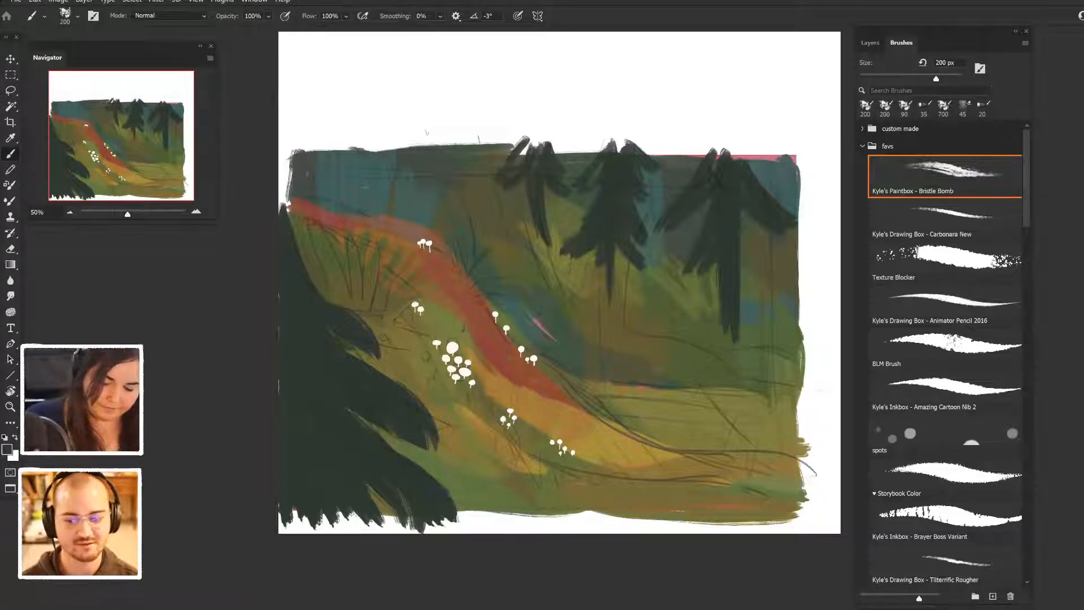
{"action": "left_click_drag", "start_coordinate": [775, 278], "coordinate": [776, 393]}
{"action": "left_click_drag", "start_coordinate": [781, 300], "coordinate": [781, 403]}
{"action": "key", "text": "ctrl+z"}
{"action": "key", "text": "ctrl+z"}
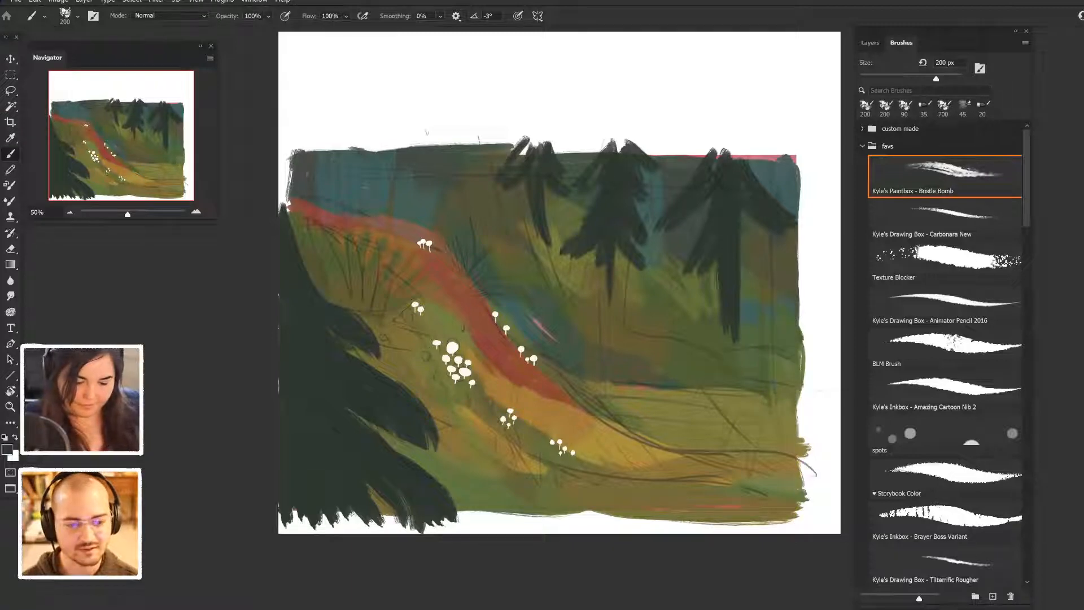
- Add a thin dark conifer between the two right-hand trees and a dark tree with a curving root above the ridge
{"action": "left_click_drag", "start_coordinate": [672, 163], "coordinate": [669, 288]}
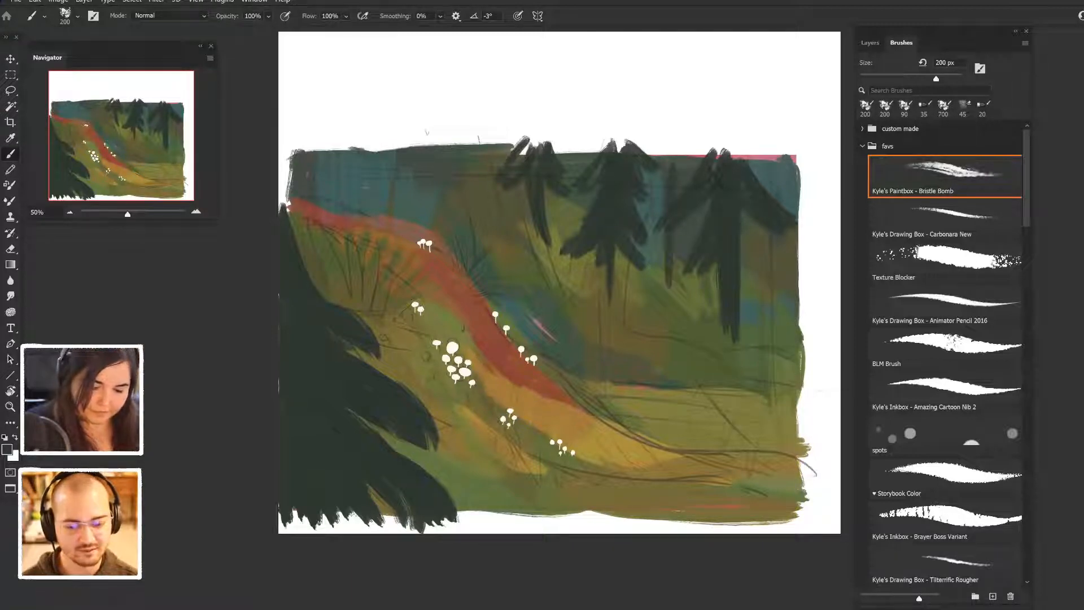
{"action": "mouse_move", "coordinate": [443, 142]}
{"action": "left_mouse_down"}
{"action": "mouse_move", "coordinate": [429, 216]}
{"action": "mouse_move", "coordinate": [403, 216]}
{"action": "mouse_move", "coordinate": [464, 229]}
{"action": "left_mouse_up"}
{"action": "left_click_drag", "start_coordinate": [463, 155], "coordinate": [480, 232]}
{"action": "left_click_drag", "start_coordinate": [450, 183], "coordinate": [444, 219]}
{"action": "mouse_move", "coordinate": [461, 192]}
{"action": "left_mouse_down"}
{"action": "mouse_move", "coordinate": [473, 231]}
{"action": "mouse_move", "coordinate": [502, 250]}
{"action": "left_mouse_up"}
{"action": "mouse_move", "coordinate": [514, 264]}
{"action": "left_mouse_down"}
{"action": "mouse_move", "coordinate": [482, 215]}
{"action": "mouse_move", "coordinate": [497, 245]}
{"action": "left_mouse_up"}
- Paint a broad reddish-brown trunk with a flared base over the dark tree above the ridge, using sampled colours
{"action": "left_click", "coordinate": [488, 212], "text": "alt"}
{"action": "left_click", "coordinate": [486, 203], "text": "alt"}
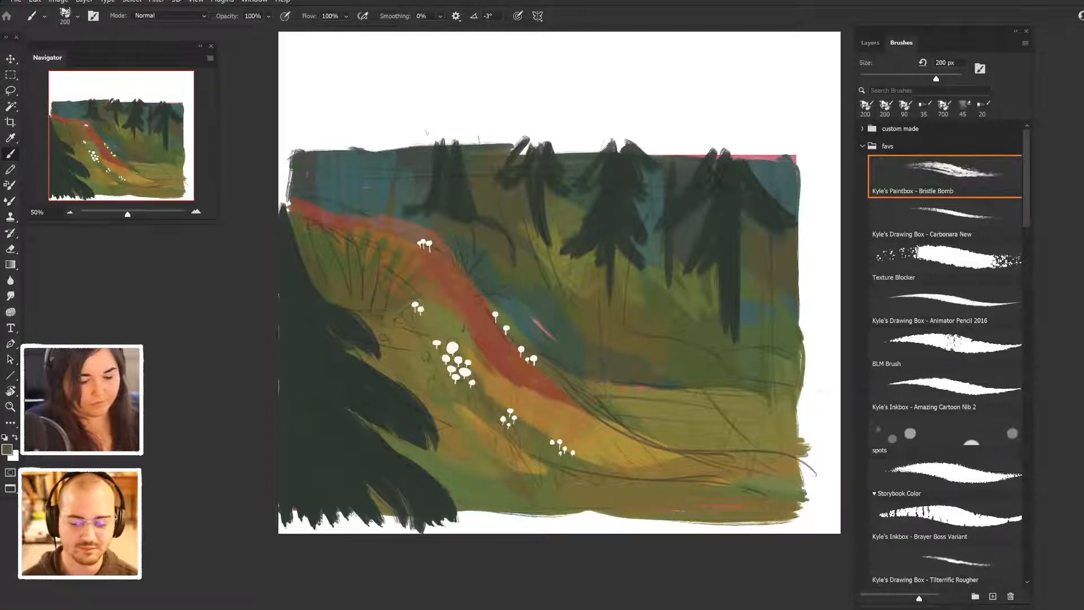
{"action": "mouse_move", "coordinate": [463, 174]}
{"action": "left_mouse_down"}
{"action": "mouse_move", "coordinate": [478, 215]}
{"action": "mouse_move", "coordinate": [493, 221]}
{"action": "left_mouse_up"}
{"action": "left_click", "coordinate": [464, 212], "text": "alt"}
{"action": "left_click_drag", "start_coordinate": [463, 169], "coordinate": [501, 221]}
{"action": "mouse_move", "coordinate": [460, 145]}
{"action": "left_mouse_down"}
{"action": "mouse_move", "coordinate": [458, 132]}
{"action": "mouse_move", "coordinate": [466, 216]}
{"action": "mouse_move", "coordinate": [469, 204]}
{"action": "left_mouse_up"}
{"action": "left_click", "coordinate": [484, 351], "text": "alt"}
{"action": "left_click", "coordinate": [450, 151], "text": "alt"}
{"action": "mouse_move", "coordinate": [445, 147]}
{"action": "left_mouse_down"}
{"action": "mouse_move", "coordinate": [458, 190]}
{"action": "mouse_move", "coordinate": [489, 222]}
{"action": "left_mouse_up"}
{"action": "left_click_drag", "start_coordinate": [443, 146], "coordinate": [454, 212]}
{"action": "mouse_move", "coordinate": [439, 141]}
{"action": "left_mouse_down"}
{"action": "mouse_move", "coordinate": [434, 213]}
{"action": "mouse_move", "coordinate": [439, 135]}
{"action": "left_mouse_up"}
{"action": "left_click", "coordinate": [450, 199], "text": "alt"}
{"action": "left_click", "coordinate": [436, 202], "text": "alt"}
{"action": "left_click_drag", "start_coordinate": [446, 202], "coordinate": [466, 218]}
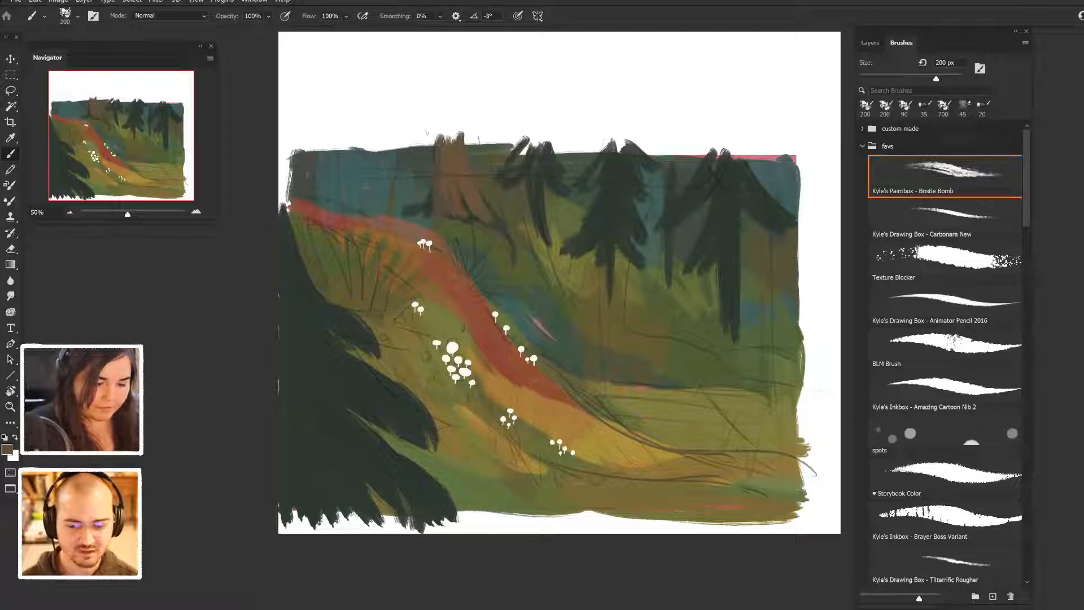
- Widen the broad tree above the ridge with dark strokes on both sides of its brown trunk
{"action": "left_click", "coordinate": [440, 202], "text": "alt"}
{"action": "left_click", "coordinate": [425, 218], "text": "alt"}
{"action": "left_click", "coordinate": [435, 218], "text": "alt"}
{"action": "left_click", "coordinate": [433, 217], "text": "alt"}
{"action": "left_click_drag", "start_coordinate": [430, 202], "coordinate": [419, 213]}
{"action": "left_click", "coordinate": [494, 248], "text": "alt"}
{"action": "left_click_drag", "start_coordinate": [433, 140], "coordinate": [418, 190]}
{"action": "mouse_move", "coordinate": [409, 143]}
{"action": "left_mouse_down"}
{"action": "mouse_move", "coordinate": [411, 196]}
{"action": "mouse_move", "coordinate": [410, 164]}
{"action": "left_mouse_up"}
{"action": "left_click_drag", "start_coordinate": [472, 141], "coordinate": [476, 205]}
{"action": "left_click", "coordinate": [470, 218], "text": "alt"}
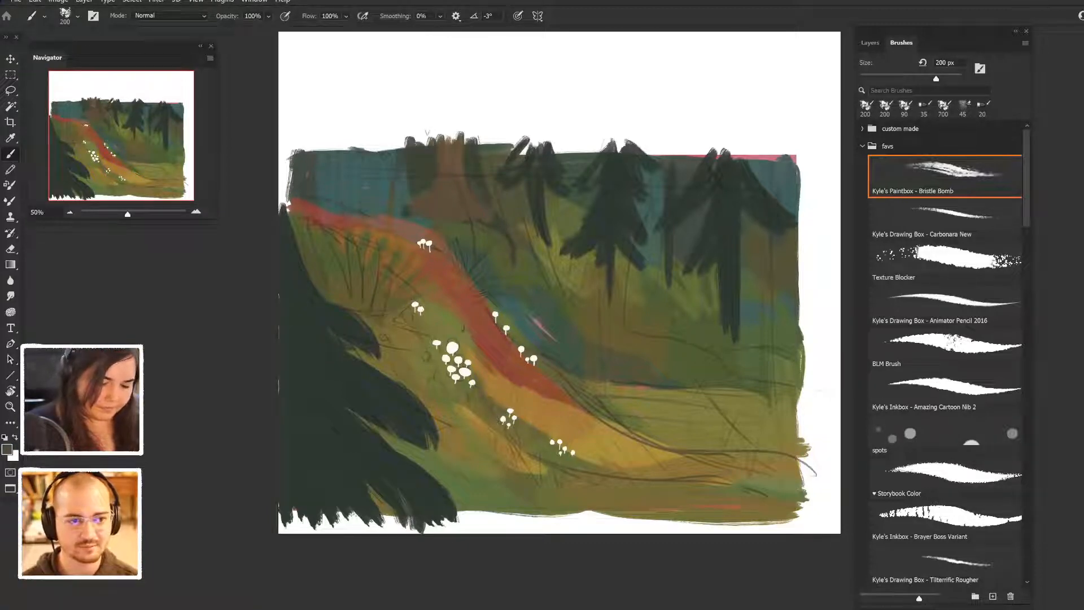
- Darken the broad trunk's reddish centre and paint green ground over its curving root
{"action": "left_click", "coordinate": [473, 205], "text": "alt"}
{"action": "mouse_move", "coordinate": [459, 179]}
{"action": "left_mouse_down"}
{"action": "mouse_move", "coordinate": [455, 134]}
{"action": "mouse_move", "coordinate": [446, 134]}
{"action": "left_mouse_up"}
{"action": "left_click", "coordinate": [501, 241], "text": "alt"}
{"action": "left_click", "coordinate": [463, 256], "text": "alt"}
{"action": "mouse_move", "coordinate": [474, 216]}
{"action": "left_mouse_down"}
{"action": "mouse_move", "coordinate": [508, 238]}
{"action": "mouse_move", "coordinate": [513, 263]}
{"action": "left_mouse_up"}
{"action": "left_click", "coordinate": [534, 287], "text": "alt"}
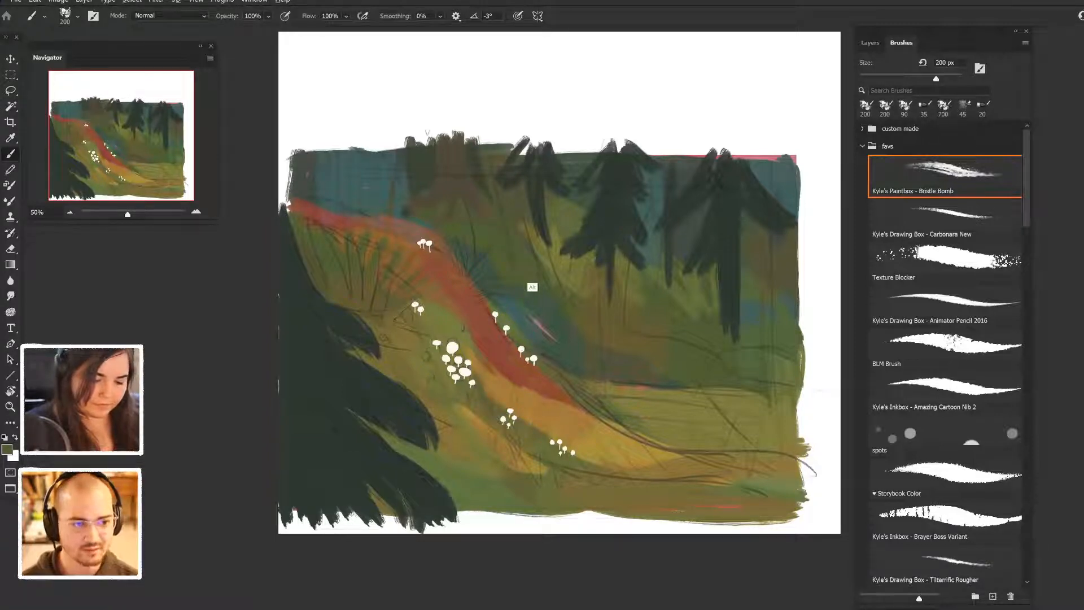
- Paint light green grass strokes on the slope right of the broad trunk and touch up the dark tones around them
{"action": "left_click_drag", "start_coordinate": [473, 210], "coordinate": [506, 249]}
{"action": "left_click_drag", "start_coordinate": [478, 189], "coordinate": [499, 228]}
{"action": "left_click", "coordinate": [476, 223], "text": "alt"}
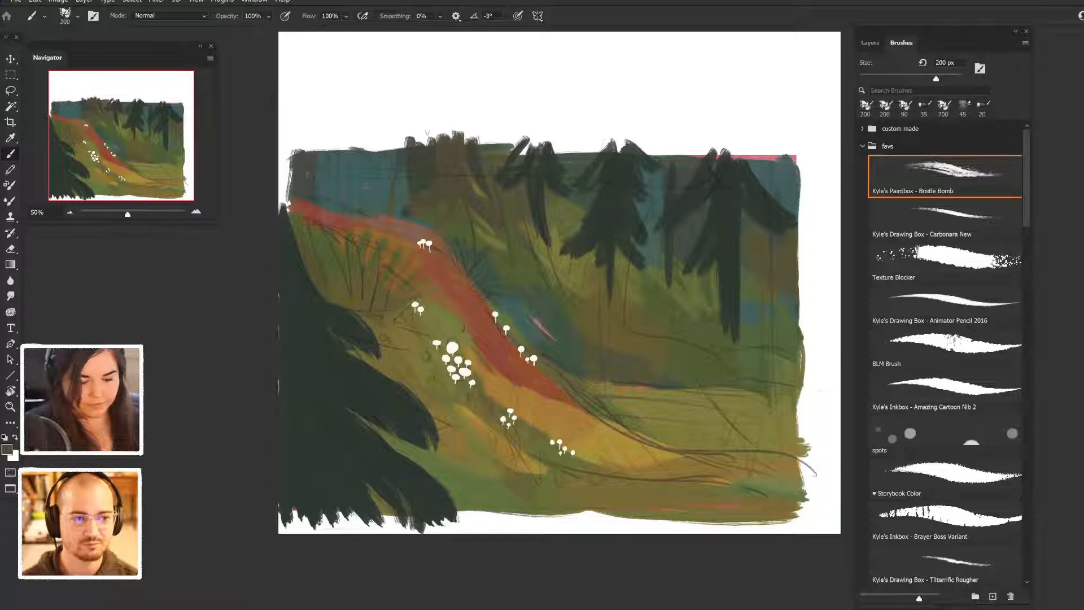
{"action": "left_click", "coordinate": [496, 187], "text": "alt"}
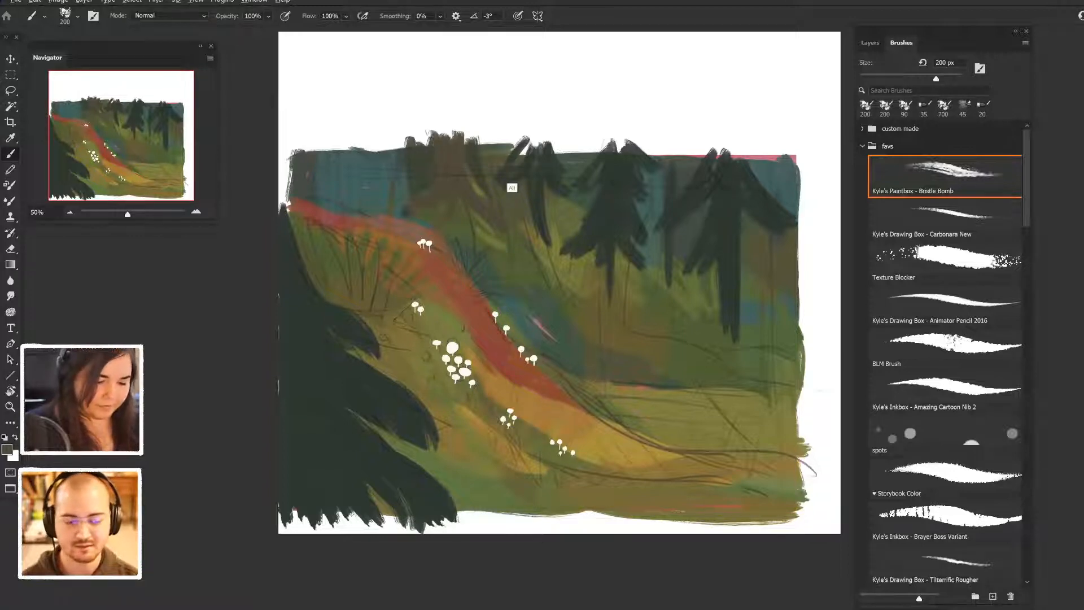
{"action": "left_click", "coordinate": [503, 181], "text": "alt"}
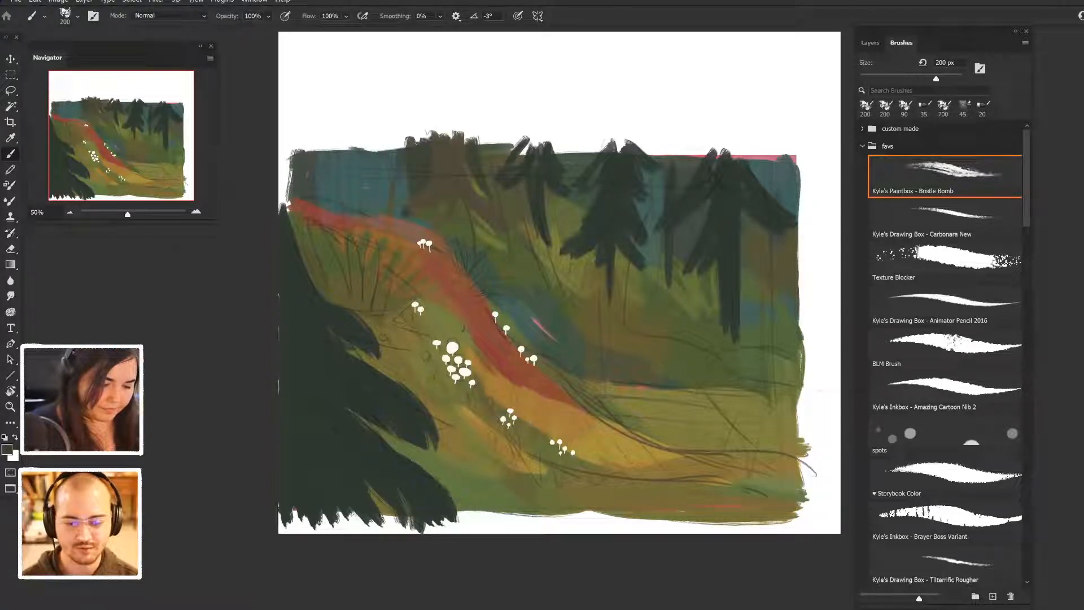
- Cover the blue background in the painting's upper left with dark green vertical strokes
{"action": "mouse_move", "coordinate": [407, 196]}
{"action": "left_mouse_down"}
{"action": "mouse_move", "coordinate": [395, 208]}
{"action": "mouse_move", "coordinate": [403, 147]}
{"action": "mouse_move", "coordinate": [388, 202]}
{"action": "mouse_move", "coordinate": [384, 144]}
{"action": "mouse_move", "coordinate": [363, 144]}
{"action": "mouse_move", "coordinate": [375, 218]}
{"action": "mouse_move", "coordinate": [358, 164]}
{"action": "mouse_move", "coordinate": [339, 212]}
{"action": "mouse_move", "coordinate": [327, 145]}
{"action": "mouse_move", "coordinate": [316, 206]}
{"action": "mouse_move", "coordinate": [383, 148]}
{"action": "mouse_move", "coordinate": [421, 142]}
{"action": "left_mouse_up"}
{"action": "mouse_move", "coordinate": [319, 140]}
{"action": "left_mouse_down"}
{"action": "mouse_move", "coordinate": [427, 139]}
{"action": "mouse_move", "coordinate": [290, 198]}
{"action": "left_mouse_up"}
{"action": "mouse_move", "coordinate": [284, 144]}
{"action": "left_mouse_down"}
{"action": "mouse_move", "coordinate": [282, 200]}
{"action": "mouse_move", "coordinate": [317, 216]}
{"action": "left_mouse_up"}
- Extend the red path to the painting's left edge, reshaping its borders with sampled green and red
{"action": "left_click", "coordinate": [522, 296], "text": "alt"}
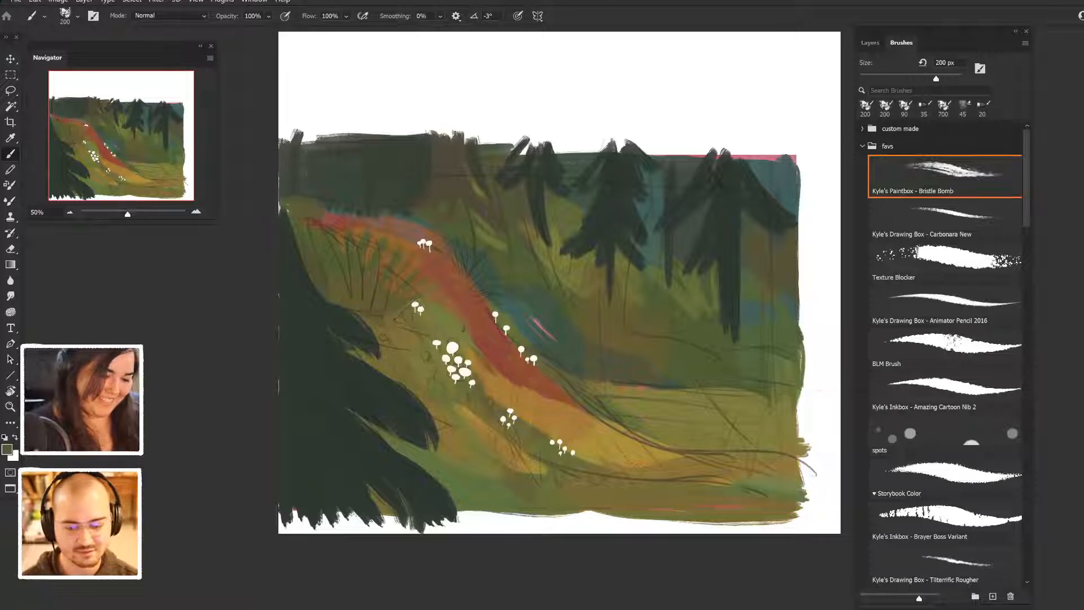
{"action": "left_click", "coordinate": [343, 244], "text": "alt"}
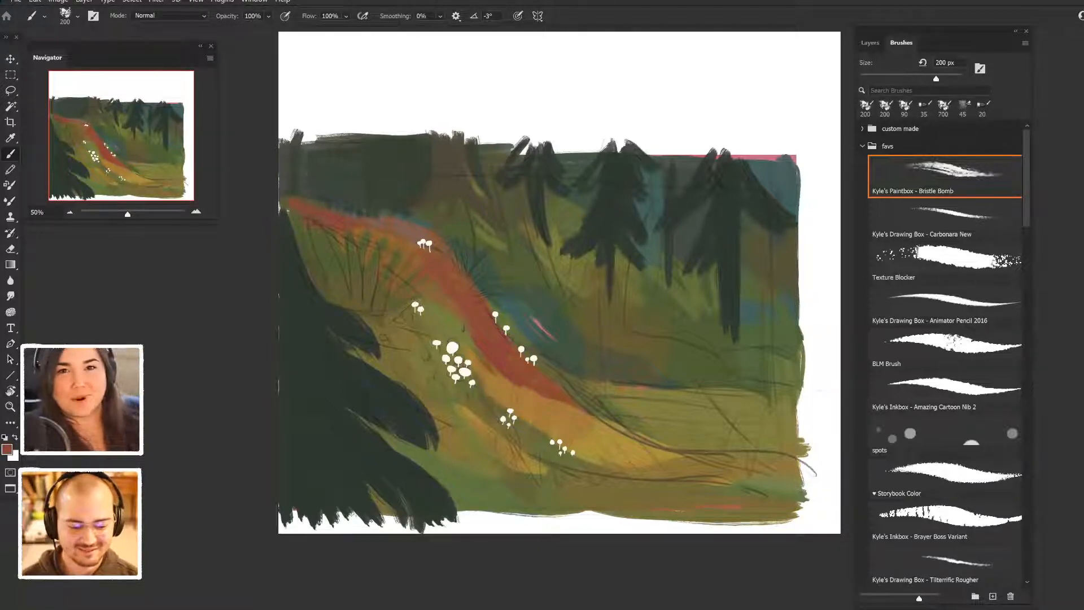
{"action": "left_click", "coordinate": [316, 224], "text": "alt"}
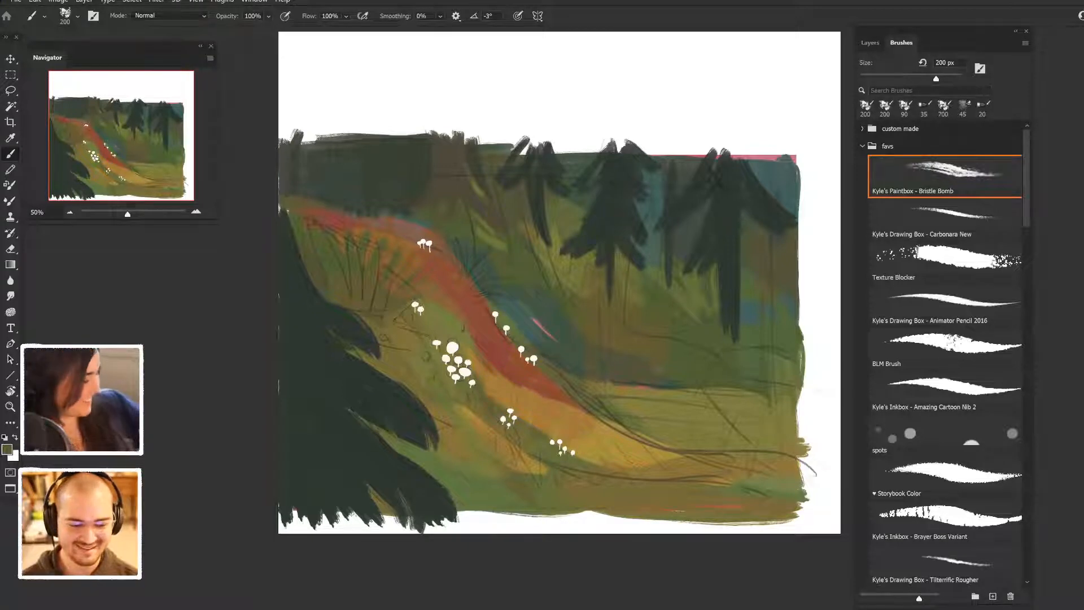
{"action": "left_click", "coordinate": [321, 234], "text": "alt"}
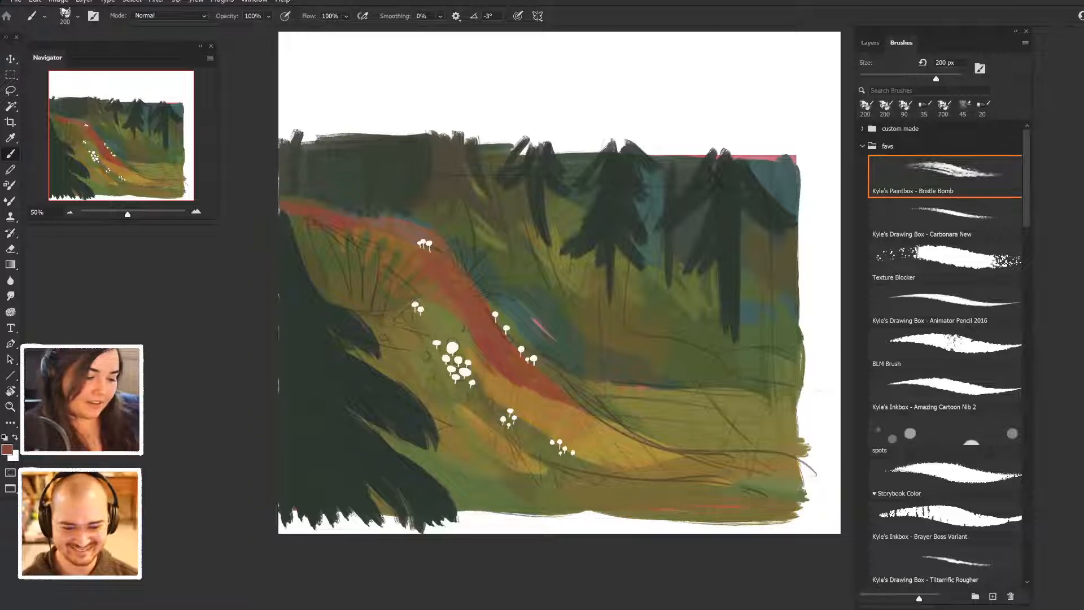
- Extend the tip of the dark foreground foliage up the left edge and add dark treetops in the upper corner
{"action": "left_click", "coordinate": [287, 255], "text": "alt"}
{"action": "left_click_drag", "start_coordinate": [281, 187], "coordinate": [282, 216]}
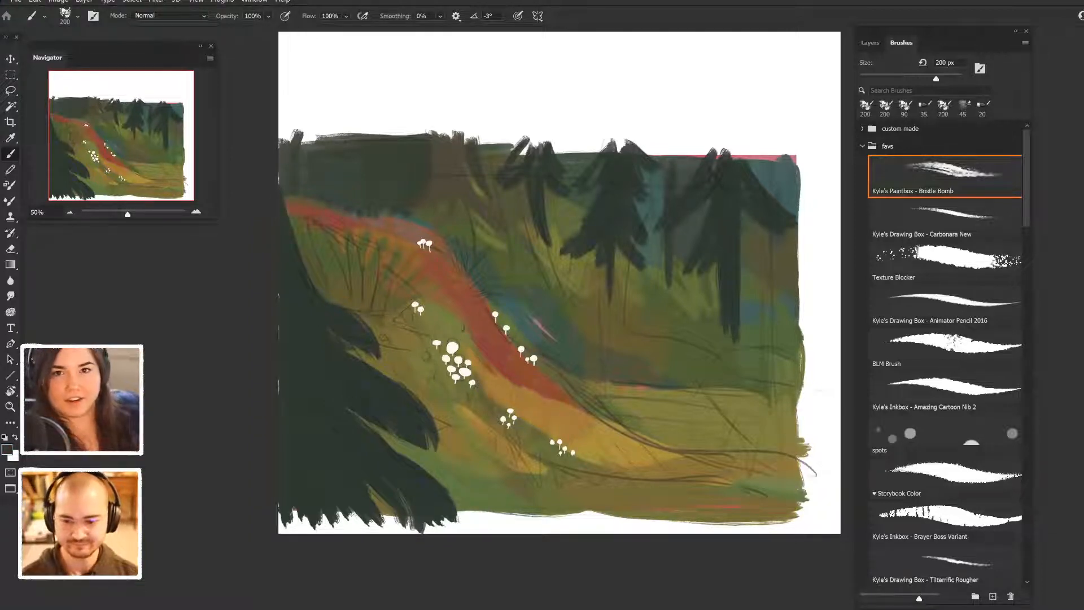
{"action": "left_click", "coordinate": [289, 250], "text": "alt"}
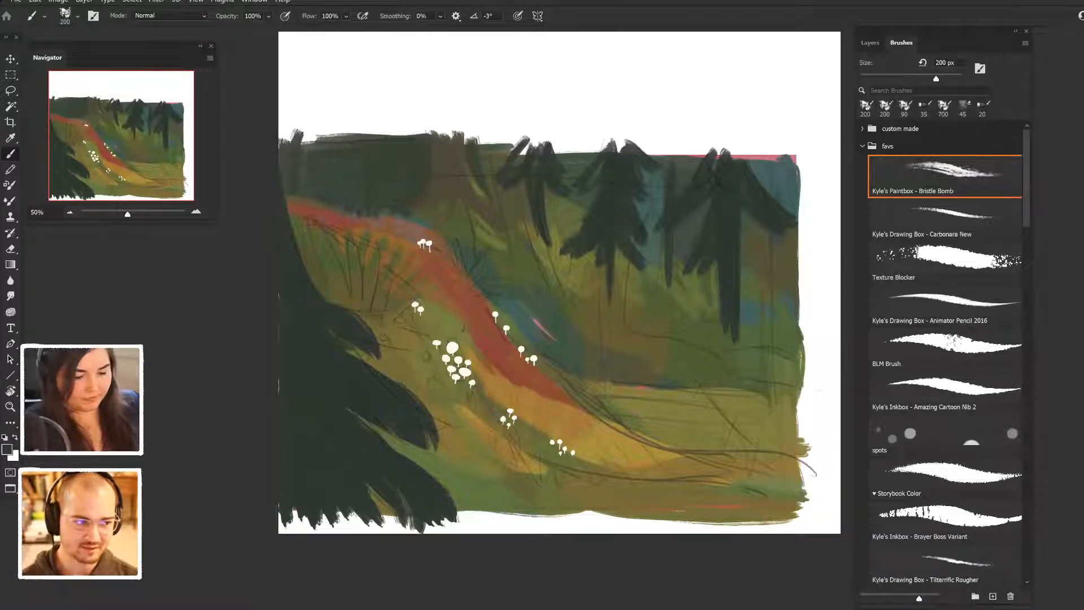
{"action": "left_click", "coordinate": [555, 233], "text": "alt"}
{"action": "mouse_move", "coordinate": [285, 189]}
{"action": "left_mouse_down"}
{"action": "mouse_move", "coordinate": [281, 129]}
{"action": "mouse_move", "coordinate": [292, 131]}
{"action": "left_mouse_up"}
{"action": "left_click", "coordinate": [304, 211], "text": "alt"}
{"action": "mouse_move", "coordinate": [301, 145]}
{"action": "left_mouse_down"}
{"action": "mouse_move", "coordinate": [305, 128]}
{"action": "mouse_move", "coordinate": [316, 138]}
{"action": "left_mouse_up"}
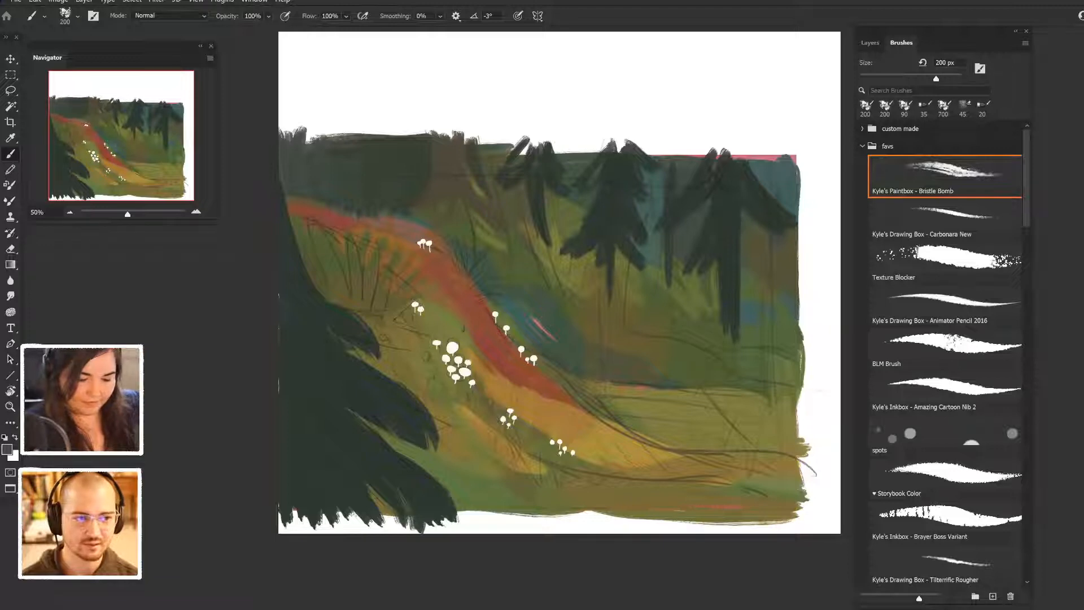
- Paint a tuft of green and ochre grass blades beside the red path's upper bend
{"action": "left_click", "coordinate": [505, 346], "text": "alt"}
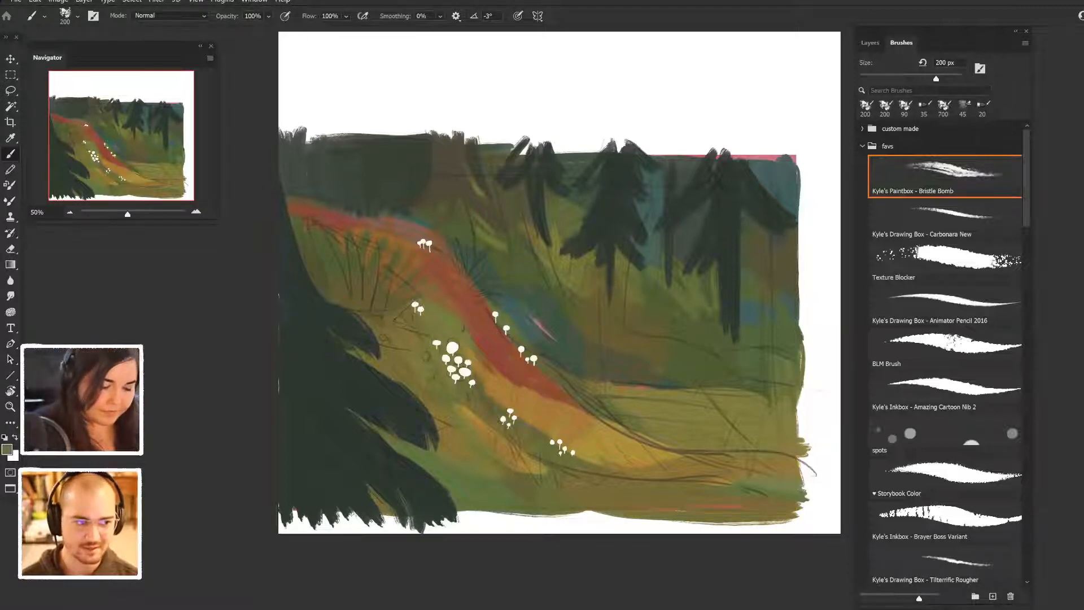
{"action": "left_click_drag", "start_coordinate": [475, 279], "coordinate": [504, 264]}
{"action": "mouse_move", "coordinate": [481, 292]}
{"action": "left_mouse_down"}
{"action": "mouse_move", "coordinate": [504, 283]}
{"action": "mouse_move", "coordinate": [513, 305]}
{"action": "left_mouse_up"}
{"action": "mouse_move", "coordinate": [470, 268]}
{"action": "left_mouse_down"}
{"action": "mouse_move", "coordinate": [460, 252]}
{"action": "mouse_move", "coordinate": [467, 237]}
{"action": "left_mouse_up"}
{"action": "left_click_drag", "start_coordinate": [462, 262], "coordinate": [456, 232]}
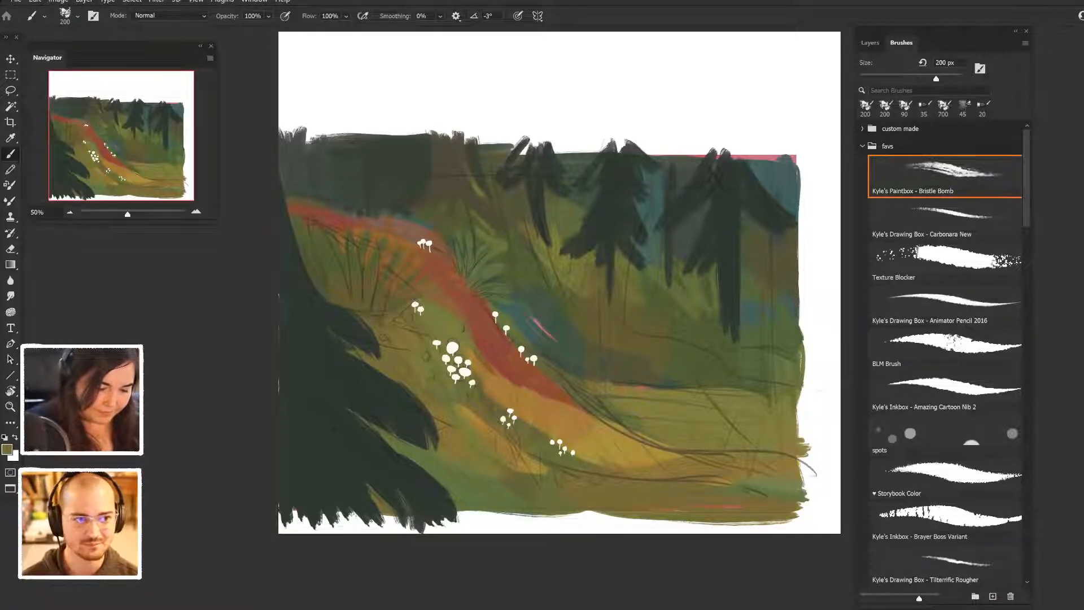
{"action": "left_click_drag", "start_coordinate": [482, 284], "coordinate": [514, 272]}
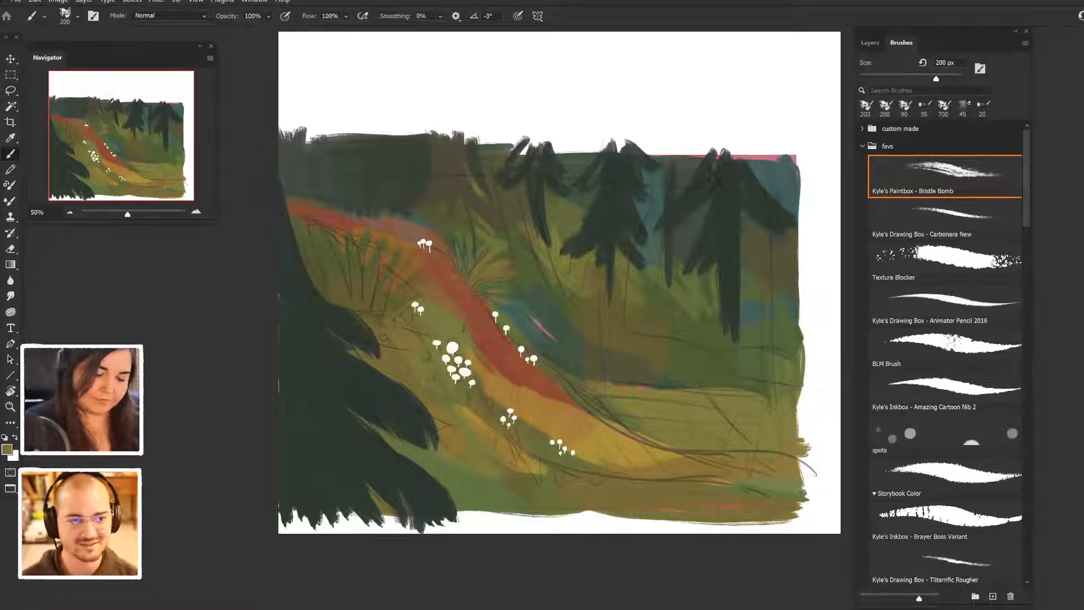
- Paint short ochre grass blades on the slope beside the red path's lower bend
{"action": "mouse_move", "coordinate": [530, 337]}
{"action": "left_mouse_down"}
{"action": "mouse_move", "coordinate": [584, 378]}
{"action": "mouse_move", "coordinate": [560, 369]}
{"action": "mouse_move", "coordinate": [565, 326]}
{"action": "left_mouse_up"}
{"action": "mouse_move", "coordinate": [550, 362]}
{"action": "left_mouse_down"}
{"action": "mouse_move", "coordinate": [575, 345]}
{"action": "mouse_move", "coordinate": [578, 354]}
{"action": "left_mouse_up"}
{"action": "left_click_drag", "start_coordinate": [556, 347], "coordinate": [576, 343]}
- Darken the ground beneath the conifers and add small grass tufts along its lower edge
{"action": "mouse_move", "coordinate": [631, 379]}
{"action": "left_mouse_down"}
{"action": "mouse_move", "coordinate": [624, 356]}
{"action": "mouse_move", "coordinate": [659, 372]}
{"action": "mouse_move", "coordinate": [678, 349]}
{"action": "left_mouse_up"}
{"action": "mouse_move", "coordinate": [689, 388]}
{"action": "left_mouse_down"}
{"action": "mouse_move", "coordinate": [701, 362]}
{"action": "mouse_move", "coordinate": [703, 369]}
{"action": "left_mouse_up"}
{"action": "mouse_move", "coordinate": [631, 384]}
{"action": "left_mouse_down"}
{"action": "mouse_move", "coordinate": [616, 372]}
{"action": "mouse_move", "coordinate": [657, 387]}
{"action": "left_mouse_up"}
{"action": "left_click", "coordinate": [605, 384], "text": "alt"}
{"action": "mouse_move", "coordinate": [618, 346]}
{"action": "left_mouse_down"}
{"action": "mouse_move", "coordinate": [642, 379]}
{"action": "mouse_move", "coordinate": [628, 374]}
{"action": "mouse_move", "coordinate": [636, 363]}
{"action": "mouse_move", "coordinate": [692, 374]}
{"action": "mouse_move", "coordinate": [679, 387]}
{"action": "left_mouse_up"}
{"action": "left_click", "coordinate": [603, 375], "text": "alt"}
{"action": "left_click_drag", "start_coordinate": [696, 348], "coordinate": [680, 361]}
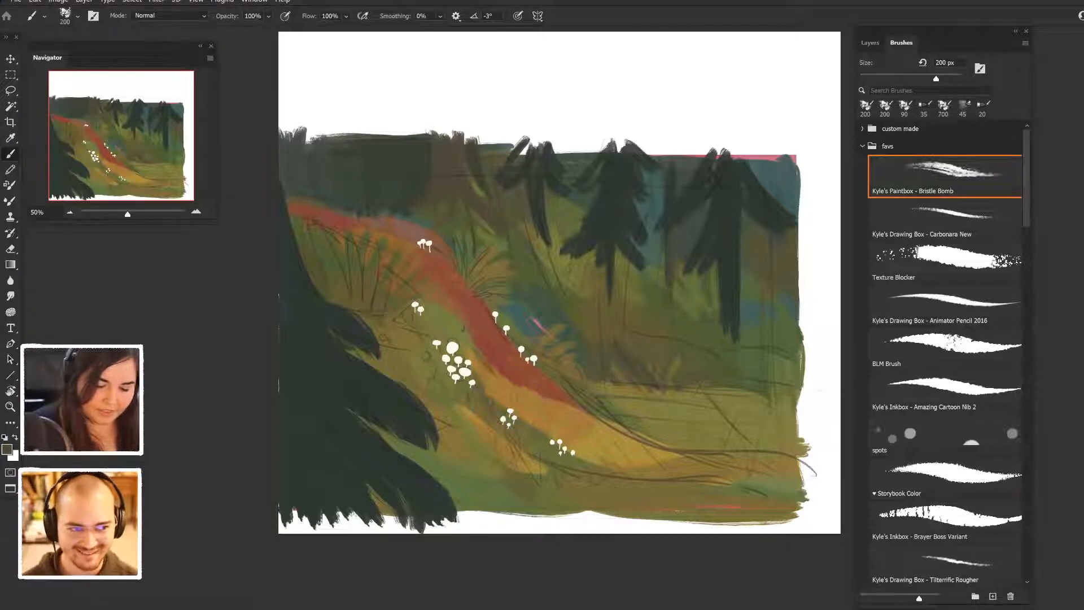
- Repaint the rightmost conifer's trunk in brown and touch up the dark branches around its top
{"action": "left_click_drag", "start_coordinate": [727, 242], "coordinate": [726, 324]}
{"action": "left_click_drag", "start_coordinate": [731, 249], "coordinate": [735, 326]}
{"action": "left_click_drag", "start_coordinate": [739, 271], "coordinate": [739, 335]}
{"action": "left_click_drag", "start_coordinate": [723, 224], "coordinate": [720, 283]}
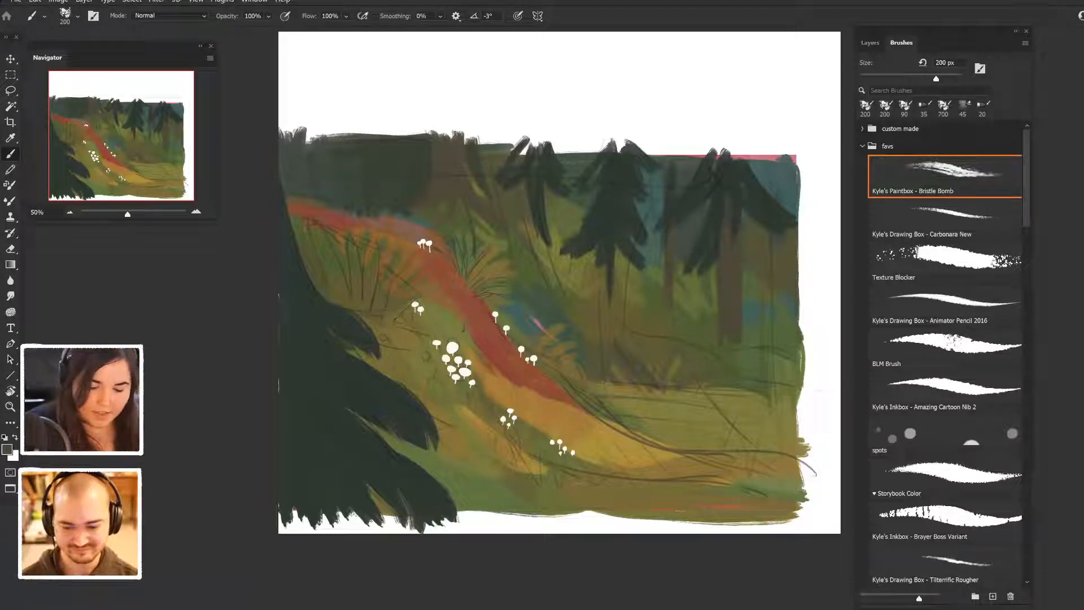
{"action": "left_click", "coordinate": [736, 228], "text": "alt"}
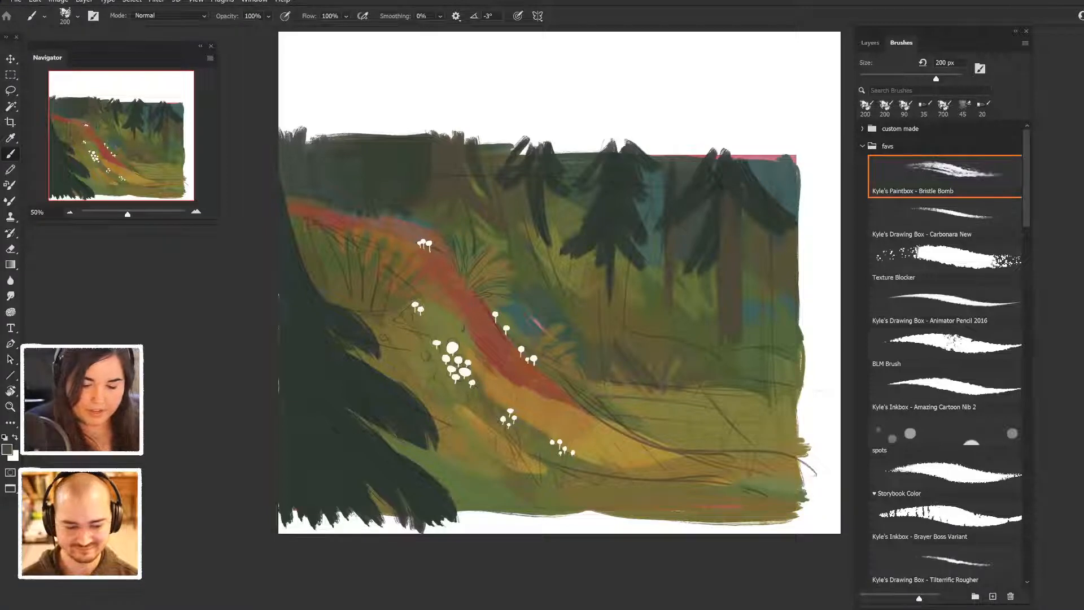
{"action": "left_click", "coordinate": [715, 240], "text": "alt"}
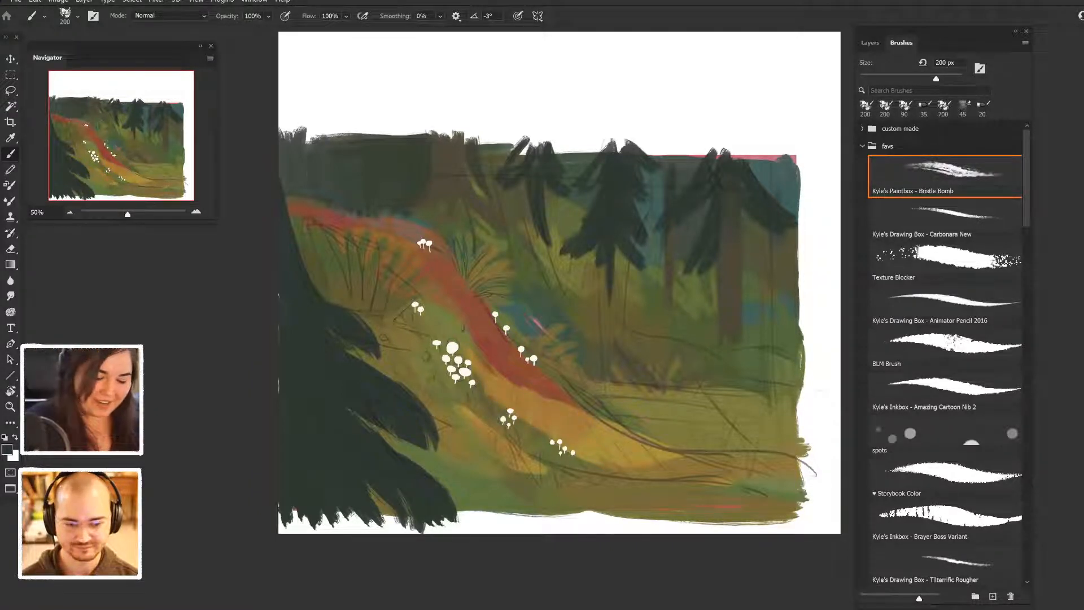
- Refine the rightmost conifer's outer branches, painting muted blue background around them up to the painting's edge
{"action": "left_click", "coordinate": [759, 229], "text": "alt"}
{"action": "left_click", "coordinate": [783, 206], "text": "alt"}
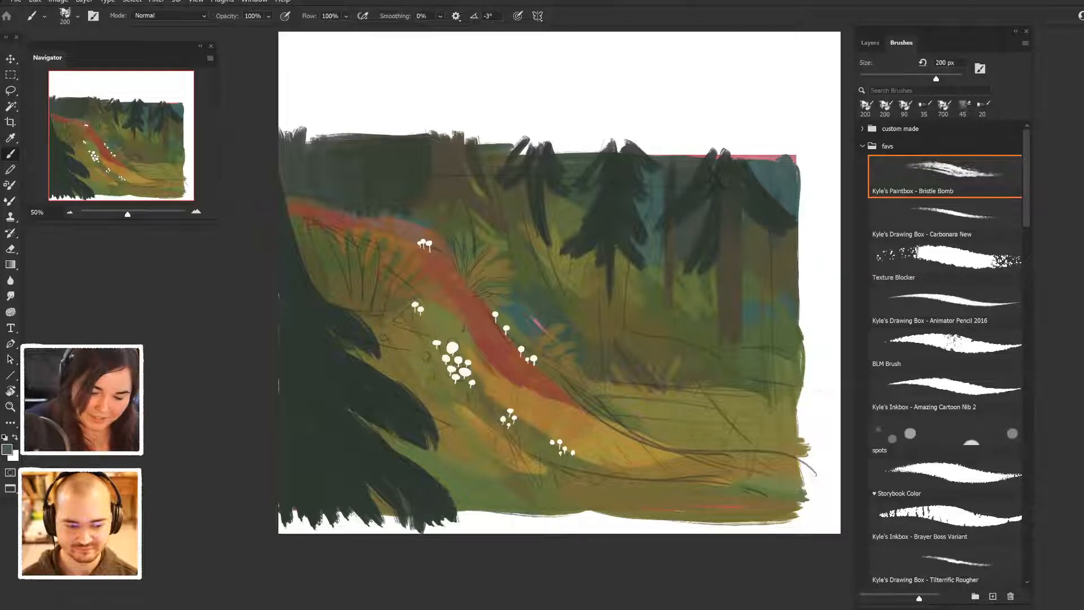
{"action": "mouse_move", "coordinate": [777, 180]}
{"action": "left_mouse_down"}
{"action": "mouse_move", "coordinate": [799, 205]}
{"action": "mouse_move", "coordinate": [802, 187]}
{"action": "left_mouse_up"}
{"action": "left_click_drag", "start_coordinate": [777, 170], "coordinate": [795, 159]}
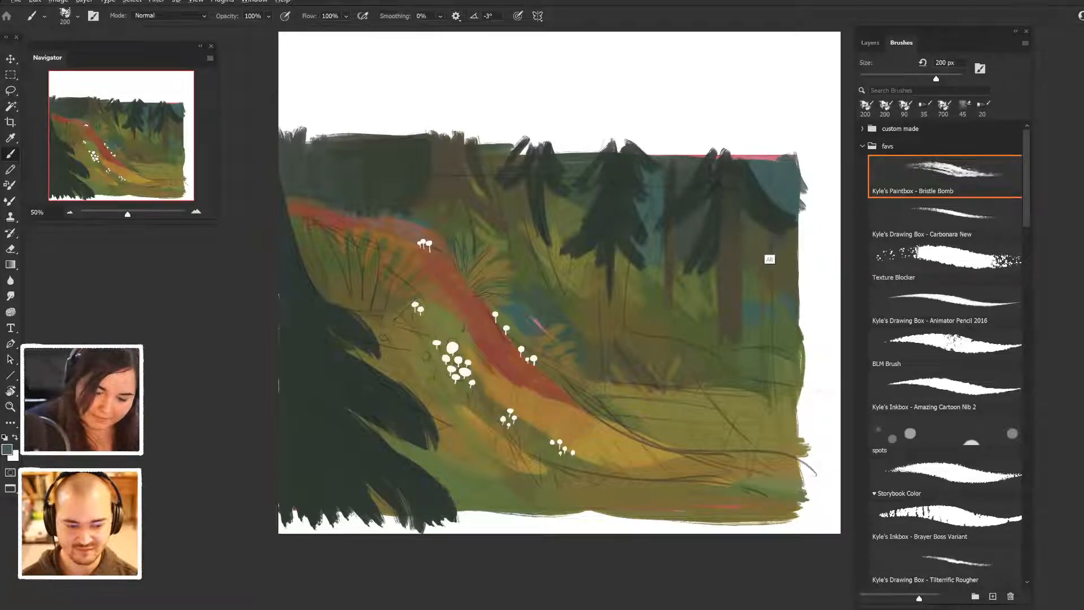
{"action": "left_click", "coordinate": [782, 213], "text": "alt"}
{"action": "left_click_drag", "start_coordinate": [761, 228], "coordinate": [784, 237]}
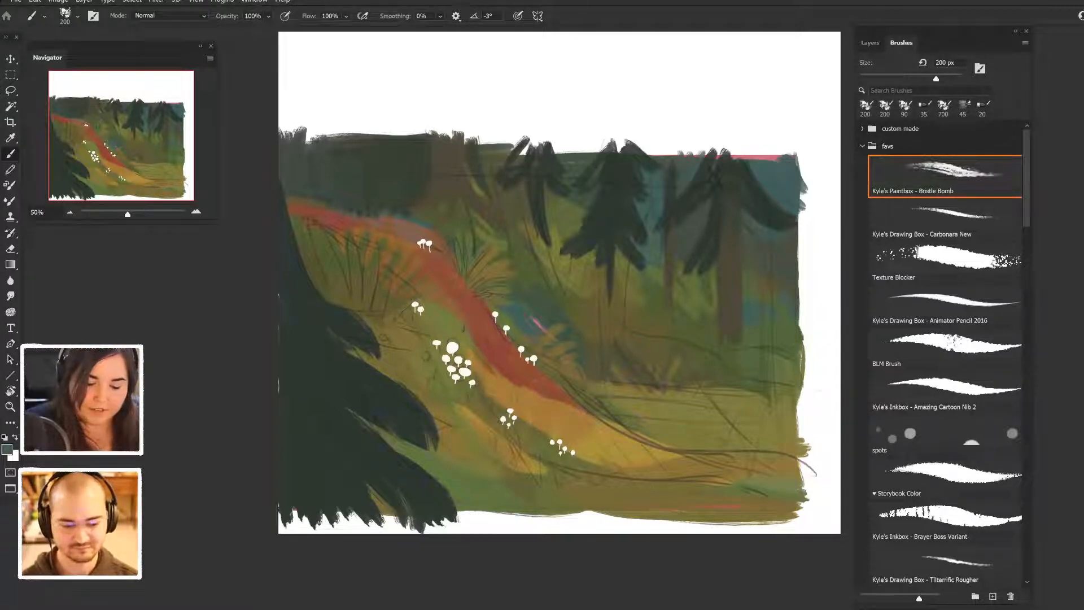
- Add dark upper branches to the thin conifer and repaint the trunks of the two conifers left of it in brown
{"action": "left_click", "coordinate": [698, 217], "text": "alt"}
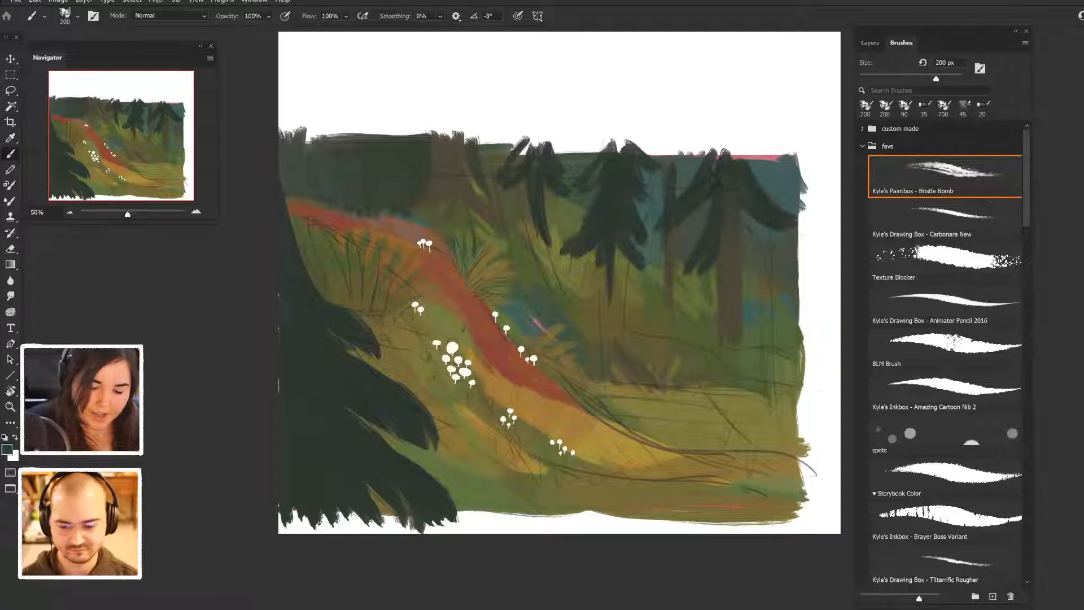
{"action": "left_click_drag", "start_coordinate": [663, 182], "coordinate": [655, 211]}
{"action": "mouse_move", "coordinate": [679, 155]}
{"action": "left_mouse_down"}
{"action": "mouse_move", "coordinate": [686, 183]}
{"action": "mouse_move", "coordinate": [649, 182]}
{"action": "mouse_move", "coordinate": [683, 155]}
{"action": "mouse_move", "coordinate": [700, 166]}
{"action": "mouse_move", "coordinate": [694, 157]}
{"action": "mouse_move", "coordinate": [690, 169]}
{"action": "left_mouse_up"}
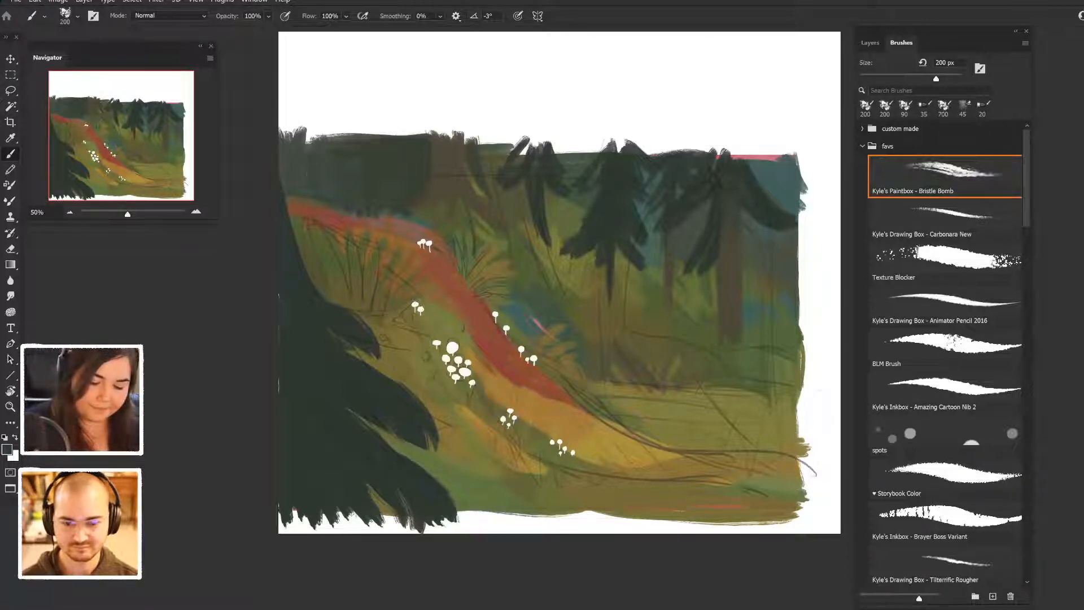
{"action": "left_click_drag", "start_coordinate": [609, 254], "coordinate": [611, 310]}
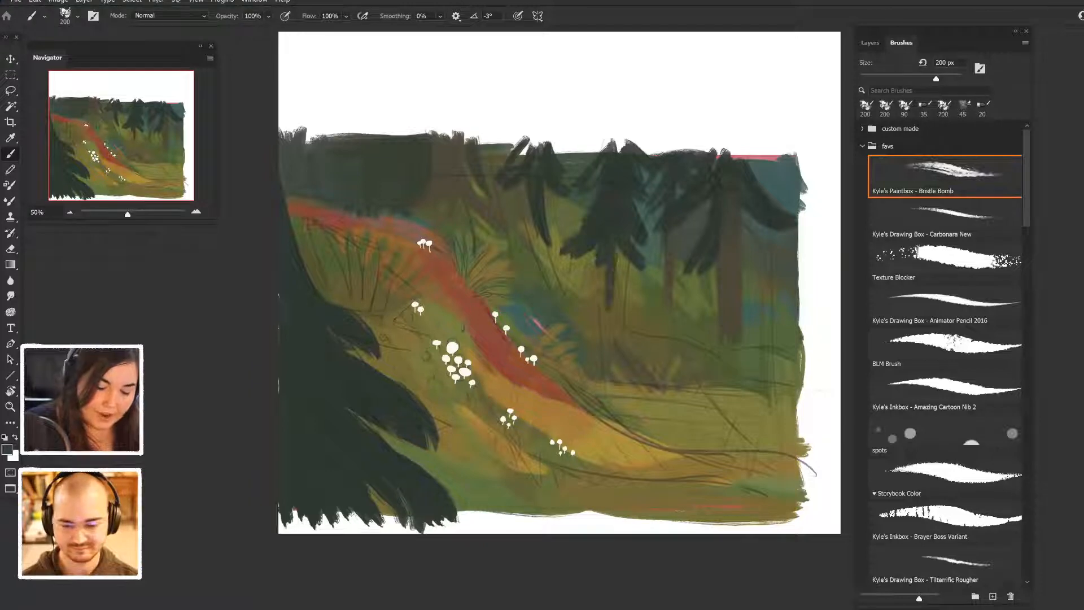
{"action": "left_click_drag", "start_coordinate": [530, 201], "coordinate": [539, 243]}
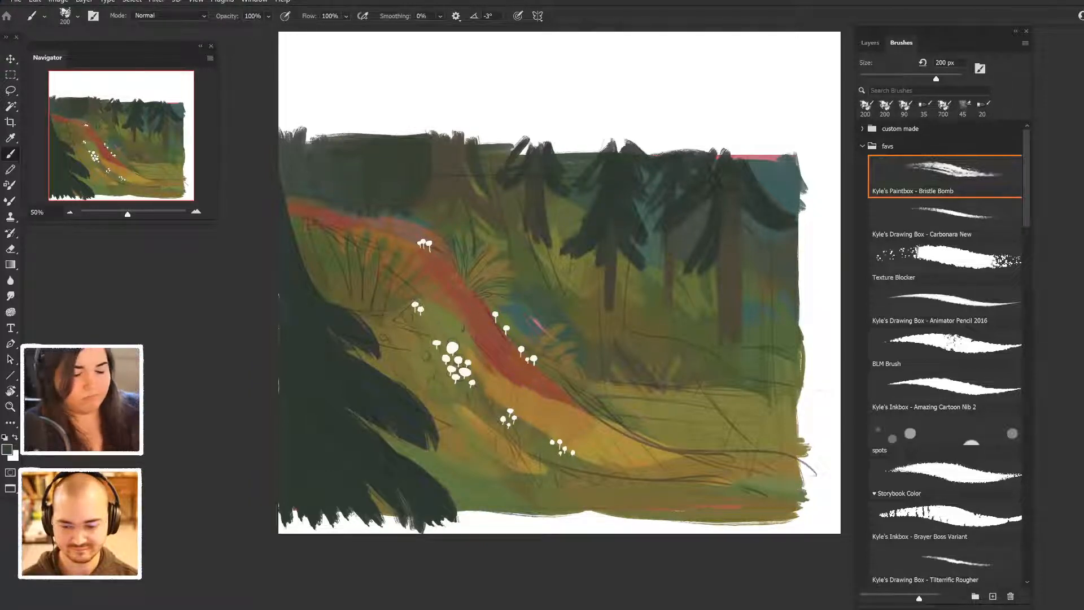
- Add dark branches around the large brown trunk beyond the path and darken the background between it and the neighbouring conifer
{"action": "left_click", "coordinate": [506, 228], "text": "alt"}
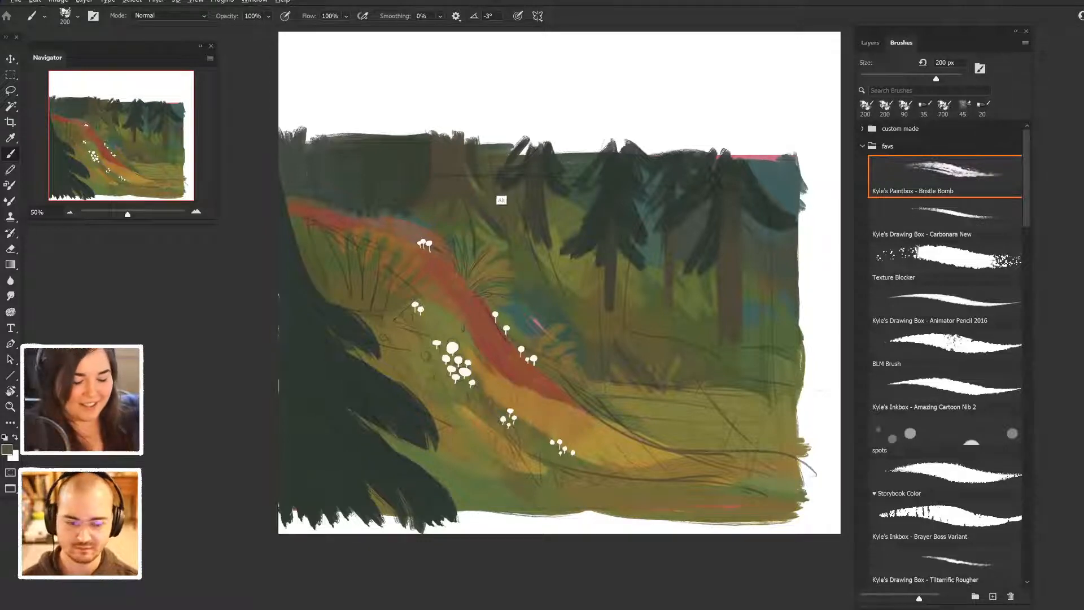
{"action": "left_click_drag", "start_coordinate": [479, 143], "coordinate": [510, 148]}
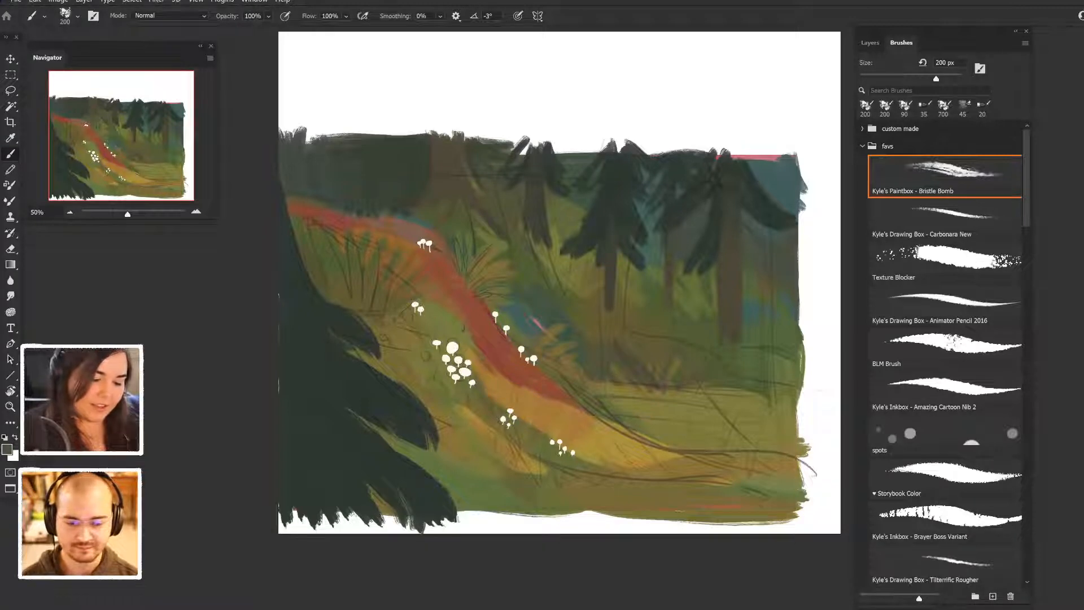
{"action": "left_click_drag", "start_coordinate": [454, 131], "coordinate": [454, 140]}
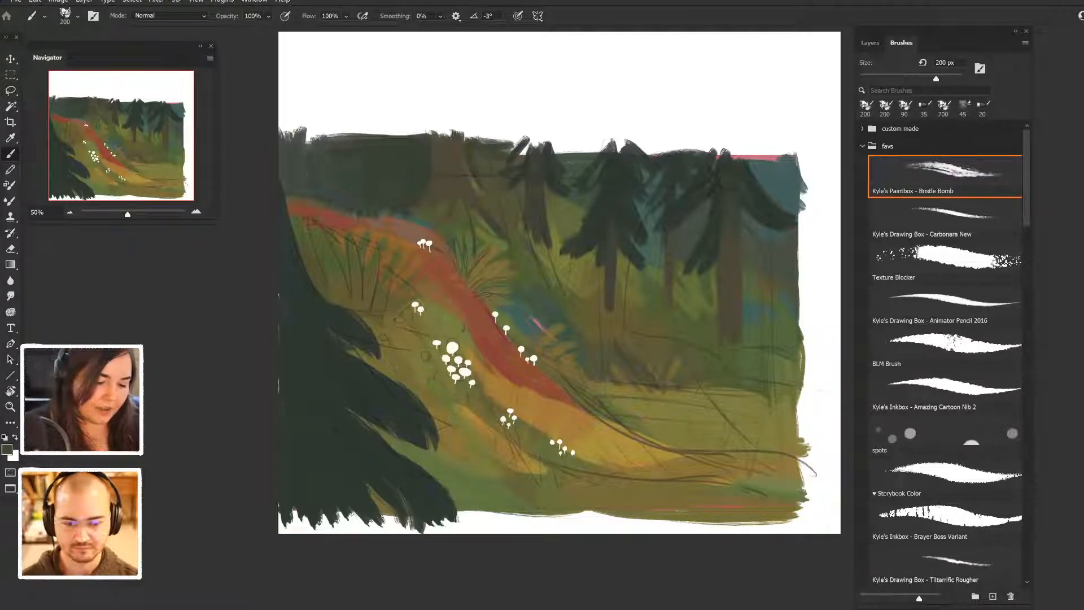
{"action": "left_click_drag", "start_coordinate": [473, 181], "coordinate": [489, 189]}
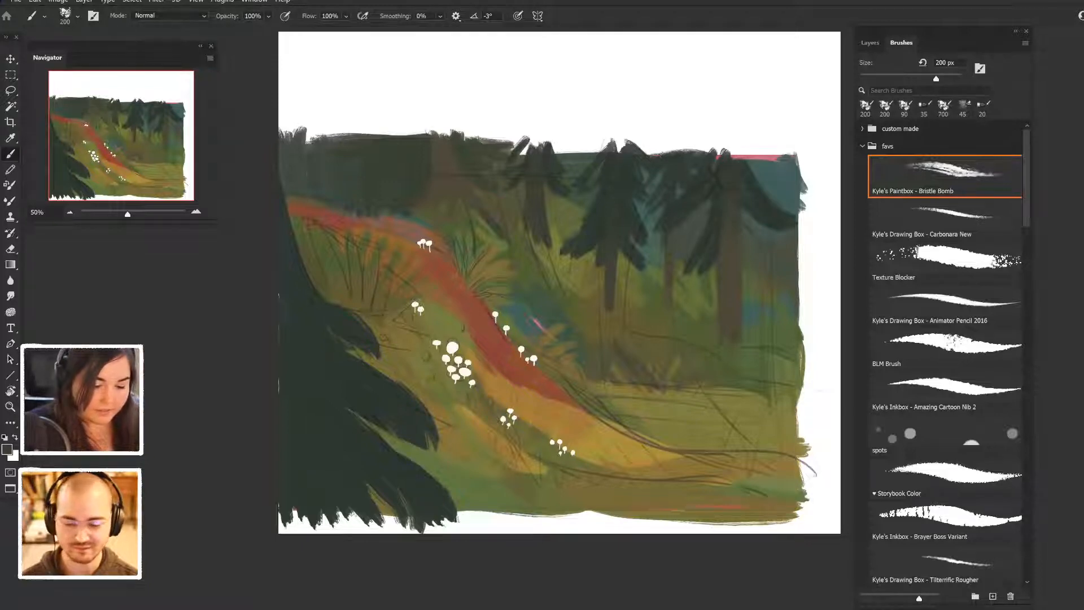
- Paint green and muted blue-green grass strokes on the slope beneath the small conifer beside the large brown trunk
{"action": "left_click", "coordinate": [550, 281], "text": "alt"}
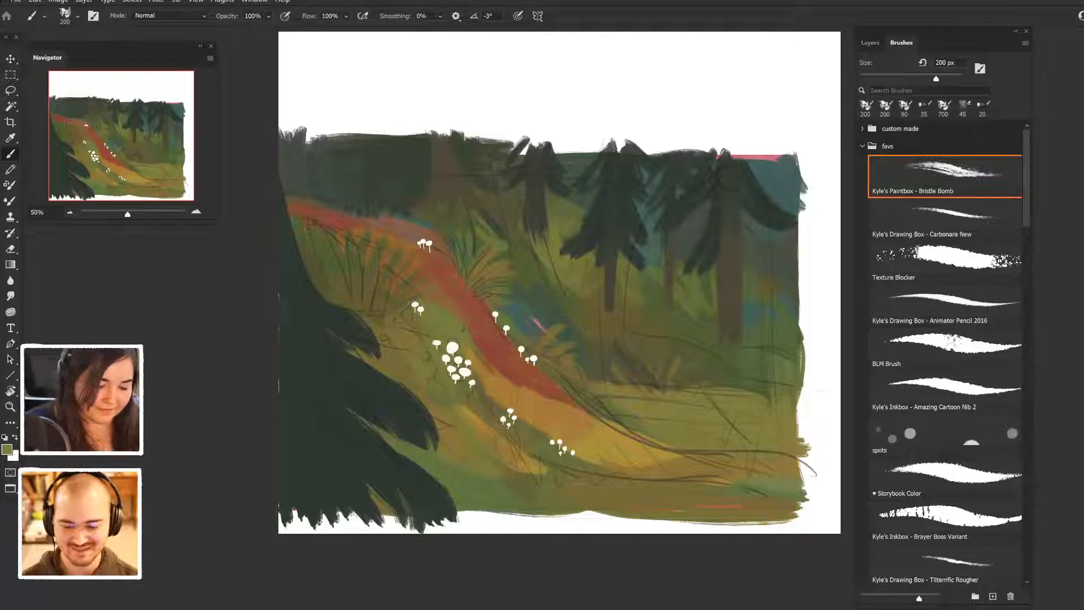
{"action": "left_click", "coordinate": [508, 220], "text": "alt"}
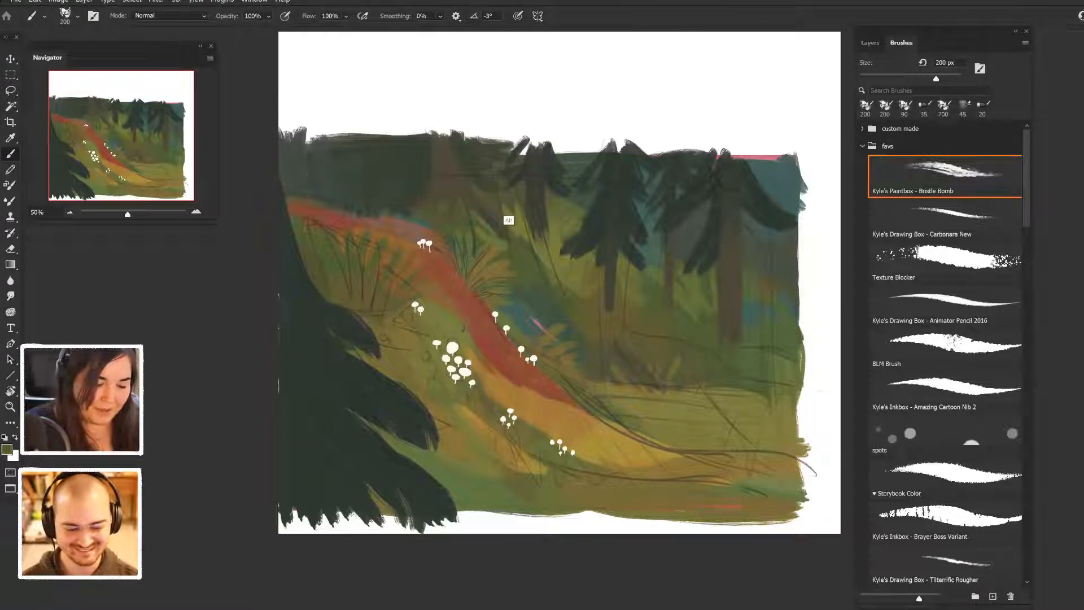
{"action": "left_click", "coordinate": [543, 277], "text": "alt"}
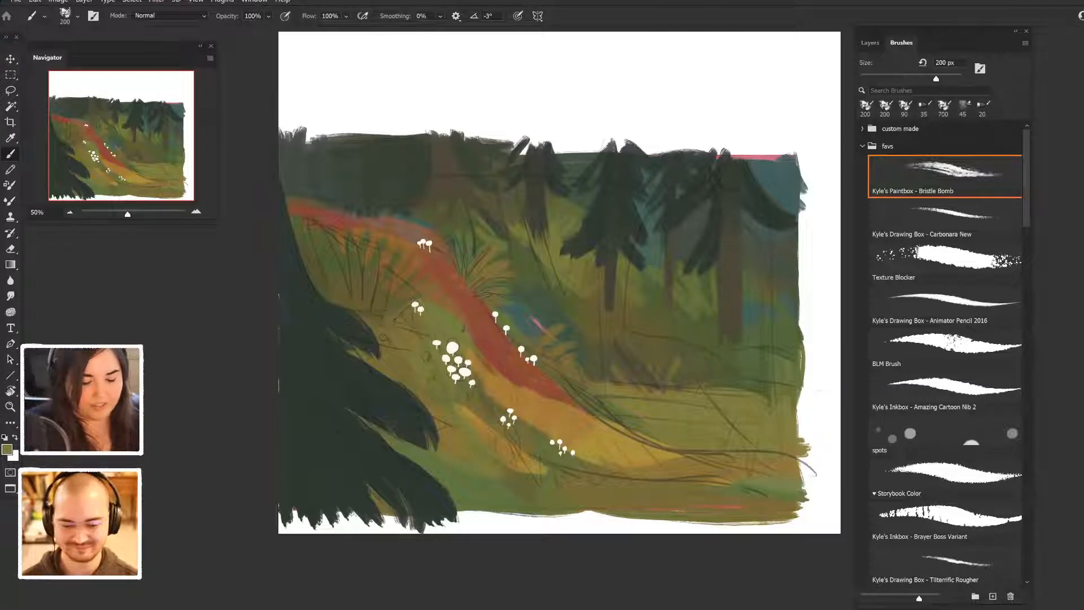
{"action": "left_click", "coordinate": [533, 271], "text": "alt"}
{"action": "left_click", "coordinate": [536, 253], "text": "alt"}
{"action": "mouse_move", "coordinate": [549, 257]}
{"action": "left_mouse_down"}
{"action": "mouse_move", "coordinate": [555, 281]}
{"action": "mouse_move", "coordinate": [575, 290]}
{"action": "mouse_move", "coordinate": [582, 279]}
{"action": "mouse_move", "coordinate": [593, 299]}
{"action": "left_mouse_up"}
{"action": "left_click", "coordinate": [556, 259], "text": "alt"}
{"action": "left_click_drag", "start_coordinate": [588, 283], "coordinate": [597, 307]}
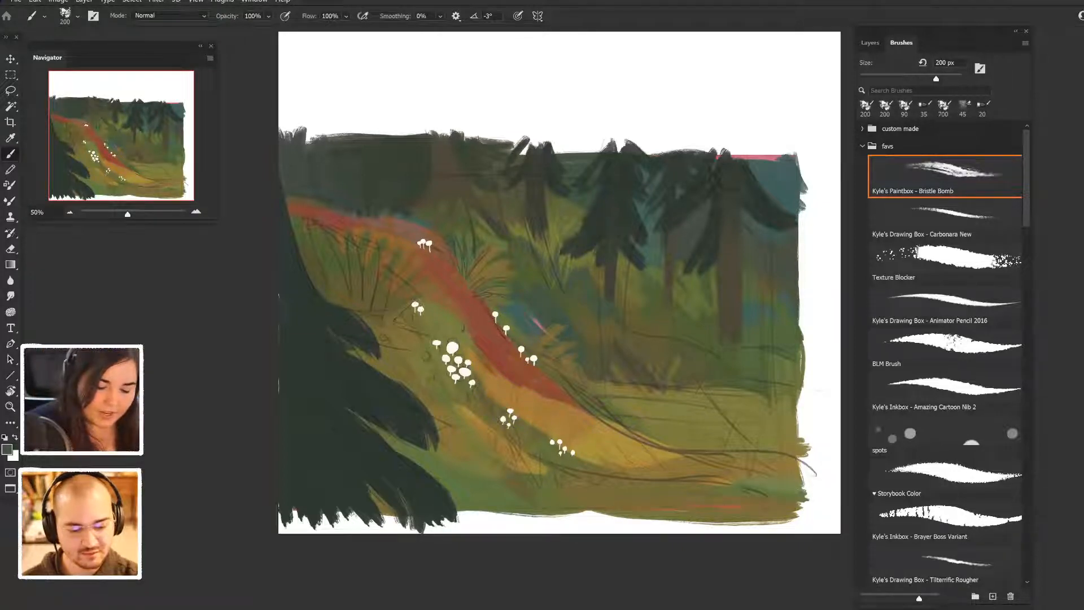
- Extend the grass and bluish undergrowth strokes along the ground between the conifer trunks on the painting's right side
{"action": "left_click", "coordinate": [605, 330], "text": "alt"}
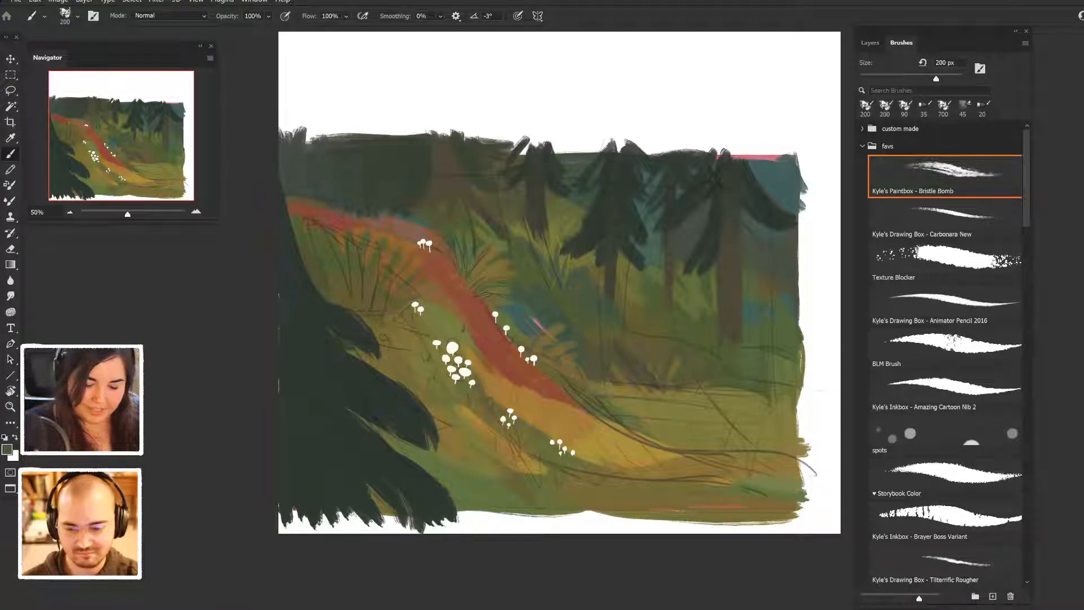
{"action": "left_click", "coordinate": [664, 350], "text": "alt"}
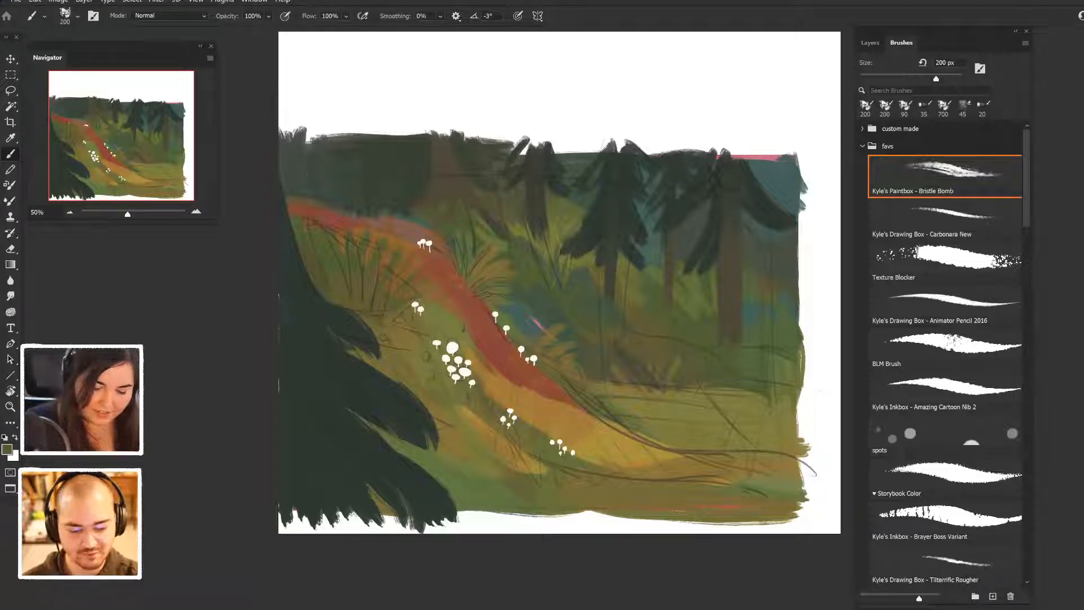
{"action": "left_click", "coordinate": [650, 302], "text": "alt"}
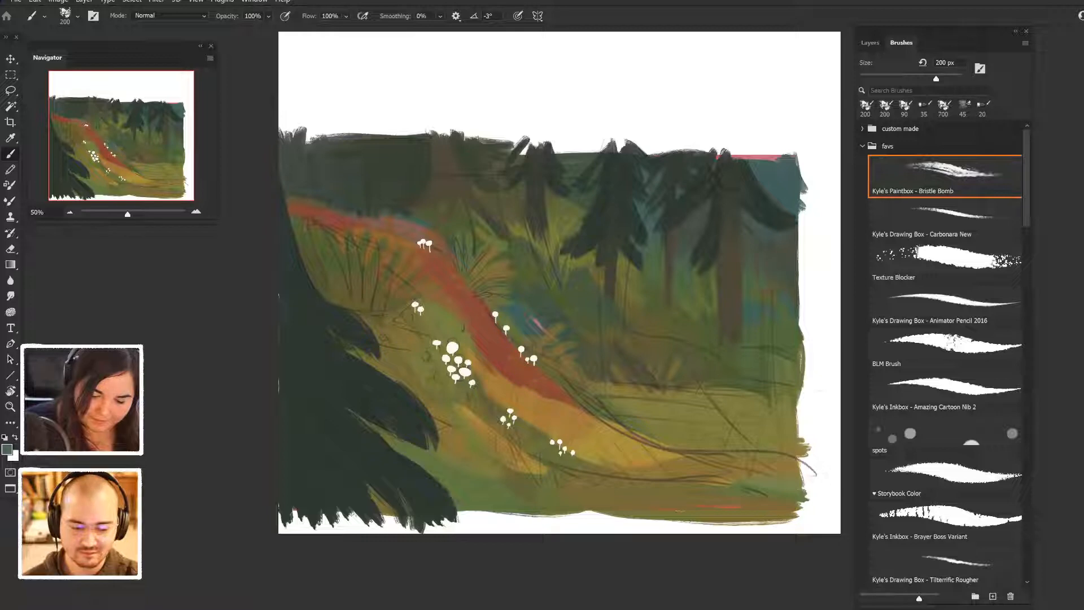
{"action": "left_click", "coordinate": [767, 323], "text": "alt"}
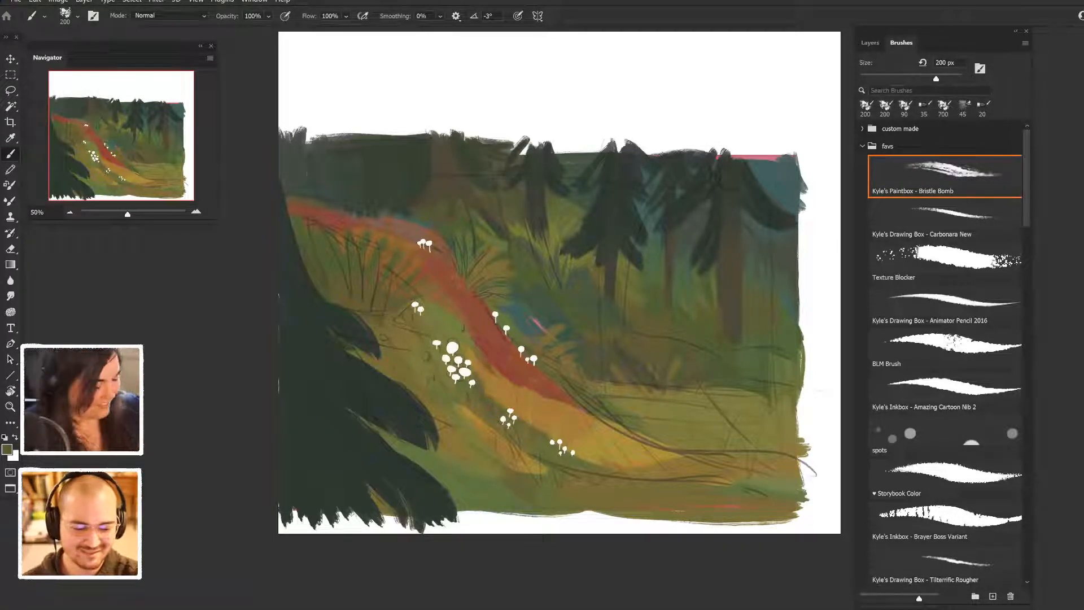
- Hide the line sketch on Layer 2 and delete Layer 5
{"action": "key", "text": "ctrl+plus"}
{"action": "mouse_move", "coordinate": [767, 447]}
{"action": "left_mouse_down"}
{"action": "mouse_move", "coordinate": [770, 425]}
{"action": "mouse_move", "coordinate": [769, 440]}
{"action": "left_mouse_up"}
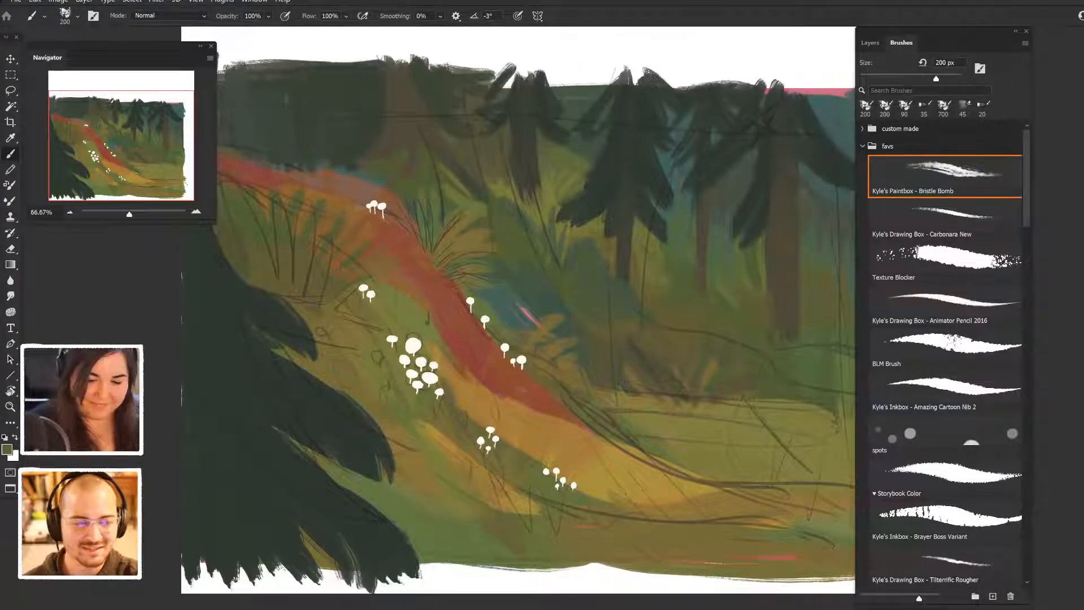
{"action": "left_click", "coordinate": [871, 43]}
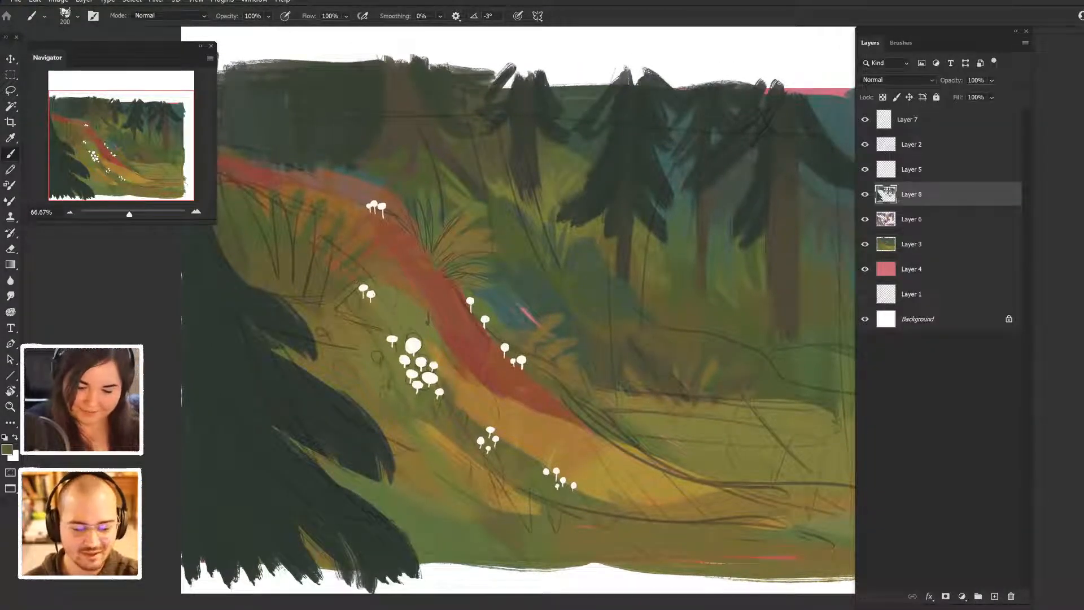
{"action": "left_click", "coordinate": [926, 145]}
{"action": "left_click", "coordinate": [865, 144]}
{"action": "left_click", "coordinate": [865, 145]}
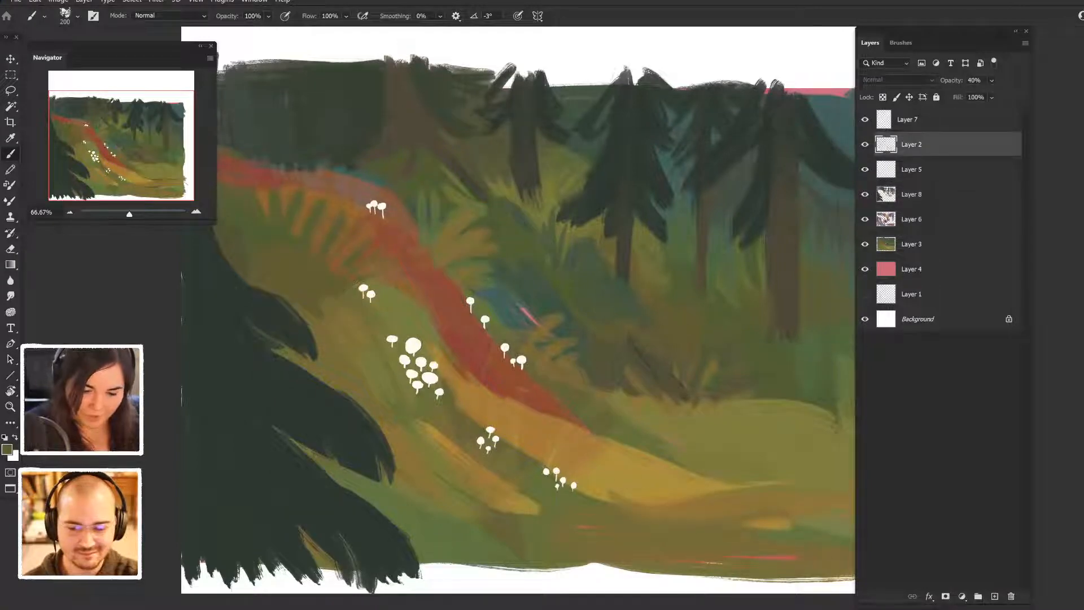
{"action": "left_click", "coordinate": [865, 144]}
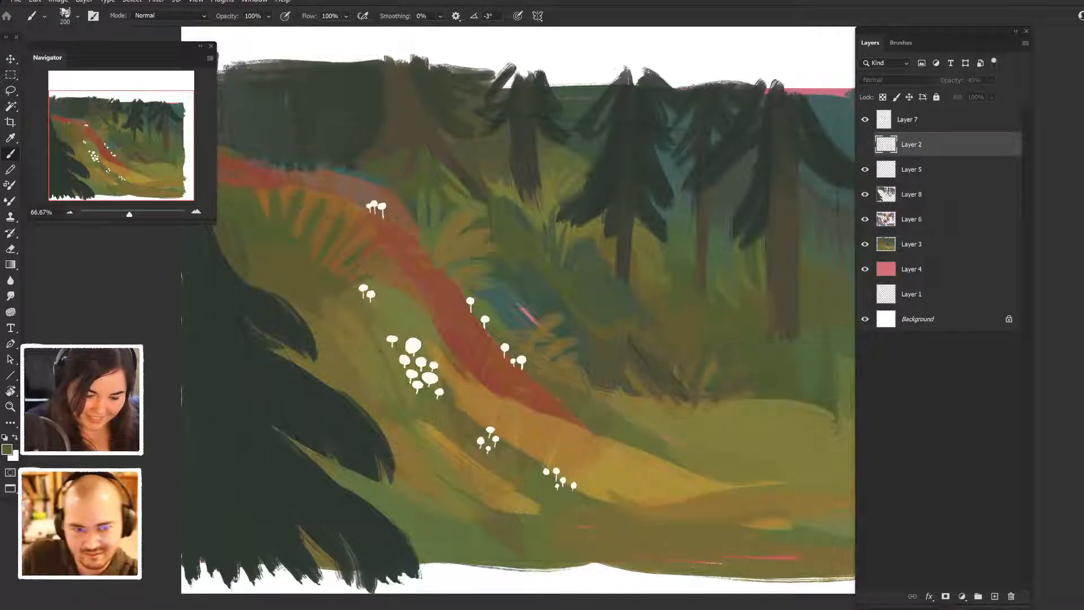
{"action": "left_click", "coordinate": [926, 170]}
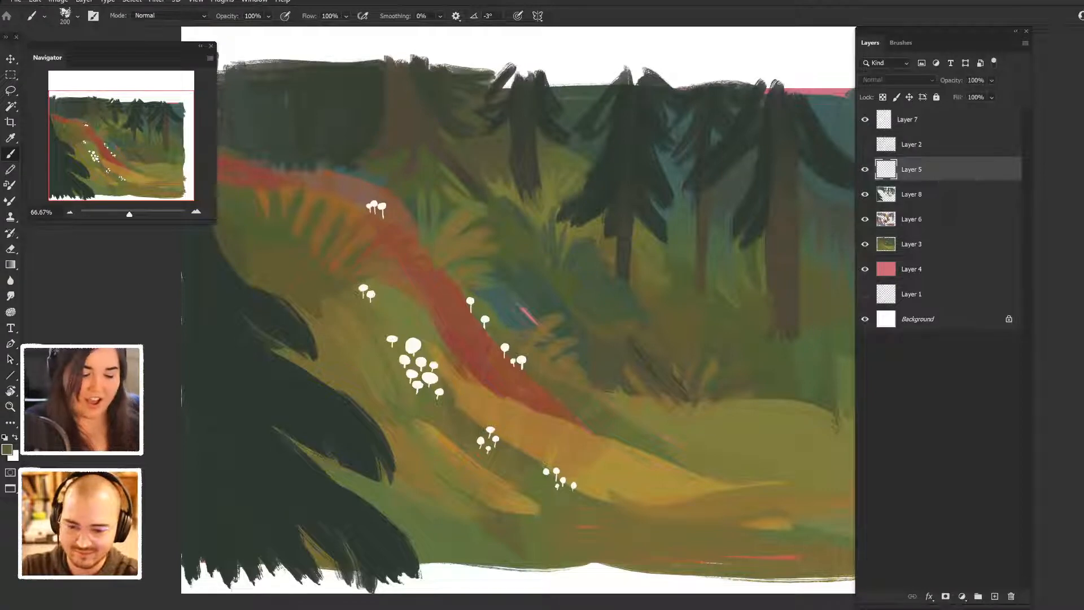
{"action": "key", "text": "Delete"}
- On Layer 8, paint a dark green tuft of fanned grass blades along the foreground's lower edge, below the yellow path
{"action": "left_click", "coordinate": [926, 120]}
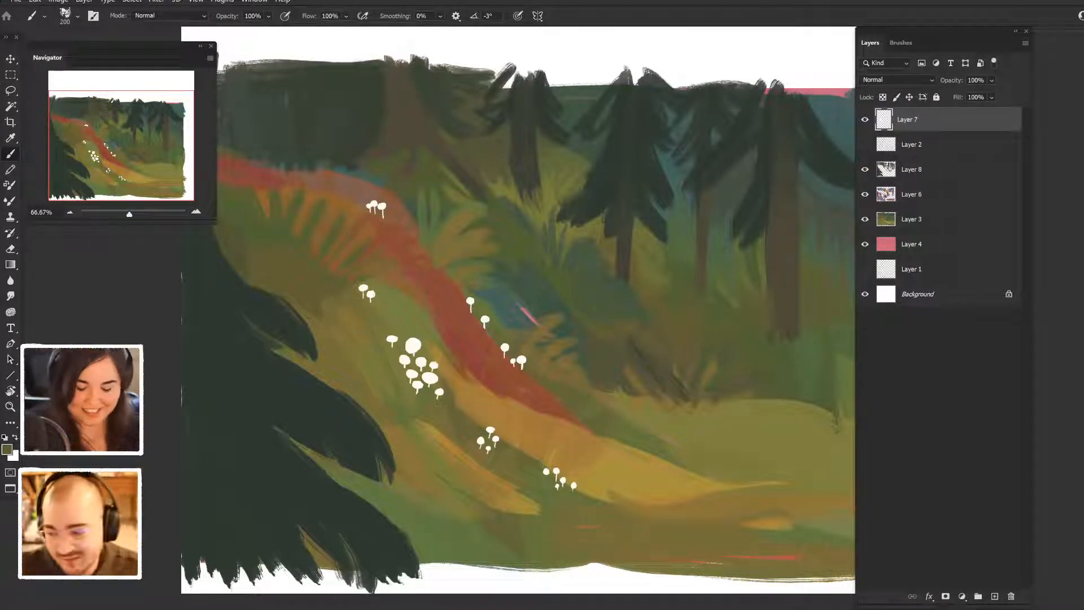
{"action": "left_click", "coordinate": [926, 169]}
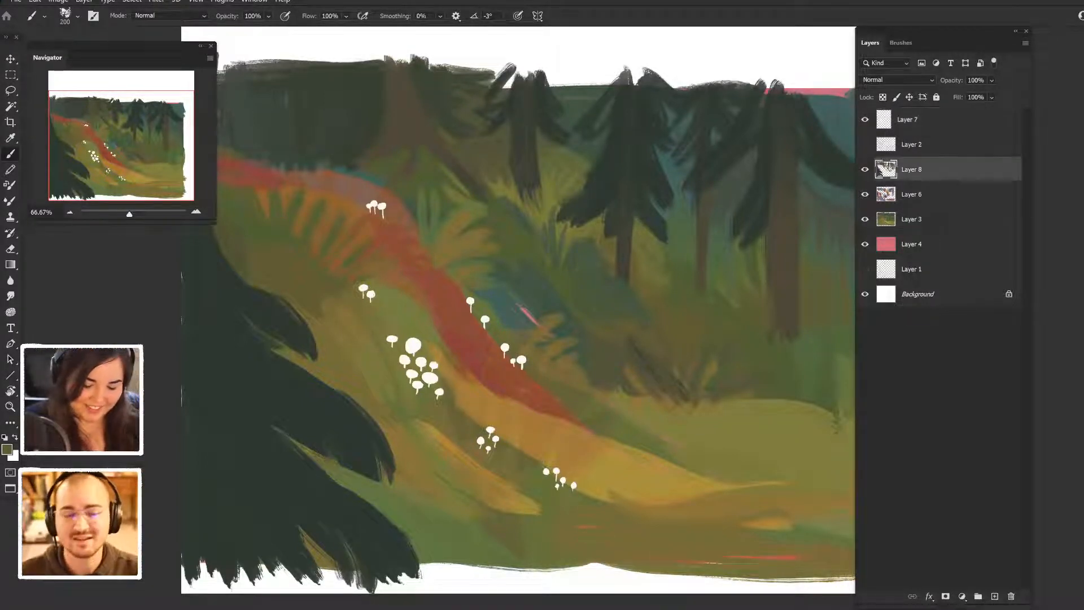
{"action": "left_click_drag", "start_coordinate": [650, 490], "coordinate": [659, 515]}
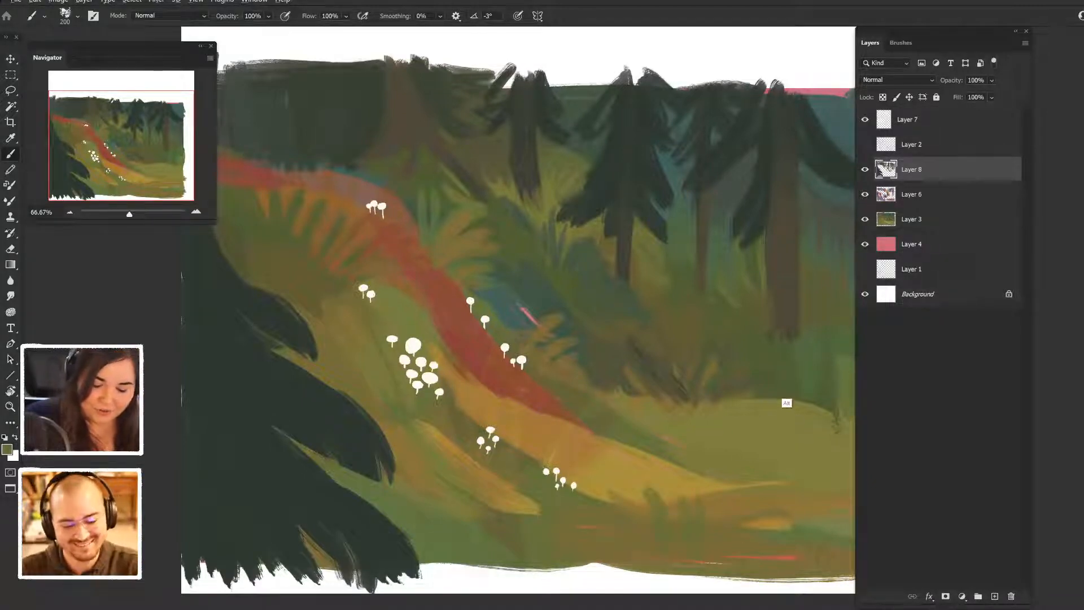
{"action": "mouse_move", "coordinate": [656, 501]}
{"action": "left_mouse_down"}
{"action": "mouse_move", "coordinate": [668, 564]}
{"action": "mouse_move", "coordinate": [655, 528]}
{"action": "left_mouse_up"}
{"action": "key", "text": "ctrl+z"}
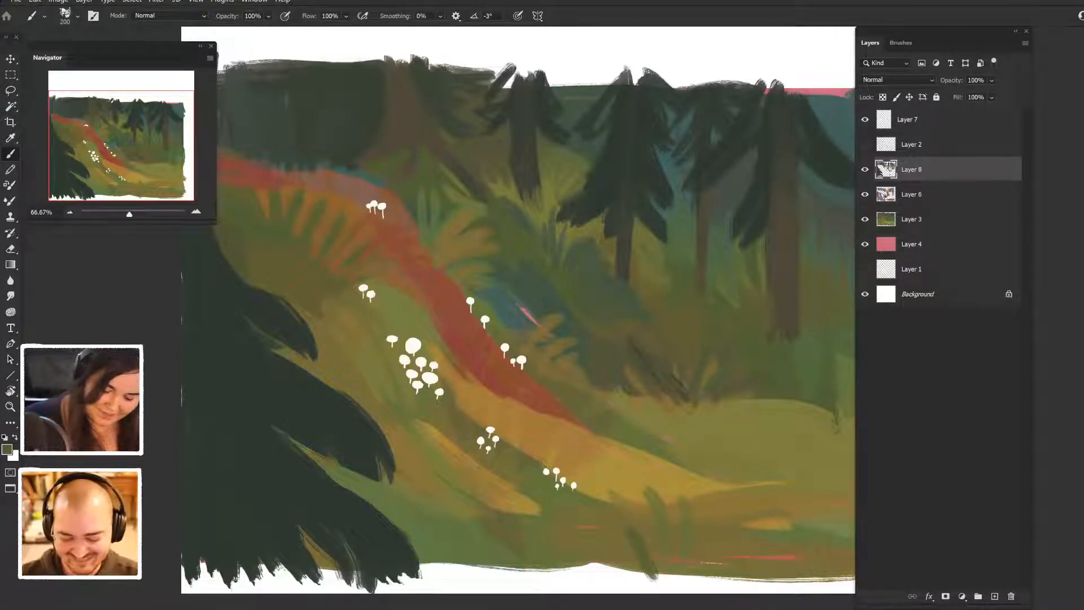
{"action": "left_click_drag", "start_coordinate": [664, 585], "coordinate": [683, 523]}
{"action": "mouse_move", "coordinate": [706, 586]}
{"action": "left_mouse_down"}
{"action": "mouse_move", "coordinate": [726, 520]}
{"action": "mouse_move", "coordinate": [742, 525]}
{"action": "mouse_move", "coordinate": [691, 495]}
{"action": "mouse_move", "coordinate": [702, 544]}
{"action": "mouse_move", "coordinate": [669, 530]}
{"action": "left_mouse_up"}
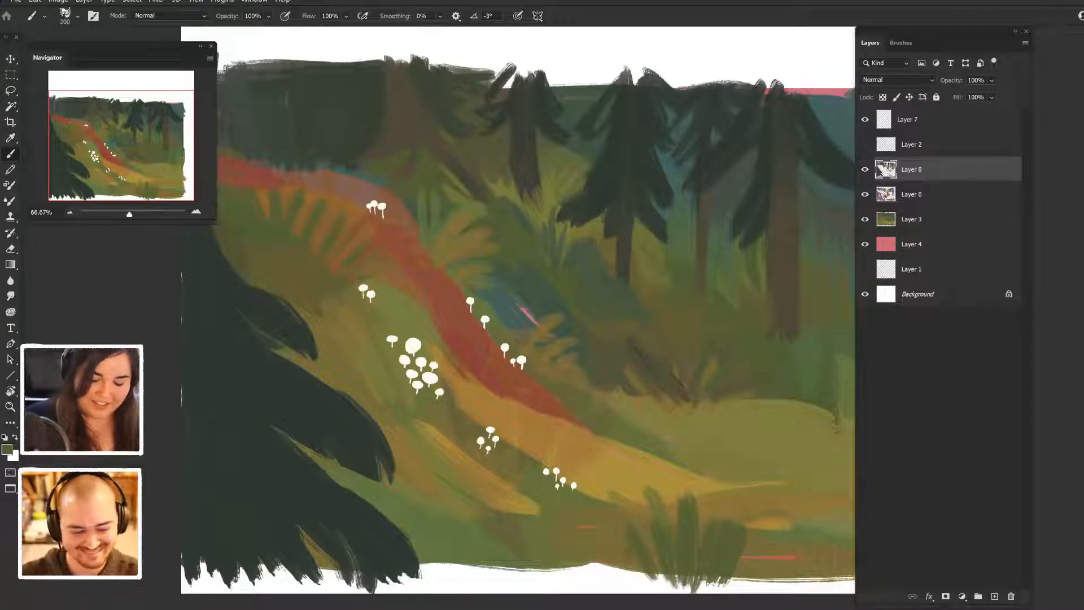
{"action": "left_click_drag", "start_coordinate": [633, 587], "coordinate": [627, 549]}
{"action": "mouse_move", "coordinate": [734, 585]}
{"action": "left_mouse_down"}
{"action": "mouse_move", "coordinate": [744, 546]}
{"action": "mouse_move", "coordinate": [774, 556]}
{"action": "left_mouse_up"}
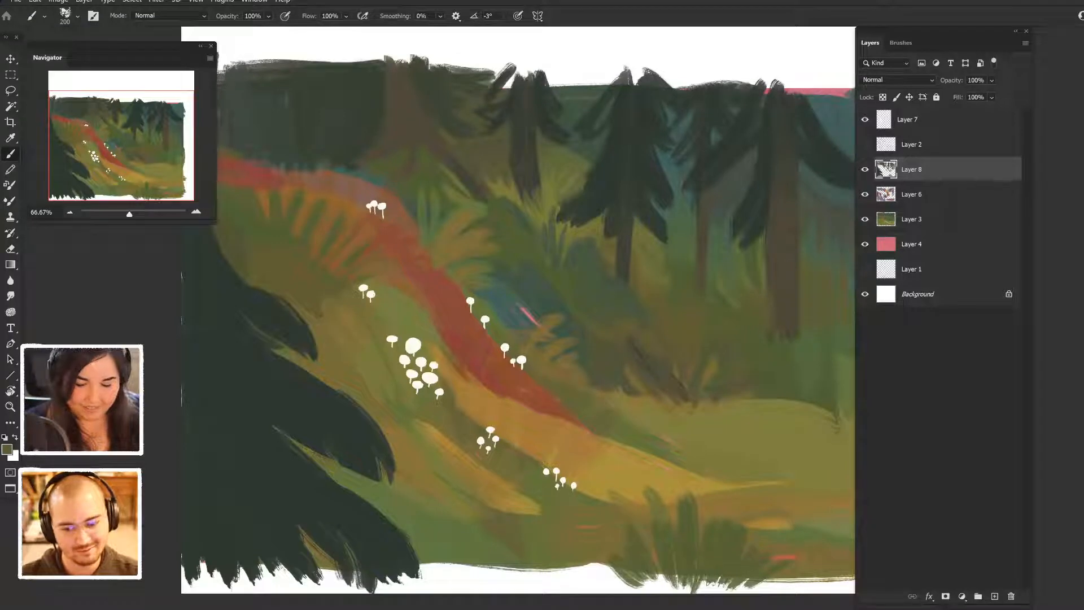
- Sample the dark foreground foliage colour and paint overlapping conifer branches reaching in from the painting's lower-right corner
{"action": "left_click_drag", "start_coordinate": [542, 327], "coordinate": [492, 338]}
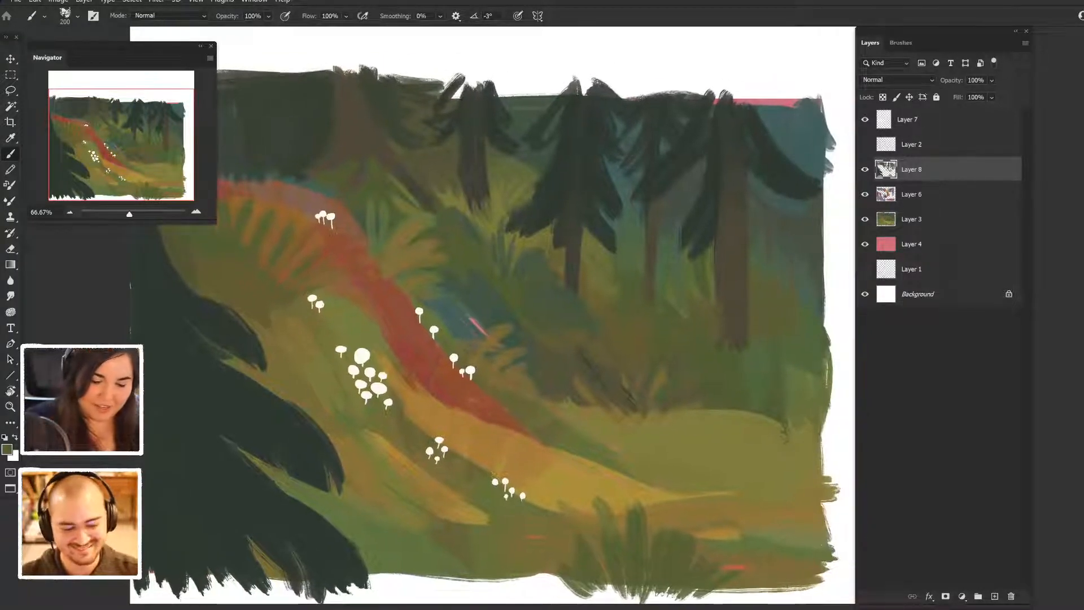
{"action": "left_click", "coordinate": [297, 473], "text": "alt"}
{"action": "left_click_drag", "start_coordinate": [836, 419], "coordinate": [747, 531]}
{"action": "left_click_drag", "start_coordinate": [815, 498], "coordinate": [736, 556]}
{"action": "mouse_move", "coordinate": [846, 455]}
{"action": "left_mouse_down"}
{"action": "mouse_move", "coordinate": [765, 545]}
{"action": "mouse_move", "coordinate": [773, 525]}
{"action": "left_mouse_up"}
{"action": "left_click_drag", "start_coordinate": [847, 415], "coordinate": [808, 503]}
{"action": "left_click_drag", "start_coordinate": [850, 438], "coordinate": [829, 483]}
{"action": "mouse_move", "coordinate": [772, 524]}
{"action": "left_mouse_down"}
{"action": "mouse_move", "coordinate": [735, 556]}
{"action": "mouse_move", "coordinate": [805, 480]}
{"action": "mouse_move", "coordinate": [847, 404]}
{"action": "mouse_move", "coordinate": [790, 471]}
{"action": "left_mouse_up"}
{"action": "left_click_drag", "start_coordinate": [844, 355], "coordinate": [793, 450]}
{"action": "left_click_drag", "start_coordinate": [840, 402], "coordinate": [770, 480]}
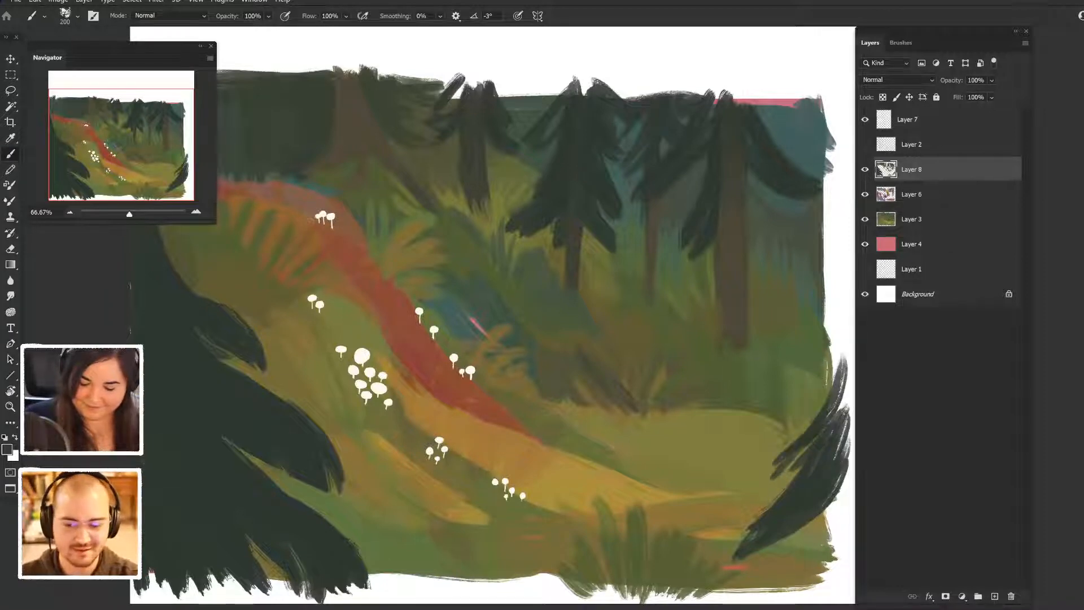
{"action": "left_click_drag", "start_coordinate": [850, 518], "coordinate": [785, 587]}
{"action": "left_click_drag", "start_coordinate": [840, 545], "coordinate": [778, 600]}
{"action": "left_click_drag", "start_coordinate": [849, 550], "coordinate": [801, 599]}
- Add a Color Balance adjustment layer above Layer 7 with Midtones at red +31, green -35 and blue +21
{"action": "mouse_move", "coordinate": [564, 339]}
{"action": "left_mouse_down"}
{"action": "mouse_move", "coordinate": [651, 355]}
{"action": "mouse_move", "coordinate": [581, 356]}
{"action": "mouse_move", "coordinate": [603, 350]}
{"action": "left_mouse_up"}
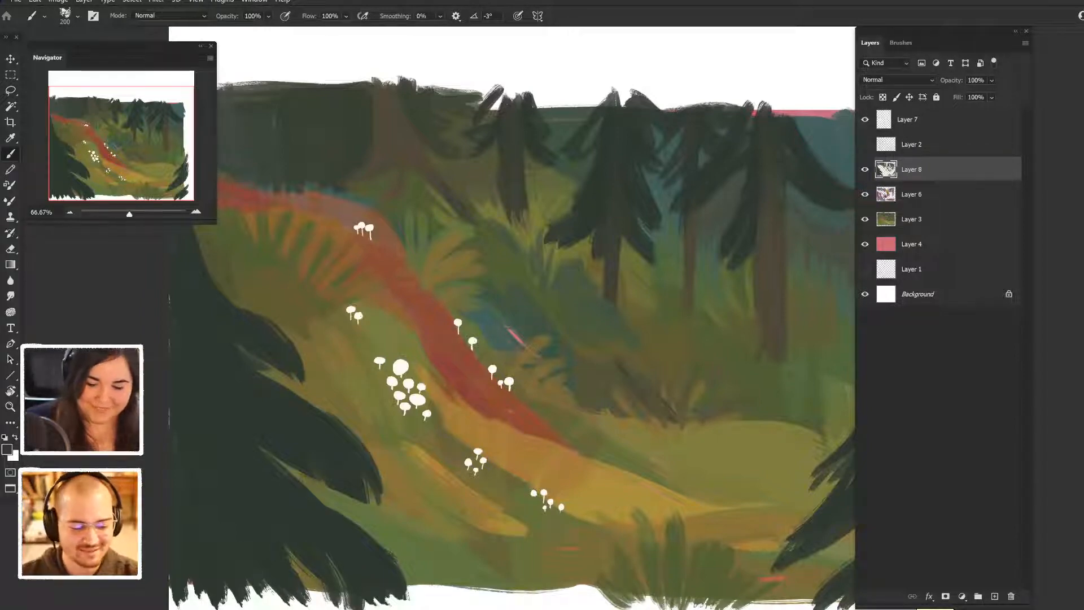
{"action": "left_click", "coordinate": [938, 119]}
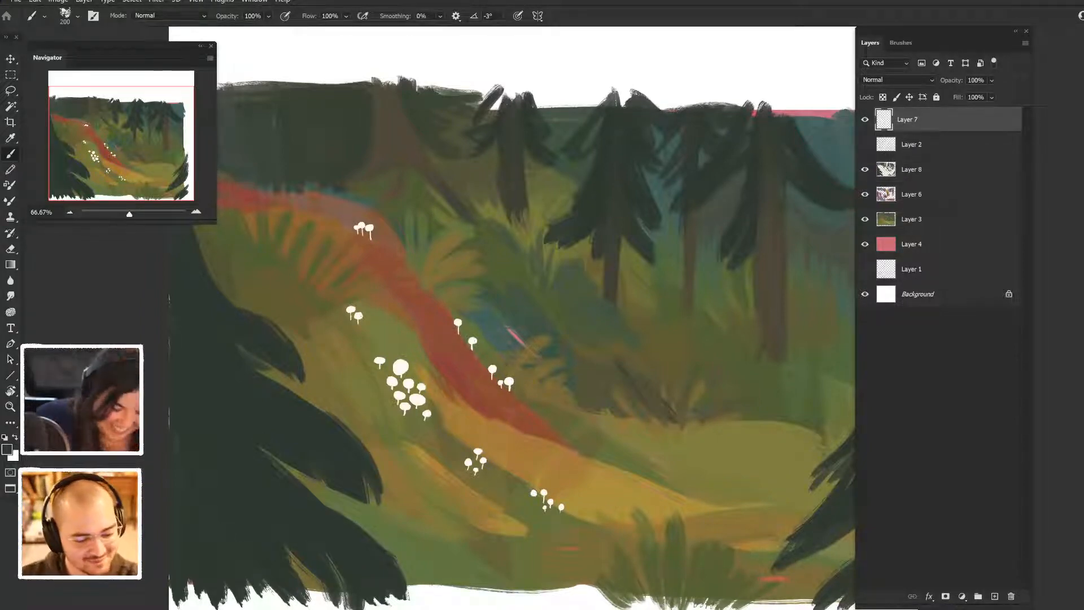
{"action": "left_click", "coordinate": [962, 597]}
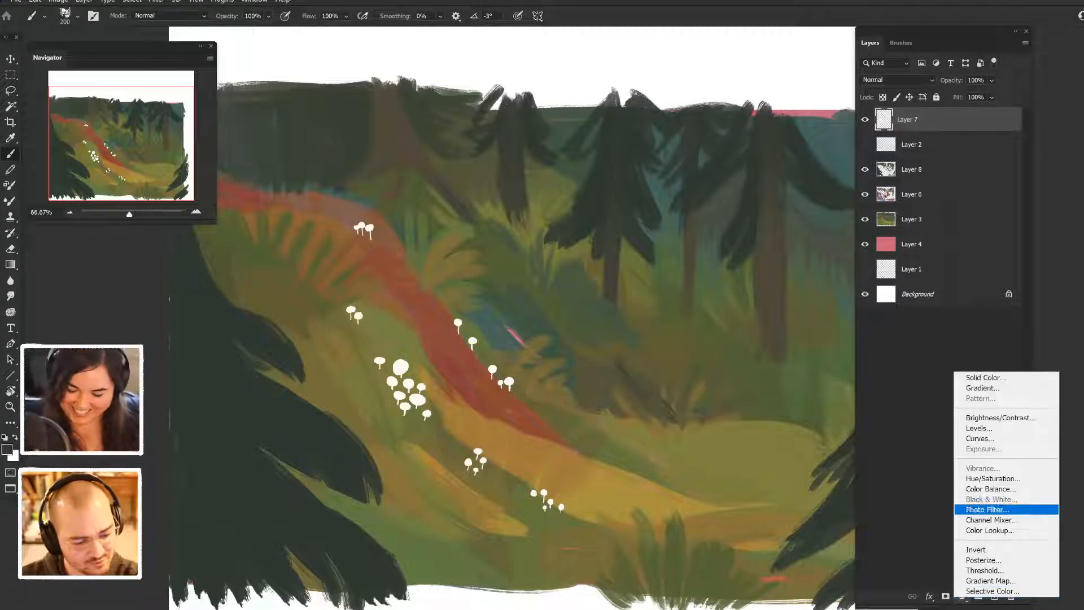
{"action": "left_click", "coordinate": [994, 479]}
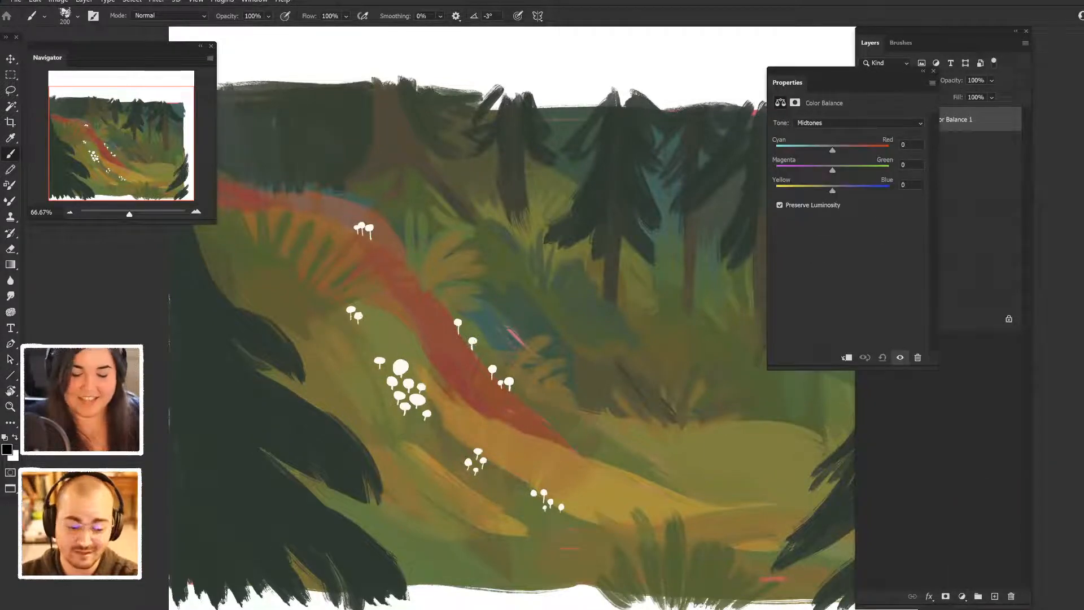
{"action": "mouse_move", "coordinate": [832, 150]}
{"action": "left_mouse_down"}
{"action": "mouse_move", "coordinate": [850, 151]}
{"action": "mouse_move", "coordinate": [833, 170]}
{"action": "mouse_move", "coordinate": [799, 170]}
{"action": "mouse_move", "coordinate": [833, 190]}
{"action": "mouse_move", "coordinate": [806, 190]}
{"action": "mouse_move", "coordinate": [844, 190]}
{"action": "left_mouse_up"}
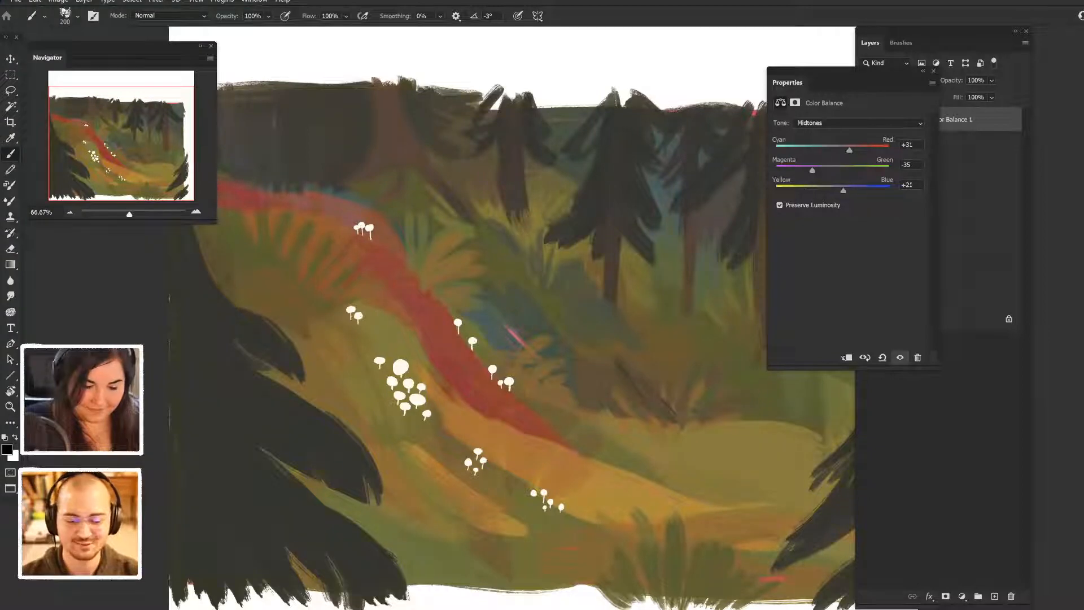
- Set the Color Balance Shadows to red +19, green +10 and blue +24
{"action": "left_click", "coordinate": [847, 123]}
{"action": "left_click", "coordinate": [824, 132]}
{"action": "mouse_move", "coordinate": [832, 150]}
{"action": "left_mouse_down"}
{"action": "mouse_move", "coordinate": [852, 150]}
{"action": "mouse_move", "coordinate": [818, 170]}
{"action": "mouse_move", "coordinate": [835, 170]}
{"action": "left_mouse_up"}
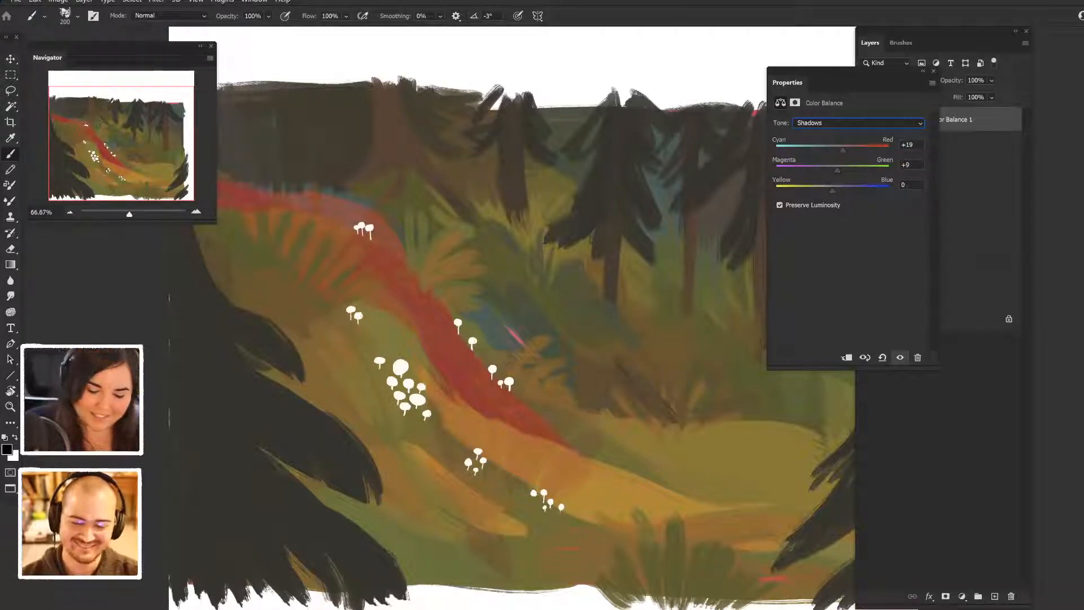
{"action": "mouse_move", "coordinate": [837, 170]}
{"action": "left_mouse_down"}
{"action": "mouse_move", "coordinate": [824, 170]}
{"action": "mouse_move", "coordinate": [838, 170]}
{"action": "mouse_move", "coordinate": [818, 190]}
{"action": "mouse_move", "coordinate": [844, 191]}
{"action": "left_mouse_up"}
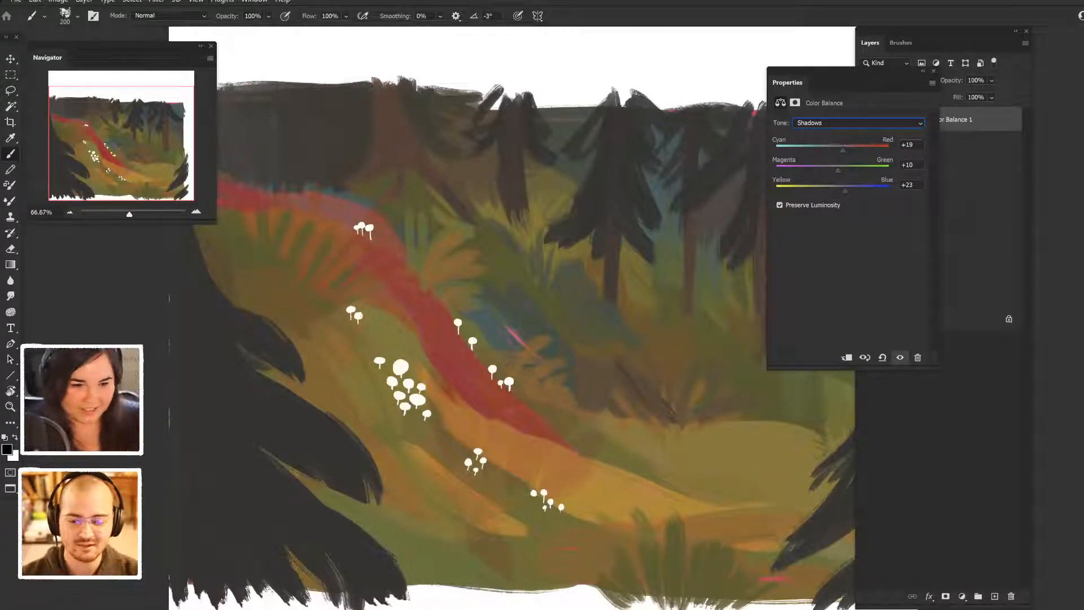
{"action": "left_click_drag", "start_coordinate": [845, 191], "coordinate": [829, 191]}
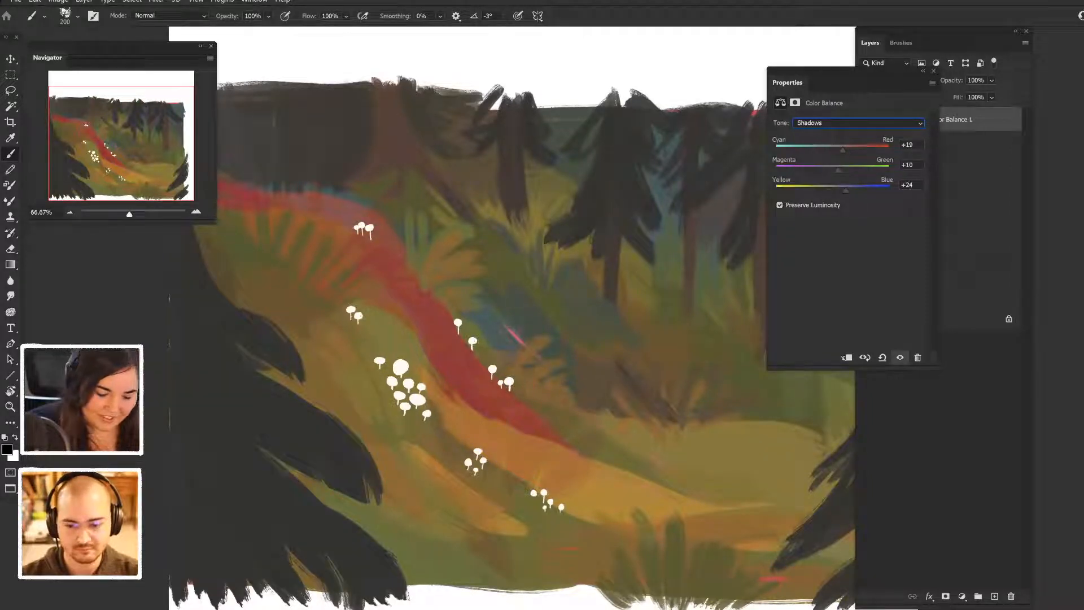
- Set the Color Balance Highlights to red +10 and green +5
{"action": "left_click", "coordinate": [859, 123]}
{"action": "left_click", "coordinate": [813, 151]}
{"action": "mouse_move", "coordinate": [832, 151]}
{"action": "left_mouse_down"}
{"action": "mouse_move", "coordinate": [819, 150]}
{"action": "mouse_move", "coordinate": [838, 150]}
{"action": "left_mouse_up"}
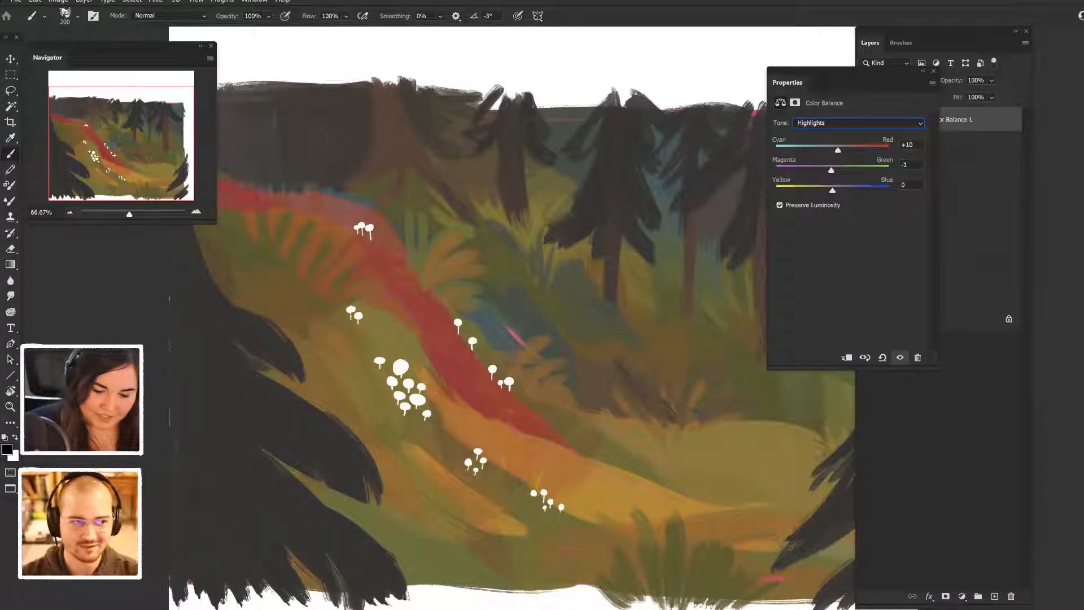
{"action": "left_click_drag", "start_coordinate": [831, 170], "coordinate": [837, 170]}
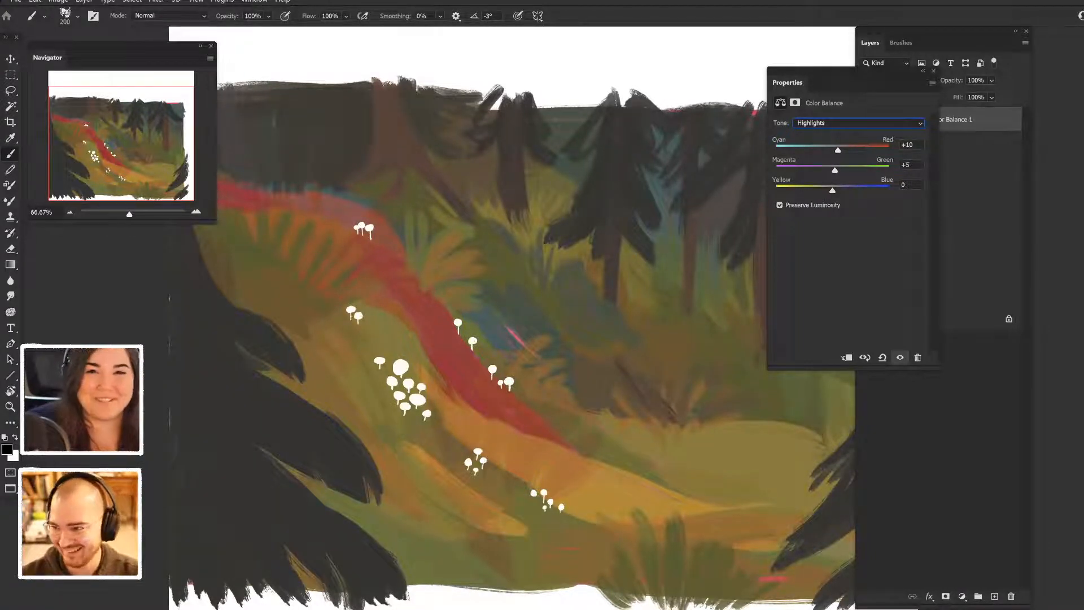
- Set the Color Balance Highlights blue to +19, then compare the painting with the adjustment and Layer 7 each hidden and shown
{"action": "mouse_move", "coordinate": [832, 190]}
{"action": "left_mouse_down"}
{"action": "mouse_move", "coordinate": [811, 191]}
{"action": "mouse_move", "coordinate": [843, 190]}
{"action": "left_mouse_up"}
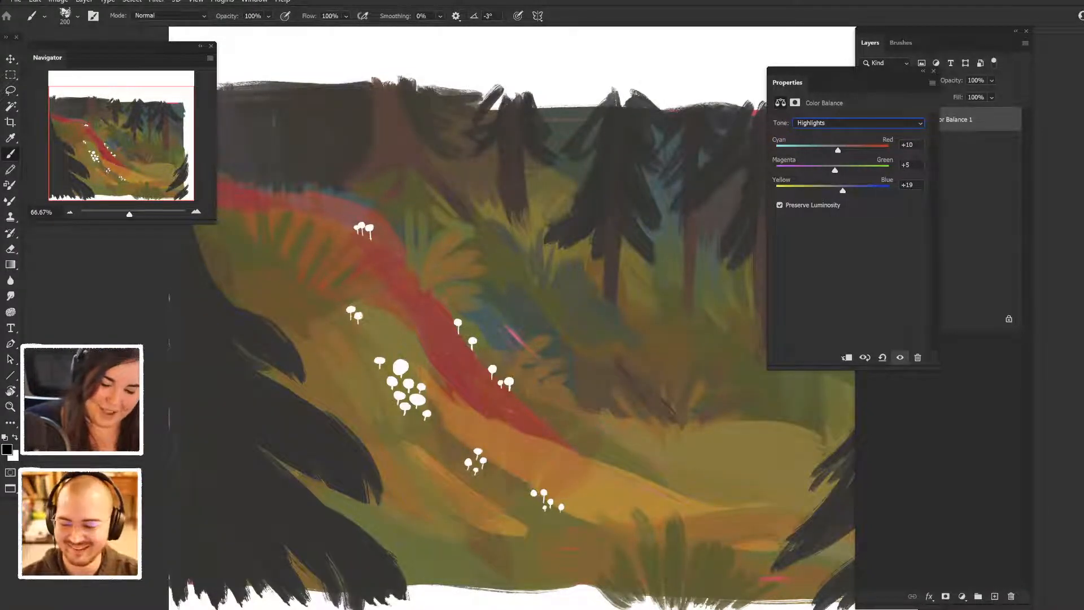
{"action": "left_click", "coordinate": [934, 72]}
{"action": "left_click", "coordinate": [865, 120]}
{"action": "left_click", "coordinate": [865, 120]}
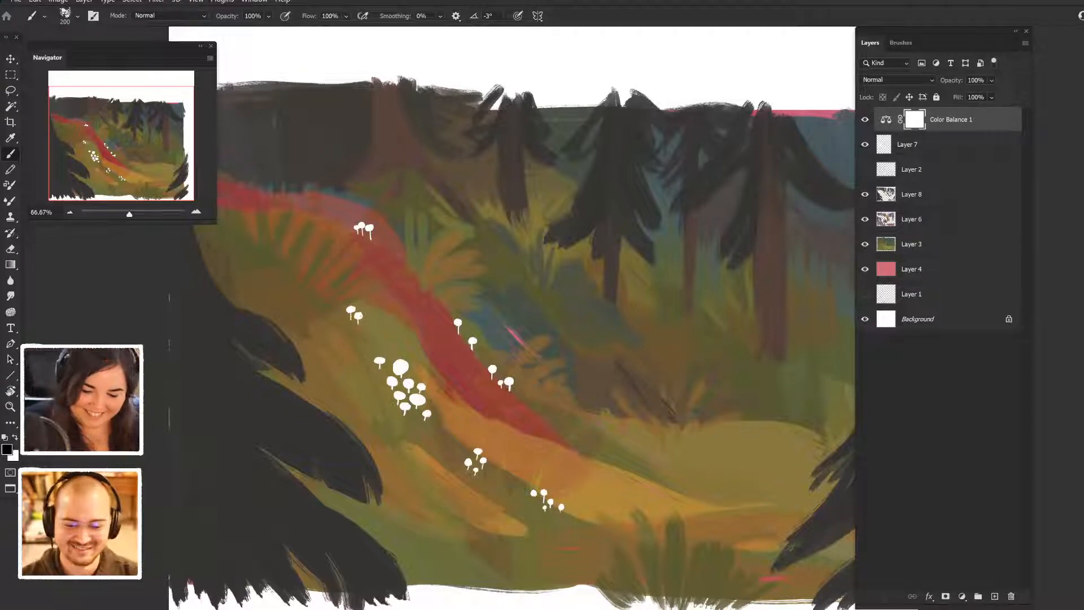
{"action": "left_click", "coordinate": [865, 144]}
{"action": "left_click", "coordinate": [865, 145]}
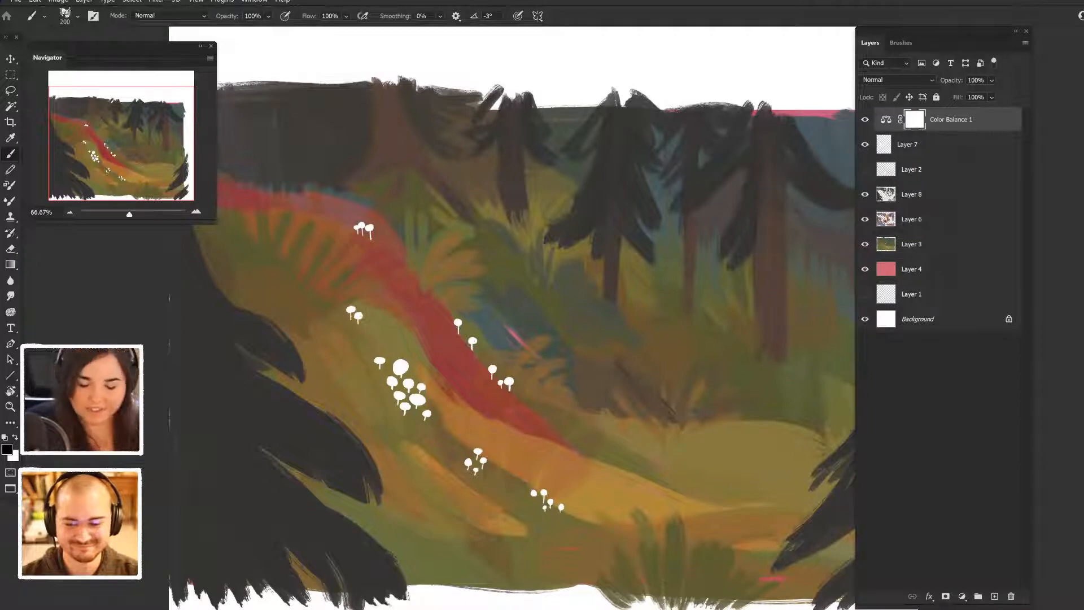
- Add a new layer in Soft Light blend mode directly above Layer 7 and hide the Color Balance adjustment
{"action": "left_click", "coordinate": [926, 145]}
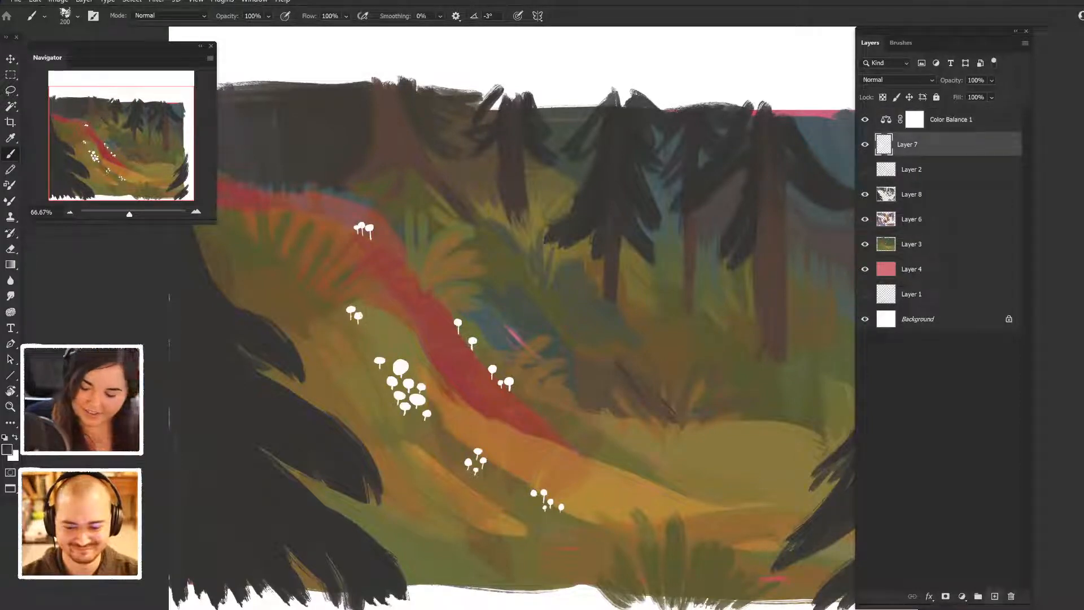
{"action": "left_click", "coordinate": [995, 597]}
{"action": "left_click", "coordinate": [865, 120]}
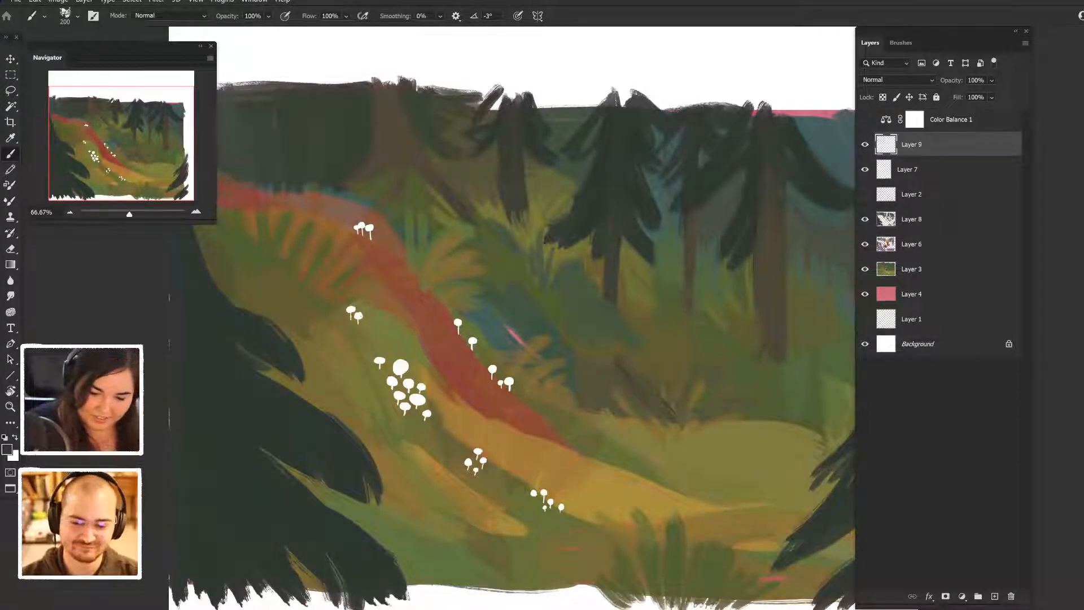
{"action": "left_click", "coordinate": [898, 80]}
{"action": "key", "text": "Return"}
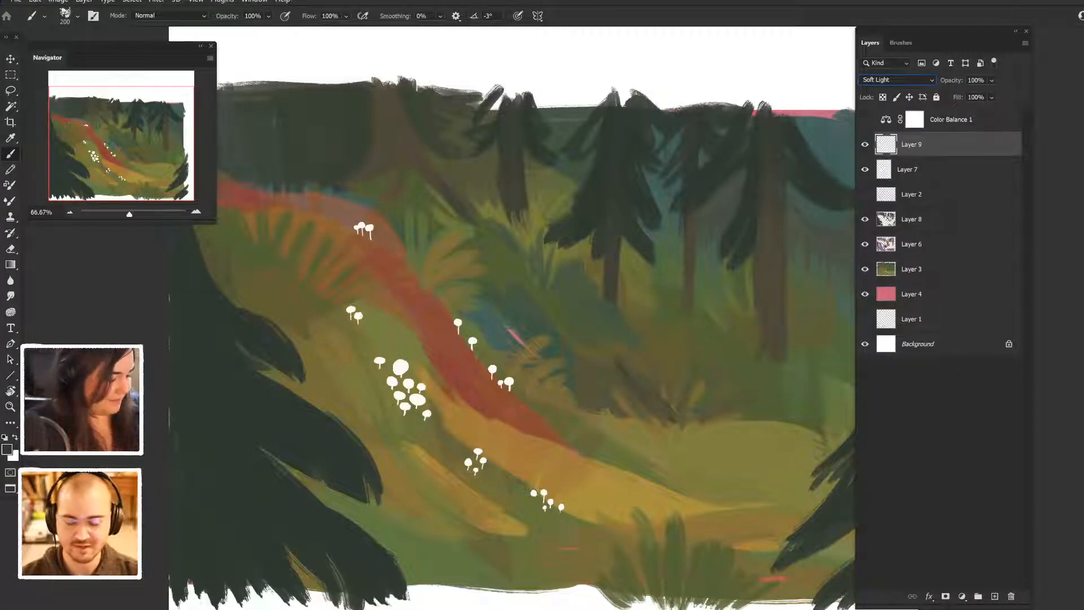
- Choose a bright, saturated golden orange as the foreground colour and reduce the brush size to 90
{"action": "left_click", "coordinate": [6, 450]}
{"action": "left_click_drag", "start_coordinate": [815, 394], "coordinate": [815, 437]}
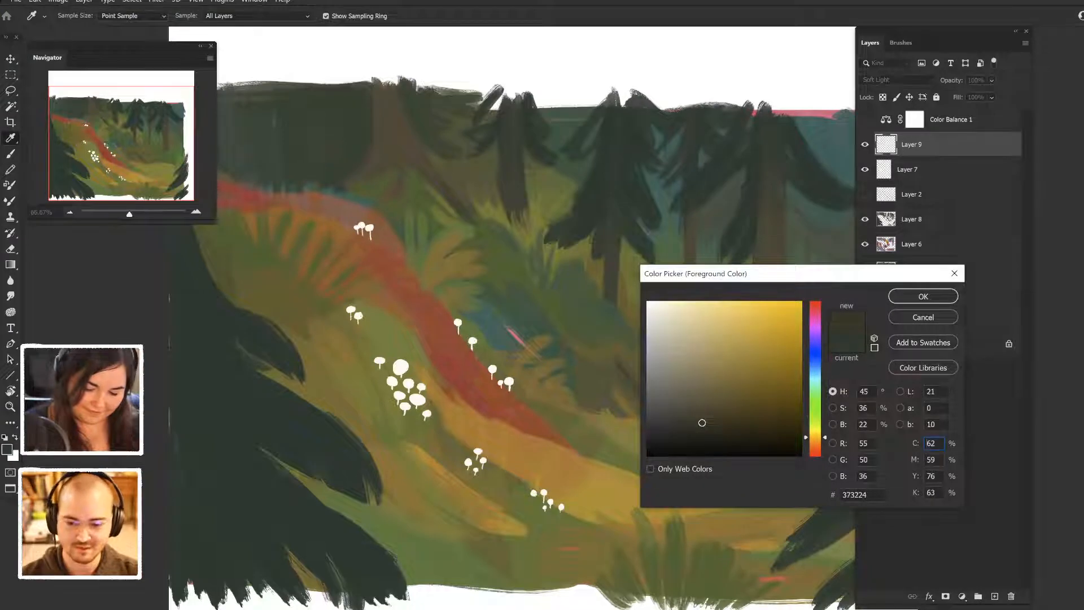
{"action": "left_click", "coordinate": [792, 302]}
{"action": "left_click", "coordinate": [815, 439]}
{"action": "left_click", "coordinate": [923, 296]}
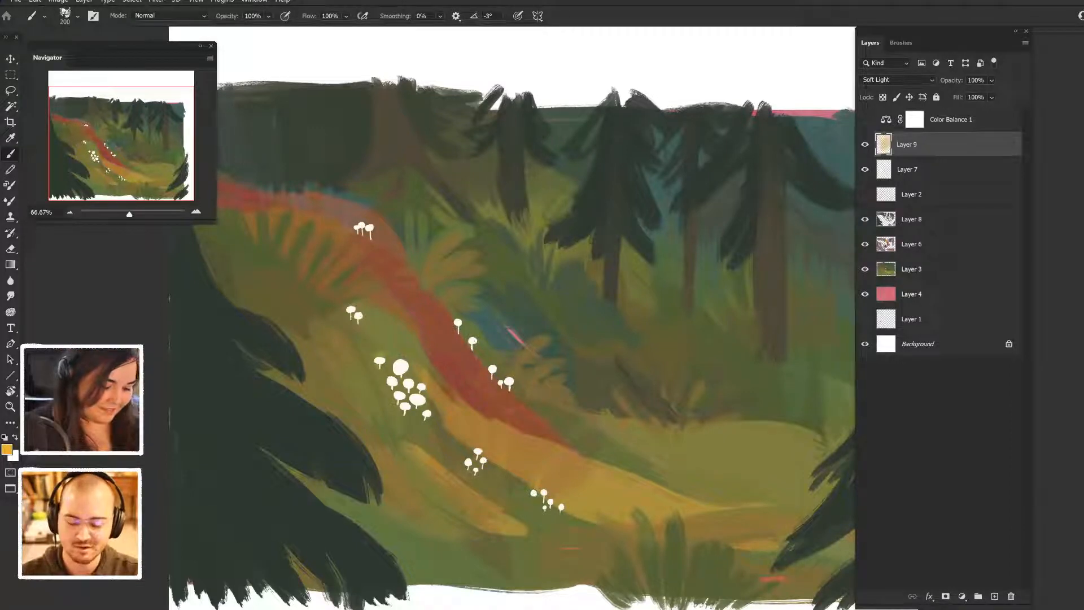
{"action": "key", "text": "bracketleft"}
{"action": "key", "text": "bracketleft"}
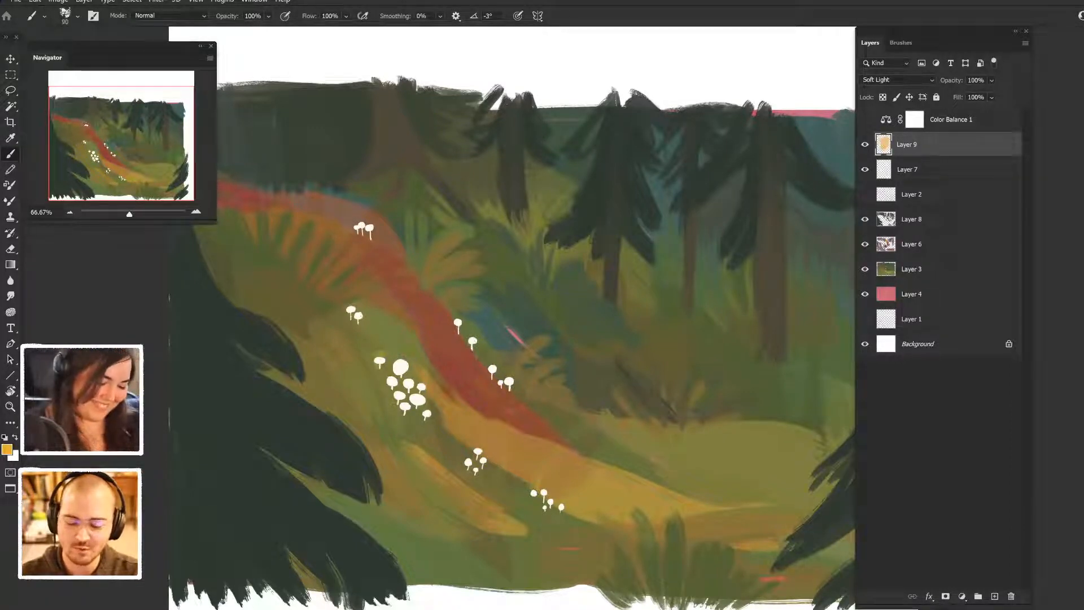
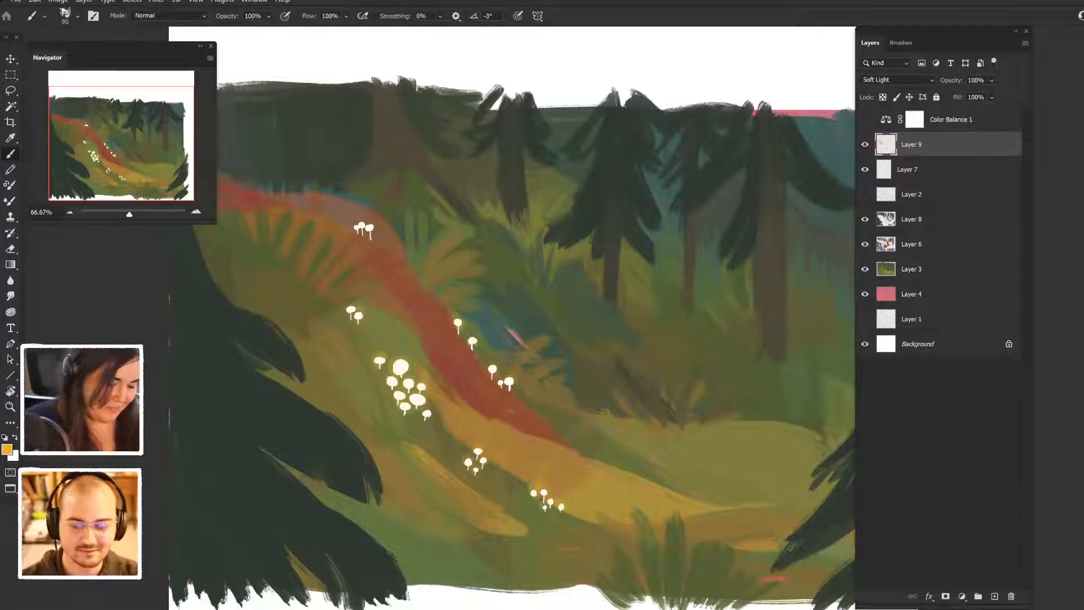
- Dab golden orange around the mushrooms beside the red path, then soften Layer 9 with a 19.4-pixel Gaussian Blur
{"action": "left_click_drag", "start_coordinate": [354, 223], "coordinate": [366, 221]}
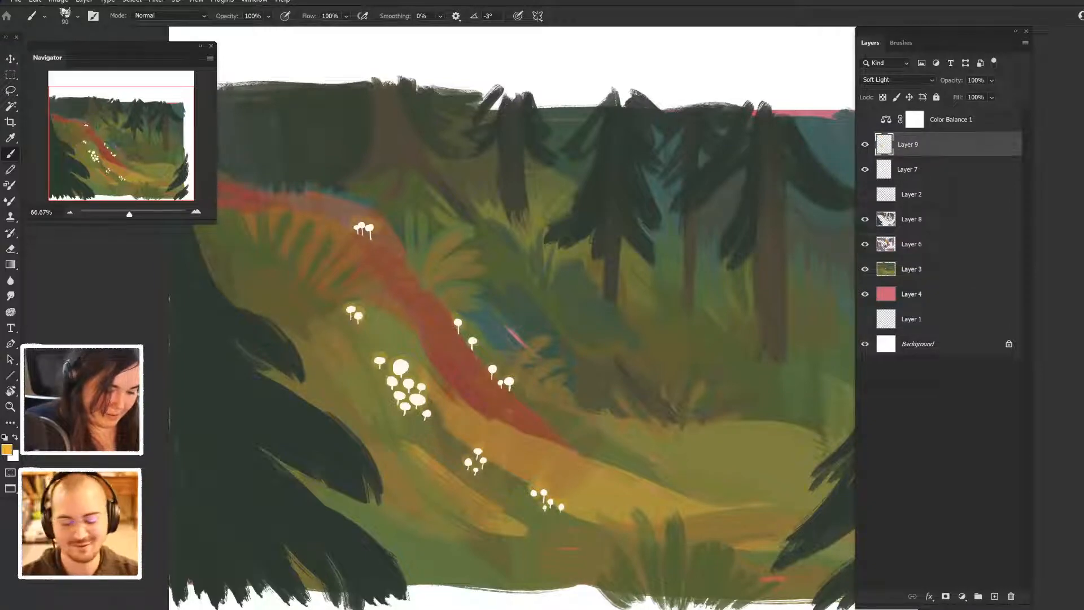
{"action": "left_click_drag", "start_coordinate": [457, 320], "coordinate": [476, 338]}
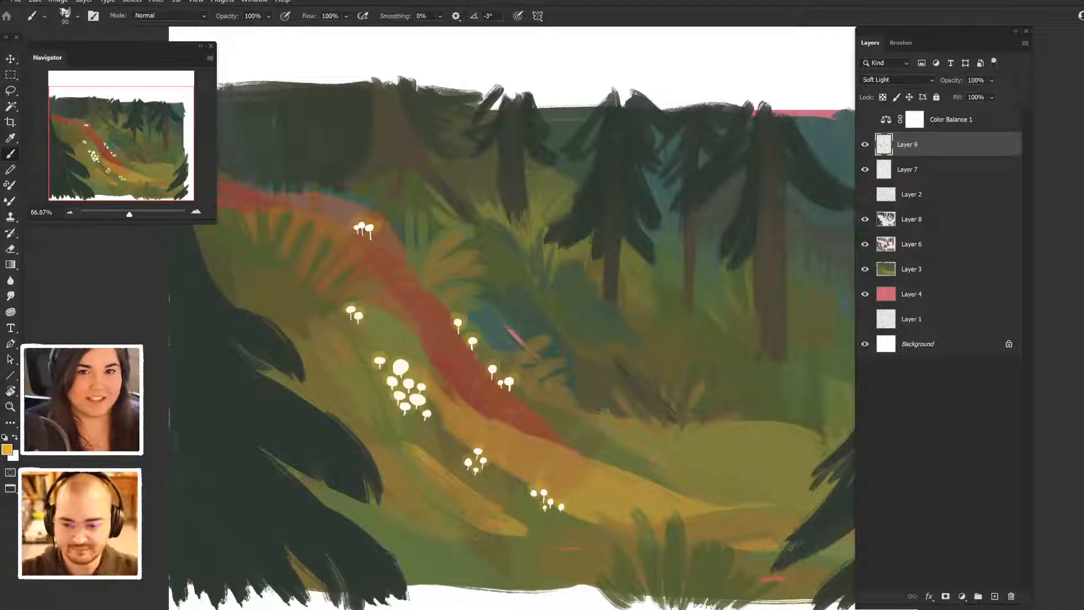
{"action": "left_click", "coordinate": [222, 1]}
{"action": "mouse_move", "coordinate": [176, 1]}
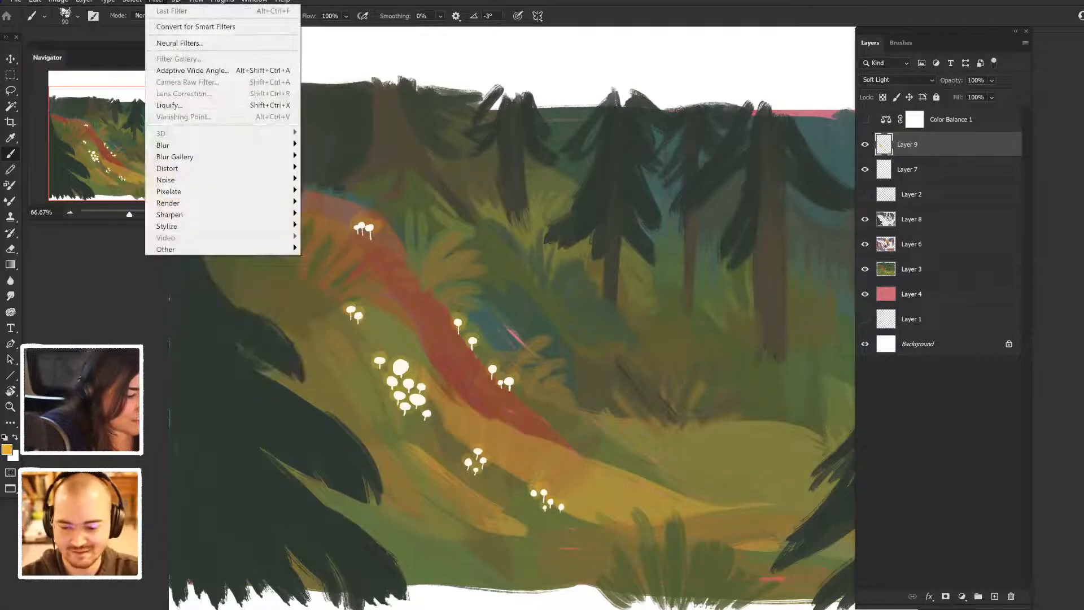
{"action": "mouse_move", "coordinate": [163, 145]}
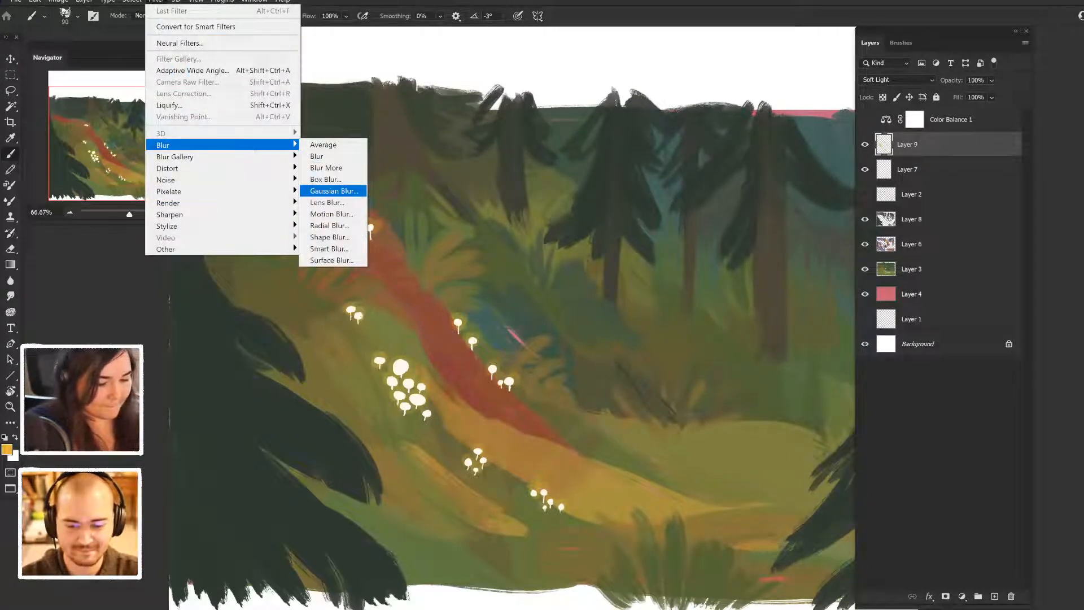
{"action": "left_click", "coordinate": [333, 191]}
{"action": "mouse_move", "coordinate": [637, 448]}
{"action": "left_mouse_down"}
{"action": "mouse_move", "coordinate": [660, 449]}
{"action": "mouse_move", "coordinate": [647, 449]}
{"action": "left_mouse_up"}
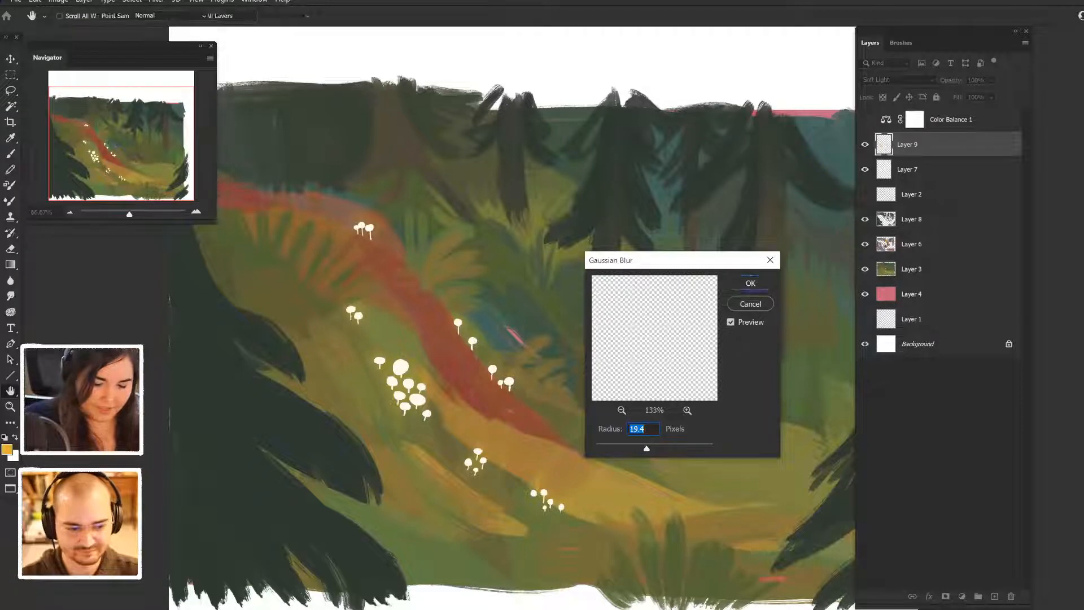
{"action": "left_click", "coordinate": [751, 283]}
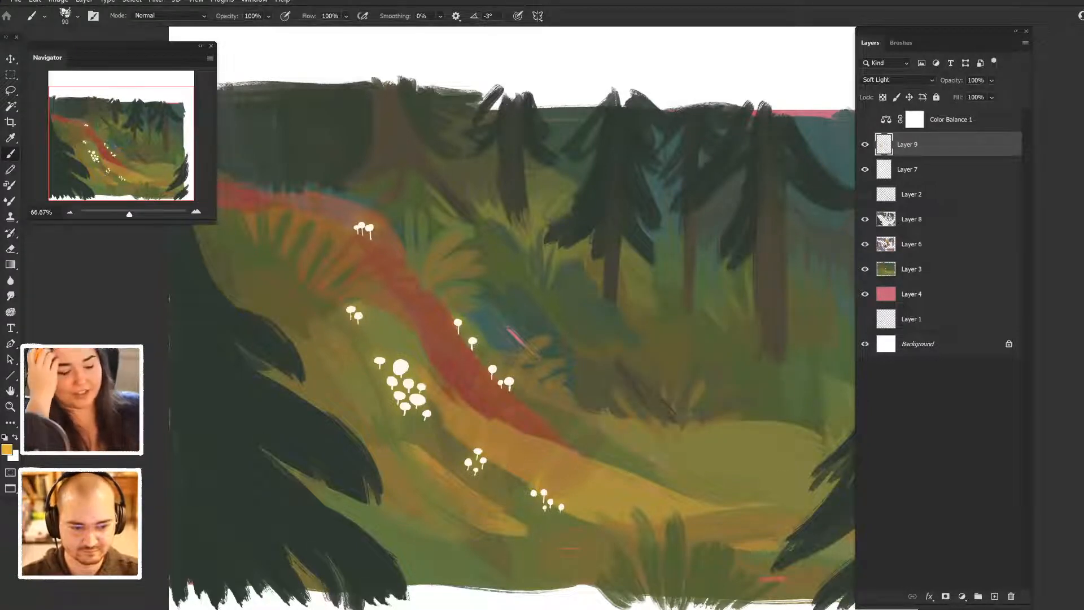
- Add a new layer directly above Layer 9 and try a vertical golden orange stroke on the red path
{"action": "key", "text": "ctrl+shift+alt+n"}
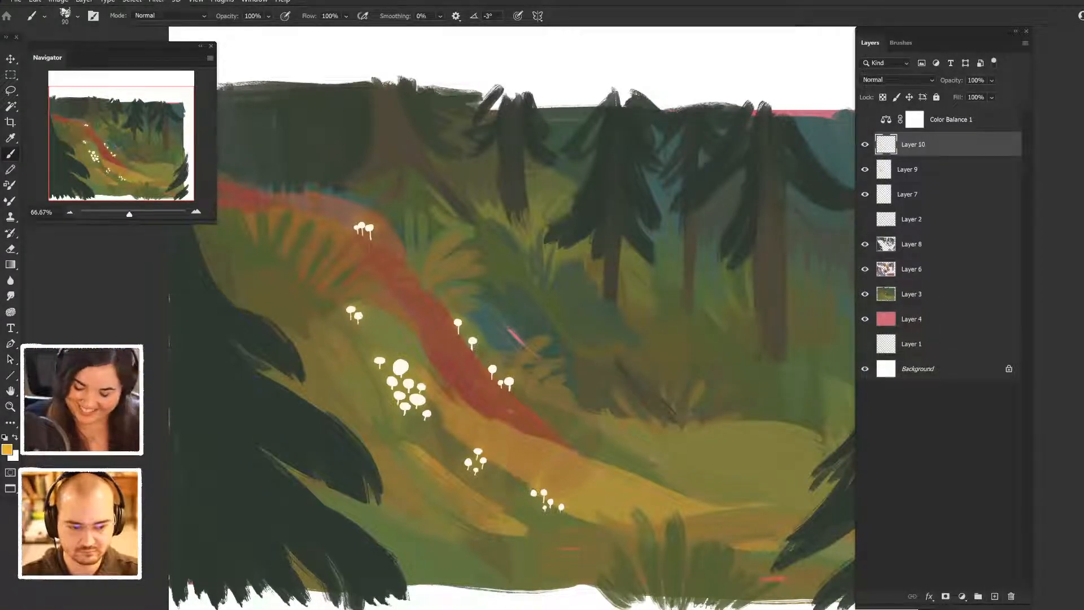
{"action": "left_click_drag", "start_coordinate": [432, 310], "coordinate": [441, 385]}
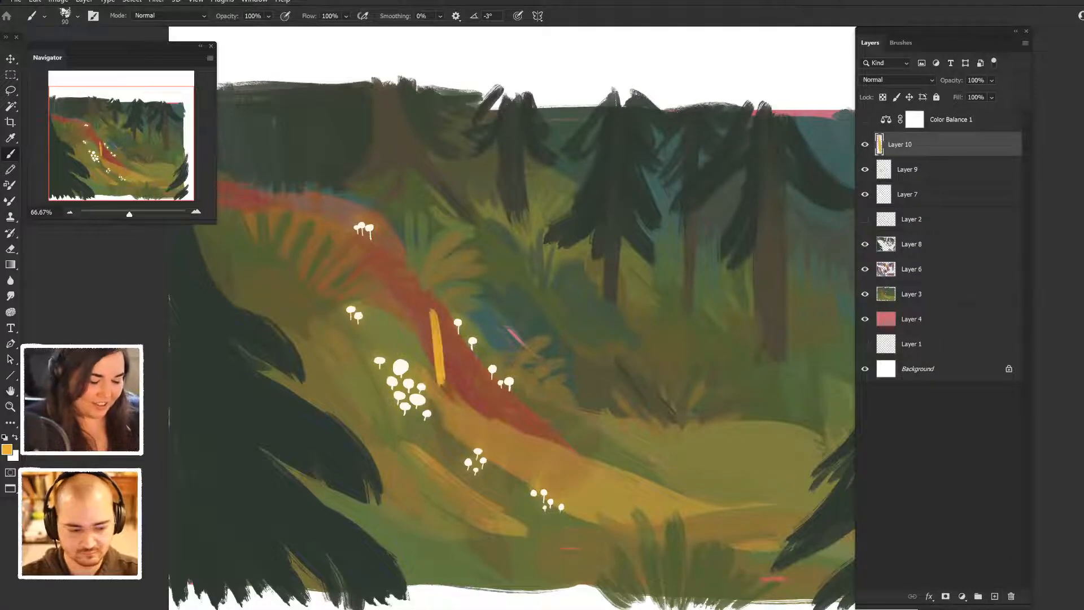
{"action": "key", "text": "ctrl+z"}
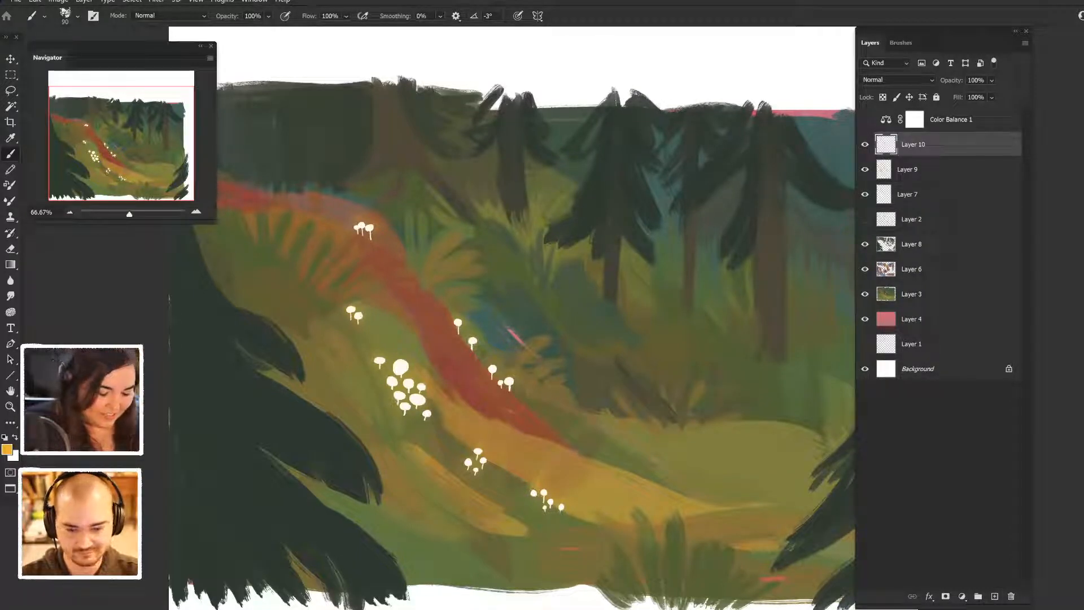
- Sketch a golden orange stick figure with legs, torso and round head walking on the upper part of the red path
{"action": "left_click_drag", "start_coordinate": [508, 339], "coordinate": [481, 277]}
{"action": "mouse_move", "coordinate": [365, 229]}
{"action": "left_mouse_down"}
{"action": "mouse_move", "coordinate": [416, 192]}
{"action": "mouse_move", "coordinate": [408, 291]}
{"action": "left_mouse_up"}
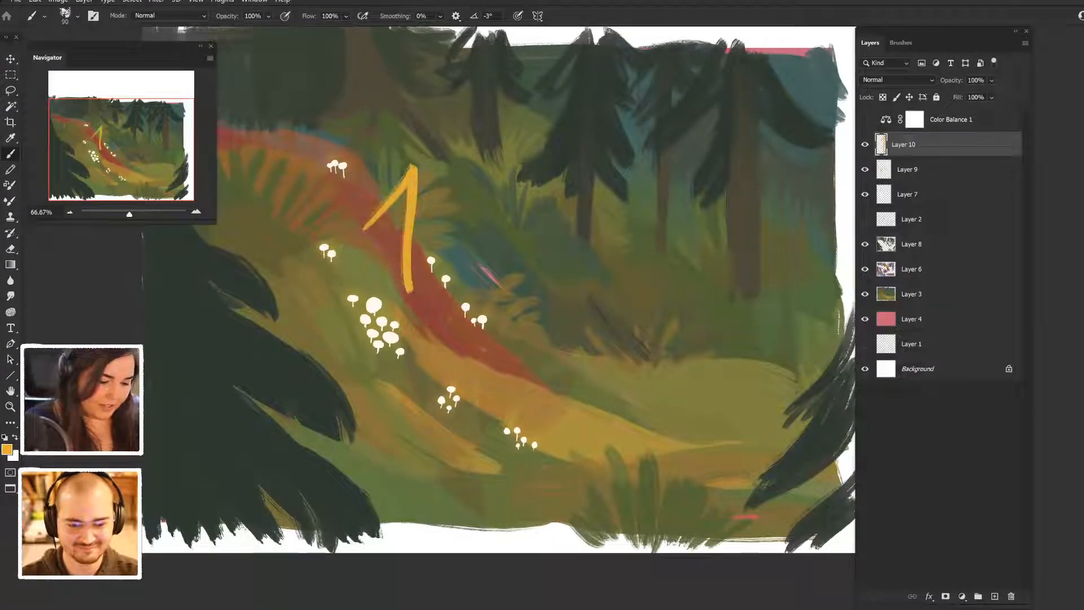
{"action": "left_click_drag", "start_coordinate": [430, 136], "coordinate": [409, 192]}
{"action": "left_click_drag", "start_coordinate": [423, 116], "coordinate": [415, 128]}
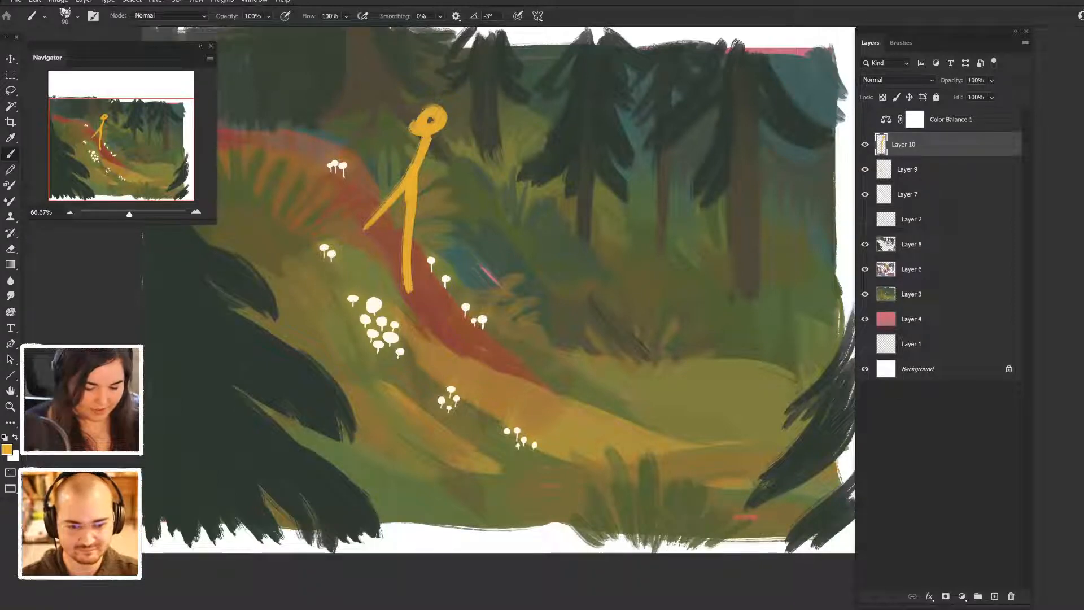
- Sketch a second golden orange stick figure in mid-stride on the lower path, undoing and redrawing its leg strokes
{"action": "left_click_drag", "start_coordinate": [497, 282], "coordinate": [501, 369]}
{"action": "mouse_move", "coordinate": [594, 510]}
{"action": "left_mouse_down"}
{"action": "mouse_move", "coordinate": [628, 400]}
{"action": "mouse_move", "coordinate": [664, 538]}
{"action": "left_mouse_up"}
{"action": "key", "text": "ctrl+z"}
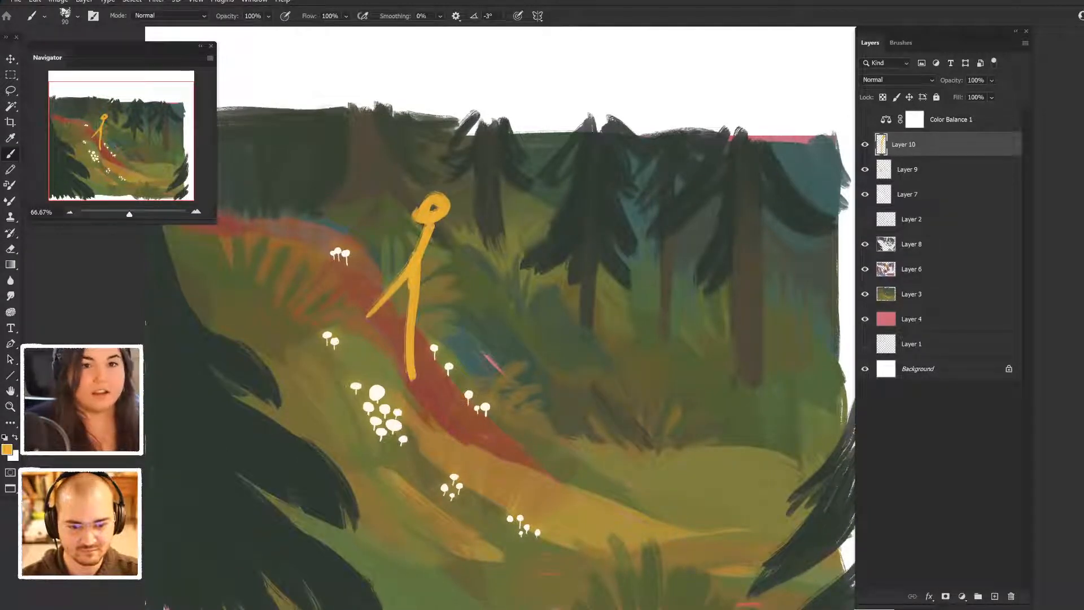
{"action": "mouse_move", "coordinate": [635, 527]}
{"action": "left_mouse_down"}
{"action": "mouse_move", "coordinate": [640, 432]}
{"action": "mouse_move", "coordinate": [629, 517]}
{"action": "left_mouse_up"}
{"action": "mouse_move", "coordinate": [640, 432]}
{"action": "left_mouse_down"}
{"action": "mouse_move", "coordinate": [640, 531]}
{"action": "mouse_move", "coordinate": [639, 508]}
{"action": "left_mouse_up"}
{"action": "key", "text": "ctrl+z"}
{"action": "key", "text": "ctrl+z"}
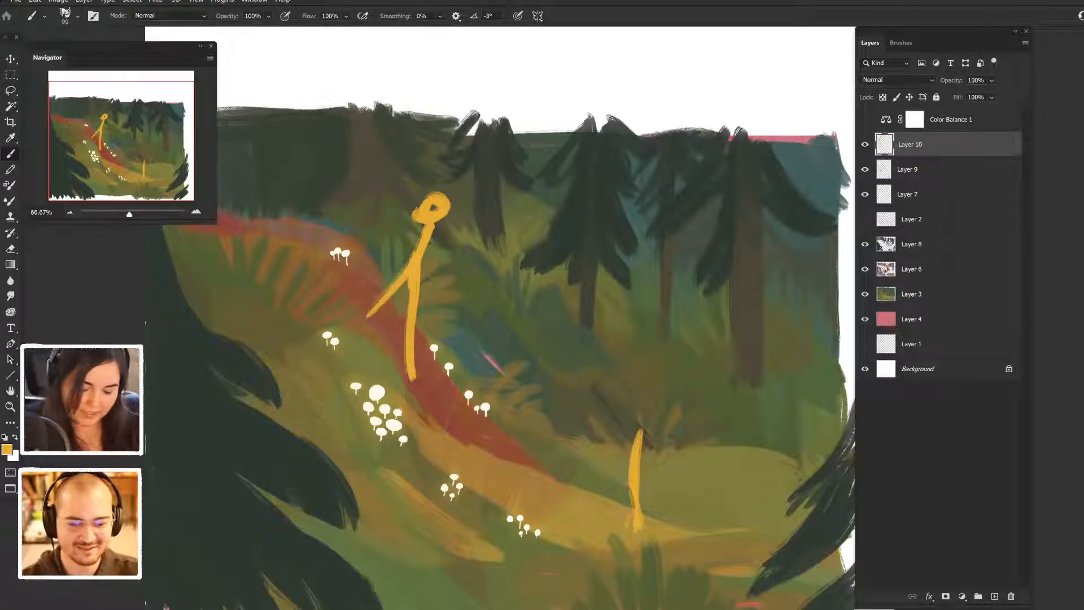
{"action": "mouse_move", "coordinate": [644, 436]}
{"action": "left_mouse_down"}
{"action": "mouse_move", "coordinate": [675, 511]}
{"action": "mouse_move", "coordinate": [701, 519]}
{"action": "left_mouse_up"}
{"action": "key", "text": "ctrl+z"}
{"action": "key", "text": "ctrl+z"}
{"action": "key", "text": "ctrl+z"}
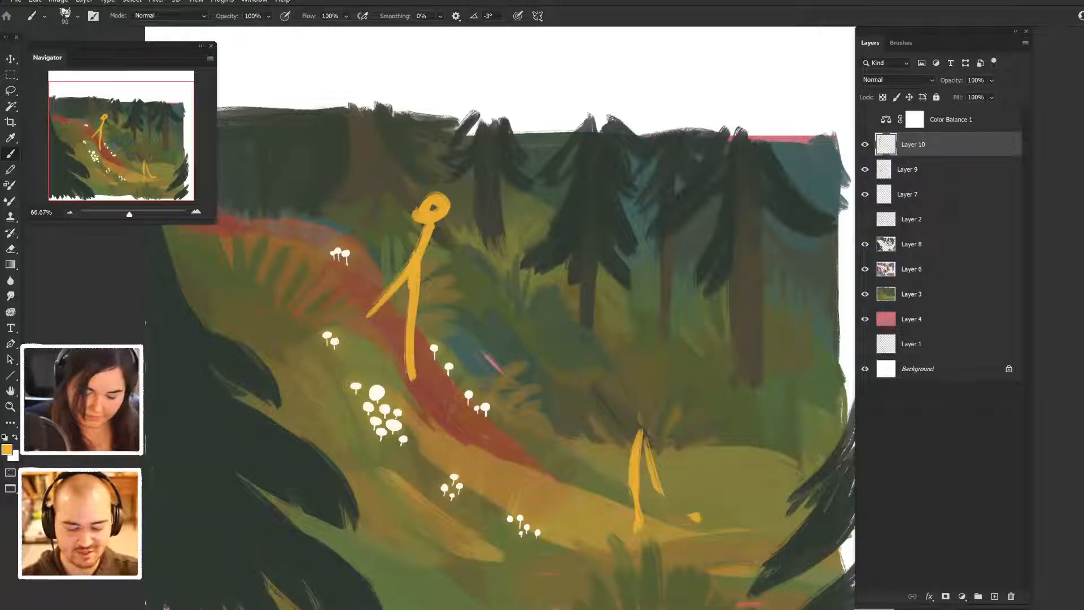
{"action": "mouse_move", "coordinate": [657, 487]}
{"action": "left_mouse_down"}
{"action": "mouse_move", "coordinate": [696, 522]}
{"action": "mouse_move", "coordinate": [621, 528]}
{"action": "left_mouse_up"}
{"action": "mouse_move", "coordinate": [643, 444]}
{"action": "left_mouse_down"}
{"action": "mouse_move", "coordinate": [656, 391]}
{"action": "mouse_move", "coordinate": [641, 353]}
{"action": "mouse_move", "coordinate": [661, 367]}
{"action": "mouse_move", "coordinate": [645, 448]}
{"action": "left_mouse_up"}
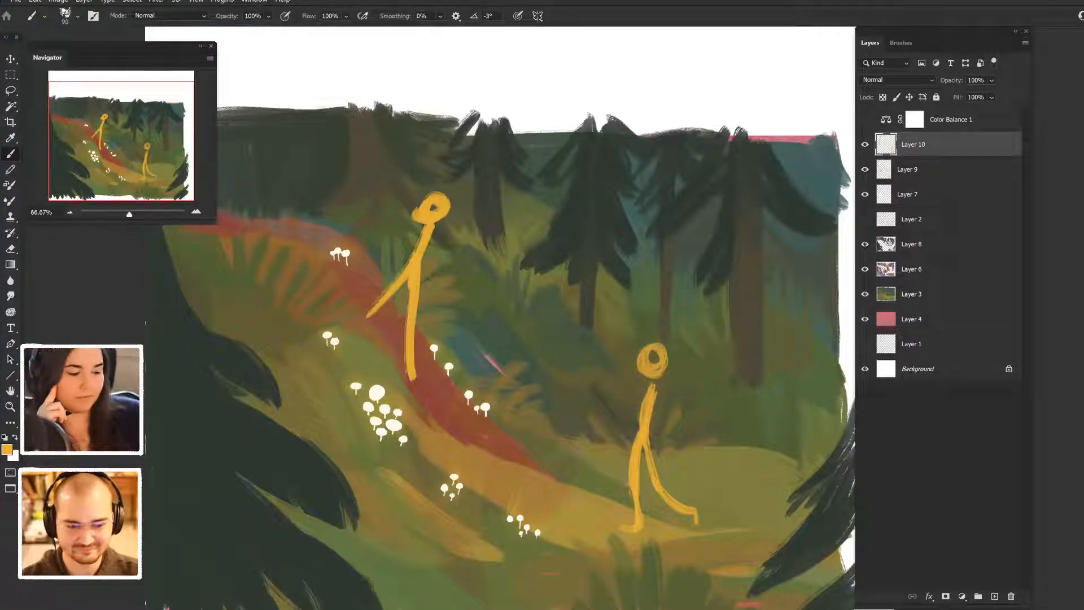
- Lasso both stick figures on Layer 10, delete them and clear the selection
{"action": "key", "text": "ctrl+minus"}
{"action": "key", "text": "ctrl+minus"}
{"action": "key", "text": "ctrl+minus"}
{"action": "key", "text": "ctrl+minus"}
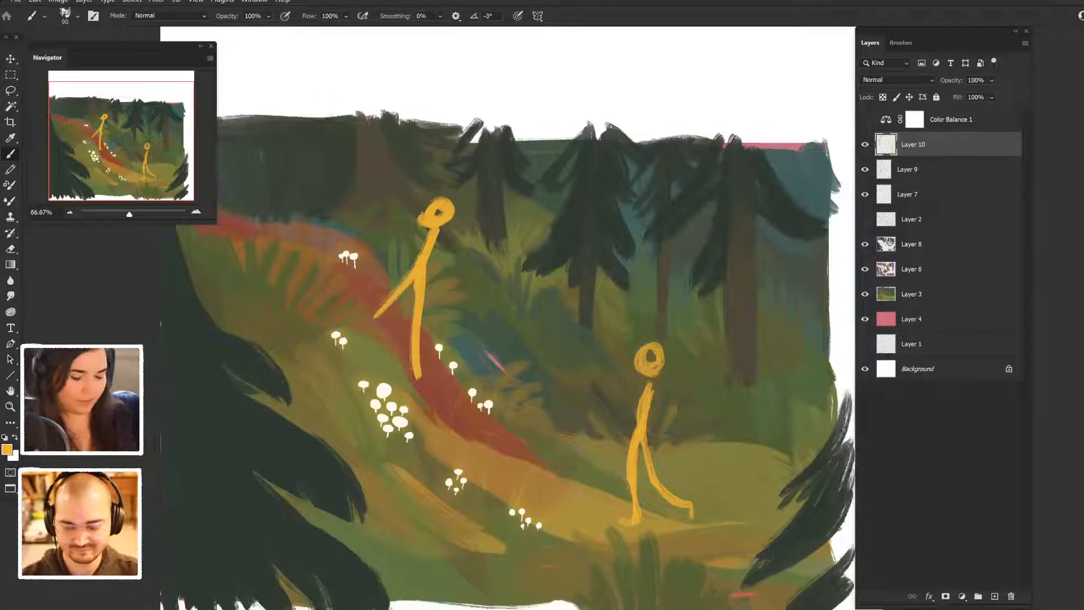
{"action": "key", "text": "ctrl+plus"}
{"action": "key", "text": "ctrl+plus"}
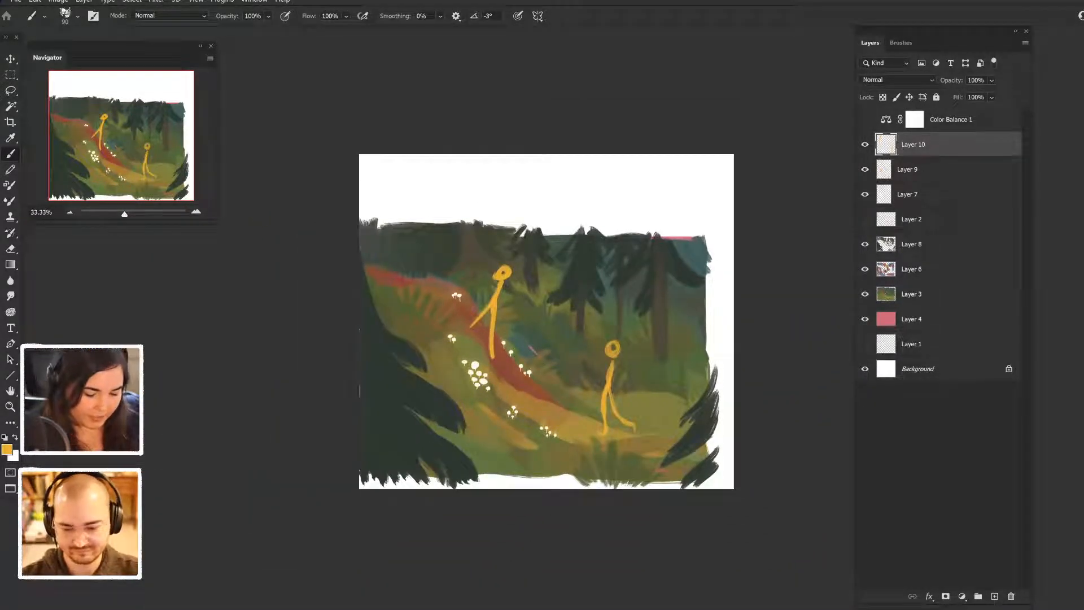
{"action": "key", "text": "l"}
{"action": "mouse_move", "coordinate": [528, 235]}
{"action": "left_mouse_down"}
{"action": "mouse_move", "coordinate": [472, 376]}
{"action": "mouse_move", "coordinate": [692, 328]}
{"action": "left_mouse_up"}
{"action": "key", "text": "Delete"}
{"action": "key", "text": "ctrl+d"}
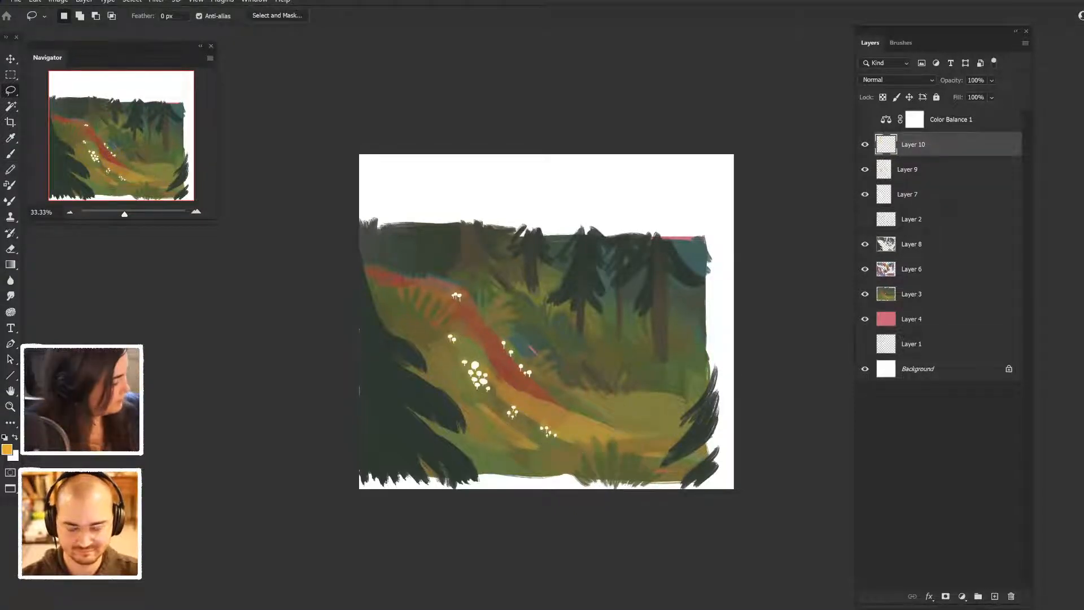
- Check Layer 8 by hiding and showing it, then merge Layers 8, 6 and 3 into one layer
{"action": "key", "text": "b"}
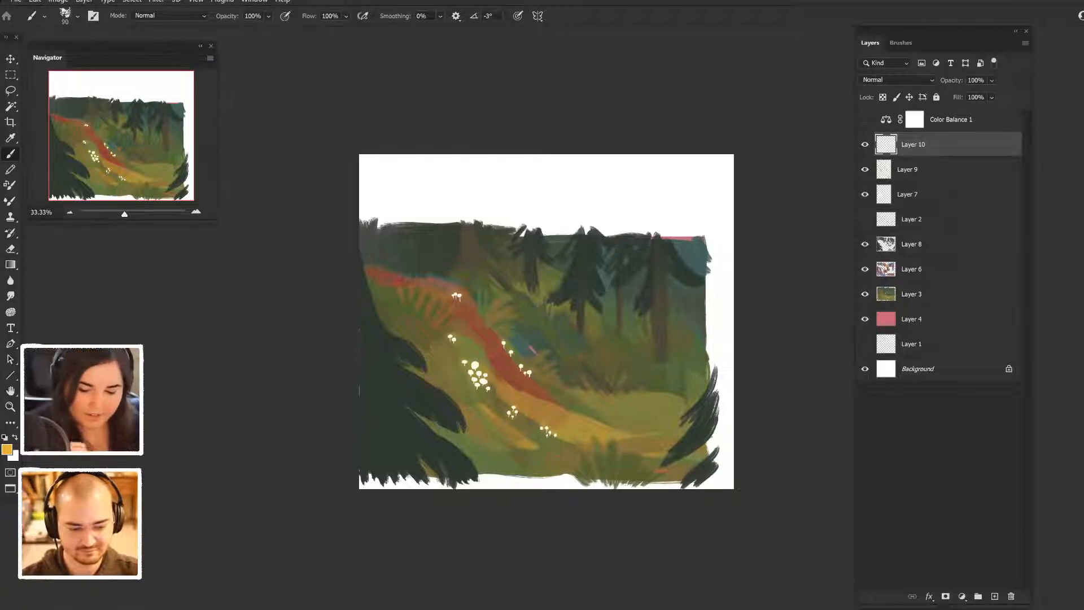
{"action": "left_click", "coordinate": [865, 244]}
{"action": "left_click", "coordinate": [865, 244]}
{"action": "left_click", "coordinate": [926, 244]}
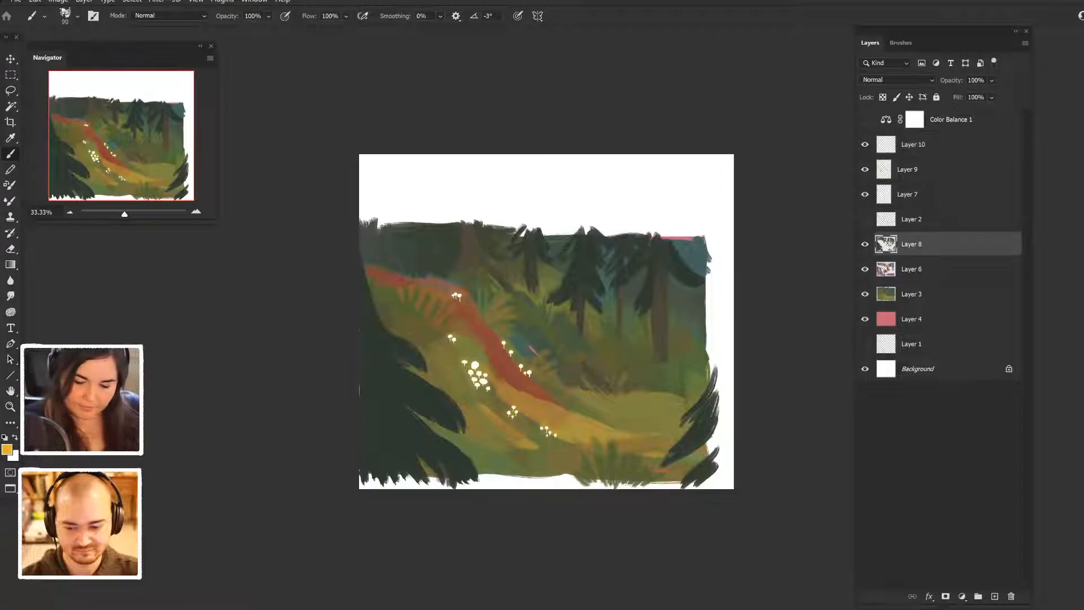
{"action": "left_click", "coordinate": [910, 295], "text": "shift"}
{"action": "key", "text": "ctrl+e"}
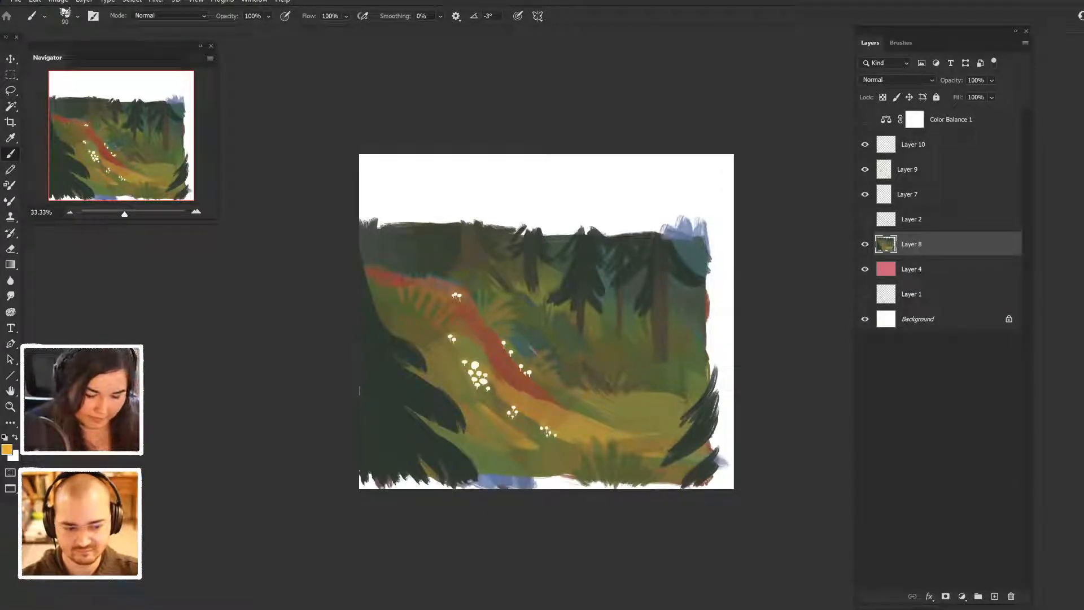
- Crop the canvas to remove the empty strip above the trees and extend it past the painting's right edge
{"action": "key", "text": "v"}
{"action": "key", "text": "c"}
{"action": "mouse_move", "coordinate": [558, 154]}
{"action": "left_mouse_down"}
{"action": "mouse_move", "coordinate": [558, 194]}
{"action": "mouse_move", "coordinate": [558, 184]}
{"action": "left_mouse_up"}
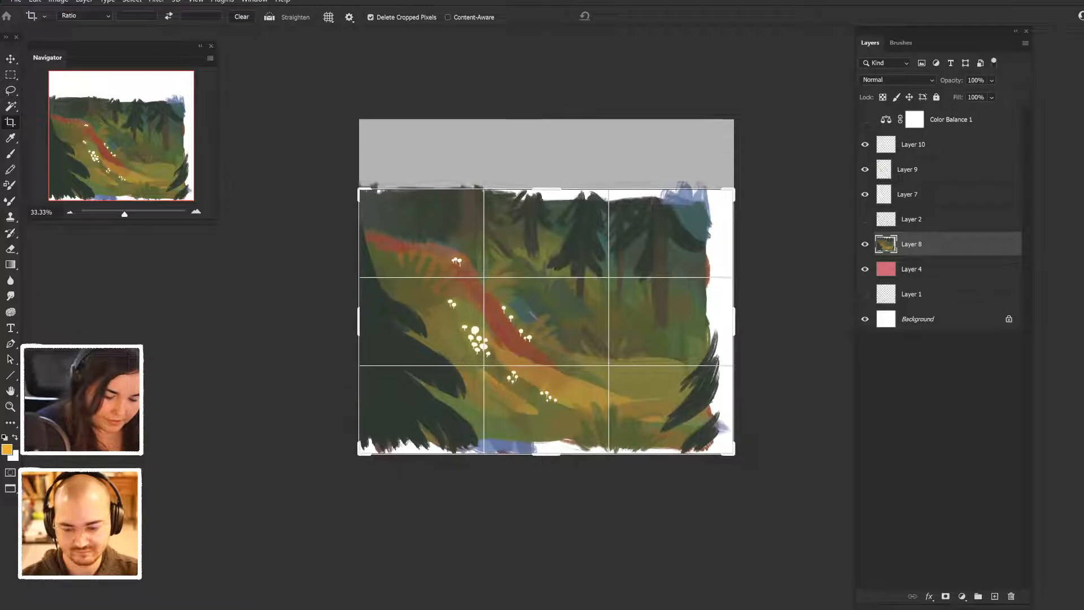
{"action": "left_click_drag", "start_coordinate": [735, 322], "coordinate": [770, 317]}
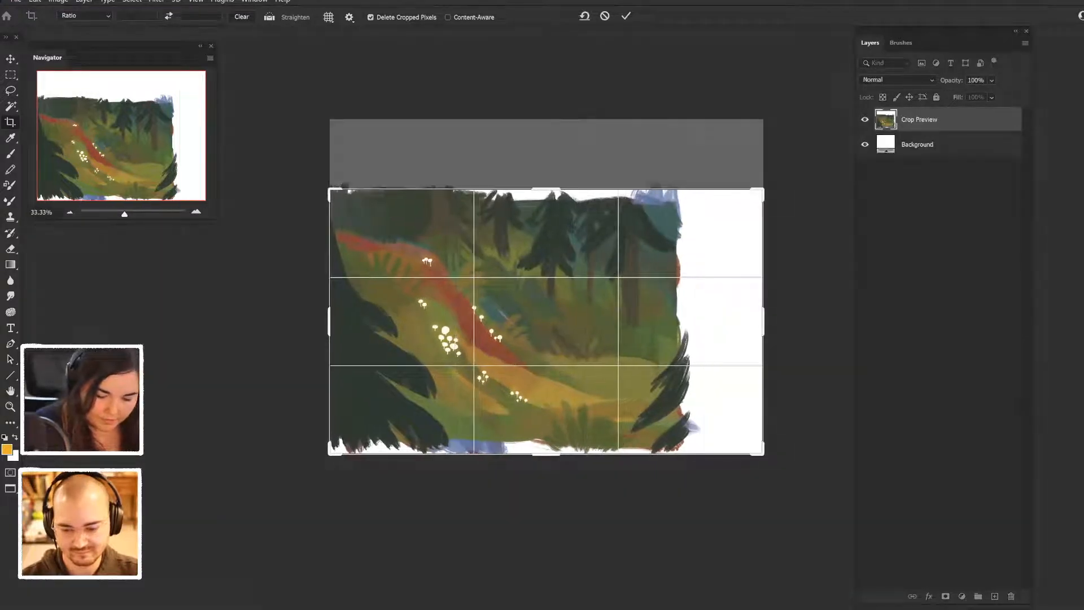
{"action": "key", "text": "Return"}
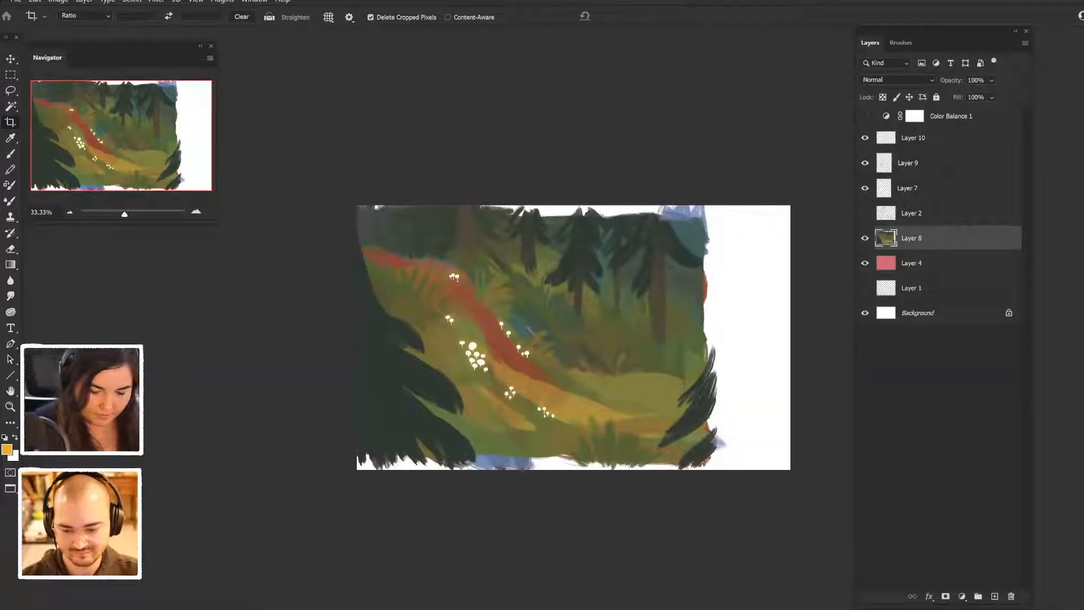
- Copy the right-hand forest and meadow from Layer 8 to a new layer and shift it right over the blank canvas
{"action": "key", "text": "l"}
{"action": "mouse_move", "coordinate": [587, 207]}
{"action": "left_mouse_down"}
{"action": "mouse_move", "coordinate": [546, 447]}
{"action": "mouse_move", "coordinate": [716, 212]}
{"action": "mouse_move", "coordinate": [706, 206]}
{"action": "mouse_move", "coordinate": [622, 473]}
{"action": "mouse_move", "coordinate": [762, 294]}
{"action": "left_mouse_up"}
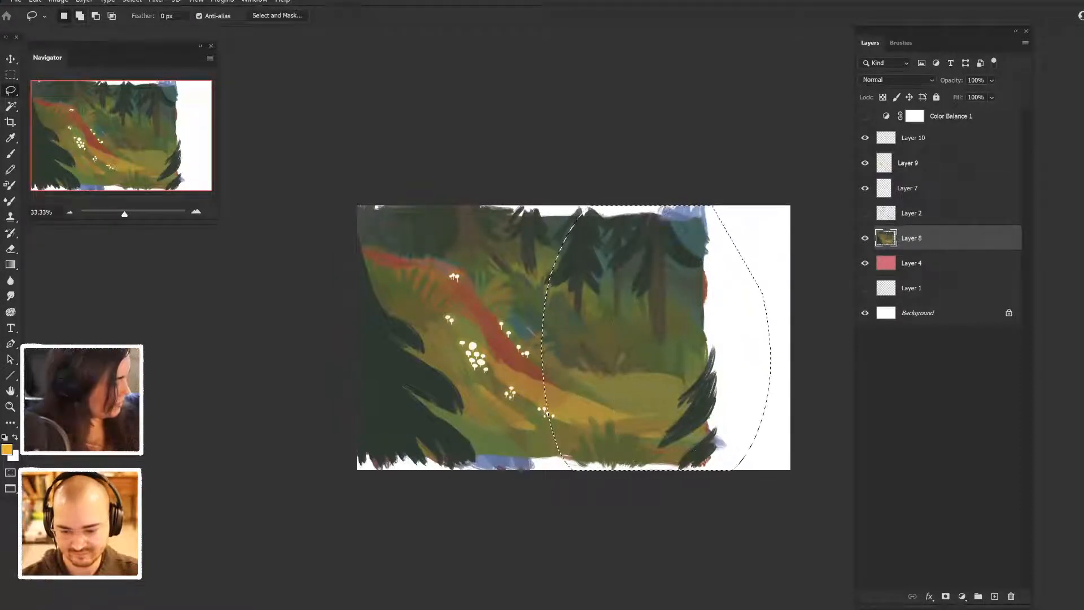
{"action": "key", "text": "ctrl+j"}
{"action": "key", "text": "v"}
{"action": "left_click_drag", "start_coordinate": [692, 411], "coordinate": [698, 409]}
{"action": "left_click_drag", "start_coordinate": [706, 368], "coordinate": [789, 368]}
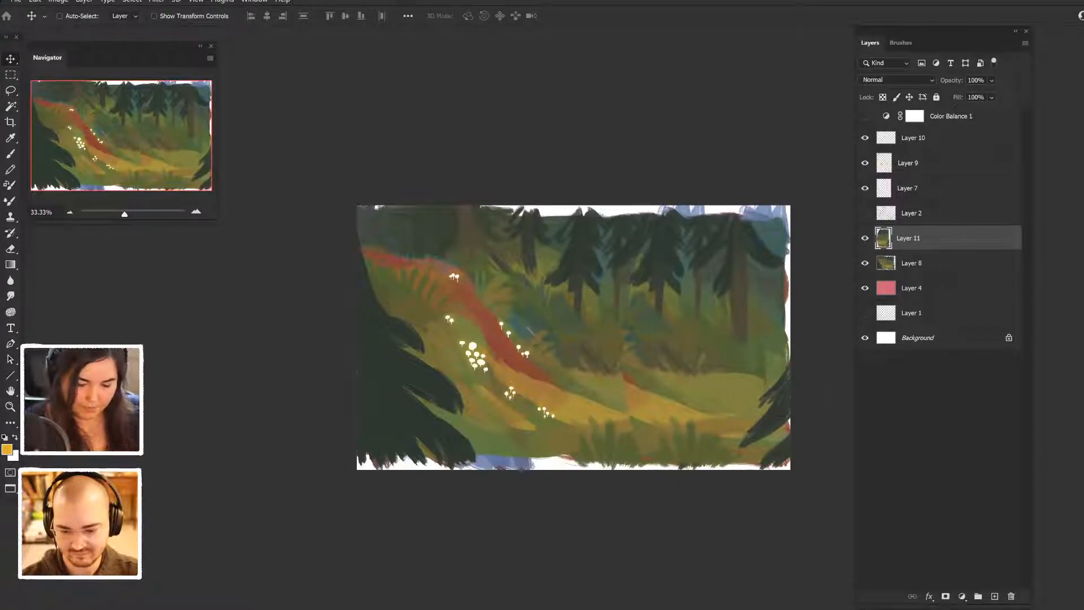
{"action": "key", "text": "ctrl"}
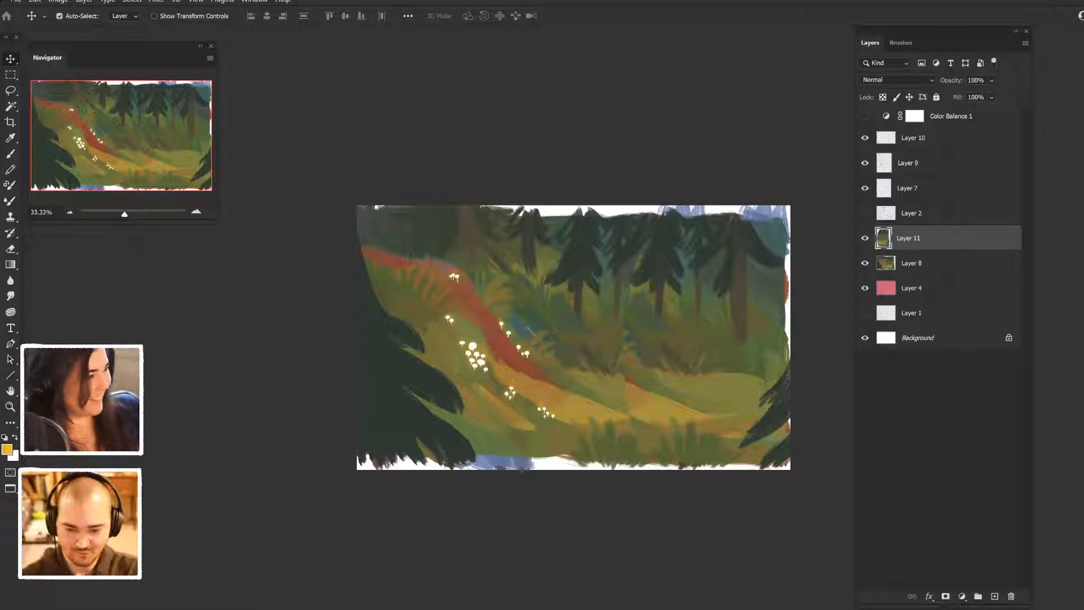
- Paint sampled olive green over the hard seam where the copied path meets the original meadow
{"action": "key", "text": "b"}
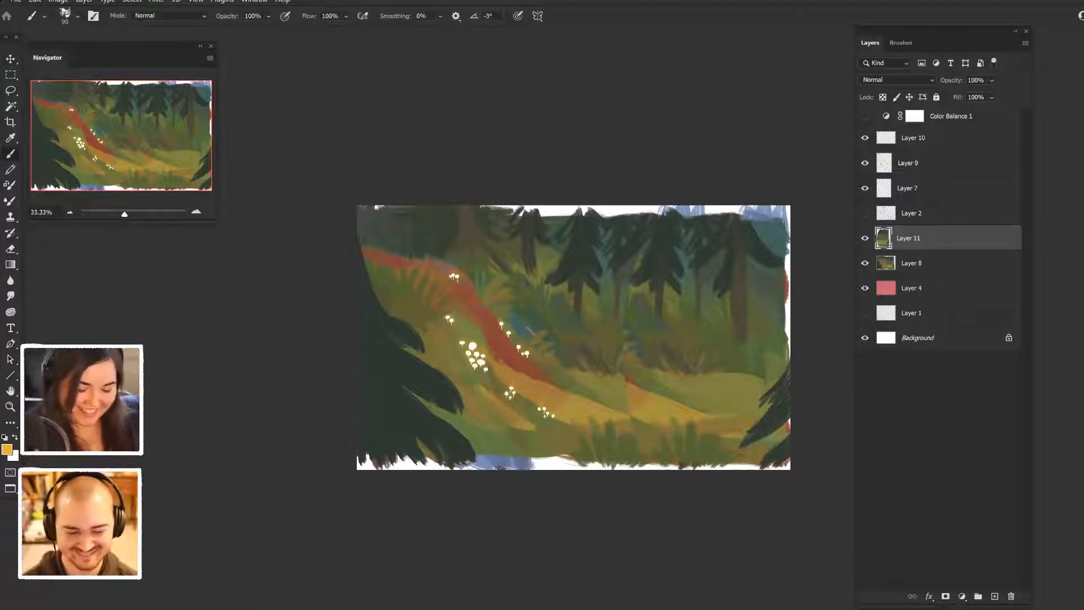
{"action": "left_click", "coordinate": [646, 401], "text": "alt"}
{"action": "mouse_move", "coordinate": [627, 383]}
{"action": "left_mouse_down"}
{"action": "mouse_move", "coordinate": [658, 405]}
{"action": "mouse_move", "coordinate": [655, 396]}
{"action": "left_mouse_up"}
{"action": "left_click", "coordinate": [650, 391], "text": "alt"}
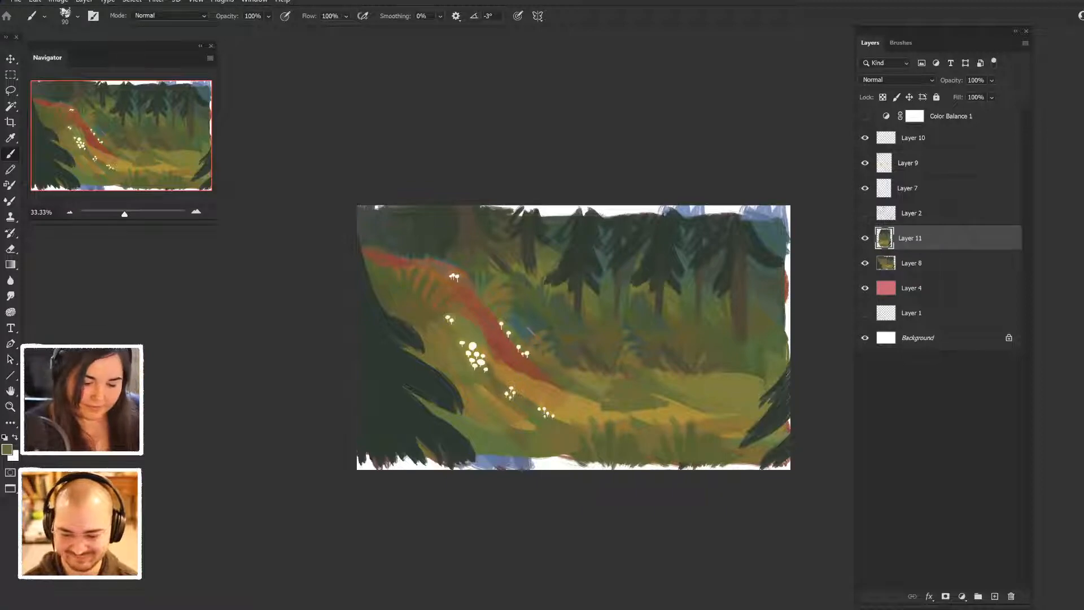
- Blend the copied section's seam between the middle conifers with sampled dark greens
{"action": "left_click", "coordinate": [628, 294], "text": "alt"}
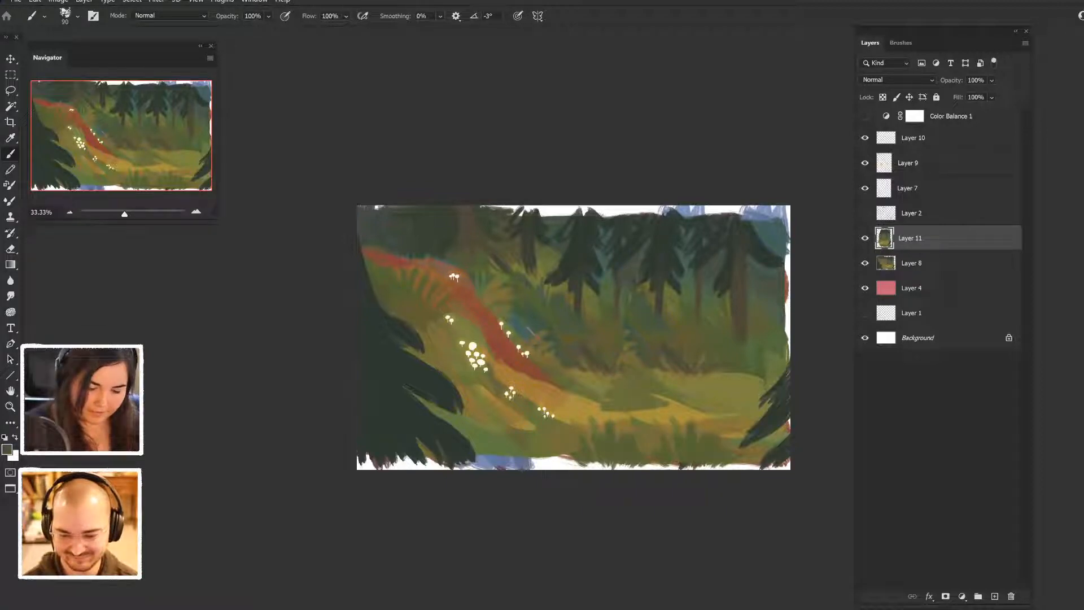
{"action": "left_click_drag", "start_coordinate": [645, 281], "coordinate": [639, 290]}
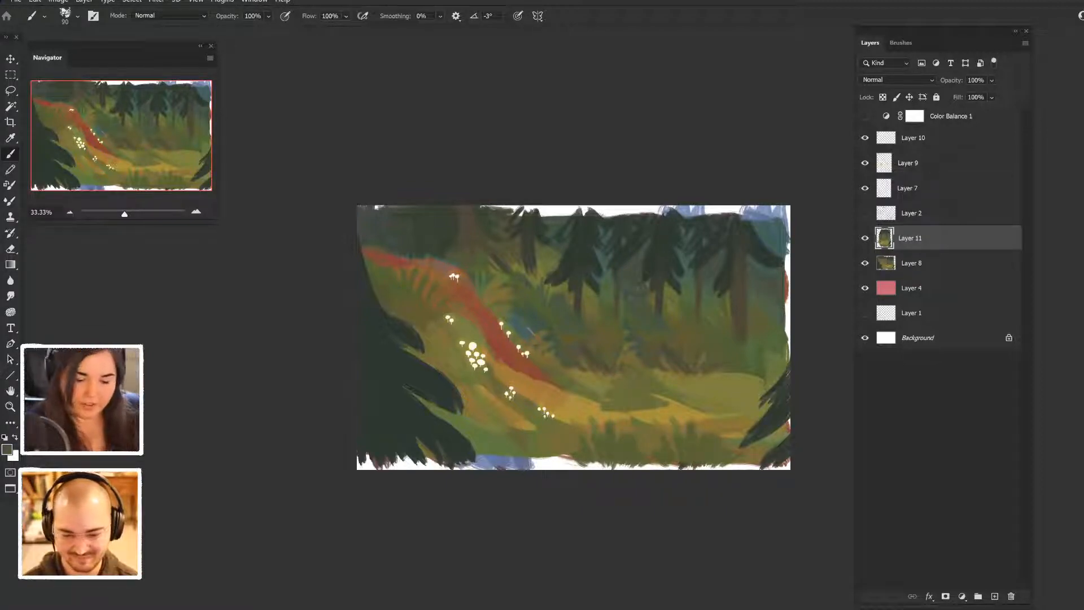
{"action": "left_click", "coordinate": [652, 276], "text": "alt"}
{"action": "left_click_drag", "start_coordinate": [641, 272], "coordinate": [637, 287]}
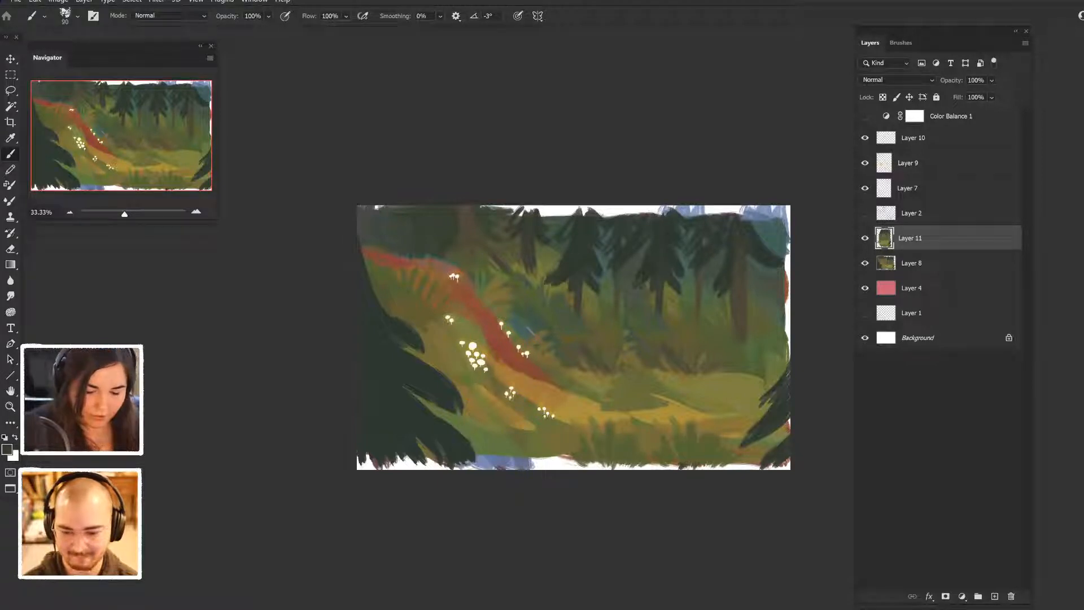
- Extend the dark forest background along the painting's upper edge to the right corner using sampled dark and blue-green colours
{"action": "left_click", "coordinate": [655, 221], "text": "alt"}
{"action": "mouse_move", "coordinate": [662, 213]}
{"action": "left_mouse_down"}
{"action": "mouse_move", "coordinate": [600, 211]}
{"action": "mouse_move", "coordinate": [719, 211]}
{"action": "left_mouse_up"}
{"action": "left_click", "coordinate": [602, 287], "text": "alt"}
{"action": "left_click_drag", "start_coordinate": [617, 212], "coordinate": [543, 214]}
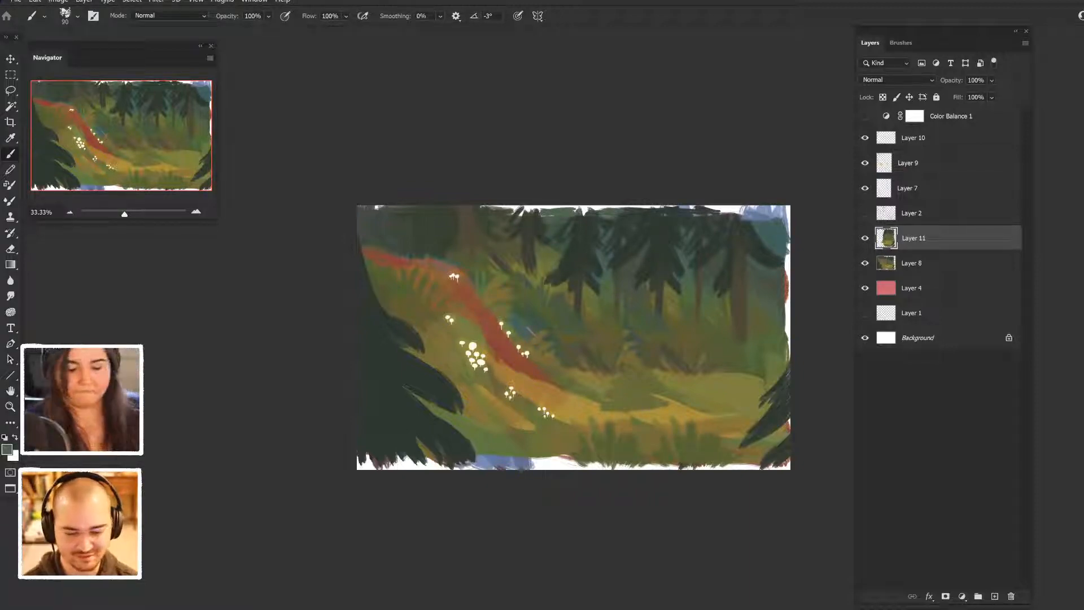
{"action": "mouse_move", "coordinate": [746, 216]}
{"action": "left_mouse_down"}
{"action": "mouse_move", "coordinate": [784, 216]}
{"action": "mouse_move", "coordinate": [734, 210]}
{"action": "mouse_move", "coordinate": [783, 209]}
{"action": "mouse_move", "coordinate": [788, 249]}
{"action": "left_mouse_up"}
- Blend the meadow right of the path with short strokes of sampled olive greens
{"action": "left_click", "coordinate": [677, 382], "text": "alt"}
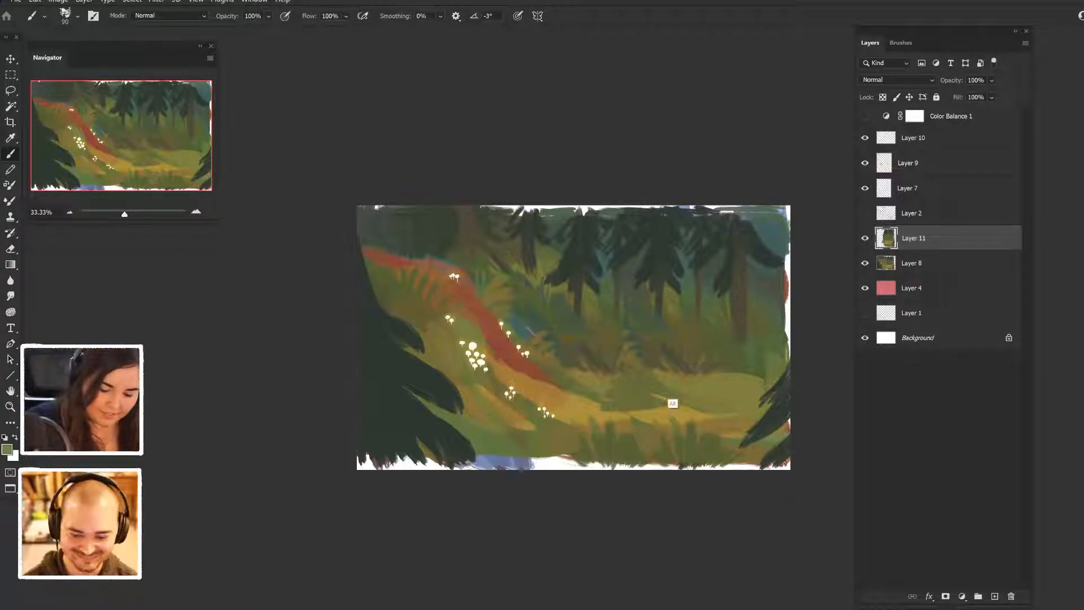
{"action": "left_click", "coordinate": [657, 440], "text": "alt"}
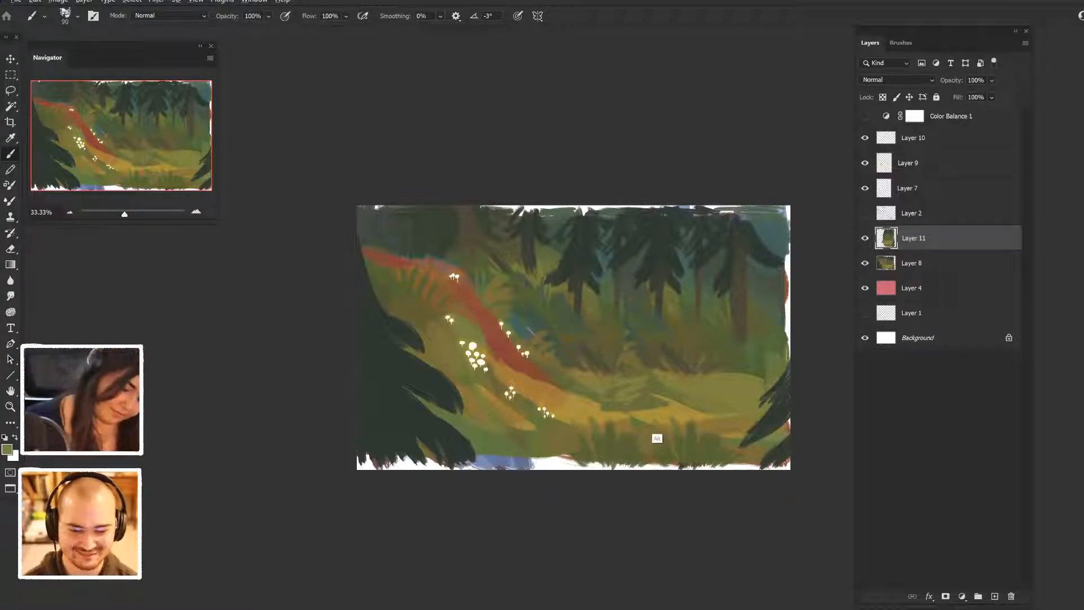
{"action": "left_click", "coordinate": [679, 424], "text": "alt"}
{"action": "mouse_move", "coordinate": [654, 410]}
{"action": "left_mouse_down"}
{"action": "mouse_move", "coordinate": [683, 407]}
{"action": "mouse_move", "coordinate": [661, 398]}
{"action": "left_mouse_up"}
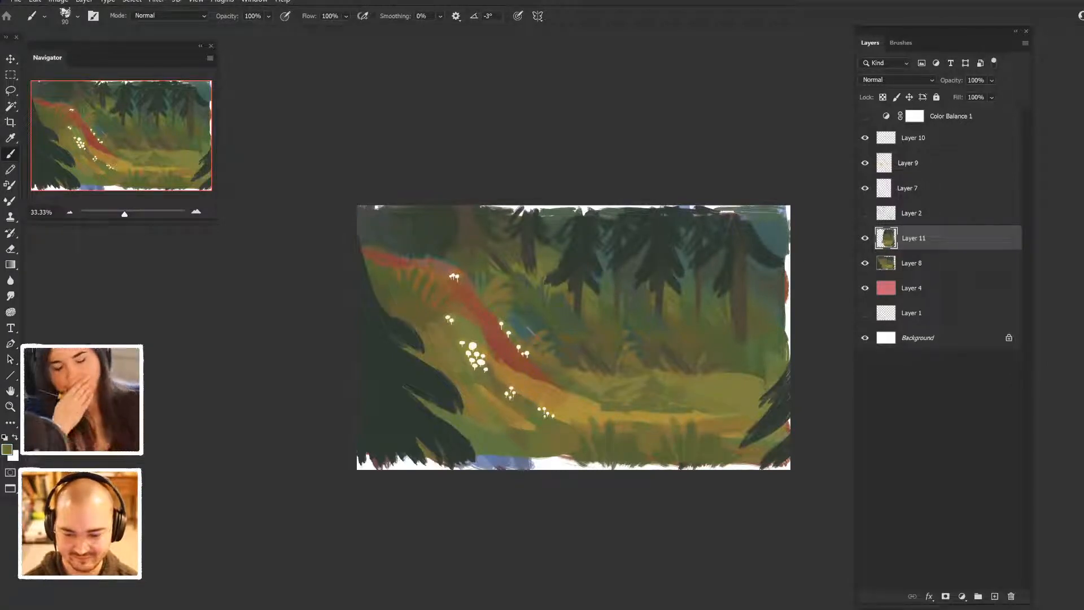
- Cover the blue and white gap along the lower edge beside the dark foreground conifer with sampled meadow green
{"action": "left_click", "coordinate": [530, 449], "text": "alt"}
{"action": "mouse_move", "coordinate": [536, 457]}
{"action": "left_mouse_down"}
{"action": "mouse_move", "coordinate": [536, 468]}
{"action": "mouse_move", "coordinate": [484, 461]}
{"action": "mouse_move", "coordinate": [591, 467]}
{"action": "mouse_move", "coordinate": [573, 468]}
{"action": "left_mouse_up"}
{"action": "left_click", "coordinate": [643, 442], "text": "alt"}
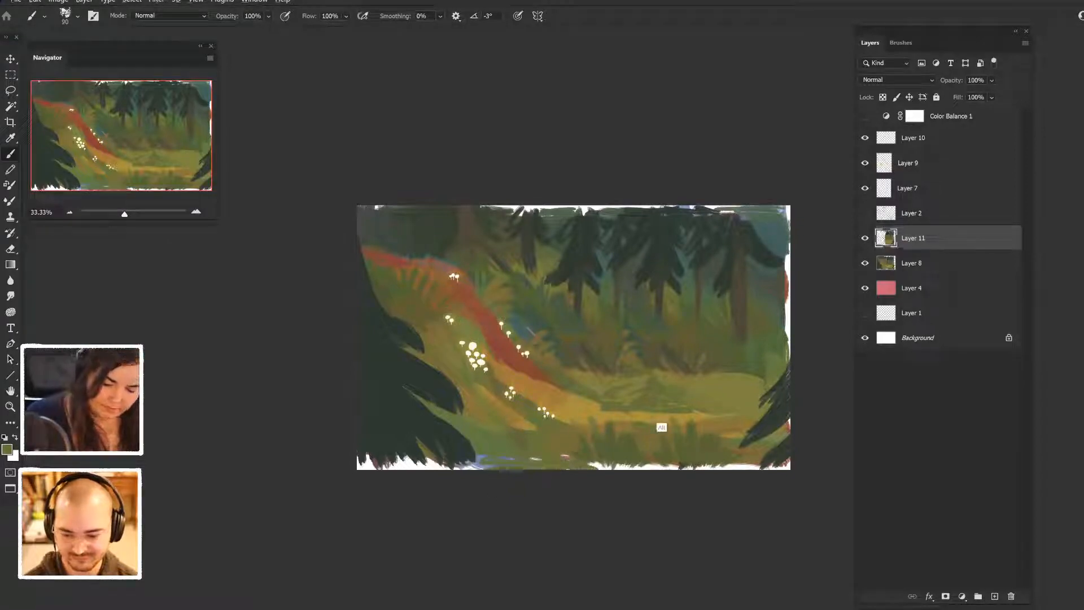
- Fill the painting's ragged lower edge on the right half with upward grass strokes in sampled reddish-brown and greens
{"action": "left_click", "coordinate": [488, 348], "text": "alt"}
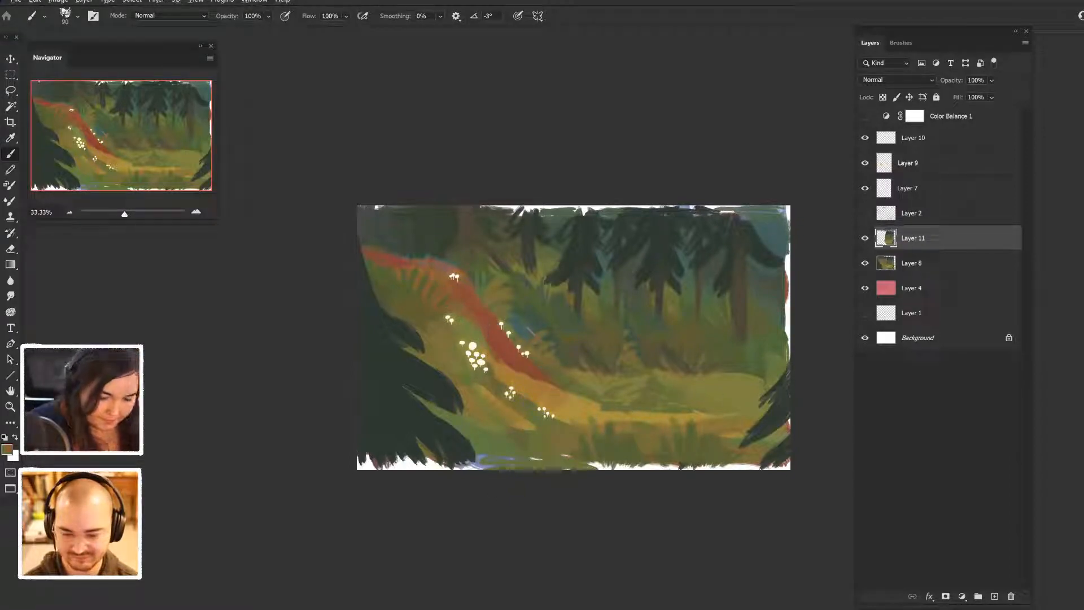
{"action": "mouse_move", "coordinate": [601, 469]}
{"action": "left_mouse_down"}
{"action": "mouse_move", "coordinate": [594, 445]}
{"action": "mouse_move", "coordinate": [609, 436]}
{"action": "mouse_move", "coordinate": [632, 445]}
{"action": "left_mouse_up"}
{"action": "mouse_move", "coordinate": [639, 467]}
{"action": "left_mouse_down"}
{"action": "mouse_move", "coordinate": [651, 453]}
{"action": "mouse_move", "coordinate": [628, 448]}
{"action": "left_mouse_up"}
{"action": "left_click", "coordinate": [687, 449], "text": "alt"}
{"action": "left_click", "coordinate": [687, 449], "text": "alt"}
{"action": "mouse_move", "coordinate": [645, 469]}
{"action": "left_mouse_down"}
{"action": "mouse_move", "coordinate": [641, 449]}
{"action": "mouse_move", "coordinate": [682, 452]}
{"action": "left_mouse_up"}
{"action": "left_click", "coordinate": [677, 446], "text": "alt"}
{"action": "mouse_move", "coordinate": [695, 469]}
{"action": "left_mouse_down"}
{"action": "mouse_move", "coordinate": [697, 452]}
{"action": "mouse_move", "coordinate": [710, 451]}
{"action": "left_mouse_up"}
{"action": "left_click_drag", "start_coordinate": [718, 469], "coordinate": [737, 448]}
{"action": "mouse_move", "coordinate": [746, 468]}
{"action": "left_mouse_down"}
{"action": "mouse_move", "coordinate": [759, 454]}
{"action": "mouse_move", "coordinate": [728, 430]}
{"action": "left_mouse_up"}
{"action": "left_click", "coordinate": [727, 446], "text": "alt"}
{"action": "left_click_drag", "start_coordinate": [666, 469], "coordinate": [678, 459]}
{"action": "left_click_drag", "start_coordinate": [717, 469], "coordinate": [723, 458]}
{"action": "left_click_drag", "start_coordinate": [738, 470], "coordinate": [742, 457]}
{"action": "left_click_drag", "start_coordinate": [657, 469], "coordinate": [660, 458]}
{"action": "left_click_drag", "start_coordinate": [749, 469], "coordinate": [771, 455]}
{"action": "left_click_drag", "start_coordinate": [777, 468], "coordinate": [783, 455]}
- Extend the dark foreground conifer and the grass beside it down to the lower-left canvas edge with sampled colours
{"action": "left_click_drag", "start_coordinate": [494, 466], "coordinate": [422, 467]}
{"action": "left_click", "coordinate": [485, 467], "text": "alt"}
{"action": "mouse_move", "coordinate": [443, 465]}
{"action": "left_mouse_down"}
{"action": "mouse_move", "coordinate": [421, 456]}
{"action": "mouse_move", "coordinate": [398, 468]}
{"action": "left_mouse_up"}
{"action": "left_click", "coordinate": [406, 450], "text": "alt"}
{"action": "mouse_move", "coordinate": [420, 456]}
{"action": "left_mouse_down"}
{"action": "mouse_move", "coordinate": [411, 468]}
{"action": "mouse_move", "coordinate": [424, 468]}
{"action": "mouse_move", "coordinate": [385, 469]}
{"action": "left_mouse_up"}
{"action": "left_click", "coordinate": [398, 450], "text": "alt"}
{"action": "mouse_move", "coordinate": [388, 455]}
{"action": "left_mouse_down"}
{"action": "mouse_move", "coordinate": [360, 468]}
{"action": "mouse_move", "coordinate": [367, 460]}
{"action": "left_mouse_up"}
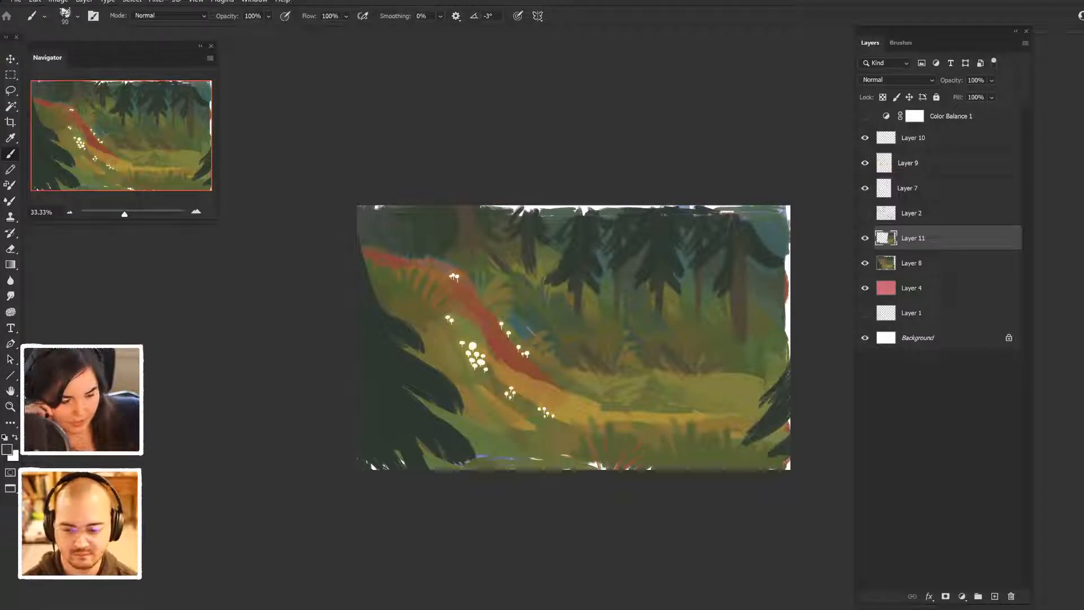
- Extend the path in sampled red from its lower bend across the meadow toward the right-hand conifer
{"action": "left_click", "coordinate": [489, 358], "text": "alt"}
{"action": "mouse_move", "coordinate": [545, 401]}
{"action": "left_mouse_down"}
{"action": "mouse_move", "coordinate": [614, 422]}
{"action": "mouse_move", "coordinate": [682, 422]}
{"action": "left_mouse_up"}
{"action": "left_click_drag", "start_coordinate": [608, 417], "coordinate": [751, 412]}
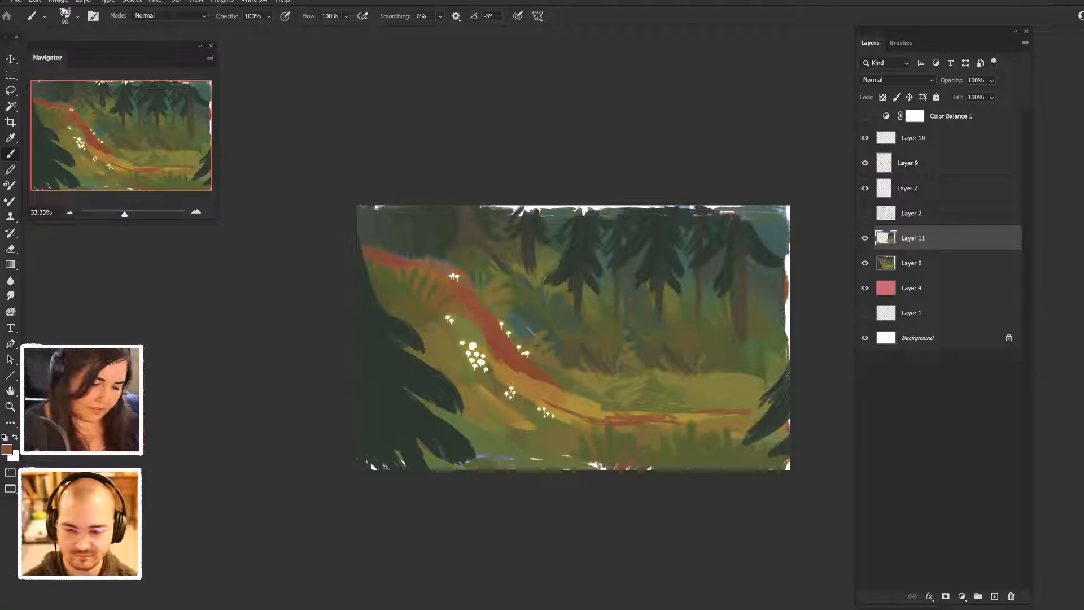
{"action": "left_click_drag", "start_coordinate": [505, 364], "coordinate": [596, 404]}
- Define the path's upper edge with sampled dark greens and cover its far-left end with green undergrowth strokes
{"action": "left_click", "coordinate": [435, 265], "text": "alt"}
{"action": "mouse_move", "coordinate": [439, 263]}
{"action": "left_mouse_down"}
{"action": "mouse_move", "coordinate": [413, 260]}
{"action": "mouse_move", "coordinate": [458, 270]}
{"action": "mouse_move", "coordinate": [515, 340]}
{"action": "mouse_move", "coordinate": [558, 371]}
{"action": "mouse_move", "coordinate": [548, 364]}
{"action": "left_mouse_up"}
{"action": "left_click", "coordinate": [501, 334], "text": "alt"}
{"action": "left_click", "coordinate": [509, 352], "text": "alt"}
{"action": "left_click", "coordinate": [504, 345], "text": "alt"}
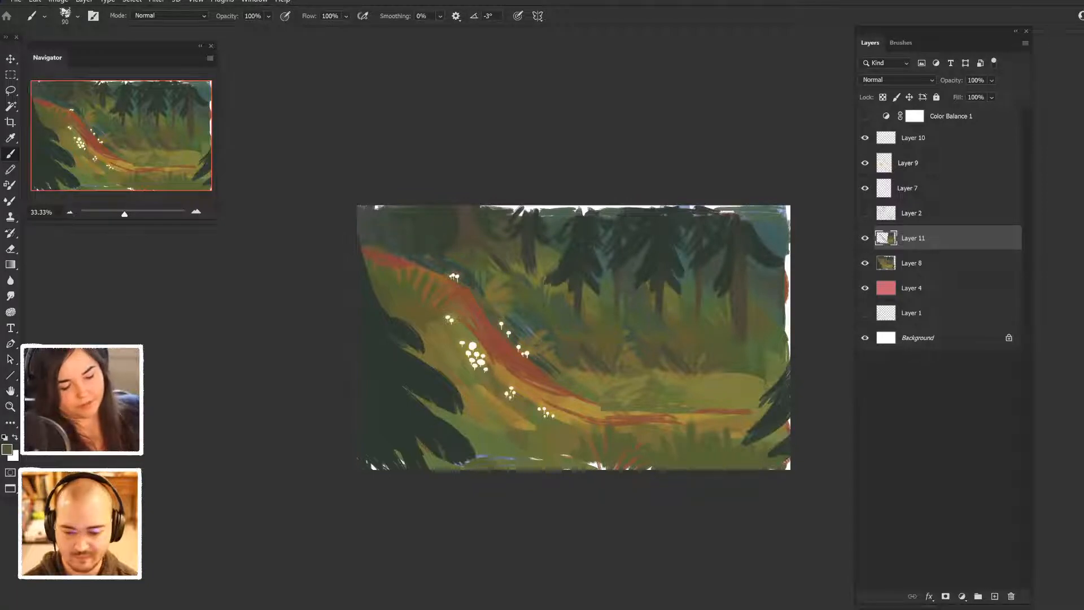
{"action": "left_click_drag", "start_coordinate": [365, 250], "coordinate": [442, 277]}
{"action": "left_click", "coordinate": [421, 290], "text": "alt"}
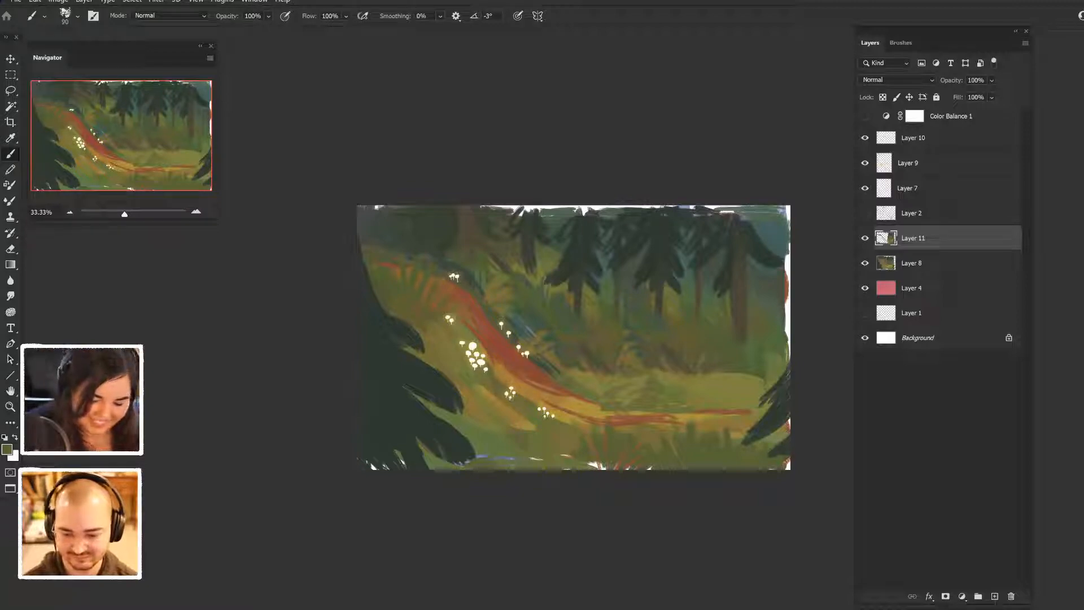
- Soften the right-hand meadow's far edge below the trees with horizontal strokes of sampled green
{"action": "left_click", "coordinate": [708, 406], "text": "alt"}
{"action": "left_click_drag", "start_coordinate": [648, 362], "coordinate": [736, 371]}
{"action": "left_click", "coordinate": [757, 381], "text": "alt"}
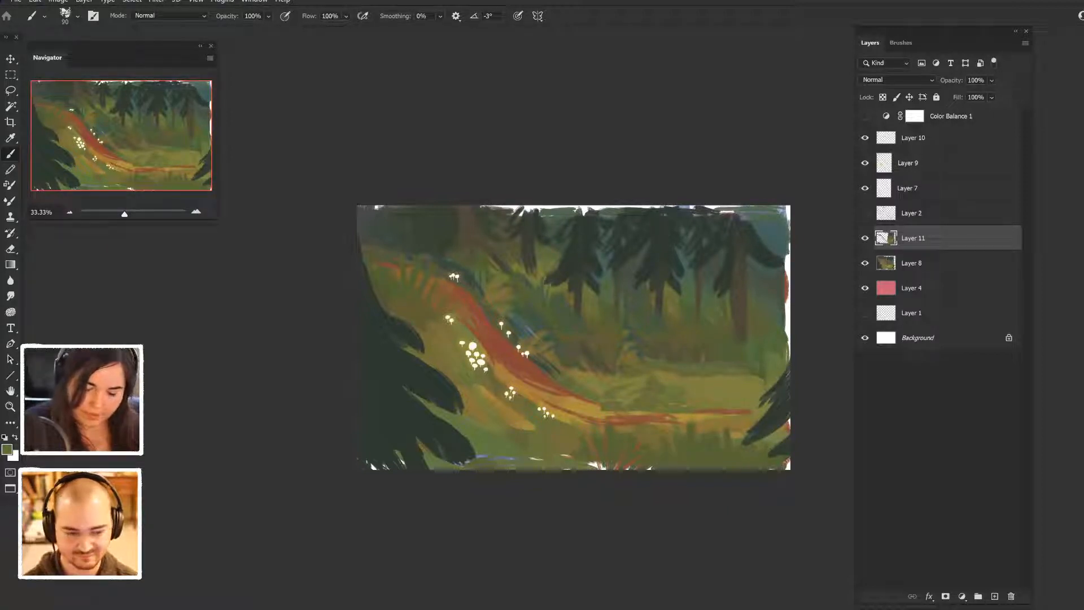
{"action": "left_click_drag", "start_coordinate": [648, 365], "coordinate": [693, 377]}
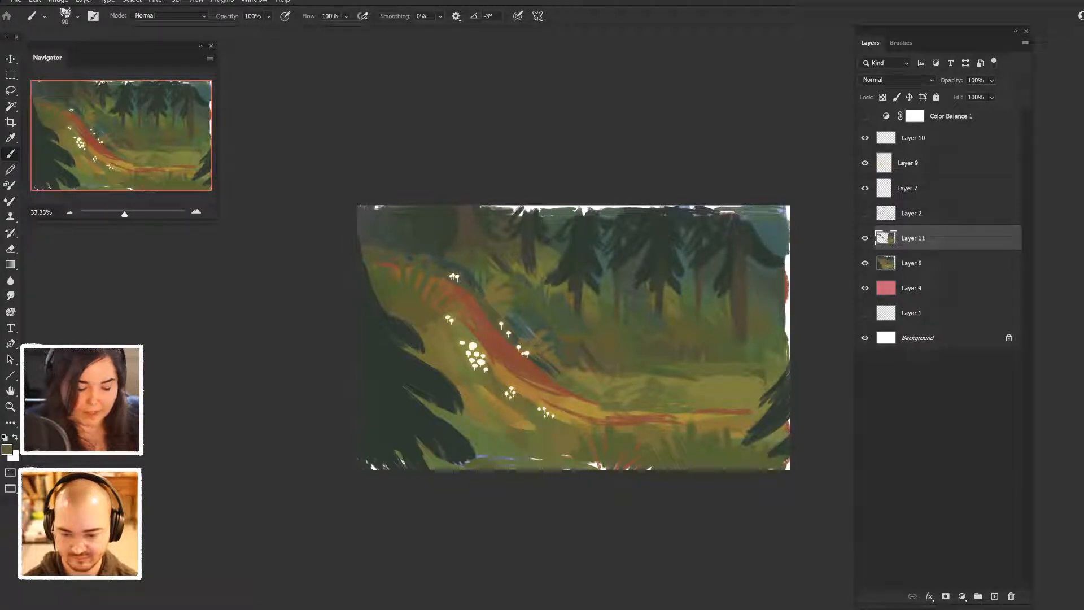
- Repaint the undergrowth between the path and the middle conifers with sampled blue-green and dark olive
{"action": "left_click", "coordinate": [576, 347], "text": "alt"}
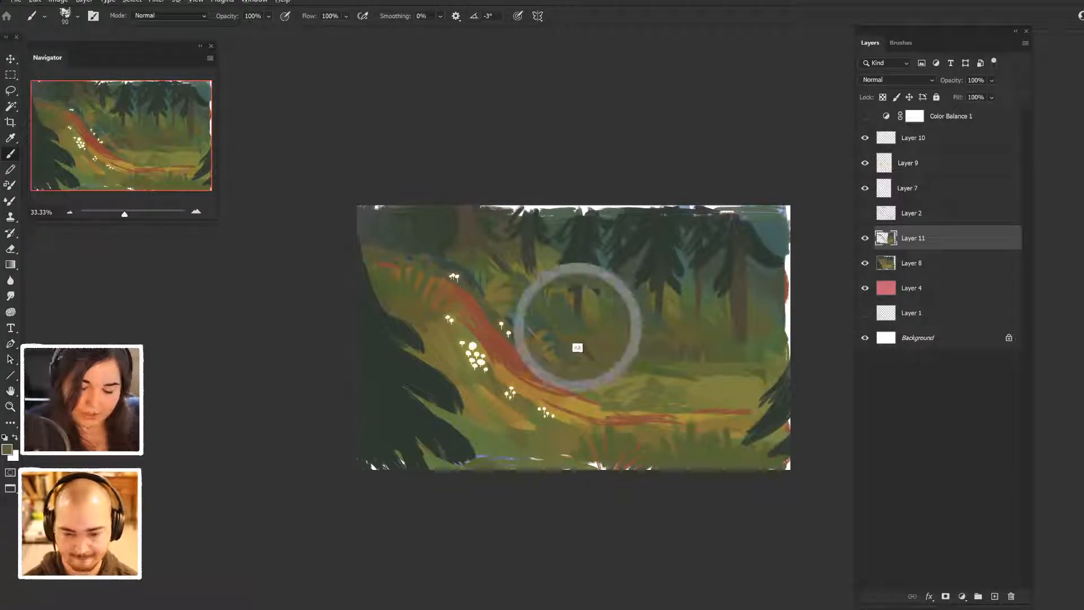
{"action": "key", "text": "Tab"}
{"action": "key", "text": "Tab"}
{"action": "left_click_drag", "start_coordinate": [521, 345], "coordinate": [539, 341]}
{"action": "left_click", "coordinate": [530, 322], "text": "alt"}
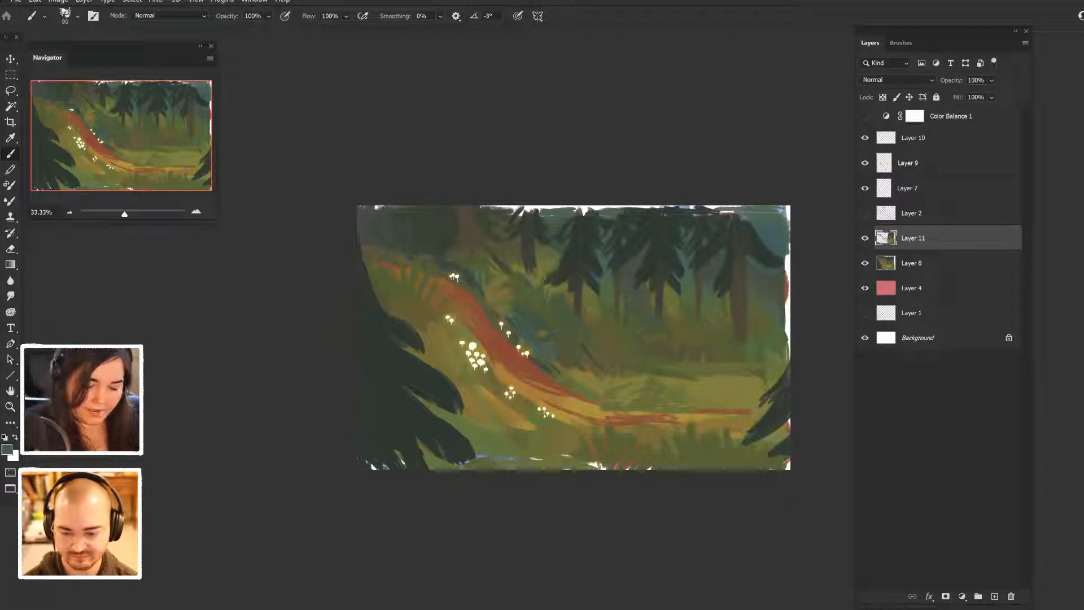
{"action": "left_click", "coordinate": [668, 334], "text": "alt"}
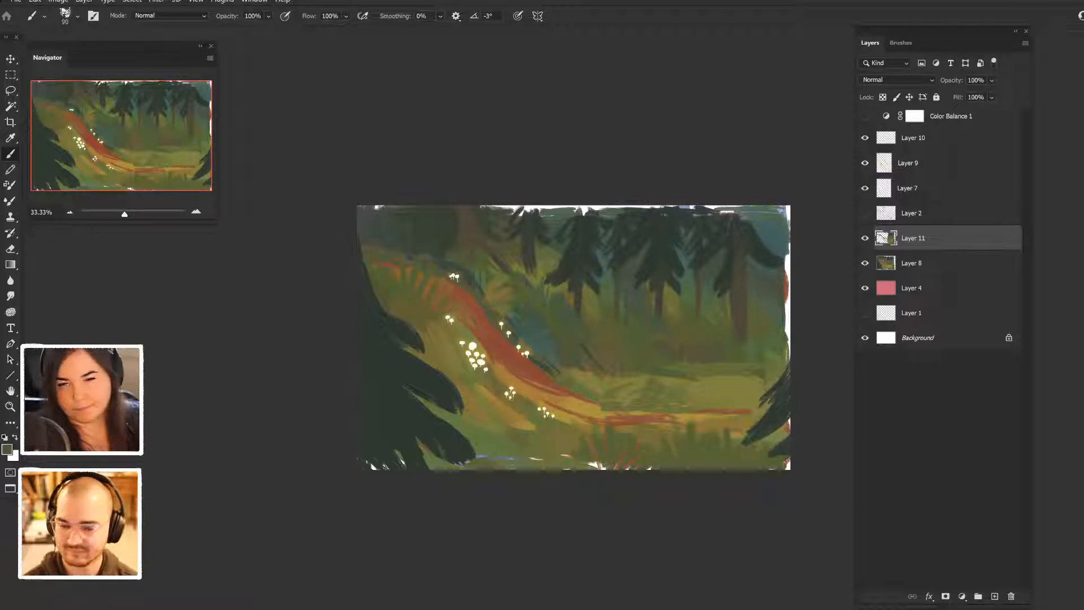
- Brush sampled lighter olive greens across the right-hand meadow and break up the red path strip running along it
{"action": "left_click", "coordinate": [722, 396], "text": "alt"}
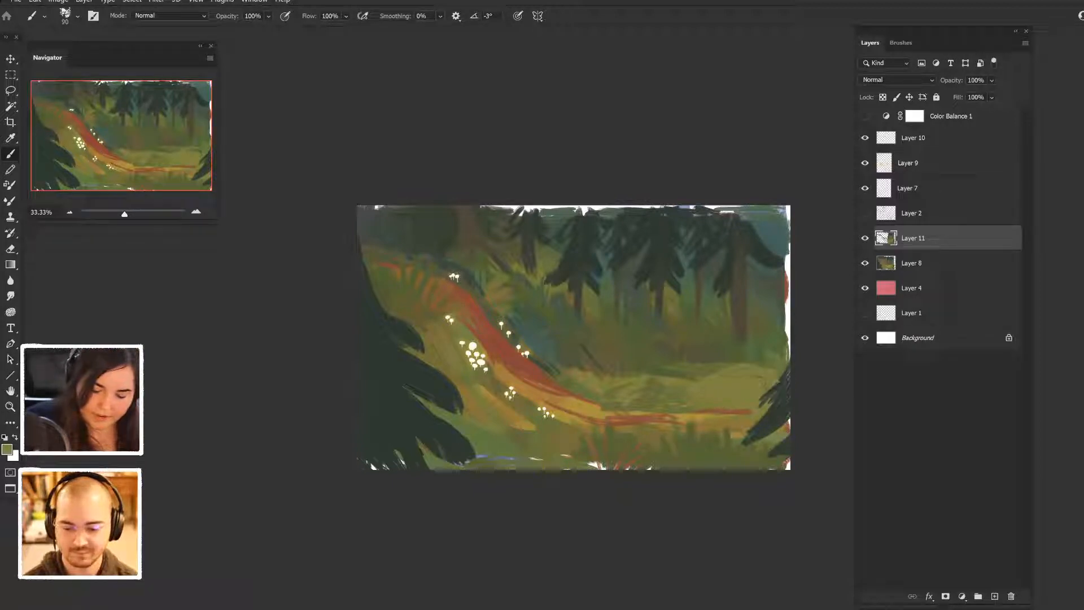
{"action": "left_click", "coordinate": [713, 391], "text": "alt"}
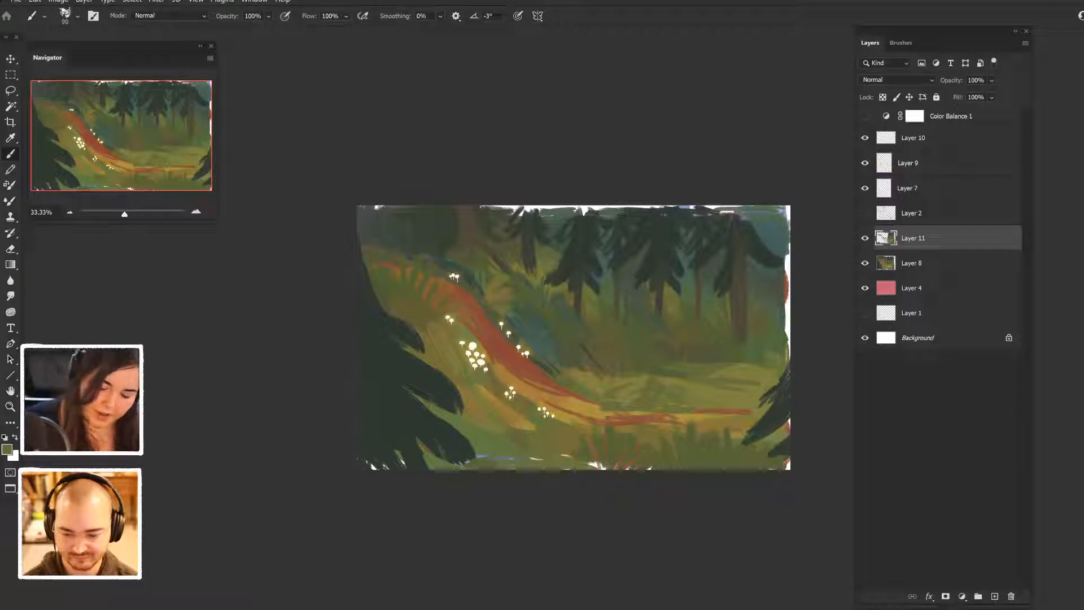
{"action": "left_click_drag", "start_coordinate": [741, 384], "coordinate": [711, 390]}
{"action": "left_click", "coordinate": [753, 375], "text": "alt"}
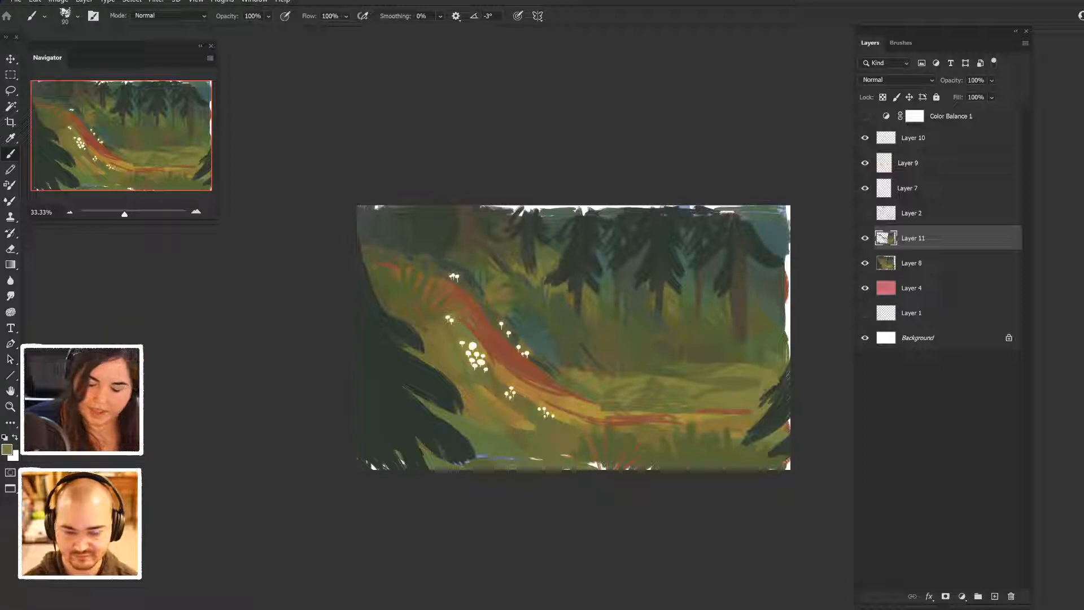
{"action": "left_click_drag", "start_coordinate": [732, 381], "coordinate": [757, 381]}
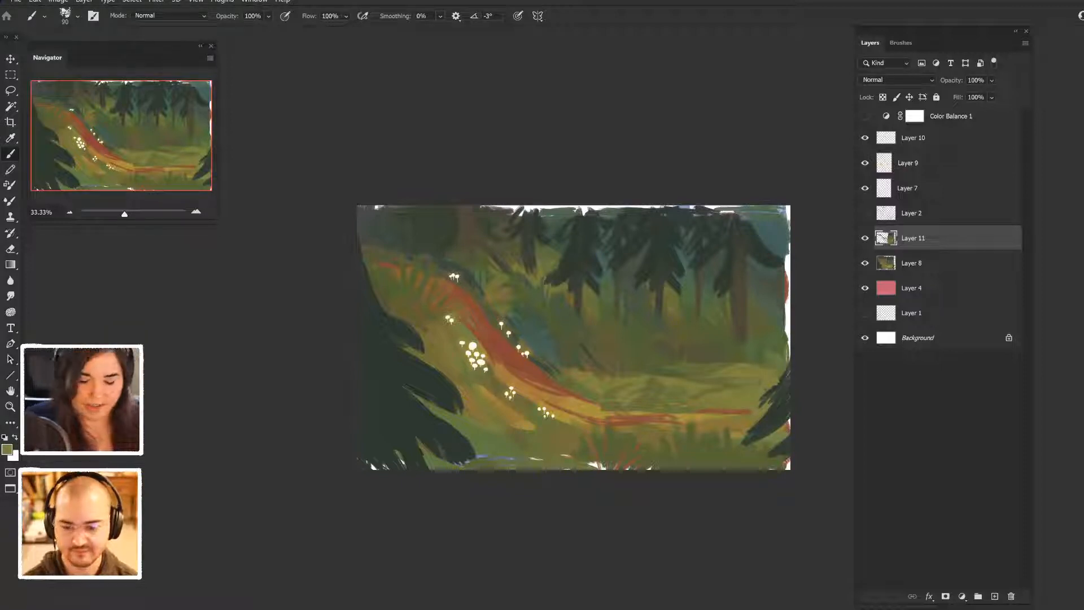
{"action": "left_click", "coordinate": [705, 394], "text": "alt"}
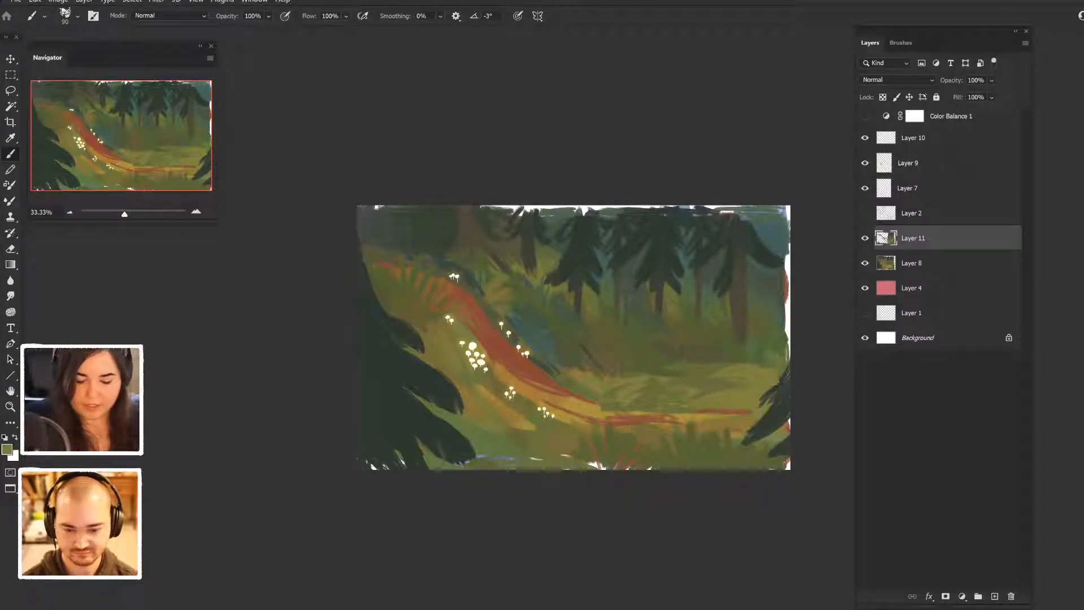
{"action": "left_click", "coordinate": [720, 409], "text": "alt"}
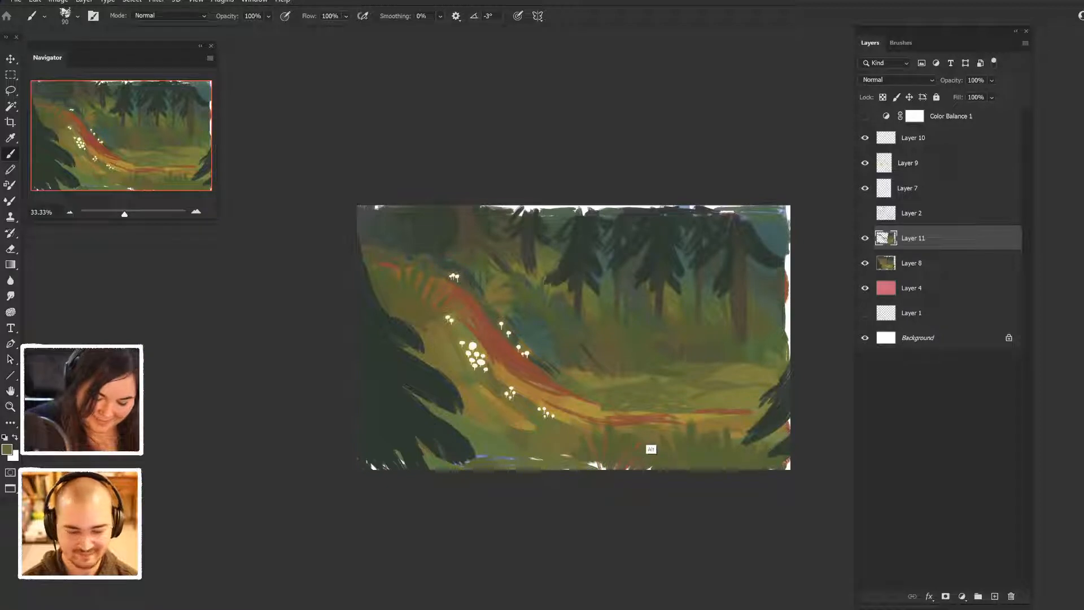
{"action": "left_click_drag", "start_coordinate": [632, 424], "coordinate": [643, 413]}
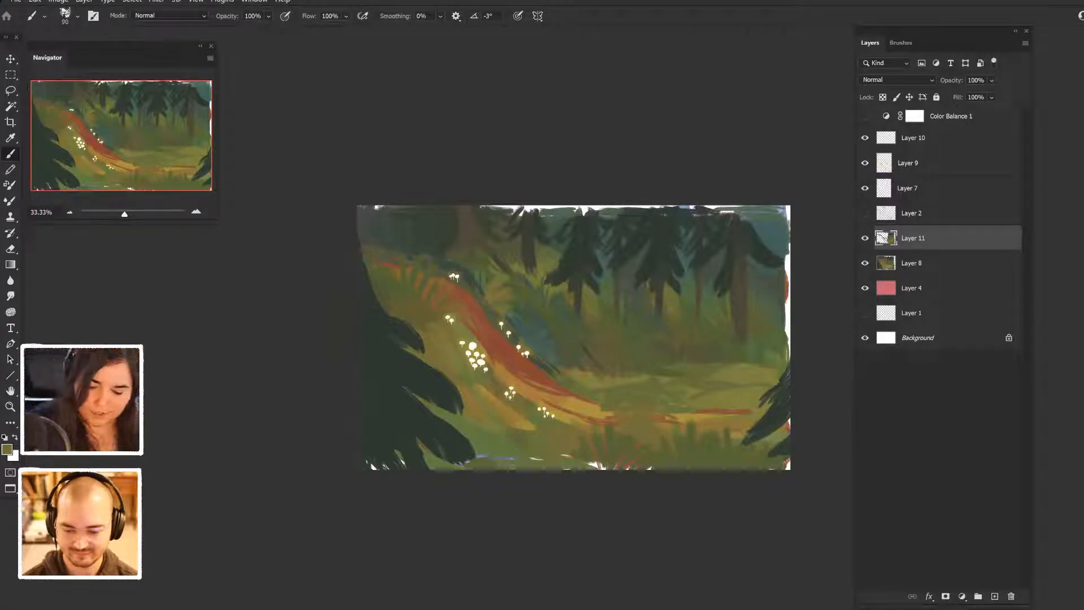
- Examine what Layer 10, Layer 9 and Layer 7 contain by toggling the visibility of each
{"action": "left_click", "coordinate": [865, 138]}
{"action": "left_click", "coordinate": [865, 138]}
{"action": "left_click", "coordinate": [865, 138]}
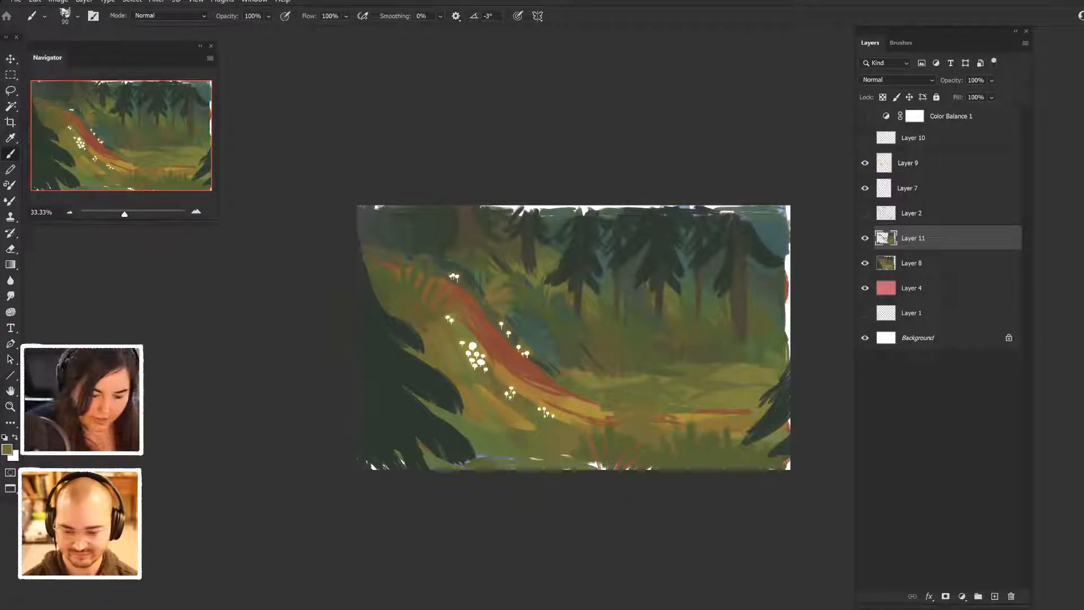
{"action": "left_click", "coordinate": [865, 138]}
{"action": "left_click", "coordinate": [866, 163]}
{"action": "left_click", "coordinate": [865, 163]}
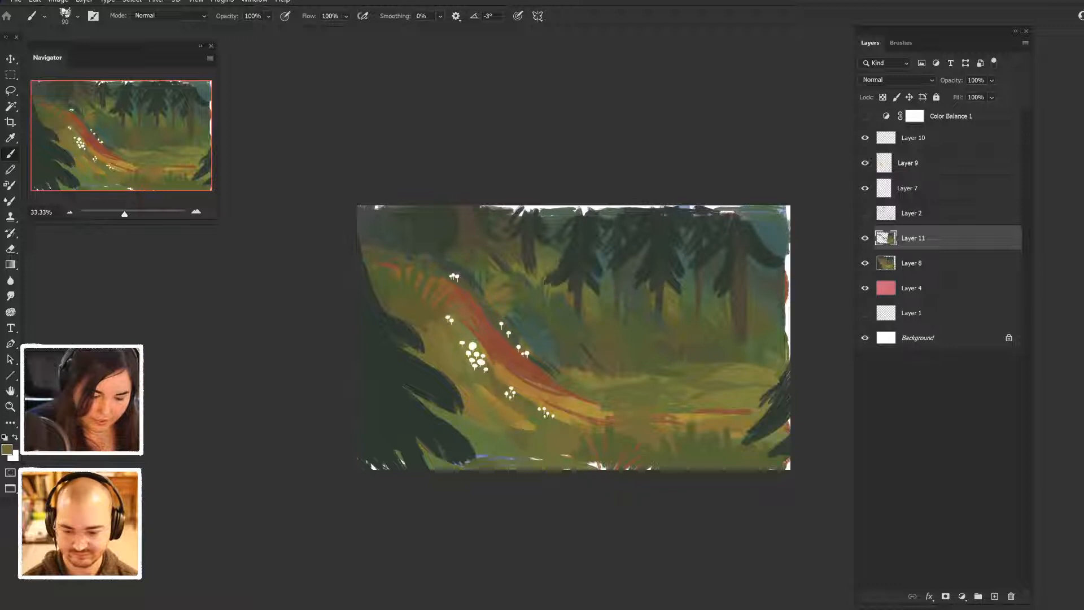
{"action": "left_click", "coordinate": [865, 188]}
{"action": "left_click", "coordinate": [865, 188]}
- On Layer 7, dot white mushrooms sampled from the existing cluster along the path's right-hand stretch and far-left end
{"action": "left_click", "coordinate": [909, 188]}
{"action": "key", "text": "l"}
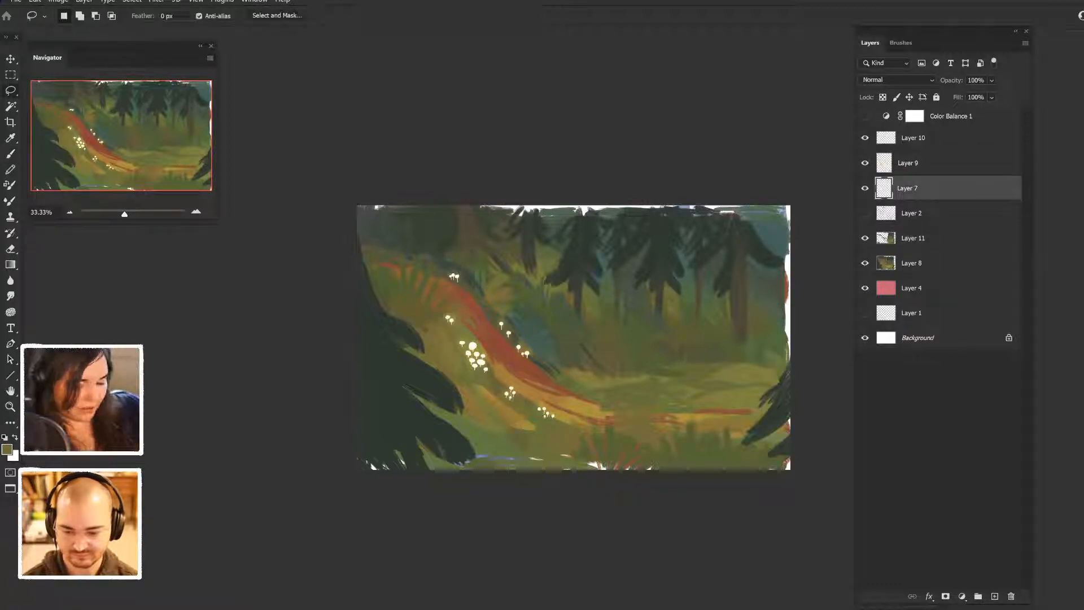
{"action": "key", "text": "b"}
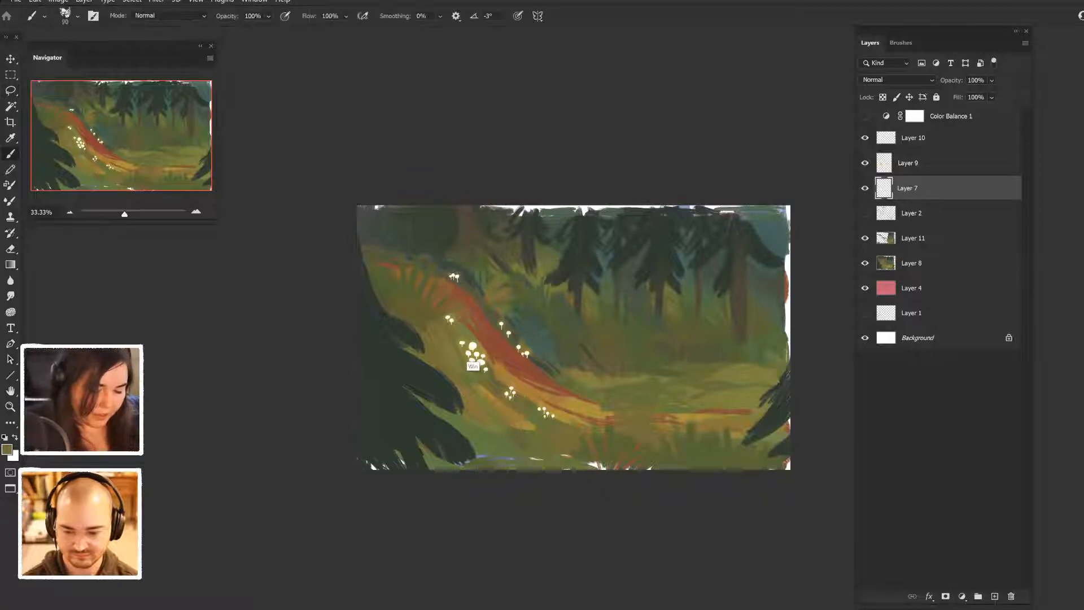
{"action": "left_click", "coordinate": [474, 360], "text": "alt"}
{"action": "left_click", "coordinate": [610, 423]}
{"action": "left_click", "coordinate": [678, 422]}
{"action": "left_click", "coordinate": [707, 428]}
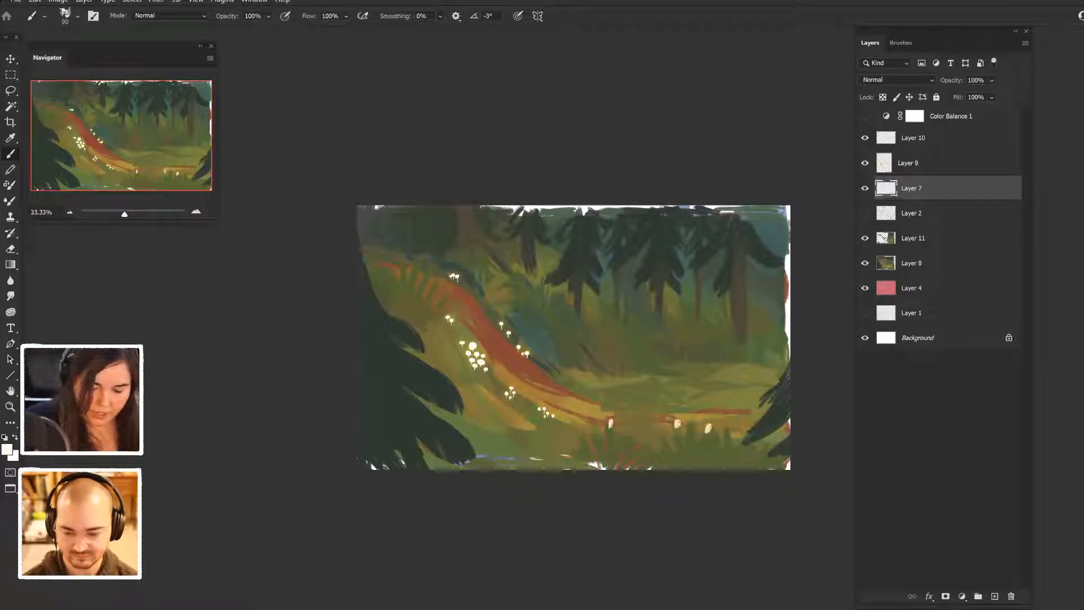
{"action": "left_click", "coordinate": [712, 407]}
{"action": "left_click", "coordinate": [733, 410]}
{"action": "left_click", "coordinate": [392, 264]}
{"action": "left_click", "coordinate": [377, 260]}
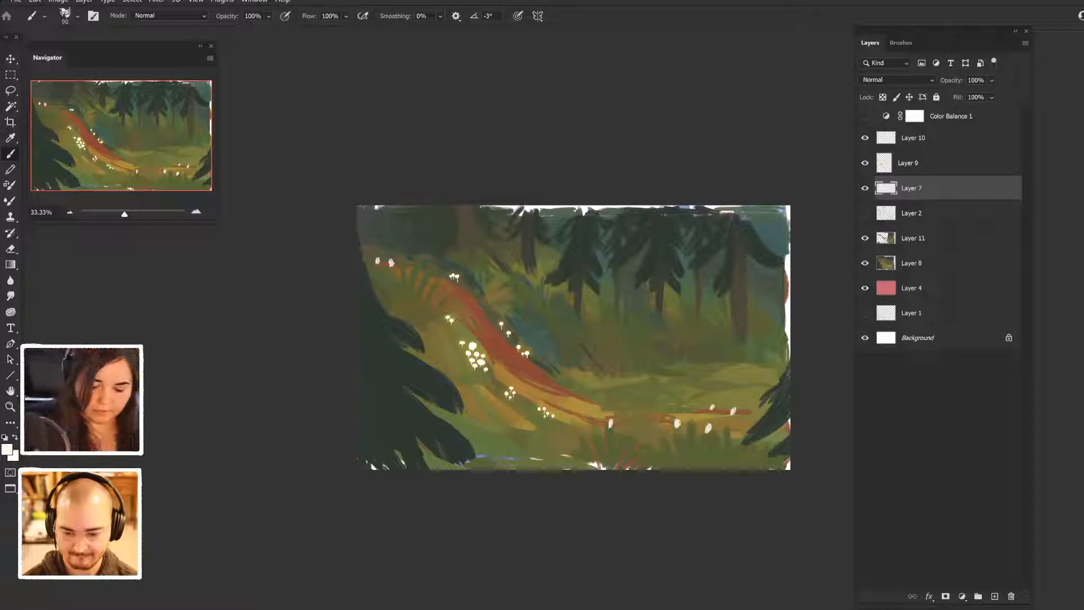
- Paint a white stick figure with a mushroom-shaped head and a raised sword on the right part of the path
{"action": "mouse_move", "coordinate": [642, 331]}
{"action": "left_mouse_down"}
{"action": "mouse_move", "coordinate": [664, 345]}
{"action": "mouse_move", "coordinate": [616, 353]}
{"action": "mouse_move", "coordinate": [658, 351]}
{"action": "mouse_move", "coordinate": [632, 339]}
{"action": "mouse_move", "coordinate": [650, 345]}
{"action": "mouse_move", "coordinate": [624, 421]}
{"action": "mouse_move", "coordinate": [655, 421]}
{"action": "left_mouse_up"}
{"action": "key", "text": "ctrl+z"}
{"action": "left_click_drag", "start_coordinate": [635, 384], "coordinate": [656, 422]}
{"action": "mouse_move", "coordinate": [636, 365]}
{"action": "left_mouse_down"}
{"action": "mouse_move", "coordinate": [619, 383]}
{"action": "mouse_move", "coordinate": [658, 376]}
{"action": "mouse_move", "coordinate": [646, 372]}
{"action": "left_mouse_up"}
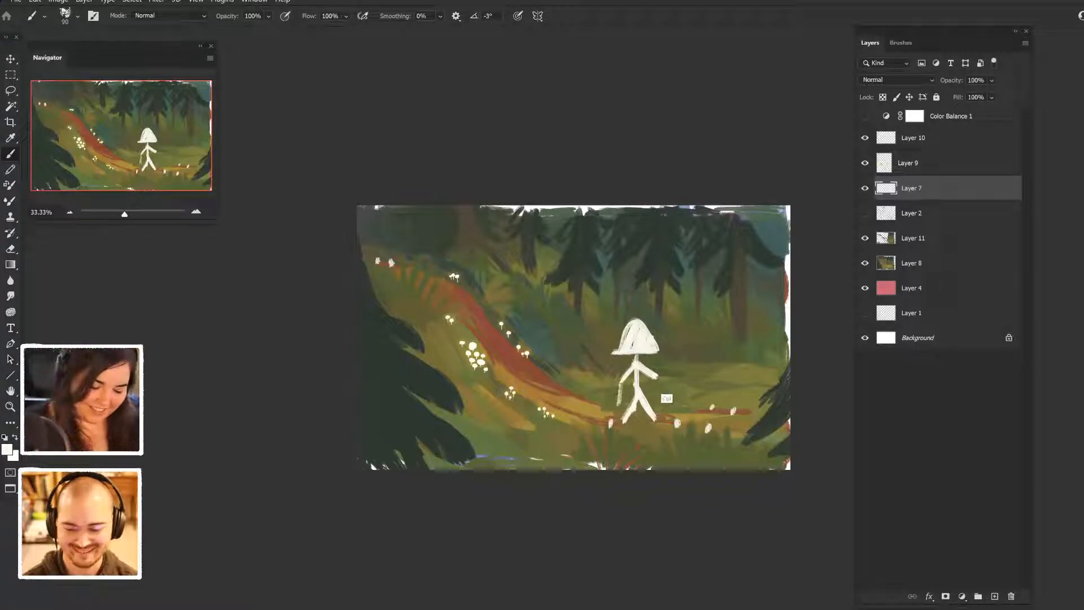
{"action": "mouse_move", "coordinate": [653, 378]}
{"action": "left_mouse_down"}
{"action": "mouse_move", "coordinate": [660, 389]}
{"action": "mouse_move", "coordinate": [680, 360]}
{"action": "left_mouse_up"}
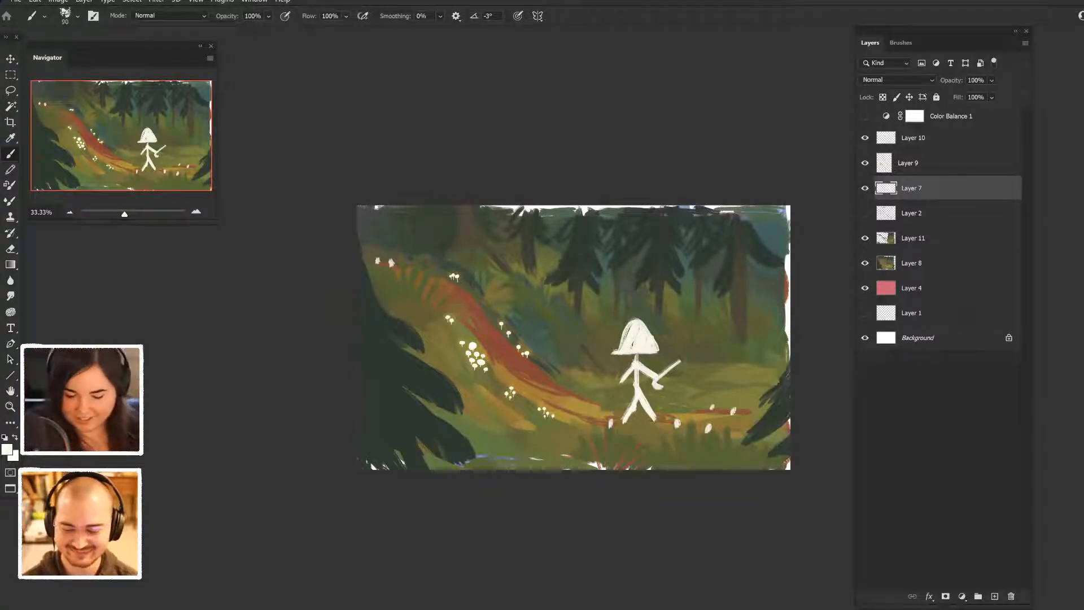
- Add a Selective Color adjustment clipped to Layer 7, set its Whites to Cyan +64% and Black +34%, and compare the effect
{"action": "left_click", "coordinate": [962, 596]}
{"action": "left_click", "coordinate": [994, 594]}
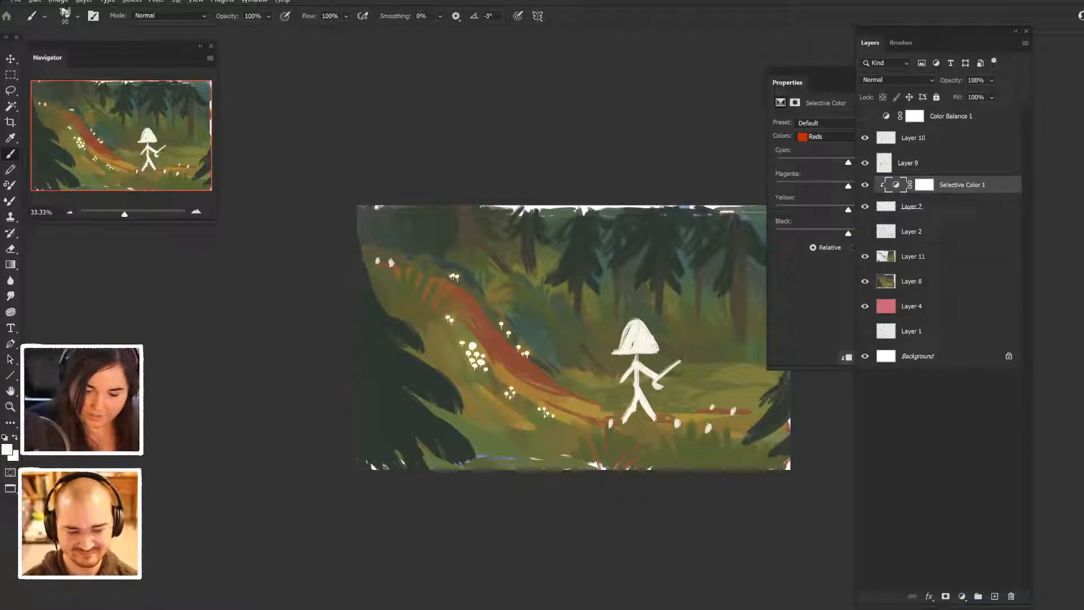
{"action": "left_click", "coordinate": [860, 136]}
{"action": "left_click", "coordinate": [830, 205]}
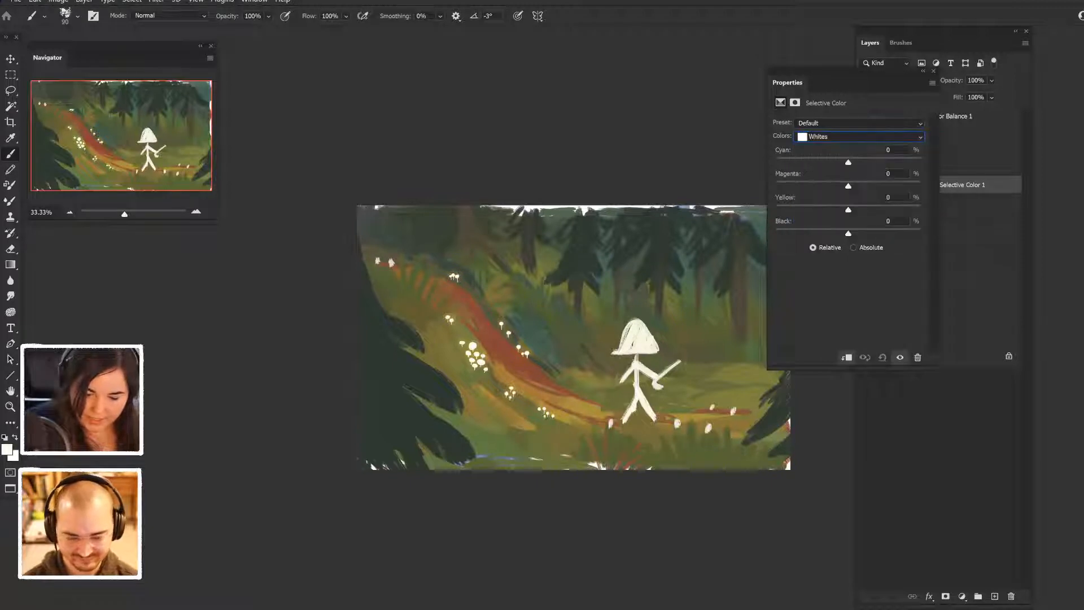
{"action": "left_click_drag", "start_coordinate": [848, 162], "coordinate": [894, 162]}
{"action": "left_click_drag", "start_coordinate": [848, 233], "coordinate": [873, 234]}
{"action": "left_click_drag", "start_coordinate": [819, 82], "coordinate": [635, 71]}
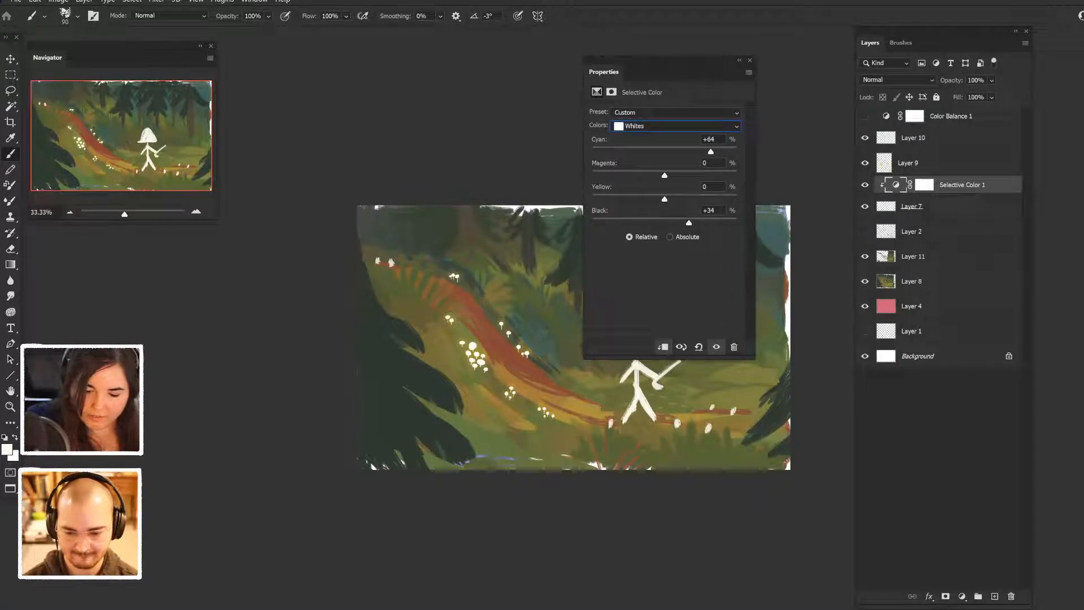
{"action": "left_click", "coordinate": [865, 184]}
{"action": "left_click", "coordinate": [865, 206]}
{"action": "left_click", "coordinate": [865, 206]}
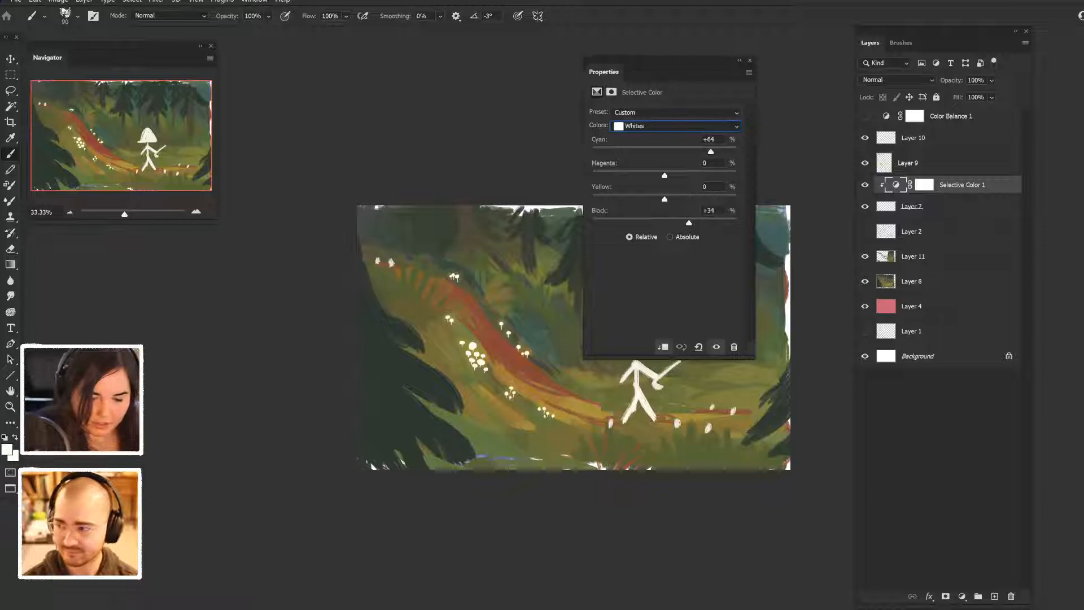
- Set the adjustment's Whites to Black +69% and Yellow +60%, and raise their Magenta
{"action": "left_click_drag", "start_coordinate": [713, 223], "coordinate": [715, 223]}
{"action": "left_click_drag", "start_coordinate": [664, 199], "coordinate": [708, 199]}
{"action": "left_click_drag", "start_coordinate": [664, 176], "coordinate": [696, 176]}
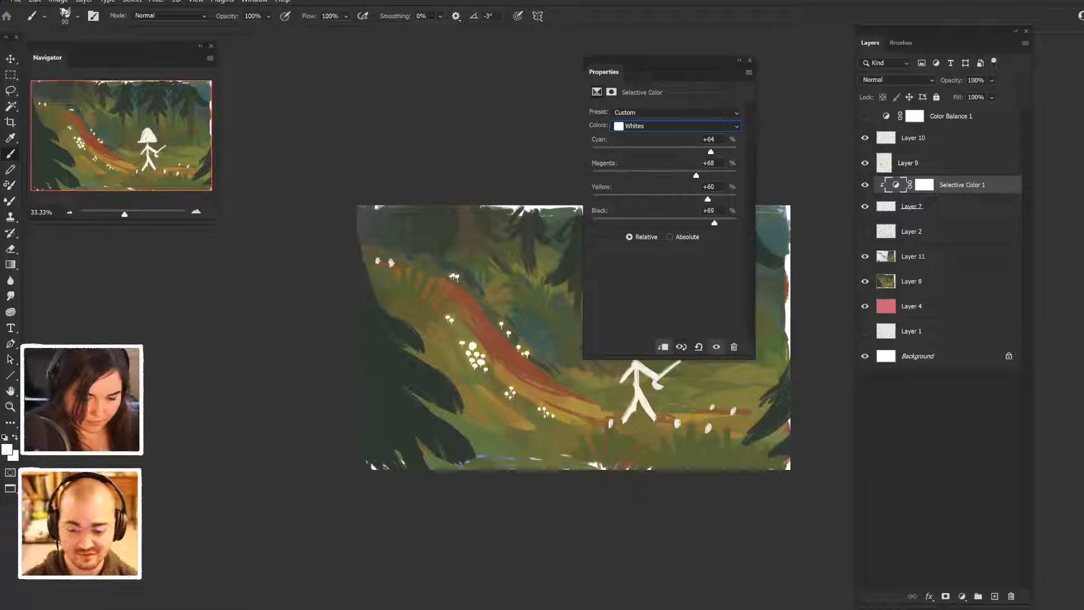
{"action": "left_click", "coordinate": [750, 61]}
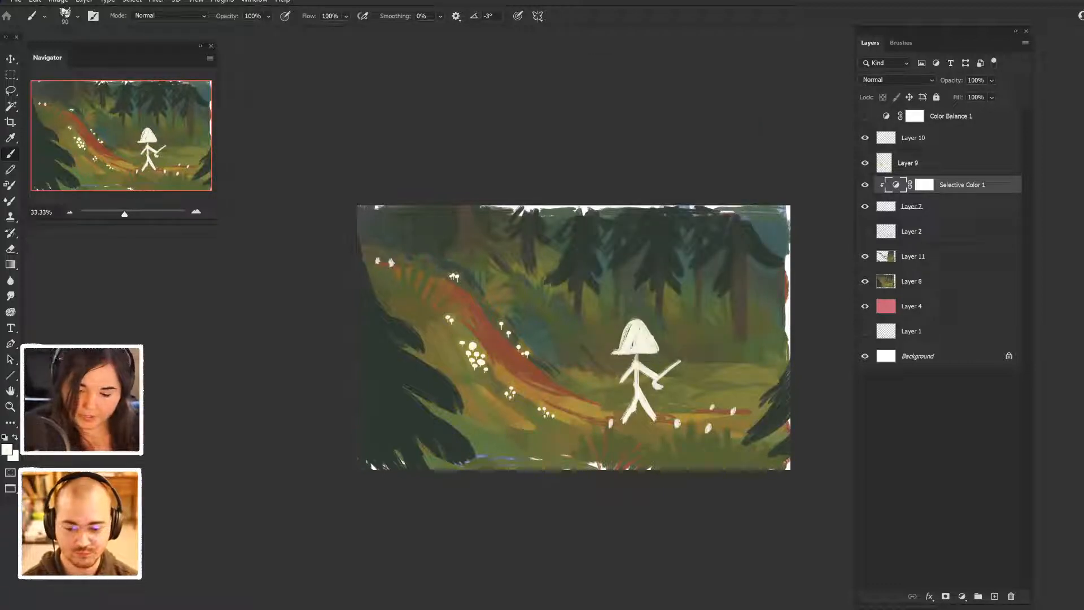
- Delete the clipped Selective Color adjustment, and recolour Layer 7's mushrooms and figure light blue with its transparent pixels locked
{"action": "key", "text": "Delete"}
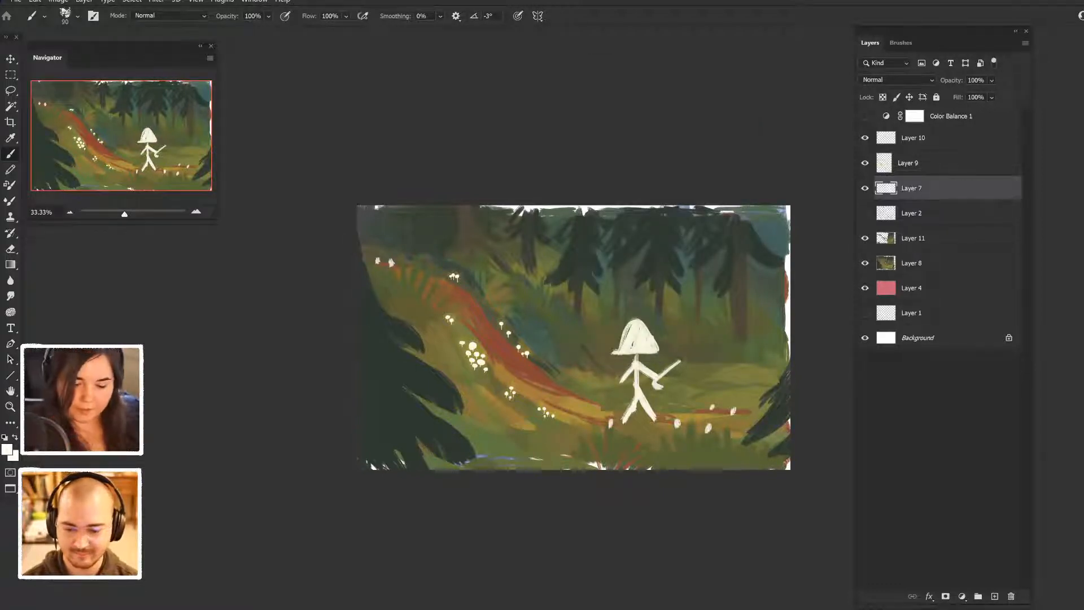
{"action": "key", "text": "slash"}
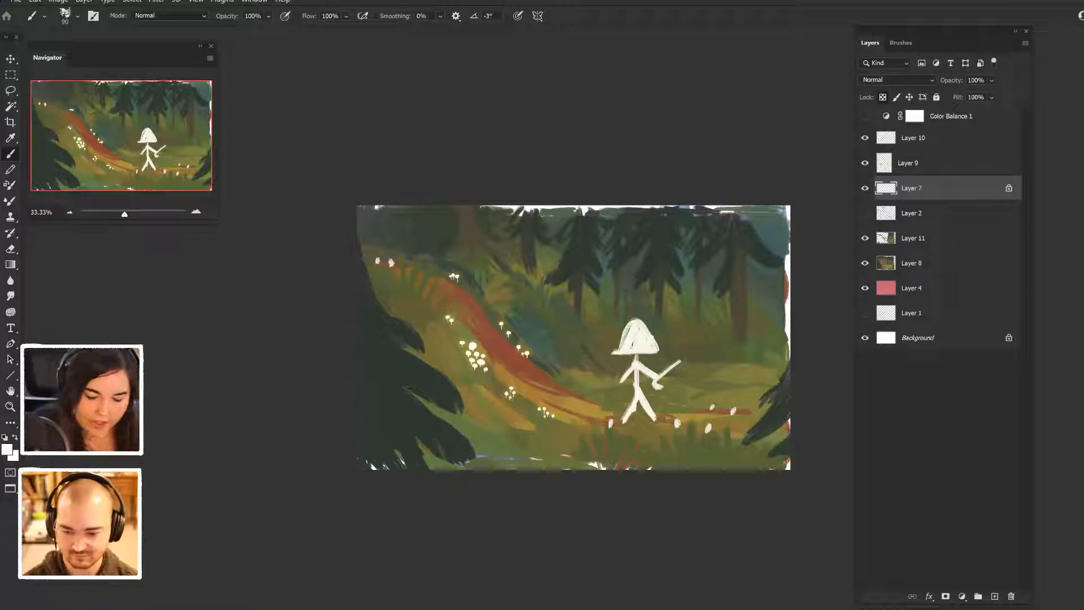
{"action": "left_click", "coordinate": [6, 449]}
{"action": "left_click_drag", "start_coordinate": [815, 361], "coordinate": [815, 379]}
{"action": "left_click_drag", "start_coordinate": [698, 314], "coordinate": [715, 302]}
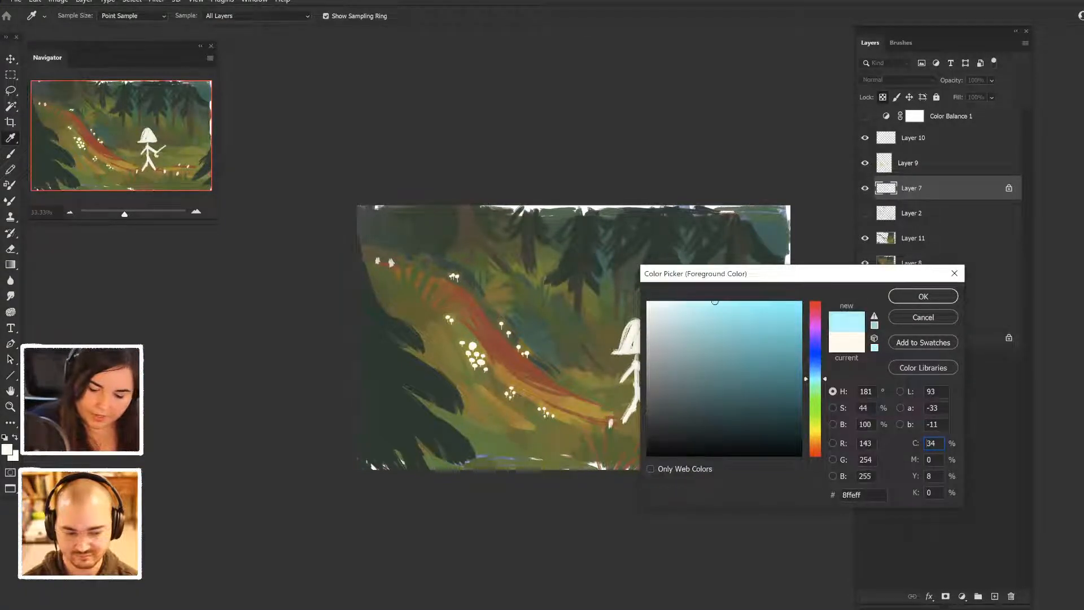
{"action": "left_click", "coordinate": [923, 297]}
{"action": "key", "text": "alt+BackSpace"}
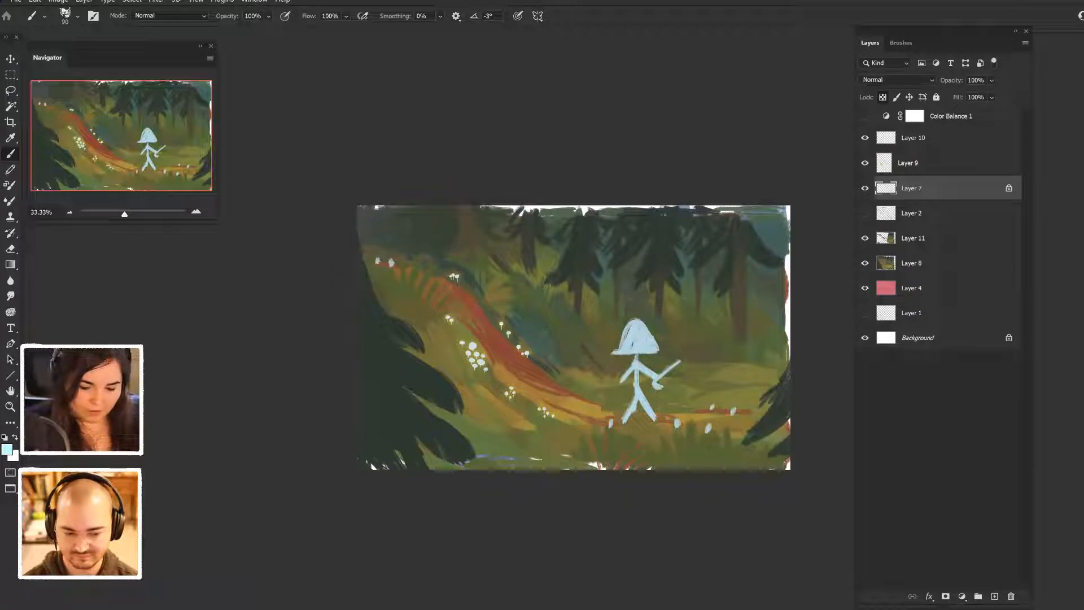
{"action": "key", "text": "ctrl+z"}
{"action": "key", "text": "ctrl+shift+z"}
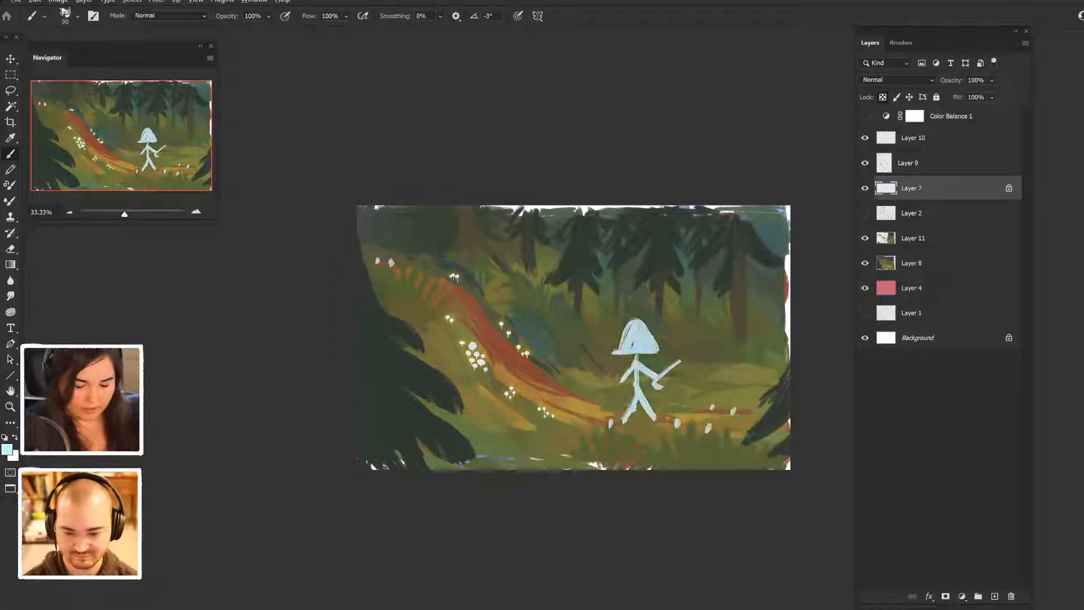
- Hide Layer 9, and cut the stick figure out of Layer 7 with its transparency unlocked and a lasso selection around the figure
{"action": "left_click", "coordinate": [865, 163]}
{"action": "left_click", "coordinate": [866, 163]}
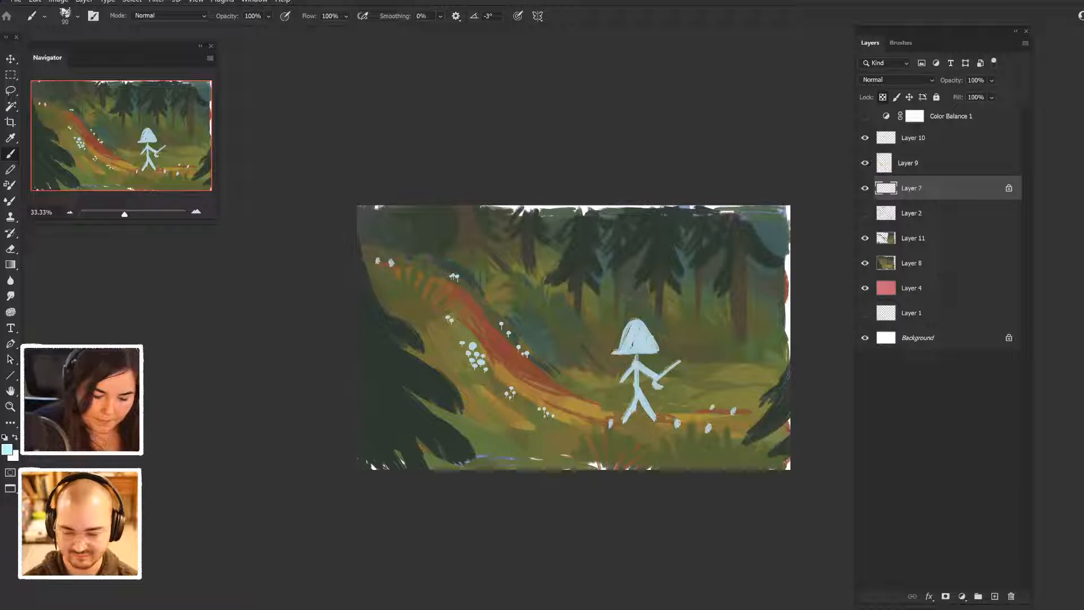
{"action": "left_click", "coordinate": [865, 163]}
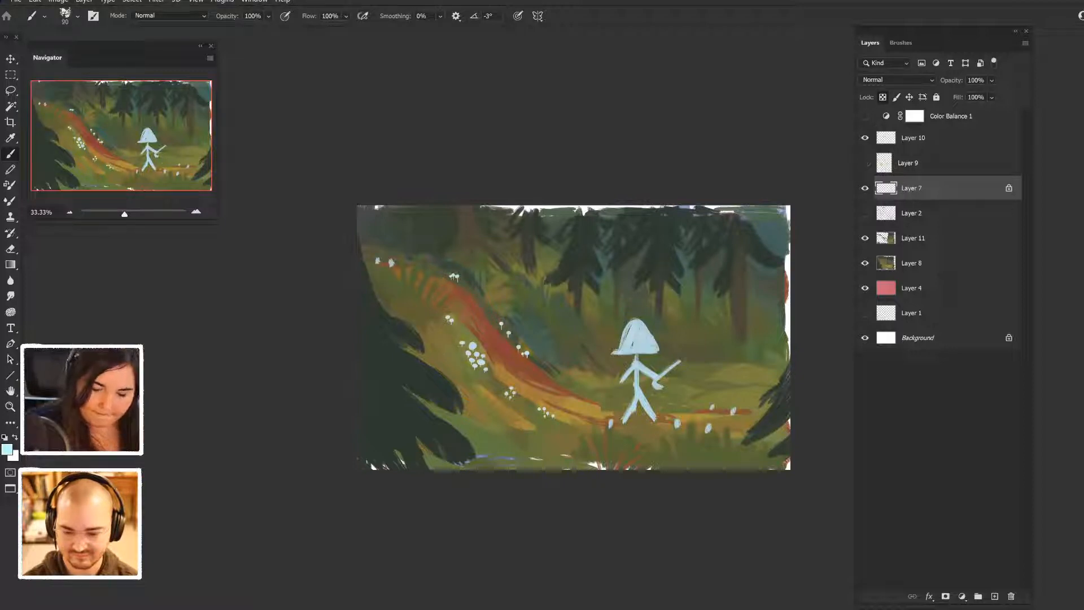
{"action": "key", "text": "slash"}
{"action": "key", "text": "l"}
{"action": "mouse_move", "coordinate": [658, 429]}
{"action": "left_mouse_down"}
{"action": "mouse_move", "coordinate": [651, 298]}
{"action": "mouse_move", "coordinate": [597, 396]}
{"action": "mouse_move", "coordinate": [655, 429]}
{"action": "left_mouse_up"}
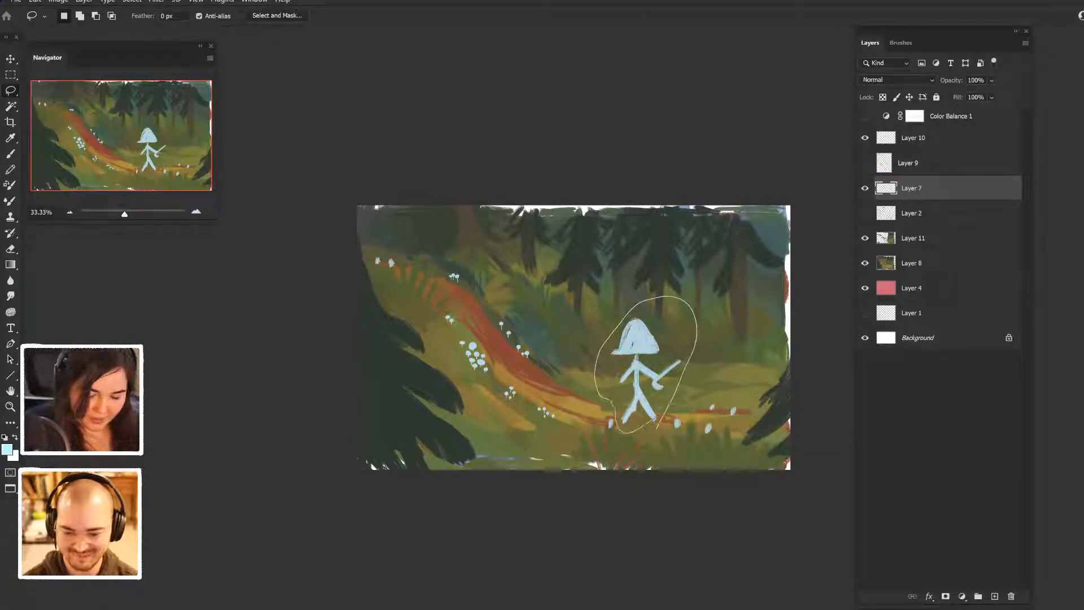
{"action": "key", "text": "Delete"}
{"action": "key", "text": "ctrl+d"}
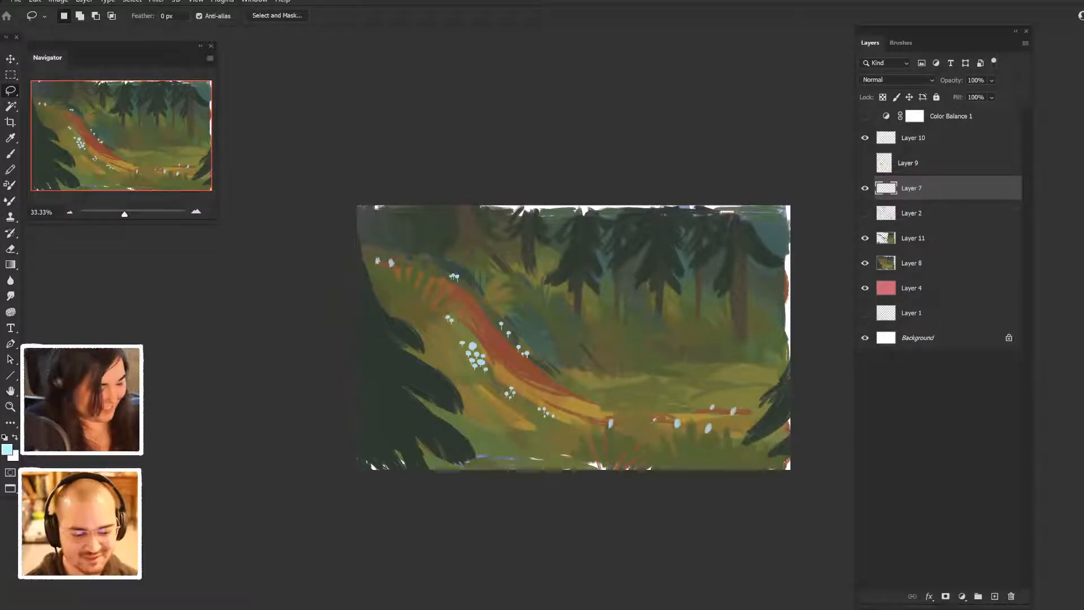
- Set the foreground colour to a pale periwinkle blue
{"action": "left_click", "coordinate": [7, 450]}
{"action": "left_click_drag", "start_coordinate": [690, 303], "coordinate": [677, 306]}
{"action": "left_click", "coordinate": [815, 368]}
{"action": "left_click", "coordinate": [923, 296]}
{"action": "key", "text": "l"}
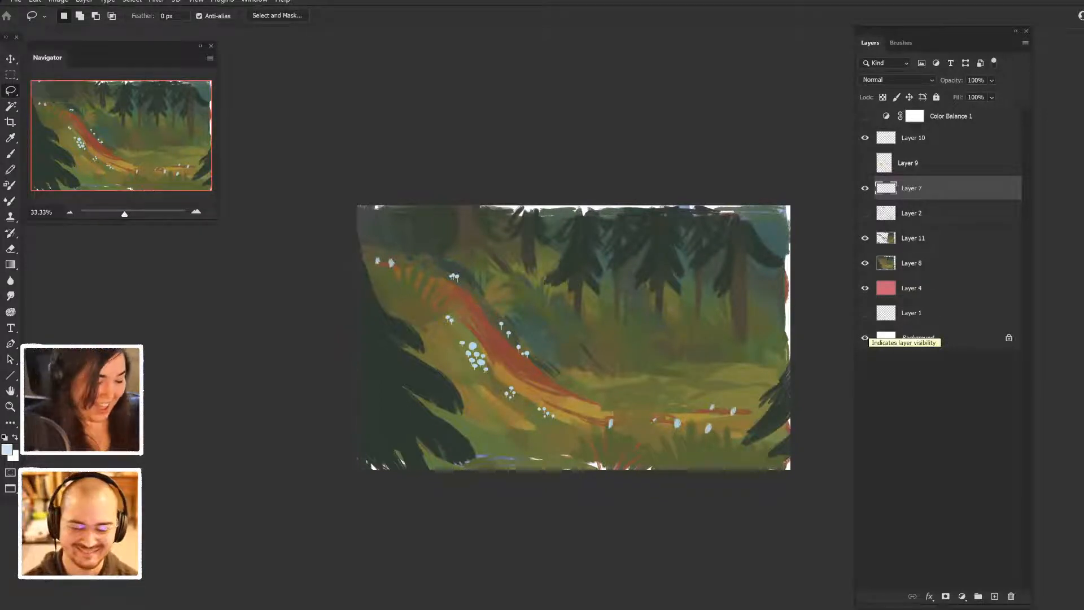
- Set the foreground colour to a warm yellow and lock Layer 7's transparent pixels
{"action": "left_click", "coordinate": [7, 450]}
{"action": "left_click", "coordinate": [815, 428]}
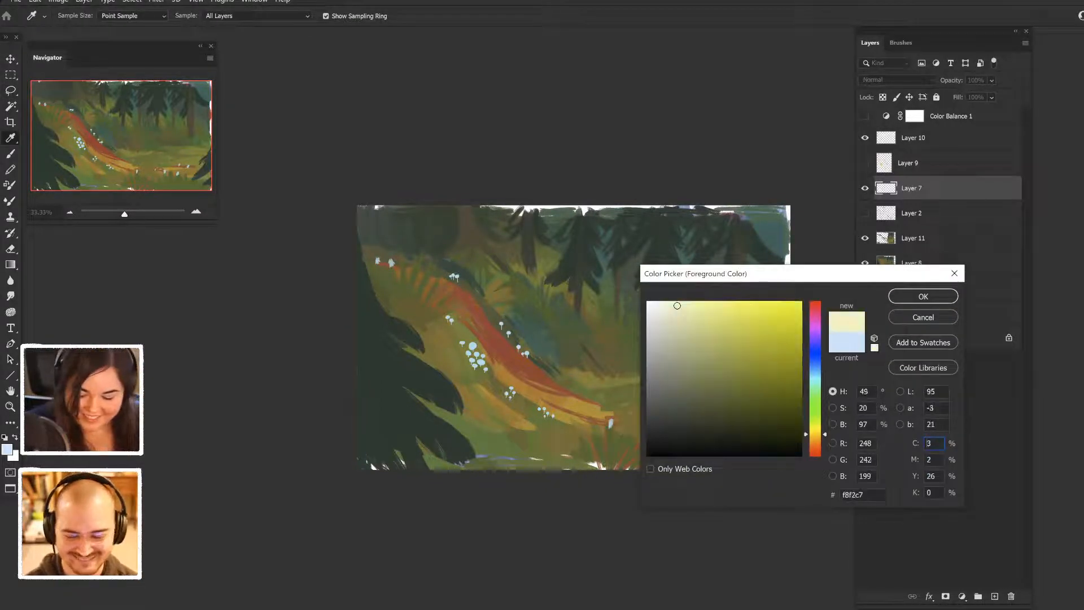
{"action": "left_click_drag", "start_coordinate": [815, 428], "coordinate": [815, 436]}
{"action": "left_click", "coordinate": [749, 301]}
{"action": "left_click", "coordinate": [923, 296]}
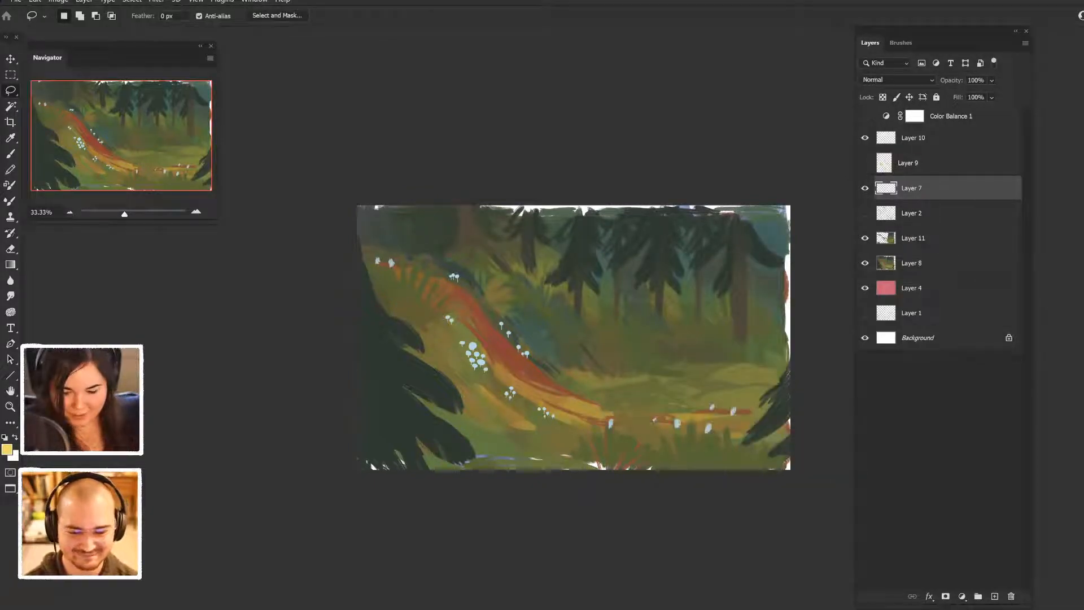
{"action": "key", "text": "slash"}
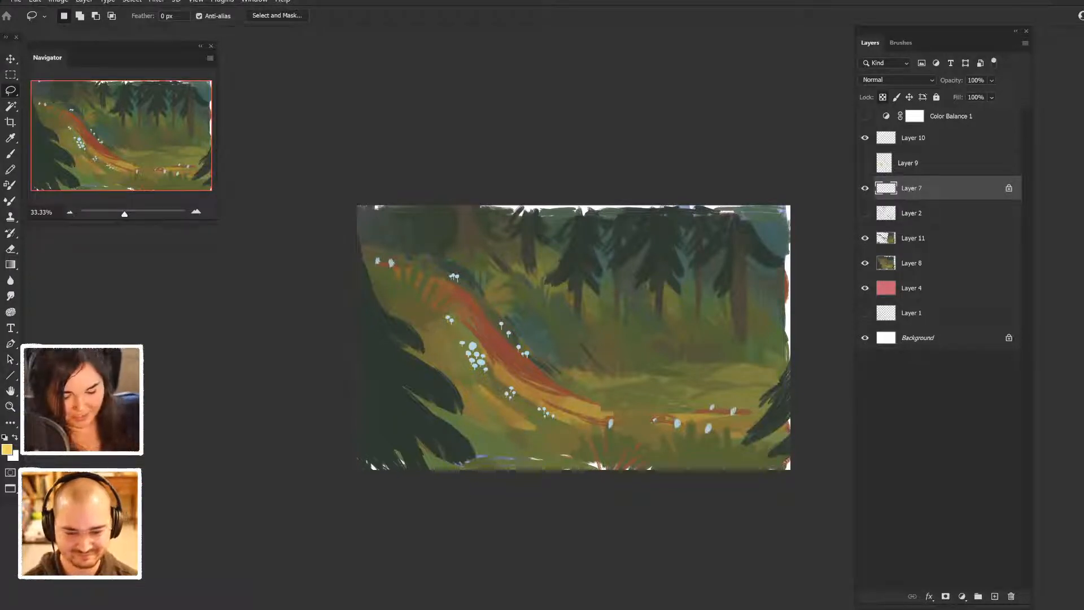
- Examine what Layer 10 and Layer 7 contribute to the painting by switching their visibility off and on
{"action": "left_click", "coordinate": [865, 138]}
{"action": "left_click", "coordinate": [865, 138]}
{"action": "left_click", "coordinate": [866, 188]}
{"action": "left_click", "coordinate": [865, 188]}
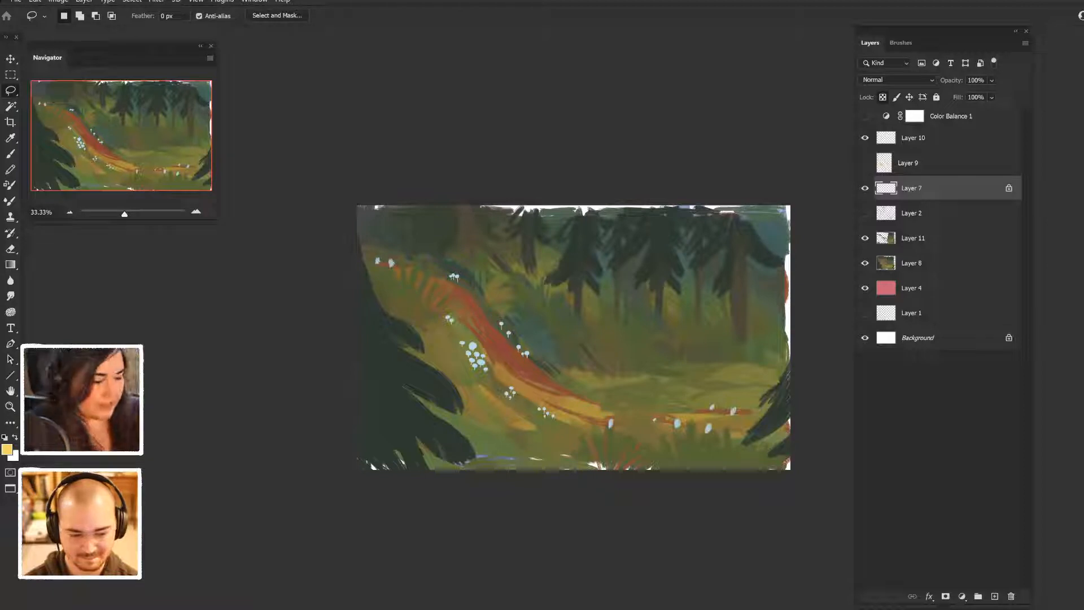
{"action": "key", "text": "b"}
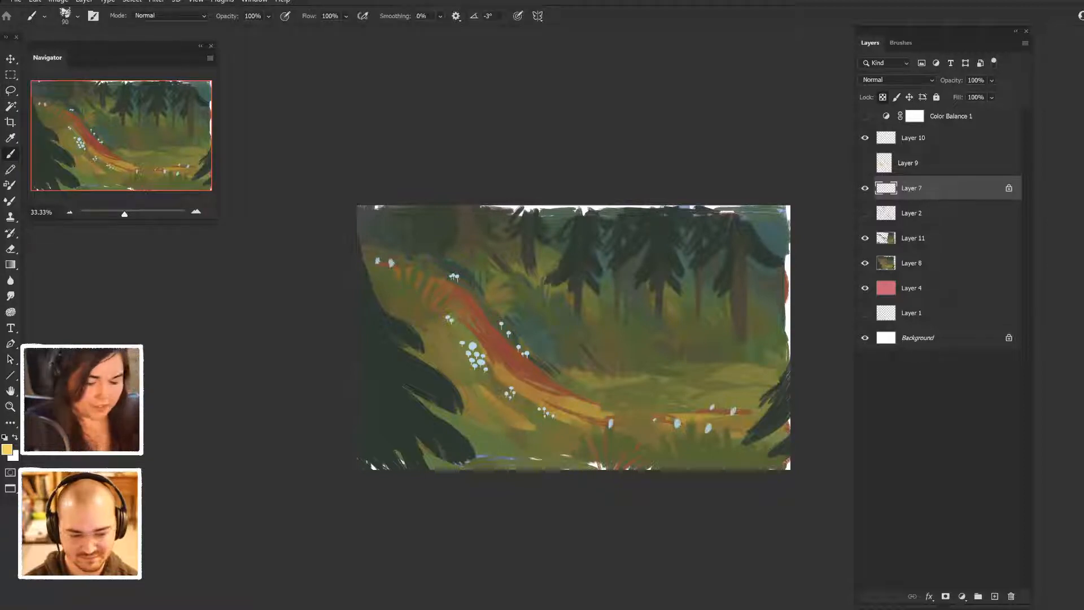
{"action": "key", "text": "v"}
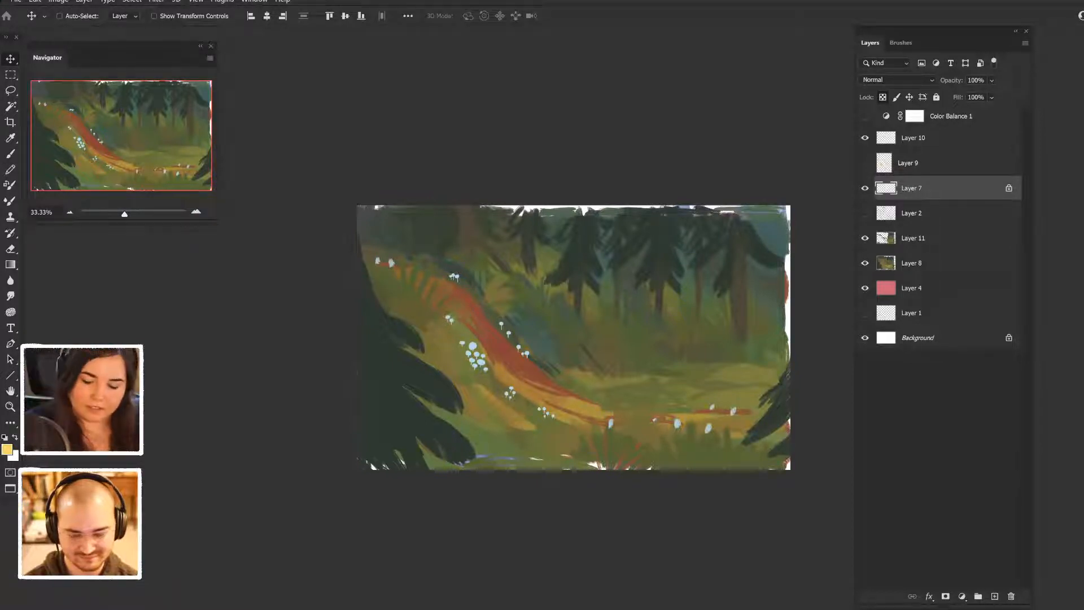
{"action": "double_click", "coordinate": [911, 188]}
{"action": "left_click", "coordinate": [865, 188]}
{"action": "left_click", "coordinate": [865, 188]}
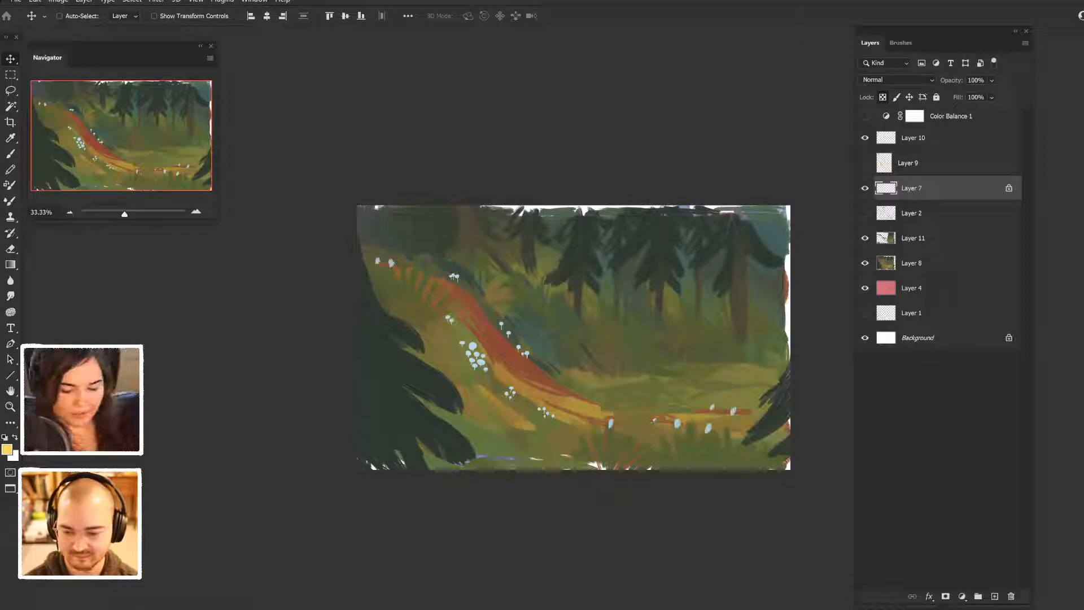
- Recolour Layer 7's mushrooms yellow and add a Hue/Saturation adjustment clipped to that layer
{"action": "key", "text": "b"}
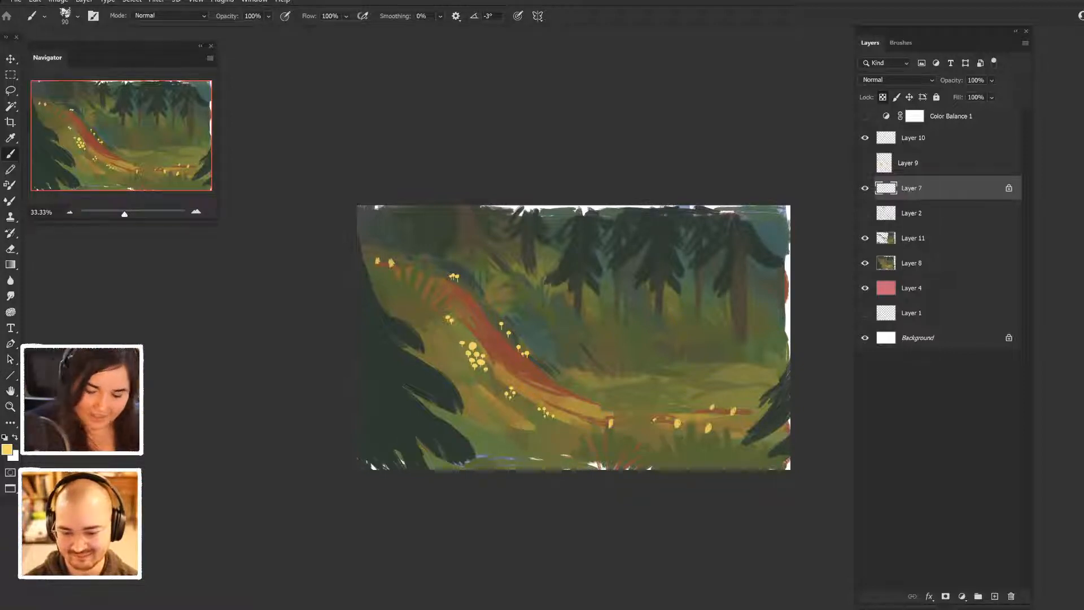
{"action": "left_click", "coordinate": [962, 596]}
{"action": "left_click", "coordinate": [1011, 476]}
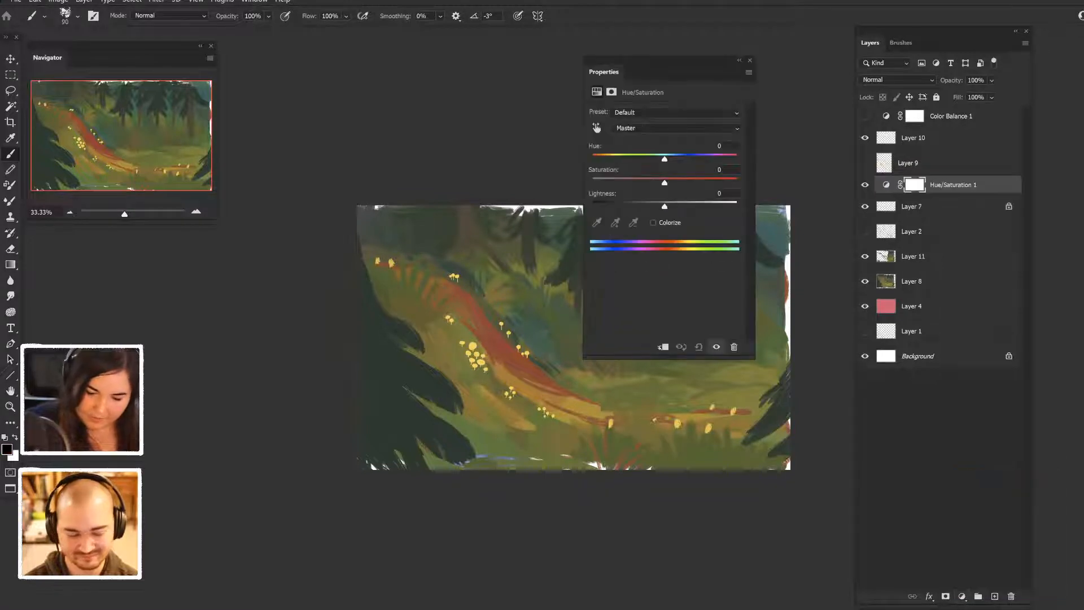
{"action": "left_click", "coordinate": [946, 195], "text": "alt"}
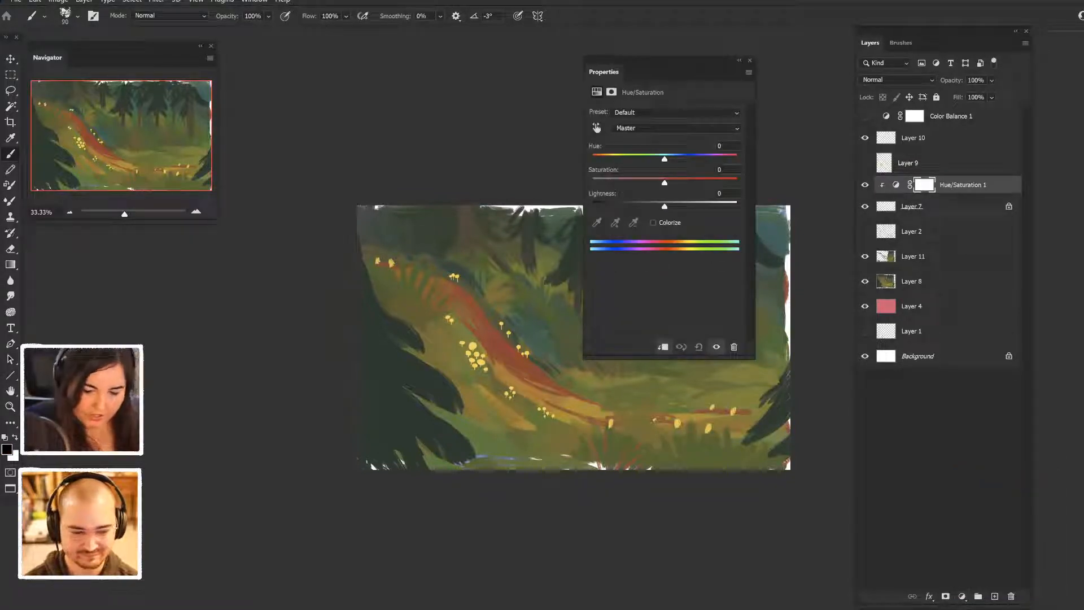
- Set the Hue/Saturation adjustment to Hue -62, Saturation +78 and Lightness +43
{"action": "left_click_drag", "start_coordinate": [666, 61], "coordinate": [761, 30]}
{"action": "left_click_drag", "start_coordinate": [759, 129], "coordinate": [816, 152]}
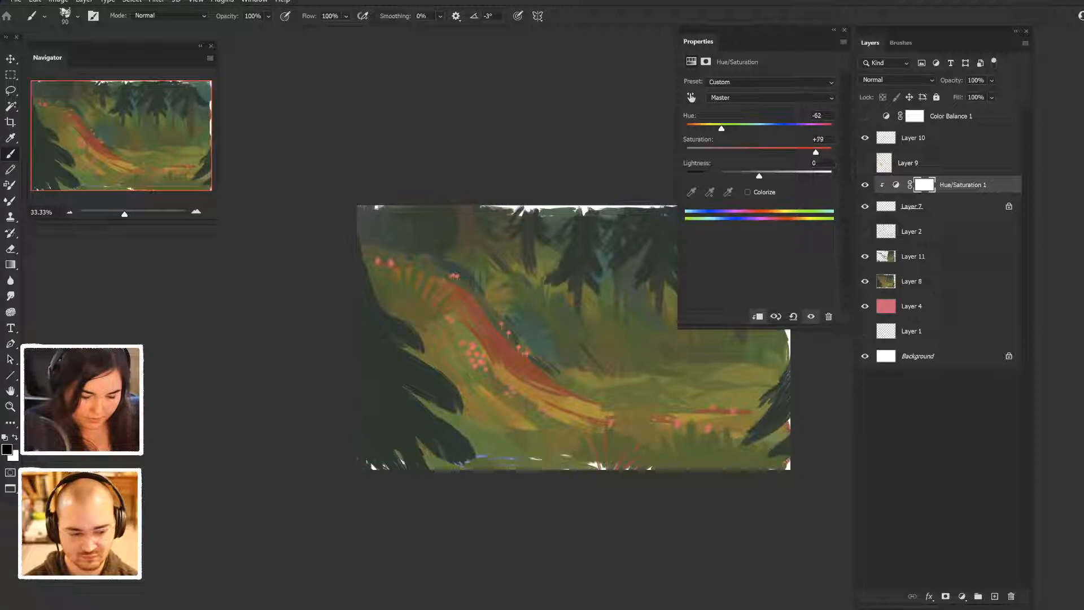
{"action": "left_click_drag", "start_coordinate": [759, 175], "coordinate": [790, 176]}
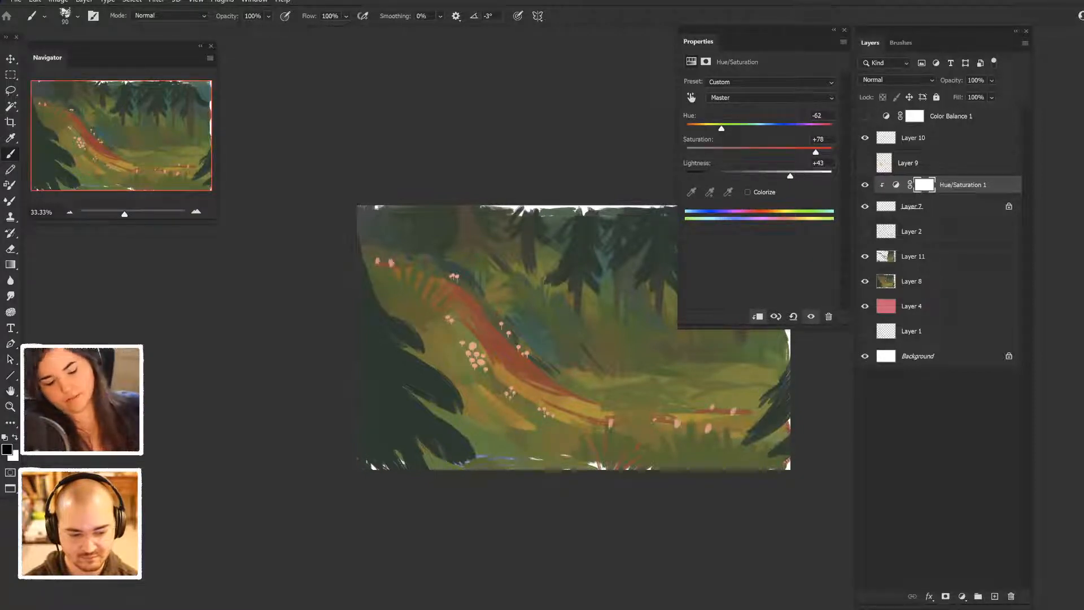
- Shift the adjustment's Hue to +145 for light-blue mushrooms, and show Layer 9 again
{"action": "left_click_drag", "start_coordinate": [722, 129], "coordinate": [810, 128]}
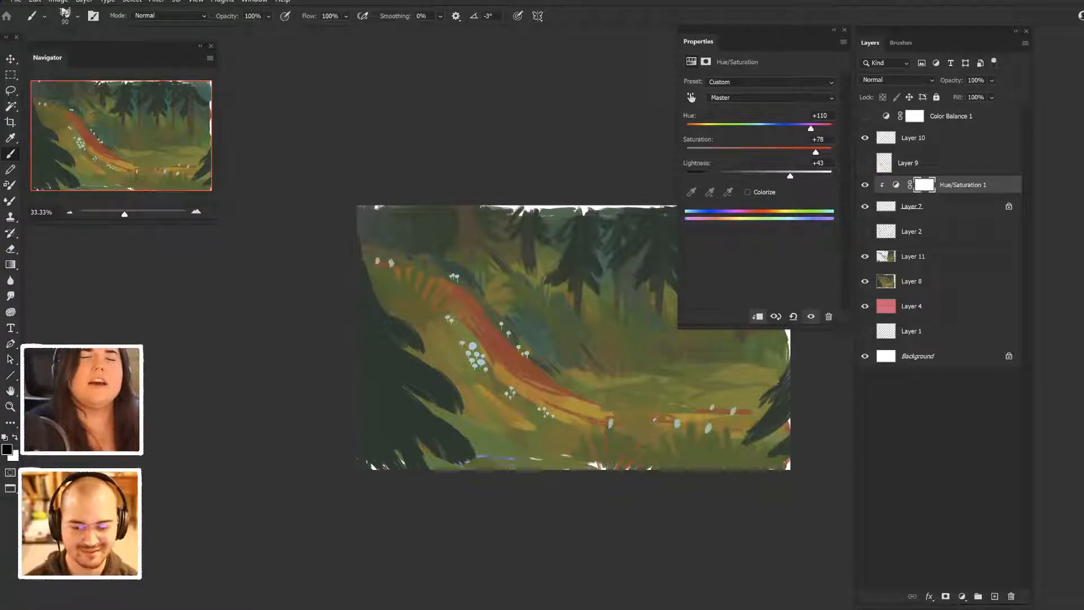
{"action": "left_click_drag", "start_coordinate": [811, 128], "coordinate": [820, 128]}
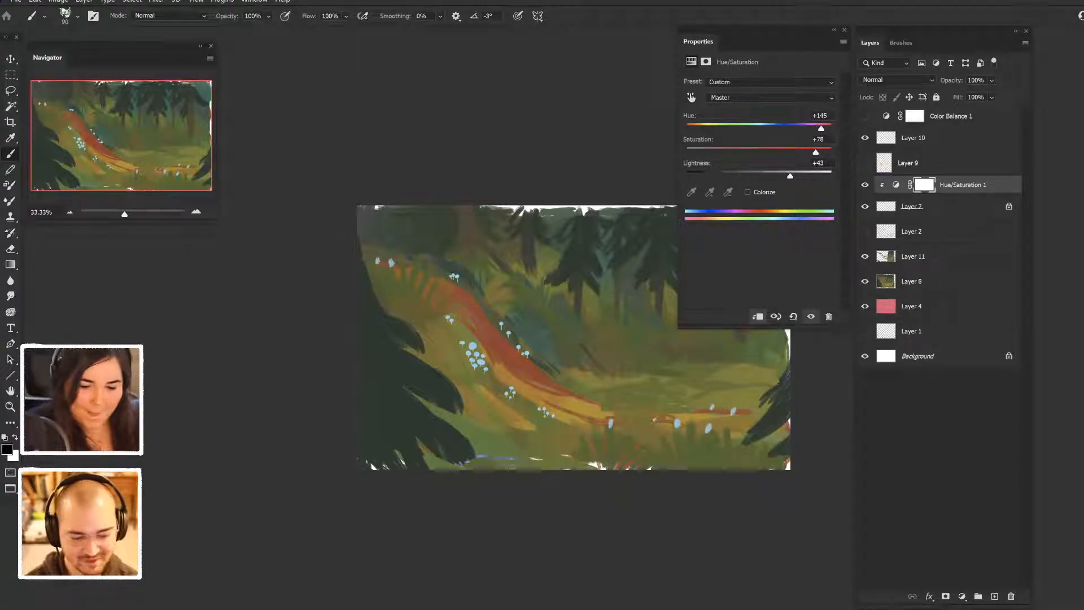
{"action": "left_click", "coordinate": [844, 30]}
{"action": "left_click", "coordinate": [864, 163]}
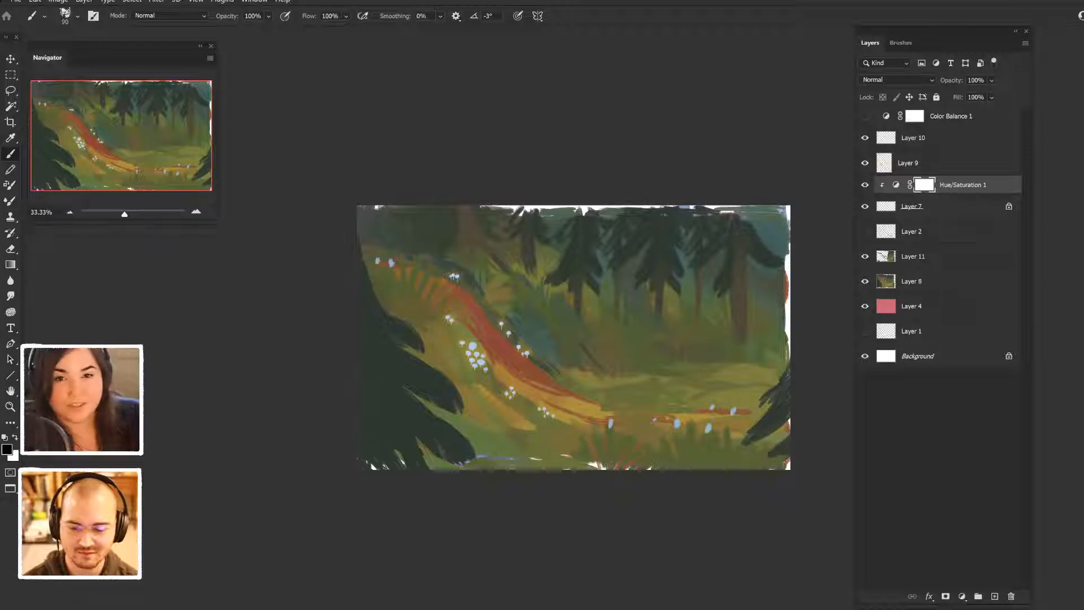
- Add a new layer above the Hue/Saturation adjustment and set the foreground colour to dark brown #7b471d
{"action": "left_click", "coordinate": [995, 596]}
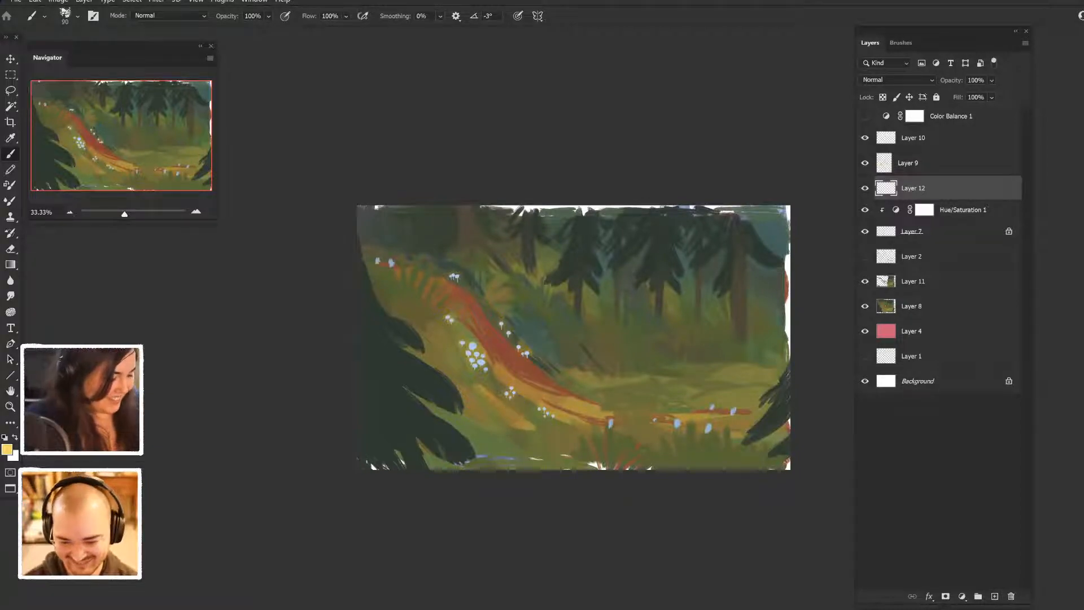
{"action": "left_click", "coordinate": [7, 450]}
{"action": "left_click_drag", "start_coordinate": [798, 419], "coordinate": [800, 394]}
{"action": "left_click_drag", "start_coordinate": [814, 436], "coordinate": [815, 445]}
{"action": "left_click_drag", "start_coordinate": [789, 392], "coordinate": [765, 382]}
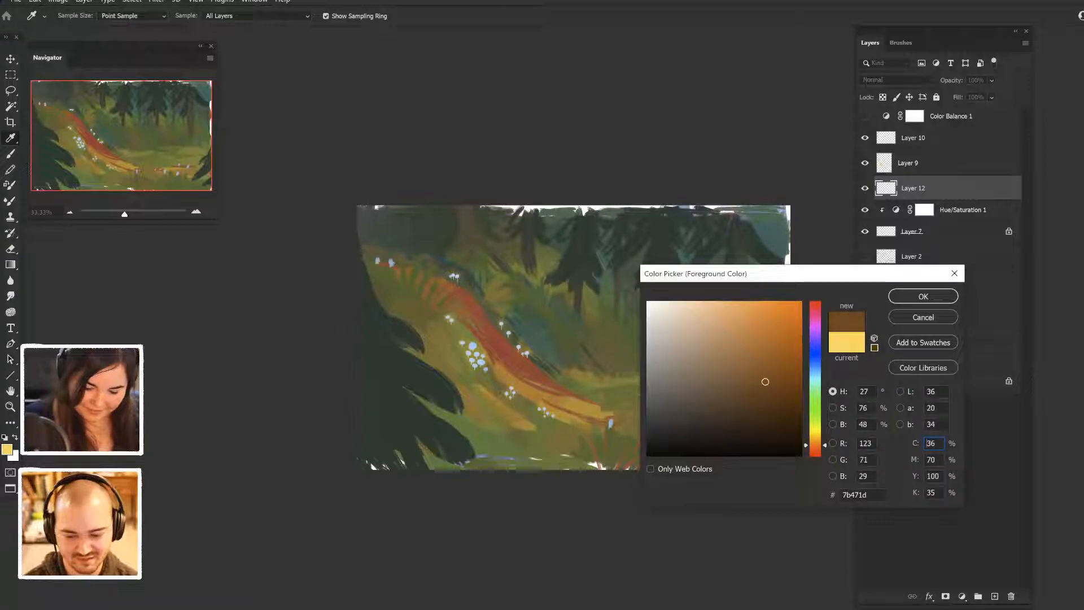
{"action": "key", "text": "Return"}
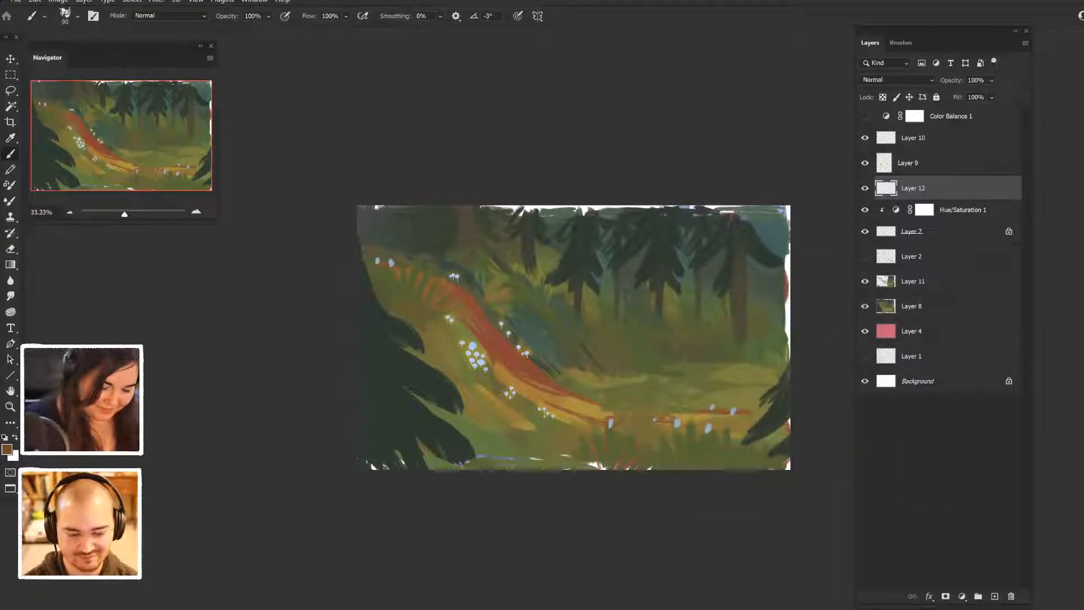
- Hide Layer 9 and block in a huge solid brown shape on Layer 12, from the path's bend to the canvas's right edge
{"action": "mouse_move", "coordinate": [449, 314]}
{"action": "left_mouse_down"}
{"action": "mouse_move", "coordinate": [497, 395]}
{"action": "mouse_move", "coordinate": [490, 388]}
{"action": "left_mouse_up"}
{"action": "key", "text": "bracketright"}
{"action": "key", "text": "bracketright"}
{"action": "key", "text": "bracketright"}
{"action": "key", "text": "bracketright"}
{"action": "left_click", "coordinate": [865, 163]}
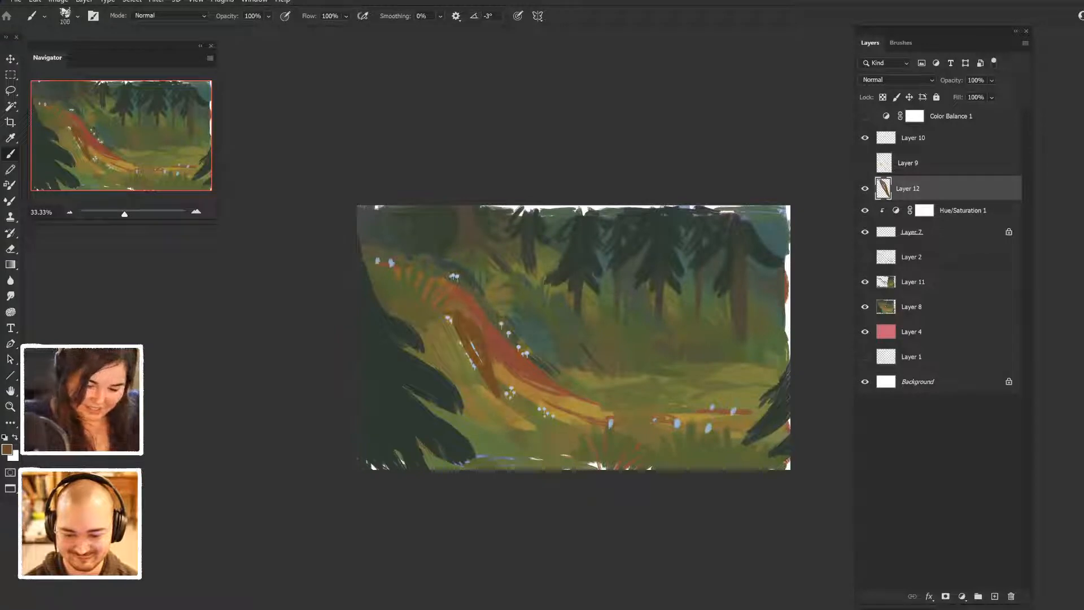
{"action": "mouse_move", "coordinate": [462, 334]}
{"action": "left_mouse_down"}
{"action": "mouse_move", "coordinate": [501, 397]}
{"action": "mouse_move", "coordinate": [502, 364]}
{"action": "mouse_move", "coordinate": [533, 387]}
{"action": "mouse_move", "coordinate": [593, 368]}
{"action": "left_mouse_up"}
{"action": "mouse_move", "coordinate": [522, 402]}
{"action": "left_mouse_down"}
{"action": "mouse_move", "coordinate": [681, 411]}
{"action": "mouse_move", "coordinate": [660, 391]}
{"action": "mouse_move", "coordinate": [599, 398]}
{"action": "mouse_move", "coordinate": [787, 397]}
{"action": "left_mouse_up"}
{"action": "mouse_move", "coordinate": [494, 322]}
{"action": "left_mouse_down"}
{"action": "mouse_move", "coordinate": [657, 277]}
{"action": "mouse_move", "coordinate": [788, 270]}
{"action": "left_mouse_up"}
{"action": "mouse_move", "coordinate": [503, 336]}
{"action": "left_mouse_down"}
{"action": "mouse_move", "coordinate": [589, 300]}
{"action": "mouse_move", "coordinate": [788, 282]}
{"action": "left_mouse_up"}
{"action": "mouse_move", "coordinate": [788, 282]}
{"action": "left_mouse_down"}
{"action": "mouse_move", "coordinate": [688, 290]}
{"action": "mouse_move", "coordinate": [508, 338]}
{"action": "mouse_move", "coordinate": [788, 304]}
{"action": "mouse_move", "coordinate": [626, 276]}
{"action": "mouse_move", "coordinate": [480, 355]}
{"action": "mouse_move", "coordinate": [756, 398]}
{"action": "mouse_move", "coordinate": [791, 334]}
{"action": "left_mouse_up"}
{"action": "key", "text": "l"}
{"action": "key", "text": "alt+BackSpace"}
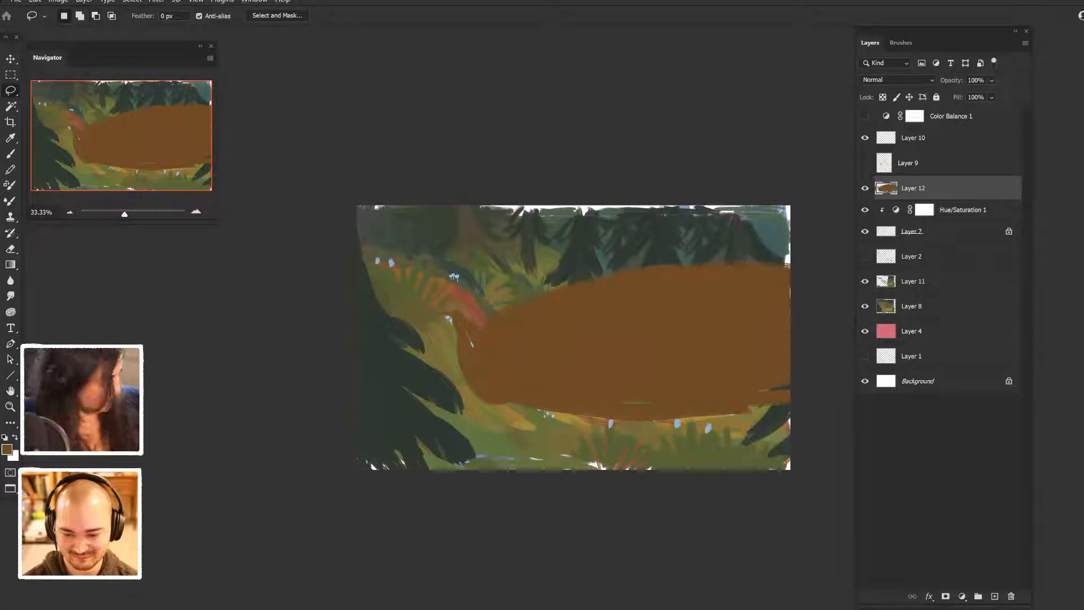
- Extend the brown shape's rounded left end and its upper and lower edges with a size 200 brush, and tidy its lower-left contour
{"action": "key", "text": "b"}
{"action": "mouse_move", "coordinate": [458, 324]}
{"action": "left_mouse_down"}
{"action": "mouse_move", "coordinate": [449, 370]}
{"action": "mouse_move", "coordinate": [456, 339]}
{"action": "mouse_move", "coordinate": [455, 353]}
{"action": "left_mouse_up"}
{"action": "left_click_drag", "start_coordinate": [489, 317], "coordinate": [553, 279]}
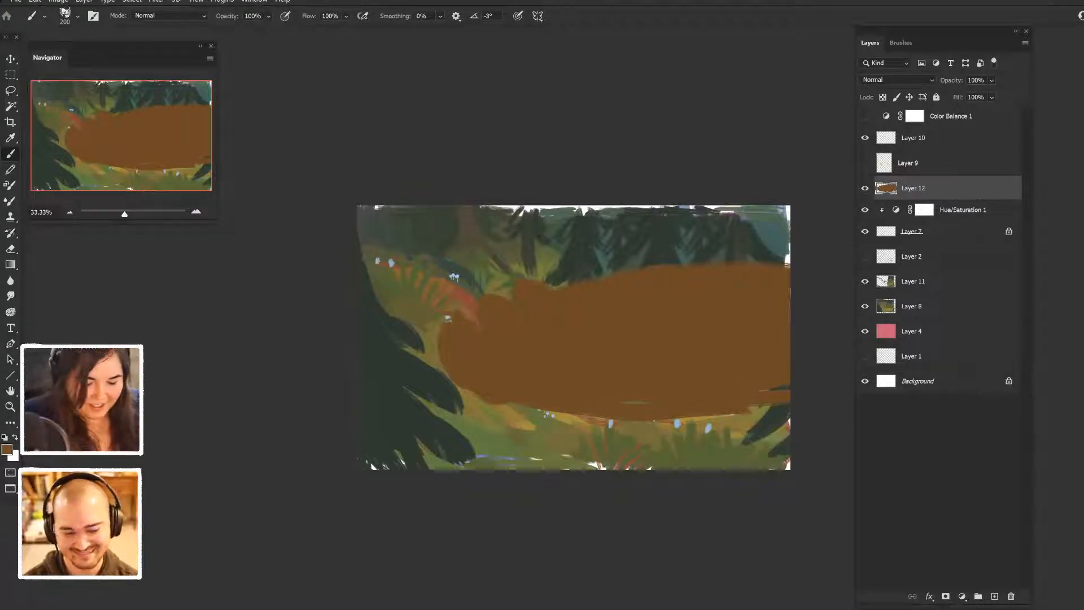
{"action": "mouse_move", "coordinate": [450, 318]}
{"action": "left_mouse_down"}
{"action": "mouse_move", "coordinate": [444, 330]}
{"action": "mouse_move", "coordinate": [478, 322]}
{"action": "left_mouse_up"}
{"action": "mouse_move", "coordinate": [693, 265]}
{"action": "left_mouse_down"}
{"action": "mouse_move", "coordinate": [789, 242]}
{"action": "mouse_move", "coordinate": [789, 265]}
{"action": "left_mouse_up"}
{"action": "left_click_drag", "start_coordinate": [545, 408], "coordinate": [654, 427]}
{"action": "mouse_move", "coordinate": [771, 390]}
{"action": "left_mouse_down"}
{"action": "mouse_move", "coordinate": [788, 389]}
{"action": "mouse_move", "coordinate": [790, 405]}
{"action": "left_mouse_up"}
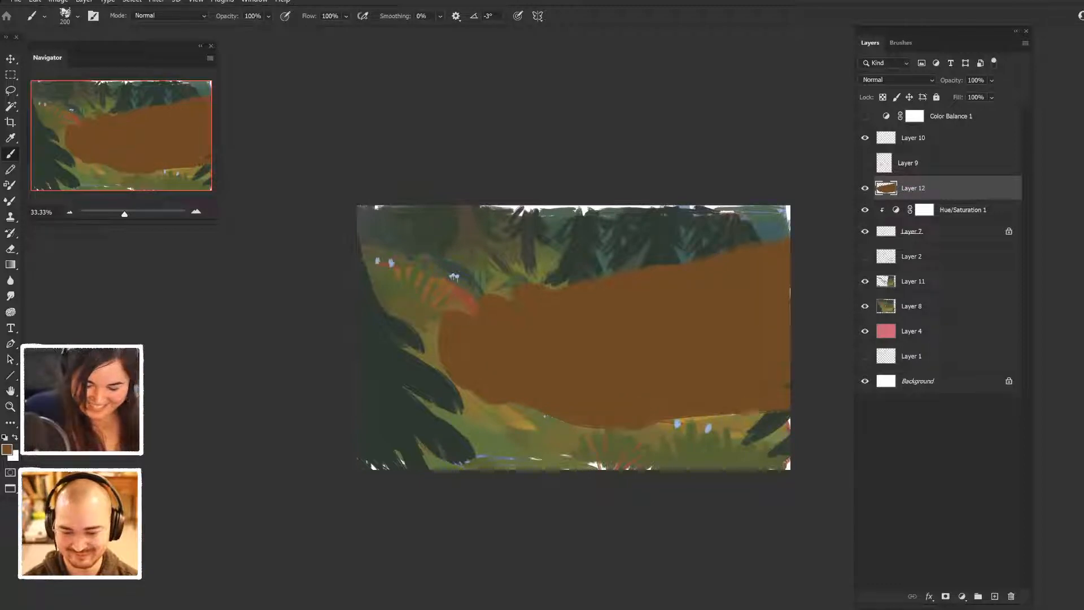
{"action": "left_click_drag", "start_coordinate": [479, 402], "coordinate": [510, 405]}
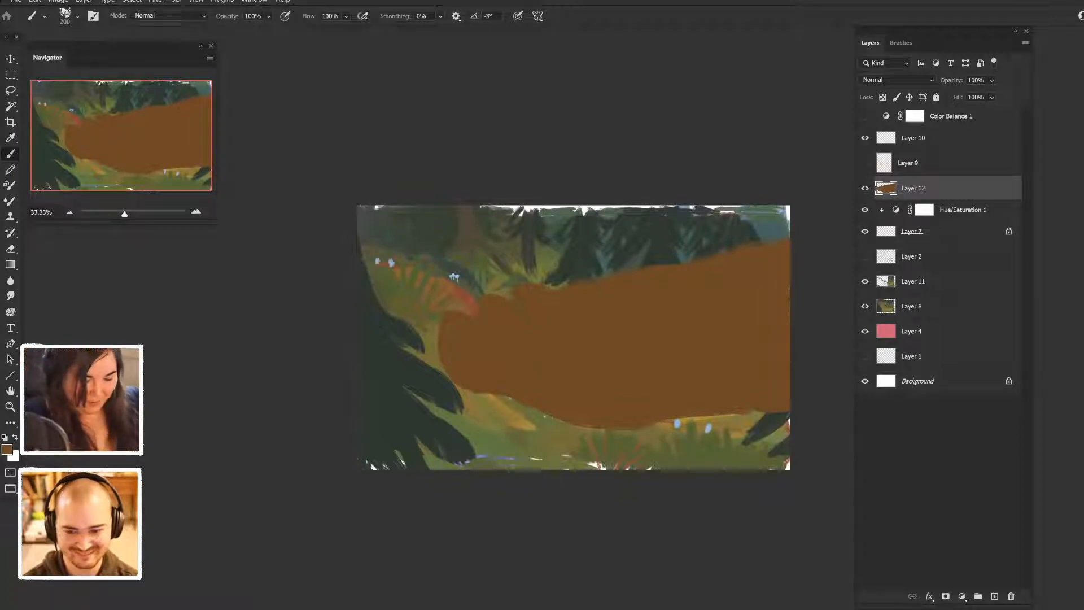
- Sample ochre and green tones from the ground and paint grass tufts overlapping the brown shape's lower edge on Layer 12
{"action": "key", "text": "alt"}
{"action": "key", "text": "alt"}
{"action": "left_click", "coordinate": [502, 430], "text": "alt"}
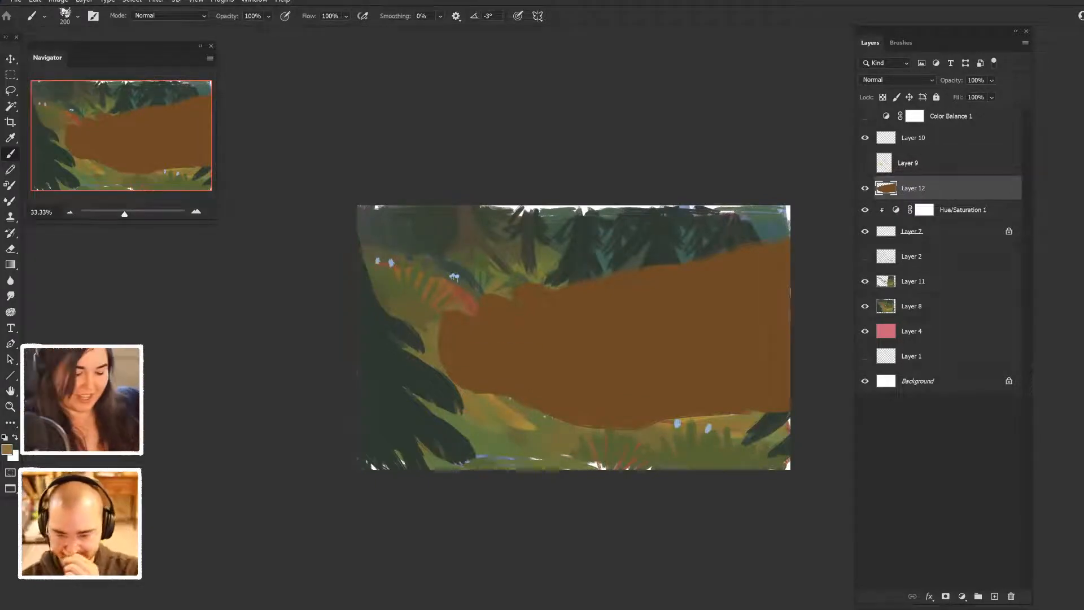
{"action": "mouse_move", "coordinate": [473, 395]}
{"action": "left_mouse_down"}
{"action": "mouse_move", "coordinate": [477, 380]}
{"action": "mouse_move", "coordinate": [494, 388]}
{"action": "left_mouse_up"}
{"action": "left_click_drag", "start_coordinate": [496, 389], "coordinate": [501, 380]}
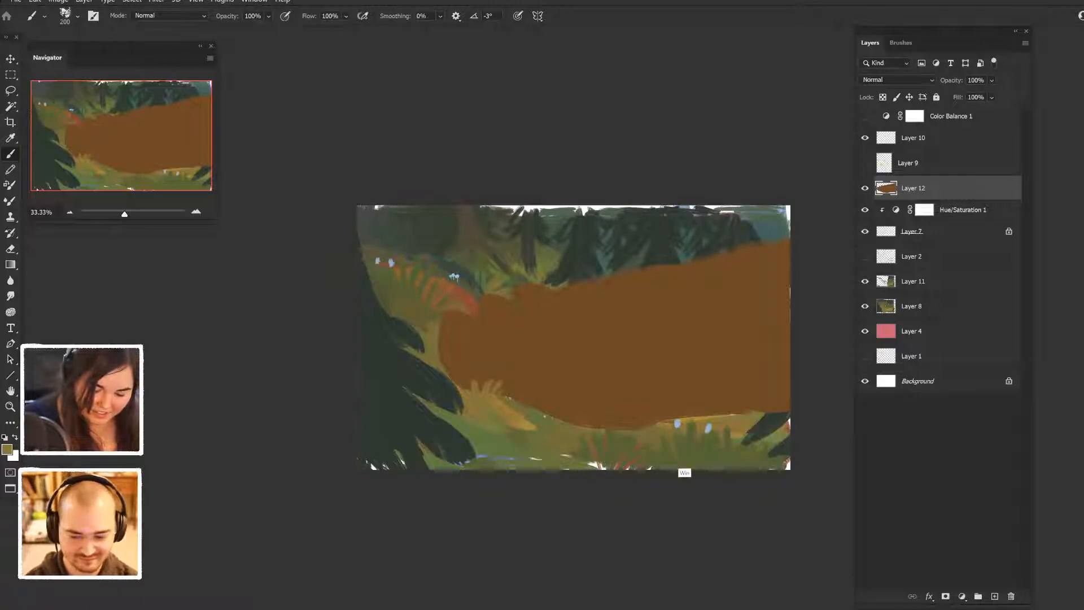
{"action": "left_click", "coordinate": [687, 459], "text": "alt"}
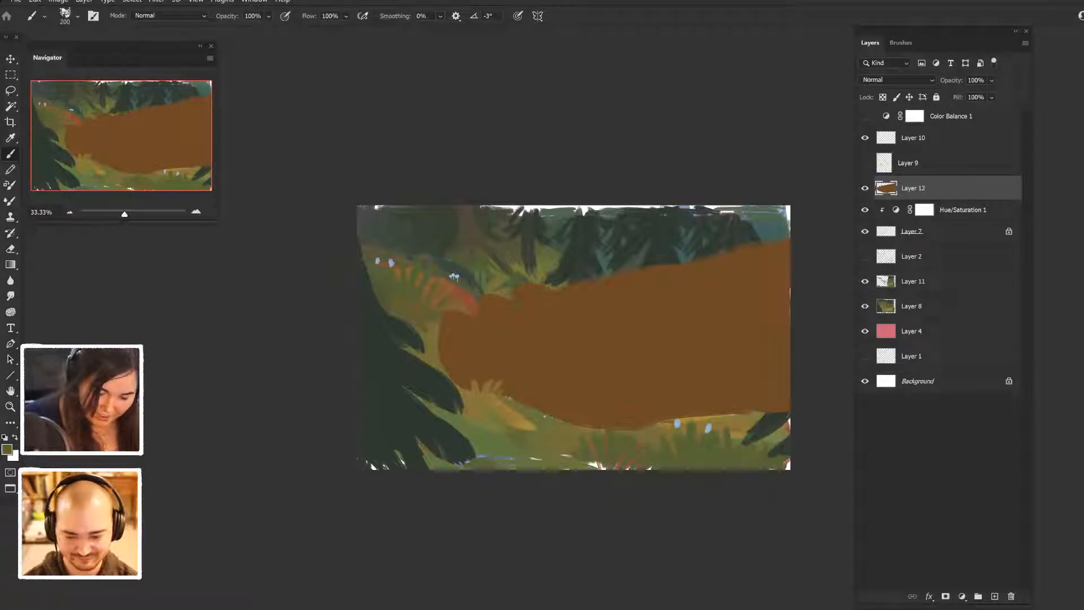
- Extend the dark green fir at the canvas's right edge upward with branch strokes overlapping the brown shape
{"action": "left_click", "coordinate": [775, 420], "text": "alt"}
{"action": "mouse_move", "coordinate": [790, 374]}
{"action": "left_mouse_down"}
{"action": "mouse_move", "coordinate": [737, 443]}
{"action": "mouse_move", "coordinate": [769, 397]}
{"action": "left_mouse_up"}
{"action": "mouse_move", "coordinate": [790, 328]}
{"action": "left_mouse_down"}
{"action": "mouse_move", "coordinate": [760, 366]}
{"action": "mouse_move", "coordinate": [778, 360]}
{"action": "left_mouse_up"}
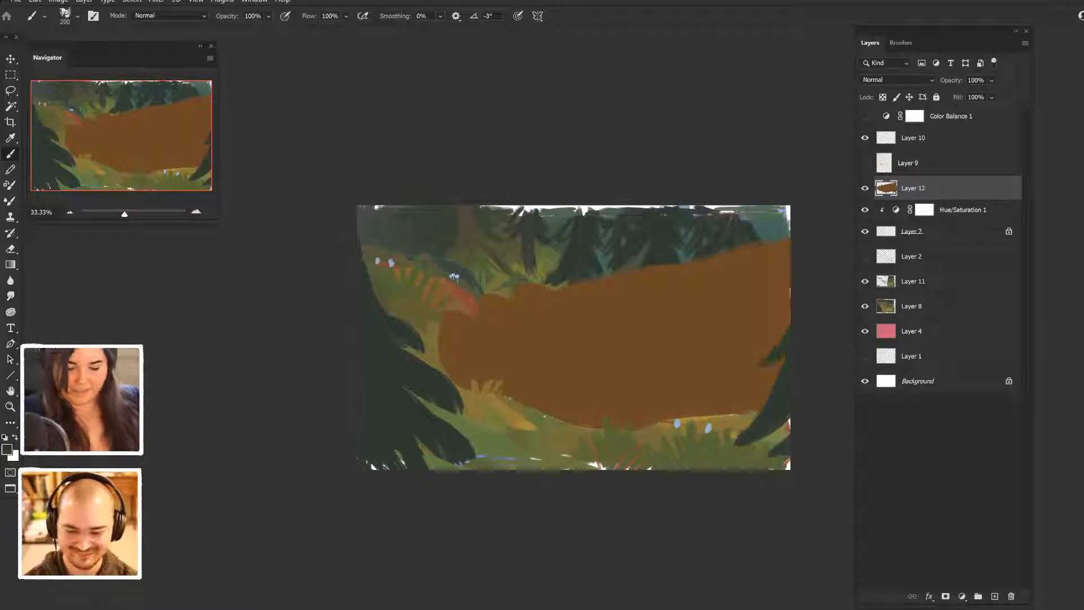
- Choose a light peach-tan based on the shape's brown and paint three nail-like patches along its upper-left edge
{"action": "key", "text": "alt"}
{"action": "key", "text": "alt"}
{"action": "key", "text": "alt"}
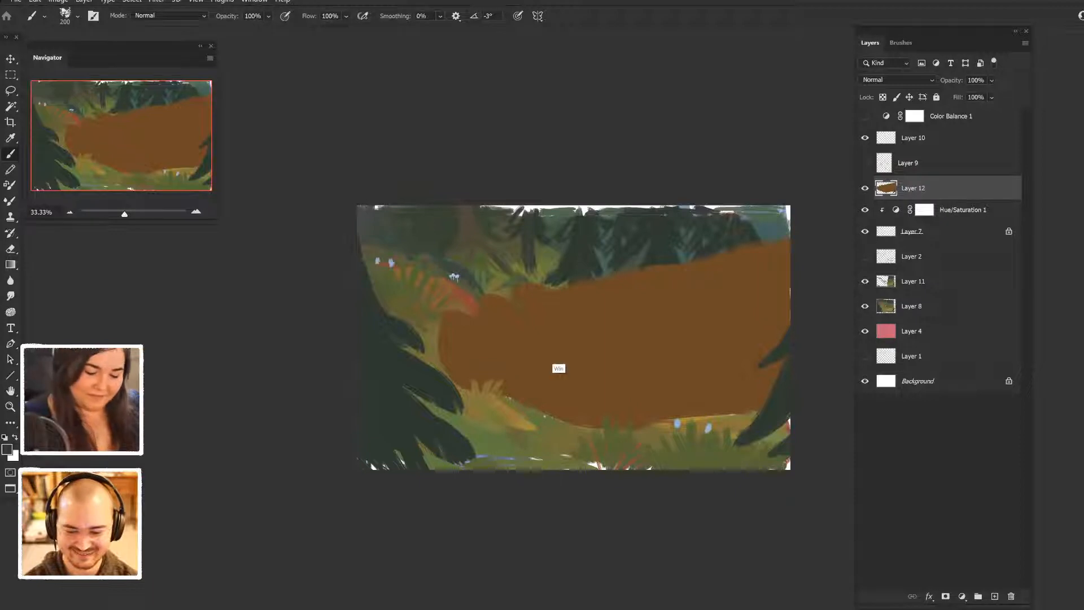
{"action": "left_click", "coordinate": [554, 362], "text": "alt"}
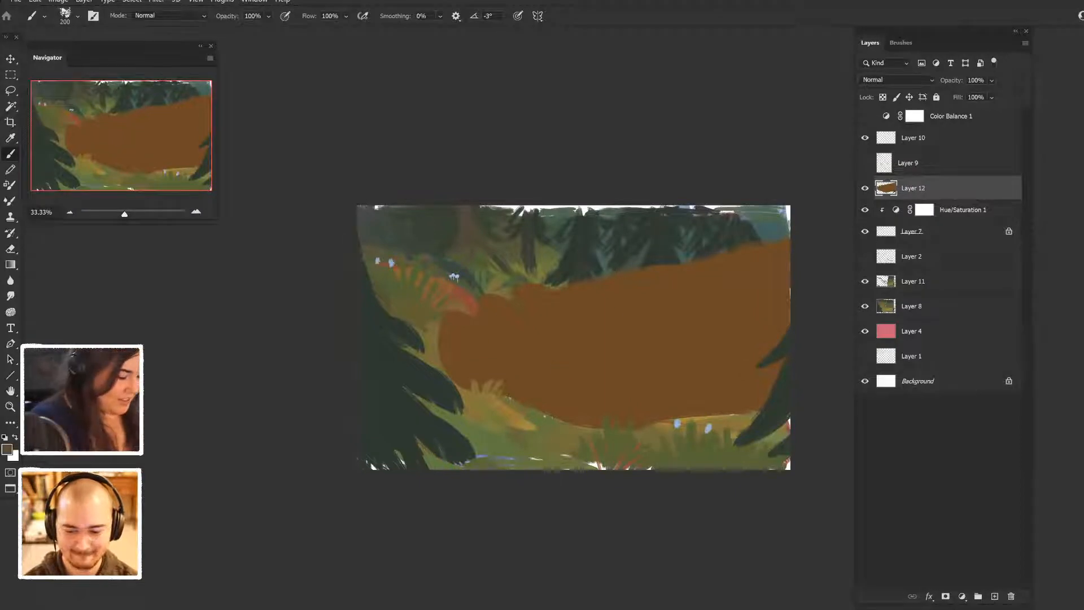
{"action": "left_click", "coordinate": [7, 450]}
{"action": "left_click_drag", "start_coordinate": [765, 381], "coordinate": [729, 322]}
{"action": "left_click", "coordinate": [957, 296]}
{"action": "mouse_move", "coordinate": [447, 317]}
{"action": "left_mouse_down"}
{"action": "mouse_move", "coordinate": [482, 319]}
{"action": "mouse_move", "coordinate": [475, 328]}
{"action": "mouse_move", "coordinate": [537, 283]}
{"action": "left_mouse_up"}
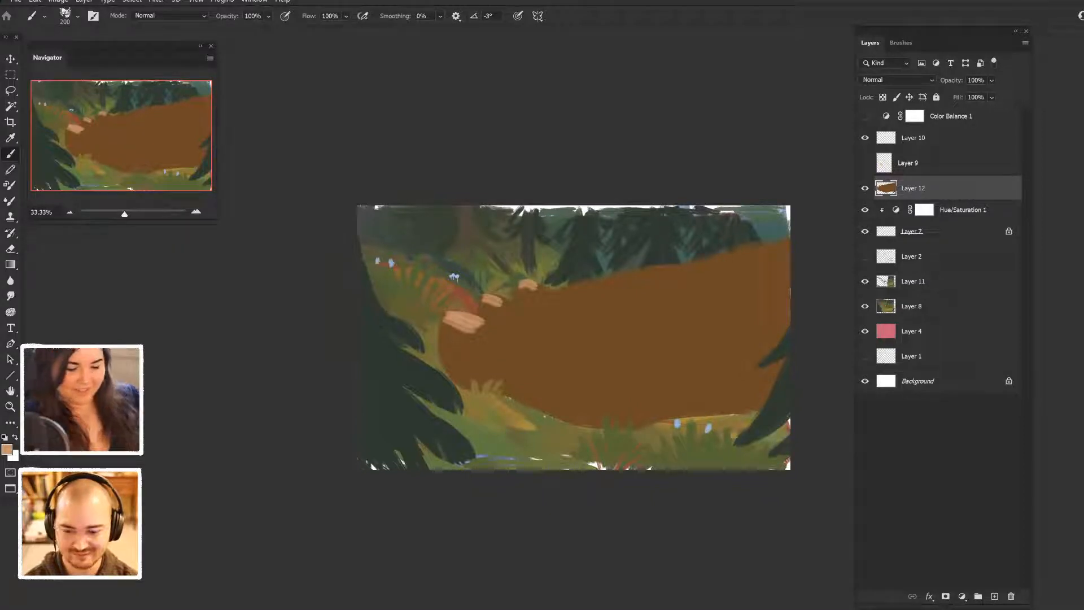
- Sample the brown again and paint over the three tan patches, leaving only thin light rims
{"action": "left_click", "coordinate": [503, 358], "text": "alt"}
{"action": "mouse_move", "coordinate": [447, 320]}
{"action": "left_mouse_down"}
{"action": "mouse_move", "coordinate": [477, 331]}
{"action": "mouse_move", "coordinate": [486, 321]}
{"action": "mouse_move", "coordinate": [464, 309]}
{"action": "mouse_move", "coordinate": [537, 288]}
{"action": "left_mouse_up"}
{"action": "left_click", "coordinate": [489, 302], "text": "alt"}
{"action": "left_click", "coordinate": [466, 325], "text": "alt"}
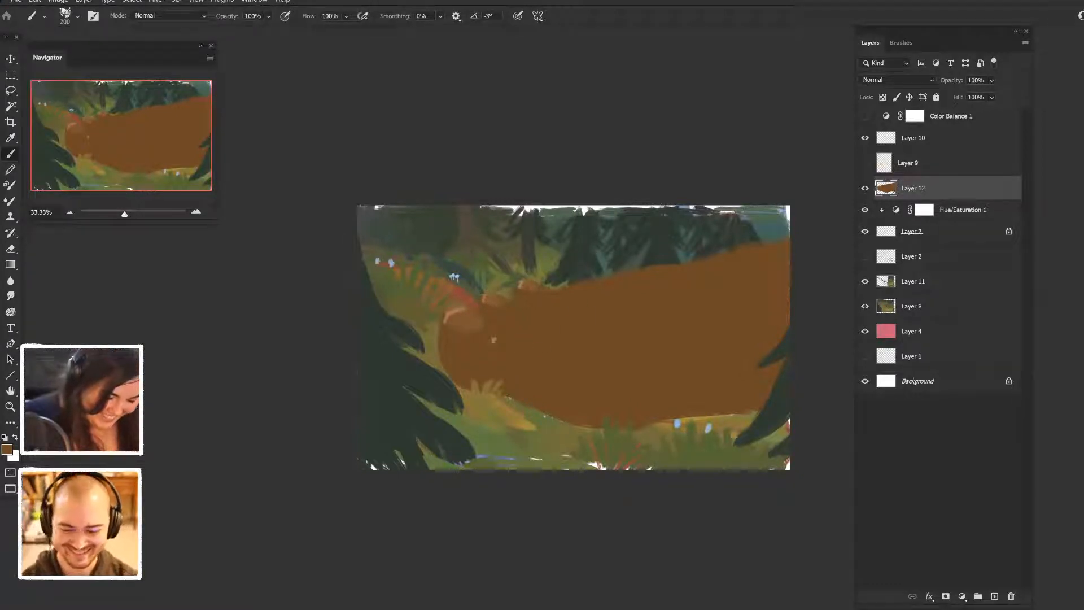
- Set a darker, more saturated brown and paint short creases behind the light rims at the shape's upper left
{"action": "left_click", "coordinate": [7, 450]}
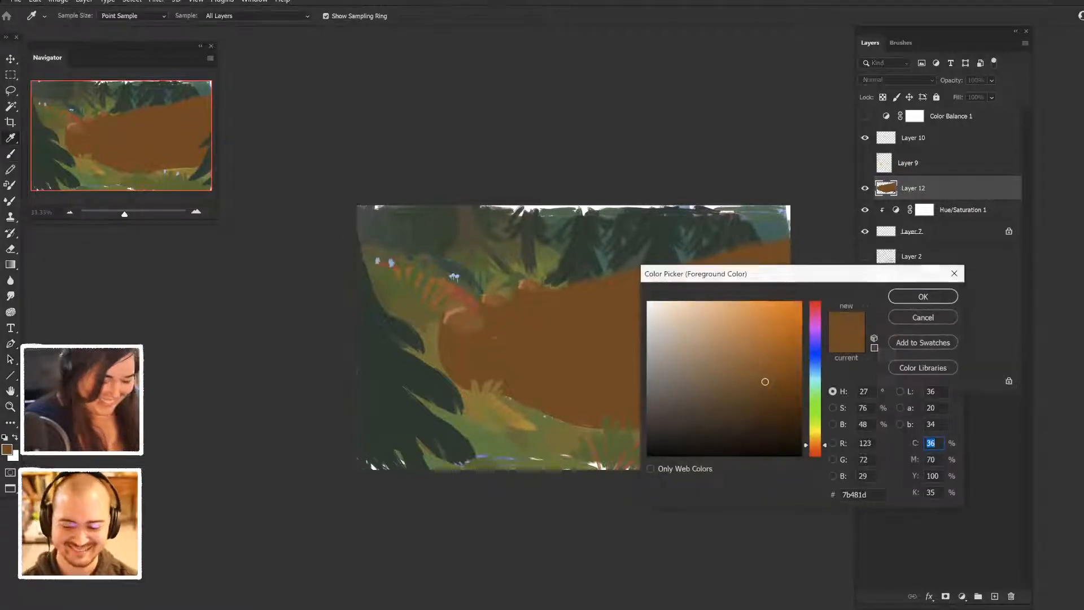
{"action": "left_click", "coordinate": [789, 398]}
{"action": "left_click", "coordinate": [923, 296]}
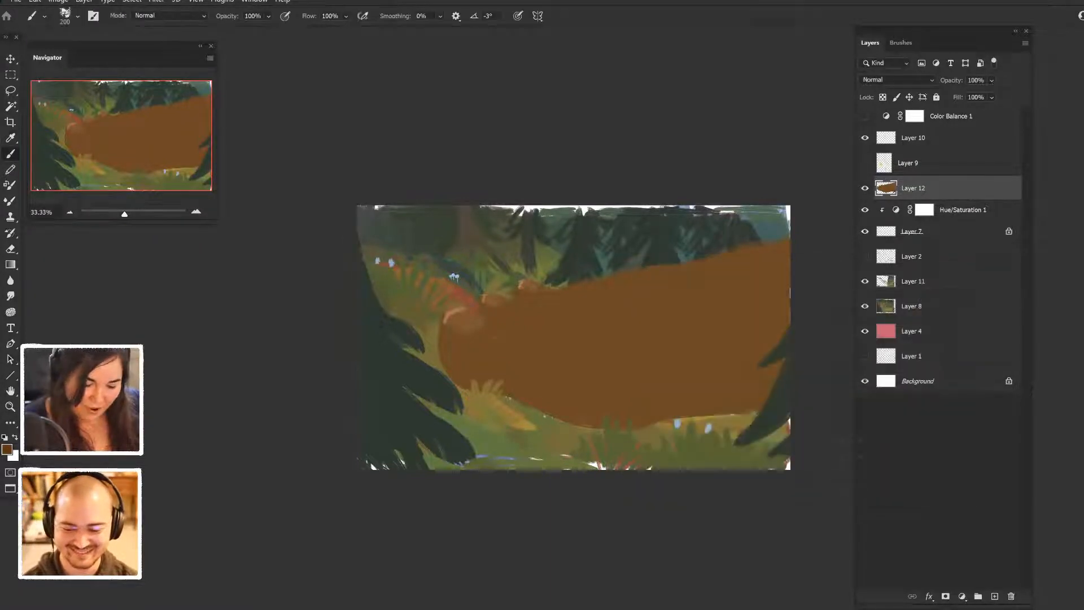
{"action": "left_click_drag", "start_coordinate": [480, 308], "coordinate": [519, 320]}
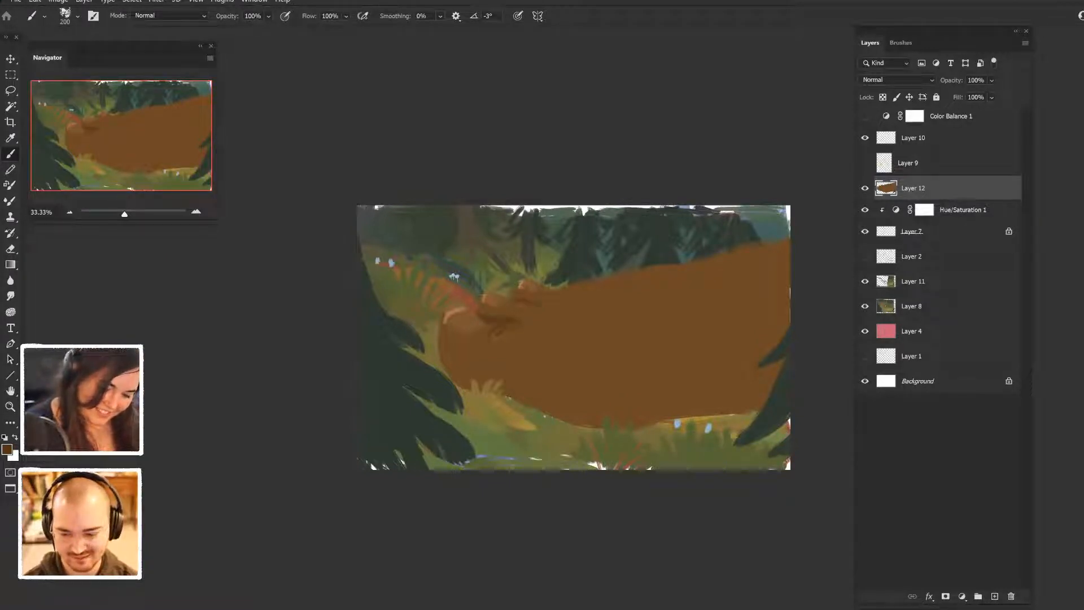
{"action": "left_click_drag", "start_coordinate": [540, 282], "coordinate": [564, 290]}
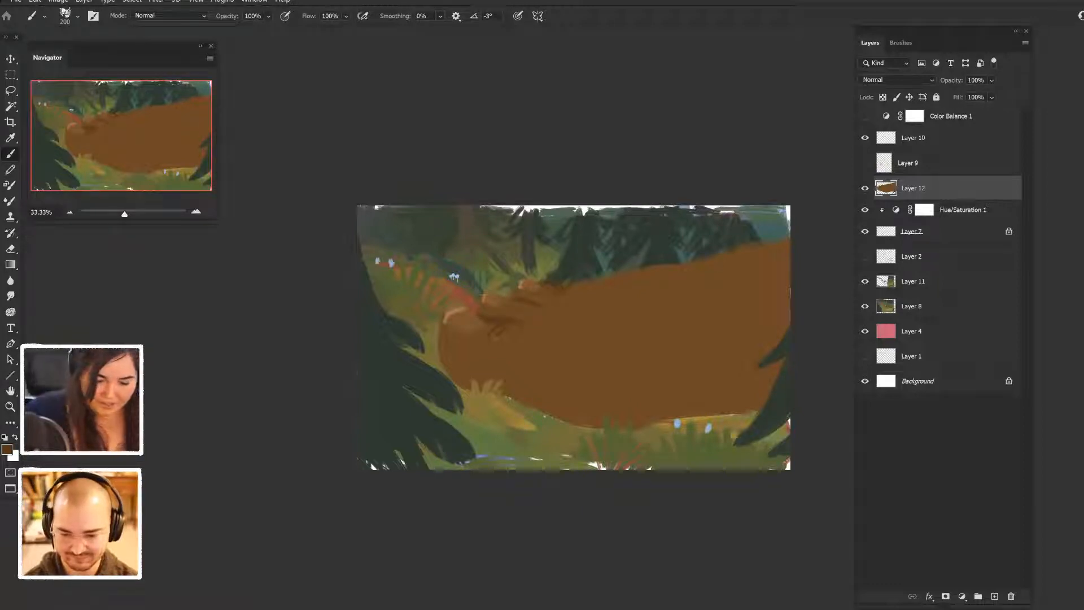
- Darken the brown shape's upper, lower and left contours, and add a curved mark with a small dot near its centre
{"action": "left_click_drag", "start_coordinate": [651, 273], "coordinate": [682, 265]}
{"action": "left_click_drag", "start_coordinate": [773, 240], "coordinate": [790, 229]}
{"action": "left_click_drag", "start_coordinate": [516, 400], "coordinate": [574, 423]}
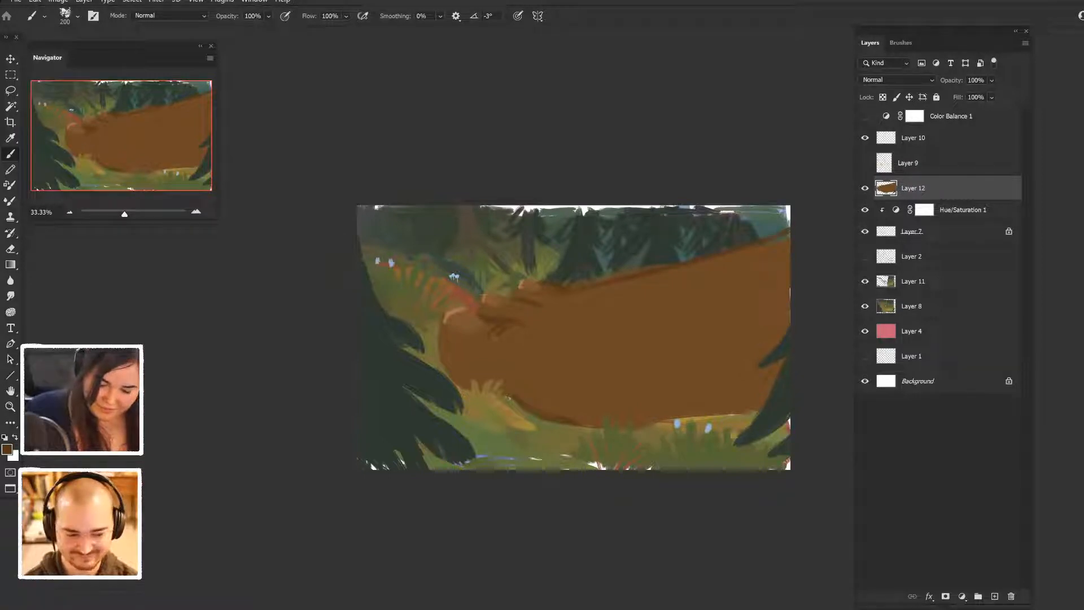
{"action": "left_click_drag", "start_coordinate": [703, 411], "coordinate": [764, 405]}
{"action": "left_click_drag", "start_coordinate": [452, 320], "coordinate": [438, 382]}
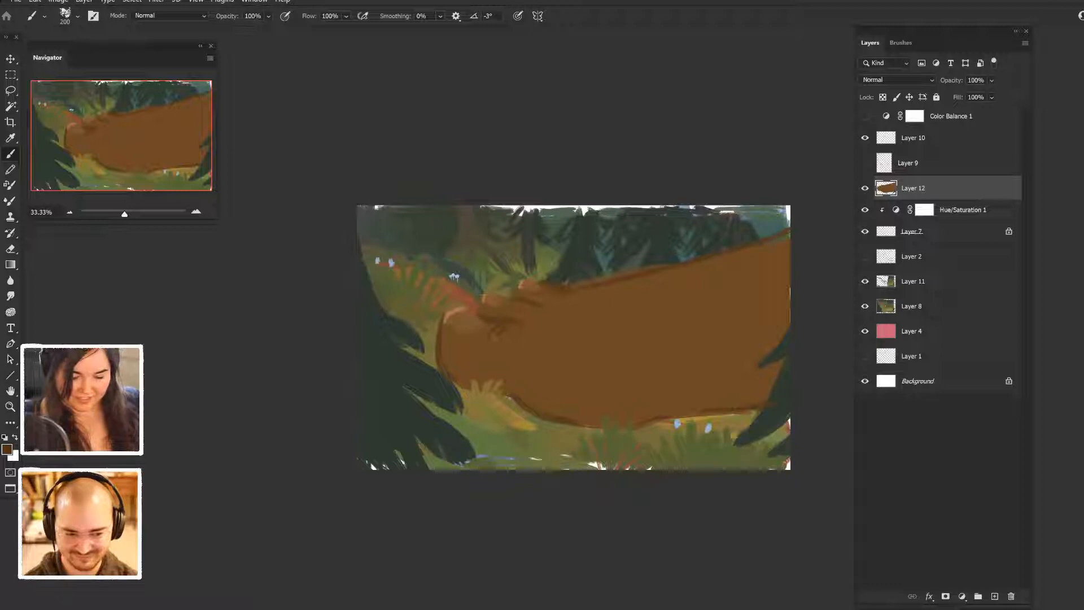
{"action": "left_click_drag", "start_coordinate": [623, 328], "coordinate": [646, 343]}
{"action": "left_click", "coordinate": [655, 360]}
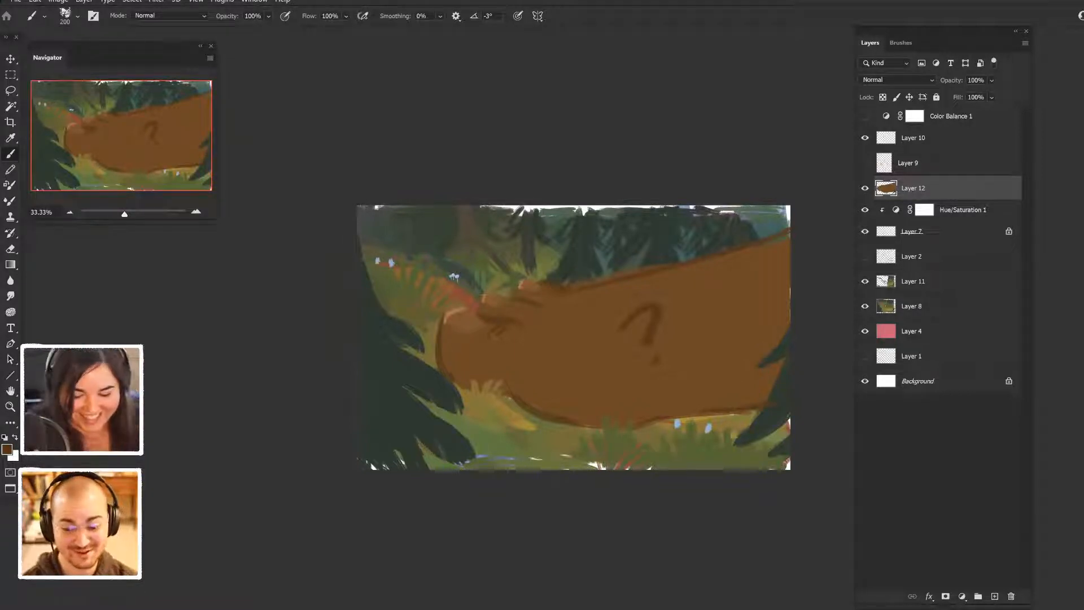
- Toggle Layer 12's visibility repeatedly to compare the forest with and without the brown shape
{"action": "left_click", "coordinate": [865, 188]}
{"action": "left_click", "coordinate": [865, 188]}
{"action": "left_click", "coordinate": [865, 188]}
{"action": "left_click", "coordinate": [865, 188]}
{"action": "left_click", "coordinate": [865, 188]}
{"action": "left_click", "coordinate": [865, 188]}
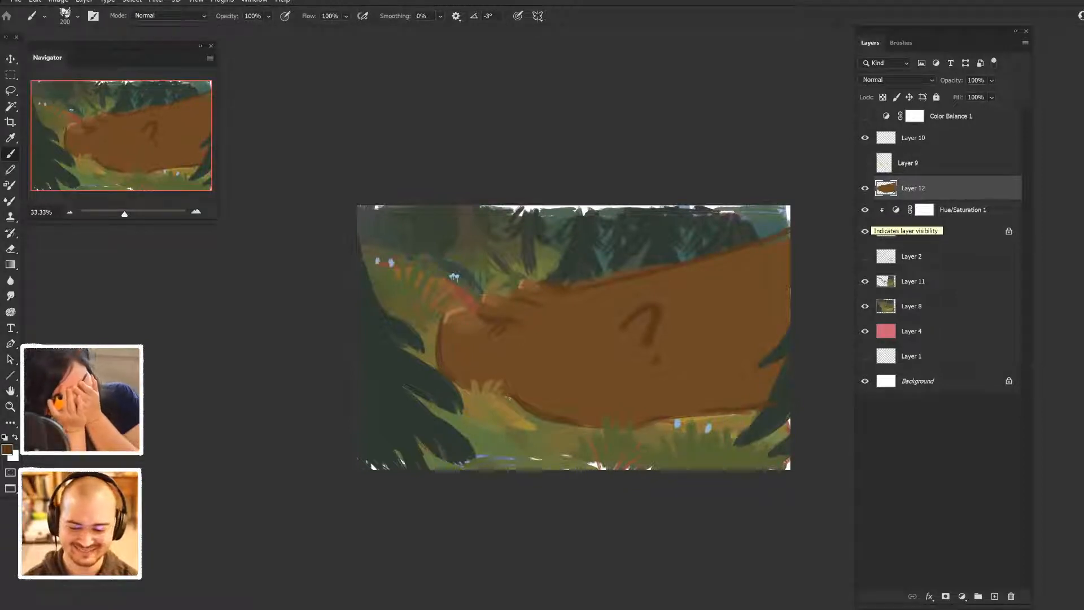
{"action": "left_click", "coordinate": [864, 188]}
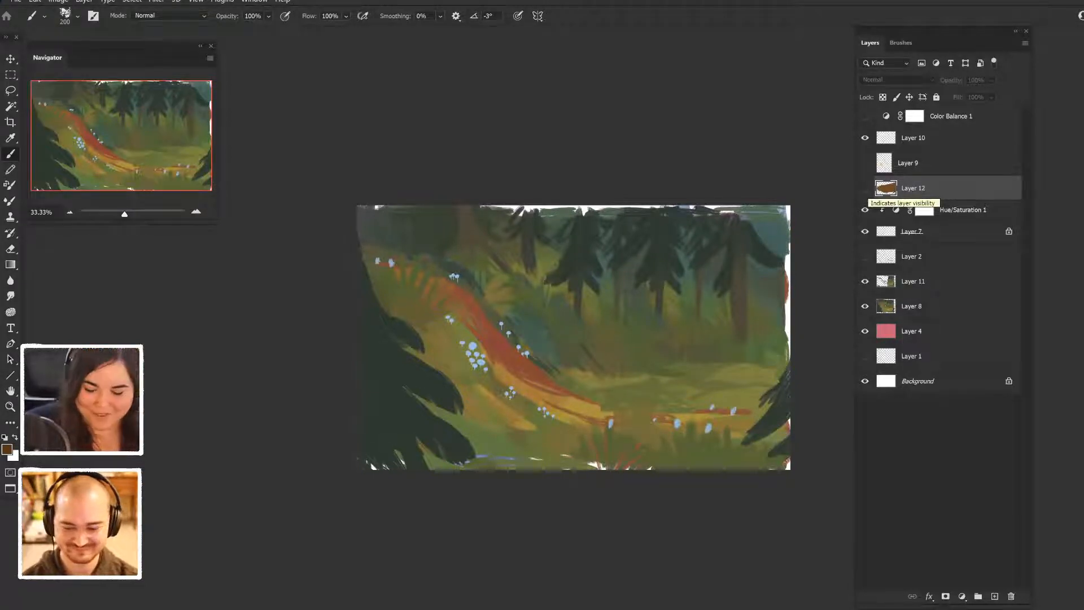
- Compare combinations of Layer 9 and Layer 12, ending with Layer 12 hidden and Layer 9 shown
{"action": "left_click", "coordinate": [864, 162]}
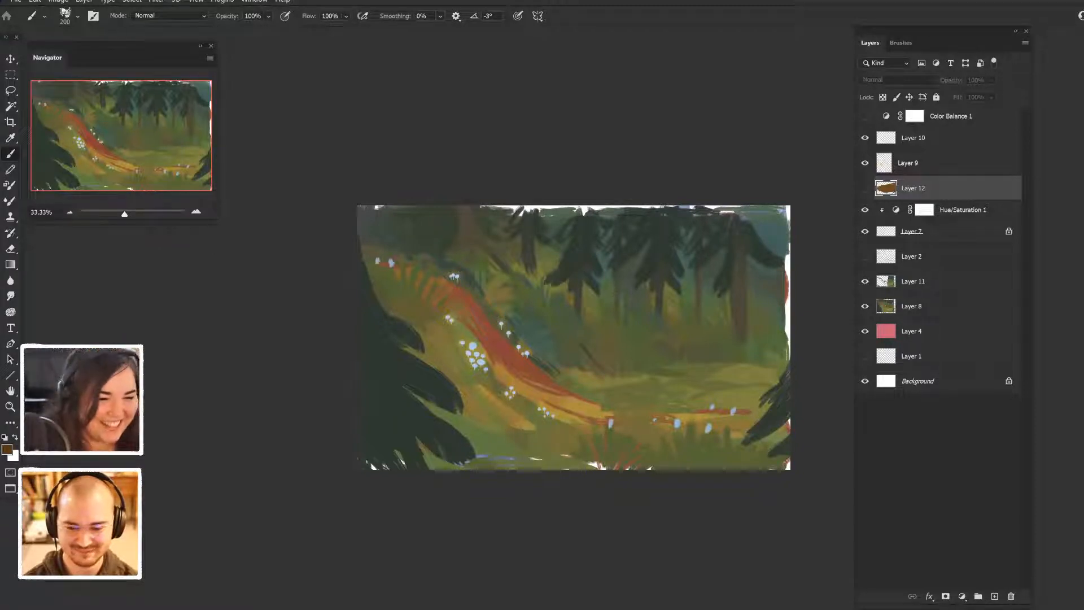
{"action": "left_click", "coordinate": [865, 188]}
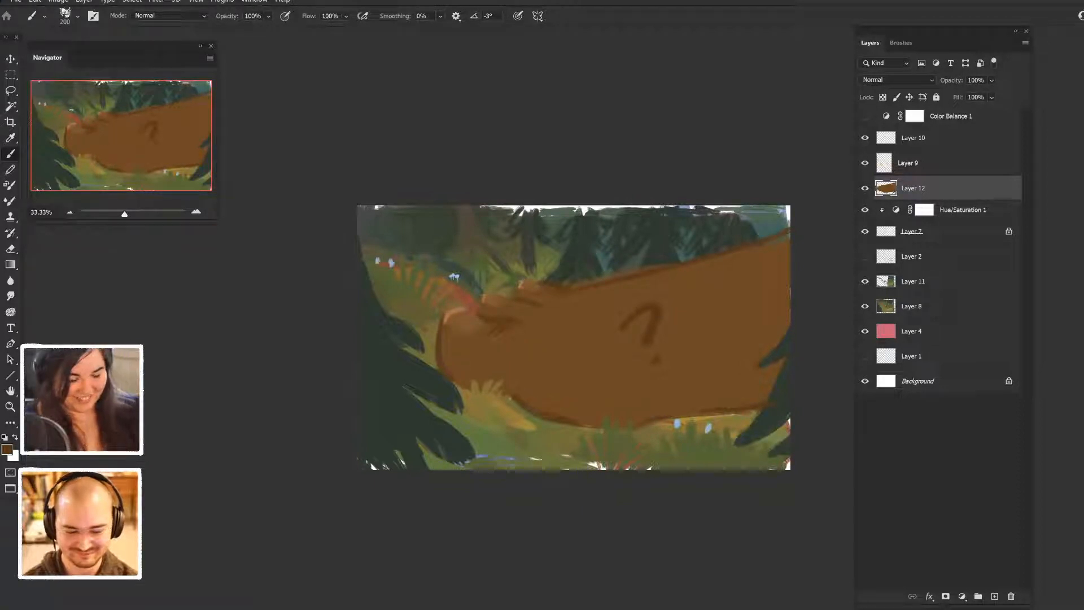
{"action": "left_click", "coordinate": [865, 163]}
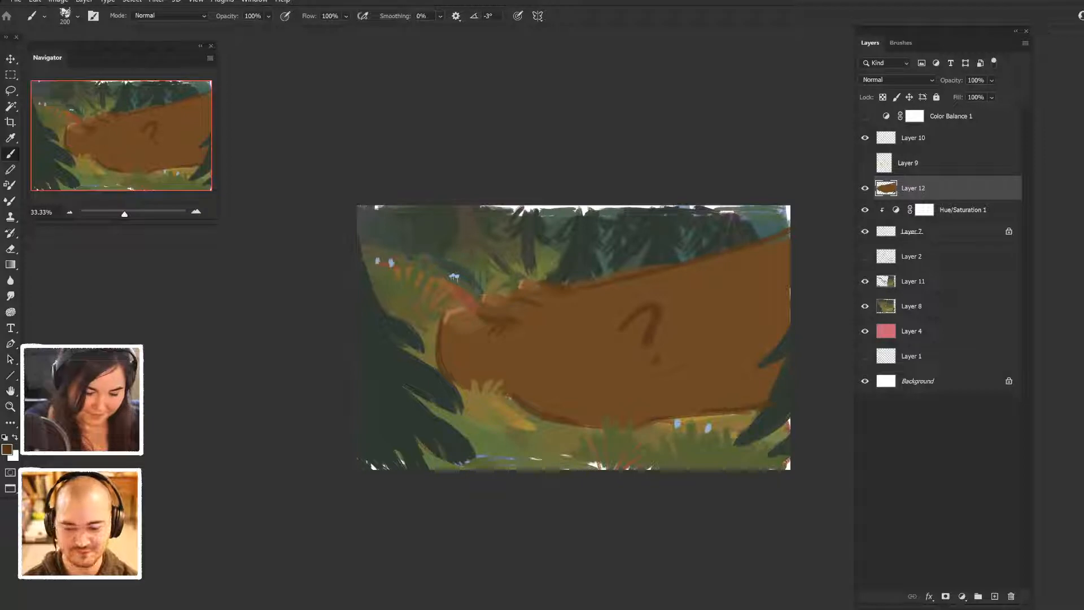
{"action": "left_click", "coordinate": [865, 162]}
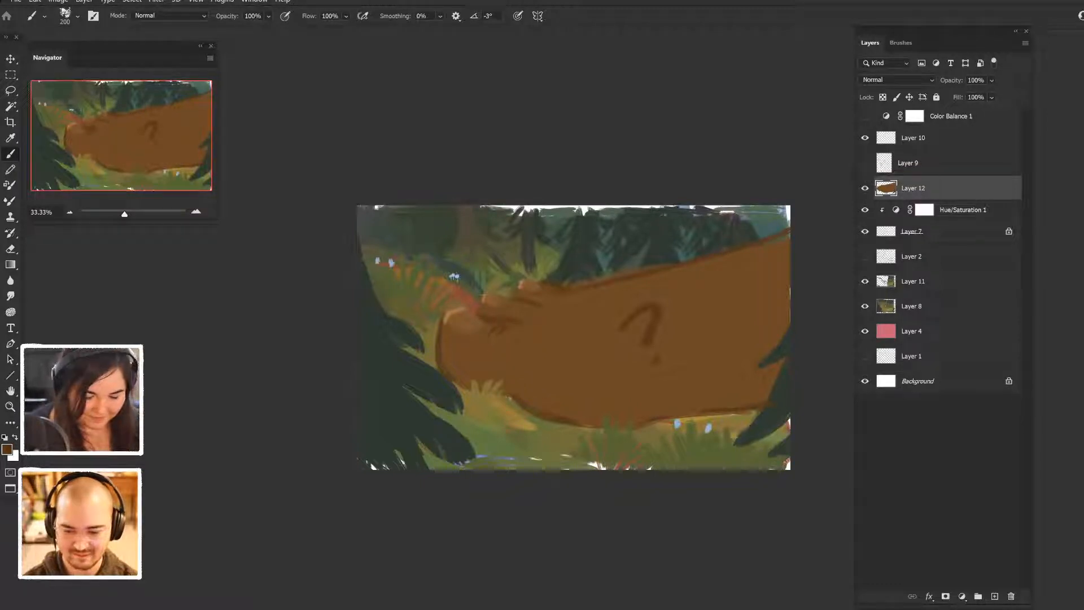
{"action": "left_click", "coordinate": [865, 188]}
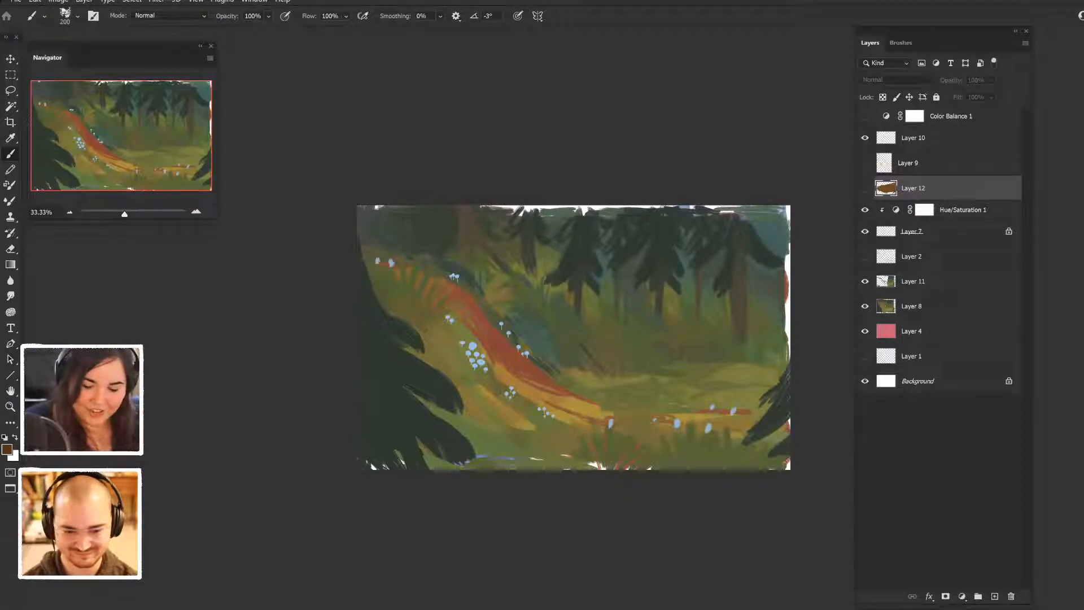
{"action": "left_click", "coordinate": [865, 163]}
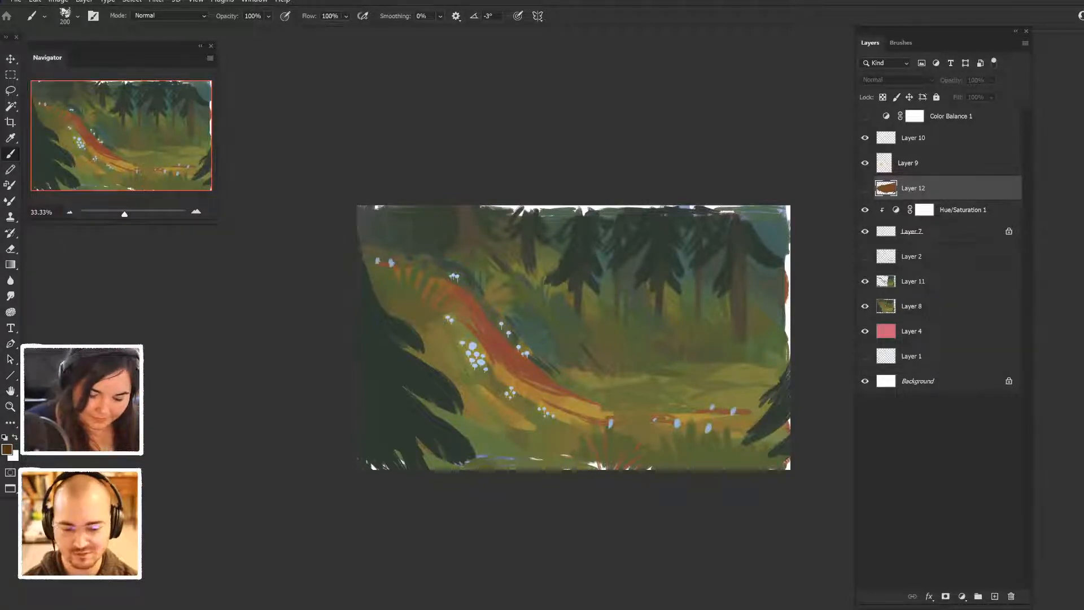
- Group all layers from Color Balance 1 down to Layer 1 and hide the group
{"action": "left_click", "coordinate": [912, 232]}
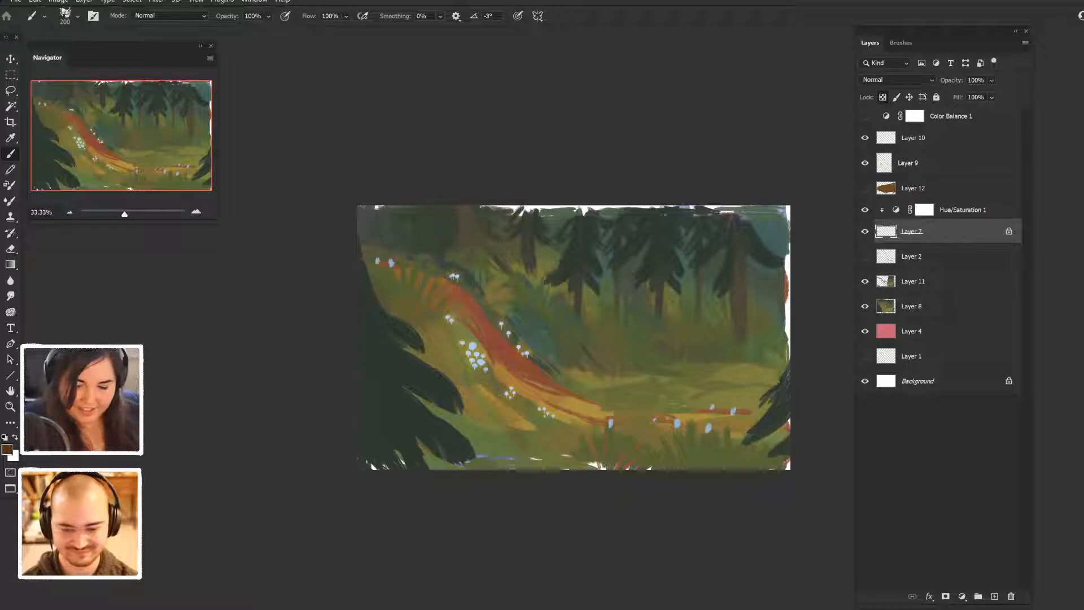
{"action": "left_click", "coordinate": [952, 116]}
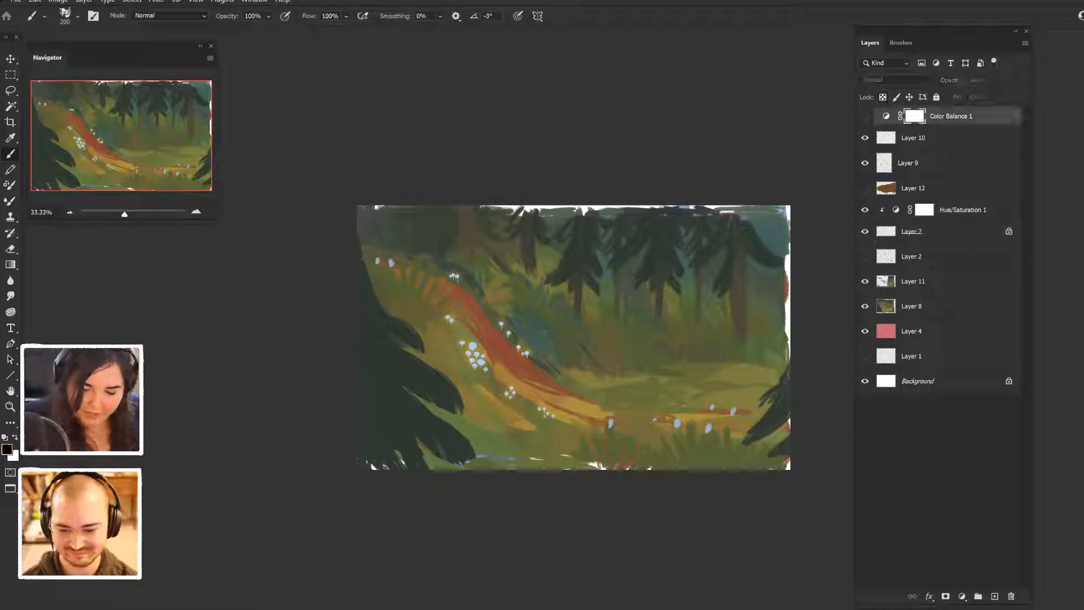
{"action": "left_click", "coordinate": [911, 357]}
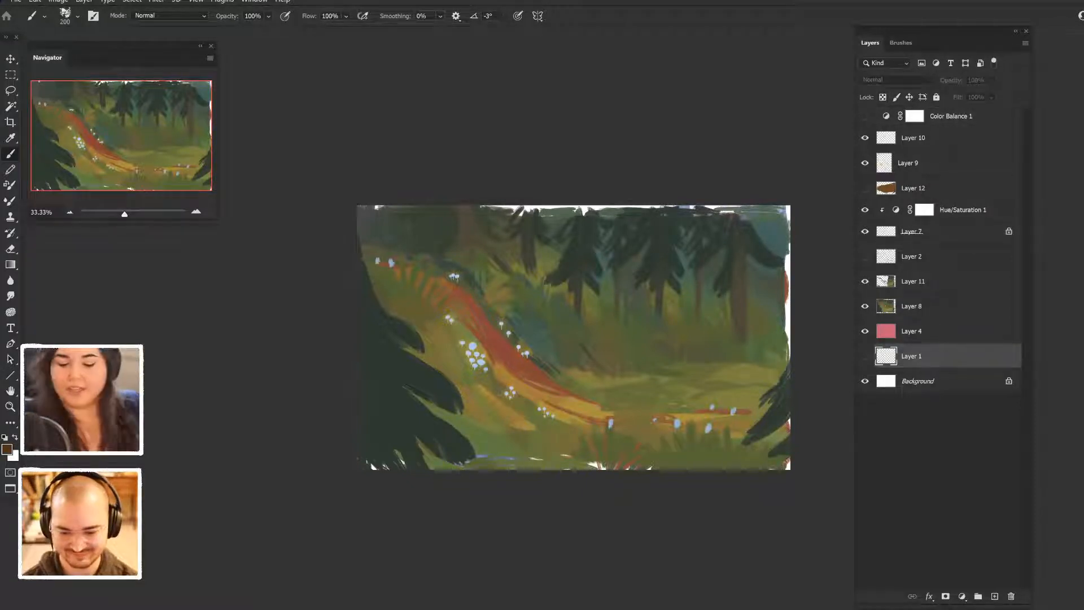
{"action": "left_click", "coordinate": [950, 116], "text": "shift"}
{"action": "key", "text": "ctrl+g"}
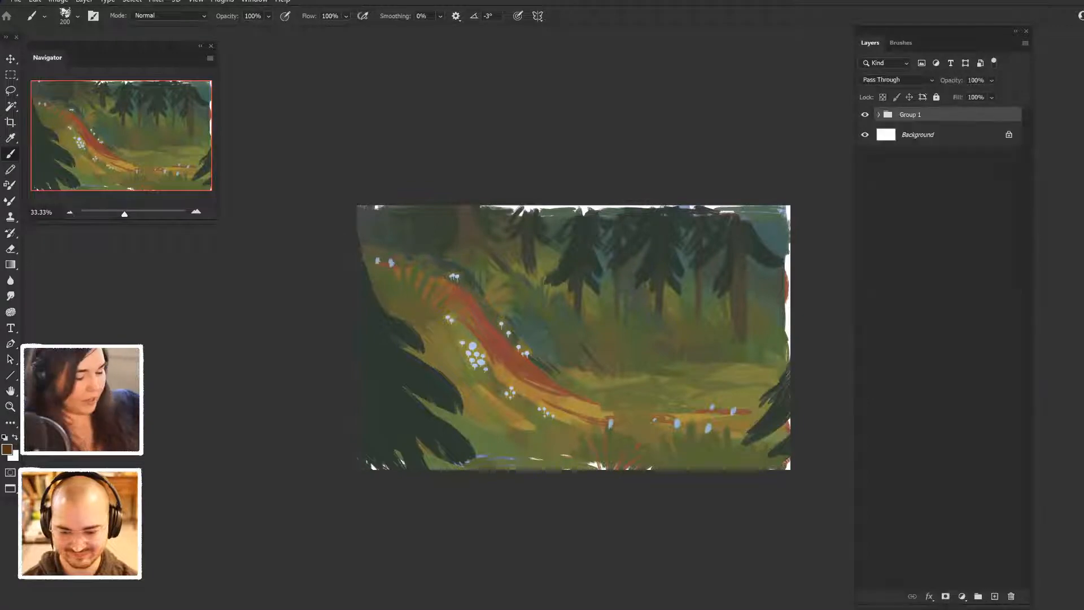
{"action": "key", "text": "ctrl+comma"}
- Add a new layer above the hidden group, switch to a fine size 35 sketching brush, and undo a test stroke
{"action": "left_click", "coordinate": [995, 597]}
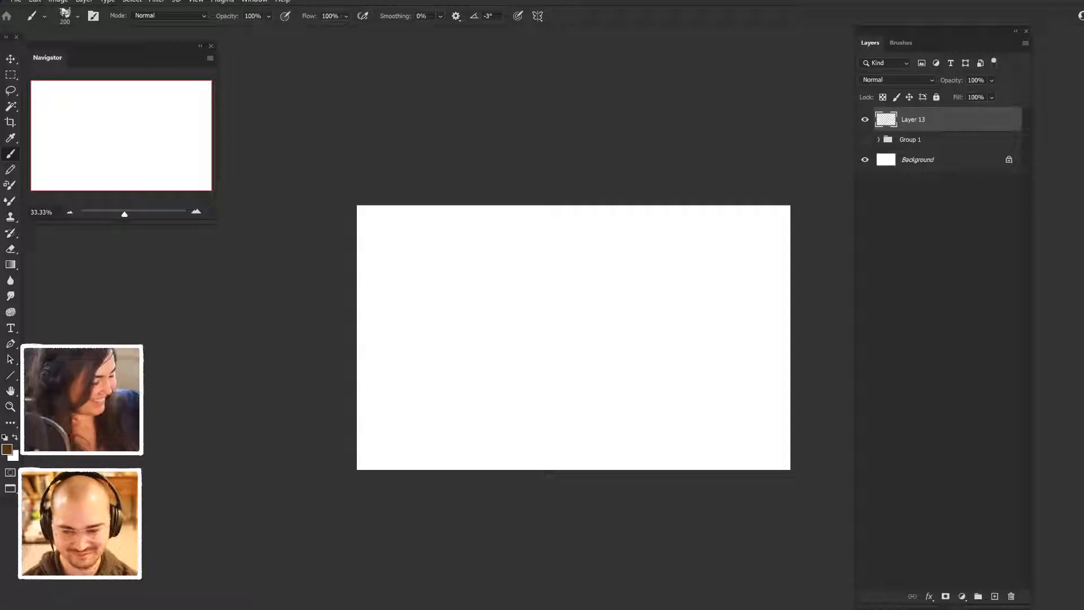
{"action": "key", "text": "ctrl+plus"}
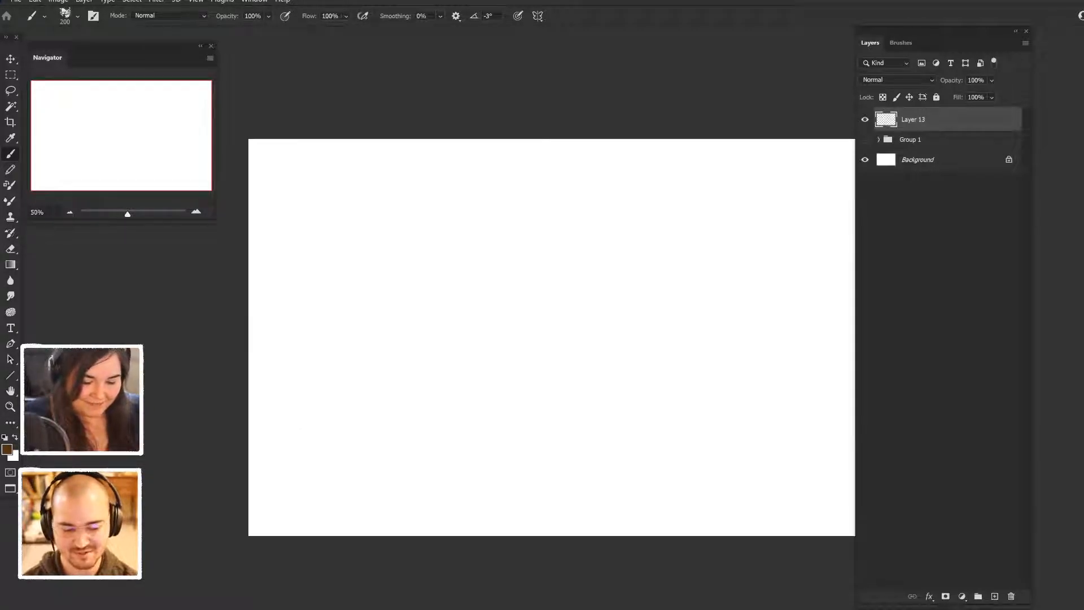
{"action": "left_click", "coordinate": [900, 43]}
{"action": "left_click", "coordinate": [944, 219]}
{"action": "left_click", "coordinate": [870, 43]}
{"action": "mouse_move", "coordinate": [647, 212]}
{"action": "left_mouse_down"}
{"action": "mouse_move", "coordinate": [611, 309]}
{"action": "mouse_move", "coordinate": [614, 293]}
{"action": "left_mouse_up"}
{"action": "key", "text": "ctrl+z"}
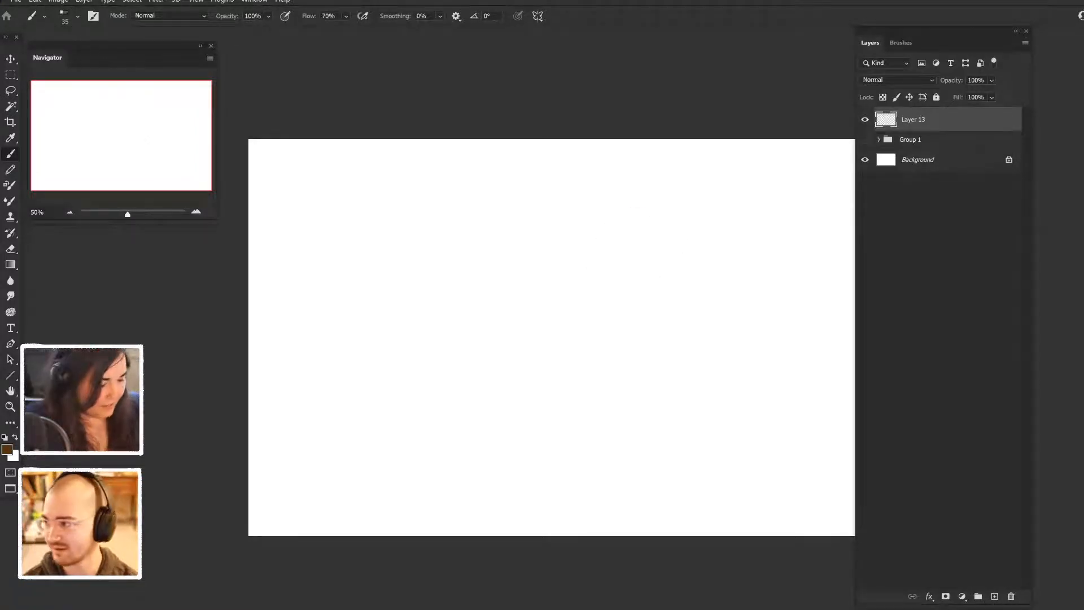
- Set the foreground colour to reddish brown #992708
{"action": "left_click", "coordinate": [7, 450]}
{"action": "left_click", "coordinate": [794, 364]}
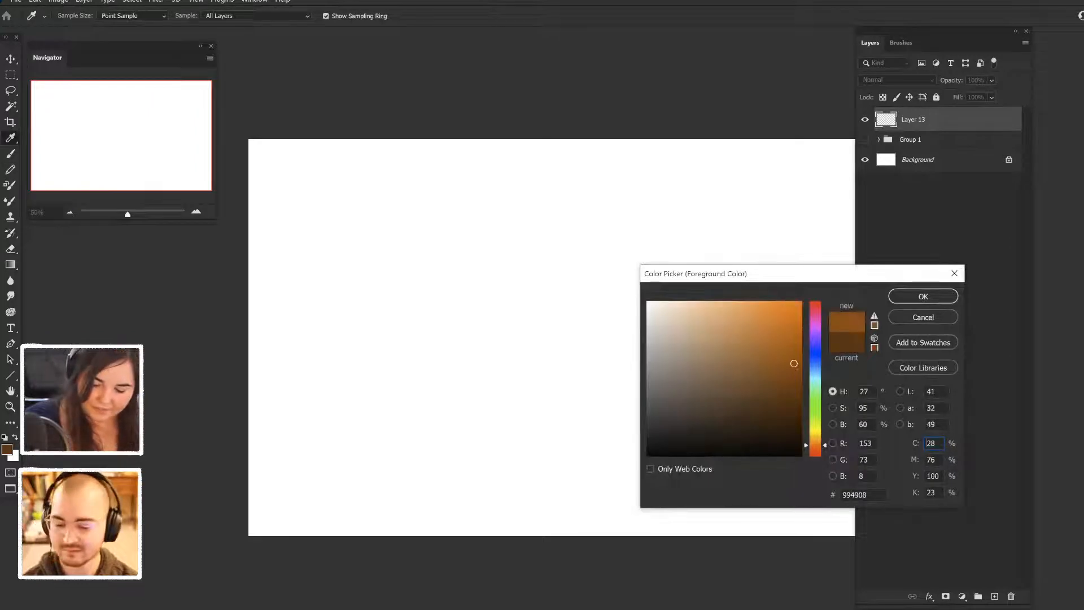
{"action": "left_click_drag", "start_coordinate": [816, 445], "coordinate": [815, 451]}
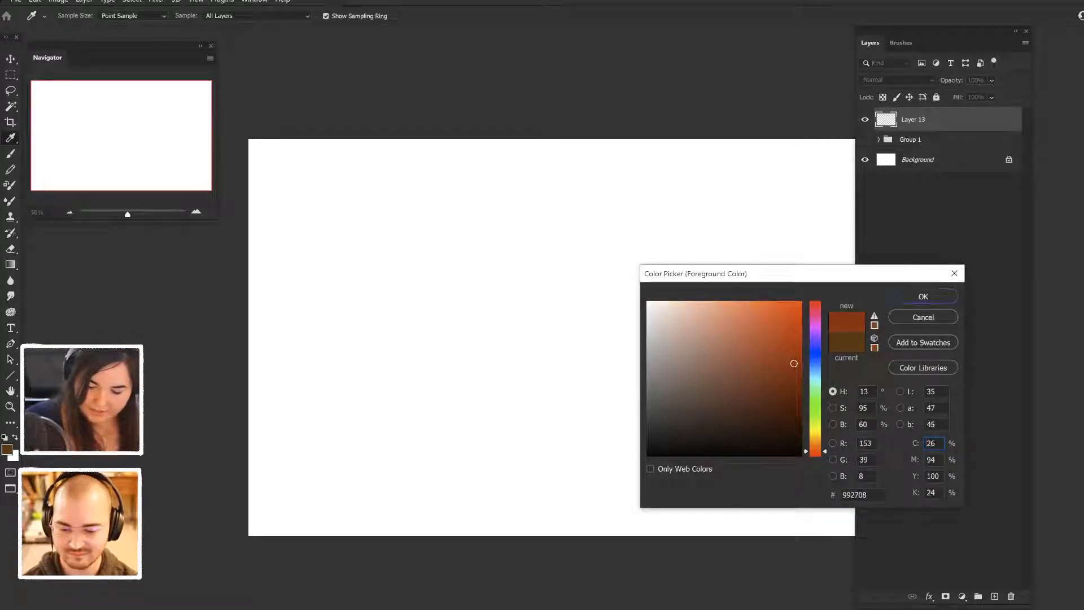
{"action": "key", "text": "Return"}
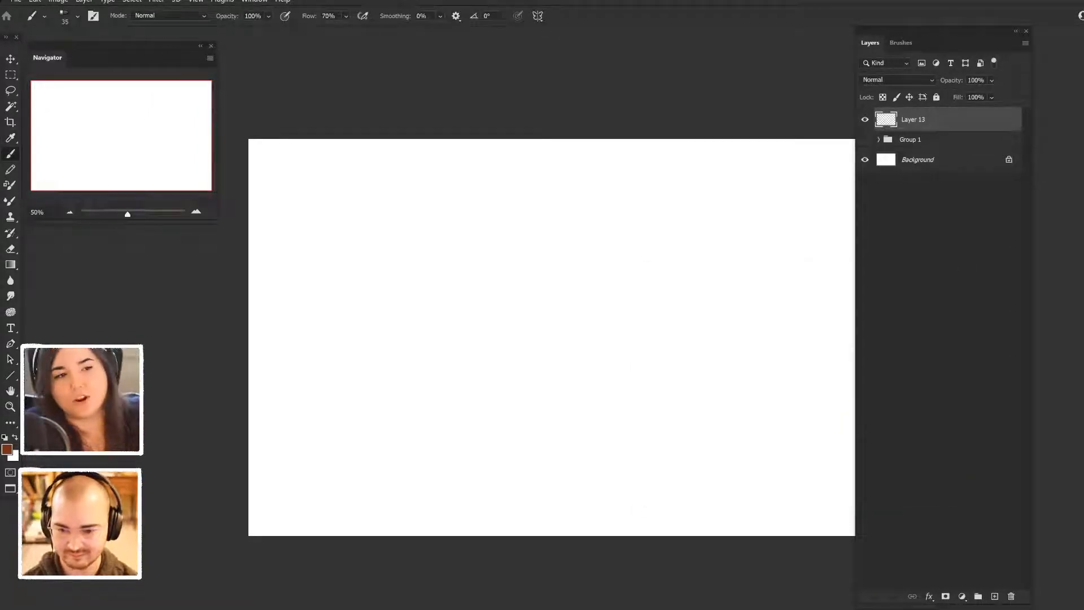
{"action": "left_click_drag", "start_coordinate": [552, 316], "coordinate": [563, 370]}
{"action": "mouse_move", "coordinate": [614, 283]}
{"action": "left_mouse_down"}
{"action": "mouse_move", "coordinate": [604, 322]}
{"action": "mouse_move", "coordinate": [649, 343]}
{"action": "mouse_move", "coordinate": [609, 305]}
{"action": "left_mouse_up"}
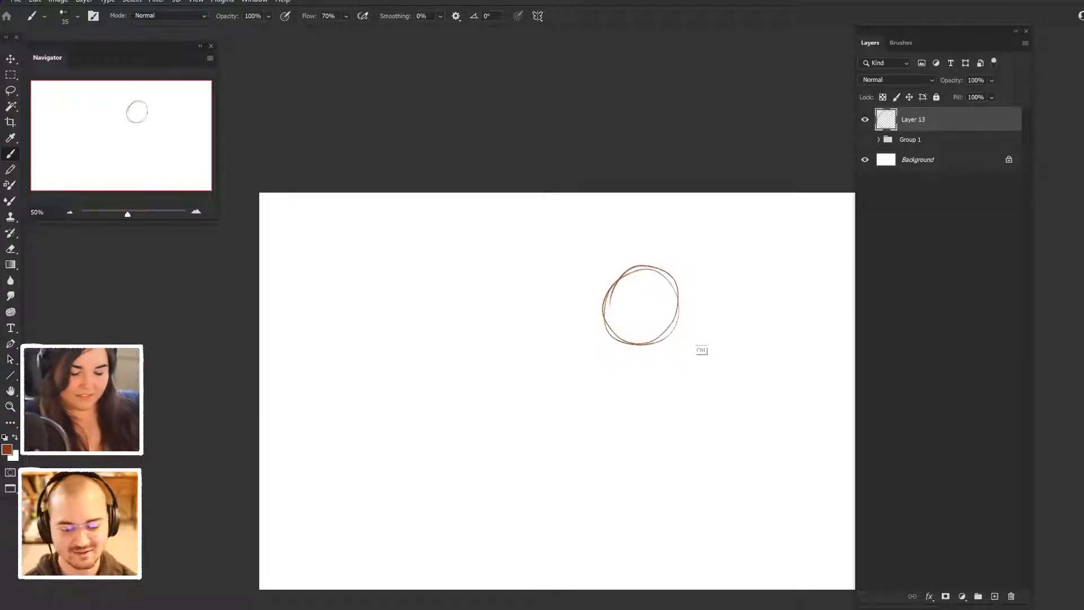
{"action": "key", "text": "ctrl+z"}
- Sketch a wide shallow arch on Layer 13 right of the canvas's centre, with a notched left side and short right side lines
{"action": "mouse_move", "coordinate": [588, 362]}
{"action": "left_mouse_down"}
{"action": "mouse_move", "coordinate": [570, 314]}
{"action": "mouse_move", "coordinate": [614, 298]}
{"action": "left_mouse_up"}
{"action": "scroll", "coordinate": [565, 321], "scroll_direction": "right", "scroll_amount": 3}
{"action": "scroll", "coordinate": [565, 308], "scroll_direction": "right", "scroll_amount": 2}
{"action": "mouse_move", "coordinate": [538, 308]}
{"action": "left_mouse_down"}
{"action": "mouse_move", "coordinate": [660, 304]}
{"action": "mouse_move", "coordinate": [676, 356]}
{"action": "mouse_move", "coordinate": [673, 309]}
{"action": "mouse_move", "coordinate": [649, 308]}
{"action": "left_mouse_up"}
{"action": "scroll", "coordinate": [675, 339], "scroll_direction": "right", "scroll_amount": 1}
{"action": "scroll", "coordinate": [666, 339], "scroll_direction": "right", "scroll_amount": 5}
{"action": "scroll", "coordinate": [564, 305], "scroll_direction": "right", "scroll_amount": 5}
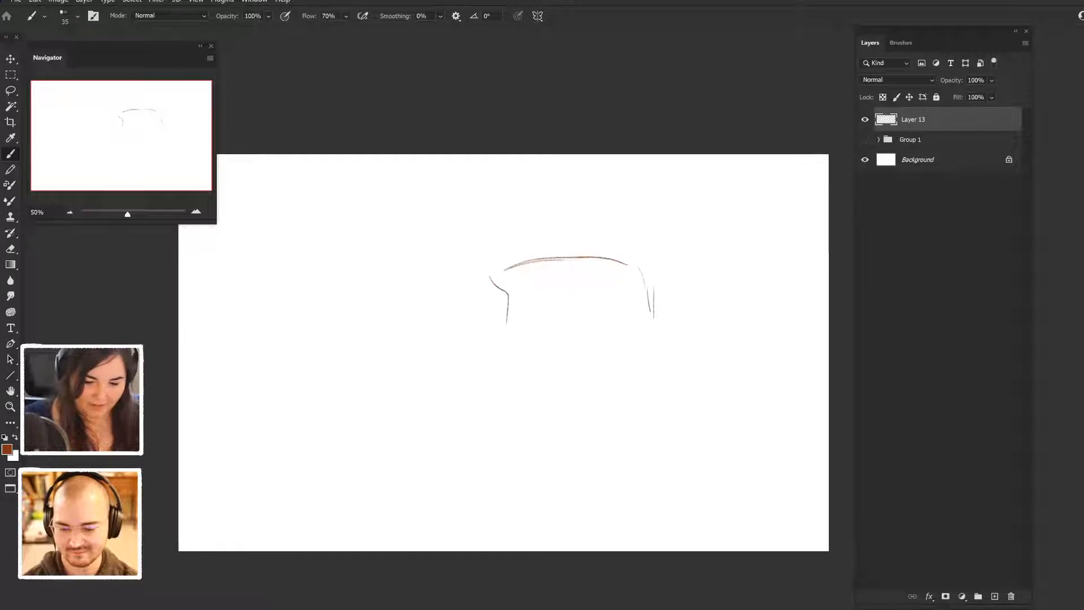
{"action": "left_click_drag", "start_coordinate": [442, 277], "coordinate": [486, 271]}
{"action": "scroll", "coordinate": [508, 344], "scroll_direction": "right", "scroll_amount": 5}
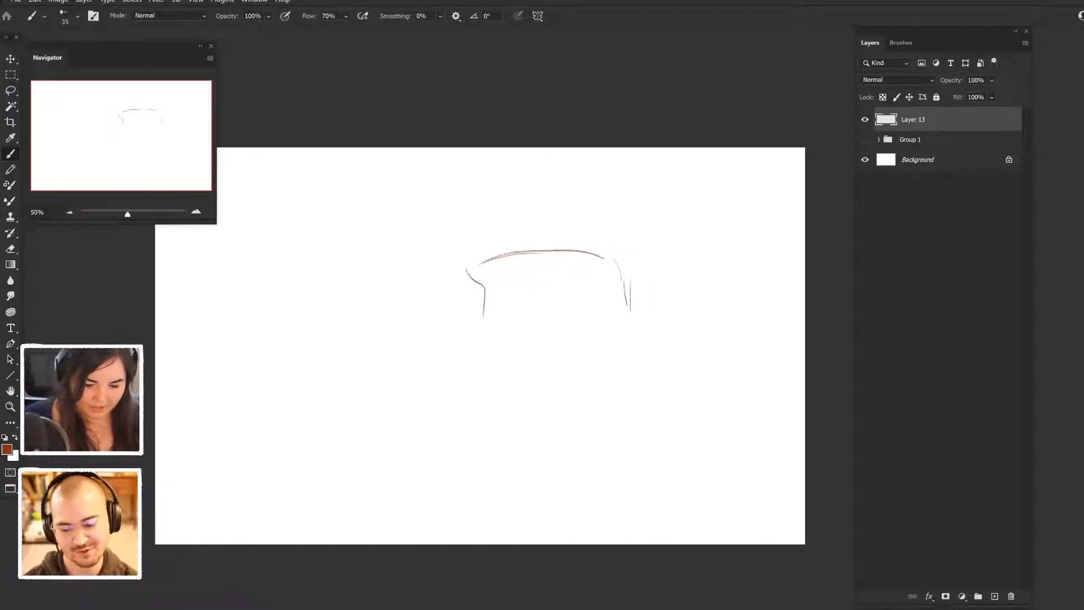
- Sketch a short lower edge beneath the arch, curving up slightly at its right end
{"action": "scroll", "coordinate": [474, 316], "scroll_direction": "right", "scroll_amount": 2}
{"action": "mouse_move", "coordinate": [452, 305]}
{"action": "left_mouse_down"}
{"action": "mouse_move", "coordinate": [552, 297]}
{"action": "mouse_move", "coordinate": [599, 269]}
{"action": "mouse_move", "coordinate": [491, 233]}
{"action": "left_mouse_up"}
{"action": "mouse_move", "coordinate": [441, 271]}
{"action": "left_mouse_down"}
{"action": "mouse_move", "coordinate": [461, 310]}
{"action": "mouse_move", "coordinate": [636, 357]}
{"action": "mouse_move", "coordinate": [762, 335]}
{"action": "mouse_move", "coordinate": [704, 350]}
{"action": "left_mouse_up"}
{"action": "scroll", "coordinate": [704, 349], "scroll_direction": "right", "scroll_amount": 3}
{"action": "scroll", "coordinate": [567, 338], "scroll_direction": "right", "scroll_amount": 10}
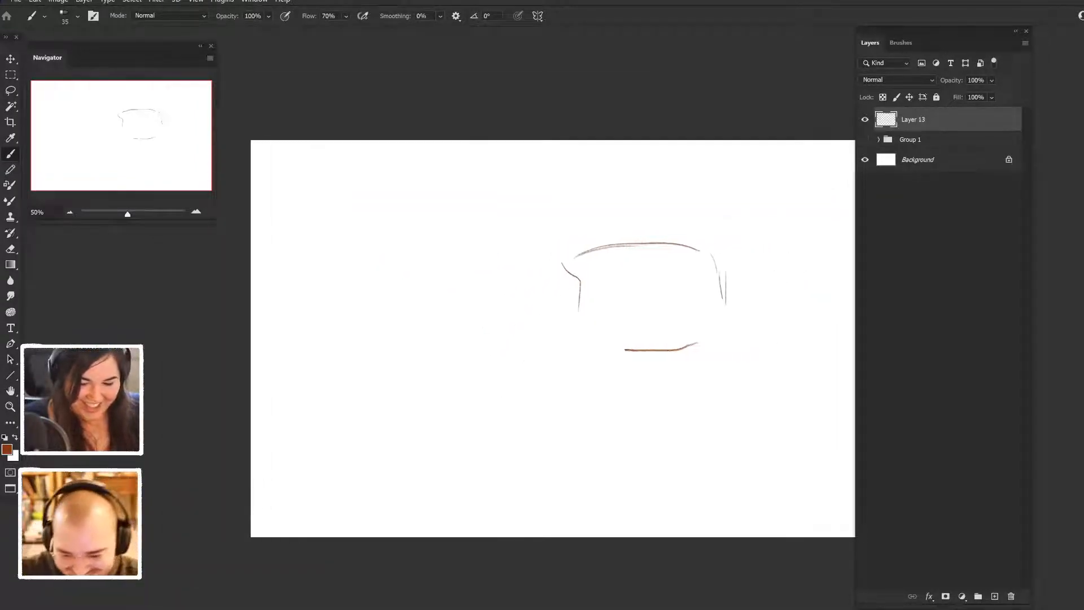
{"action": "scroll", "coordinate": [497, 338], "scroll_direction": "right", "scroll_amount": 2}
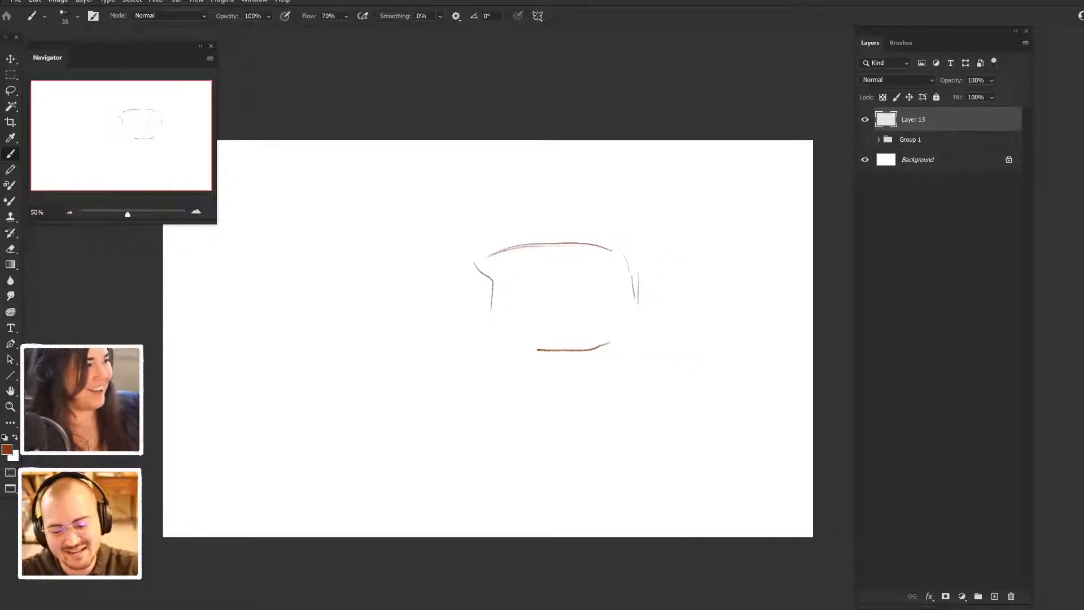
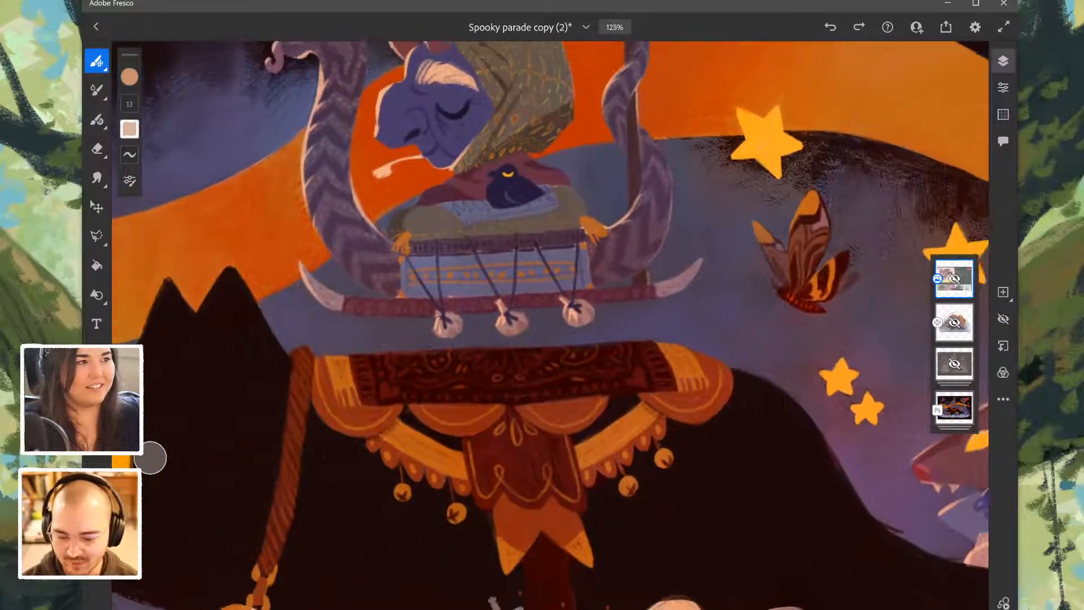
- Examine the Spooky parade painting as a whole, including the black cat, its carriage, the ribbon and the surrounding characters
{"action": "scroll", "coordinate": [551, 327], "scroll_direction": "down", "scroll_amount": 4}
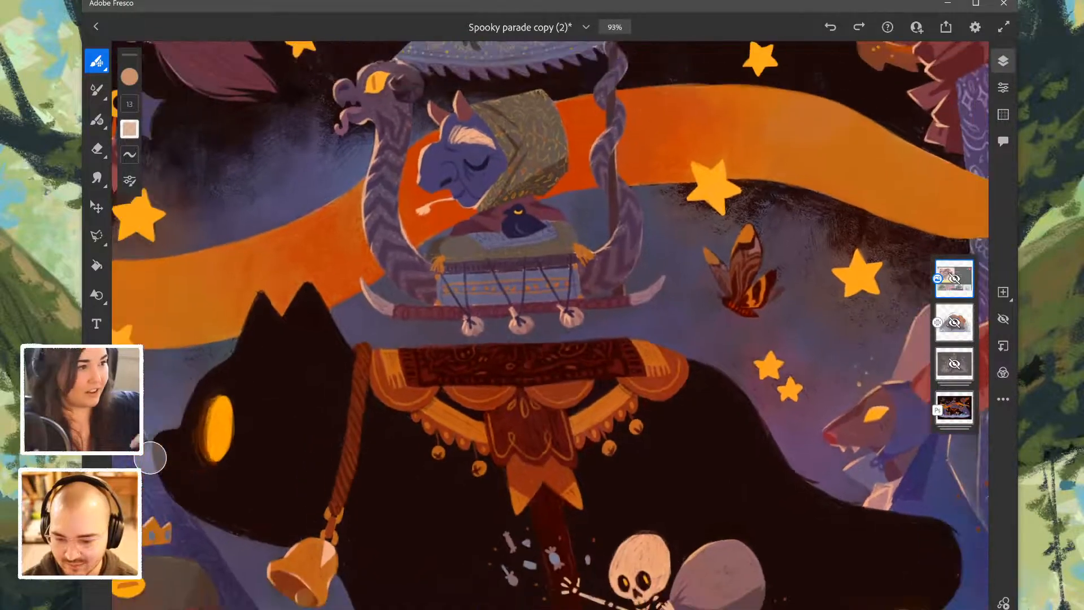
{"action": "scroll", "coordinate": [545, 326], "scroll_direction": "down", "scroll_amount": 5}
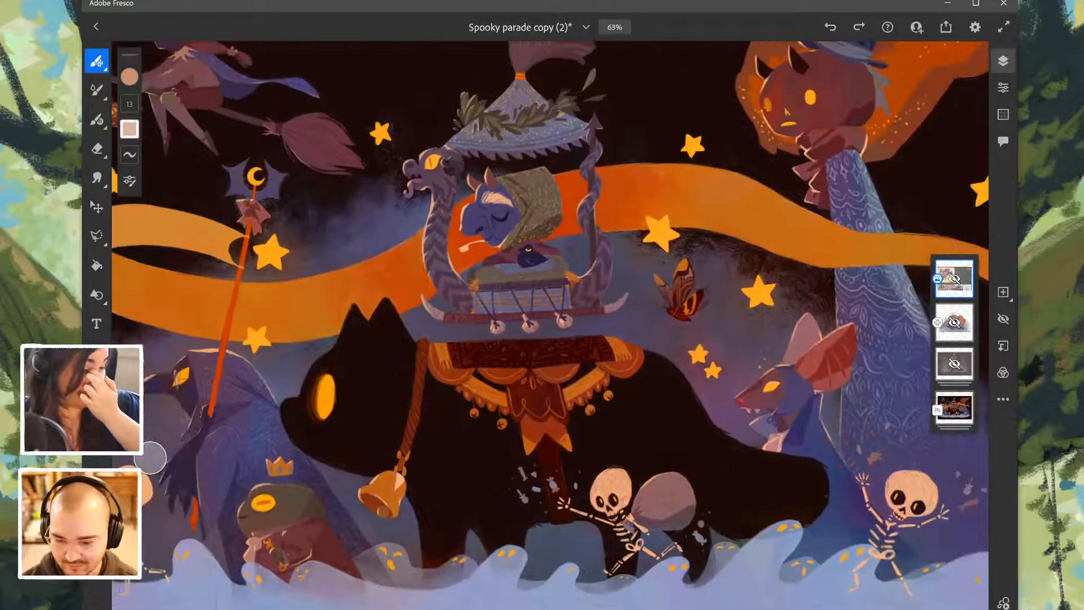
{"action": "scroll", "coordinate": [150, 458], "scroll_direction": "down", "scroll_amount": 3}
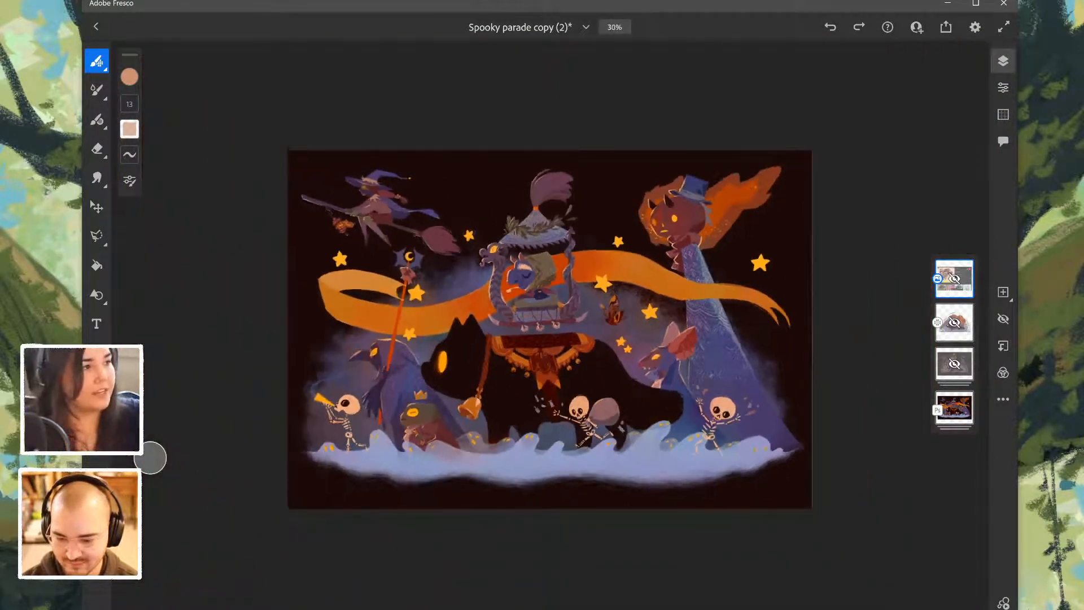
{"action": "scroll", "coordinate": [150, 457], "scroll_direction": "up", "scroll_amount": 6}
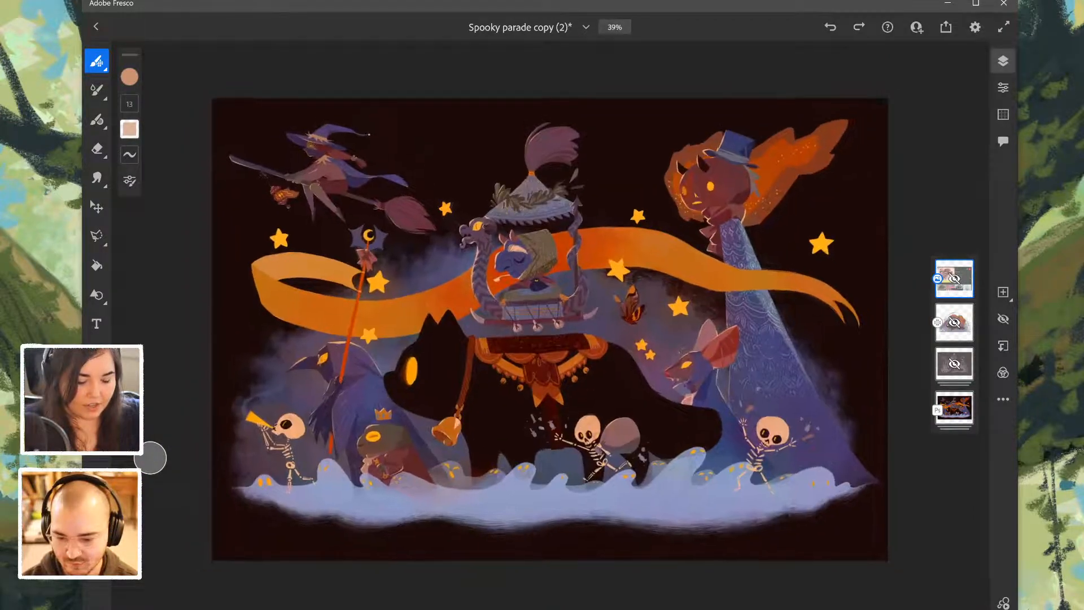
{"action": "scroll", "coordinate": [150, 458], "scroll_direction": "down", "scroll_amount": 3}
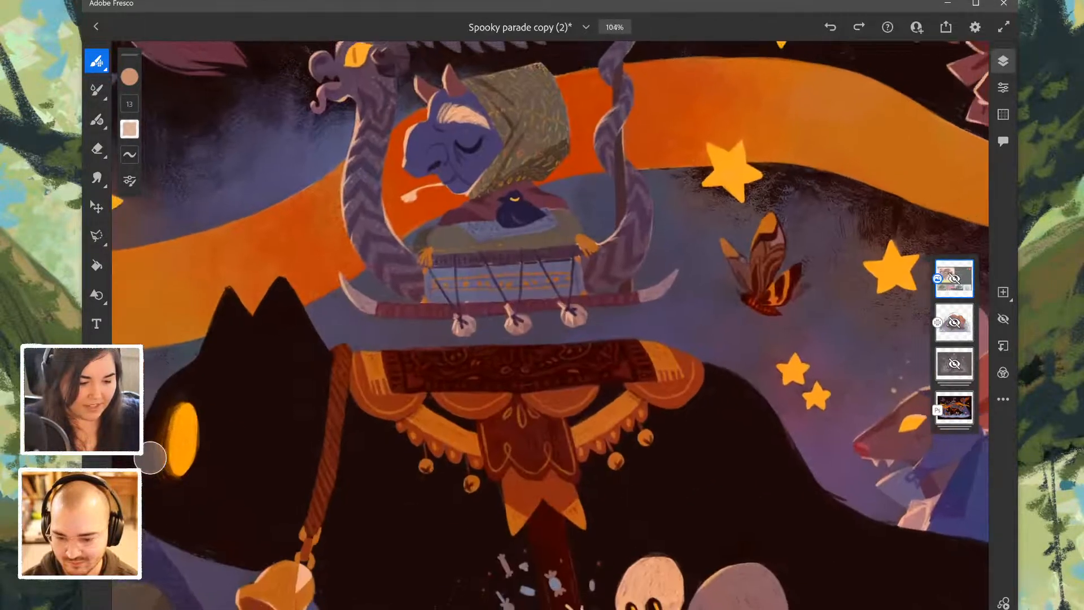
{"action": "scroll", "coordinate": [150, 457], "scroll_direction": "down", "scroll_amount": 3}
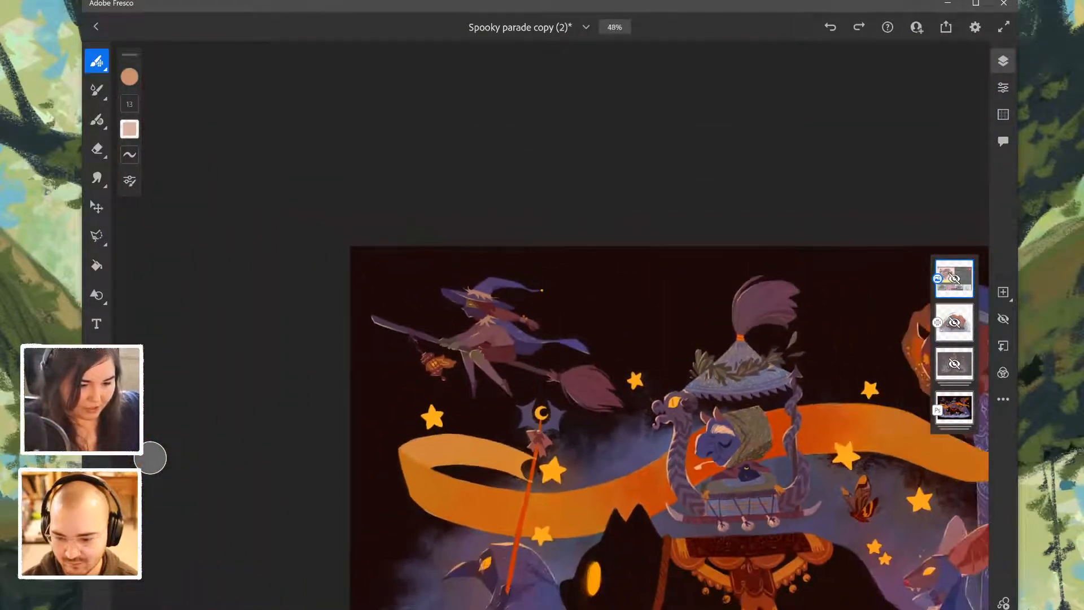
- Examine the flying witch in detail, from her hat, face and braid to her collar, cape and broom
{"action": "scroll", "coordinate": [151, 457], "scroll_direction": "up", "scroll_amount": 4}
{"action": "scroll", "coordinate": [151, 457], "scroll_direction": "down", "scroll_amount": 3}
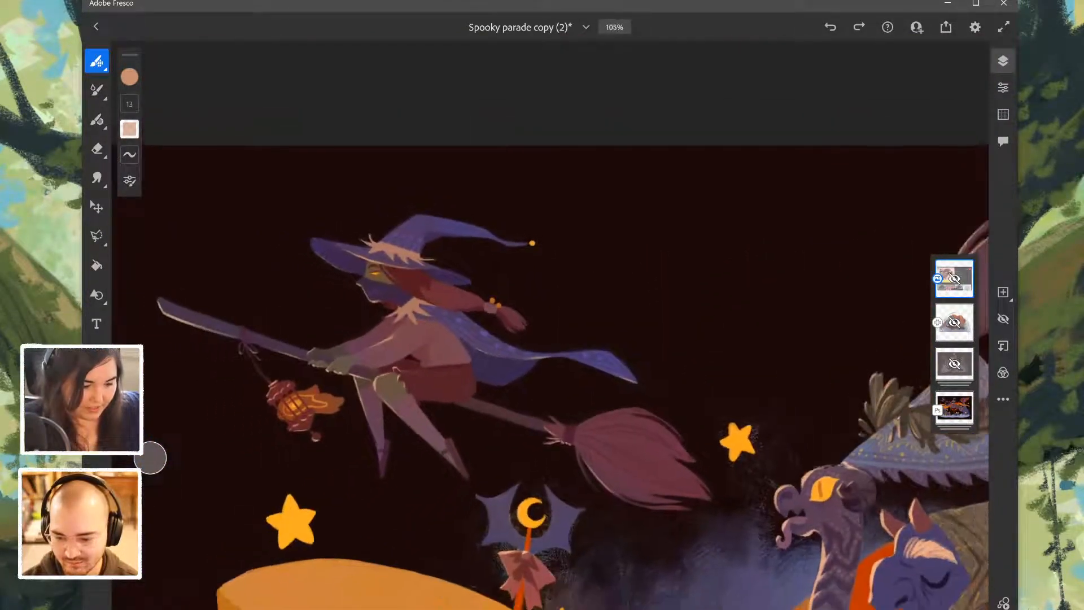
{"action": "scroll", "coordinate": [549, 330], "scroll_direction": "down", "scroll_amount": 1}
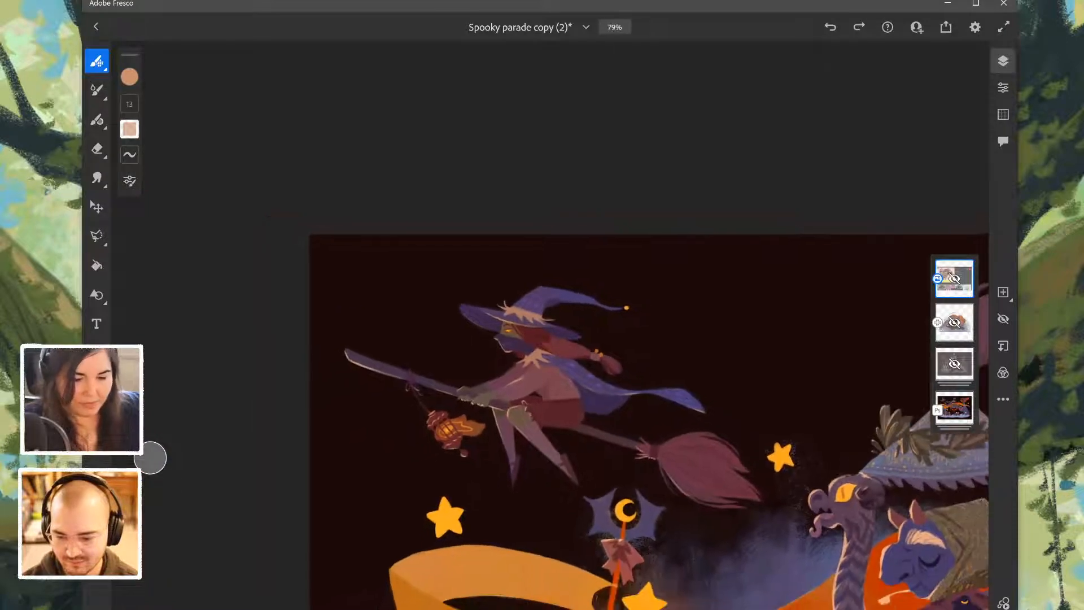
{"action": "scroll", "coordinate": [549, 330], "scroll_direction": "up", "scroll_amount": 8}
{"action": "scroll", "coordinate": [559, 333], "scroll_direction": "down", "scroll_amount": 1}
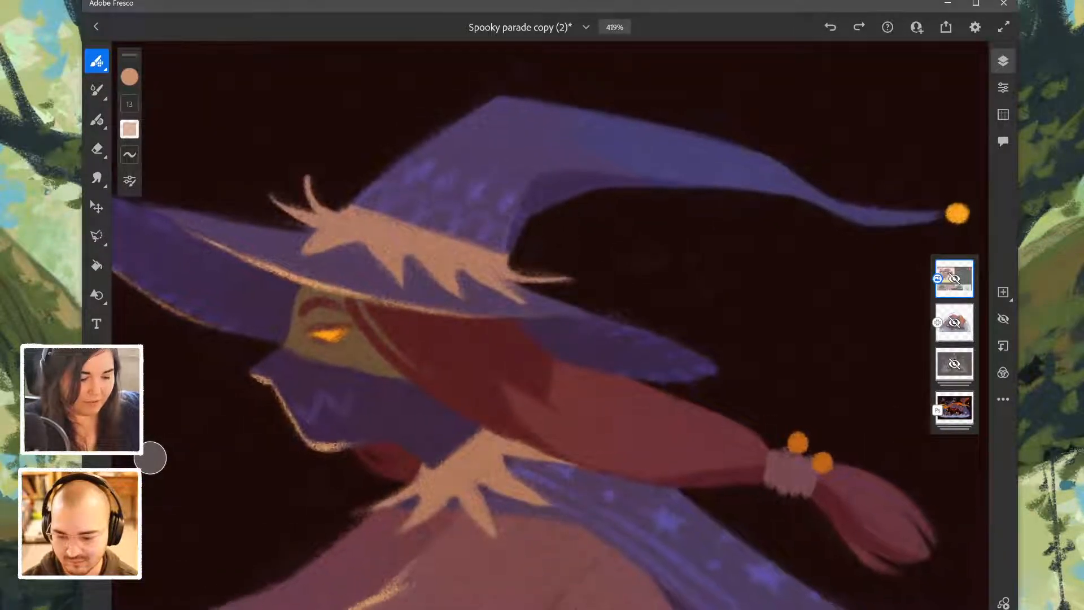
{"action": "scroll", "coordinate": [556, 321], "scroll_direction": "down", "scroll_amount": 1}
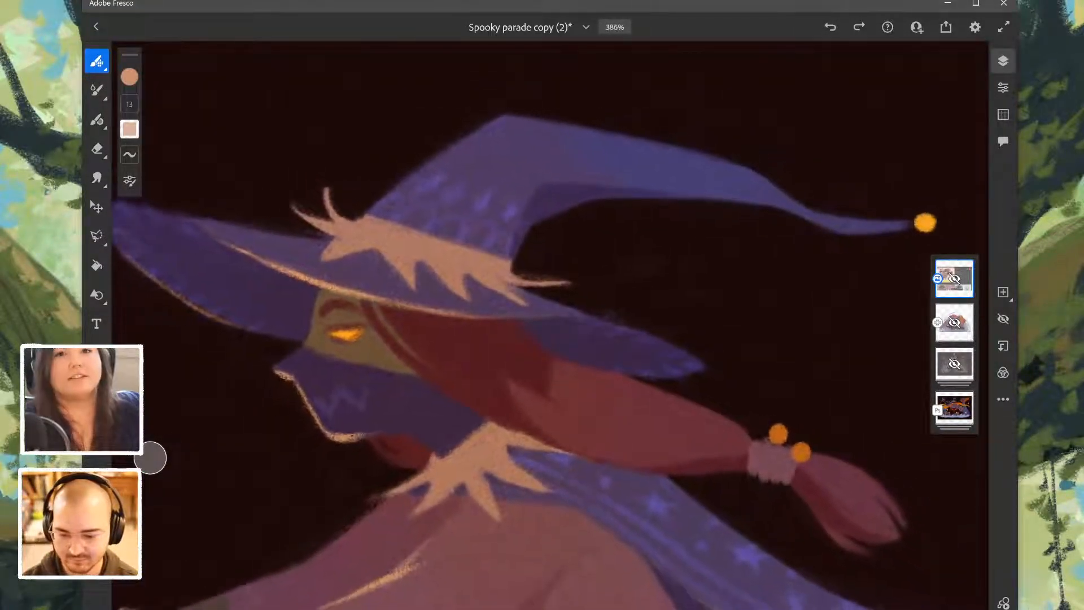
{"action": "scroll", "coordinate": [531, 335], "scroll_direction": "down", "scroll_amount": 1}
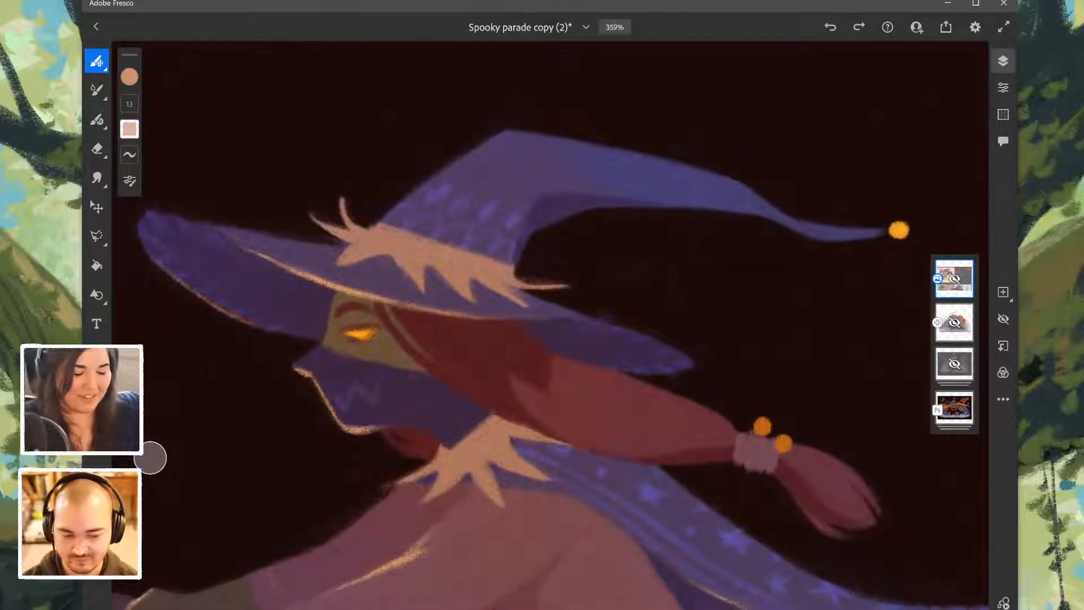
{"action": "scroll", "coordinate": [536, 333], "scroll_direction": "down", "scroll_amount": 1}
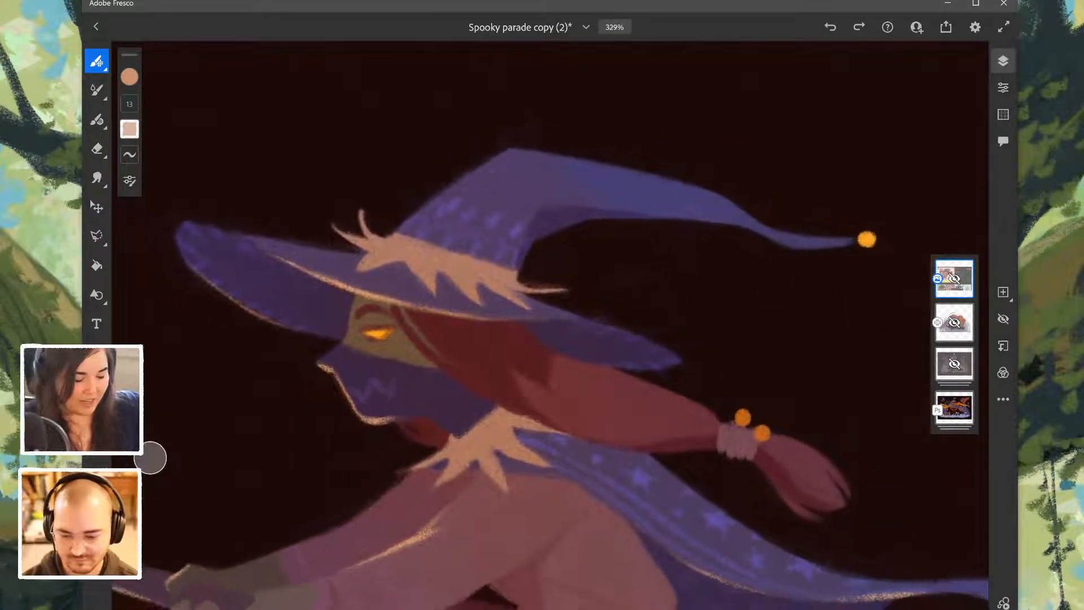
{"action": "scroll", "coordinate": [549, 334], "scroll_direction": "down", "scroll_amount": 1}
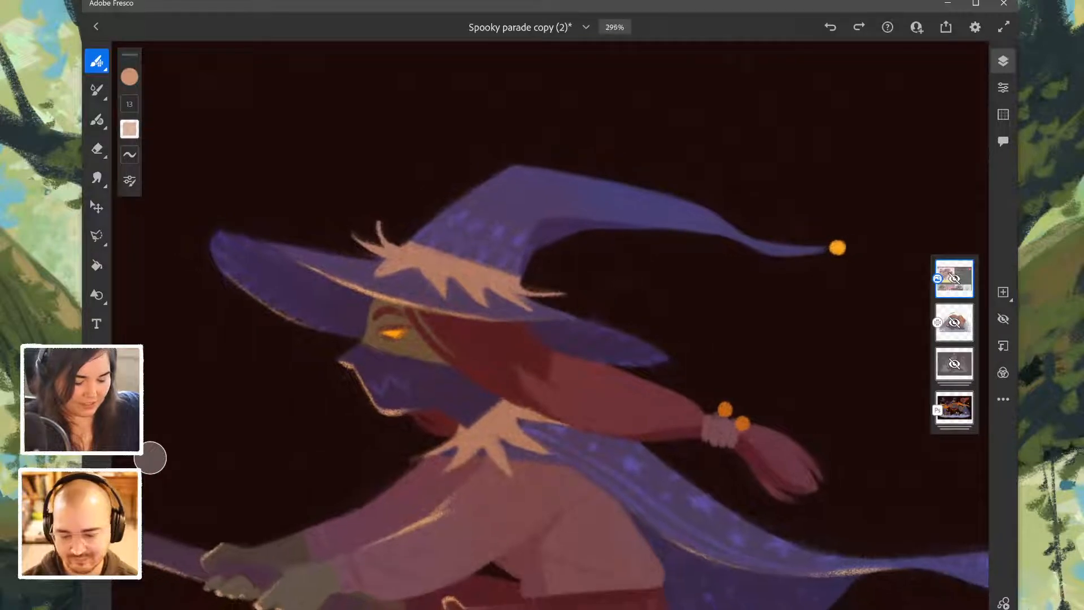
{"action": "scroll", "coordinate": [551, 333], "scroll_direction": "down", "scroll_amount": 1}
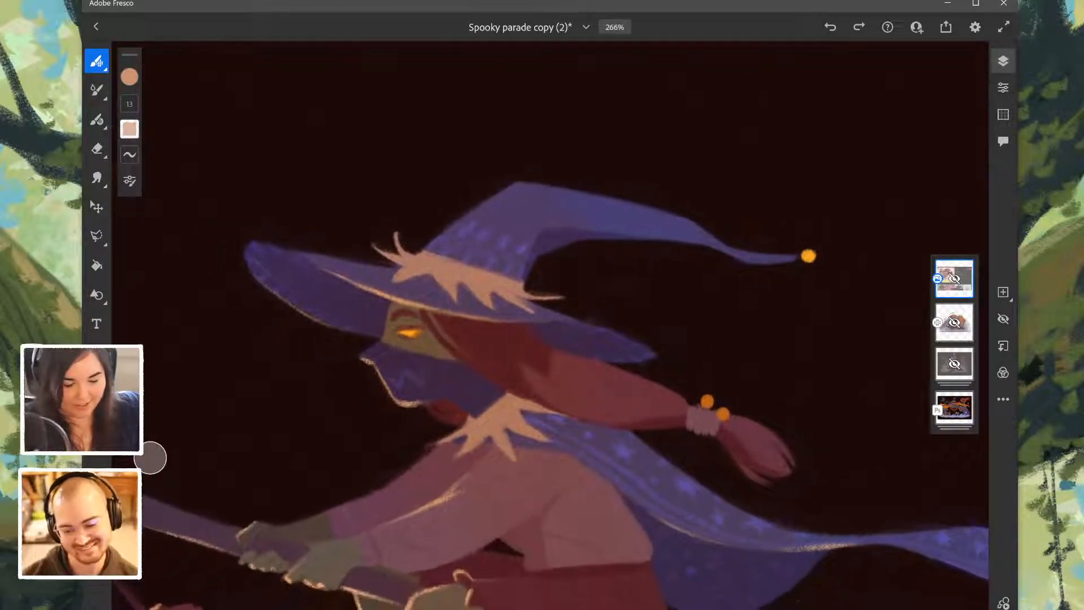
{"action": "scroll", "coordinate": [549, 335], "scroll_direction": "down", "scroll_amount": 1}
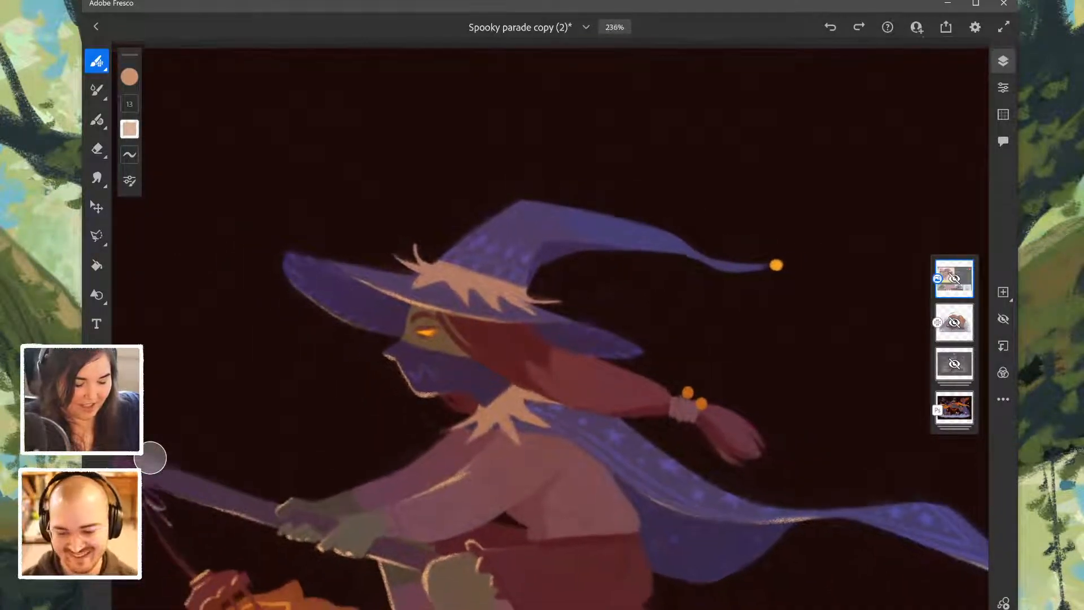
{"action": "scroll", "coordinate": [553, 328], "scroll_direction": "down", "scroll_amount": 1}
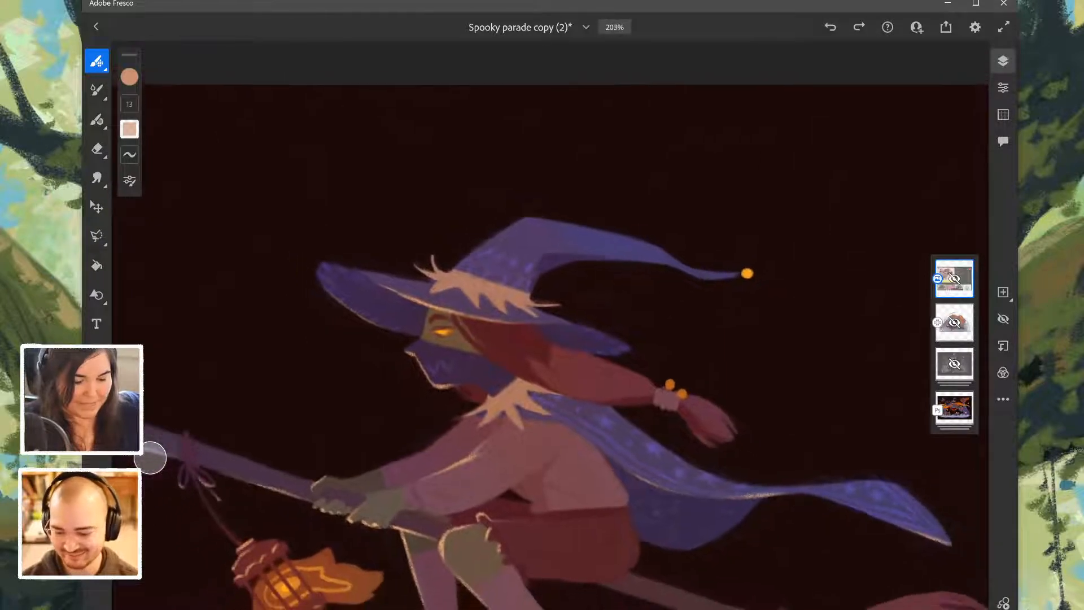
{"action": "scroll", "coordinate": [550, 333], "scroll_direction": "down", "scroll_amount": 1}
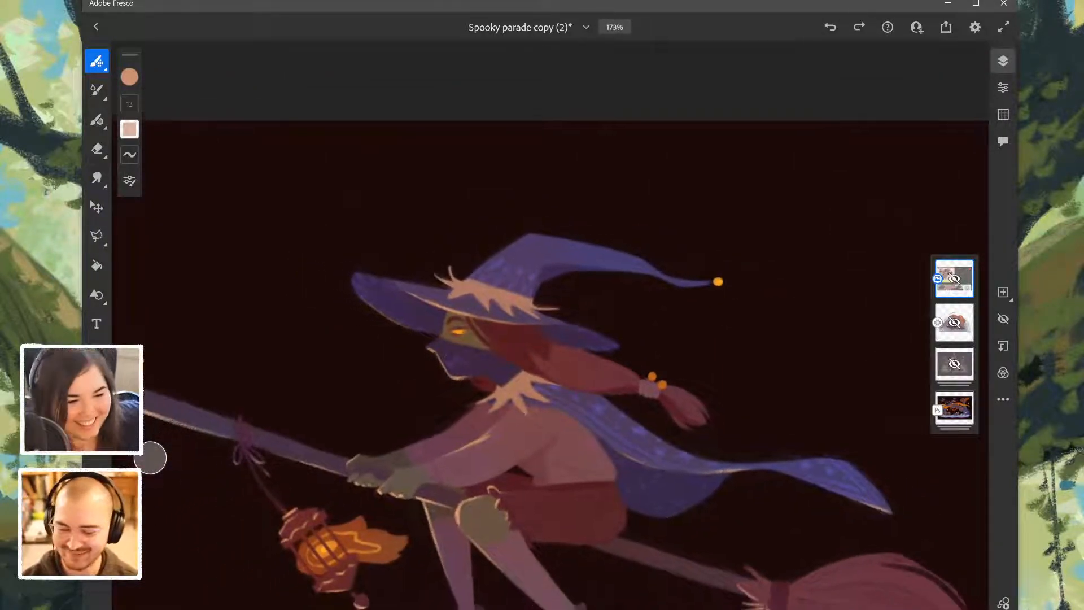
{"action": "scroll", "coordinate": [551, 333], "scroll_direction": "down", "scroll_amount": 1}
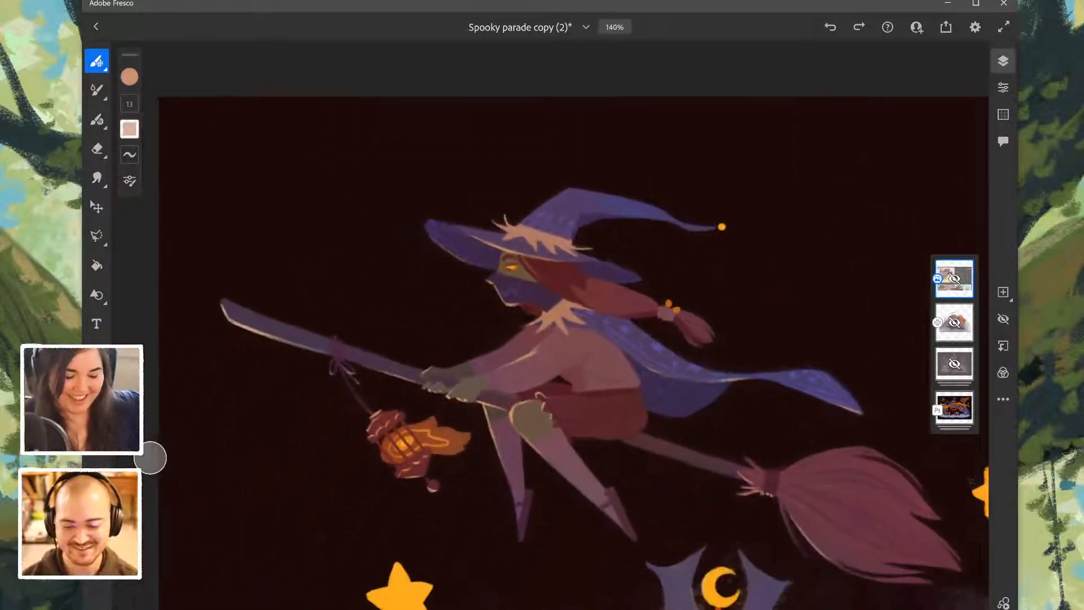
{"action": "scroll", "coordinate": [550, 333], "scroll_direction": "down", "scroll_amount": 1}
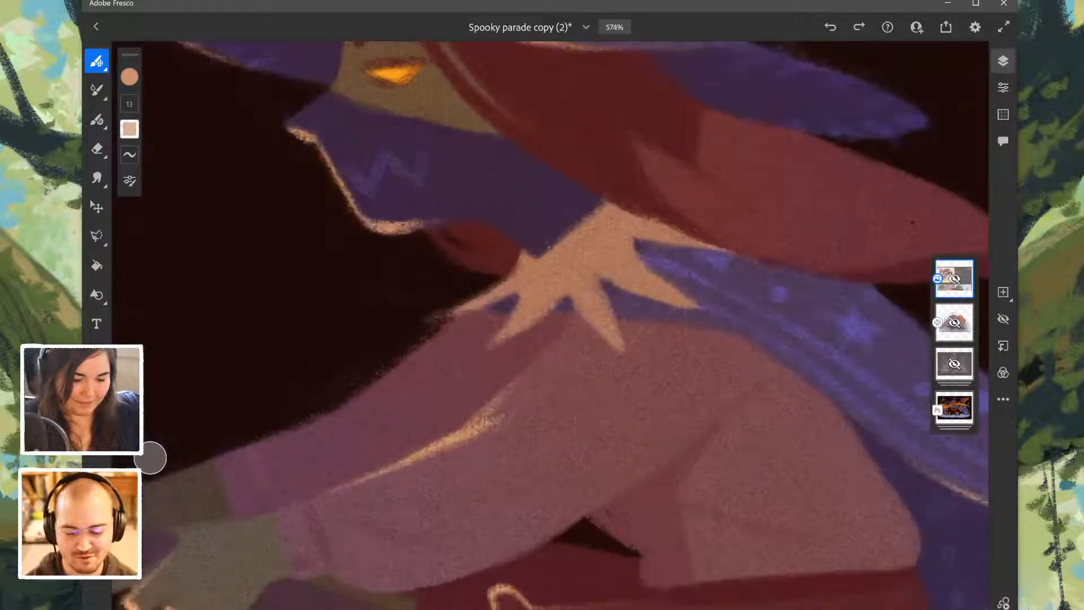
{"action": "left_click_drag", "start_coordinate": [686, 291], "coordinate": [714, 116]}
{"action": "key", "text": "ctrl+z"}
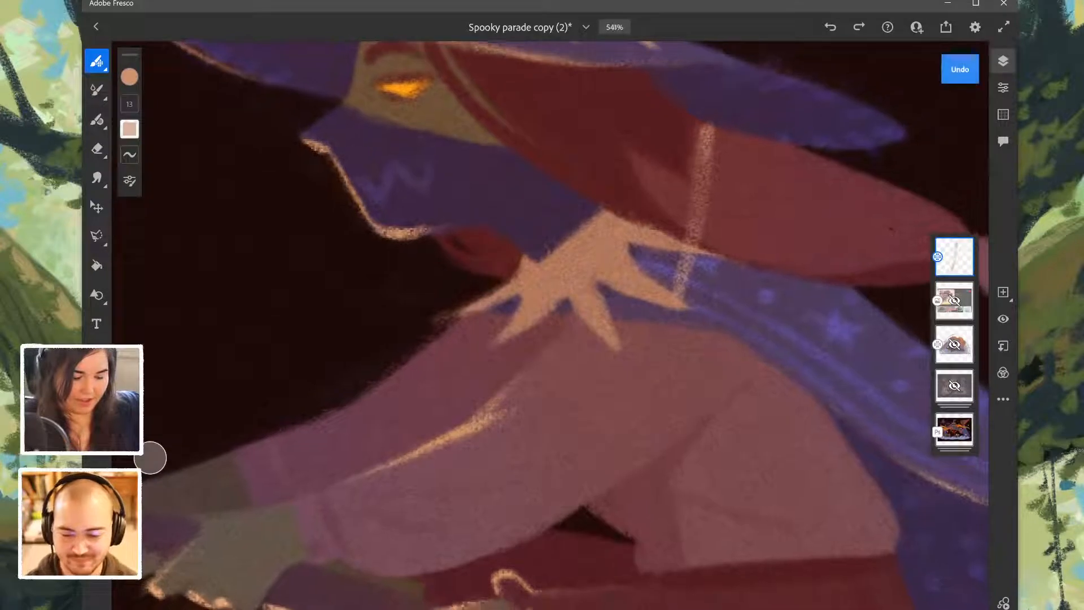
{"action": "key", "text": "ctrl+z"}
- Examine the light edge lines and textures on the witch's hands, knee and legs, and on the hanging lantern
{"action": "scroll", "coordinate": [550, 334], "scroll_direction": "down", "scroll_amount": 3}
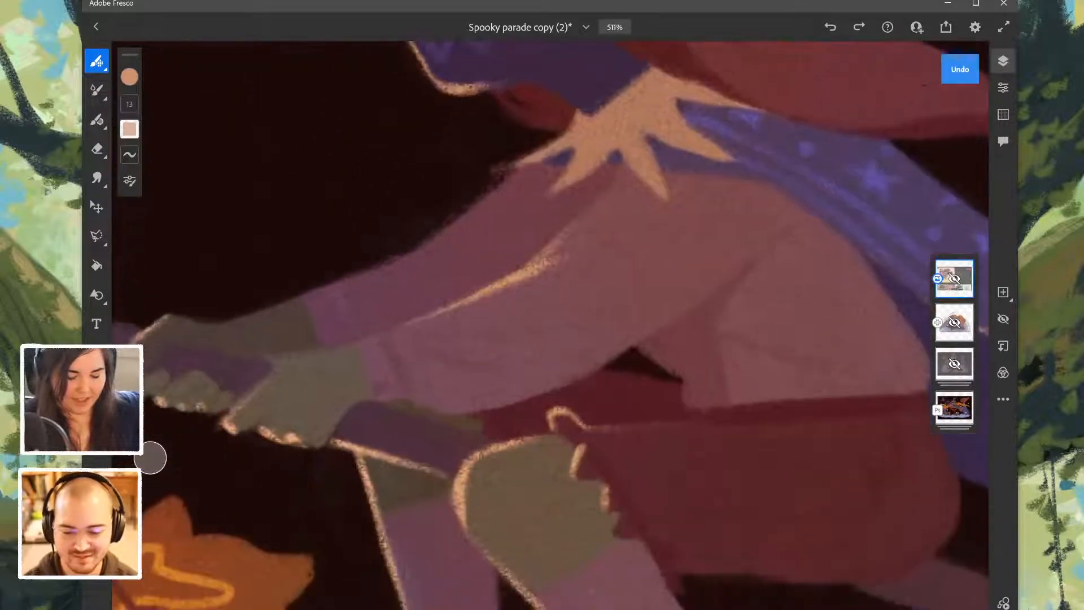
{"action": "scroll", "coordinate": [550, 334], "scroll_direction": "down", "scroll_amount": 3}
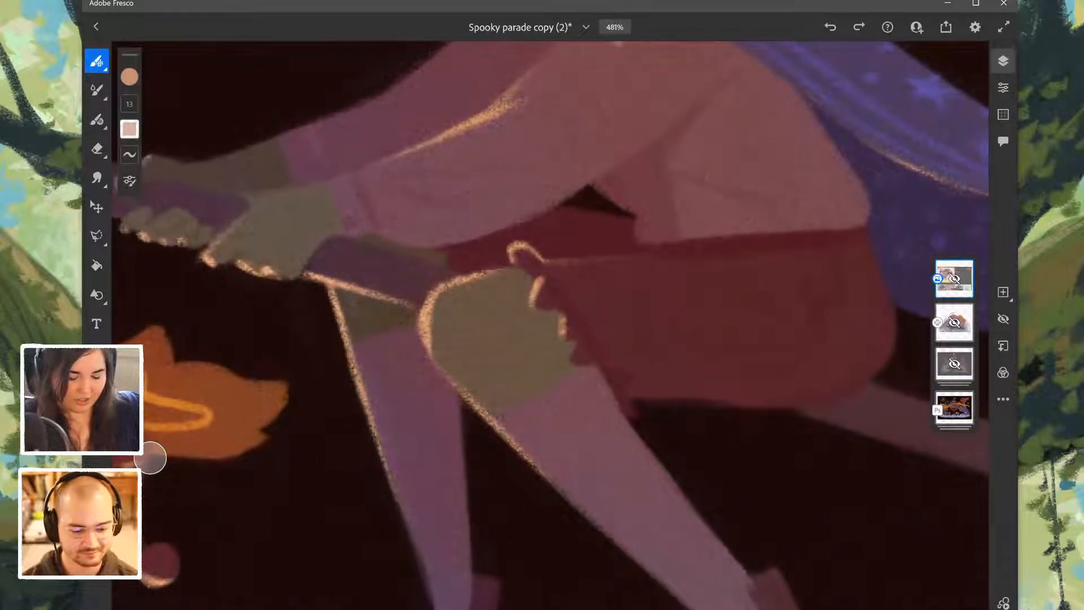
{"action": "scroll", "coordinate": [550, 324], "scroll_direction": "down", "scroll_amount": 3}
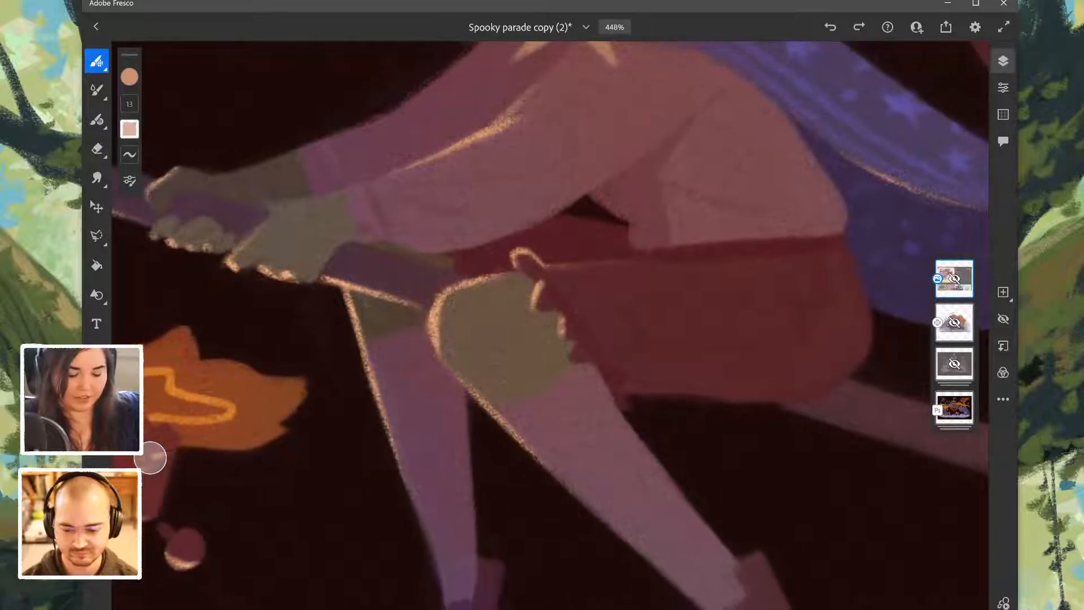
{"action": "scroll", "coordinate": [551, 324], "scroll_direction": "down", "scroll_amount": 3}
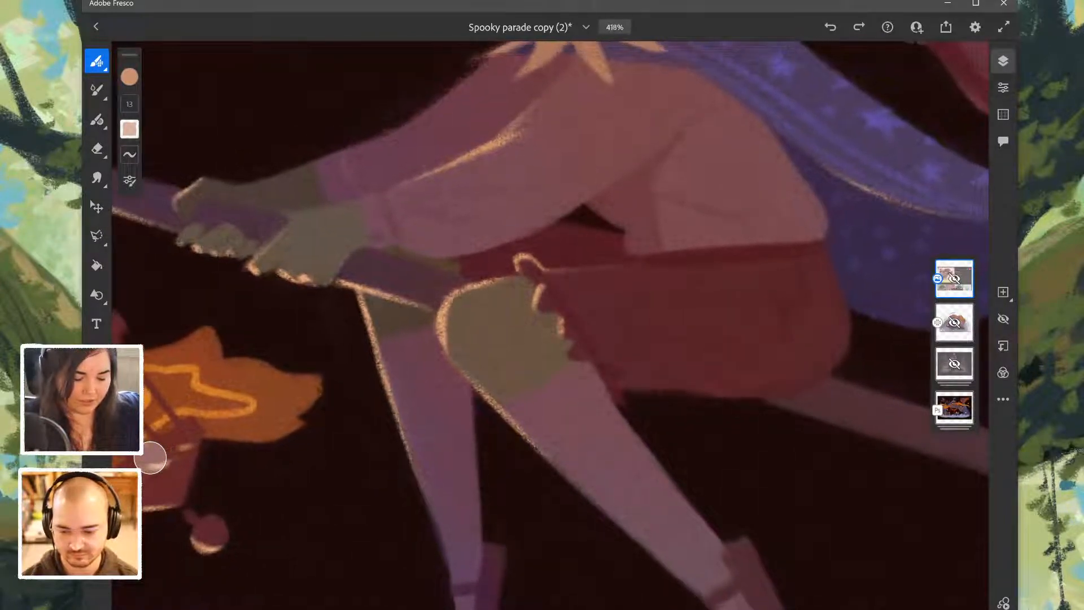
{"action": "scroll", "coordinate": [551, 325], "scroll_direction": "down", "scroll_amount": 3}
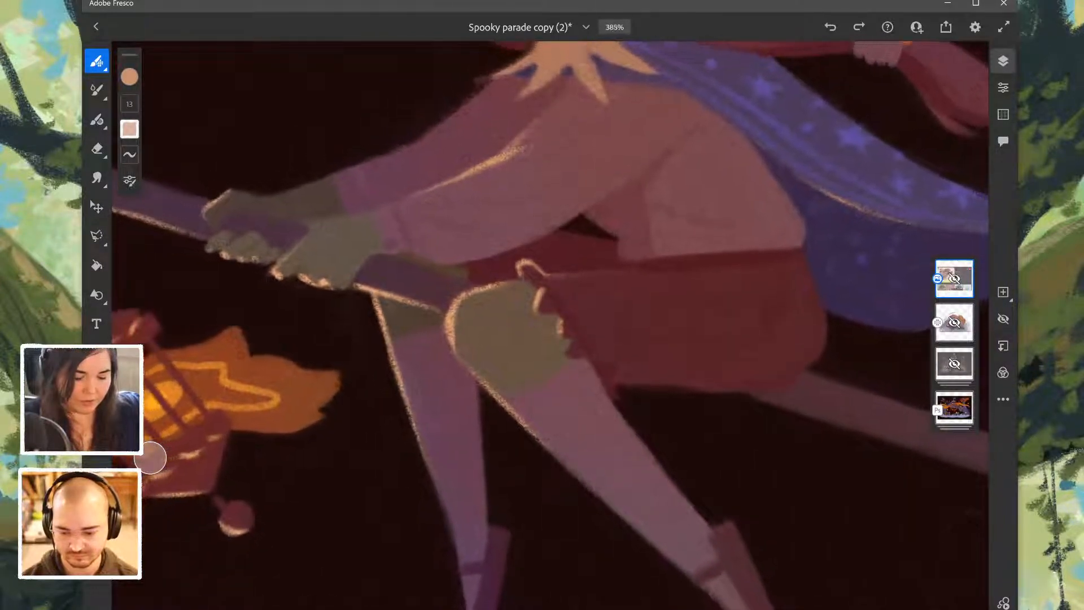
{"action": "scroll", "coordinate": [550, 325], "scroll_direction": "down", "scroll_amount": 3}
{"action": "scroll", "coordinate": [551, 324], "scroll_direction": "up", "scroll_amount": 3}
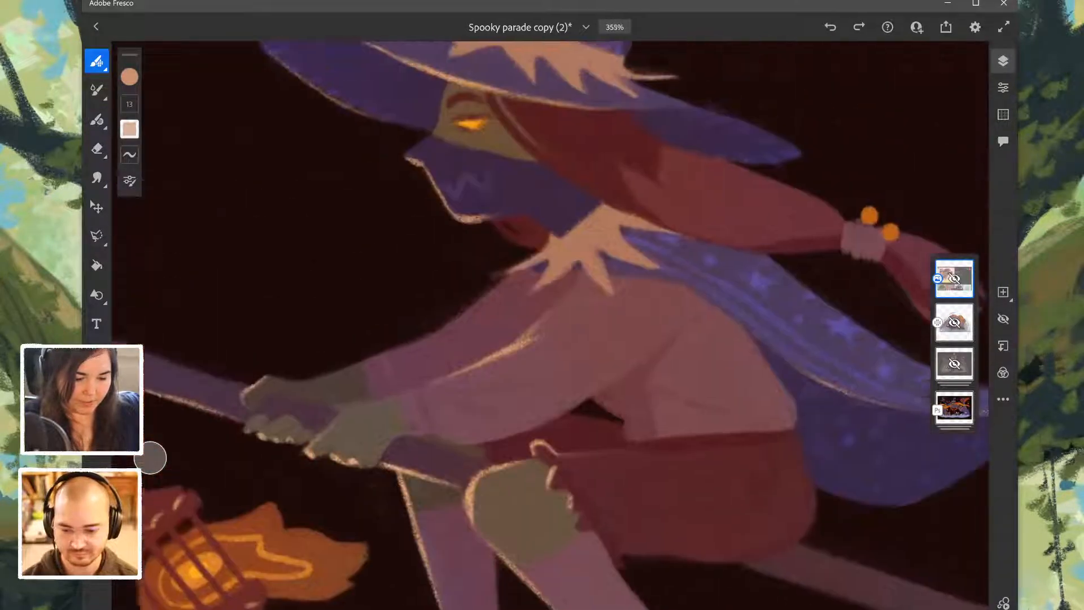
{"action": "scroll", "coordinate": [551, 325], "scroll_direction": "down", "scroll_amount": 3}
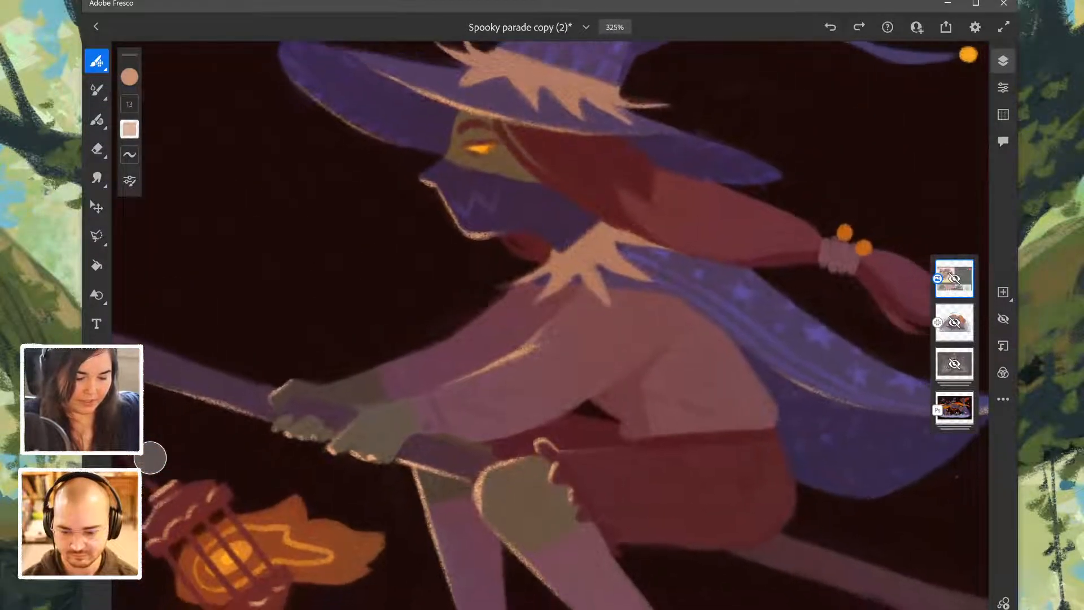
{"action": "scroll", "coordinate": [550, 324], "scroll_direction": "down", "scroll_amount": 5}
{"action": "scroll", "coordinate": [551, 325], "scroll_direction": "down", "scroll_amount": 3}
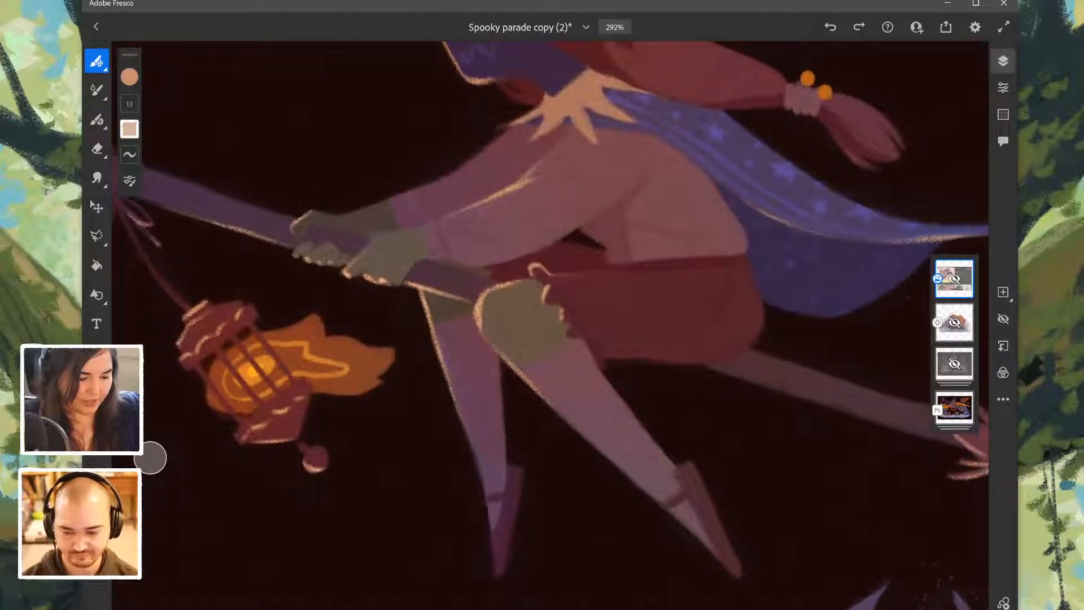
- Undo the stray brush marks made around the witch
{"action": "key", "text": "ctrl+z"}
{"action": "scroll", "coordinate": [551, 325], "scroll_direction": "down", "scroll_amount": 5}
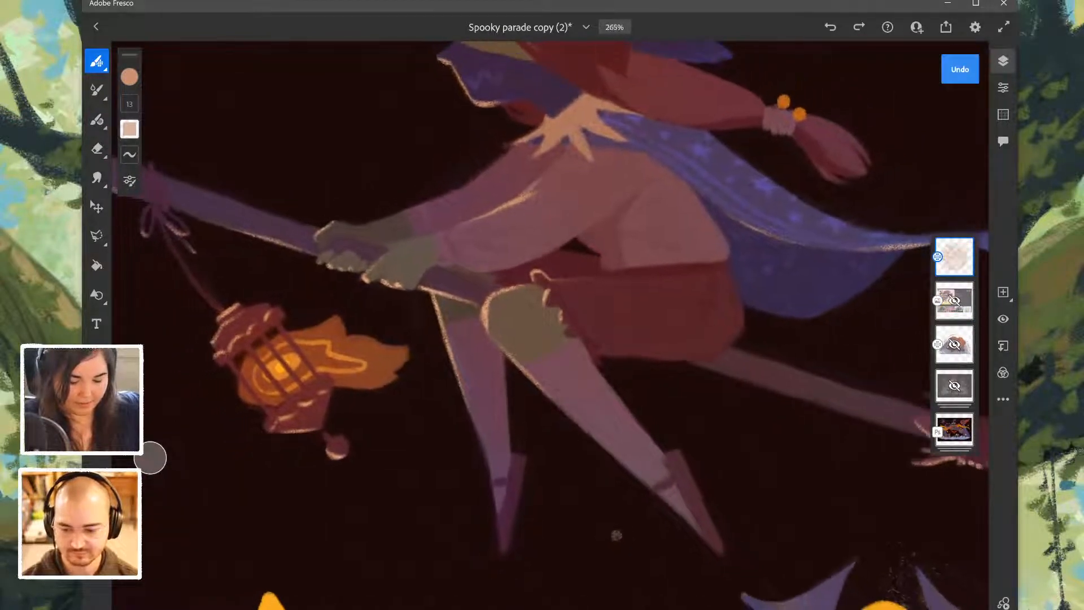
{"action": "key", "text": "ctrl+z"}
- Examine the rest of the parade, including the moon staff, ribbon, hooded raven, frog, skeletons, cat and ghosts
{"action": "scroll", "coordinate": [551, 325], "scroll_direction": "up", "scroll_amount": 10}
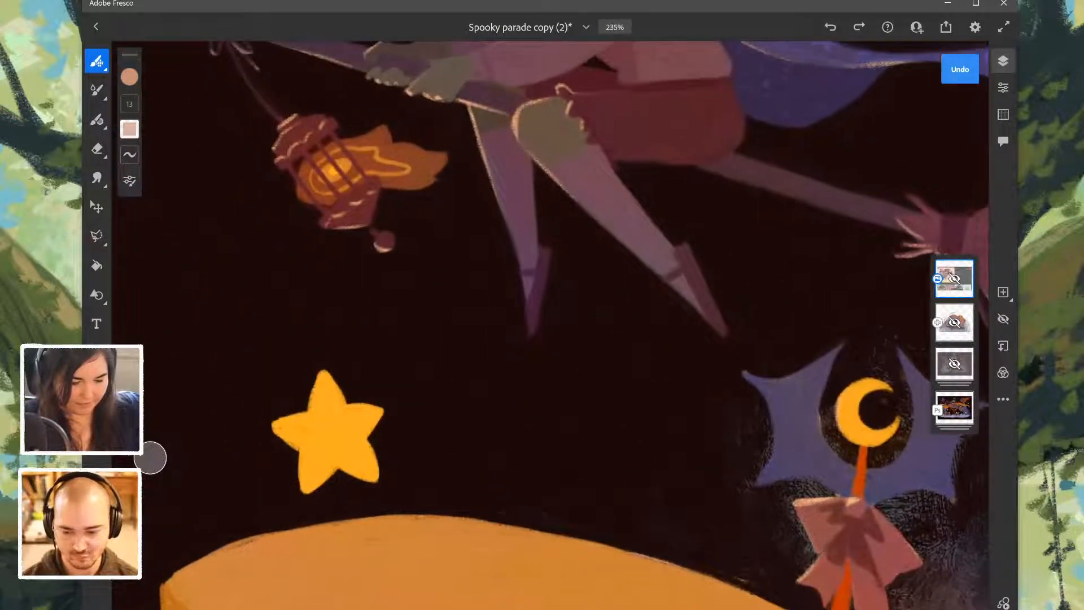
{"action": "scroll", "coordinate": [550, 325], "scroll_direction": "down", "scroll_amount": 2}
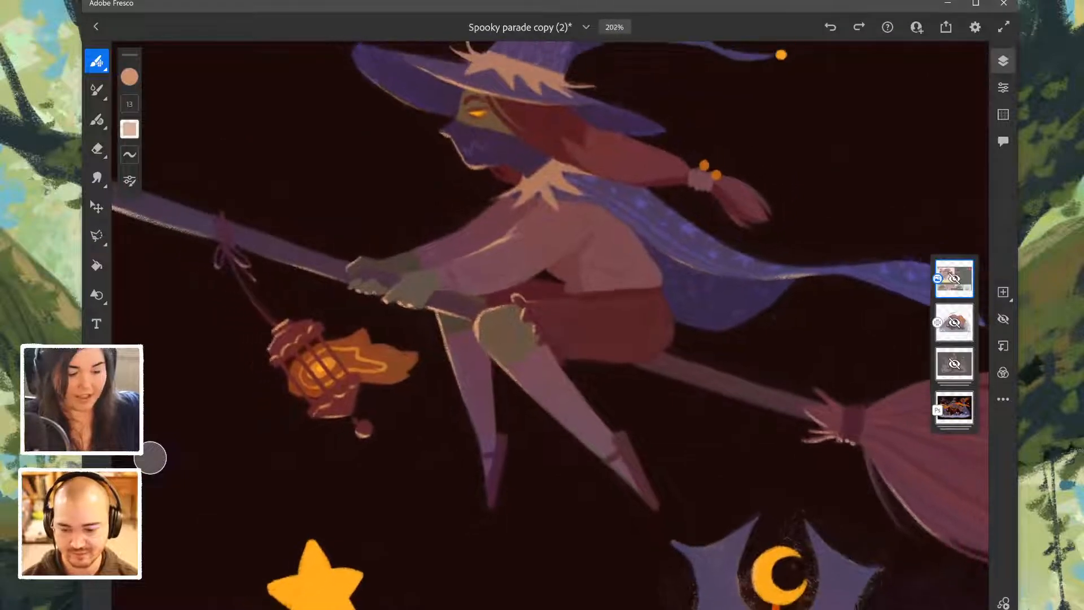
{"action": "scroll", "coordinate": [550, 325], "scroll_direction": "down", "scroll_amount": 3}
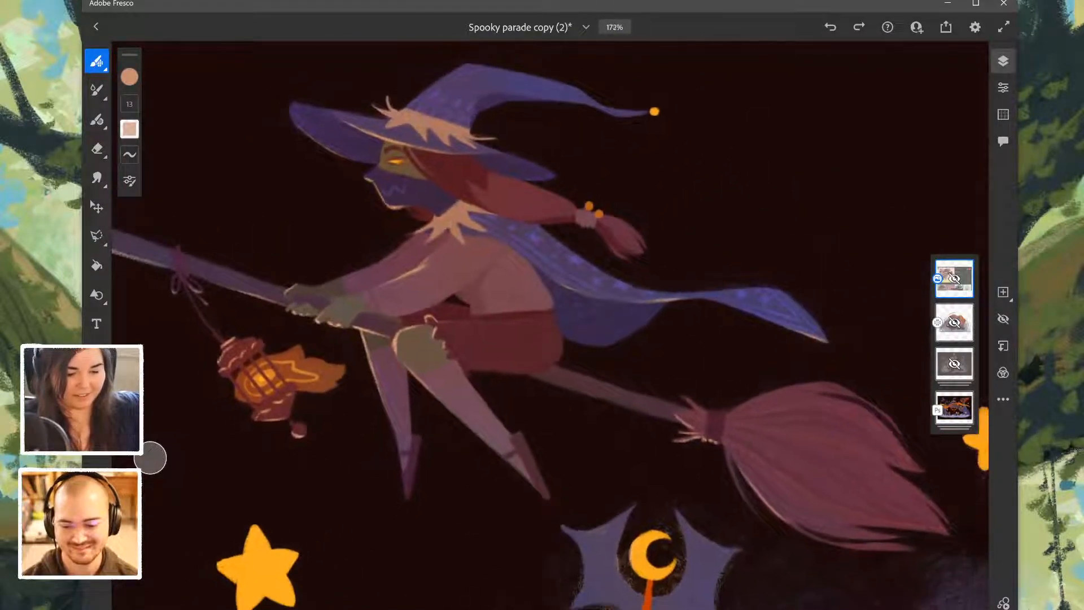
{"action": "scroll", "coordinate": [551, 325], "scroll_direction": "down", "scroll_amount": 2}
{"action": "scroll", "coordinate": [550, 325], "scroll_direction": "down", "scroll_amount": 10}
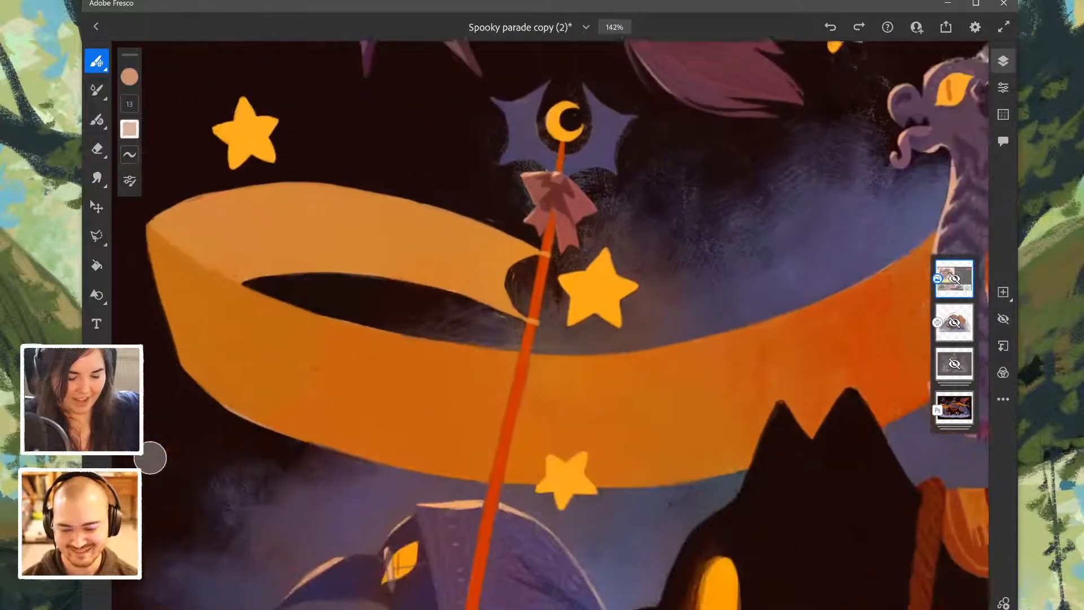
{"action": "scroll", "coordinate": [551, 325], "scroll_direction": "down", "scroll_amount": 8}
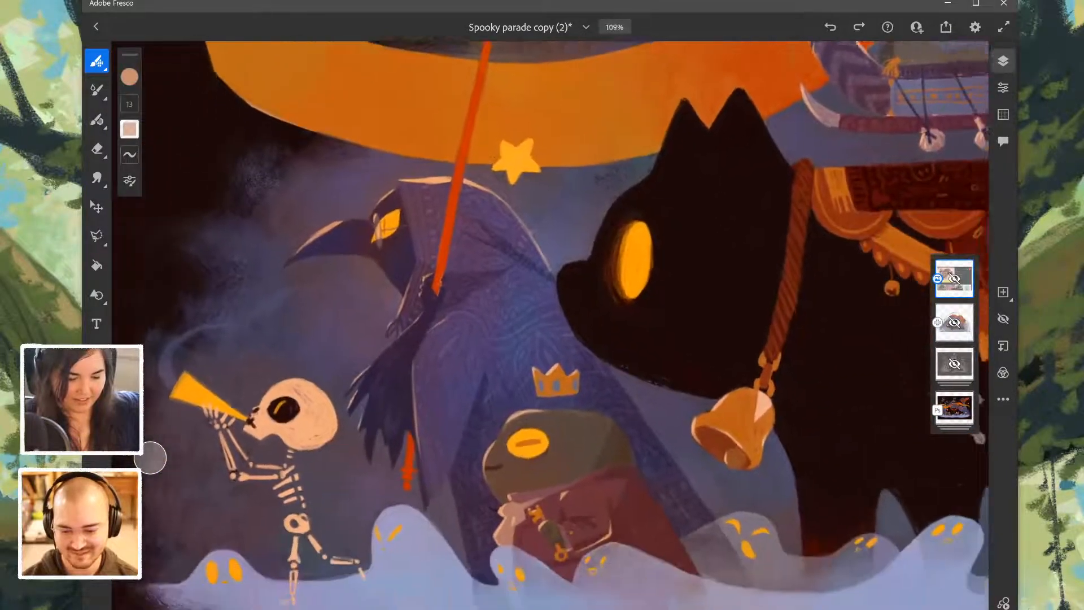
{"action": "scroll", "coordinate": [550, 325], "scroll_direction": "down", "scroll_amount": 10}
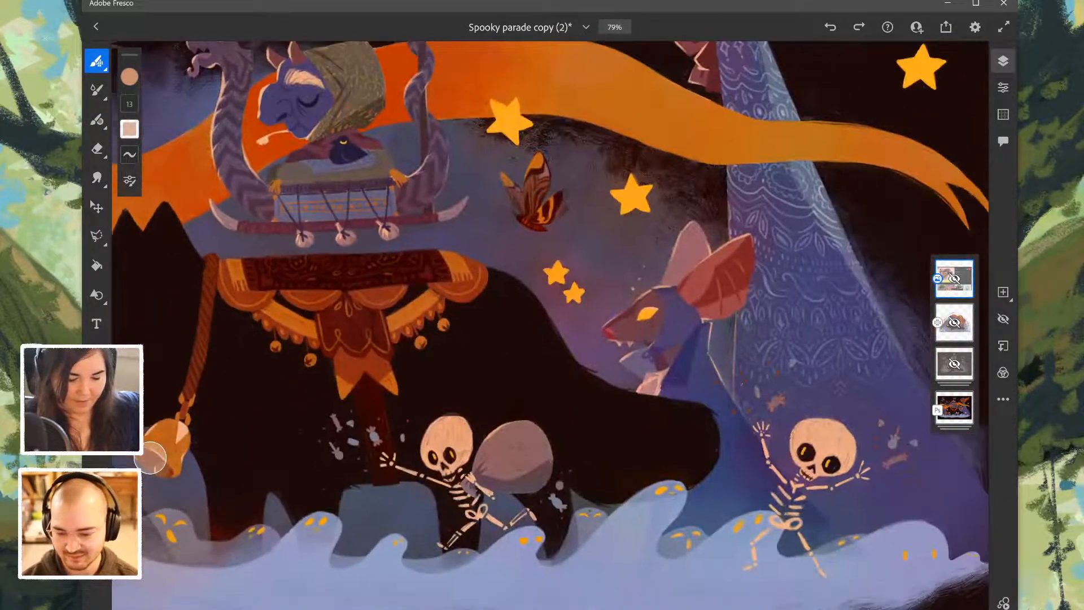
- Examine the pumpkin figure's patterned cloak, the dancing skeleton, and the skeleton carrying a sack among the scattered candies
{"action": "scroll", "coordinate": [551, 324], "scroll_direction": "down", "scroll_amount": 8}
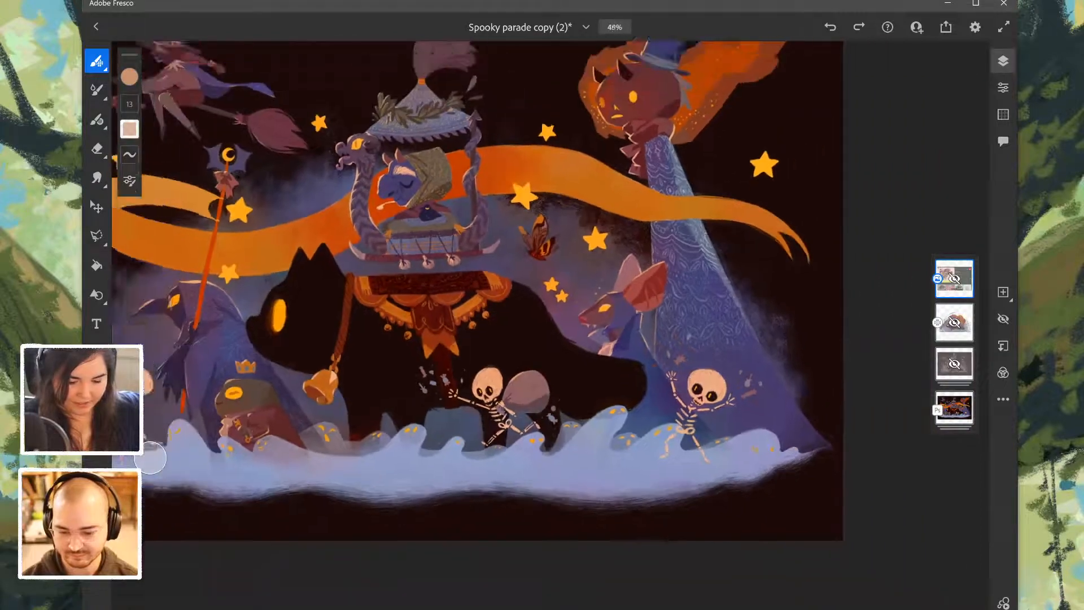
{"action": "scroll", "coordinate": [551, 325], "scroll_direction": "up", "scroll_amount": 15}
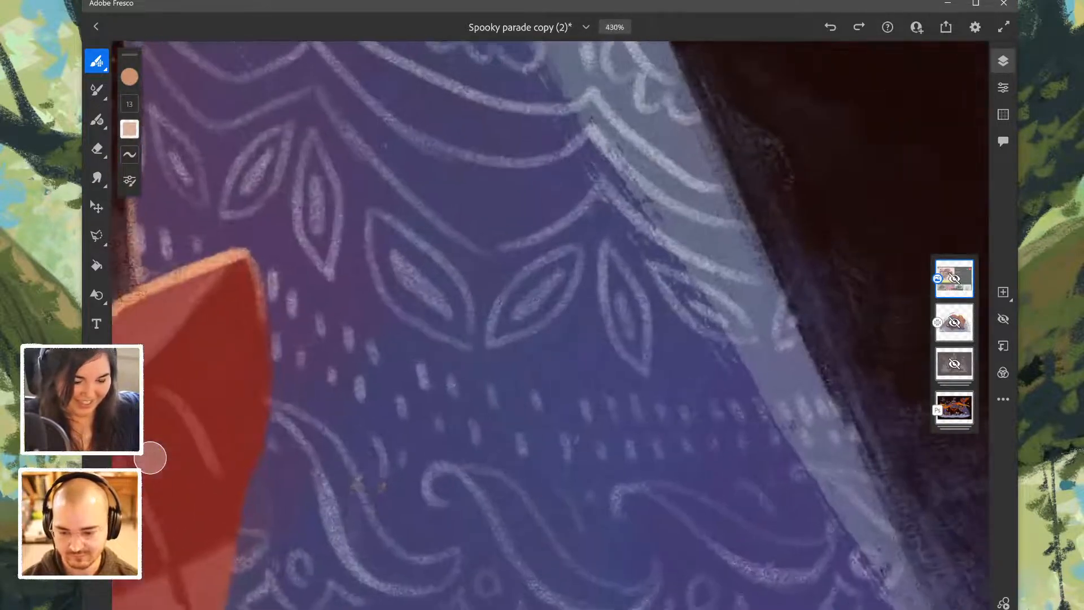
{"action": "scroll", "coordinate": [550, 326], "scroll_direction": "down", "scroll_amount": 1}
{"action": "scroll", "coordinate": [551, 325], "scroll_direction": "down", "scroll_amount": 4}
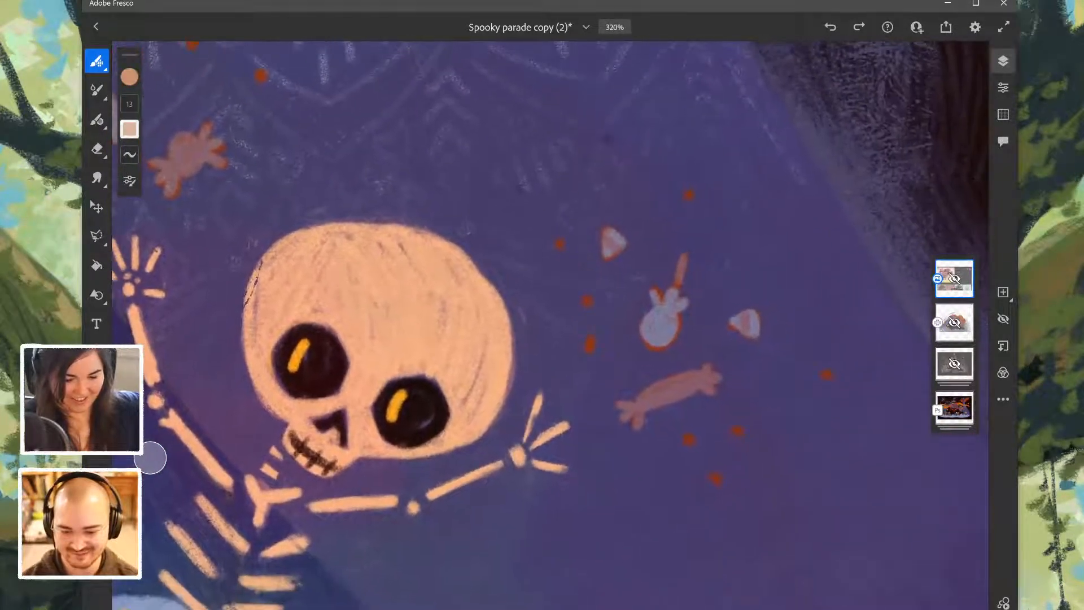
{"action": "scroll", "coordinate": [550, 326], "scroll_direction": "left", "scroll_amount": 5}
{"action": "scroll", "coordinate": [551, 326], "scroll_direction": "down", "scroll_amount": 4}
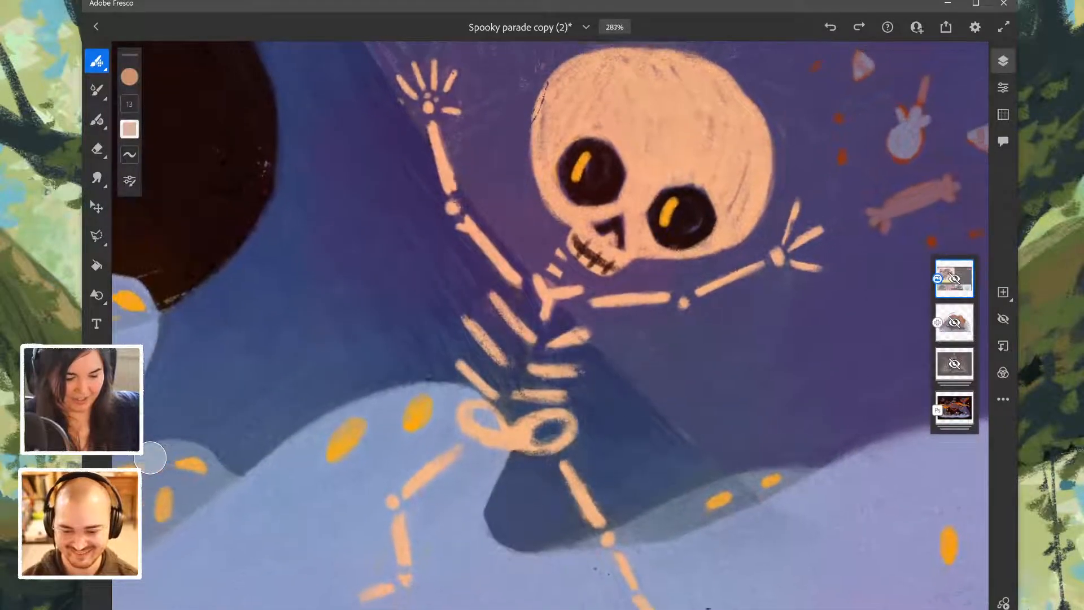
{"action": "scroll", "coordinate": [550, 326], "scroll_direction": "left", "scroll_amount": 13}
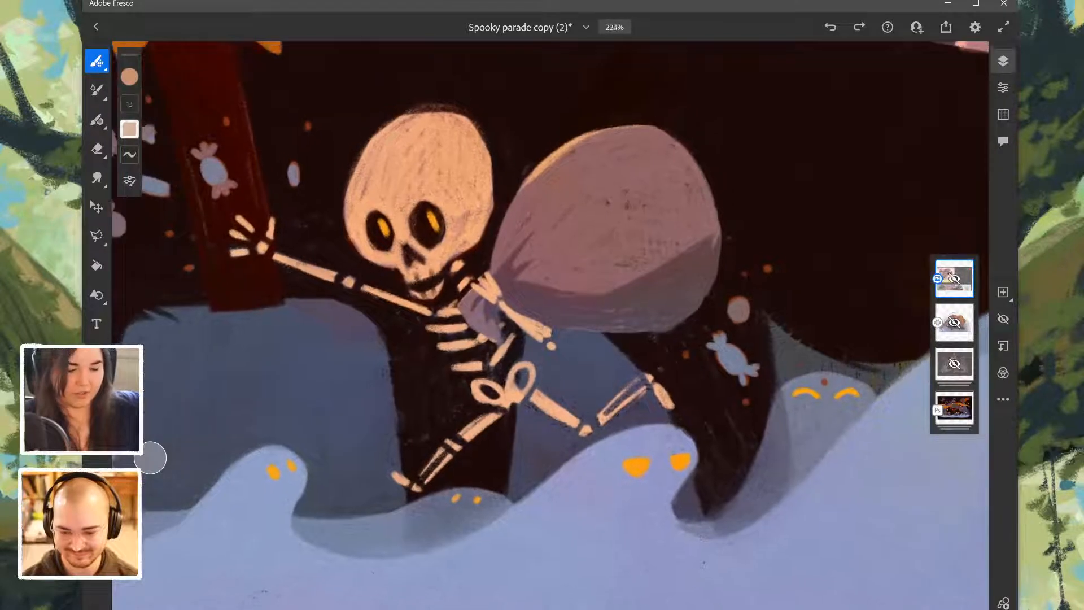
{"action": "scroll", "coordinate": [551, 325], "scroll_direction": "up", "scroll_amount": 4}
{"action": "scroll", "coordinate": [551, 325], "scroll_direction": "left", "scroll_amount": 3}
{"action": "scroll", "coordinate": [551, 325], "scroll_direction": "up", "scroll_amount": 2}
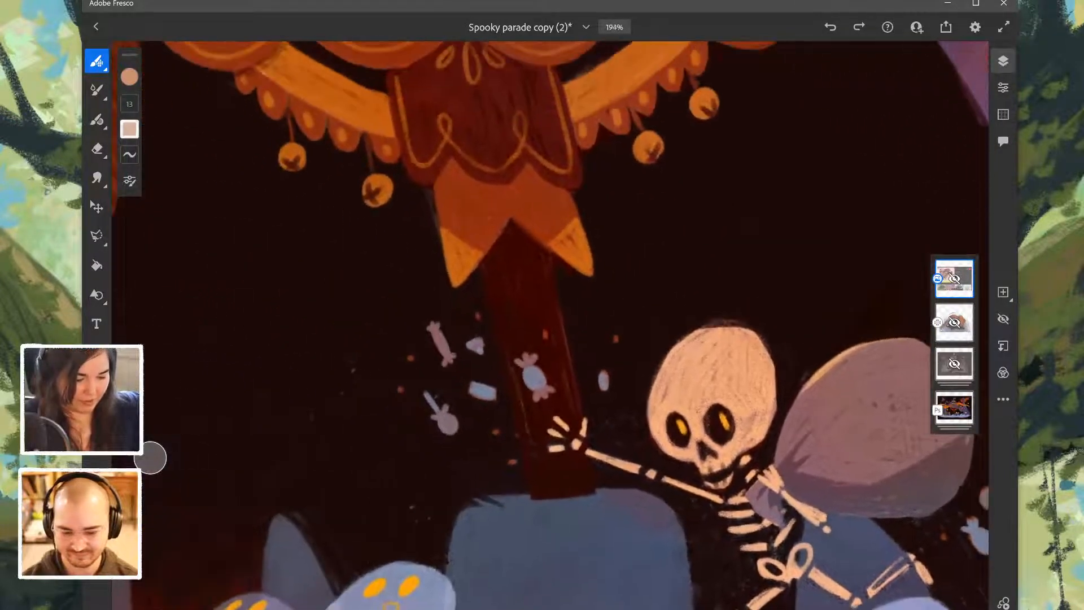
- Examine the black cat's saddle cloth, bell and carried seat, and view the whole parade composition down to thumbnail size
{"action": "scroll", "coordinate": [550, 325], "scroll_direction": "down", "scroll_amount": 3}
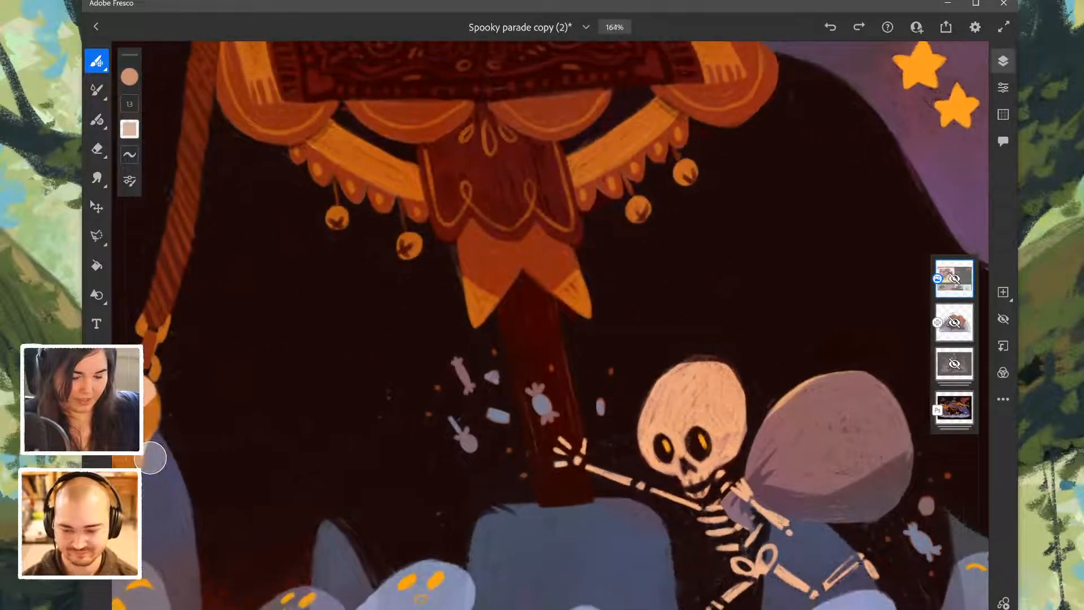
{"action": "scroll", "coordinate": [551, 325], "scroll_direction": "down", "scroll_amount": 3}
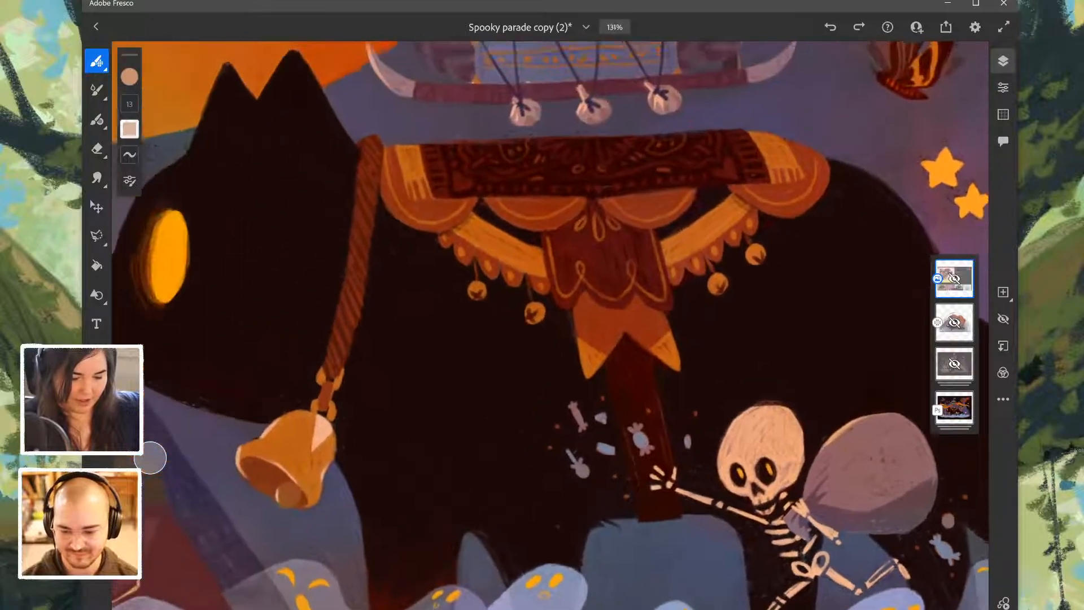
{"action": "scroll", "coordinate": [550, 325], "scroll_direction": "up", "scroll_amount": 3}
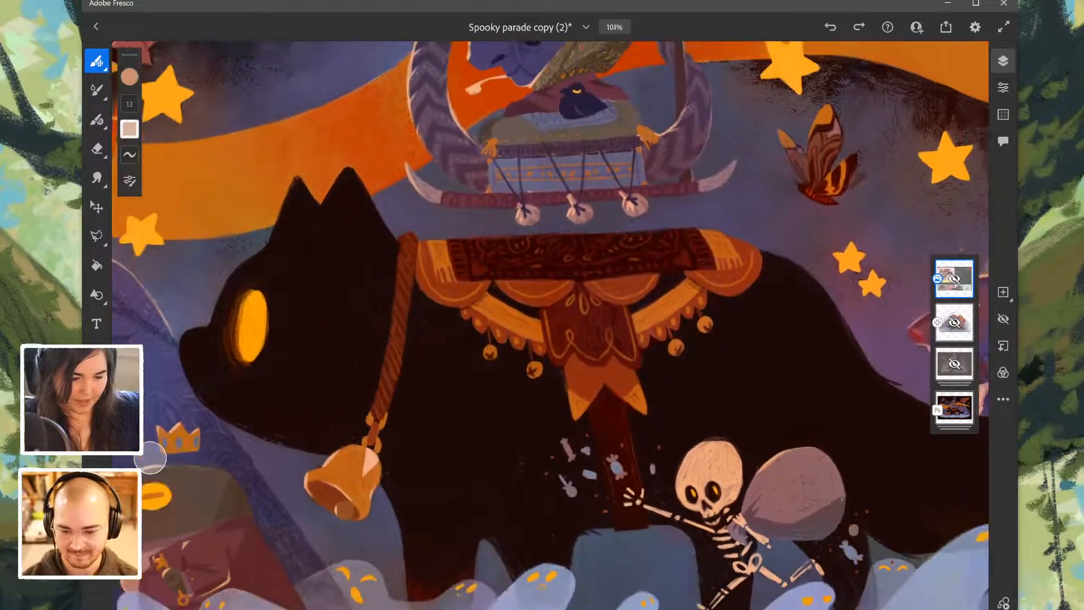
{"action": "scroll", "coordinate": [551, 325], "scroll_direction": "down", "scroll_amount": 3}
{"action": "scroll", "coordinate": [550, 326], "scroll_direction": "down", "scroll_amount": 3}
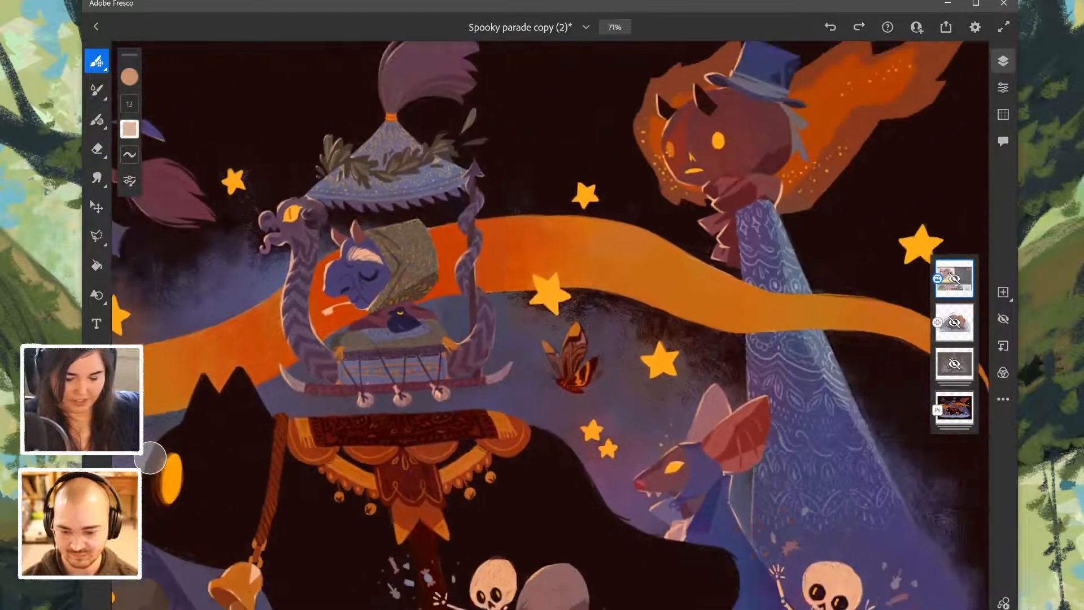
{"action": "scroll", "coordinate": [550, 325], "scroll_direction": "down", "scroll_amount": 5}
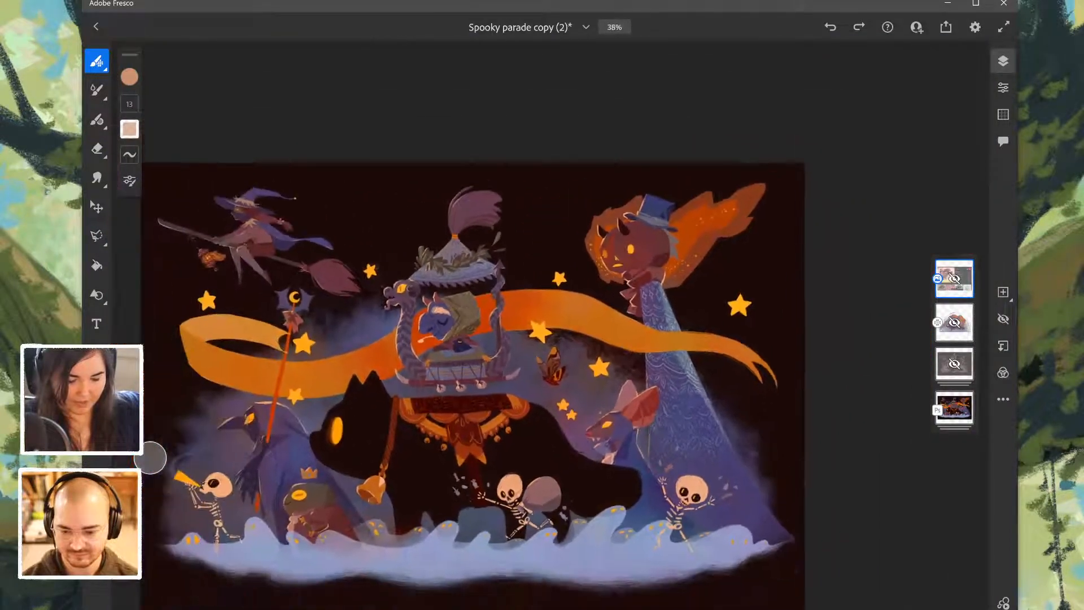
{"action": "scroll", "coordinate": [551, 325], "scroll_direction": "down", "scroll_amount": 2}
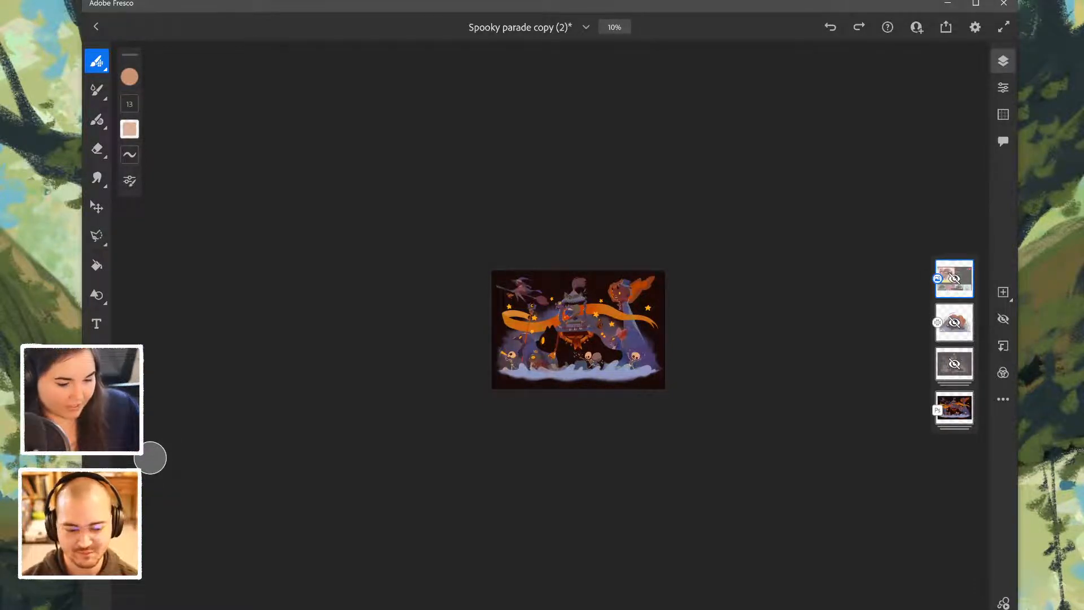
- Compare the ribbon, cat and hooded raven up close with how the entire illustration reads at thumbnail size
{"action": "scroll", "coordinate": [550, 331], "scroll_direction": "up", "scroll_amount": 15}
{"action": "scroll", "coordinate": [550, 330], "scroll_direction": "down", "scroll_amount": 2}
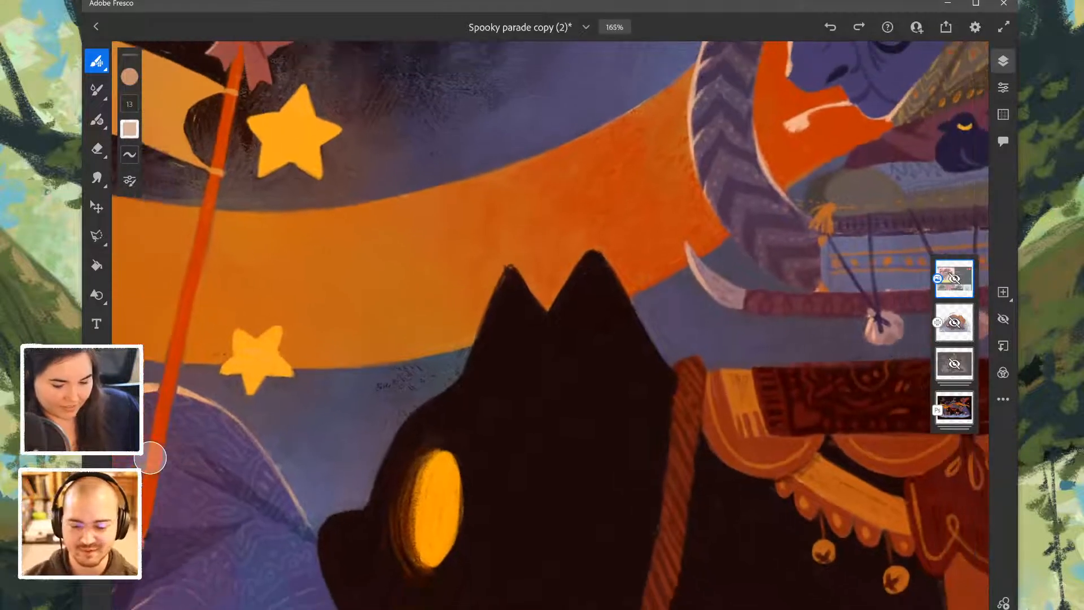
{"action": "scroll", "coordinate": [549, 331], "scroll_direction": "down", "scroll_amount": 3}
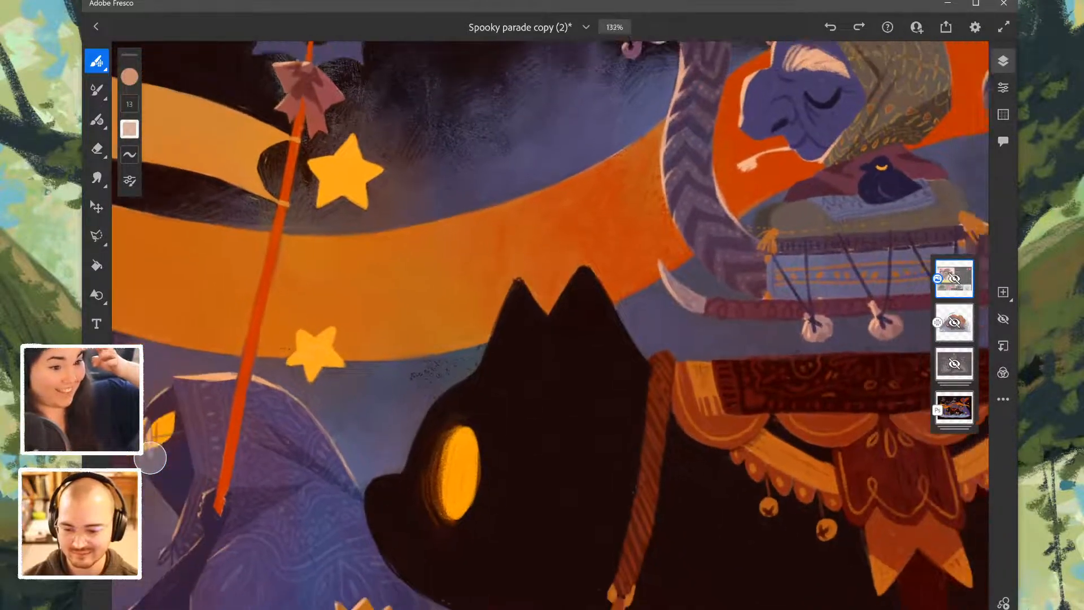
{"action": "scroll", "coordinate": [549, 330], "scroll_direction": "down", "scroll_amount": 4}
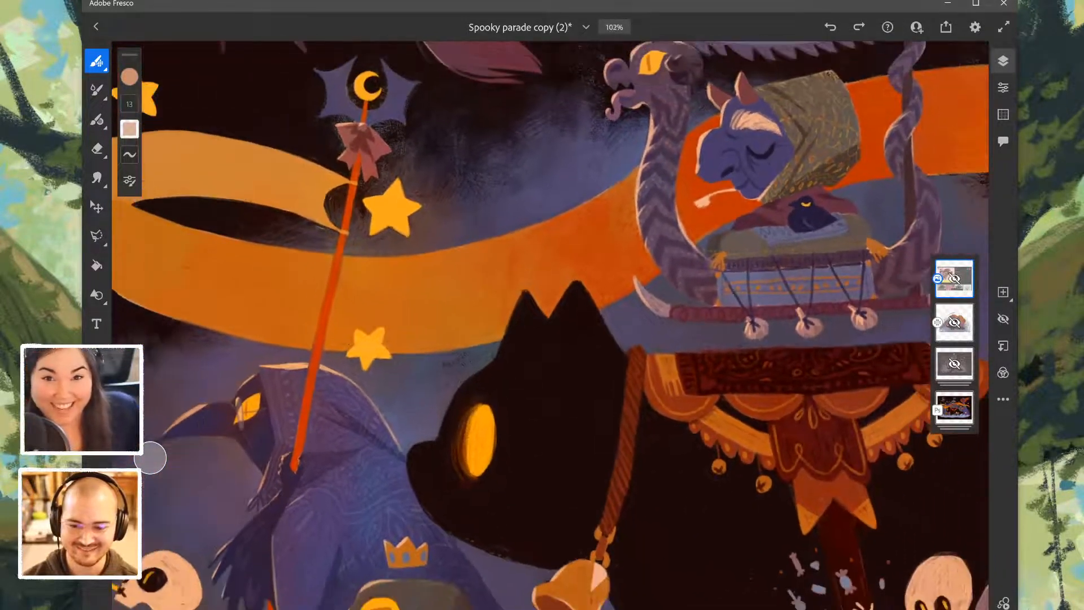
{"action": "scroll", "coordinate": [550, 330], "scroll_direction": "down", "scroll_amount": 4}
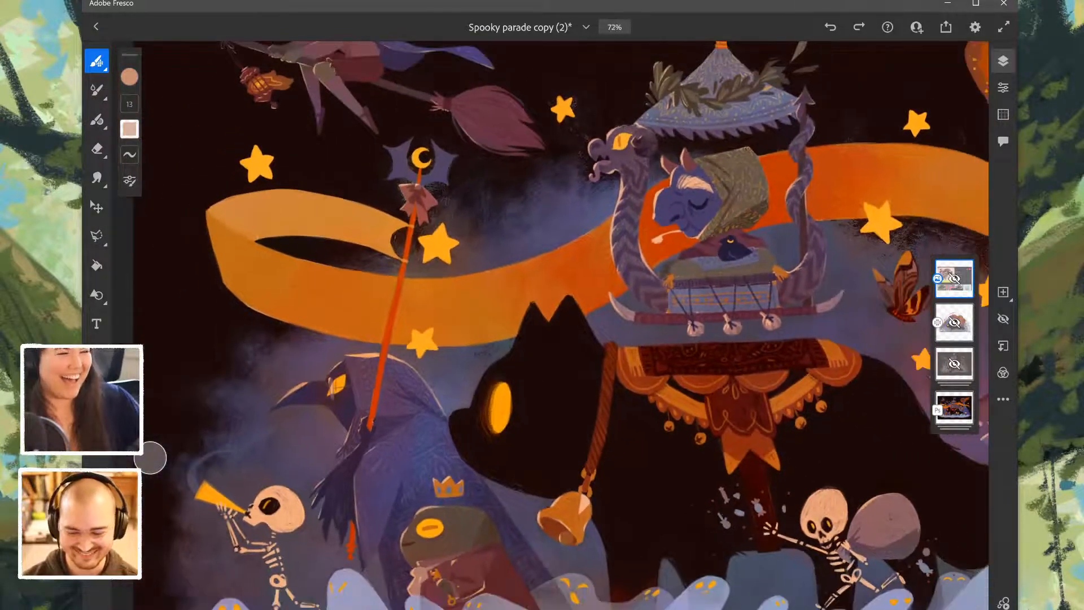
{"action": "scroll", "coordinate": [550, 330], "scroll_direction": "down", "scroll_amount": 4}
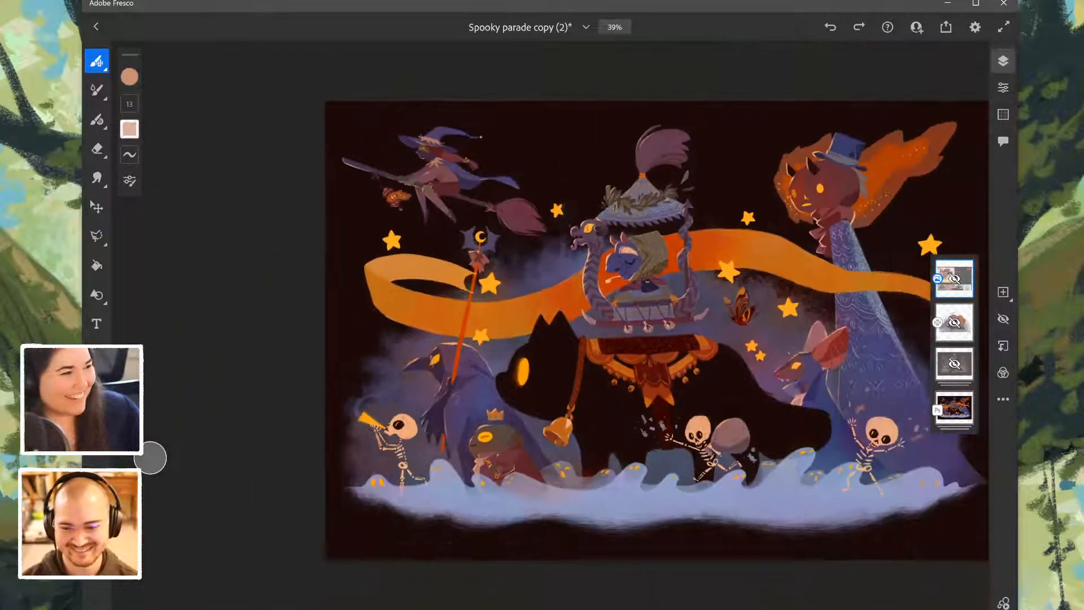
{"action": "scroll", "coordinate": [549, 330], "scroll_direction": "down", "scroll_amount": 4}
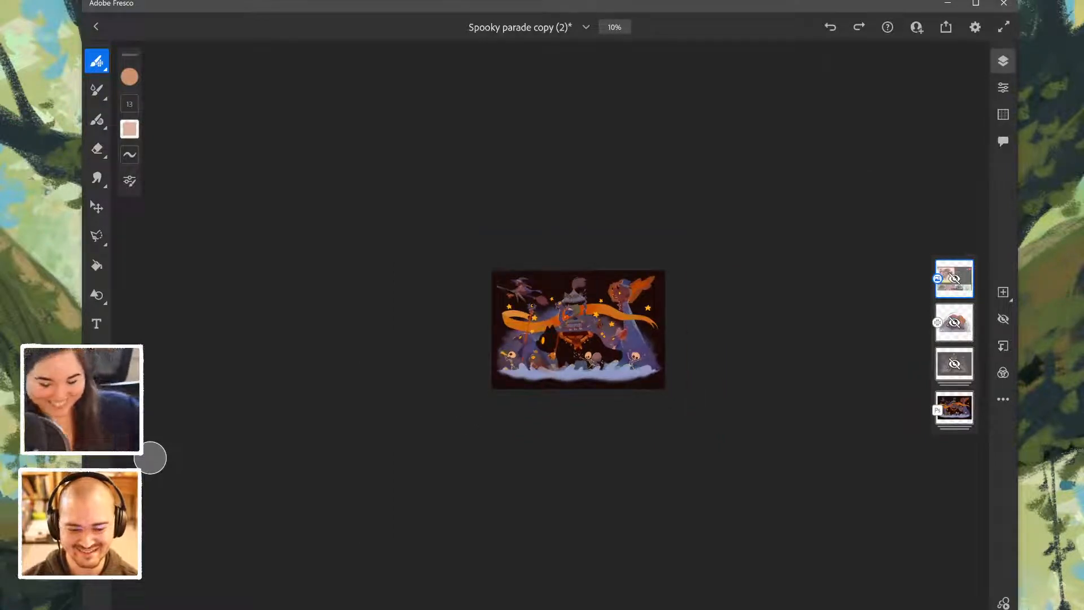
{"action": "scroll", "coordinate": [549, 330], "scroll_direction": "up", "scroll_amount": 5}
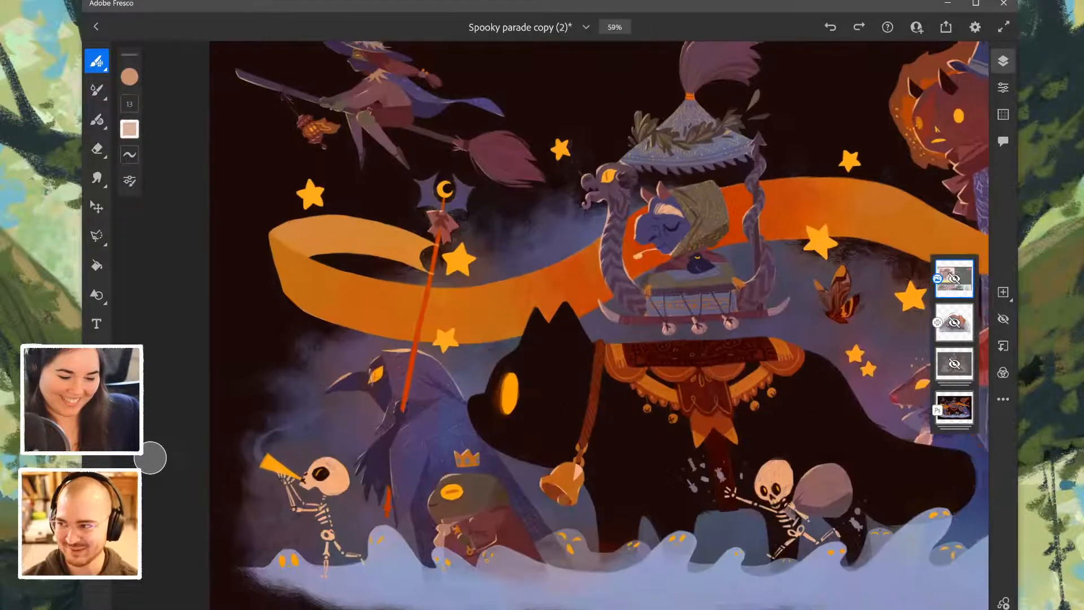
{"action": "scroll", "coordinate": [551, 331], "scroll_direction": "down", "scroll_amount": 4}
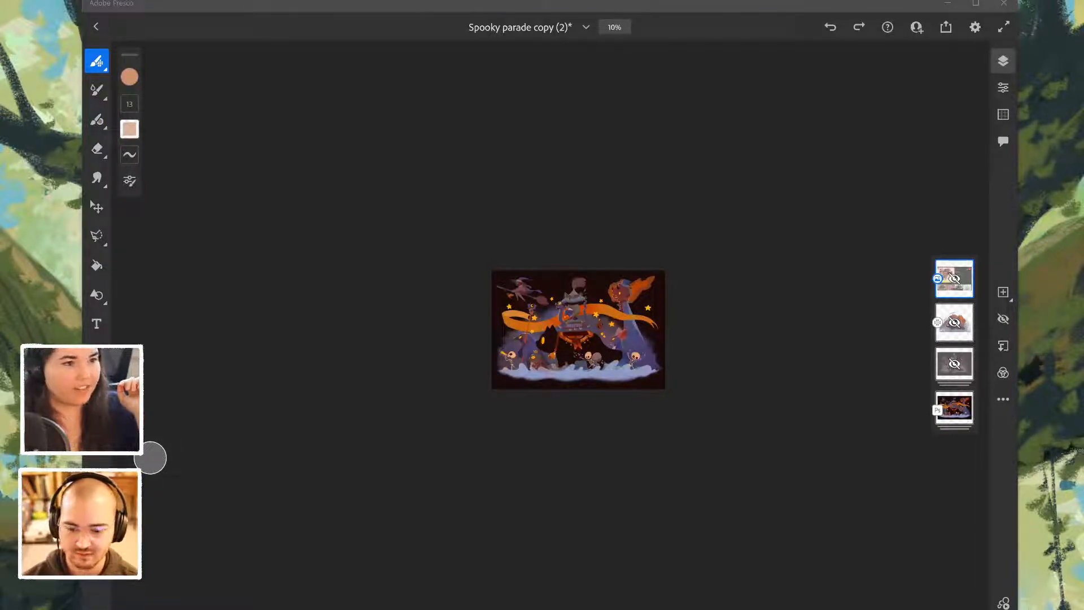
- Switch to the Pinterest browser window, look over the mushroom meadow pin and its related images, and return to the Spooky parade illustration
{"action": "left_click_drag", "start_coordinate": [633, 1], "coordinate": [414, 15]}
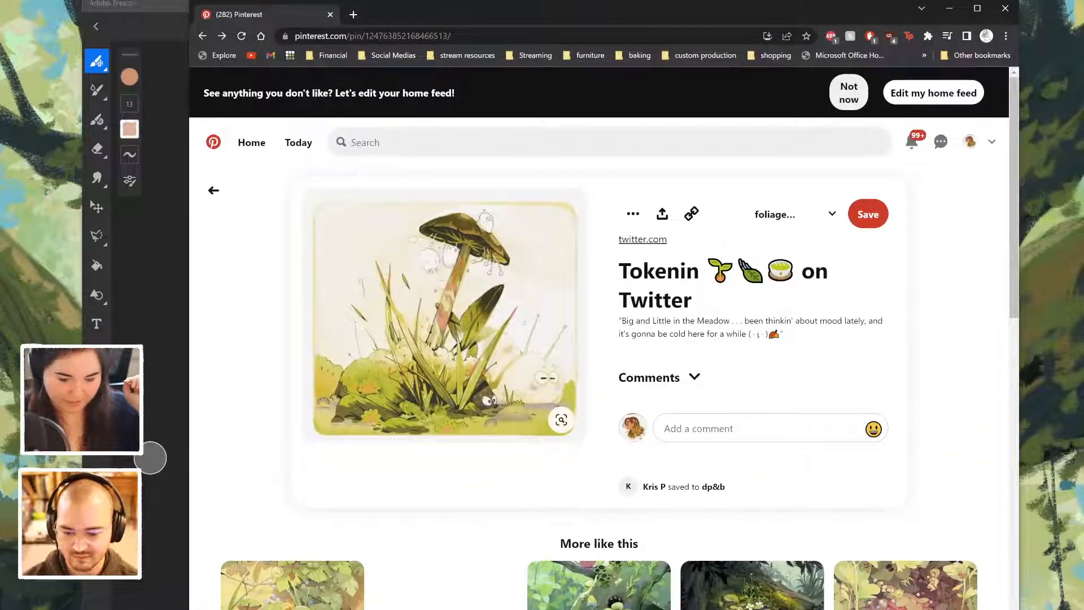
{"action": "left_click_drag", "start_coordinate": [843, 7], "coordinate": [834, 1]}
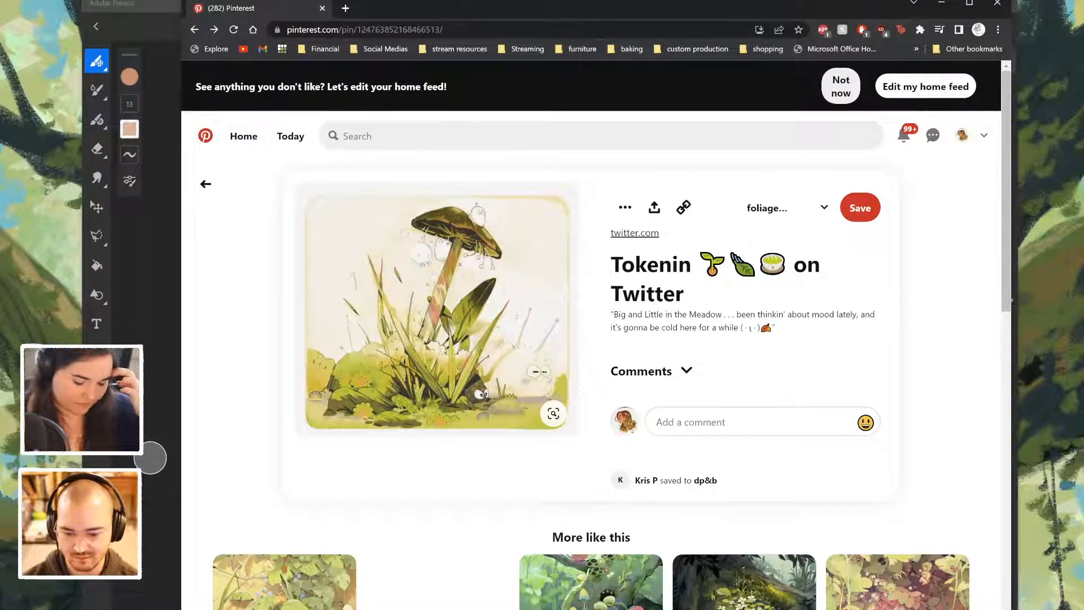
{"action": "scroll", "coordinate": [438, 339], "scroll_direction": "down", "scroll_amount": 10}
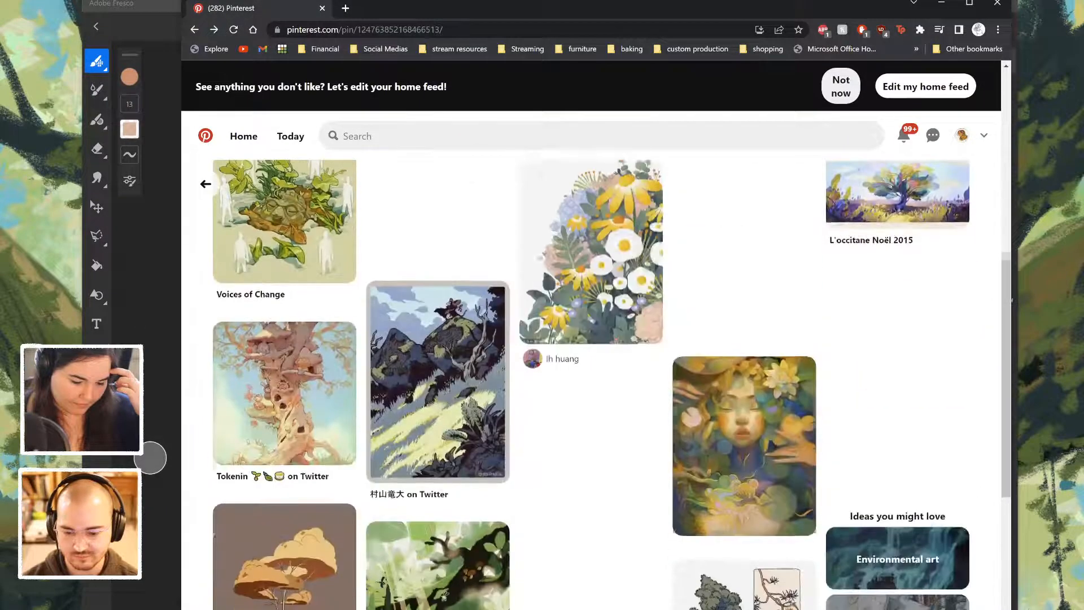
{"action": "scroll", "coordinate": [591, 251], "scroll_direction": "up", "scroll_amount": 10}
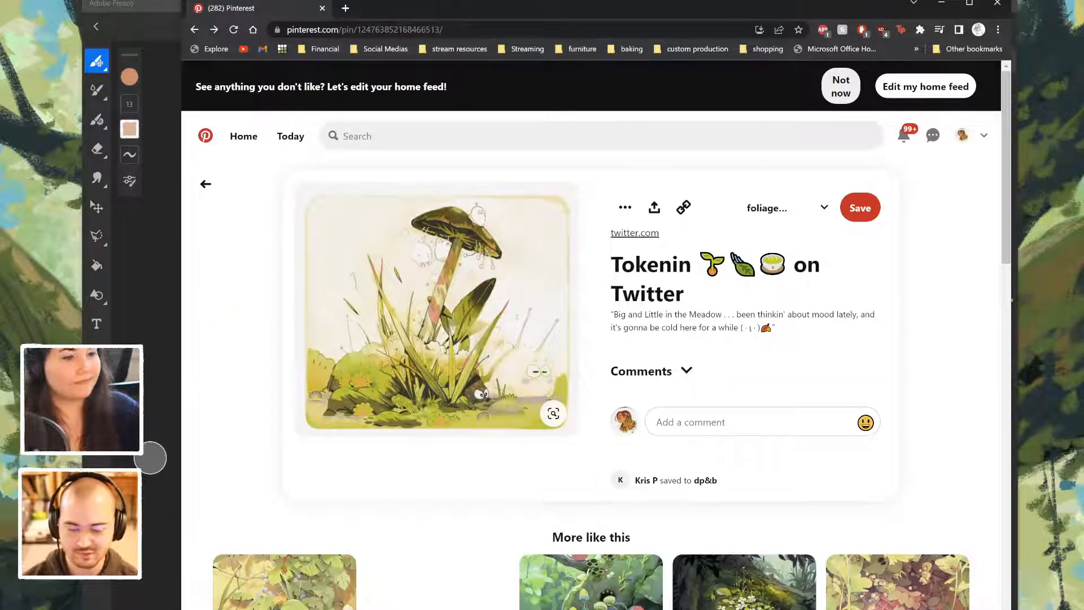
{"action": "left_click_drag", "start_coordinate": [565, 8], "coordinate": [0, 0]}
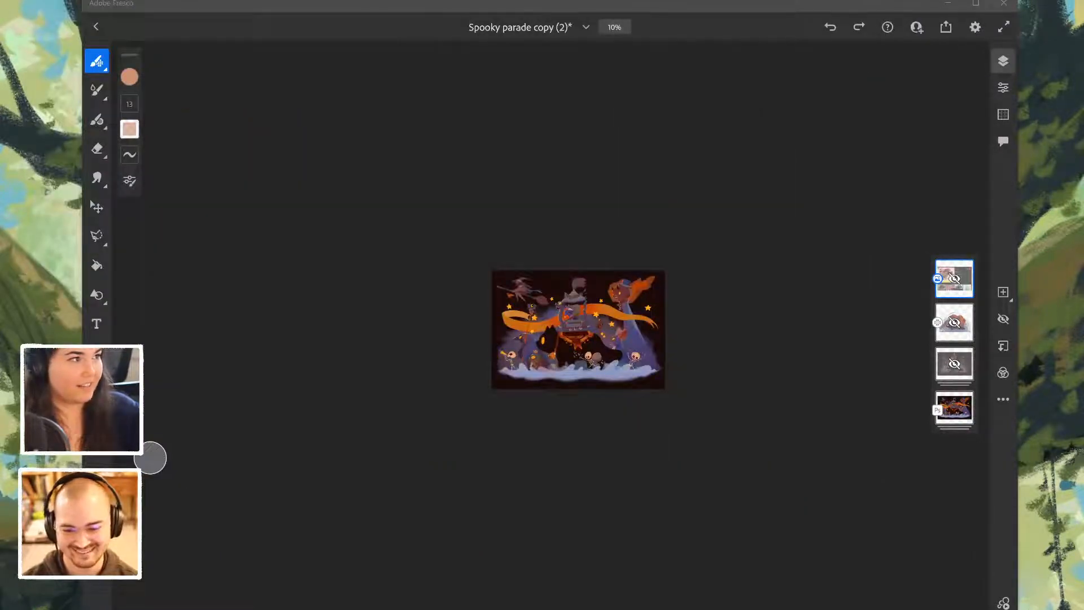
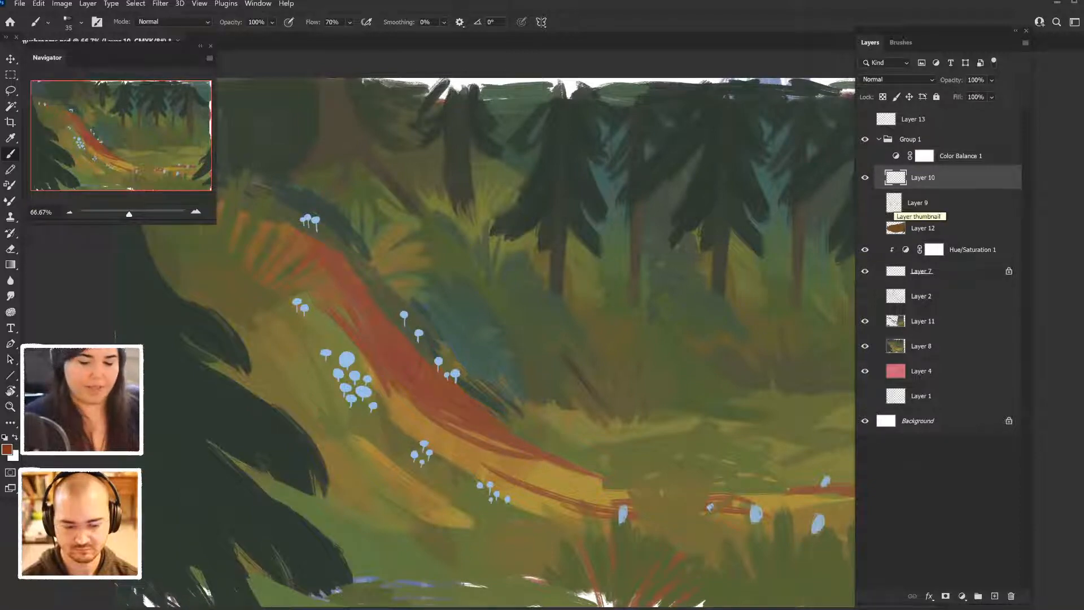
- Turn on the Color Balance 1 adjustment directly above Layer 11 and merge it with Layer 11 and Layer 8 into one visible layer
{"action": "left_click", "coordinate": [864, 156]}
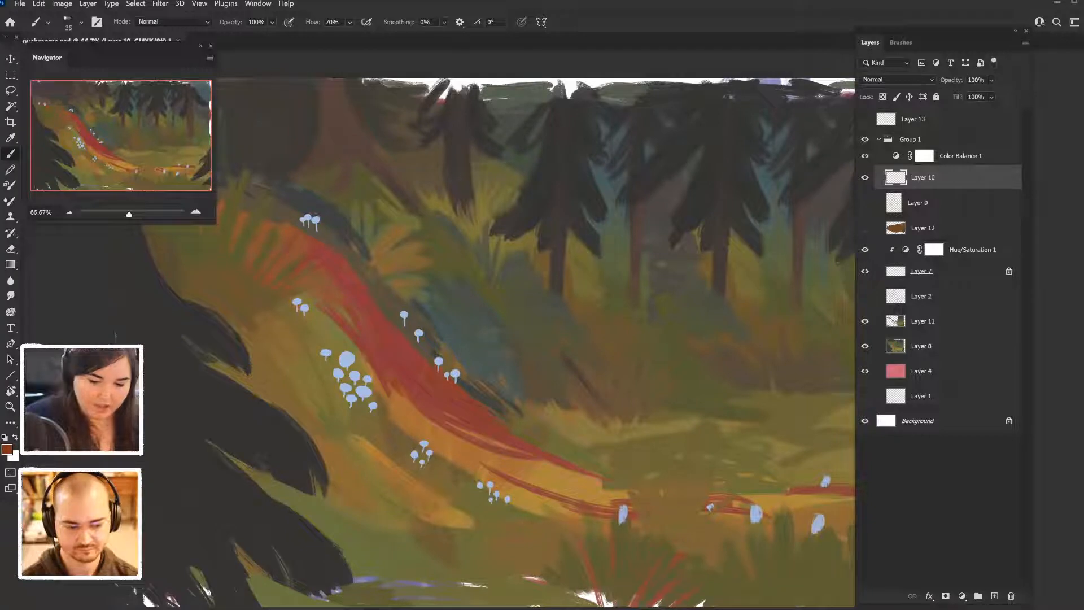
{"action": "left_click_drag", "start_coordinate": [960, 156], "coordinate": [960, 306]}
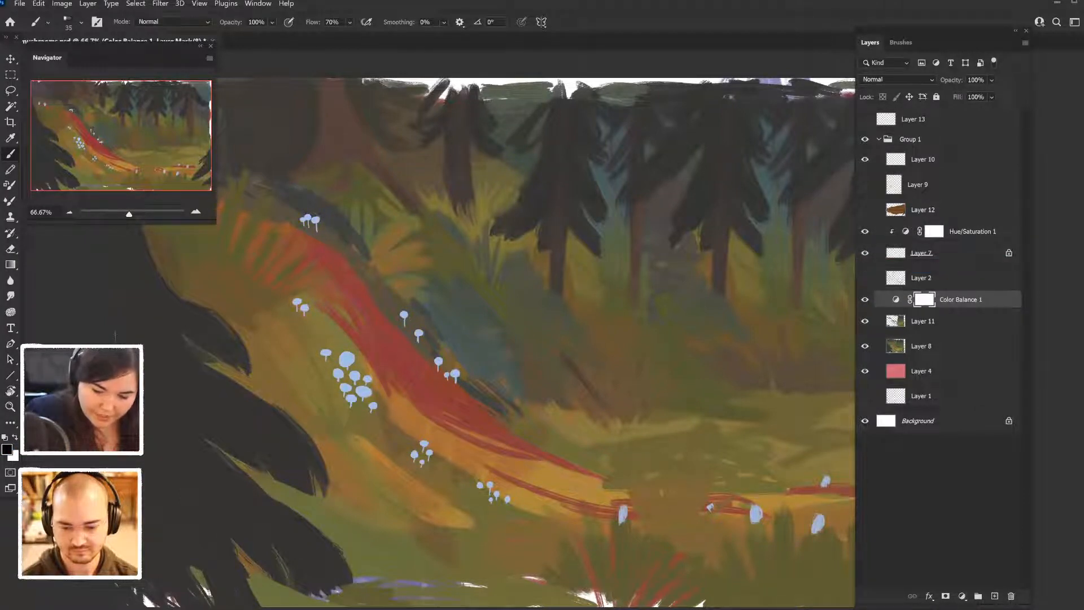
{"action": "left_click", "coordinate": [960, 300]}
{"action": "left_click", "coordinate": [902, 353], "text": "shift"}
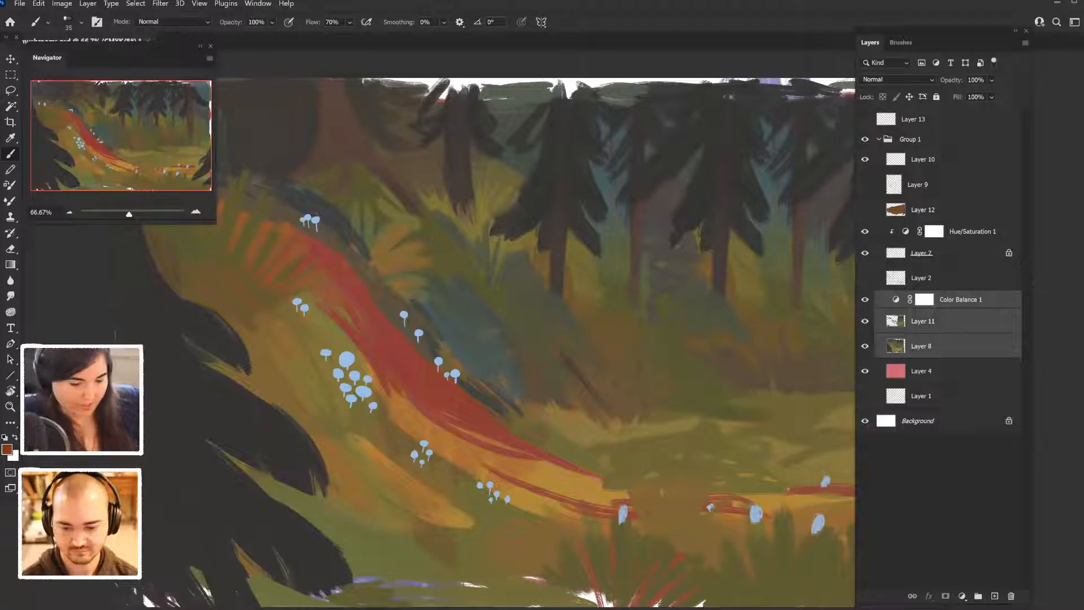
{"action": "key", "text": "ctrl+e"}
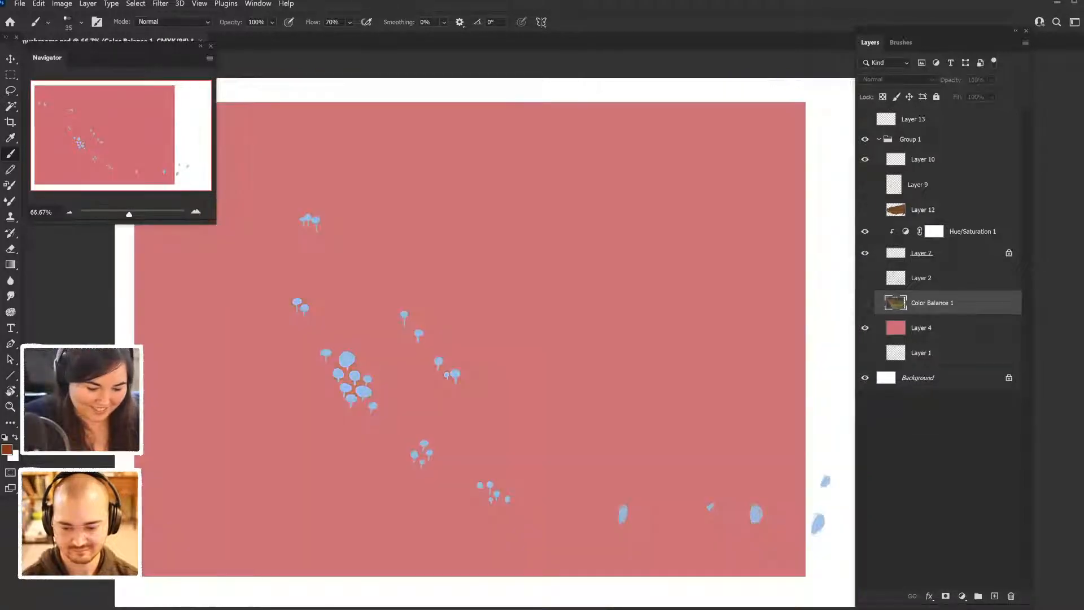
{"action": "left_click", "coordinate": [866, 303]}
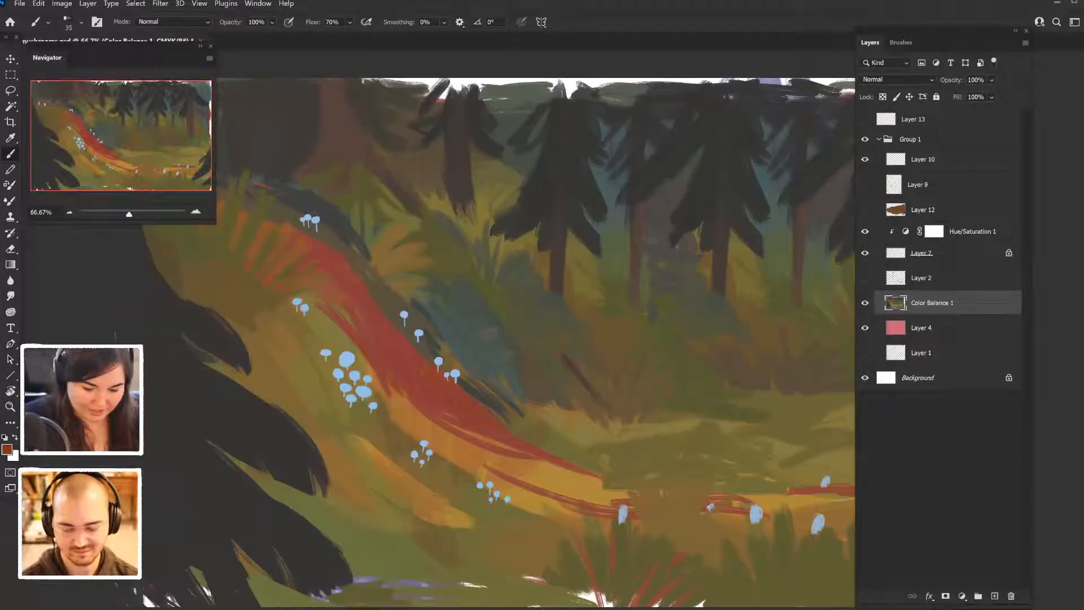
- Check the painting with and without the mushrooms on Layer 7, and make Layer 9 visible
{"action": "left_click", "coordinate": [866, 253]}
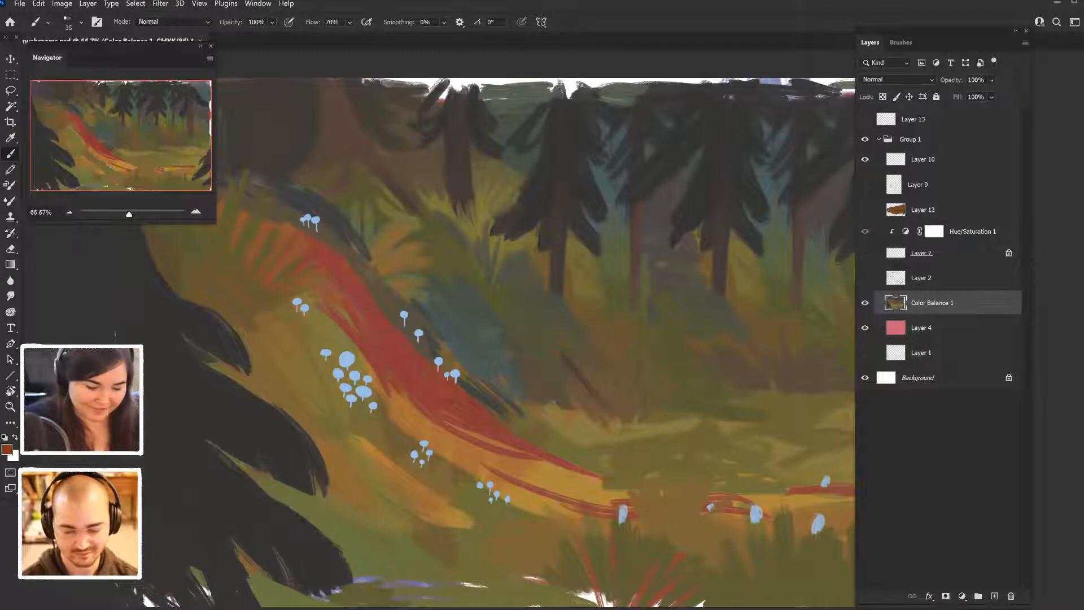
{"action": "left_click", "coordinate": [866, 253]}
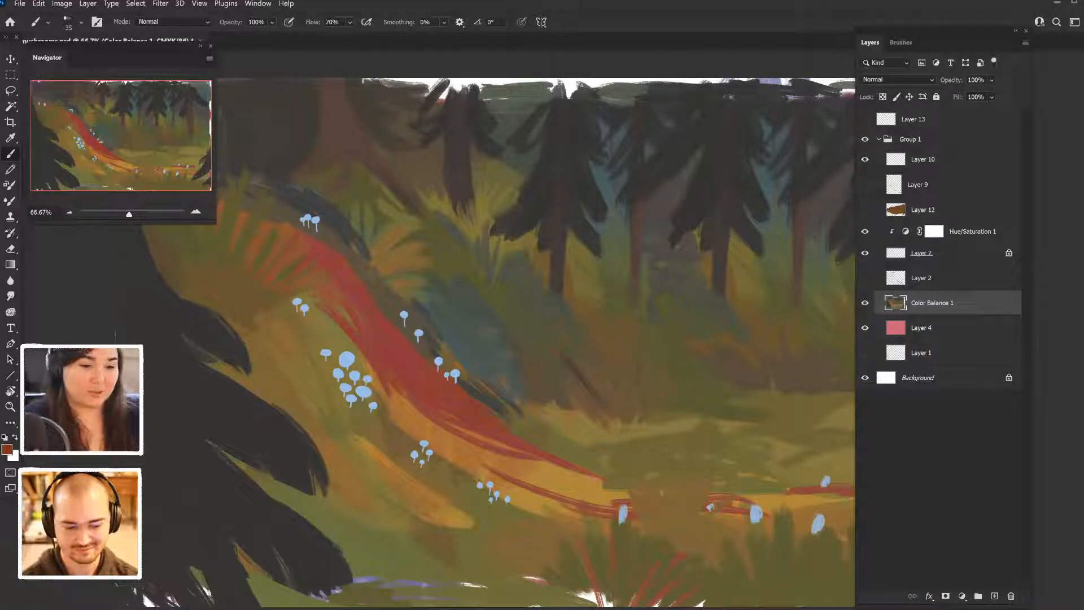
{"action": "left_click", "coordinate": [865, 185]}
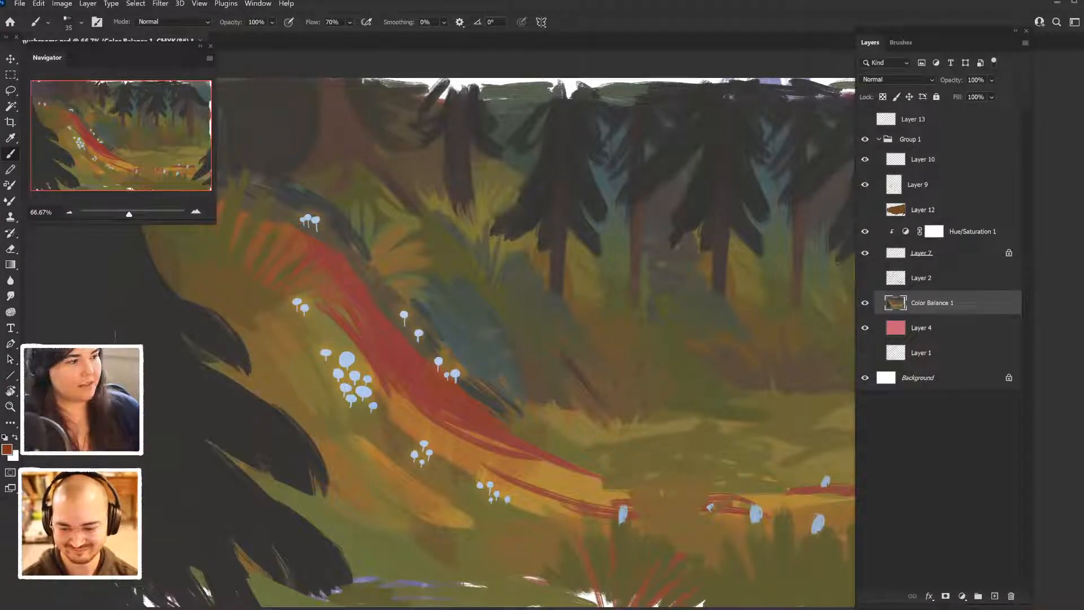
{"action": "left_click", "coordinate": [922, 253]}
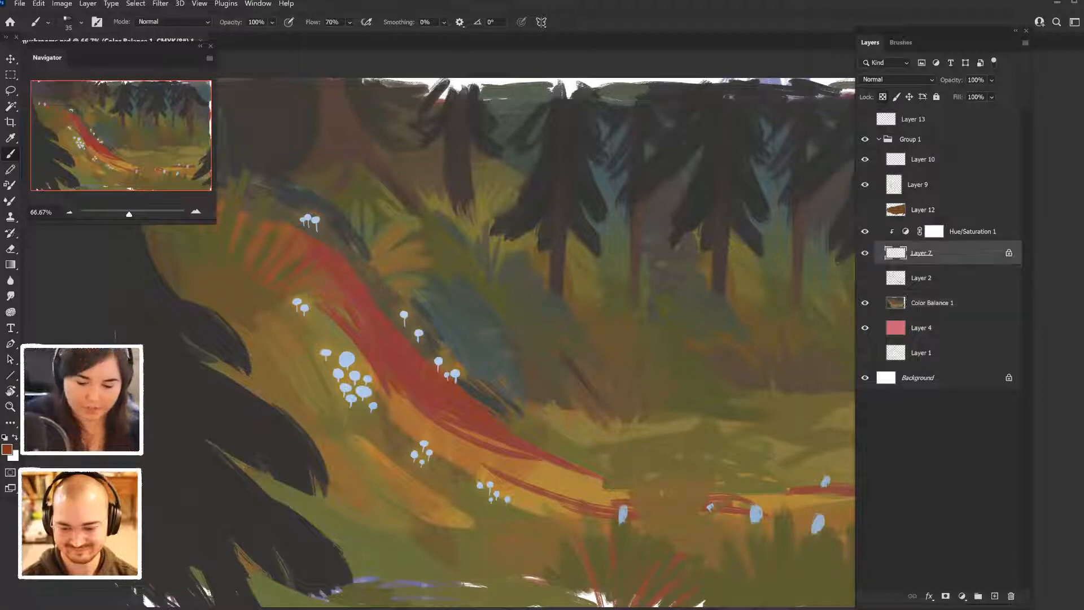
{"action": "left_click", "coordinate": [923, 278]}
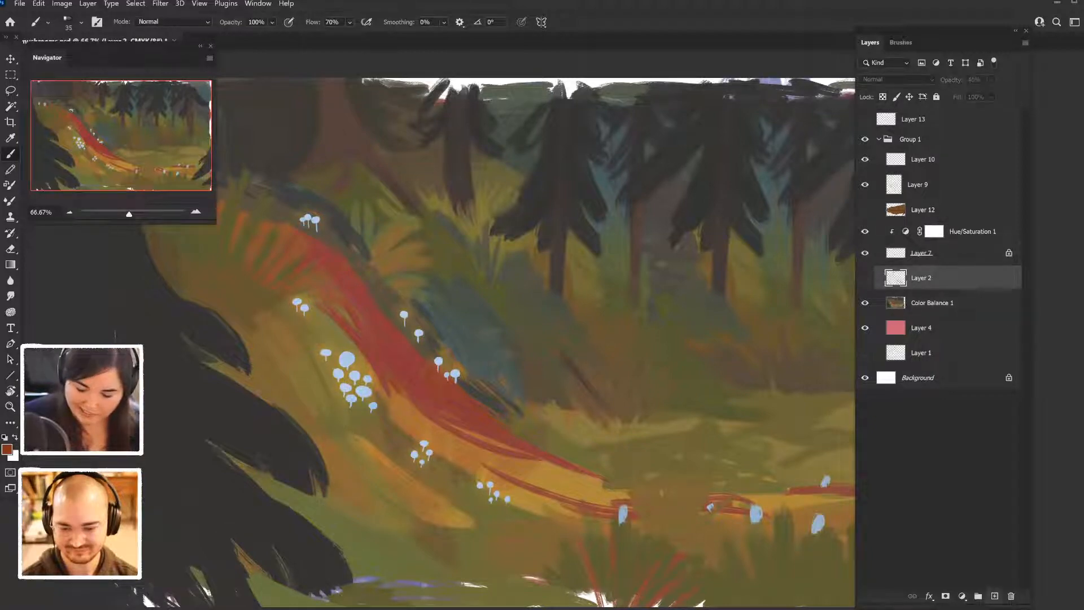
{"action": "left_click", "coordinate": [995, 596]}
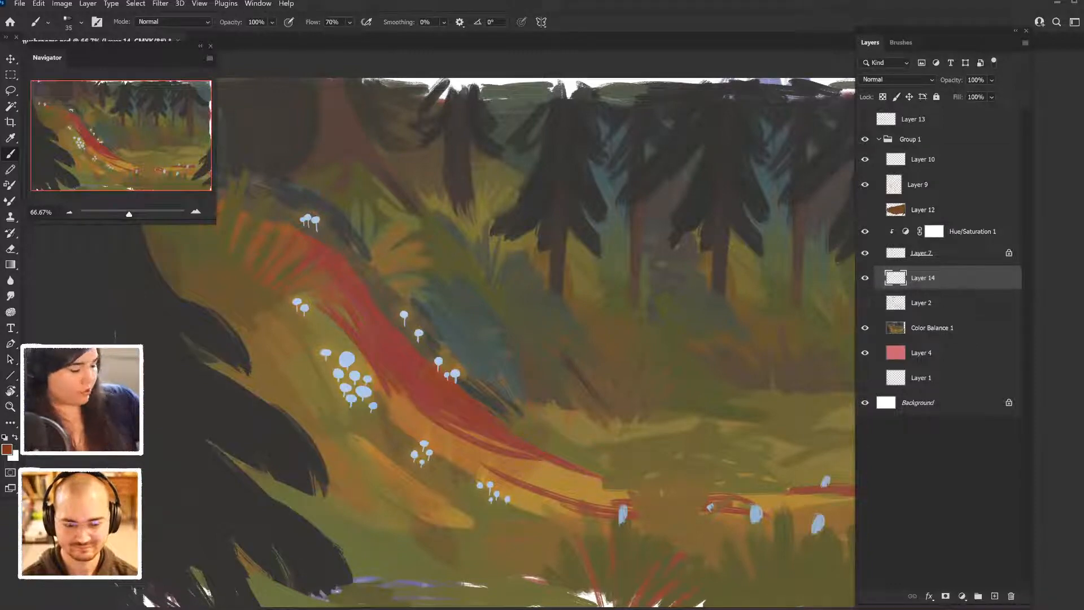
{"action": "key", "text": "ctrl+z"}
- Add a Levels adjustment above the merged forest layer, with shadow input 33 and midtone 0.68 to darken the scene
{"action": "left_click", "coordinate": [932, 303]}
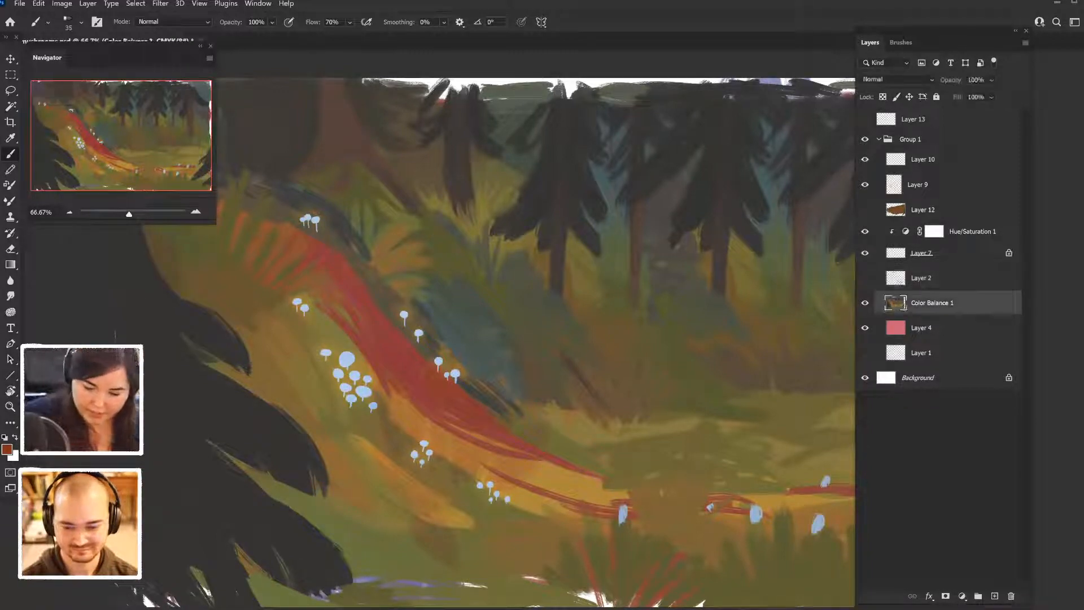
{"action": "left_click", "coordinate": [962, 595]}
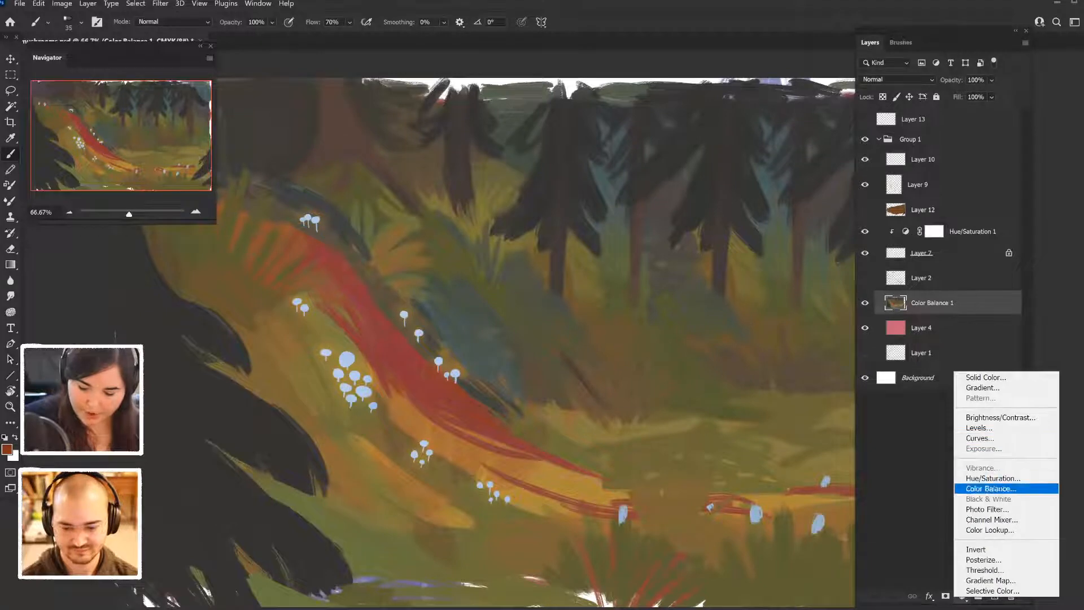
{"action": "left_click", "coordinate": [979, 428]}
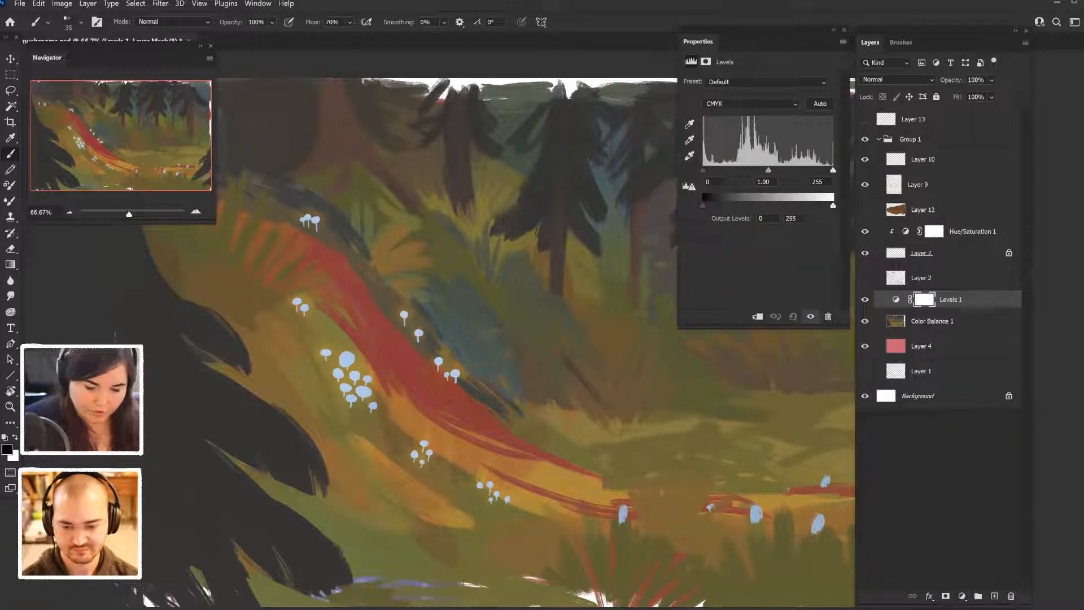
{"action": "left_click_drag", "start_coordinate": [768, 170], "coordinate": [834, 170]}
{"action": "left_click_drag", "start_coordinate": [703, 170], "coordinate": [720, 170]}
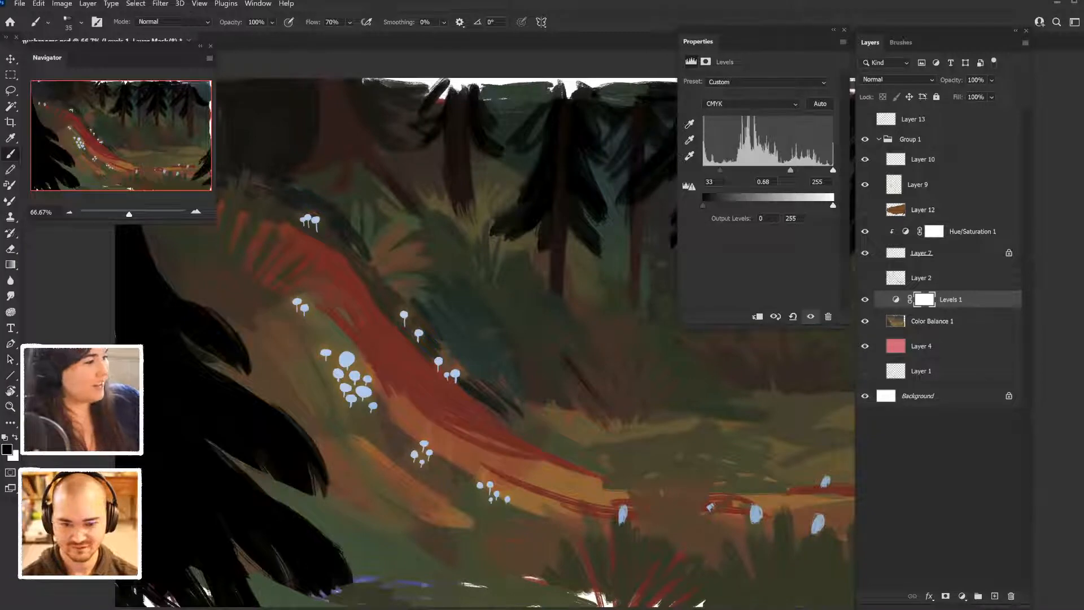
- Compare the whole forest painting with and without the Levels adjustment, keeping its settings clear of the canvas
{"action": "key", "text": "ctrl+minus"}
{"action": "key", "text": "ctrl+minus"}
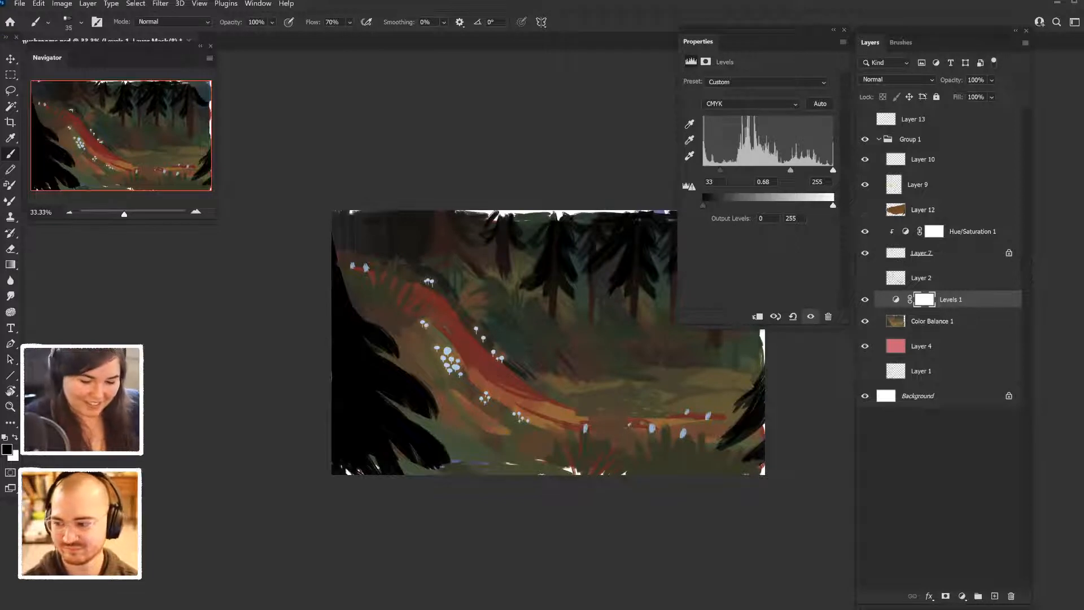
{"action": "left_click_drag", "start_coordinate": [698, 42], "coordinate": [181, 166]}
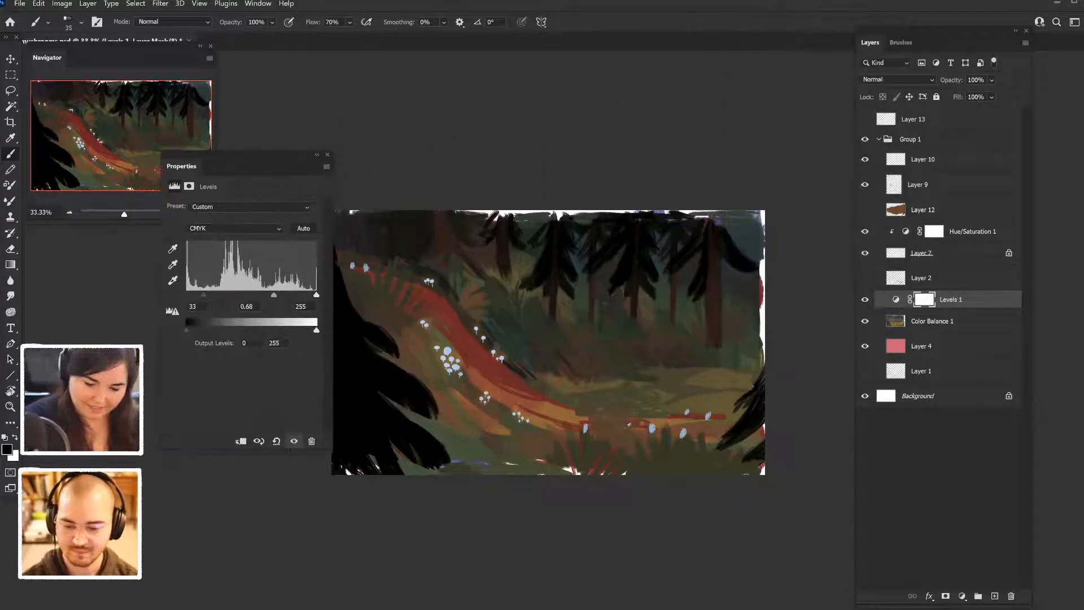
{"action": "left_click", "coordinate": [293, 441]}
{"action": "left_click", "coordinate": [294, 441]}
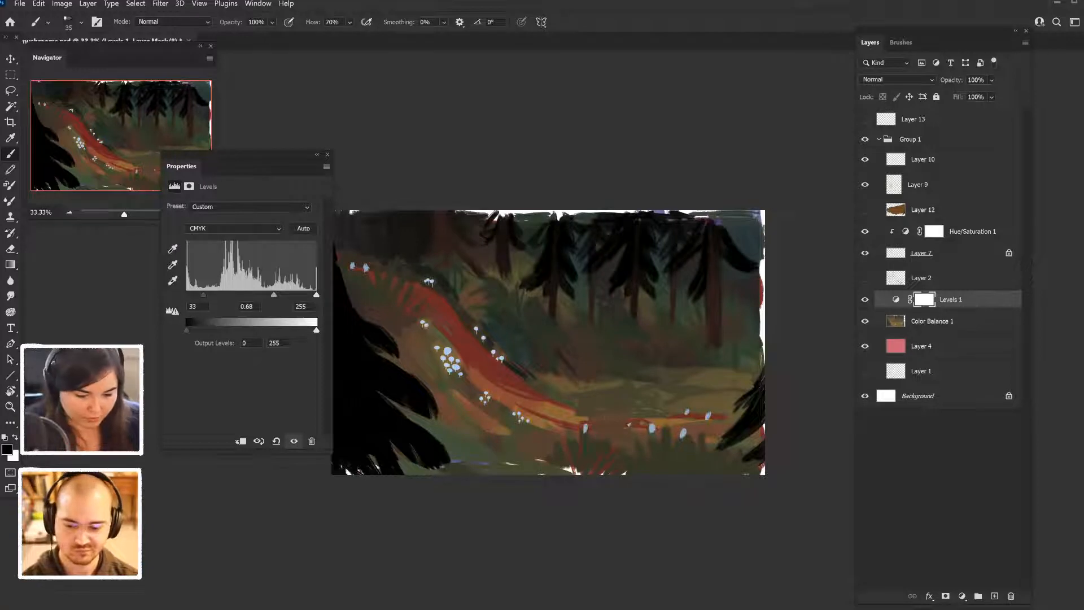
- Enlarge the pink Layer 4 to about 16.39 by 11.58 in so it covers the whole canvas behind the painting
{"action": "left_click", "coordinate": [922, 346]}
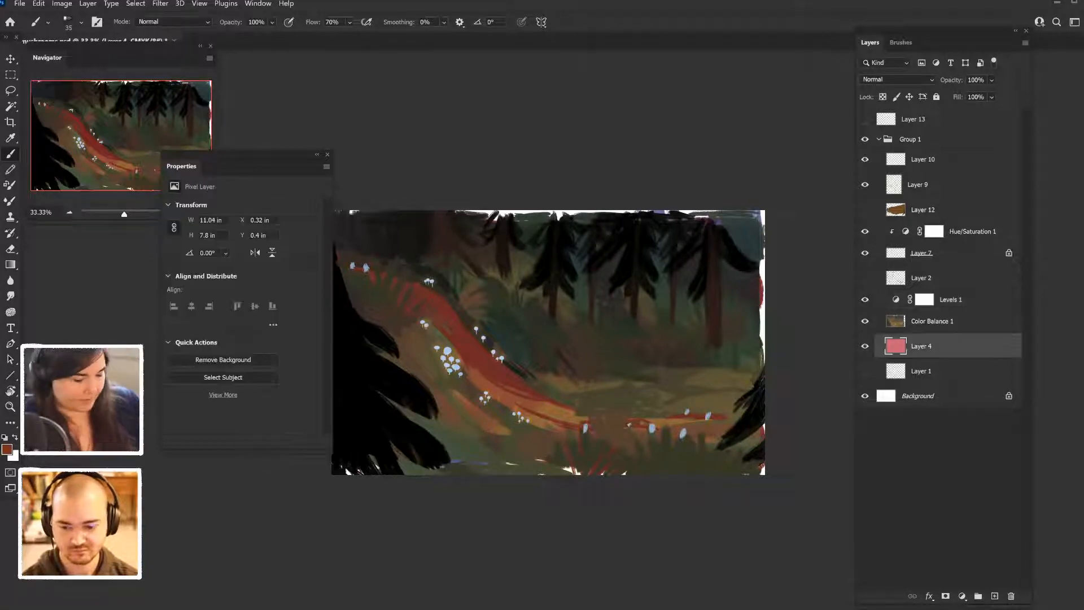
{"action": "key", "text": "ctrl+t"}
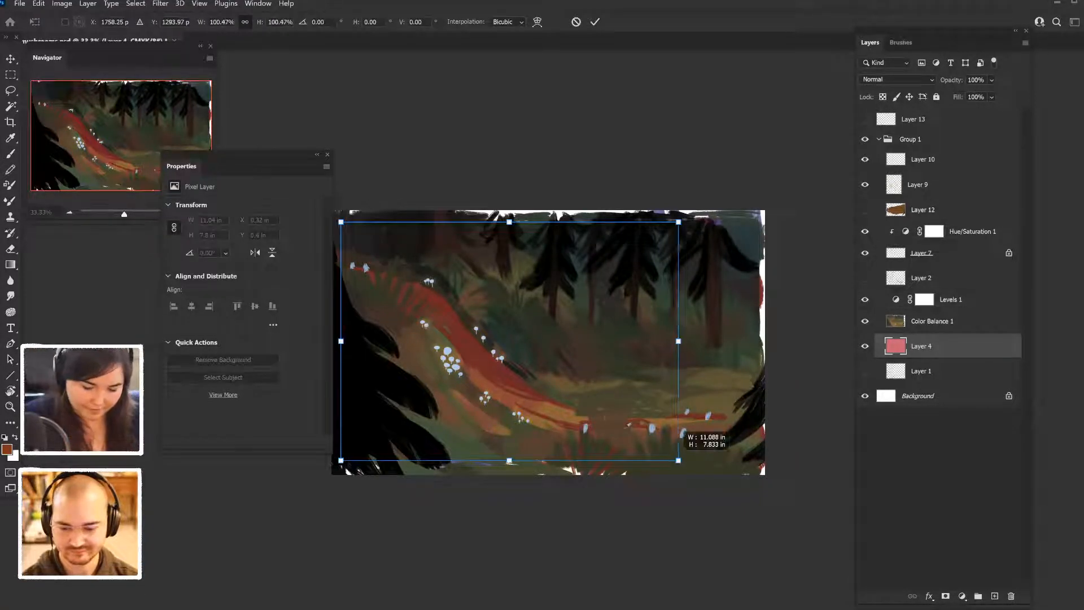
{"action": "left_click_drag", "start_coordinate": [678, 461], "coordinate": [787, 537]}
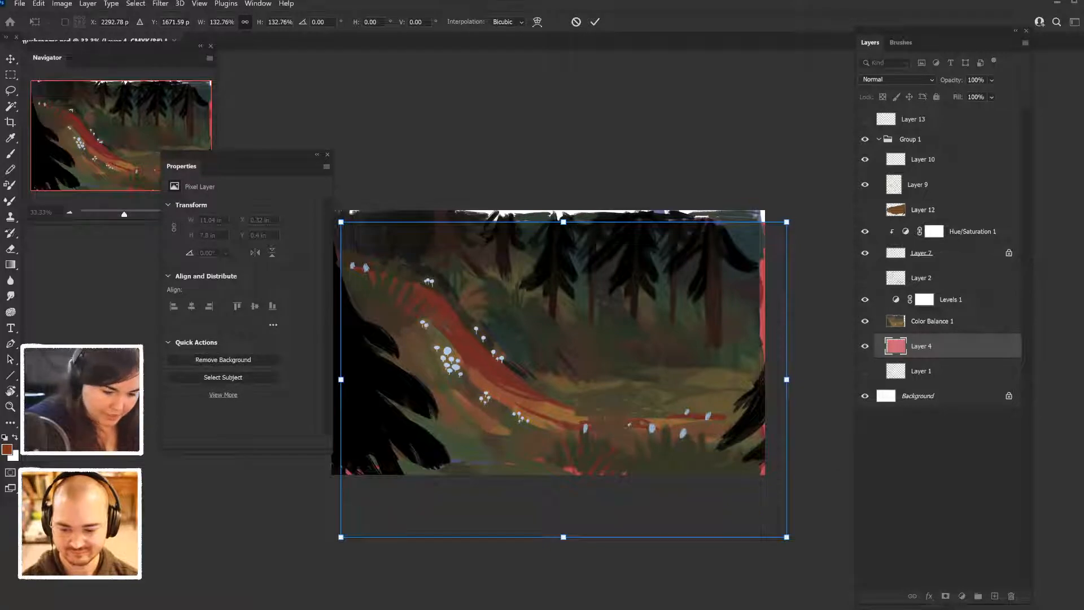
{"action": "left_click_drag", "start_coordinate": [564, 222], "coordinate": [563, 184]}
{"action": "key", "text": "Return"}
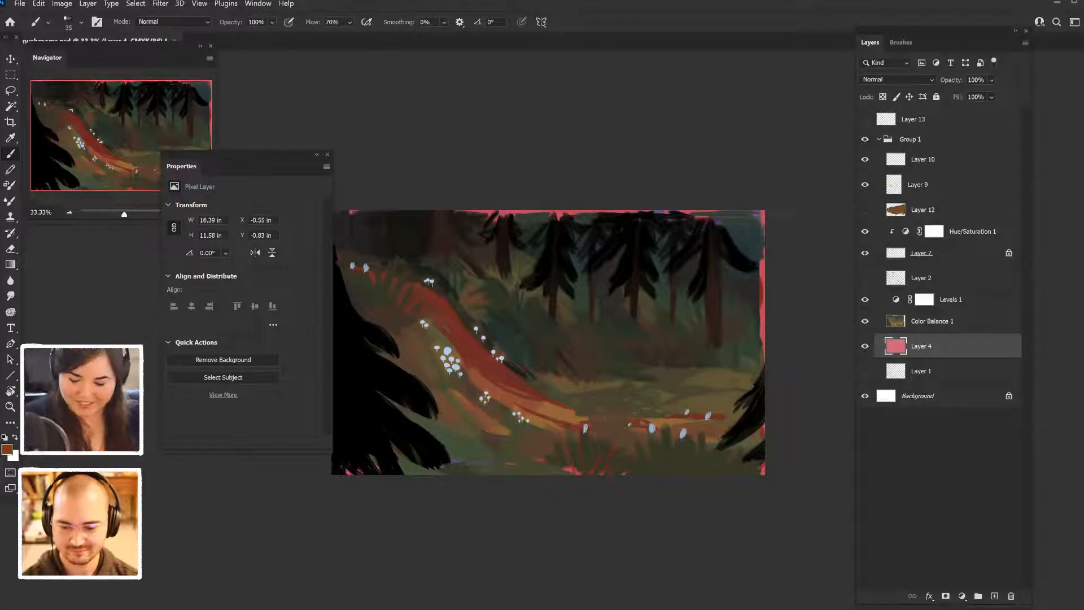
- Add a Hue/Saturation adjustment clipped to Layer 4, with hue -122 and saturation -67
{"action": "left_click", "coordinate": [962, 596]}
{"action": "left_click", "coordinate": [993, 474]}
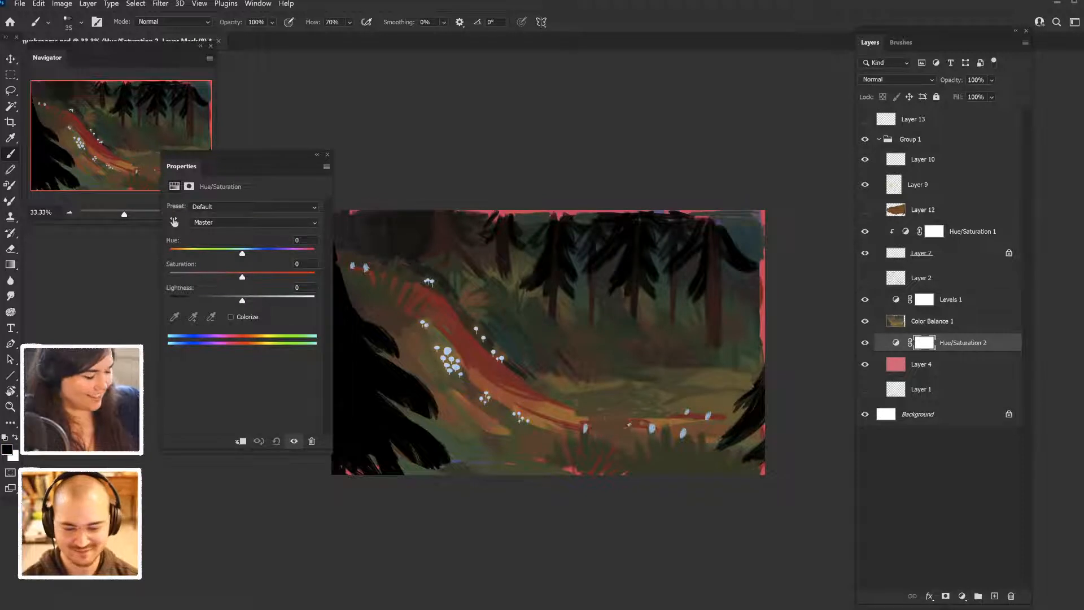
{"action": "key", "text": "ctrl+alt+g"}
{"action": "key", "text": "ctrl+minus"}
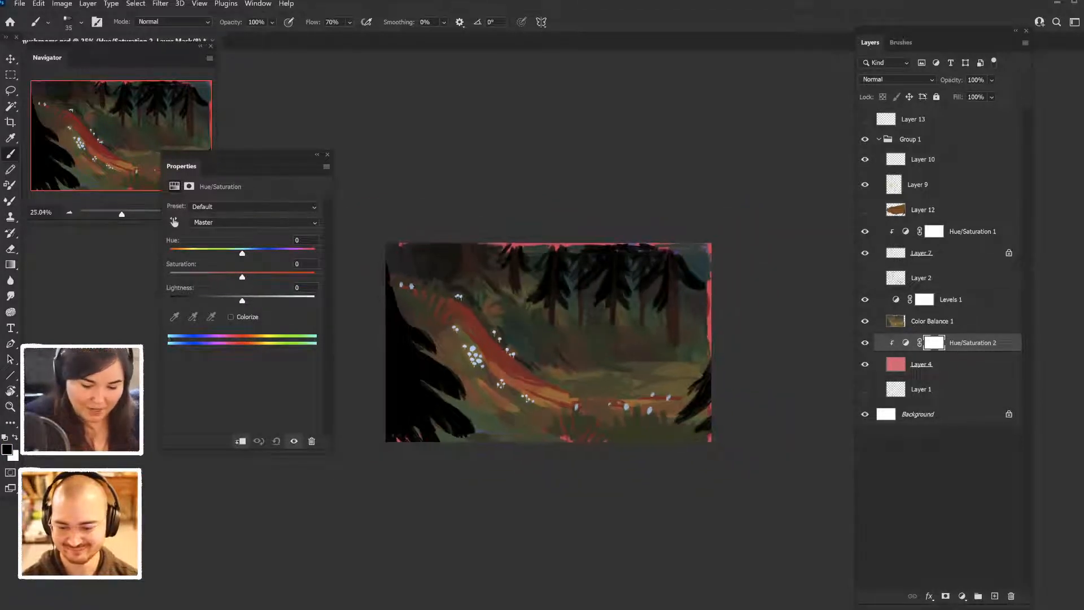
{"action": "left_click_drag", "start_coordinate": [242, 253], "coordinate": [187, 253]}
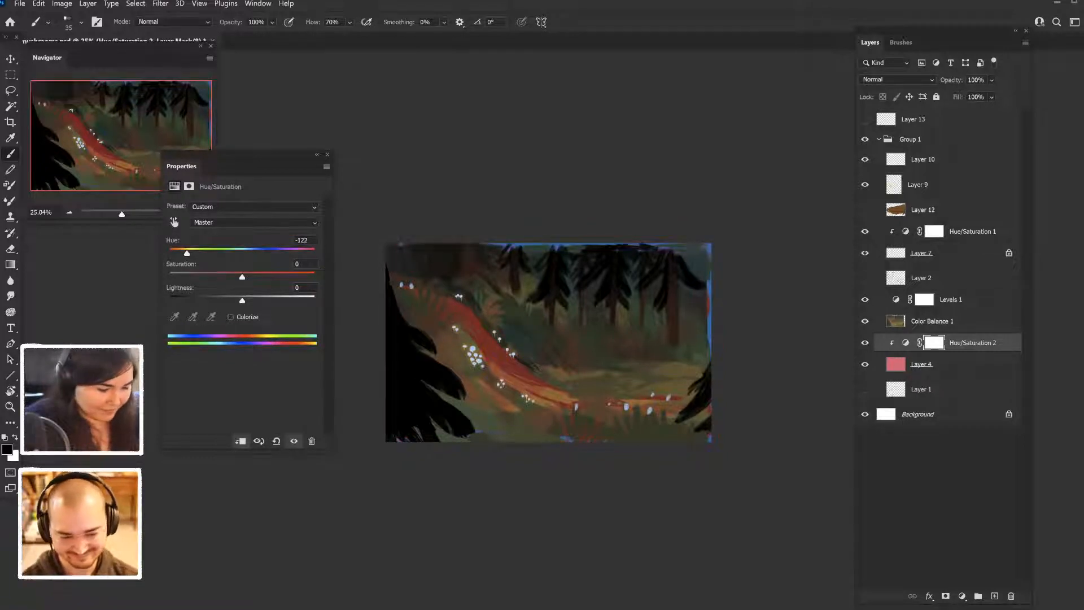
{"action": "left_click_drag", "start_coordinate": [242, 277], "coordinate": [193, 277]}
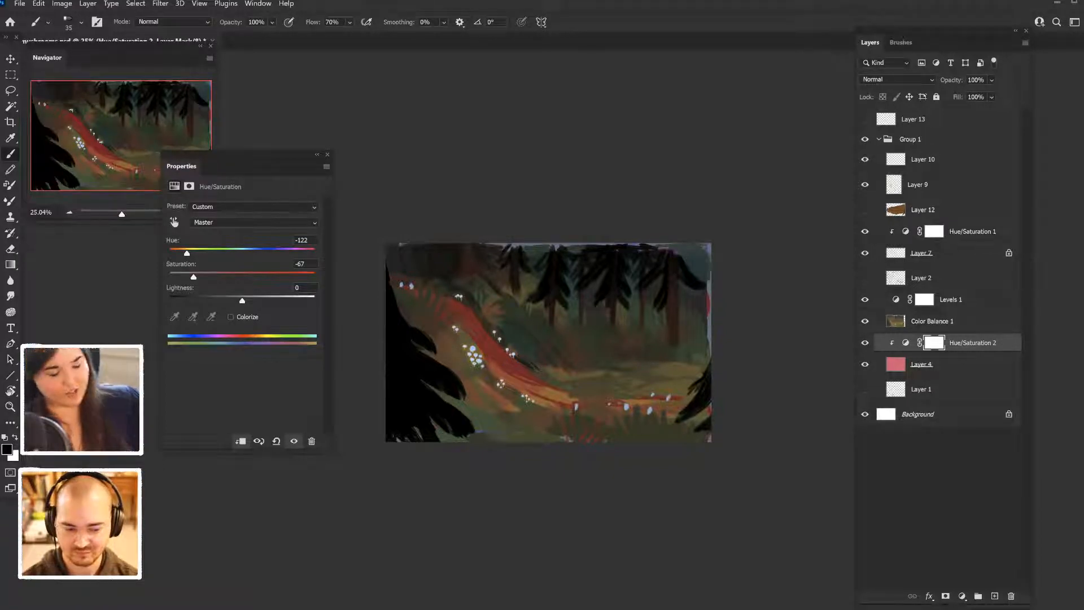
{"action": "left_click", "coordinate": [327, 154]}
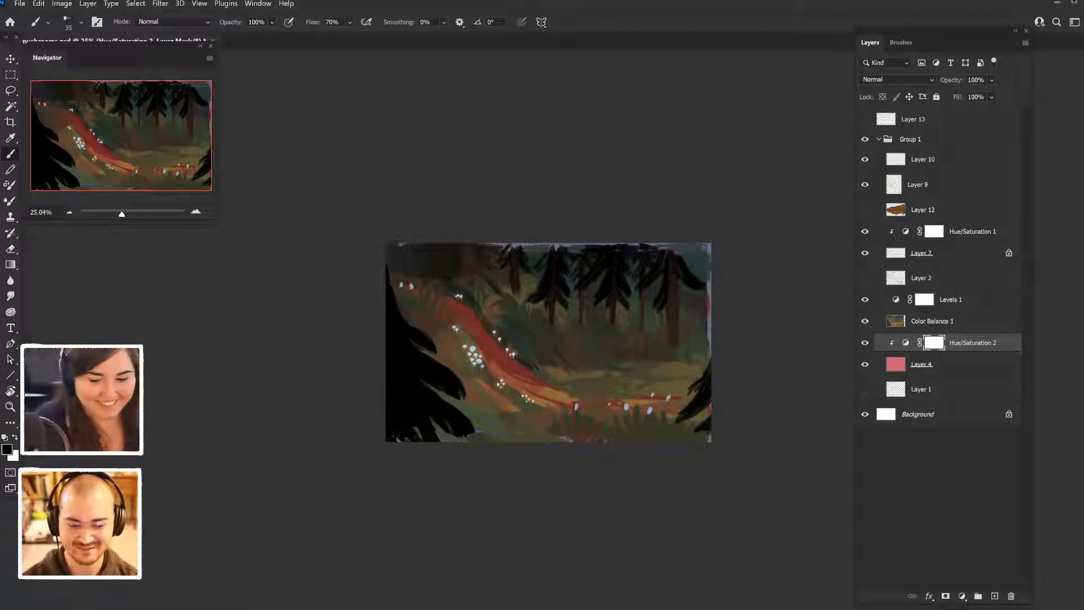
- Compare the painting with and without the Hue/Saturation 2 adjustment, and with Layer 12 toggled
{"action": "key", "text": "ctrl+comma"}
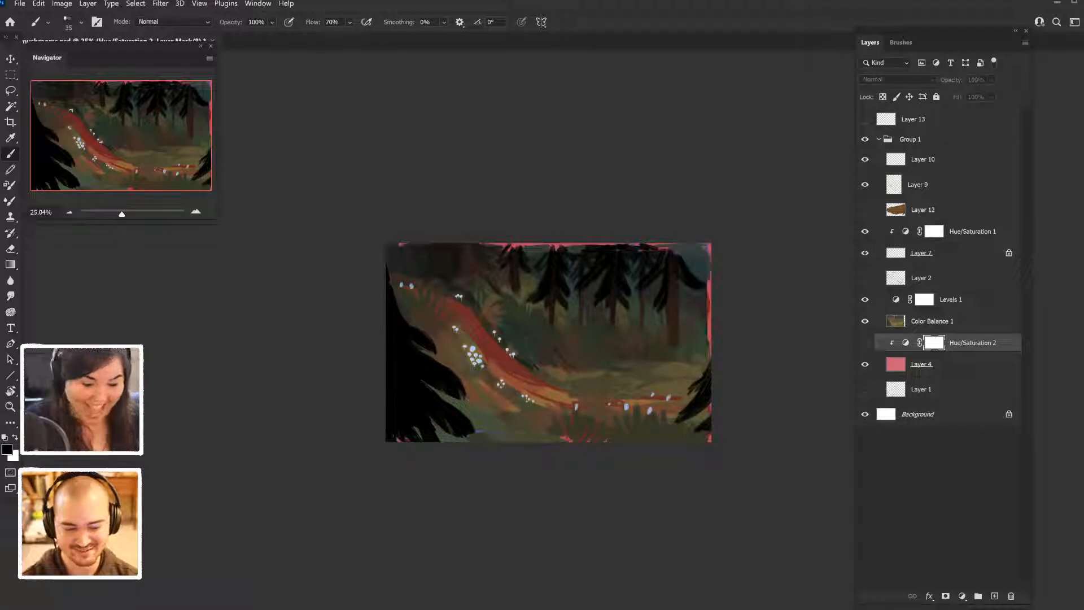
{"action": "key", "text": "ctrl+comma"}
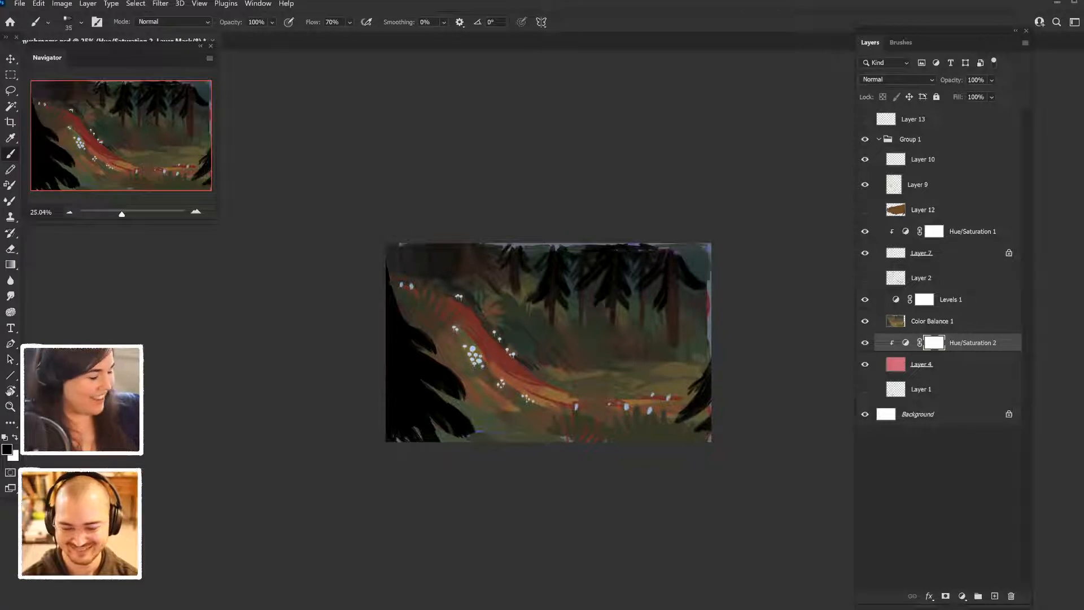
{"action": "key", "text": "ctrl+plus"}
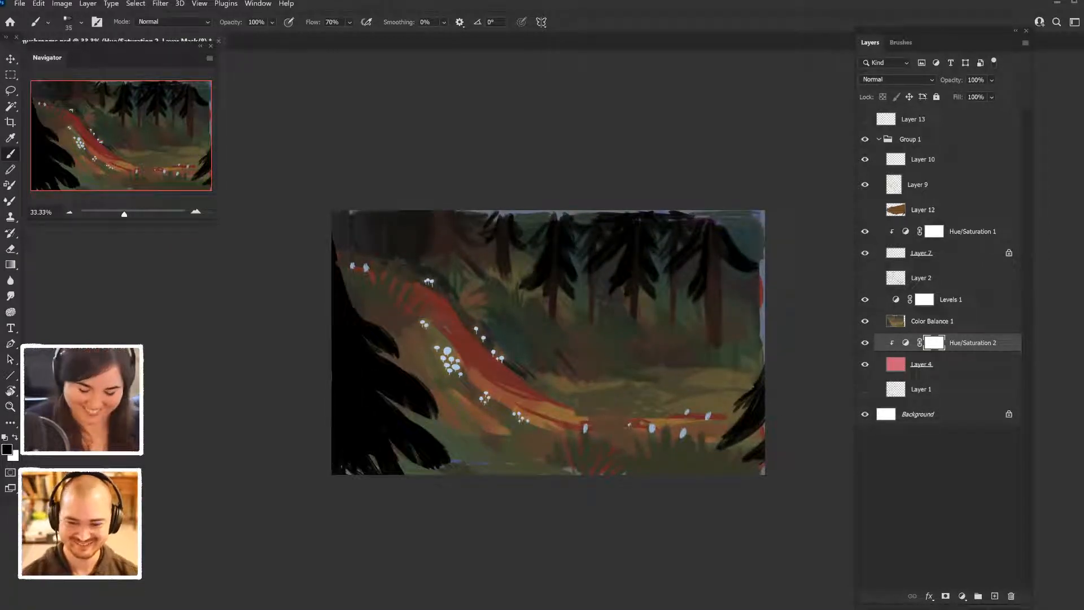
{"action": "key", "text": "ctrl+2"}
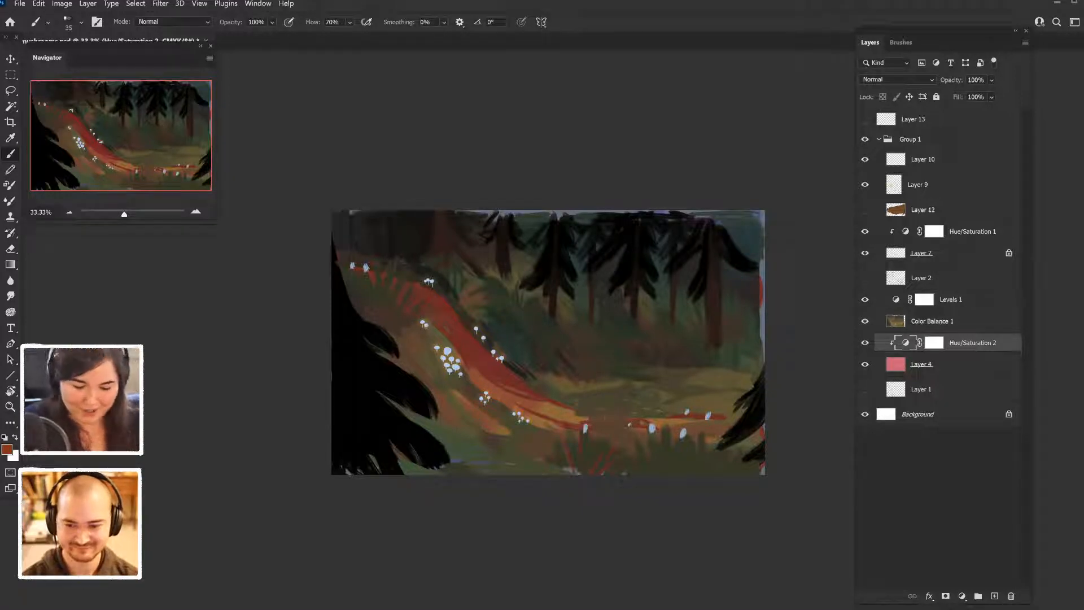
{"action": "left_click", "coordinate": [866, 209]}
{"action": "left_click", "coordinate": [865, 209]}
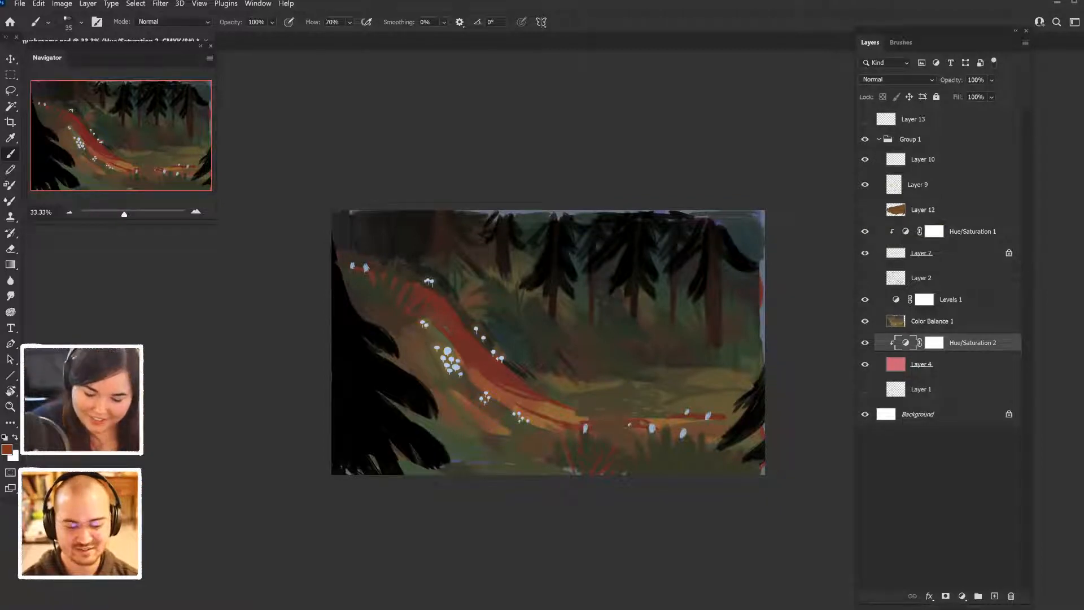
- Add a new empty layer directly above Layer 12 and view the whole painting at thumbnail size
{"action": "left_click", "coordinate": [924, 209]}
{"action": "key", "text": "ctrl+shift+alt+n"}
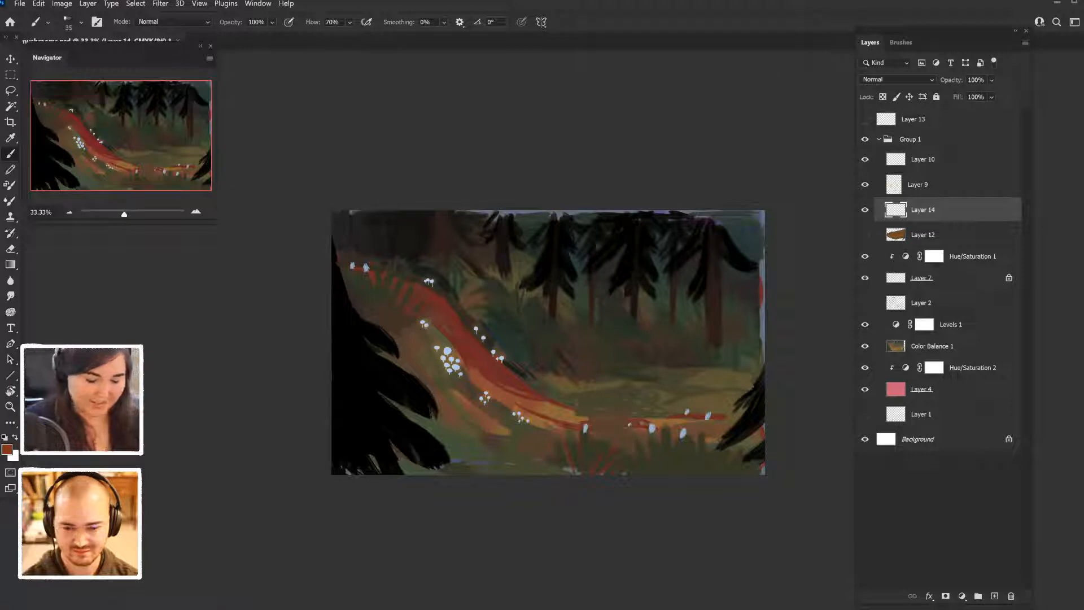
{"action": "scroll", "coordinate": [528, 389], "scroll_direction": "down", "scroll_amount": 3}
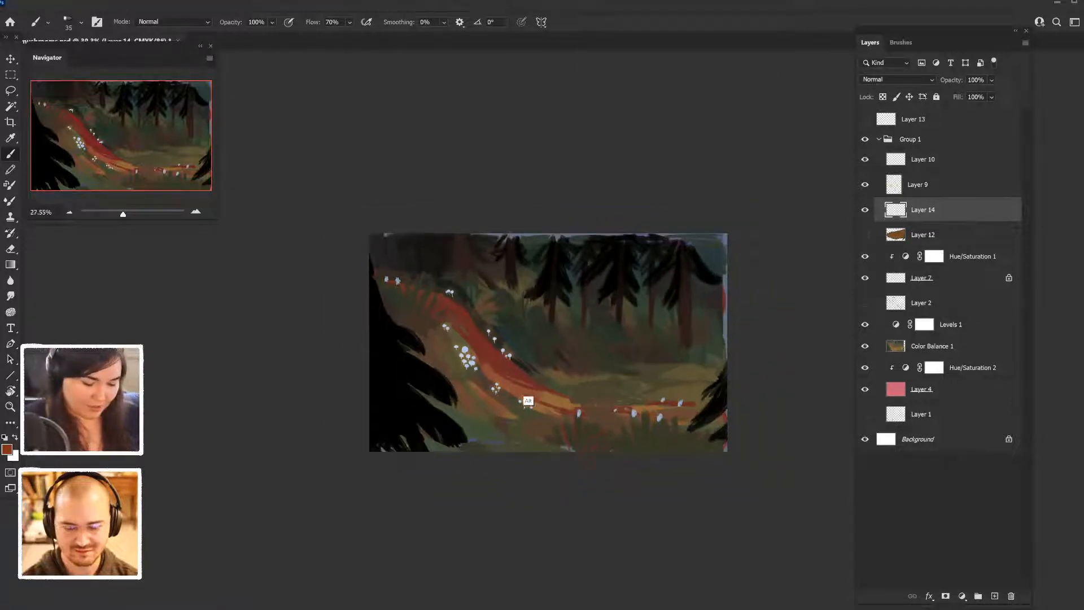
{"action": "scroll", "coordinate": [528, 389], "scroll_direction": "down", "scroll_amount": 1}
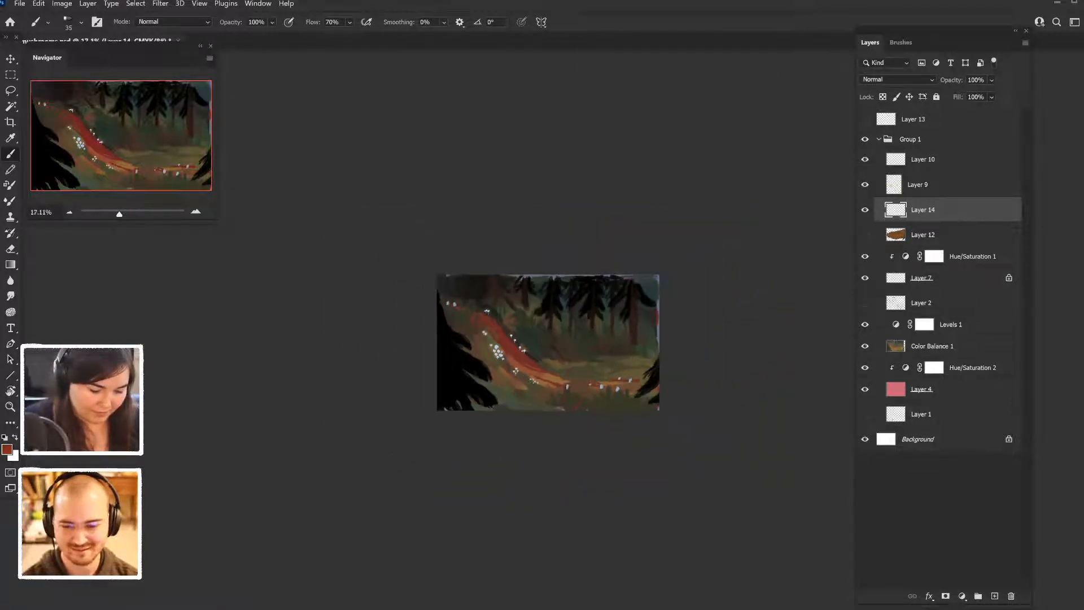
- Switch to a recently used 90 px brush for painting on the empty Layer 14
{"action": "scroll", "coordinate": [569, 407], "scroll_direction": "down", "scroll_amount": 2}
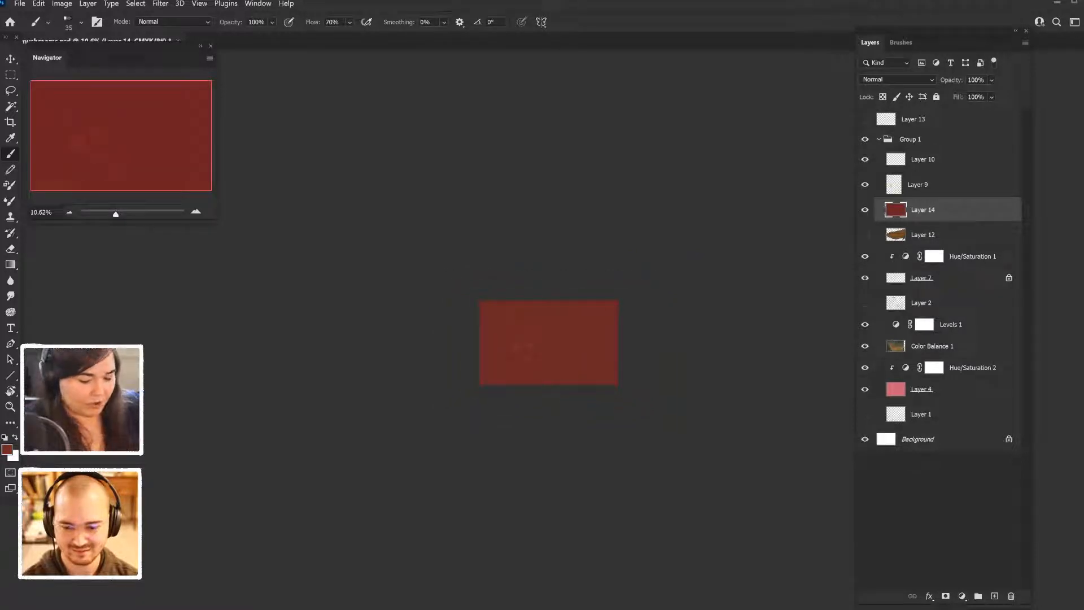
{"action": "scroll", "coordinate": [549, 342], "scroll_direction": "up", "scroll_amount": 7}
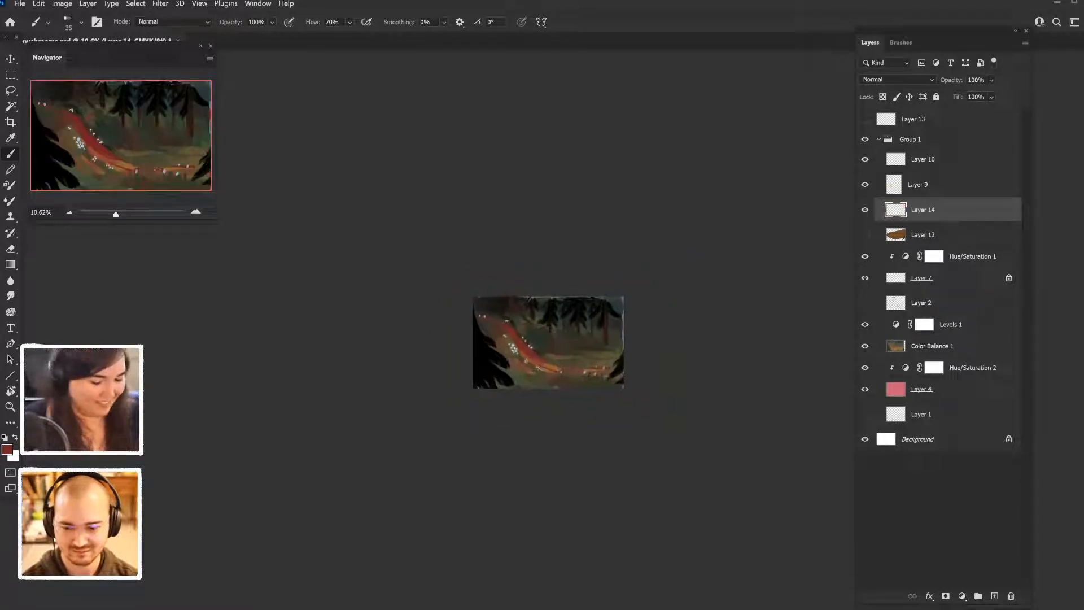
{"action": "scroll", "coordinate": [559, 349], "scroll_direction": "up", "scroll_amount": 1}
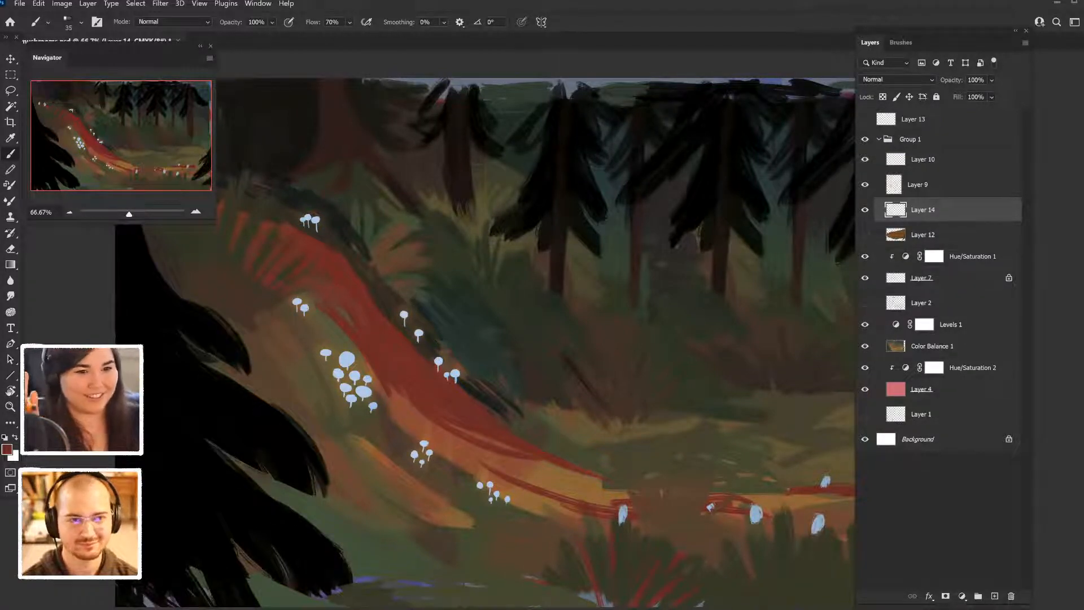
{"action": "left_click", "coordinate": [901, 43]}
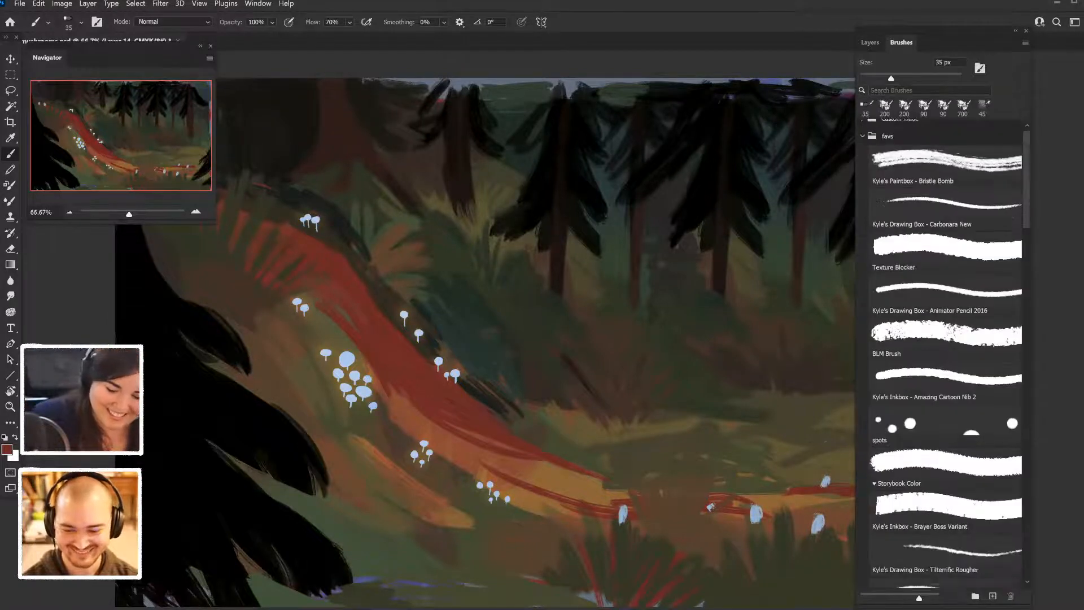
{"action": "left_click", "coordinate": [924, 108]}
{"action": "left_click", "coordinate": [870, 42]}
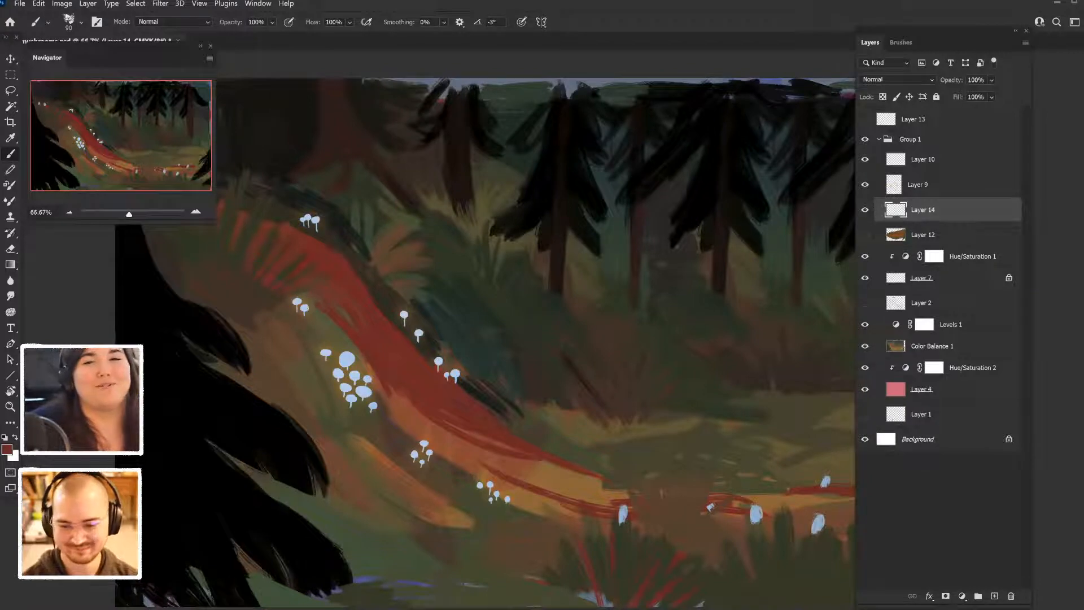
- Rough in the outline of a red tree stump on Layer 14, above the path in the clearing
{"action": "left_click_drag", "start_coordinate": [658, 387], "coordinate": [662, 491]}
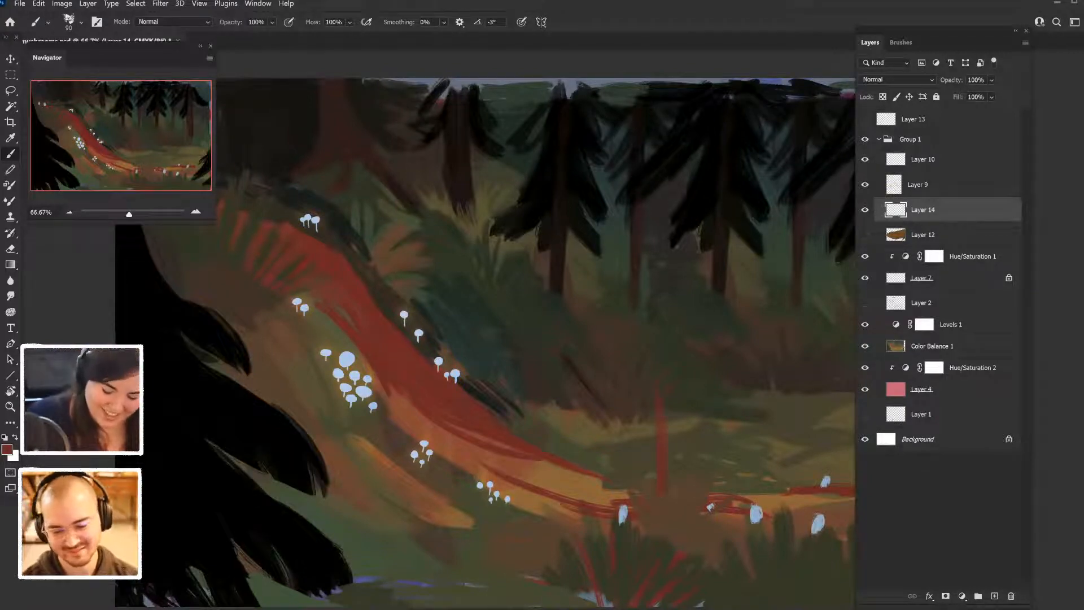
{"action": "key", "text": "ctrl+z"}
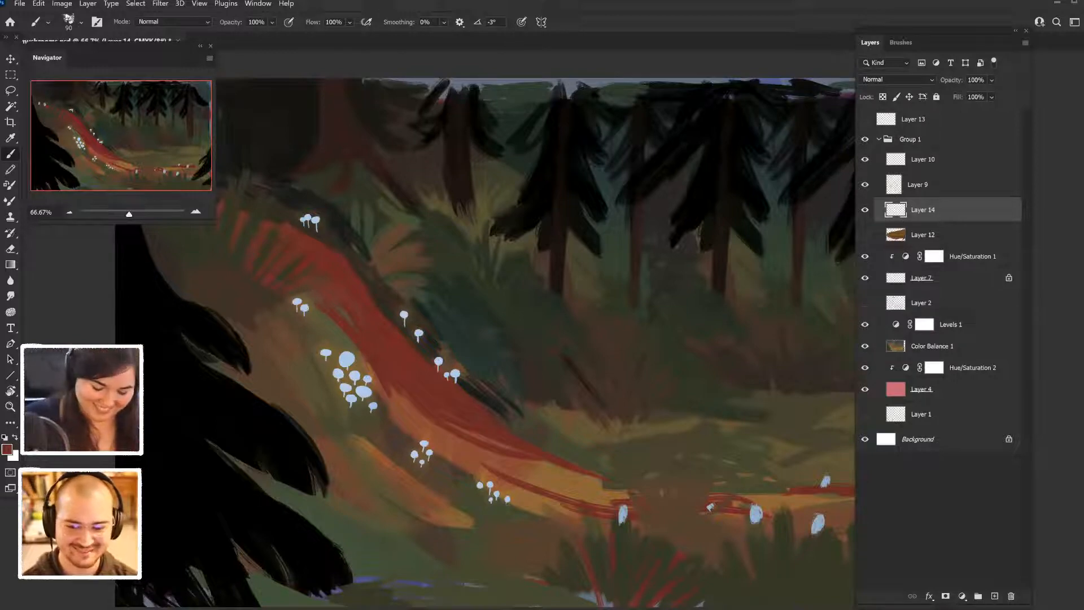
{"action": "key", "text": "ctrl+shift+z"}
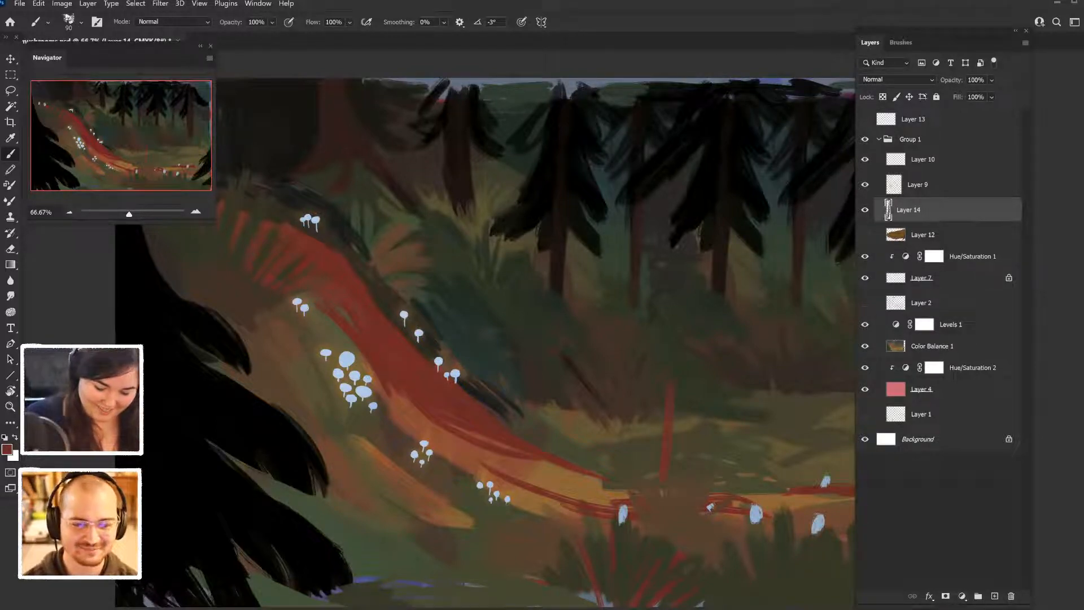
{"action": "key", "text": "ctrl+shift+z"}
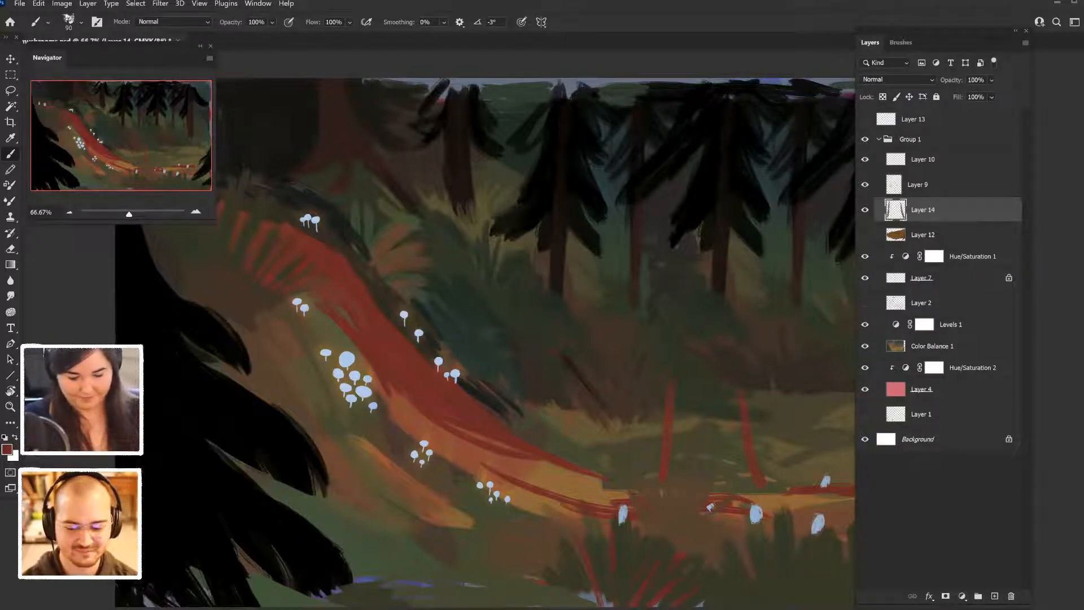
{"action": "key", "text": "ctrl+shift+z"}
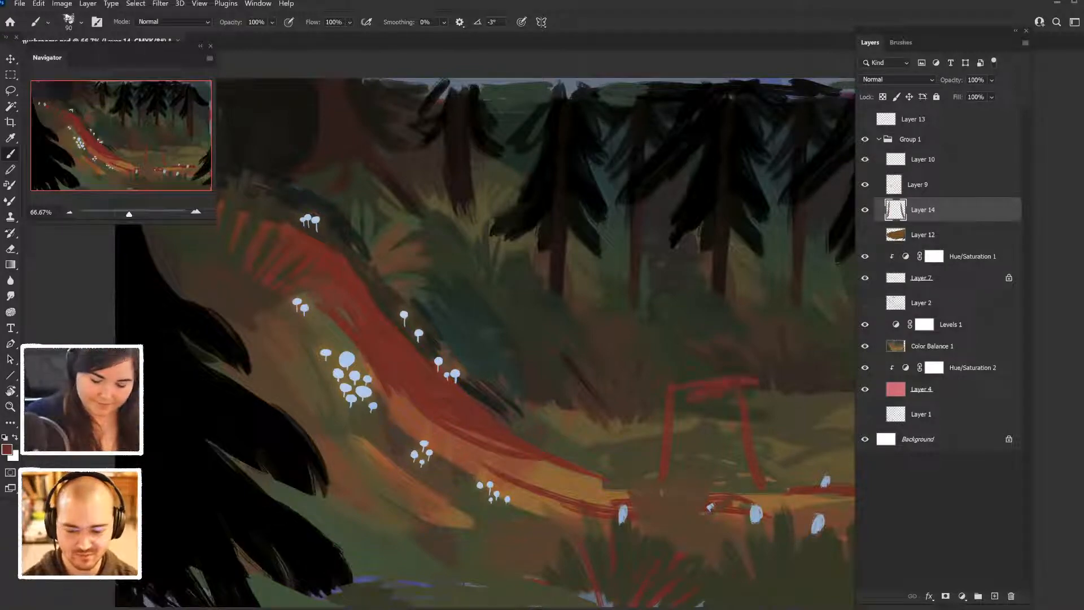
{"action": "mouse_move", "coordinate": [675, 421]}
{"action": "left_mouse_down"}
{"action": "mouse_move", "coordinate": [744, 402]}
{"action": "mouse_move", "coordinate": [735, 423]}
{"action": "left_mouse_up"}
{"action": "left_click_drag", "start_coordinate": [678, 395], "coordinate": [655, 480]}
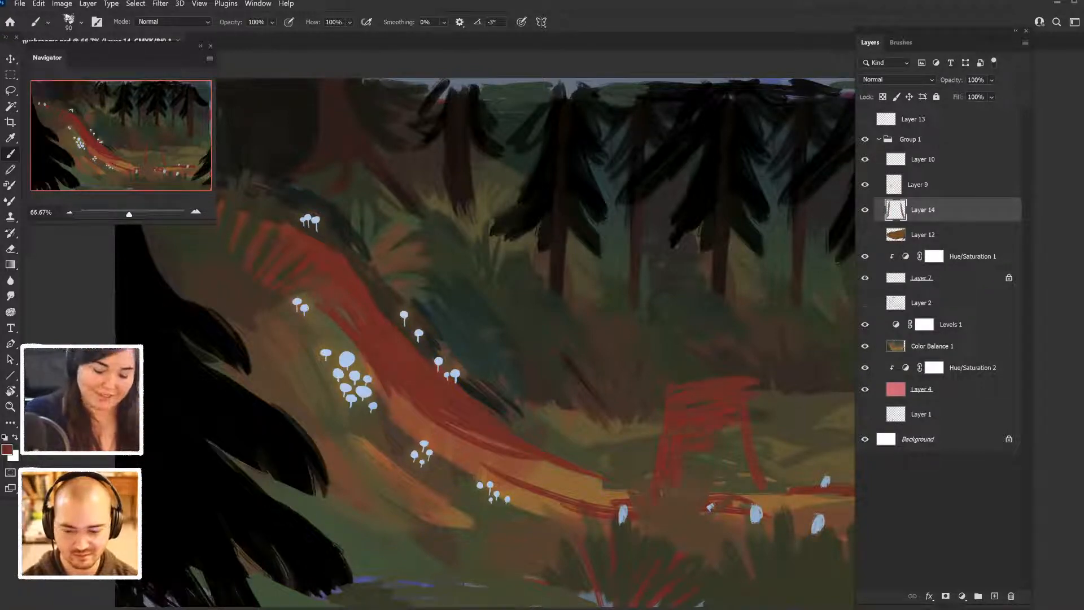
- Fill the stump's trunk with vertical red strokes and flare its base outward
{"action": "mouse_move", "coordinate": [681, 430]}
{"action": "left_mouse_down"}
{"action": "mouse_move", "coordinate": [660, 498]}
{"action": "mouse_move", "coordinate": [692, 498]}
{"action": "left_mouse_up"}
{"action": "left_click_drag", "start_coordinate": [713, 418], "coordinate": [705, 497]}
{"action": "mouse_move", "coordinate": [723, 418]}
{"action": "left_mouse_down"}
{"action": "mouse_move", "coordinate": [719, 498]}
{"action": "mouse_move", "coordinate": [730, 491]}
{"action": "left_mouse_up"}
{"action": "left_click_drag", "start_coordinate": [741, 412], "coordinate": [744, 488]}
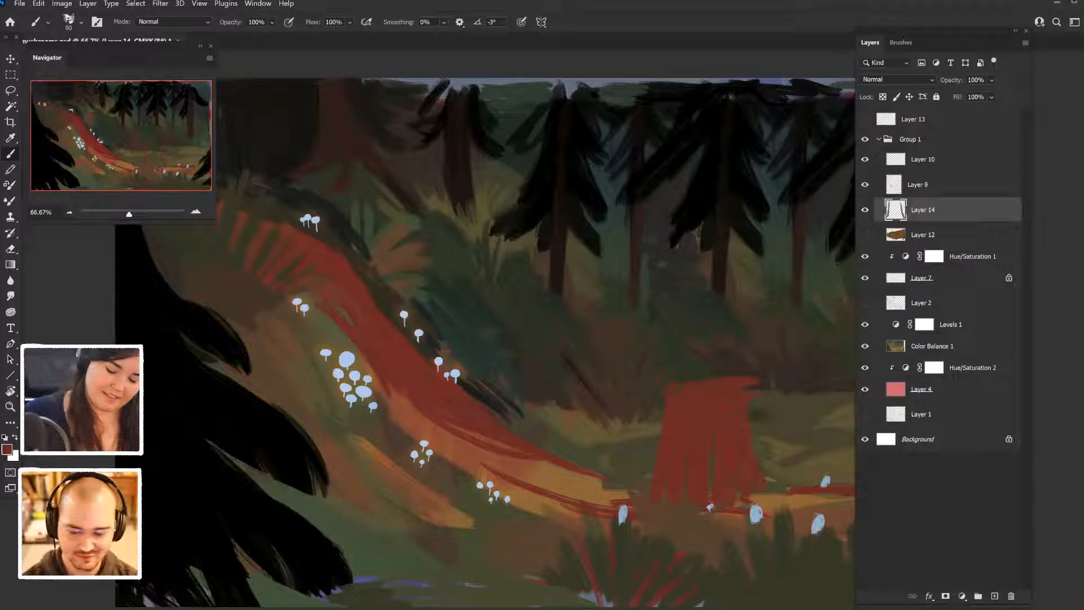
{"action": "mouse_move", "coordinate": [748, 440]}
{"action": "left_mouse_down"}
{"action": "mouse_move", "coordinate": [754, 505]}
{"action": "mouse_move", "coordinate": [772, 504]}
{"action": "left_mouse_up"}
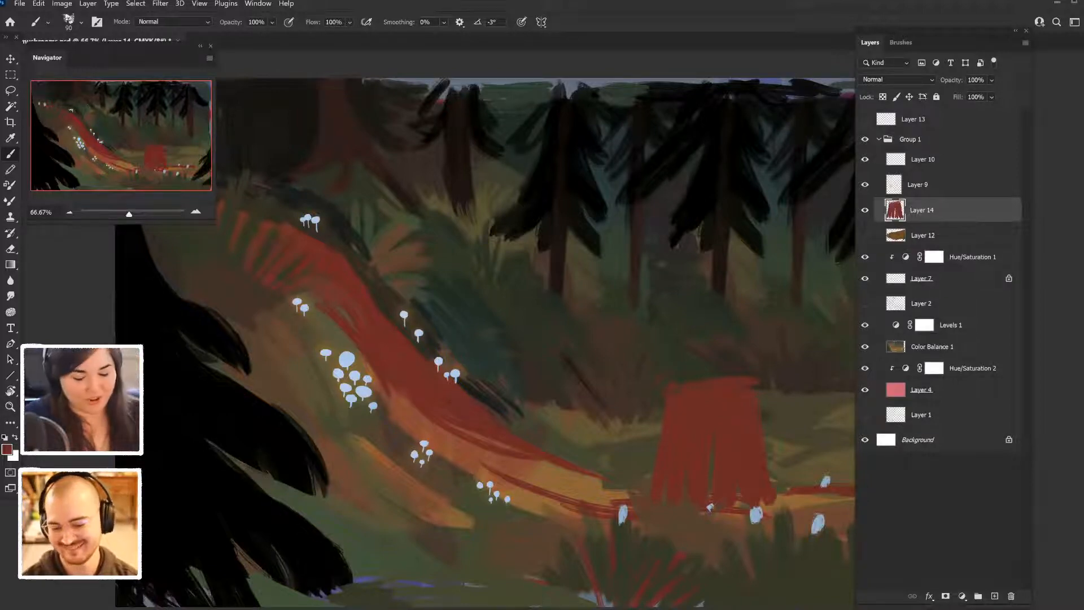
{"action": "left_click_drag", "start_coordinate": [769, 459], "coordinate": [788, 509]}
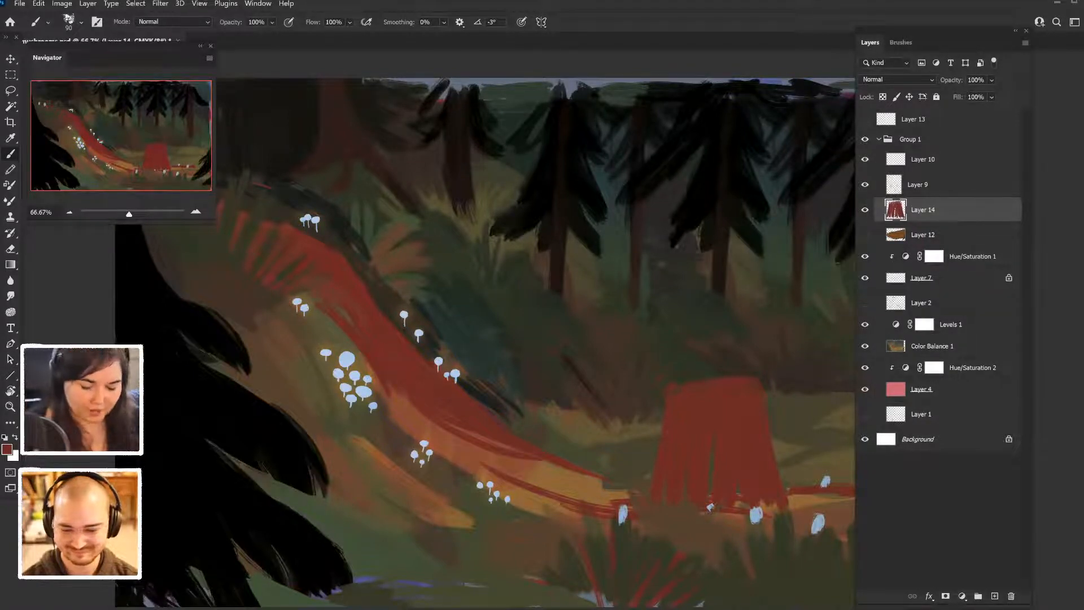
- Undo all the red stump strokes so that Layer 14 is empty again
{"action": "key", "text": "ctrl+z"}
{"action": "key", "text": "ctrl+z"}
{"action": "key", "text": "ctrl+z"}
{"action": "key", "text": "ctrl+z"}
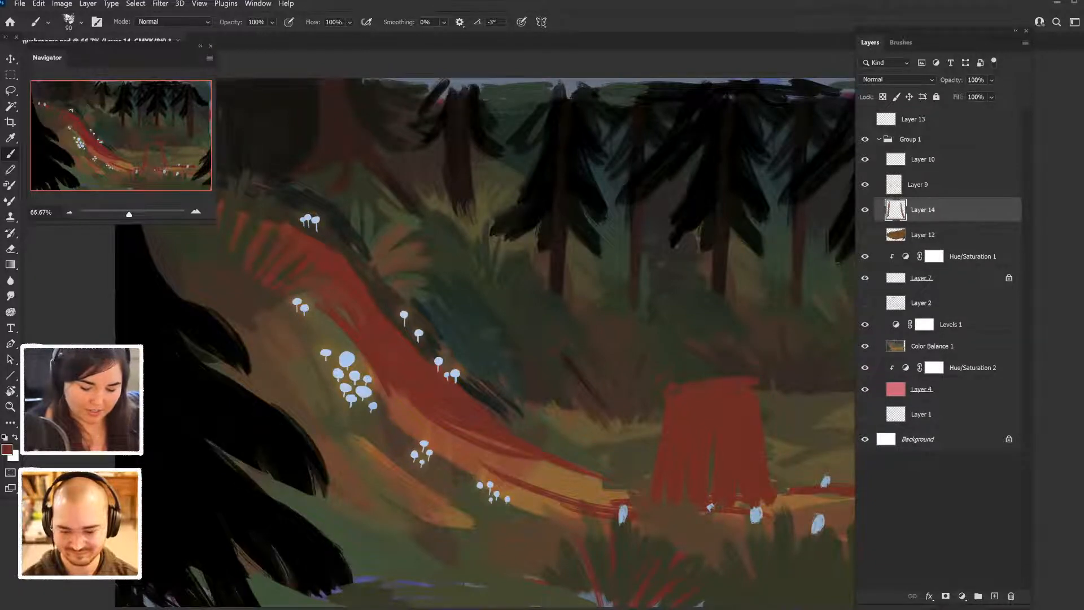
{"action": "key", "text": "ctrl+z"}
{"action": "key", "text": "ctrl+z"}
{"action": "key", "text": "ctrl+z"}
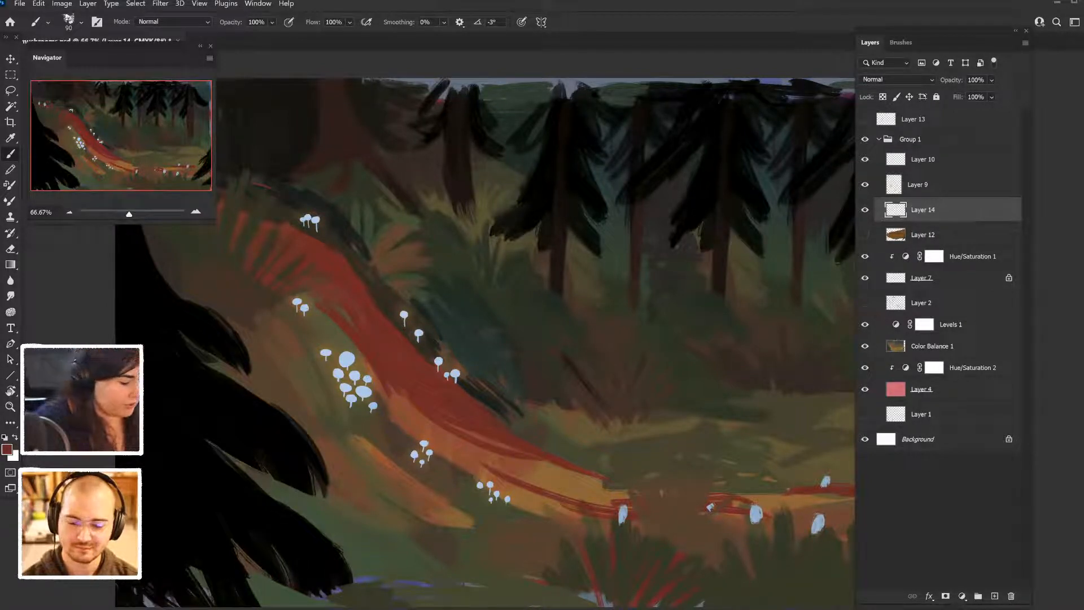
- Set the foreground color to pale cream, #ffdbac
{"action": "left_click", "coordinate": [7, 449]}
{"action": "left_click_drag", "start_coordinate": [722, 323], "coordinate": [697, 302]}
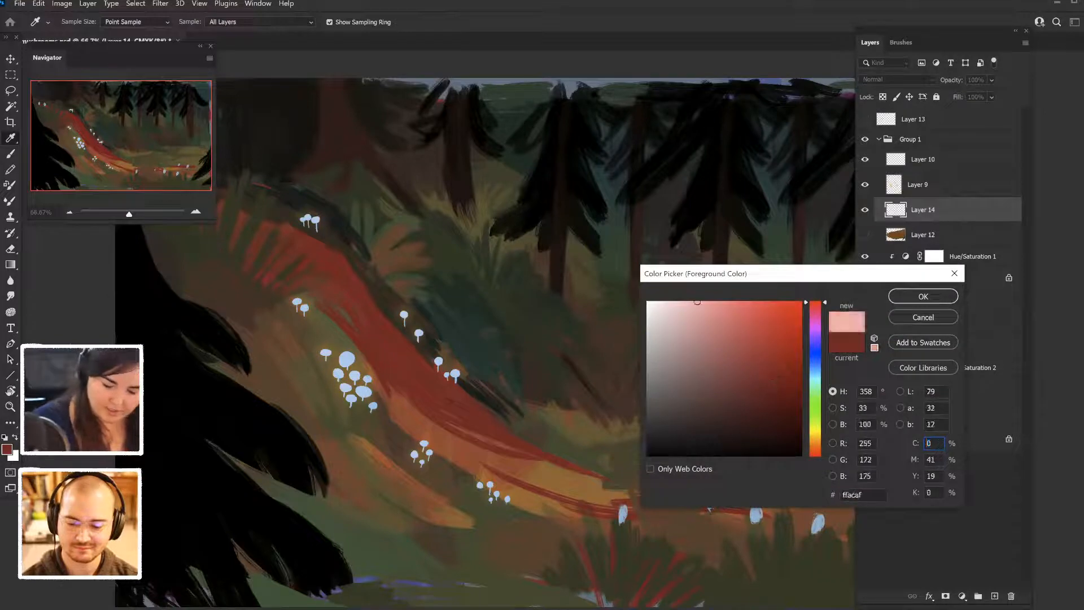
{"action": "left_click", "coordinate": [815, 433]}
{"action": "left_click_drag", "start_coordinate": [816, 434], "coordinate": [816, 442]}
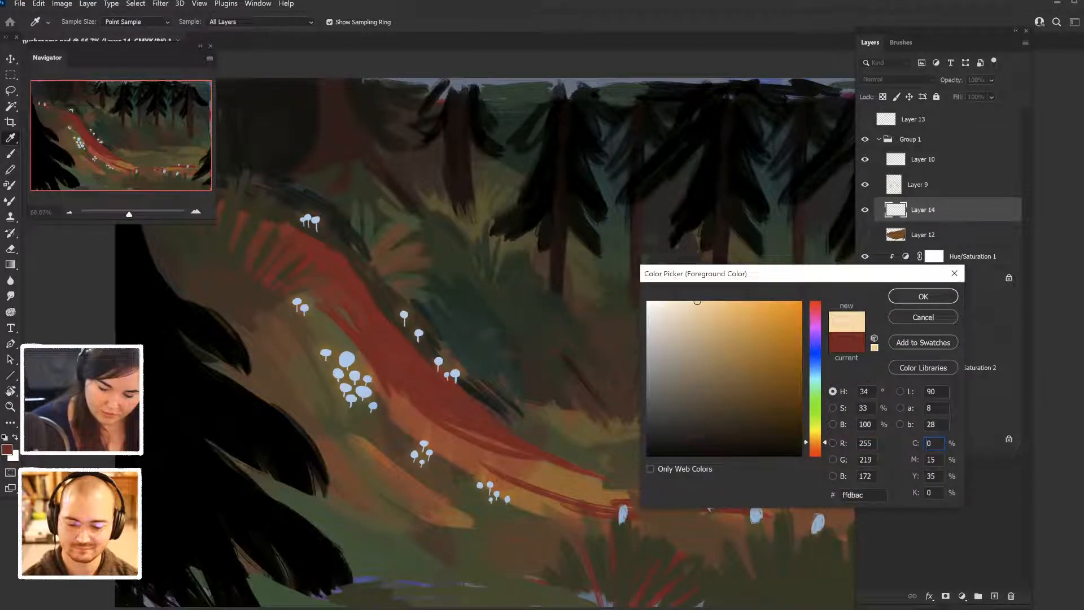
{"action": "left_click", "coordinate": [923, 296]}
- Paint the inner and outer arcs of a large cream crescent moon in front of the trees, and block in its upper end
{"action": "mouse_move", "coordinate": [723, 183]}
{"action": "left_mouse_down"}
{"action": "mouse_move", "coordinate": [681, 213]}
{"action": "mouse_move", "coordinate": [740, 453]}
{"action": "mouse_move", "coordinate": [820, 401]}
{"action": "left_mouse_up"}
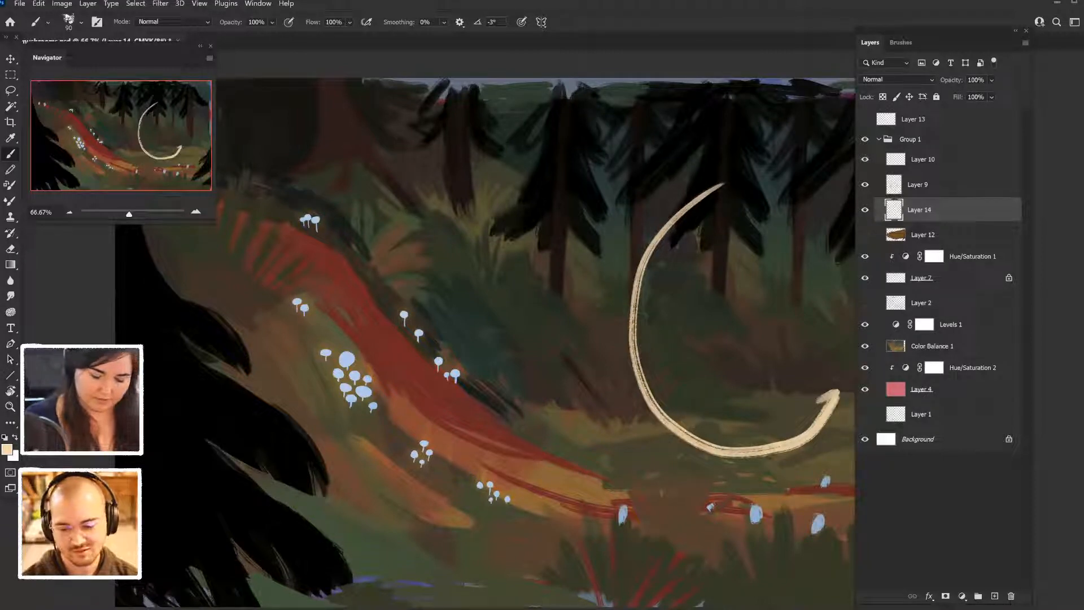
{"action": "key", "text": "ctrl+z"}
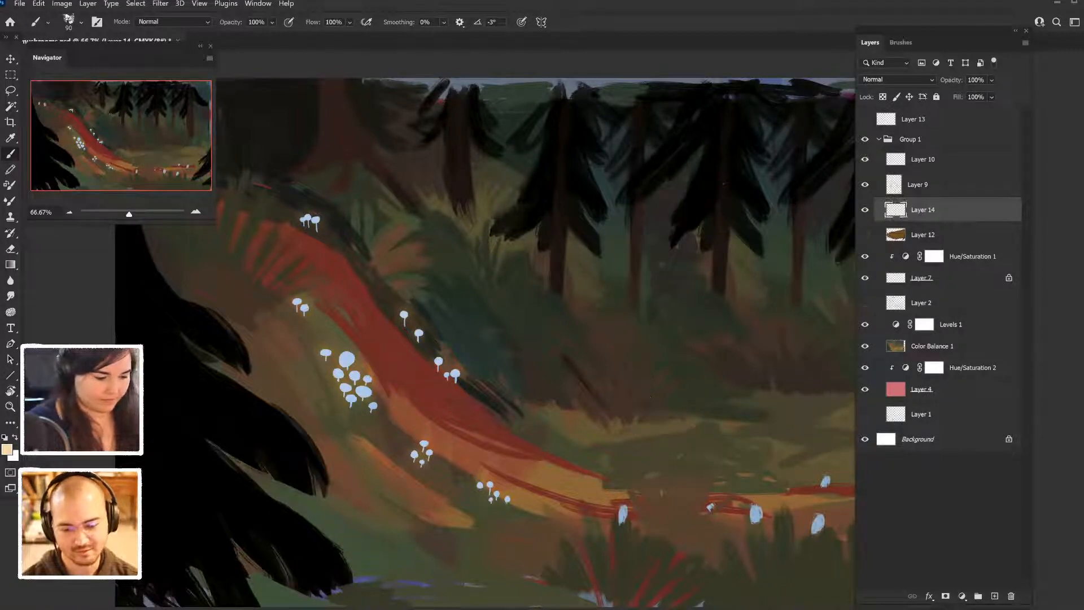
{"action": "mouse_move", "coordinate": [732, 202]}
{"action": "left_mouse_down"}
{"action": "mouse_move", "coordinate": [665, 218]}
{"action": "mouse_move", "coordinate": [638, 428]}
{"action": "mouse_move", "coordinate": [793, 371]}
{"action": "mouse_move", "coordinate": [654, 425]}
{"action": "mouse_move", "coordinate": [662, 226]}
{"action": "mouse_move", "coordinate": [734, 208]}
{"action": "left_mouse_up"}
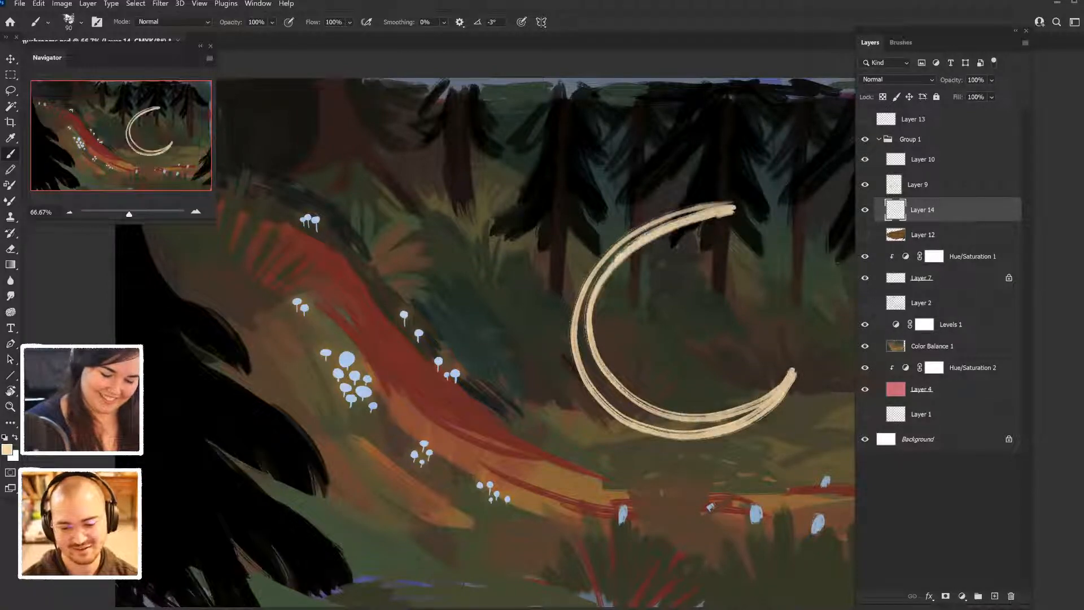
{"action": "left_click_drag", "start_coordinate": [619, 255], "coordinate": [749, 234]}
{"action": "left_click_drag", "start_coordinate": [655, 227], "coordinate": [755, 228]}
{"action": "mouse_move", "coordinate": [681, 215]}
{"action": "left_mouse_down"}
{"action": "mouse_move", "coordinate": [758, 238]}
{"action": "mouse_move", "coordinate": [754, 249]}
{"action": "left_mouse_up"}
- Hide the interface panels, then slim the crescent's upper horn and fill its upper-left curve with cream
{"action": "key", "text": "Tab"}
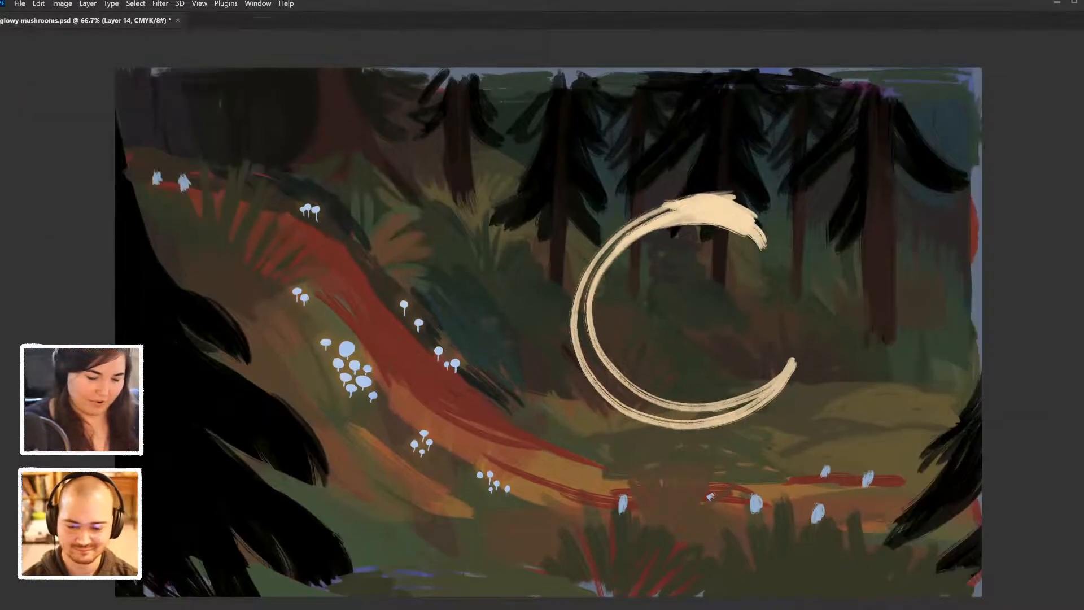
{"action": "mouse_move", "coordinate": [688, 194]}
{"action": "left_mouse_down"}
{"action": "mouse_move", "coordinate": [763, 225]}
{"action": "mouse_move", "coordinate": [768, 244]}
{"action": "left_mouse_up"}
{"action": "mouse_move", "coordinate": [674, 209]}
{"action": "left_mouse_down"}
{"action": "mouse_move", "coordinate": [607, 294]}
{"action": "mouse_move", "coordinate": [596, 339]}
{"action": "mouse_move", "coordinate": [587, 324]}
{"action": "mouse_move", "coordinate": [590, 356]}
{"action": "left_mouse_up"}
{"action": "left_click_drag", "start_coordinate": [592, 290], "coordinate": [621, 371]}
{"action": "left_click_drag", "start_coordinate": [610, 245], "coordinate": [618, 388]}
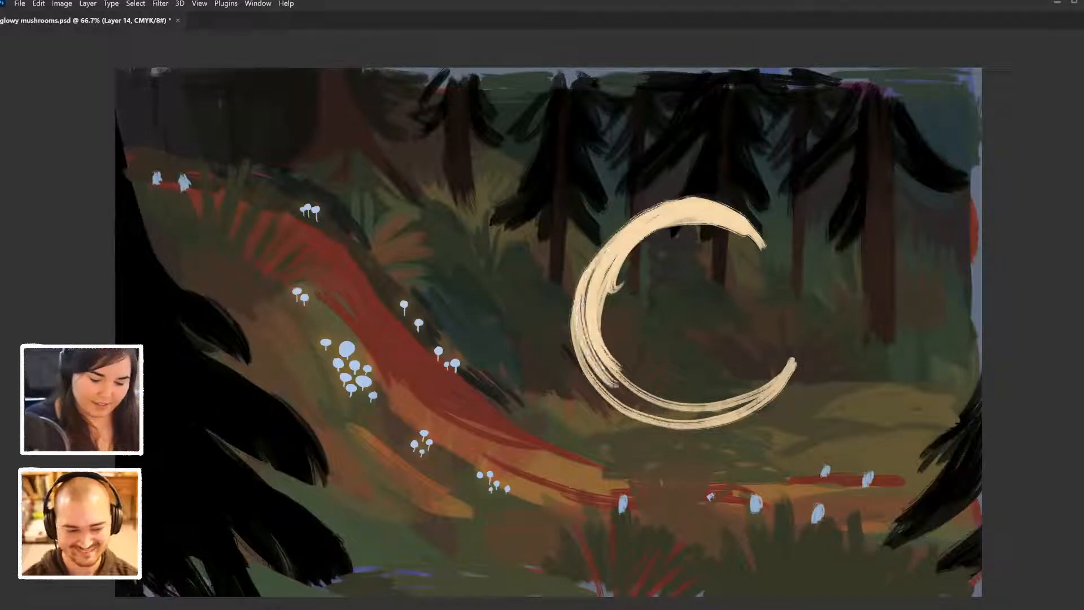
- Fill the crescent's lower curve up to its lower tip and remove the stray hook on the inner edge
{"action": "left_click_drag", "start_coordinate": [594, 271], "coordinate": [646, 405]}
{"action": "left_click_drag", "start_coordinate": [584, 291], "coordinate": [681, 420]}
{"action": "left_click_drag", "start_coordinate": [603, 364], "coordinate": [691, 415]}
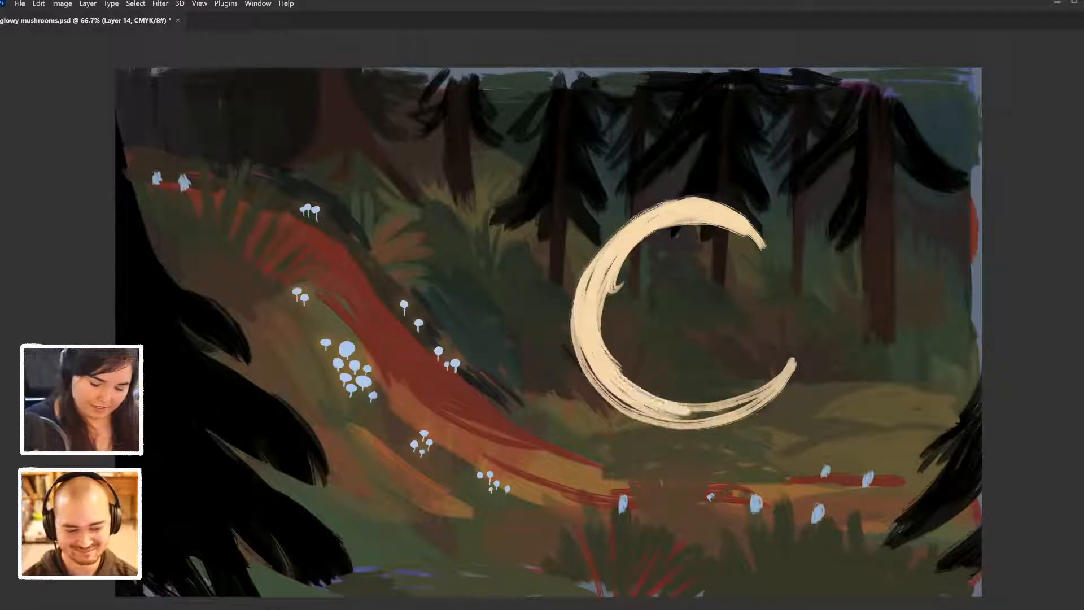
{"action": "left_click_drag", "start_coordinate": [581, 344], "coordinate": [670, 418]}
{"action": "mouse_move", "coordinate": [617, 388]}
{"action": "left_mouse_down"}
{"action": "mouse_move", "coordinate": [725, 416]}
{"action": "mouse_move", "coordinate": [748, 402]}
{"action": "left_mouse_up"}
{"action": "left_click_drag", "start_coordinate": [644, 425], "coordinate": [784, 389]}
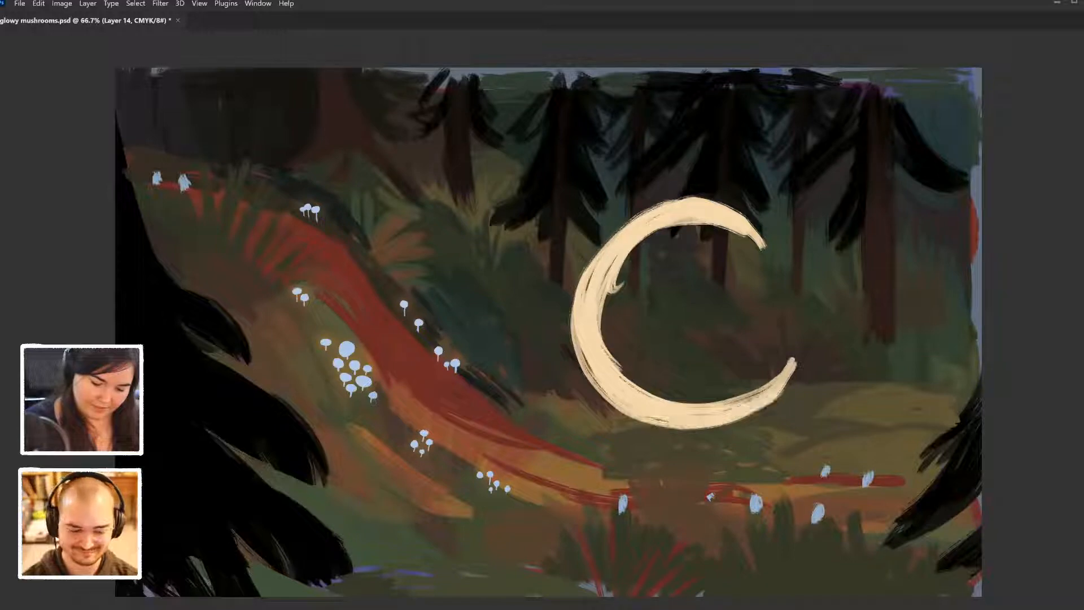
{"action": "left_click_drag", "start_coordinate": [725, 408], "coordinate": [794, 362]}
{"action": "left_click_drag", "start_coordinate": [620, 277], "coordinate": [610, 295]}
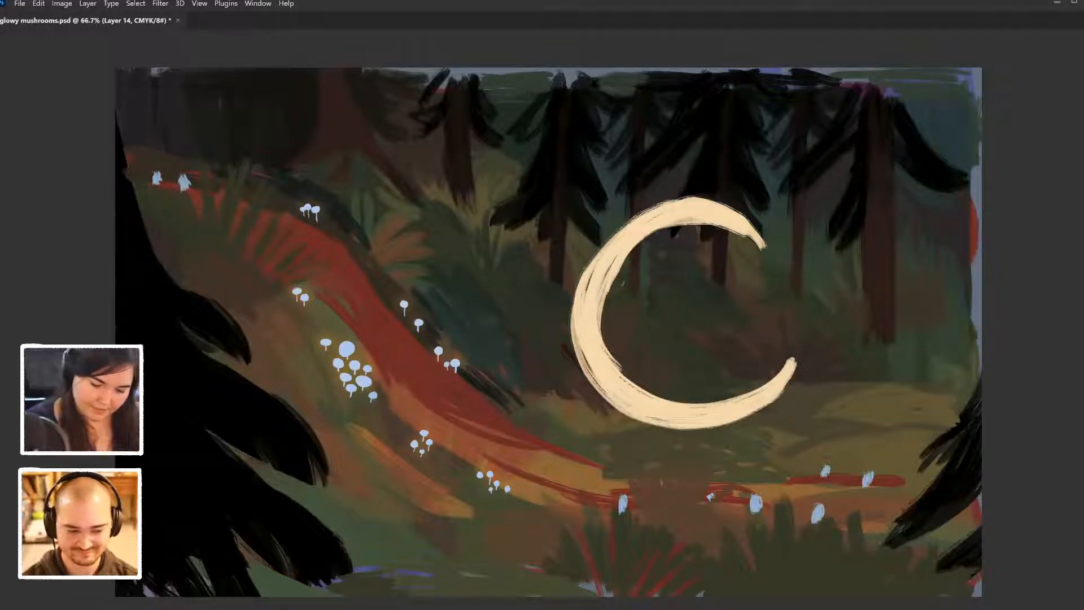
- Thicken the crescent's left side inward with cream strokes along its inner curve
{"action": "left_click_drag", "start_coordinate": [643, 240], "coordinate": [610, 379]}
{"action": "mouse_move", "coordinate": [607, 267]}
{"action": "left_mouse_down"}
{"action": "mouse_move", "coordinate": [638, 390]}
{"action": "mouse_move", "coordinate": [683, 404]}
{"action": "mouse_move", "coordinate": [632, 383]}
{"action": "mouse_move", "coordinate": [613, 317]}
{"action": "left_mouse_up"}
{"action": "mouse_move", "coordinate": [591, 272]}
{"action": "left_mouse_down"}
{"action": "mouse_move", "coordinate": [593, 378]}
{"action": "mouse_move", "coordinate": [583, 361]}
{"action": "left_mouse_up"}
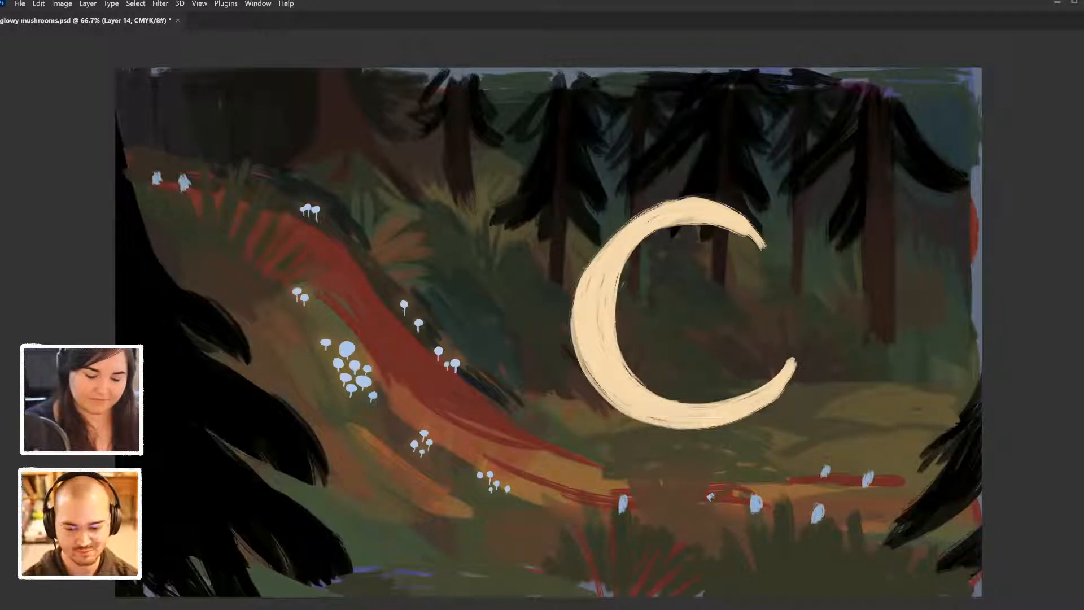
{"action": "left_click_drag", "start_coordinate": [618, 289], "coordinate": [671, 225]}
{"action": "left_click_drag", "start_coordinate": [617, 324], "coordinate": [688, 221]}
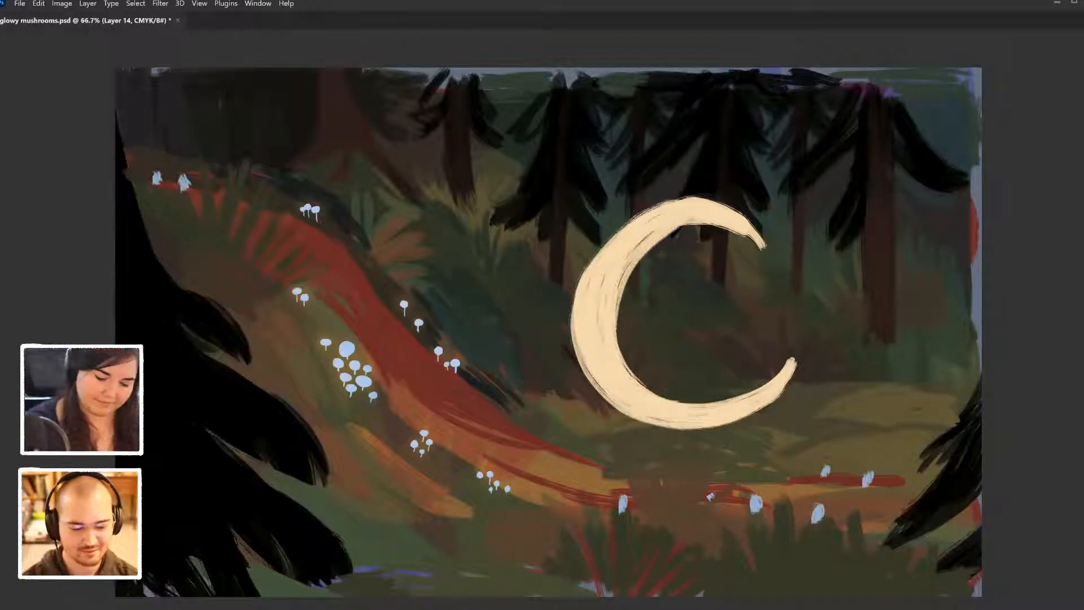
- Extend the crescent's upper horn and taper it to a sharp point
{"action": "mouse_move", "coordinate": [625, 268]}
{"action": "left_mouse_down"}
{"action": "mouse_move", "coordinate": [654, 232]}
{"action": "mouse_move", "coordinate": [697, 220]}
{"action": "mouse_move", "coordinate": [768, 239]}
{"action": "left_mouse_up"}
{"action": "left_click_drag", "start_coordinate": [706, 206], "coordinate": [785, 252]}
{"action": "left_click_drag", "start_coordinate": [743, 215], "coordinate": [778, 251]}
{"action": "left_click_drag", "start_coordinate": [682, 232], "coordinate": [784, 252]}
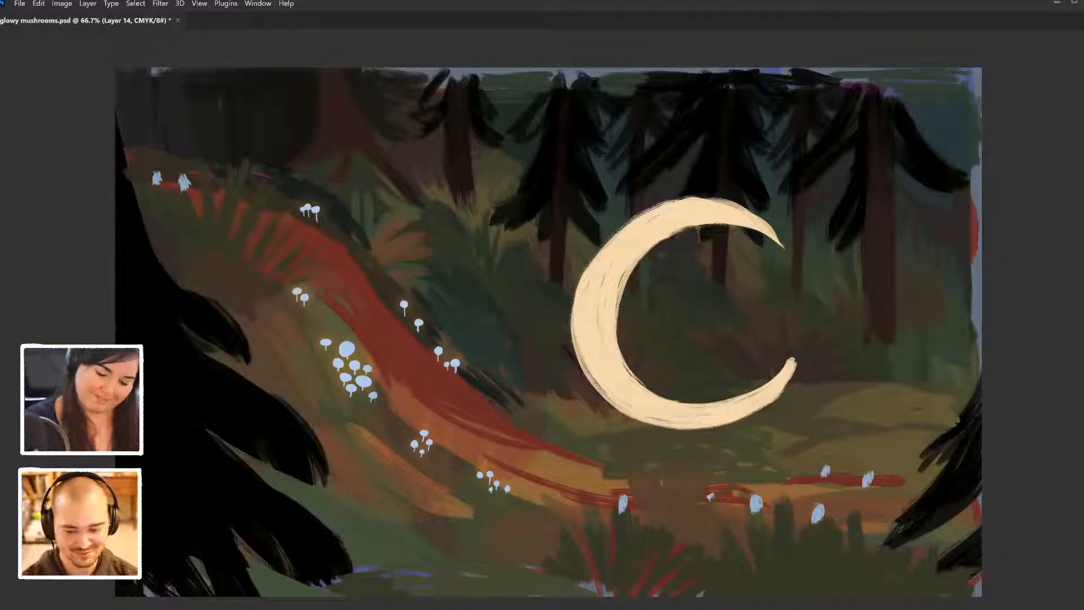
- Trim and repaint the crescent's blunt lower horn into a sharp tapered point
{"action": "mouse_move", "coordinate": [741, 395]}
{"action": "left_mouse_down"}
{"action": "mouse_move", "coordinate": [795, 361]}
{"action": "mouse_move", "coordinate": [791, 375]}
{"action": "mouse_move", "coordinate": [743, 399]}
{"action": "left_mouse_up"}
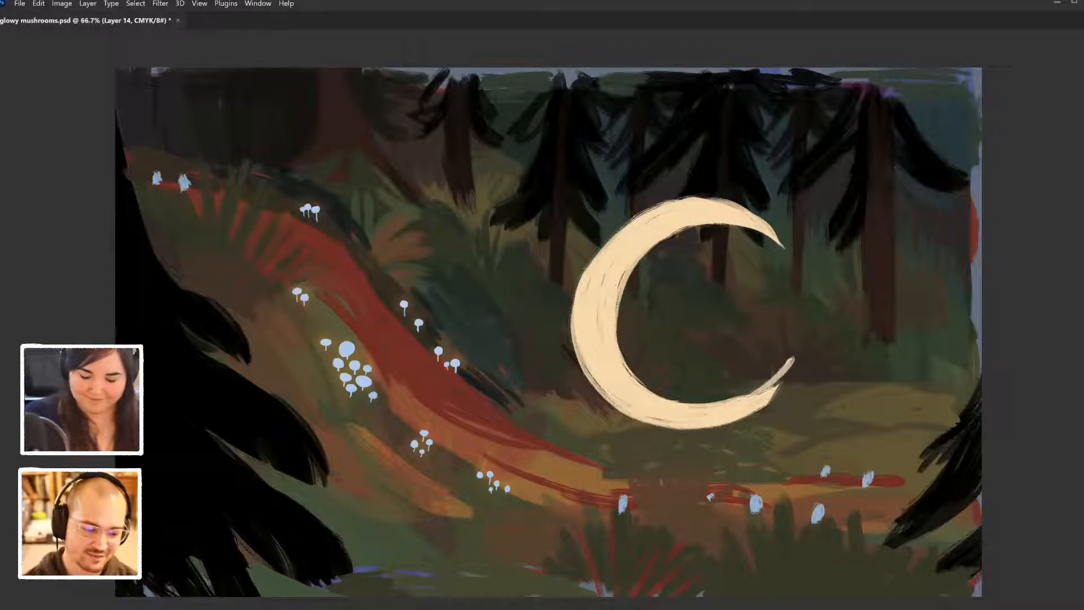
{"action": "left_click_drag", "start_coordinate": [789, 359], "coordinate": [763, 391]}
{"action": "mouse_move", "coordinate": [791, 358]}
{"action": "left_mouse_down"}
{"action": "mouse_move", "coordinate": [772, 390]}
{"action": "mouse_move", "coordinate": [748, 397]}
{"action": "mouse_move", "coordinate": [777, 373]}
{"action": "mouse_move", "coordinate": [779, 387]}
{"action": "mouse_move", "coordinate": [742, 417]}
{"action": "left_mouse_up"}
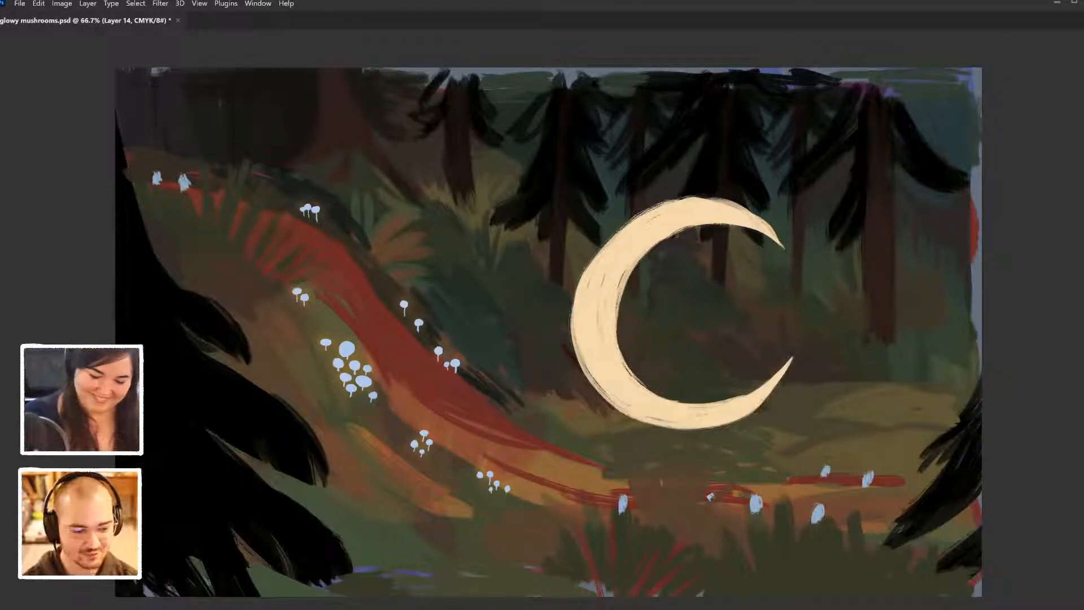
{"action": "left_click_drag", "start_coordinate": [786, 375], "coordinate": [761, 404]}
{"action": "left_click_drag", "start_coordinate": [793, 356], "coordinate": [753, 411]}
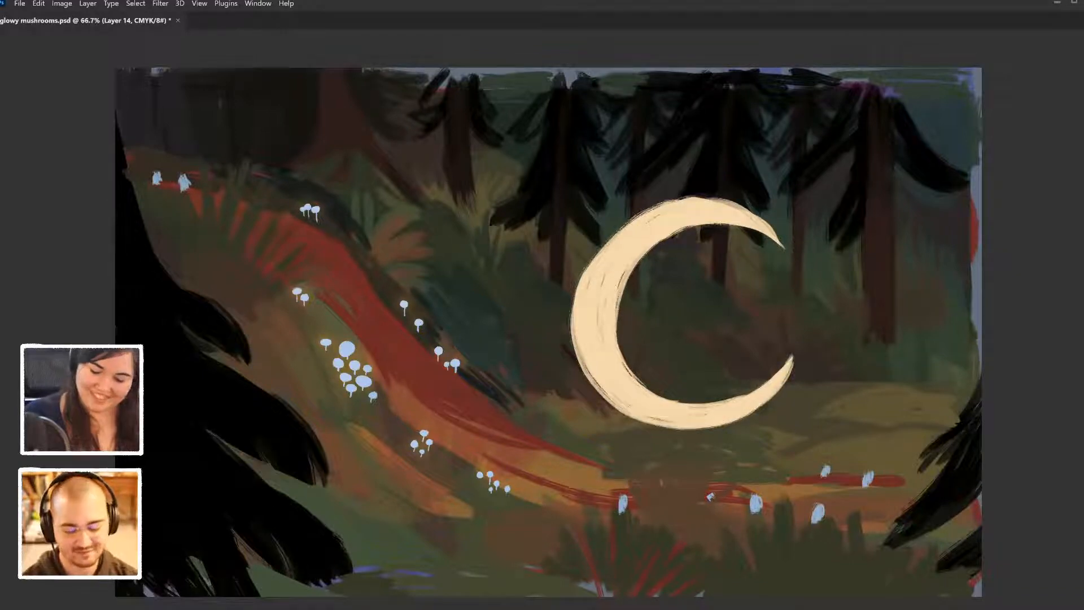
- Cover the remaining gaps in the crescent with solid cream and smooth its lower and inner edges
{"action": "mouse_move", "coordinate": [634, 264]}
{"action": "left_mouse_down"}
{"action": "mouse_move", "coordinate": [616, 303]}
{"action": "mouse_move", "coordinate": [601, 288]}
{"action": "mouse_move", "coordinate": [598, 326]}
{"action": "left_mouse_up"}
{"action": "mouse_move", "coordinate": [613, 237]}
{"action": "left_mouse_down"}
{"action": "mouse_move", "coordinate": [603, 250]}
{"action": "mouse_move", "coordinate": [654, 209]}
{"action": "left_mouse_up"}
{"action": "left_click_drag", "start_coordinate": [580, 284], "coordinate": [645, 212]}
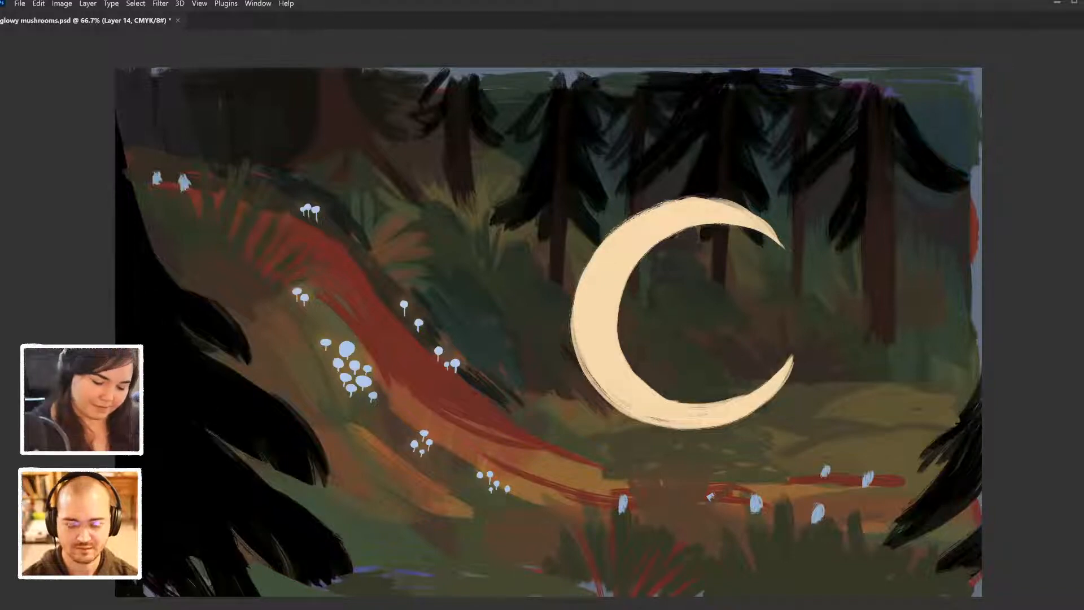
{"action": "mouse_move", "coordinate": [576, 334]}
{"action": "left_mouse_down"}
{"action": "mouse_move", "coordinate": [586, 370]}
{"action": "mouse_move", "coordinate": [638, 417]}
{"action": "mouse_move", "coordinate": [706, 403]}
{"action": "mouse_move", "coordinate": [652, 387]}
{"action": "mouse_move", "coordinate": [690, 401]}
{"action": "left_mouse_up"}
{"action": "mouse_move", "coordinate": [635, 373]}
{"action": "left_mouse_down"}
{"action": "mouse_move", "coordinate": [738, 399]}
{"action": "mouse_move", "coordinate": [723, 401]}
{"action": "mouse_move", "coordinate": [762, 385]}
{"action": "left_mouse_up"}
{"action": "left_click_drag", "start_coordinate": [726, 405], "coordinate": [793, 356]}
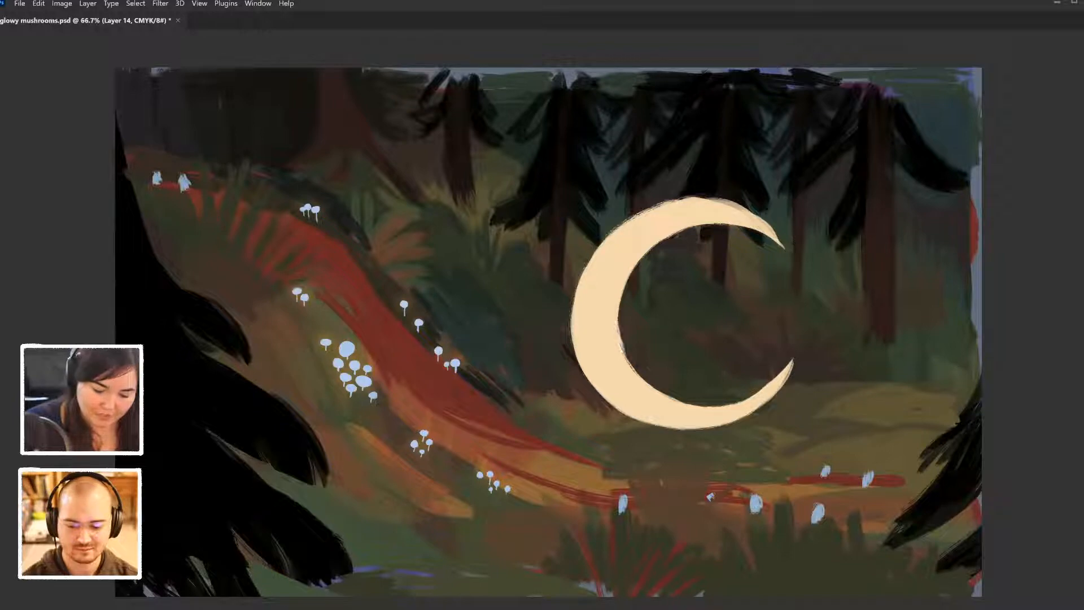
{"action": "left_click_drag", "start_coordinate": [619, 308], "coordinate": [633, 370]}
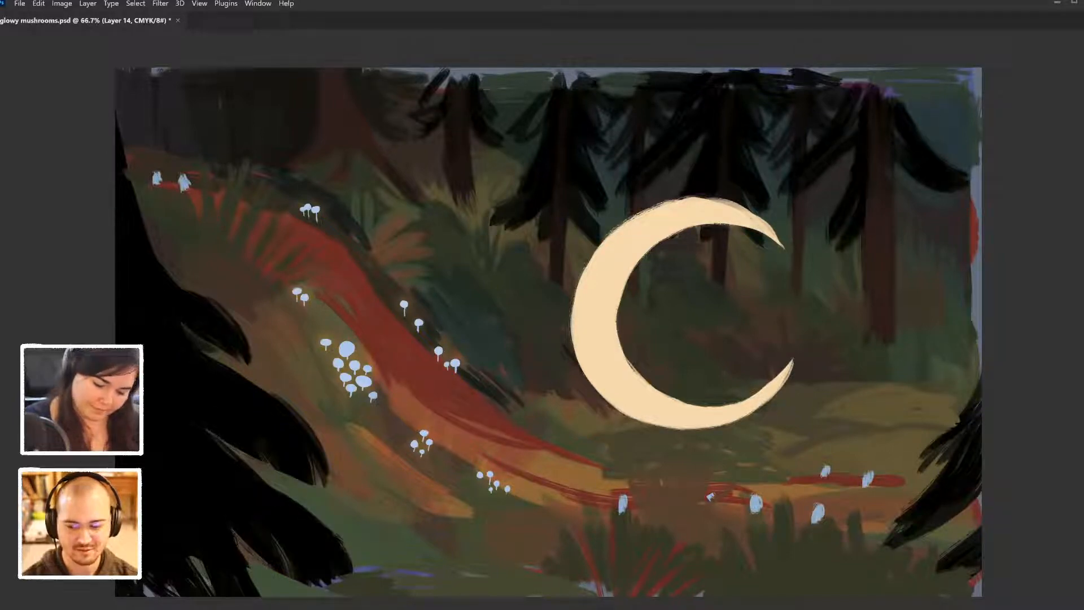
- Smooth the crescent's inner left curve and build up the outer edge and tip of its upper horn with cream strokes
{"action": "left_click_drag", "start_coordinate": [638, 373], "coordinate": [619, 305]}
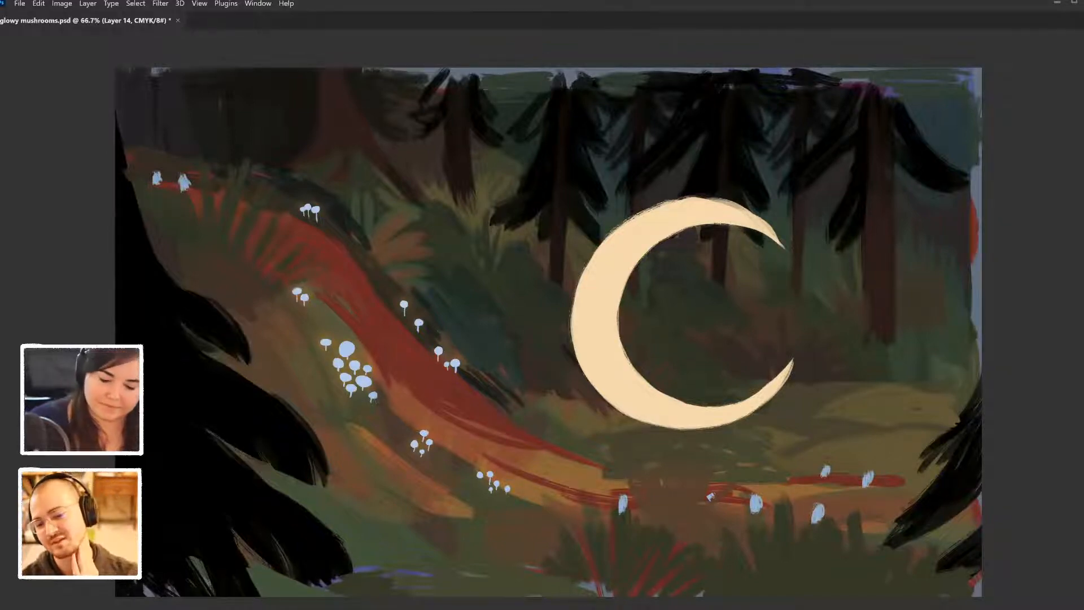
{"action": "mouse_move", "coordinate": [687, 198]}
{"action": "left_mouse_down"}
{"action": "mouse_move", "coordinate": [731, 205]}
{"action": "mouse_move", "coordinate": [720, 198]}
{"action": "left_mouse_up"}
{"action": "mouse_move", "coordinate": [651, 207]}
{"action": "left_mouse_down"}
{"action": "mouse_move", "coordinate": [696, 196]}
{"action": "mouse_move", "coordinate": [755, 214]}
{"action": "mouse_move", "coordinate": [784, 244]}
{"action": "left_mouse_up"}
{"action": "left_click_drag", "start_coordinate": [731, 202], "coordinate": [788, 256]}
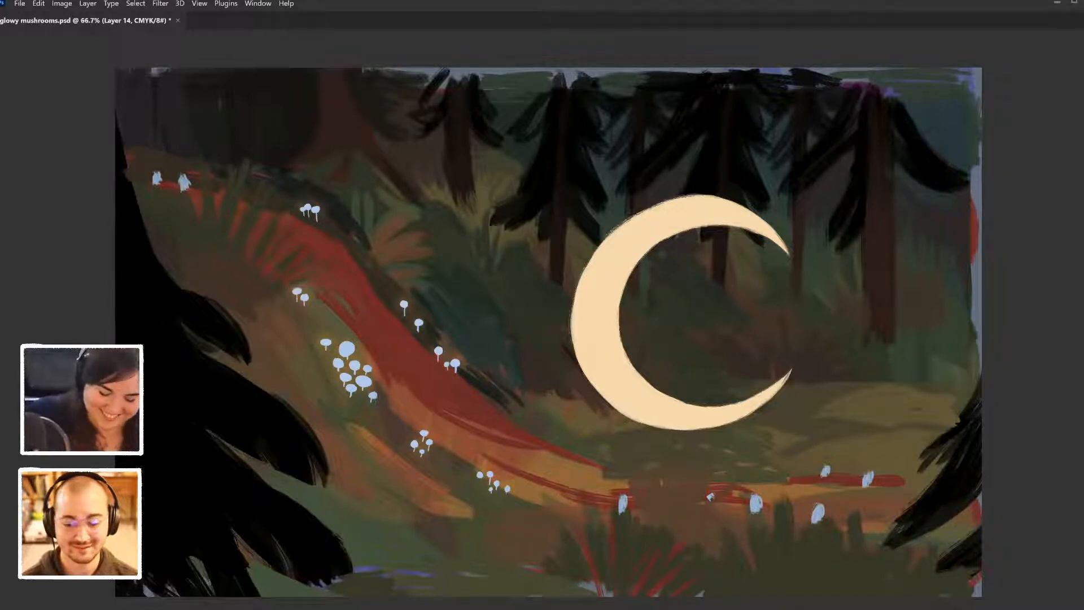
- Reshape the crescent's lower horn along its inner and outer edges and extend it to a fine upward point
{"action": "mouse_move", "coordinate": [687, 404]}
{"action": "left_mouse_down"}
{"action": "mouse_move", "coordinate": [738, 403]}
{"action": "mouse_move", "coordinate": [783, 380]}
{"action": "left_mouse_up"}
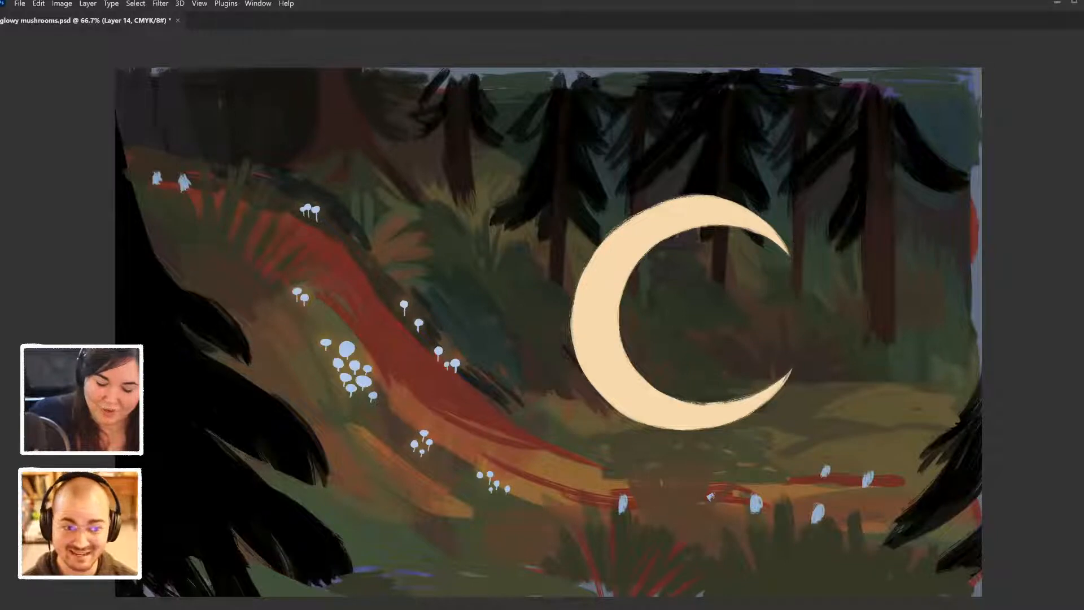
{"action": "left_click_drag", "start_coordinate": [716, 403], "coordinate": [767, 390]}
{"action": "mouse_move", "coordinate": [689, 402]}
{"action": "left_mouse_down"}
{"action": "mouse_move", "coordinate": [736, 399]}
{"action": "mouse_move", "coordinate": [797, 359]}
{"action": "left_mouse_up"}
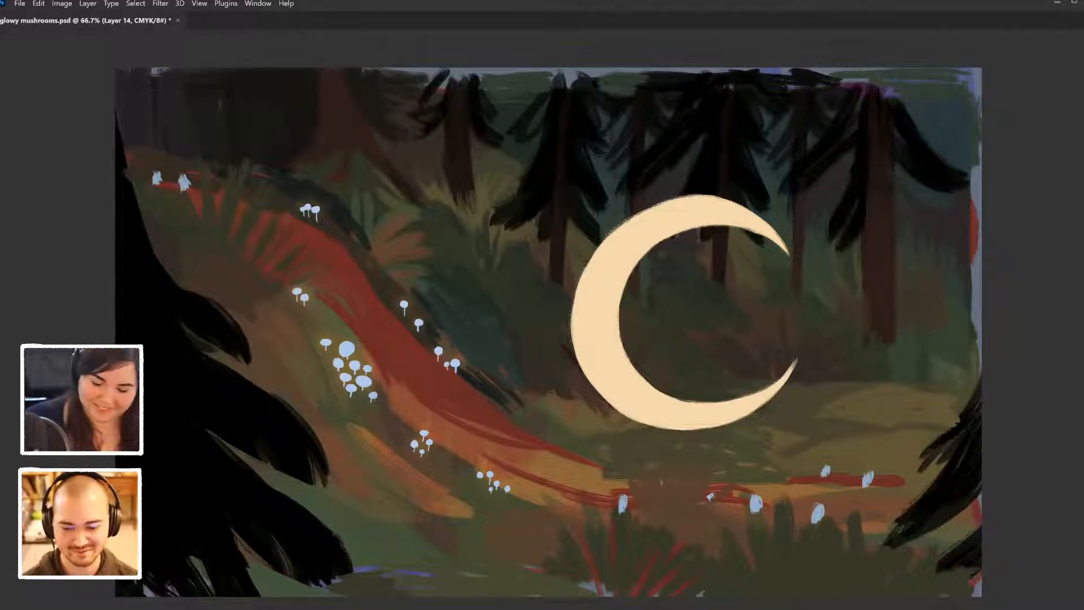
{"action": "left_click_drag", "start_coordinate": [776, 393], "coordinate": [797, 358]}
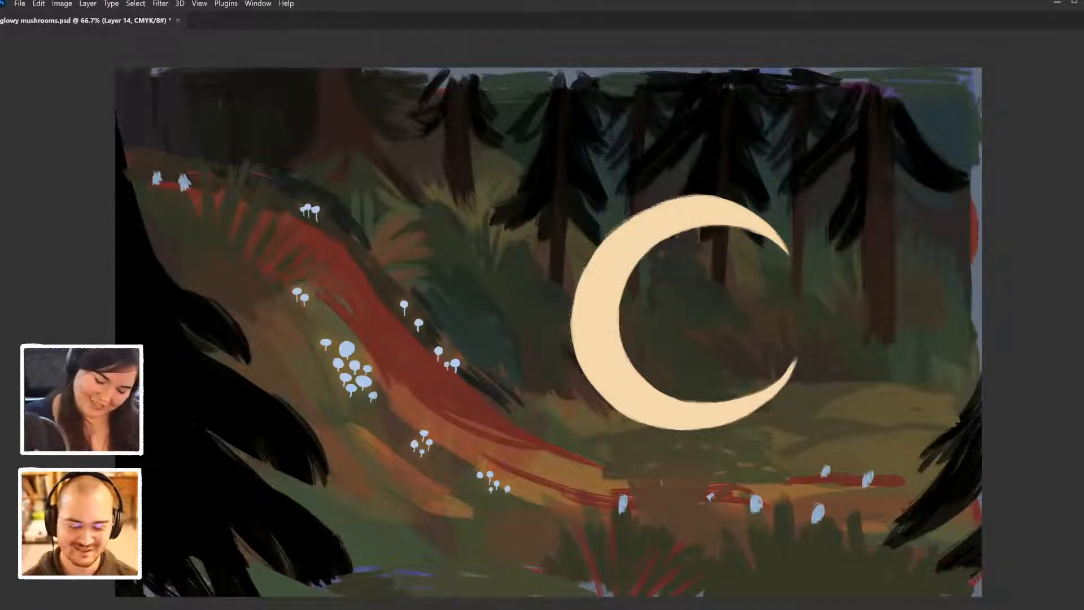
{"action": "key", "text": "ctrl+z"}
{"action": "left_click_drag", "start_coordinate": [779, 391], "coordinate": [795, 367]}
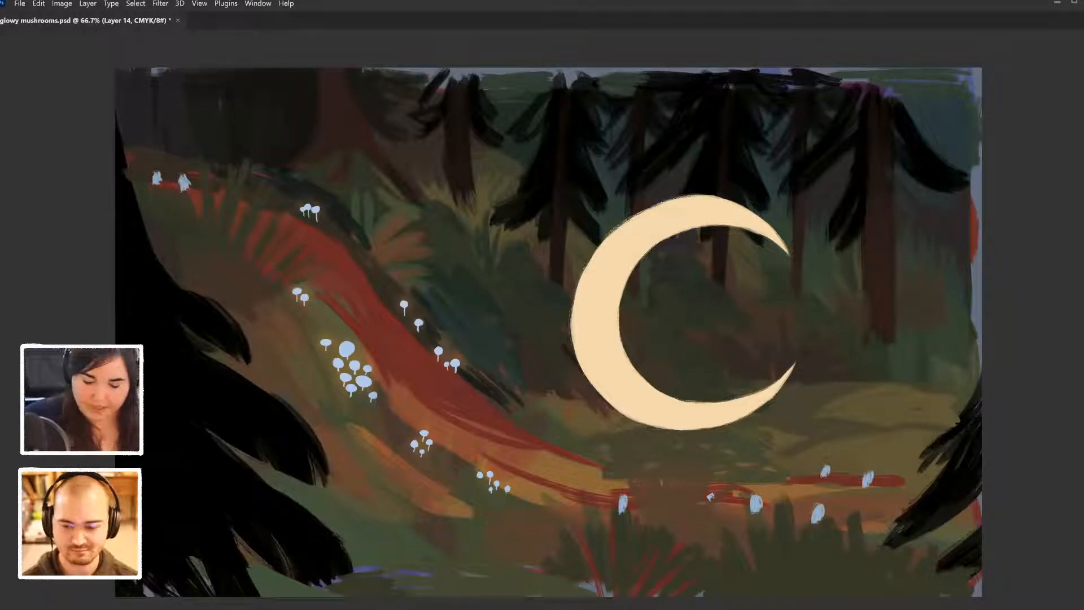
{"action": "left_click_drag", "start_coordinate": [753, 413], "coordinate": [775, 396]}
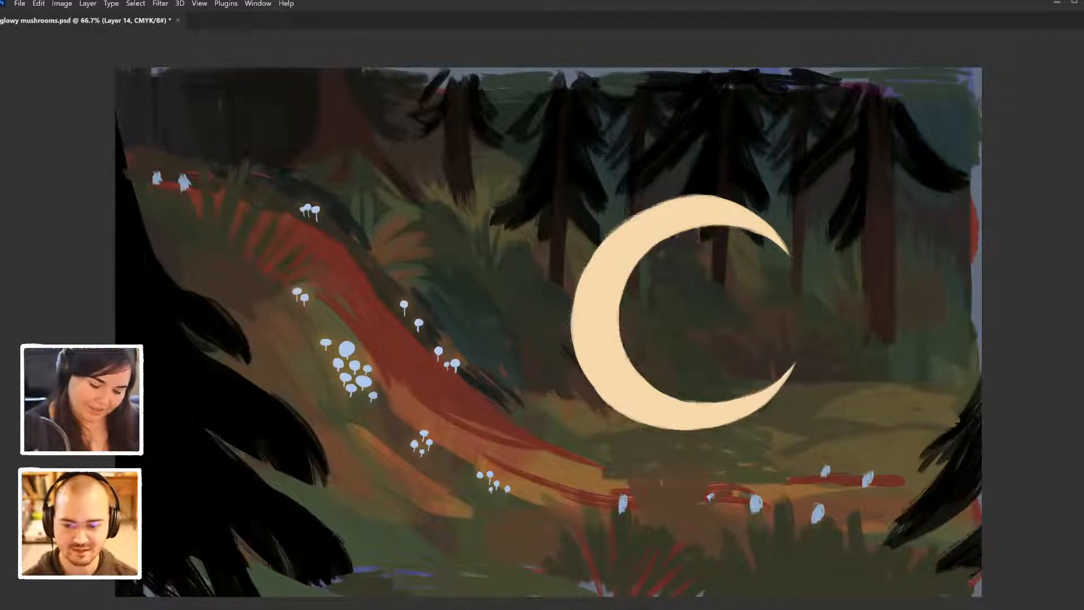
- Refine the crescent's left and upper outer edges, slimming the top curve and shortening the upper horn's tip
{"action": "mouse_move", "coordinate": [581, 274]}
{"action": "left_mouse_down"}
{"action": "mouse_move", "coordinate": [572, 310]}
{"action": "mouse_move", "coordinate": [573, 299]}
{"action": "left_mouse_up"}
{"action": "left_click_drag", "start_coordinate": [594, 246], "coordinate": [572, 314]}
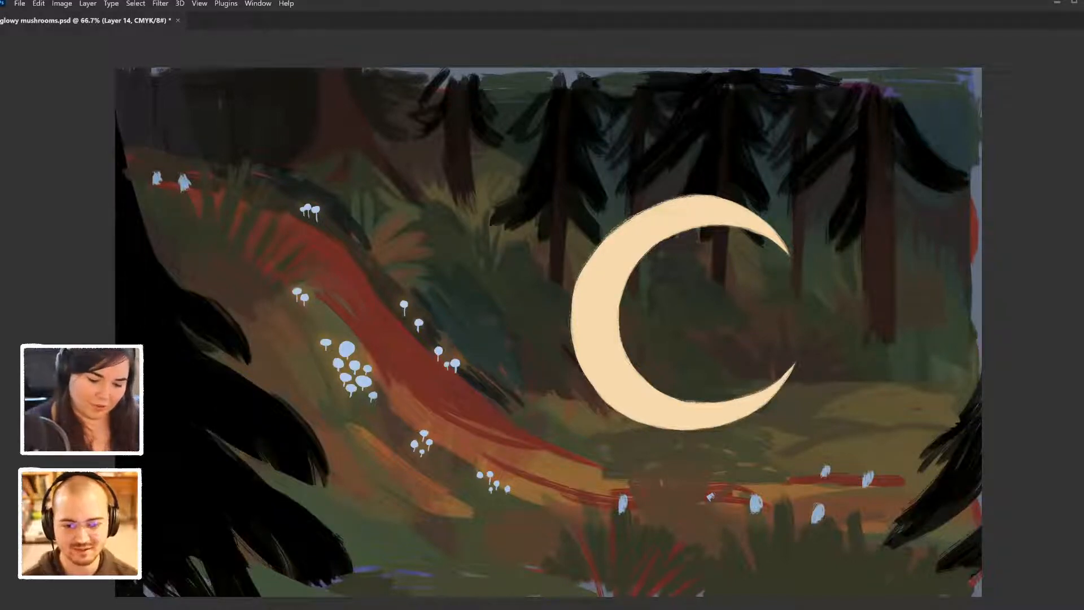
{"action": "key", "text": "ctrl+z"}
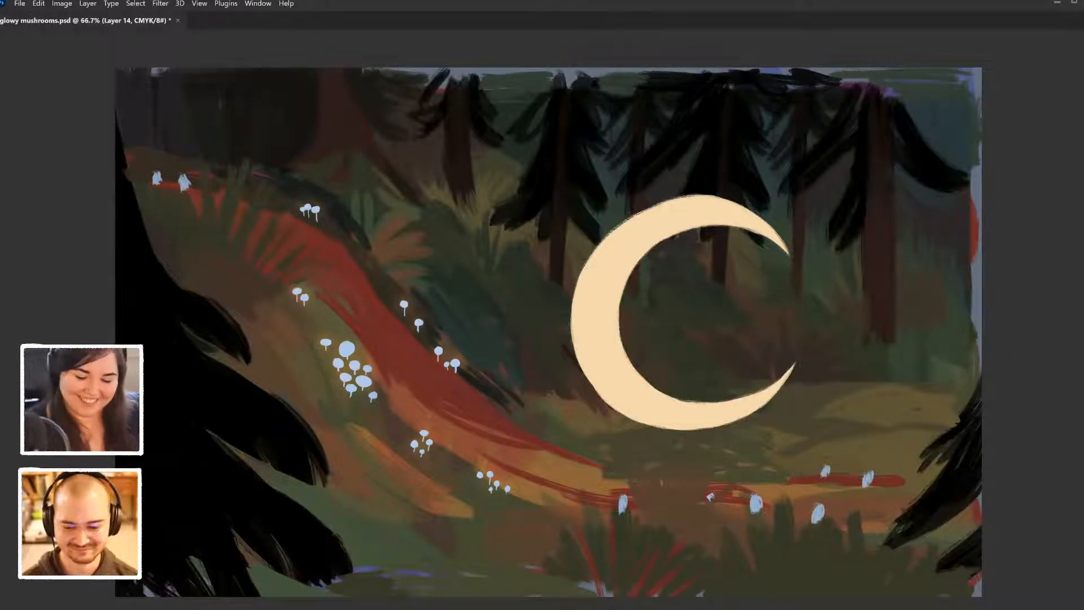
{"action": "mouse_move", "coordinate": [673, 198]}
{"action": "left_mouse_down"}
{"action": "mouse_move", "coordinate": [729, 201]}
{"action": "mouse_move", "coordinate": [788, 246]}
{"action": "left_mouse_up"}
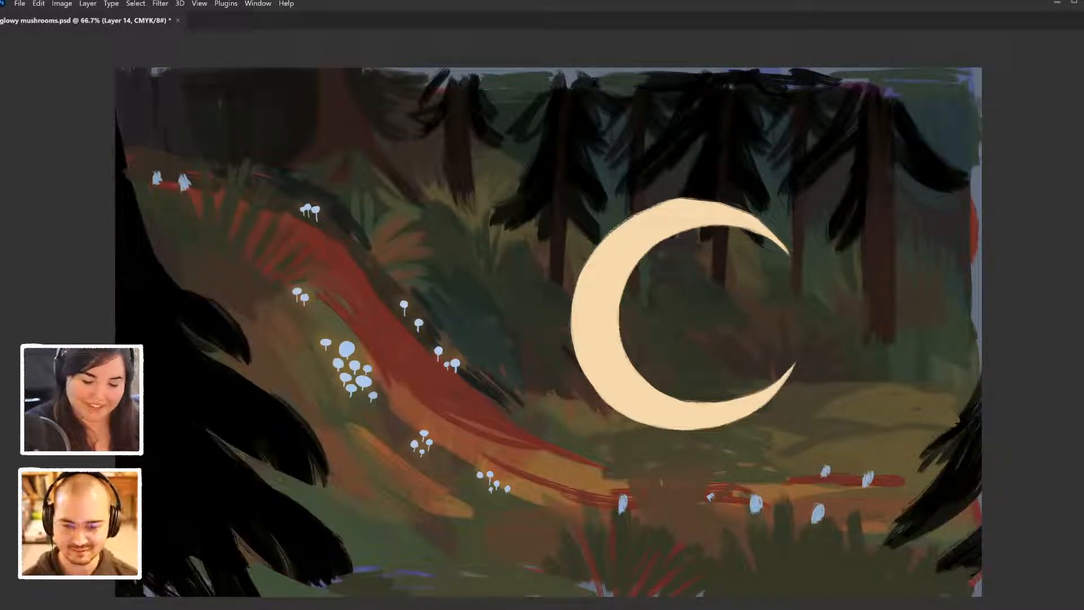
{"action": "left_click_drag", "start_coordinate": [658, 204], "coordinate": [683, 197]}
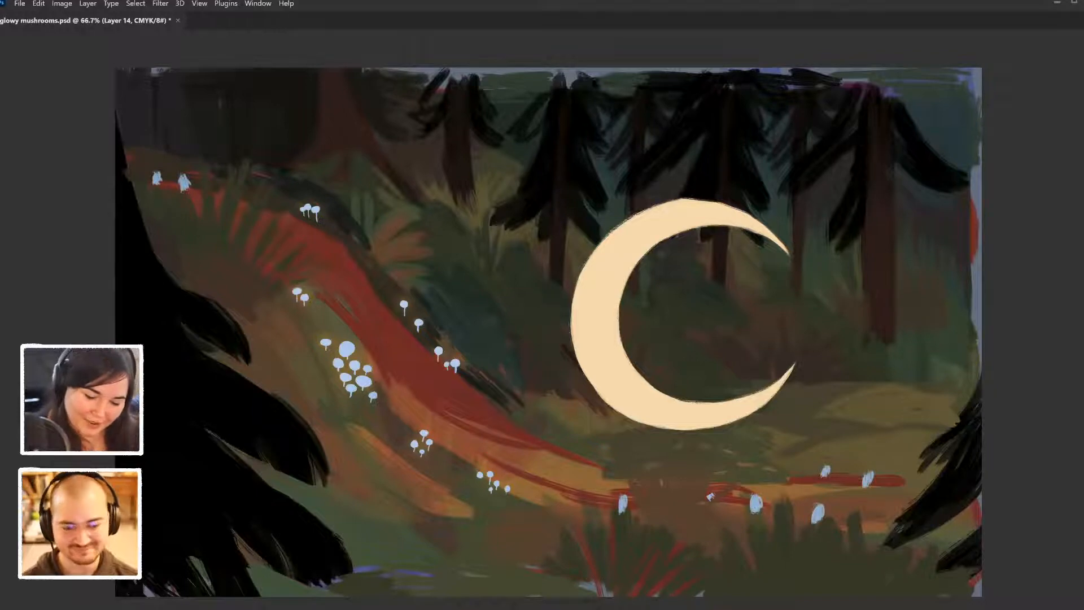
{"action": "mouse_move", "coordinate": [670, 203]}
{"action": "left_mouse_down"}
{"action": "mouse_move", "coordinate": [705, 199]}
{"action": "mouse_move", "coordinate": [758, 220]}
{"action": "left_mouse_up"}
{"action": "left_click_drag", "start_coordinate": [654, 207], "coordinate": [737, 206]}
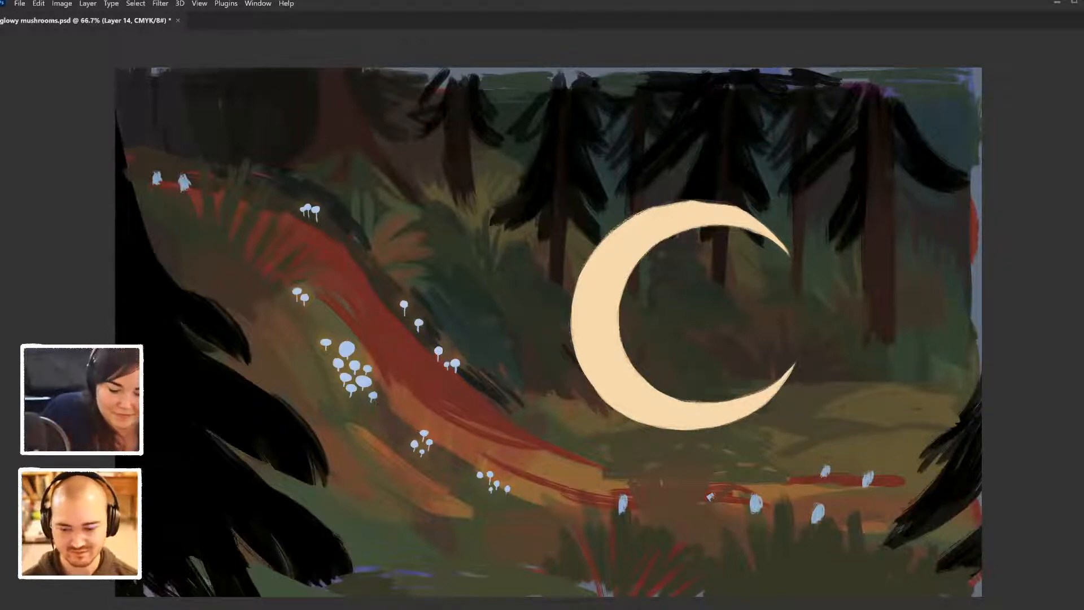
{"action": "left_click_drag", "start_coordinate": [655, 206], "coordinate": [744, 208]}
{"action": "mouse_move", "coordinate": [728, 203]}
{"action": "left_mouse_down"}
{"action": "mouse_move", "coordinate": [750, 211]}
{"action": "mouse_move", "coordinate": [765, 237]}
{"action": "left_mouse_up"}
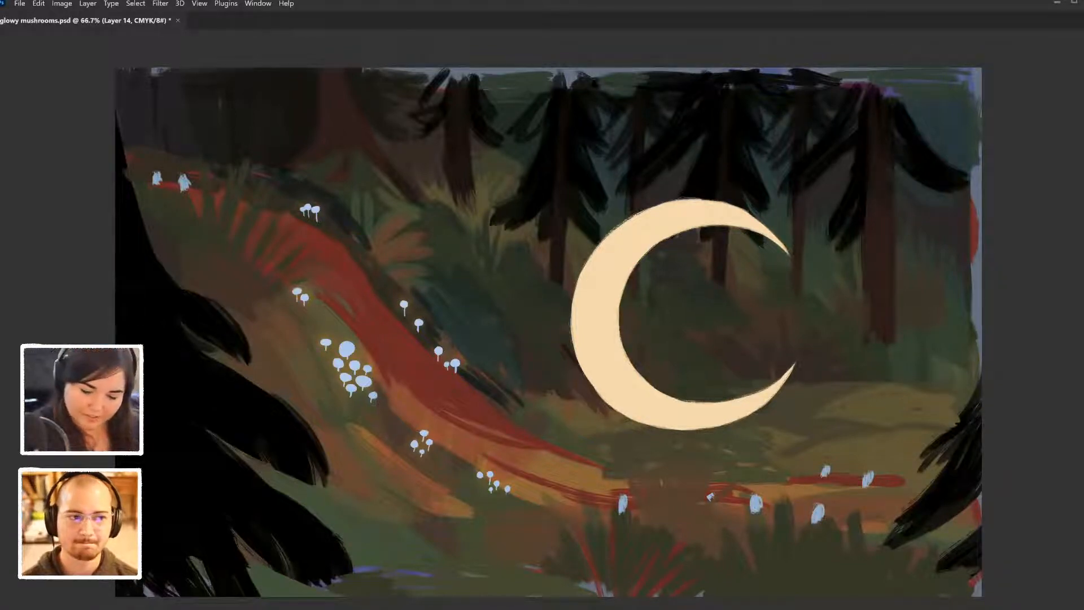
{"action": "left_click_drag", "start_coordinate": [781, 245], "coordinate": [788, 251]}
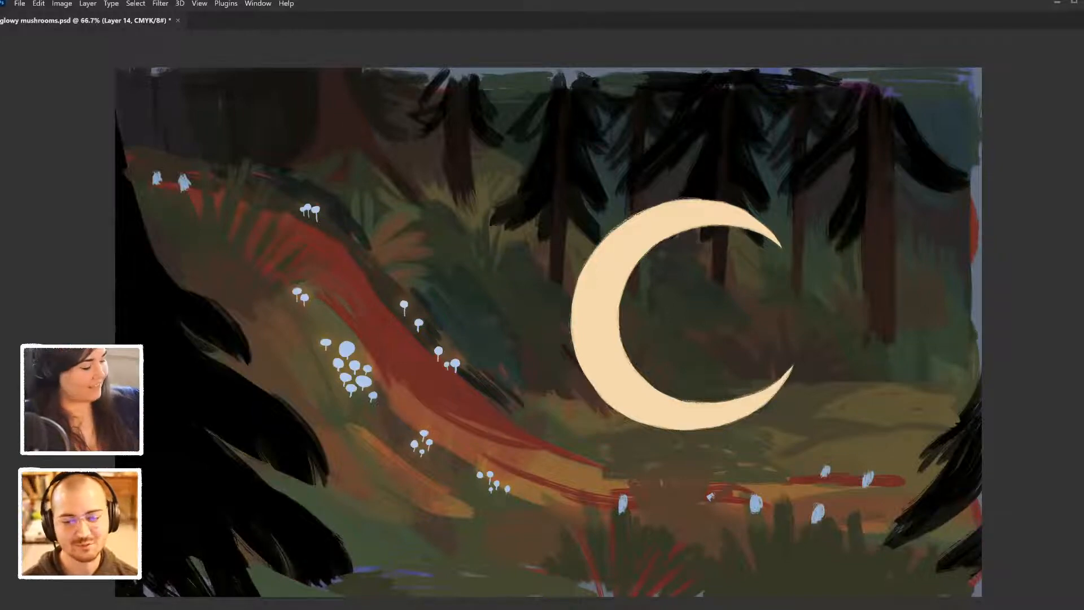
- Make a circular selection with the Elliptical Marquee and align it with the crescent's outer edge
{"action": "key", "text": "ctrl+minus"}
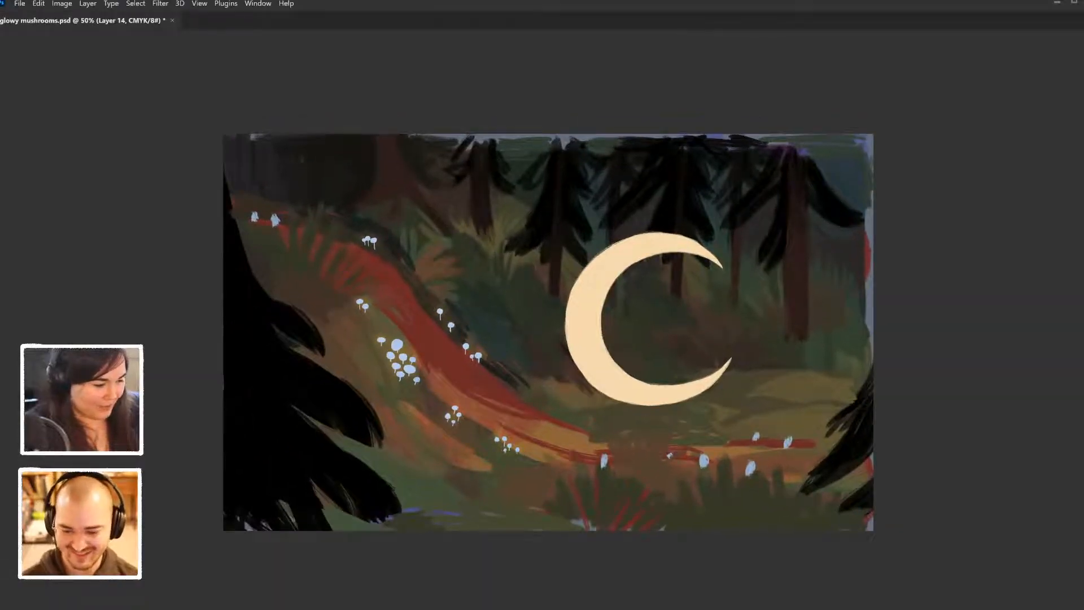
{"action": "key", "text": "Tab"}
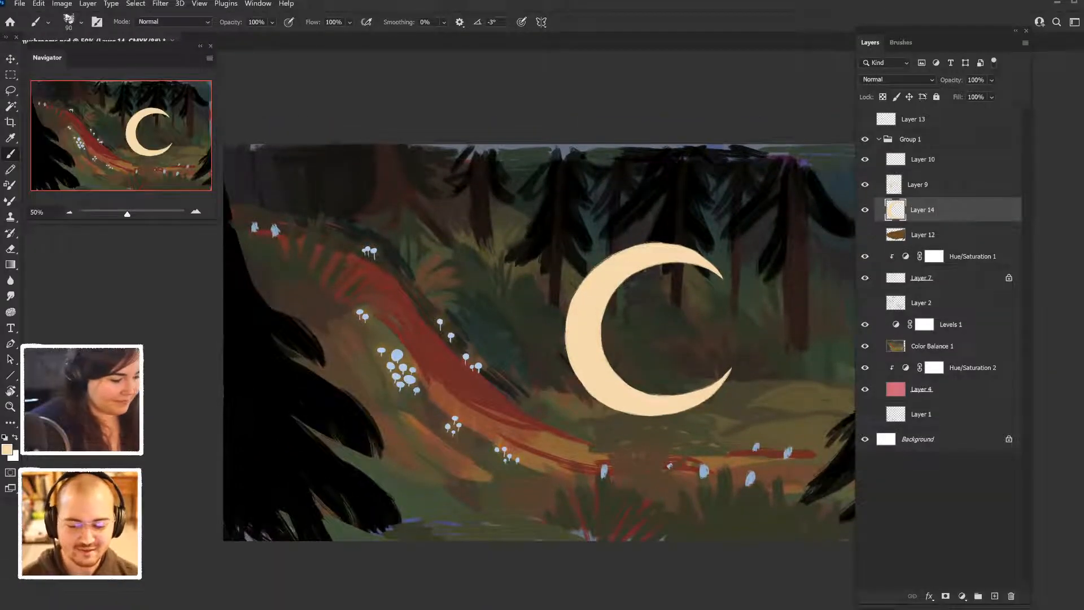
{"action": "key", "text": "m"}
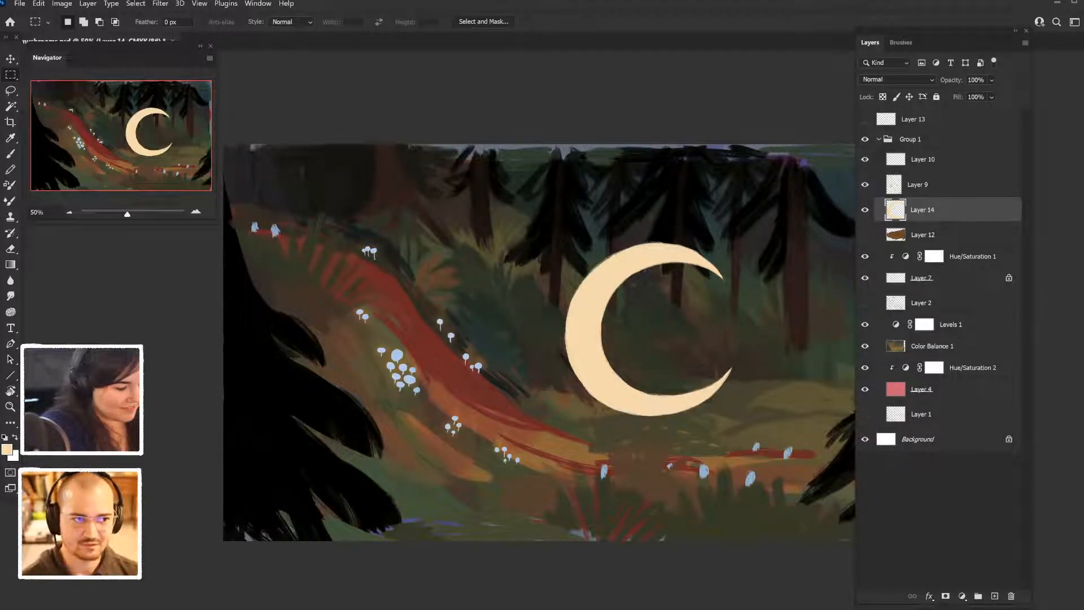
{"action": "right_click", "coordinate": [11, 74]}
{"action": "left_click", "coordinate": [62, 86]}
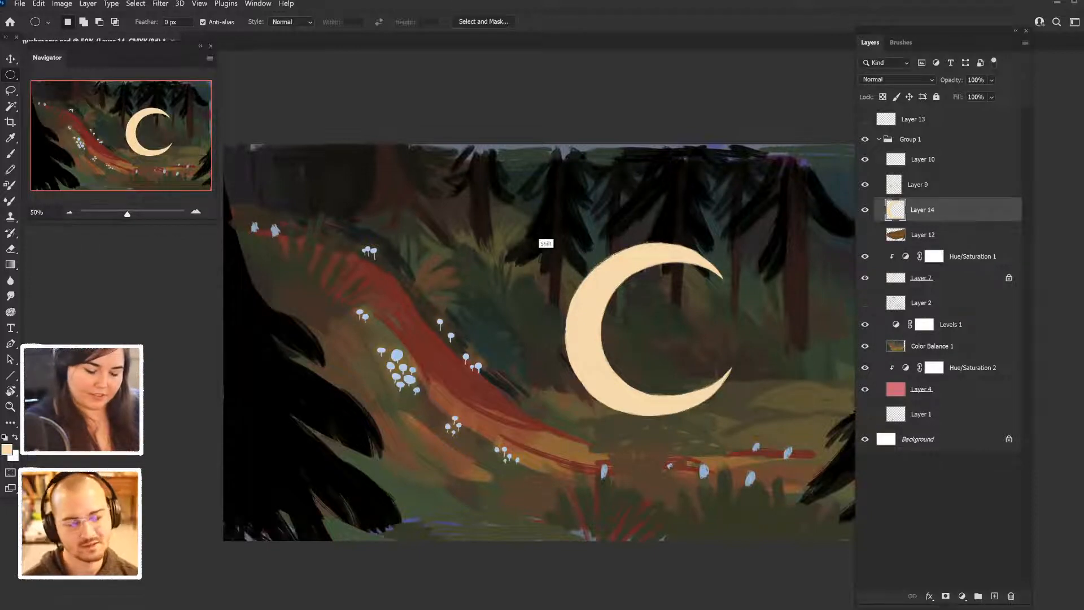
{"action": "left_click_drag", "start_coordinate": [546, 223], "coordinate": [733, 435]}
{"action": "left_click_drag", "start_coordinate": [686, 349], "coordinate": [699, 364]}
{"action": "left_click_drag", "start_coordinate": [706, 328], "coordinate": [709, 331]}
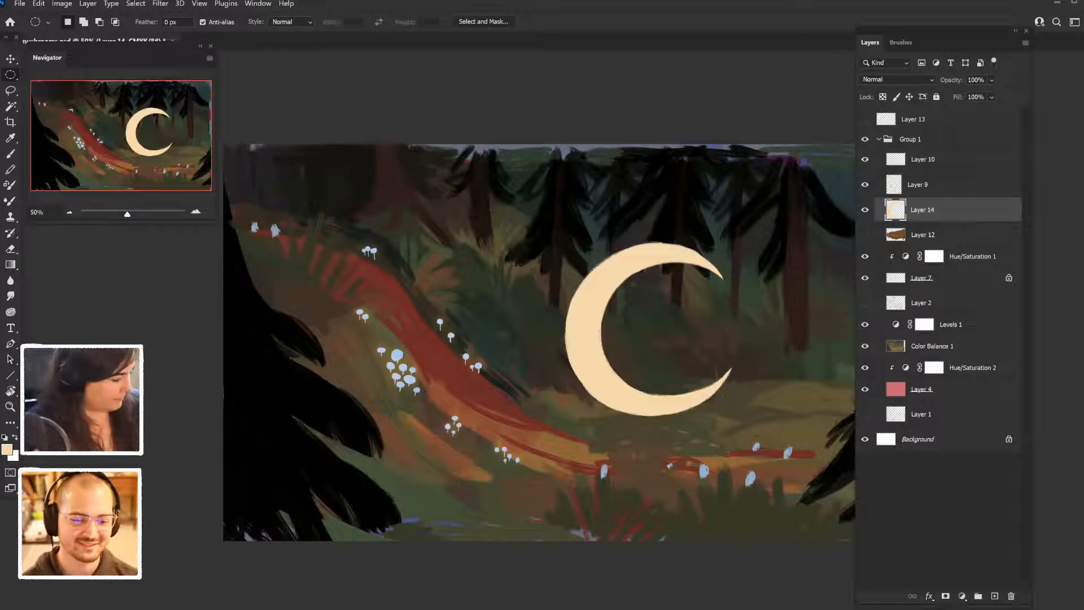
{"action": "left_click_drag", "start_coordinate": [733, 396], "coordinate": [749, 416]}
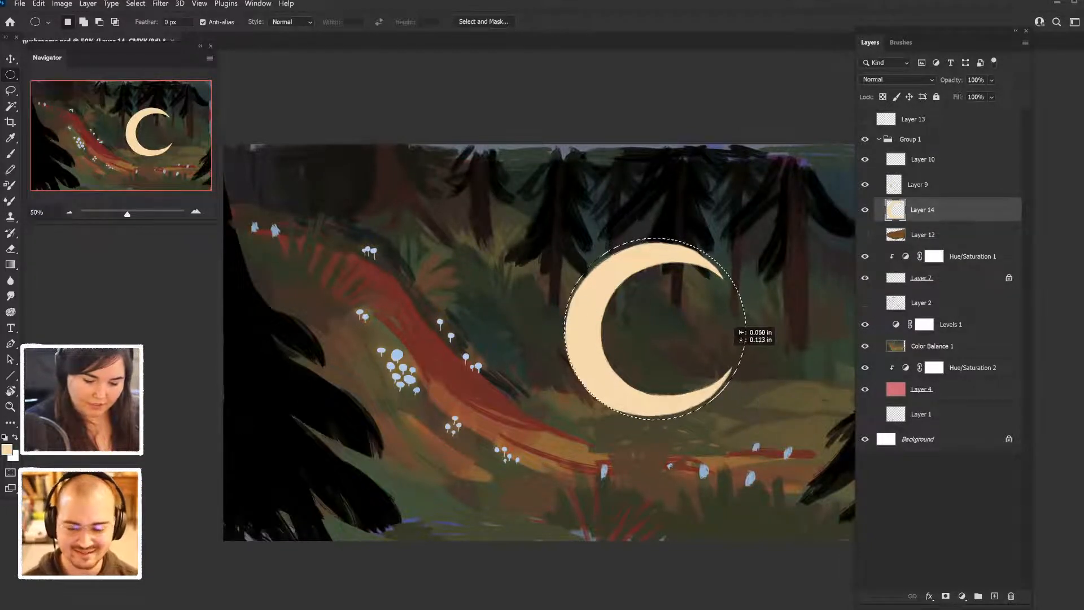
{"action": "left_click_drag", "start_coordinate": [735, 329], "coordinate": [735, 334]}
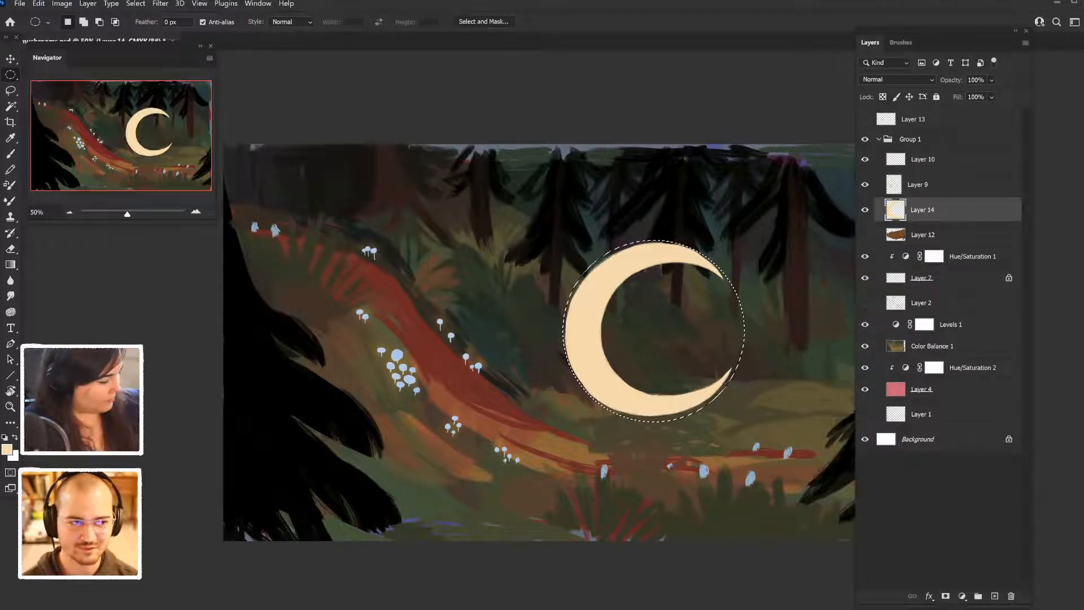
- Paint the crescent's outer edge in cream up to the circular selection, then clear the selection
{"action": "key", "text": "b"}
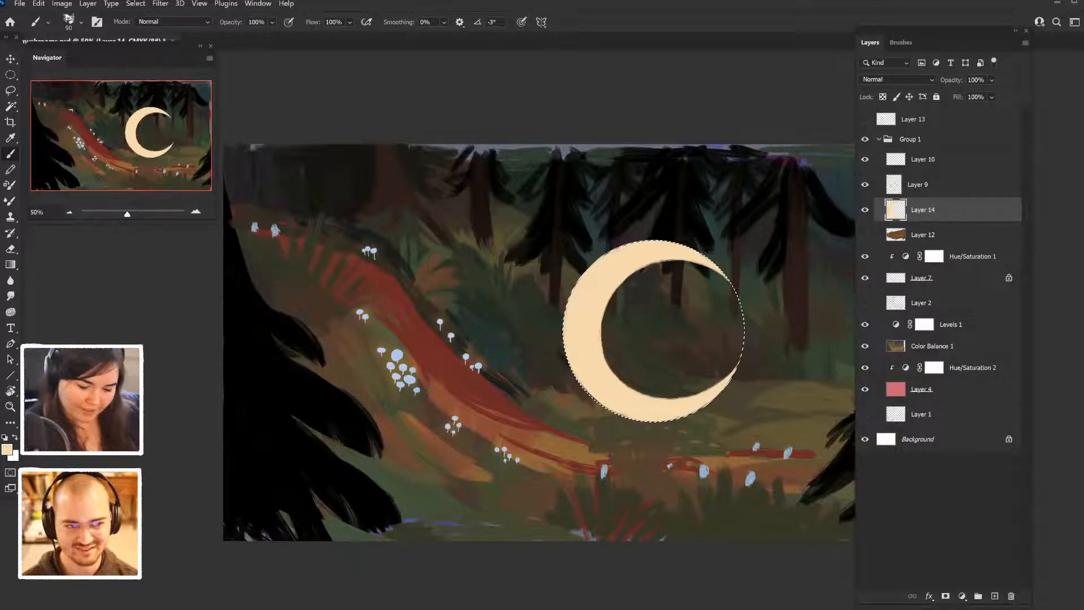
{"action": "key", "text": "ctrl+d"}
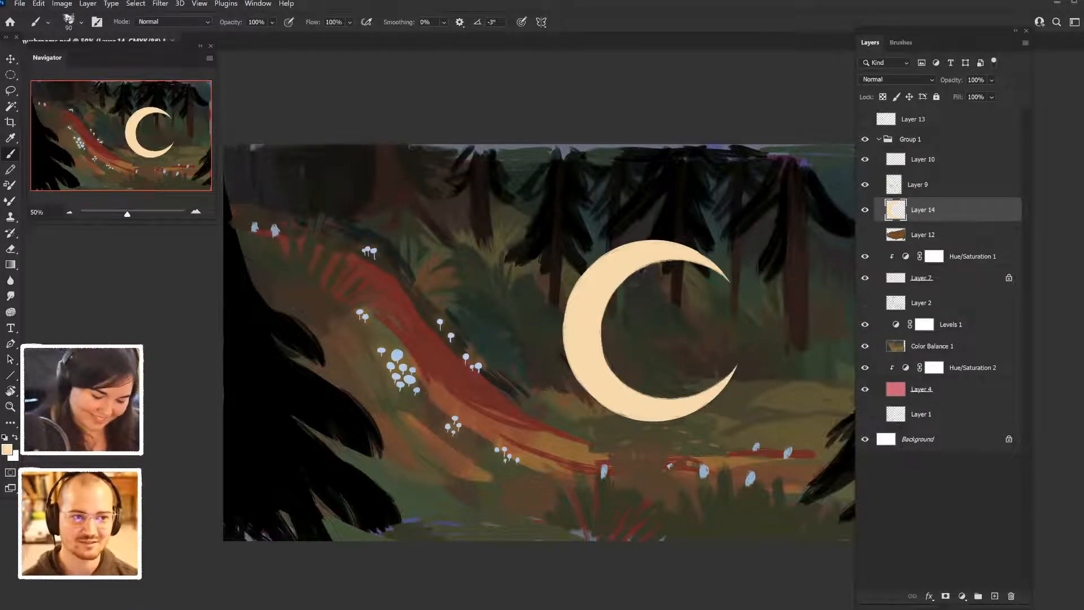
- Rework the crescent's lower-left and upper-left outer edges with brush strokes for a rougher, hand-painted contour
{"action": "left_click_drag", "start_coordinate": [587, 392], "coordinate": [654, 422]}
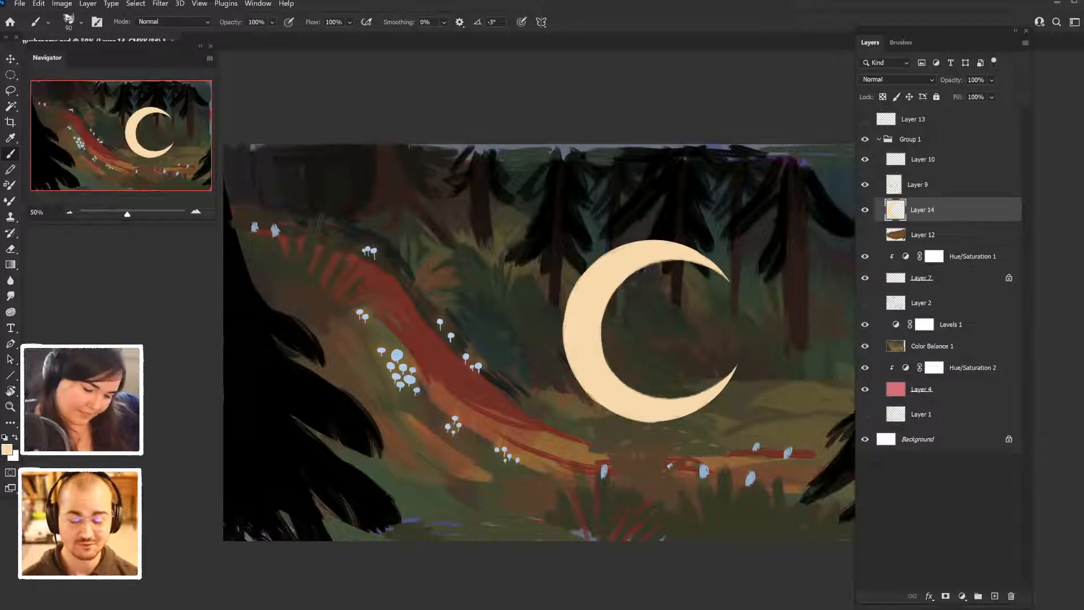
{"action": "mouse_move", "coordinate": [592, 399]}
{"action": "left_mouse_down"}
{"action": "mouse_move", "coordinate": [655, 422]}
{"action": "mouse_move", "coordinate": [646, 419]}
{"action": "left_mouse_up"}
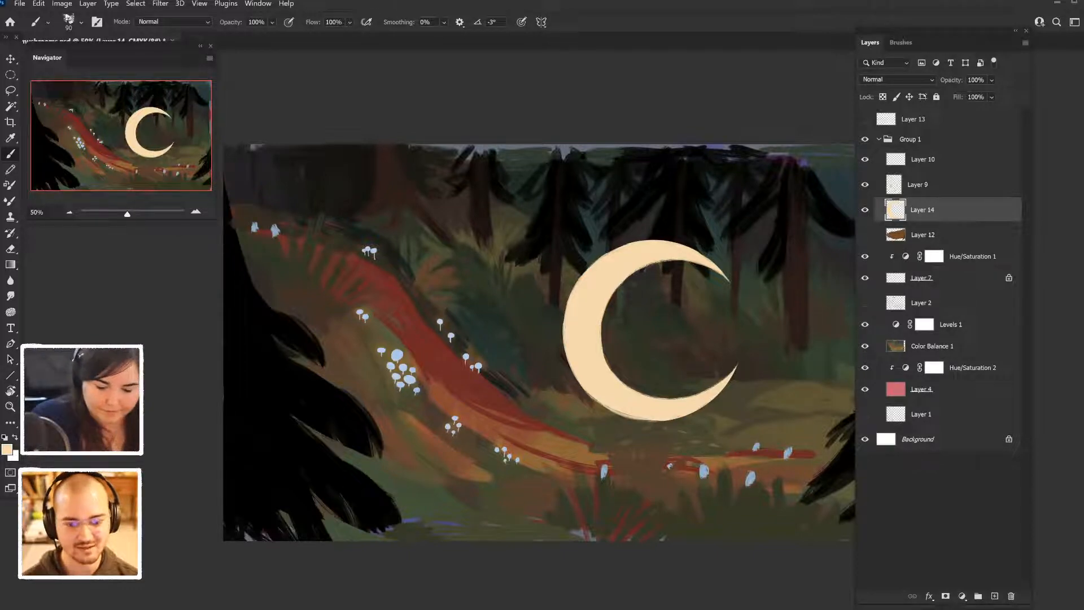
{"action": "left_click_drag", "start_coordinate": [570, 299], "coordinate": [600, 257]}
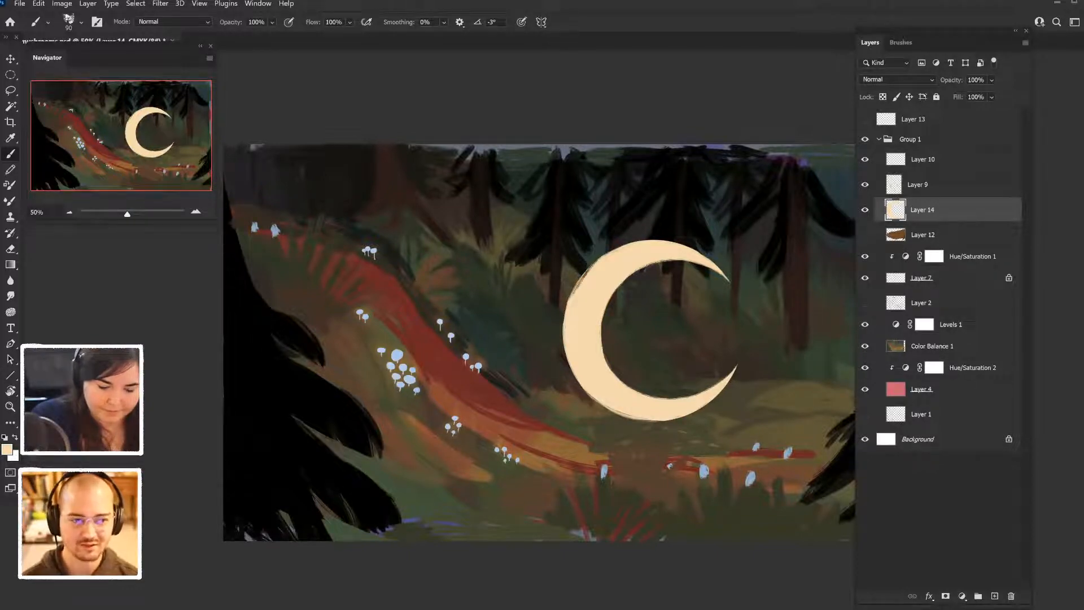
{"action": "mouse_move", "coordinate": [565, 323]}
{"action": "left_mouse_down"}
{"action": "mouse_move", "coordinate": [585, 273]}
{"action": "mouse_move", "coordinate": [619, 247]}
{"action": "left_mouse_up"}
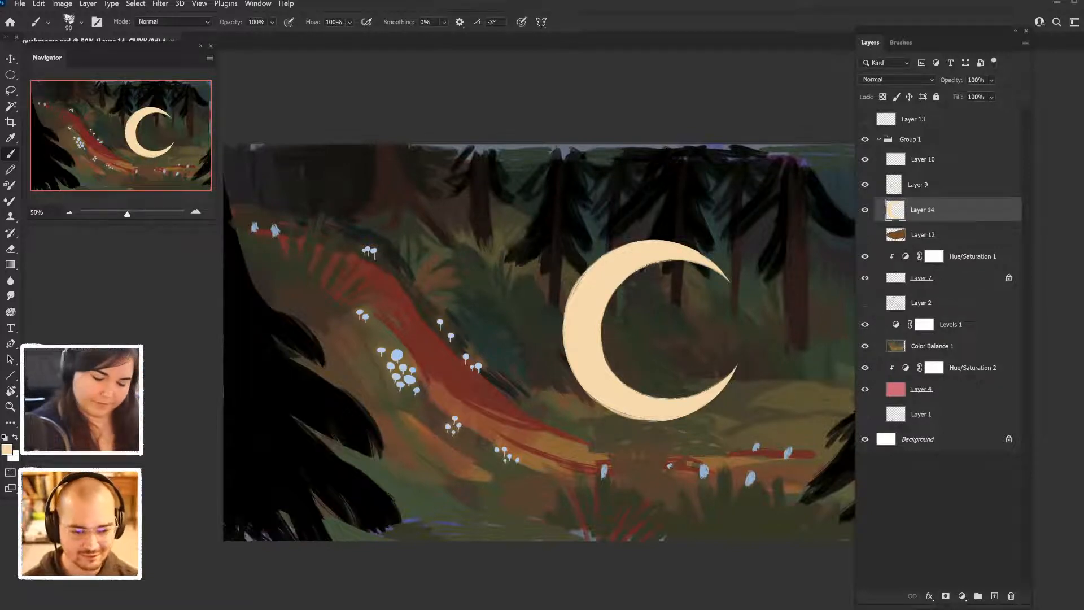
- Undo the trial strokes on the crescent's upper horn and touch up the outer edge of its lower horn
{"action": "left_click_drag", "start_coordinate": [715, 264], "coordinate": [729, 280]}
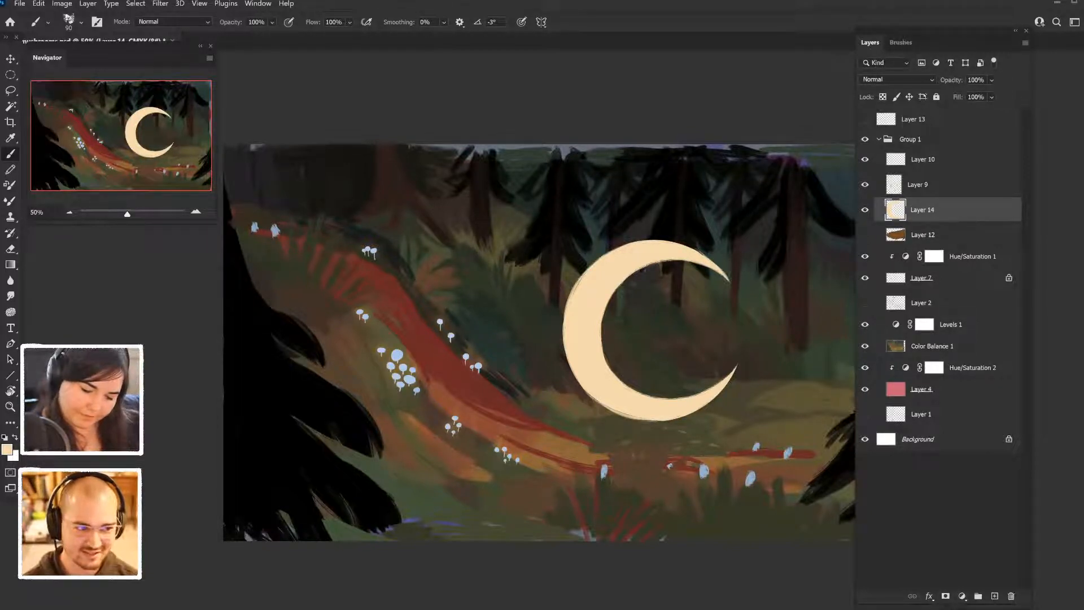
{"action": "left_click_drag", "start_coordinate": [663, 241], "coordinate": [698, 250]}
{"action": "key", "text": "ctrl+z"}
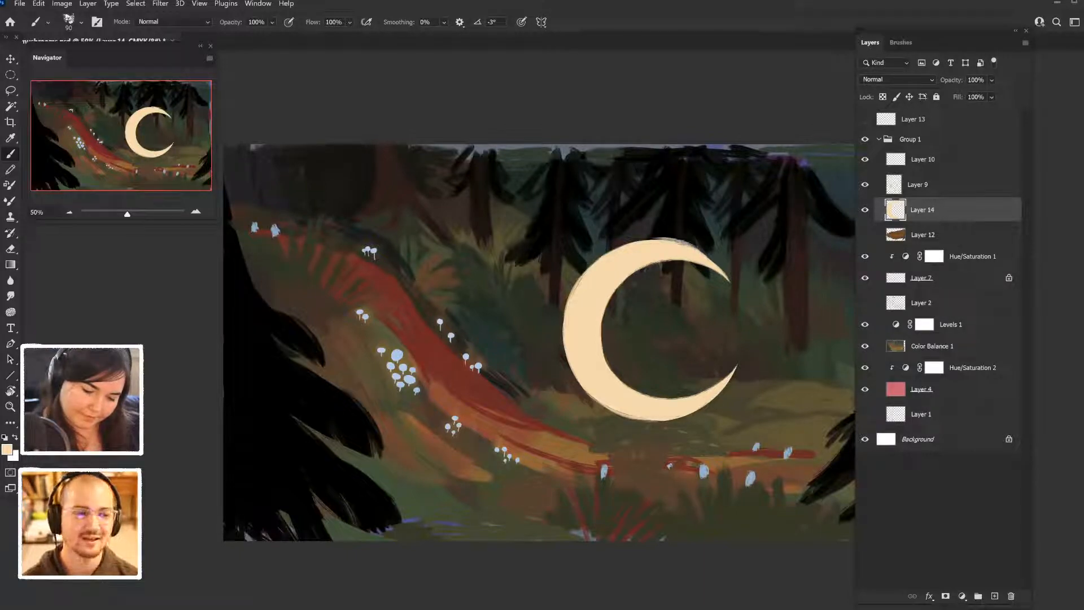
{"action": "key", "text": "ctrl+z"}
{"action": "key", "text": "ctrl+z"}
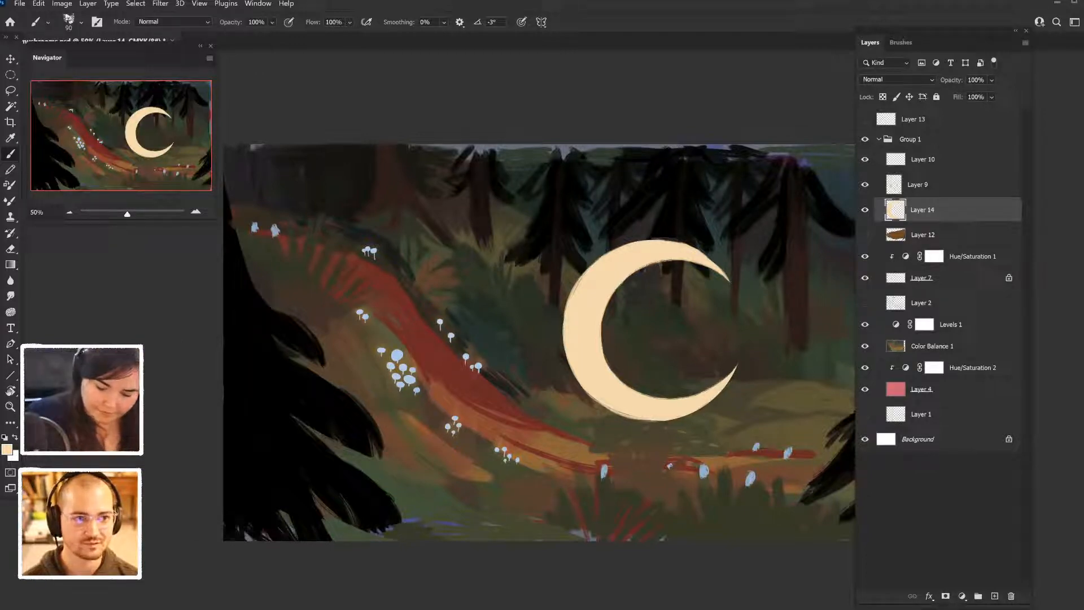
{"action": "key", "text": "ctrl+z"}
{"action": "left_click_drag", "start_coordinate": [690, 414], "coordinate": [732, 379]}
{"action": "left_click_drag", "start_coordinate": [688, 414], "coordinate": [733, 375]}
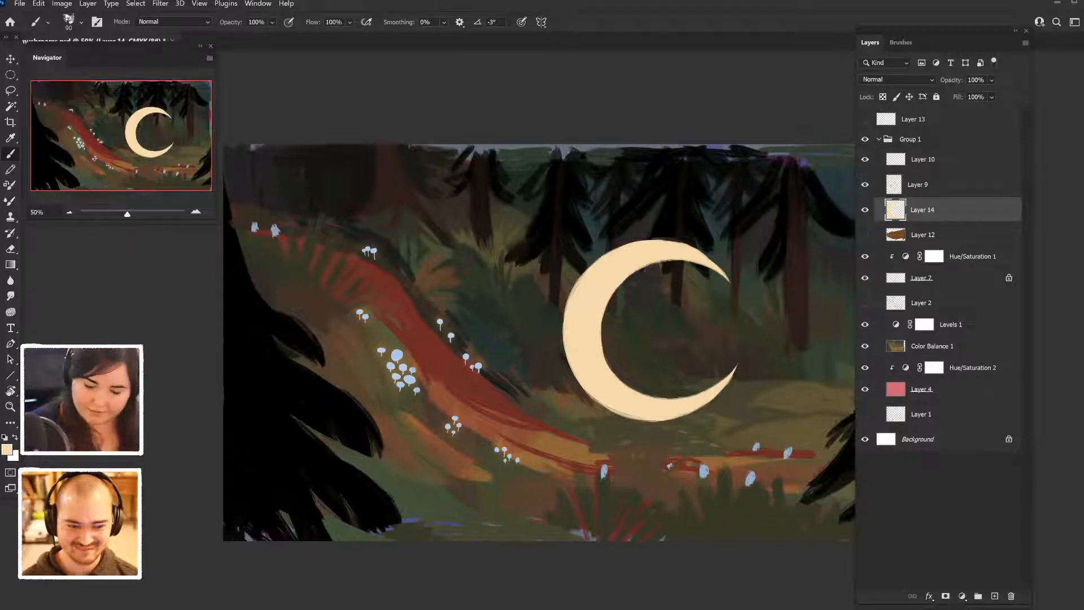
- Duplicate the crescent moon layer and apply a Gaussian Blur to the copy for a soft glow
{"action": "key", "text": "ctrl+j"}
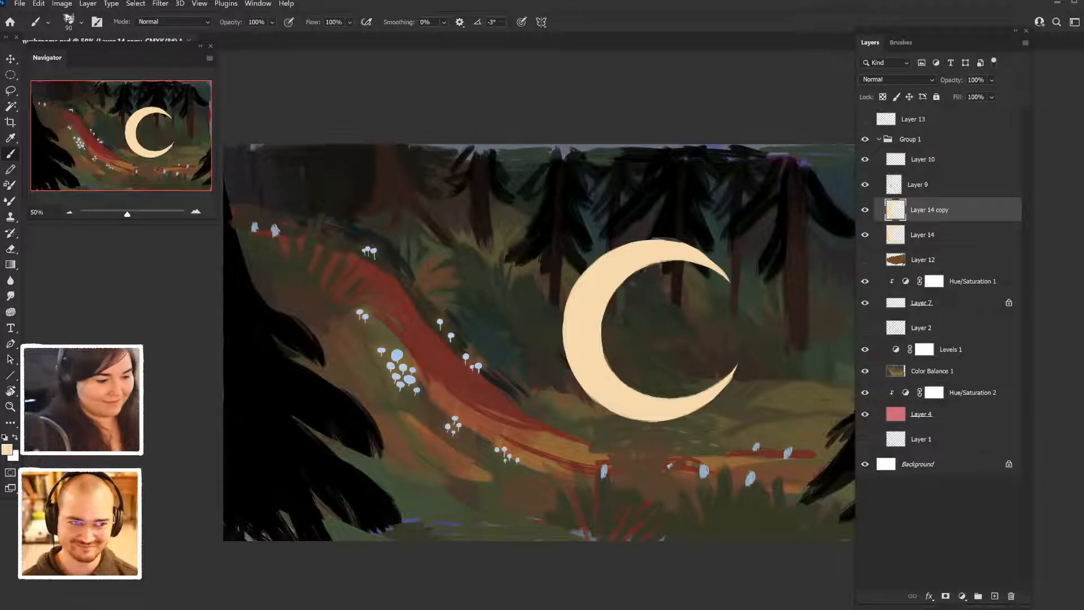
{"action": "left_click", "coordinate": [160, 3]}
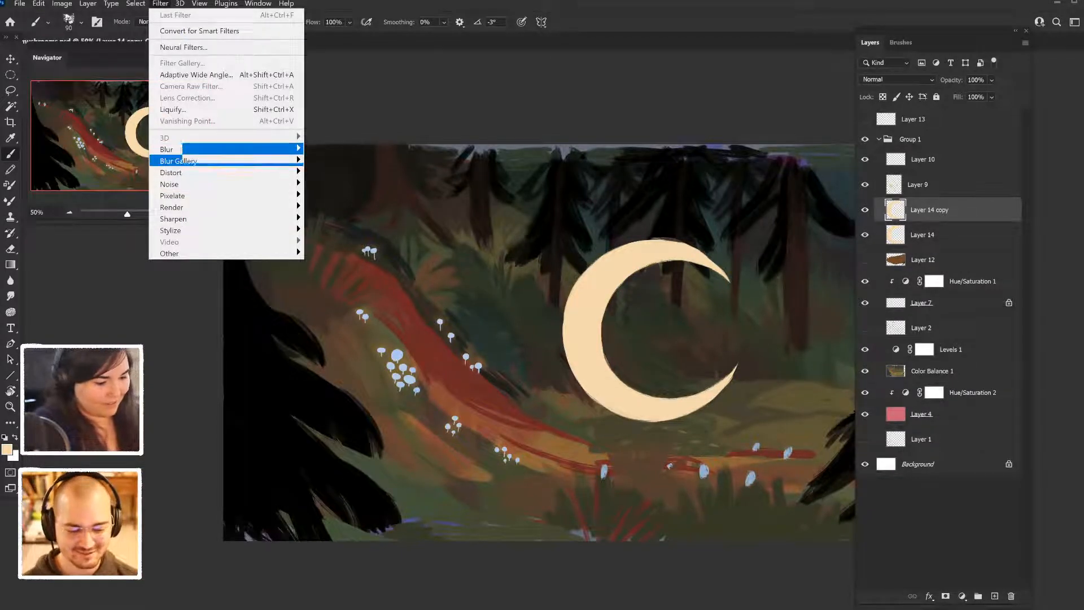
{"action": "mouse_move", "coordinate": [181, 149]}
{"action": "left_click", "coordinate": [337, 194]}
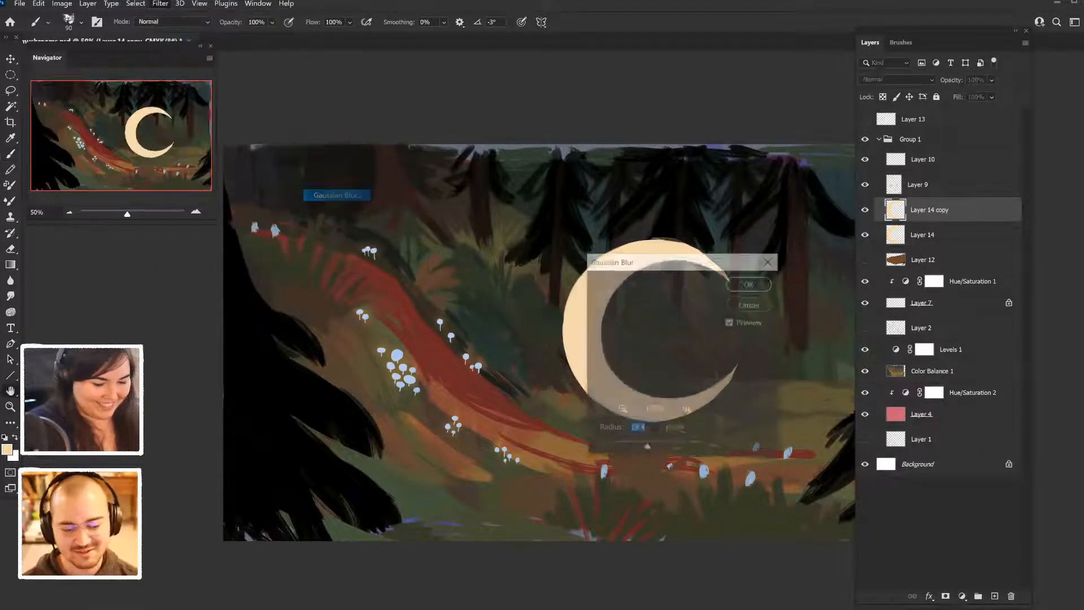
{"action": "left_click_drag", "start_coordinate": [650, 260], "coordinate": [290, 357]}
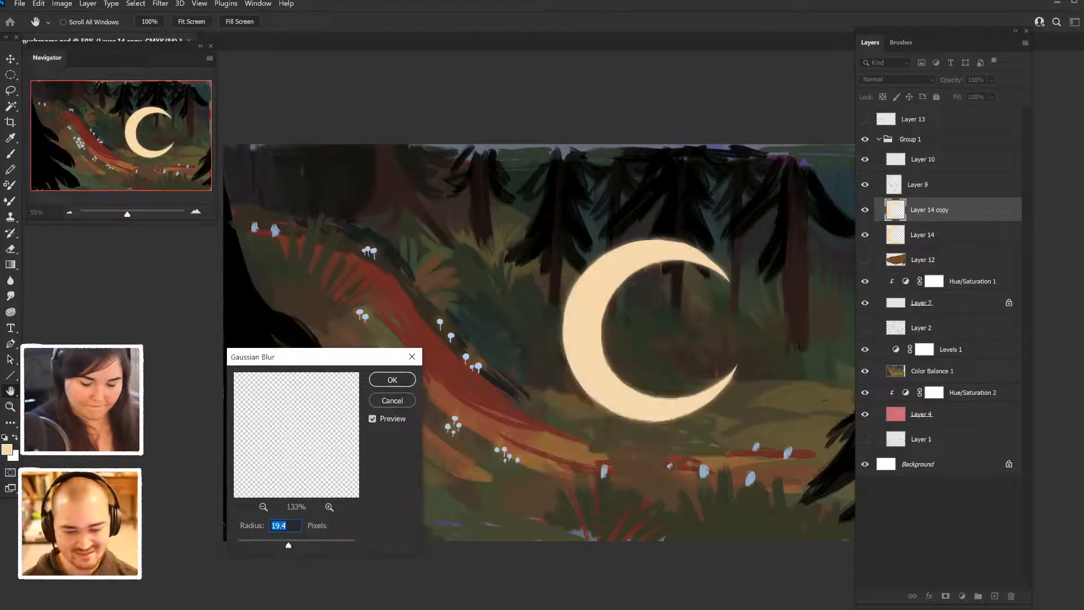
{"action": "left_click_drag", "start_coordinate": [289, 545], "coordinate": [299, 545]}
{"action": "key", "text": "Return"}
{"action": "key", "text": "b"}
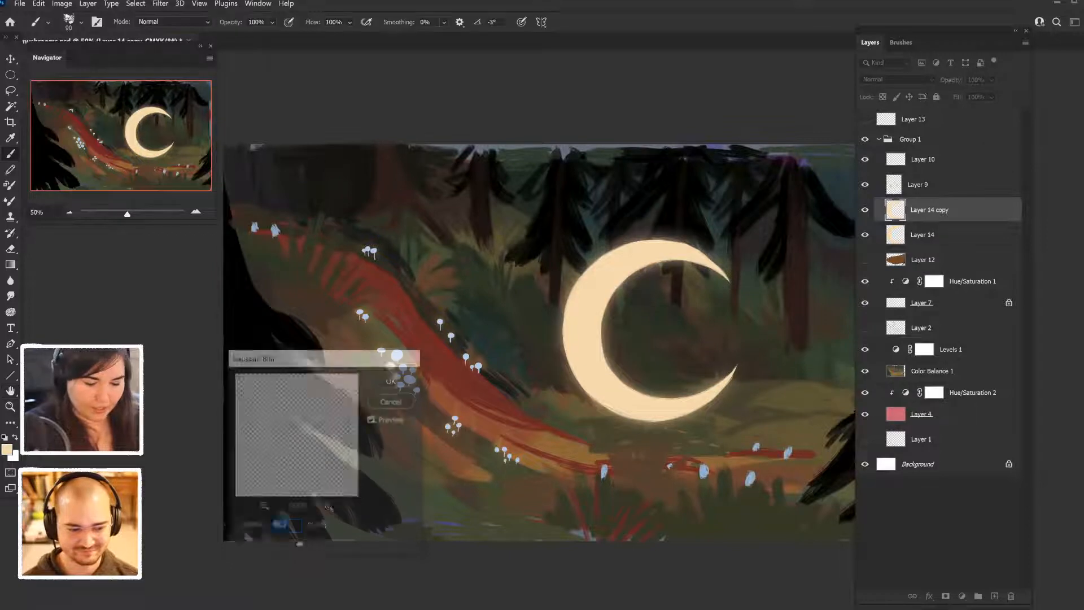
- Set the blend mode of the blurred moon copy to Hard Light and check the glow against the whole painting
{"action": "left_click", "coordinate": [897, 79]}
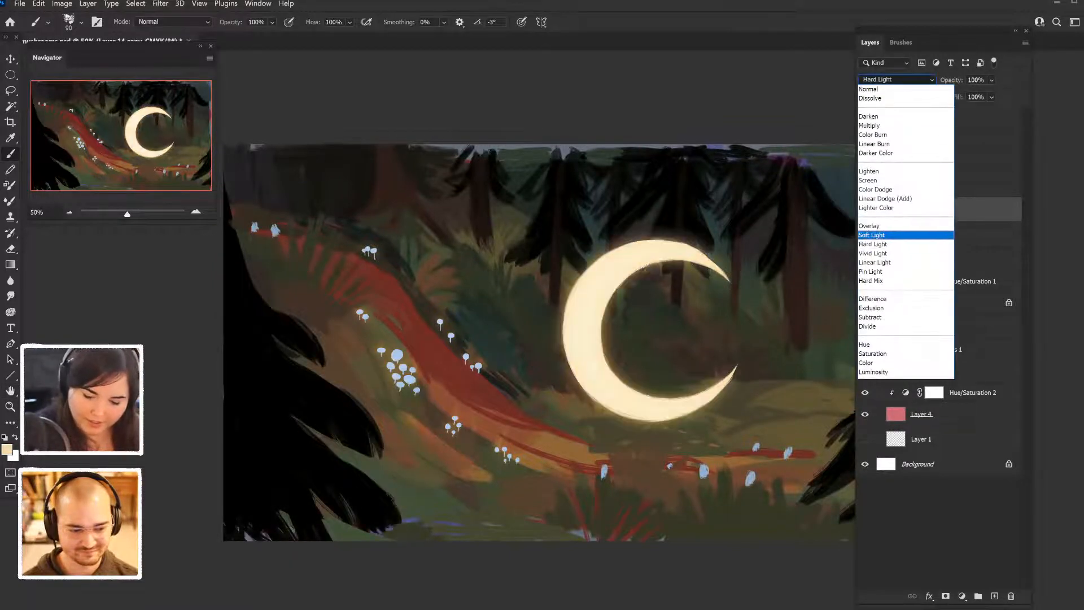
{"action": "left_click", "coordinate": [926, 244]}
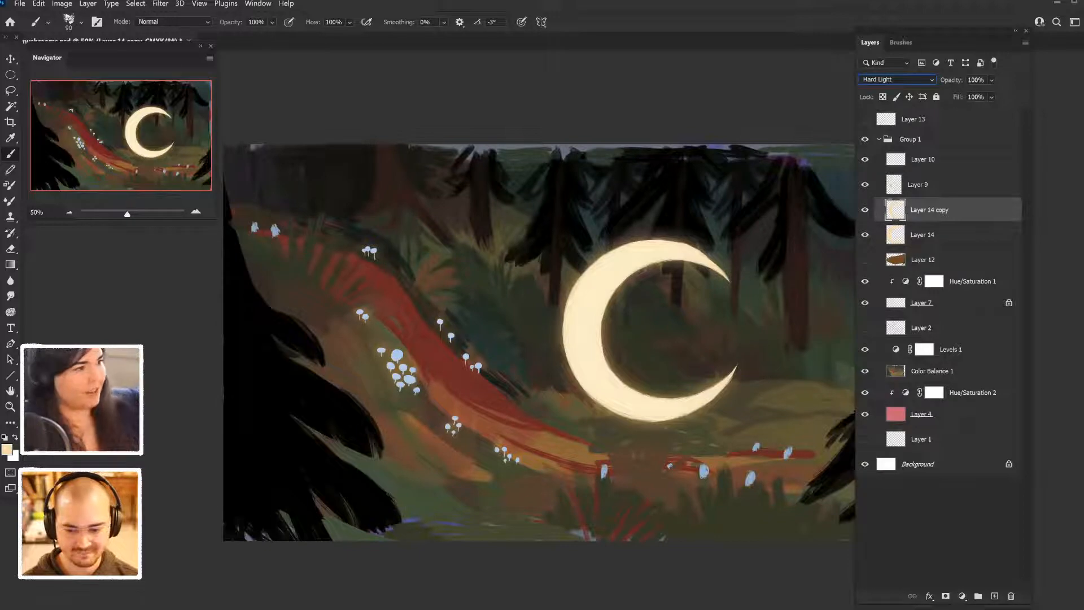
{"action": "key", "text": "ctrl+minus"}
{"action": "key", "text": "ctrl+minus"}
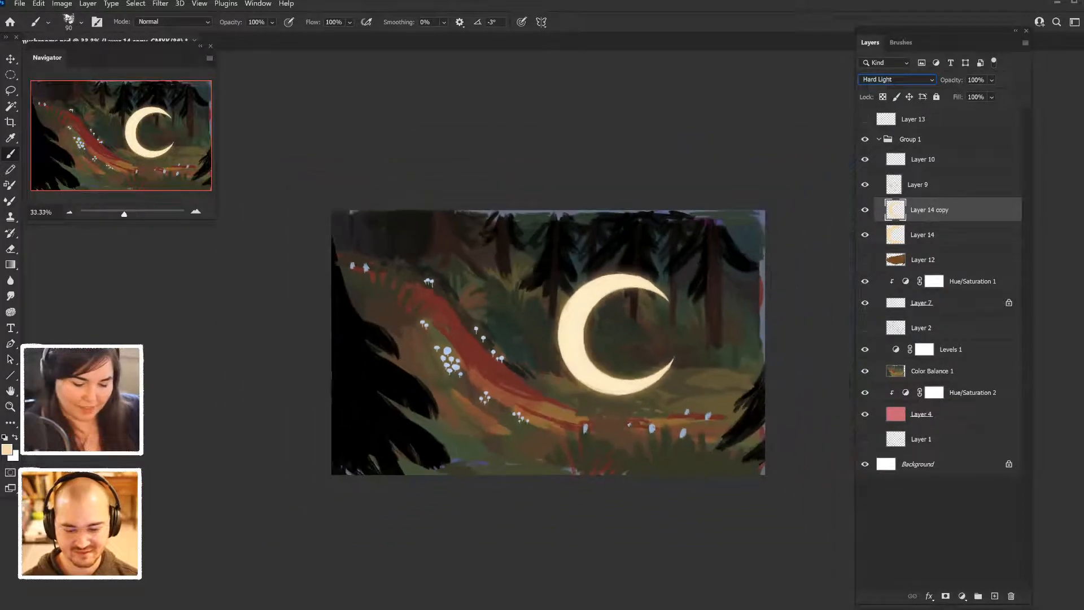
{"action": "key", "text": "ctrl+plus"}
{"action": "key", "text": "ctrl+plus"}
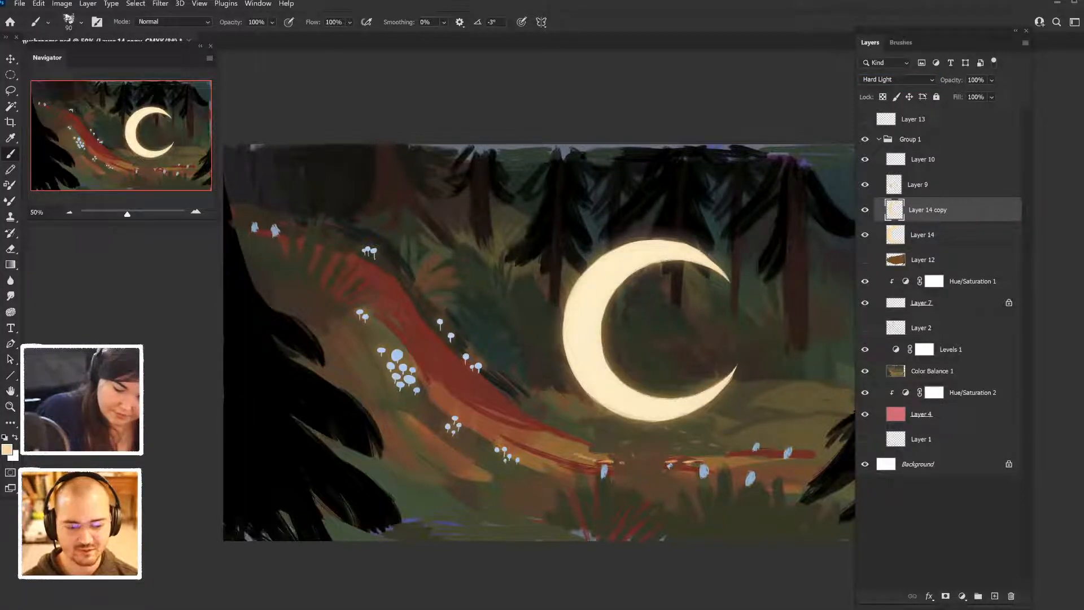
- Paint cream light streaks along the path on both sides below the moon, keeping the layer in Hard Light
{"action": "left_click_drag", "start_coordinate": [573, 454], "coordinate": [592, 462]}
{"action": "mouse_move", "coordinate": [515, 429]}
{"action": "left_mouse_down"}
{"action": "mouse_move", "coordinate": [530, 433]}
{"action": "mouse_move", "coordinate": [498, 417]}
{"action": "mouse_move", "coordinate": [573, 450]}
{"action": "left_mouse_up"}
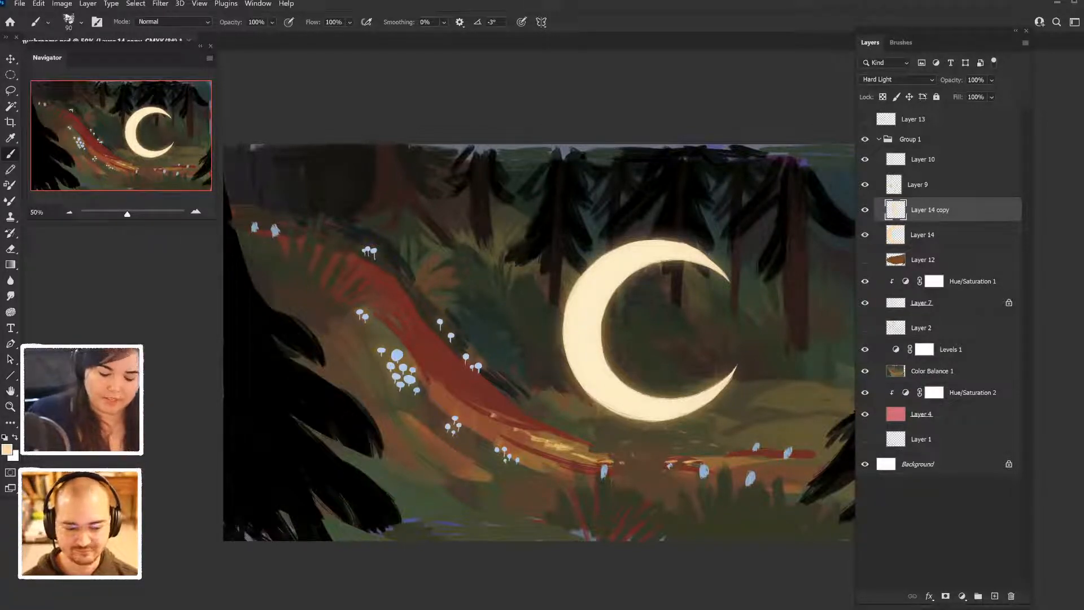
{"action": "mouse_move", "coordinate": [700, 462]}
{"action": "left_mouse_down"}
{"action": "mouse_move", "coordinate": [746, 460]}
{"action": "mouse_move", "coordinate": [692, 466]}
{"action": "left_mouse_up"}
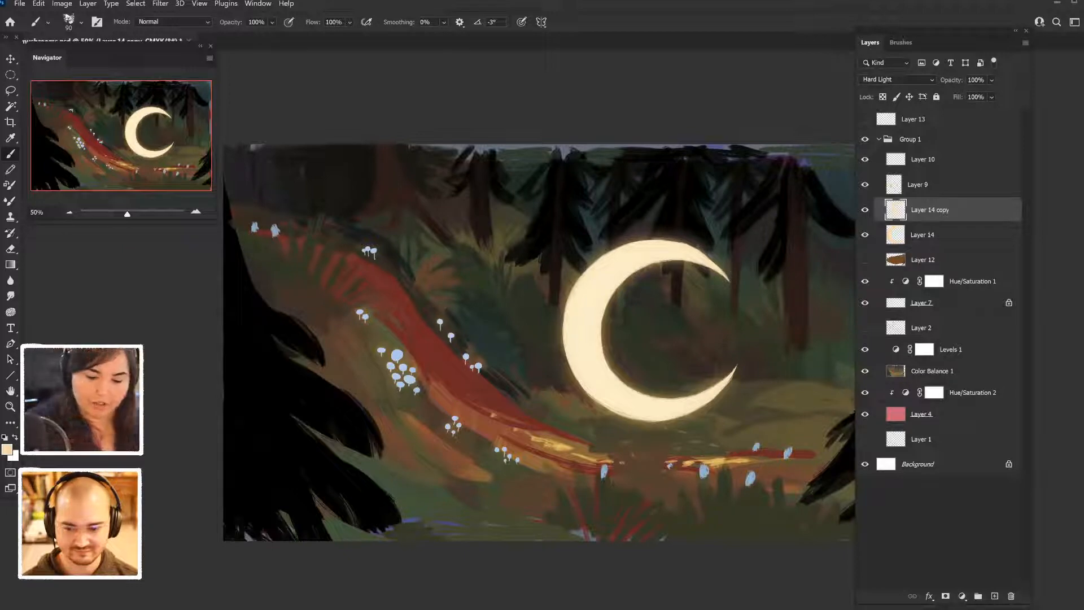
{"action": "left_click", "coordinate": [898, 80]}
{"action": "left_click", "coordinate": [884, 244]}
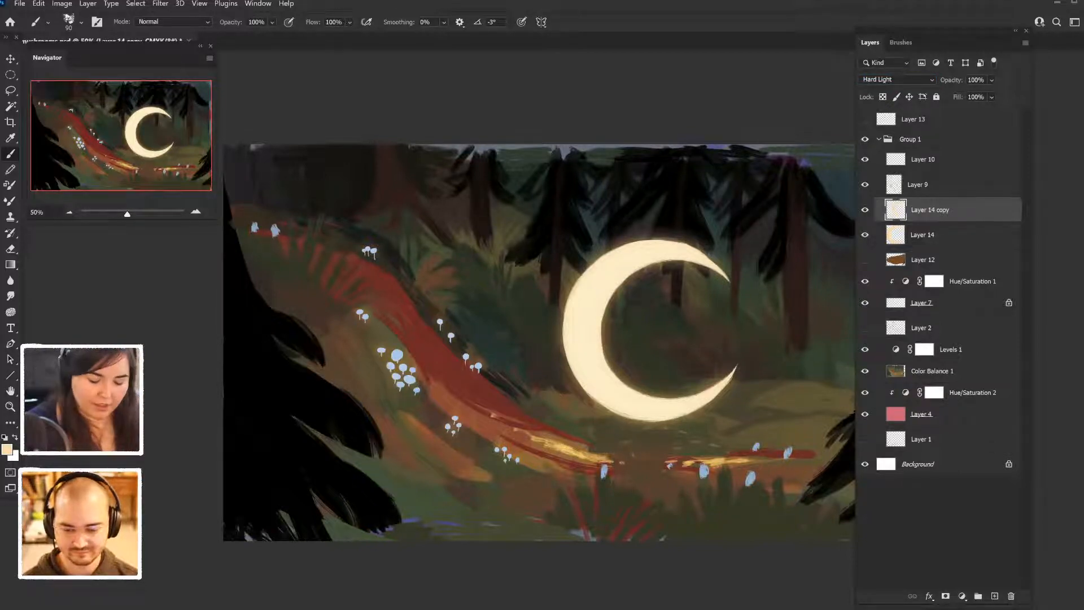
- Paint thin cream grass blades fanning out of the tuft below the crescent, undoing the trial strokes, in color ffdbac
{"action": "left_click", "coordinate": [7, 450]}
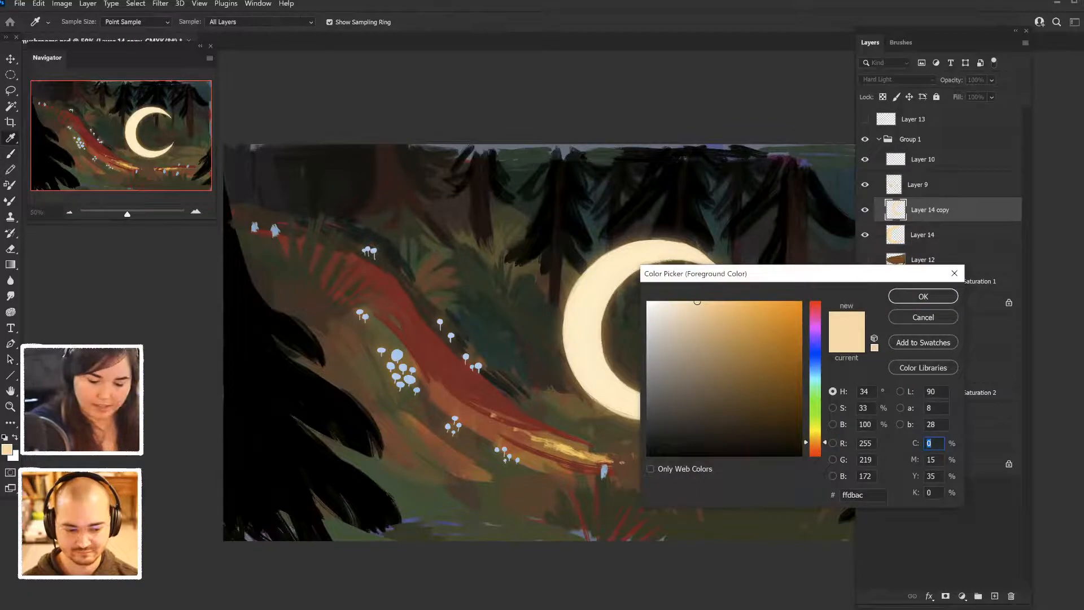
{"action": "key", "text": "Return"}
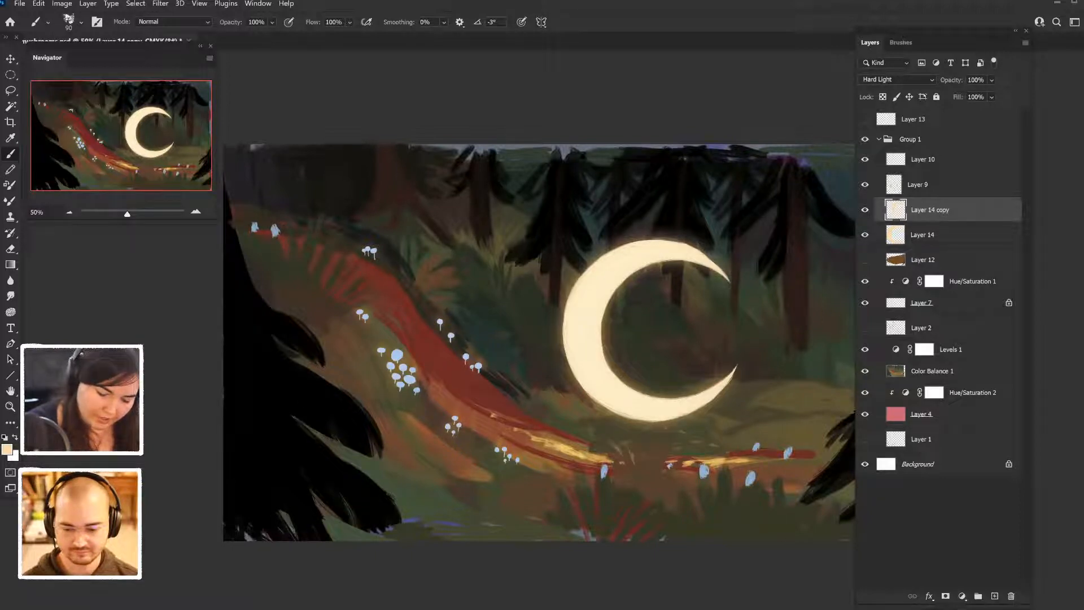
{"action": "left_click_drag", "start_coordinate": [636, 455], "coordinate": [634, 434]}
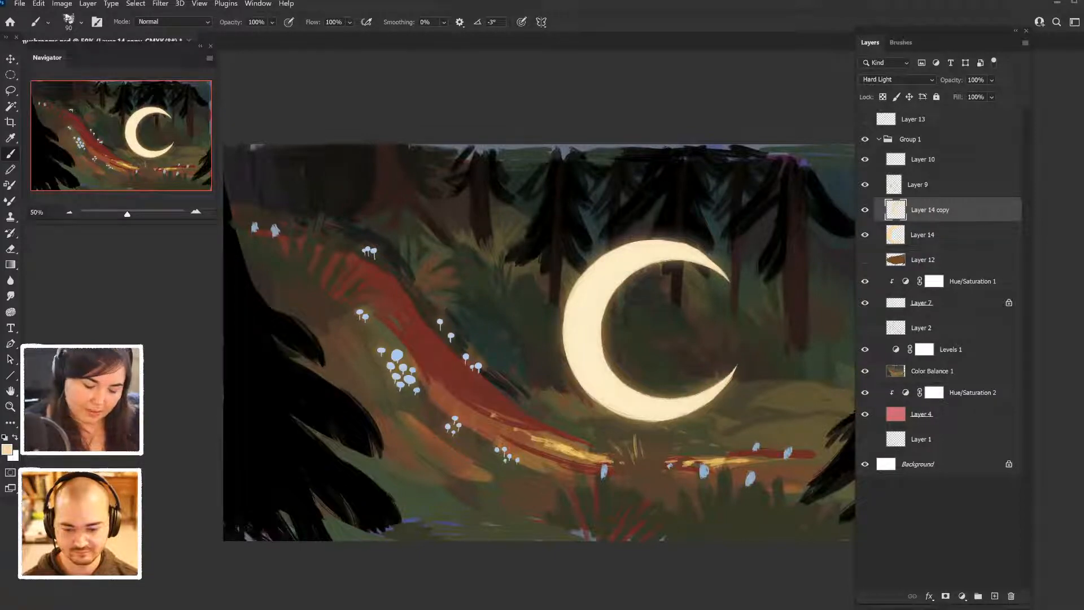
{"action": "key", "text": "ctrl+z"}
{"action": "key", "text": "ctrl+z"}
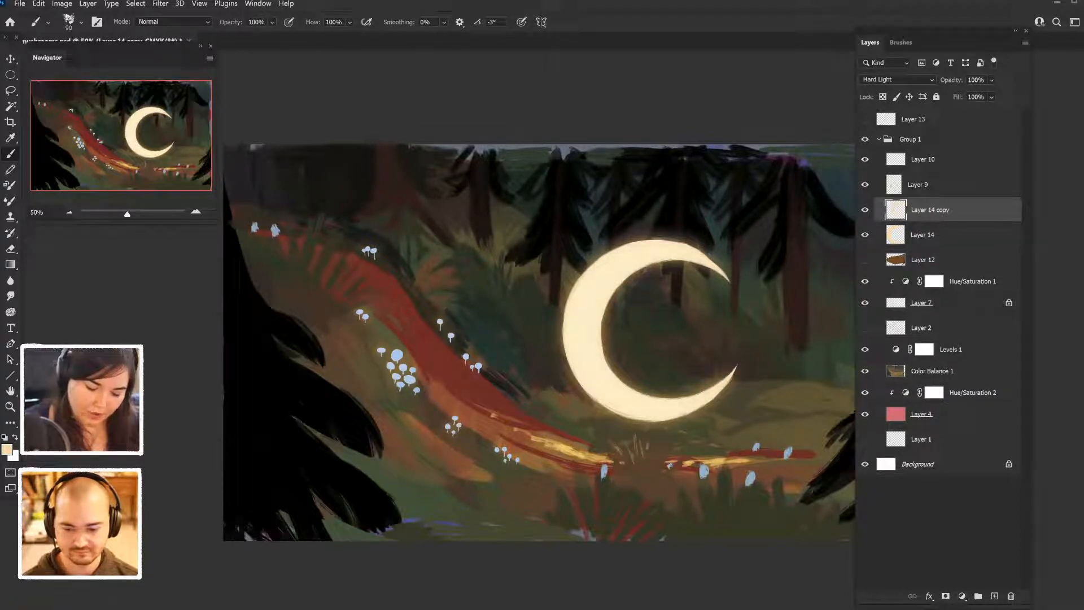
{"action": "key", "text": "ctrl+z"}
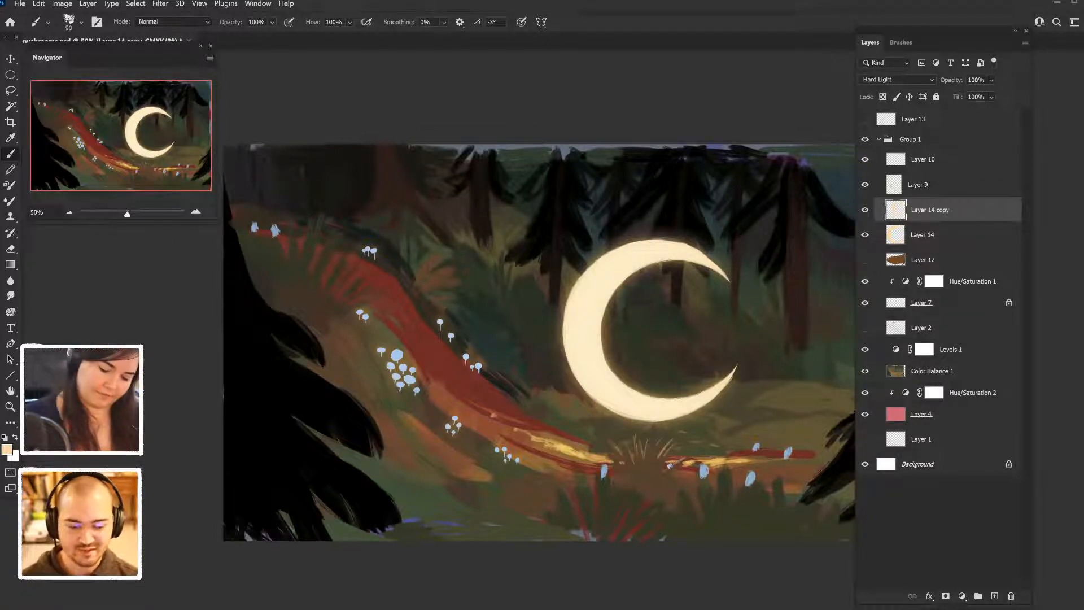
{"action": "left_click_drag", "start_coordinate": [603, 448], "coordinate": [622, 467]}
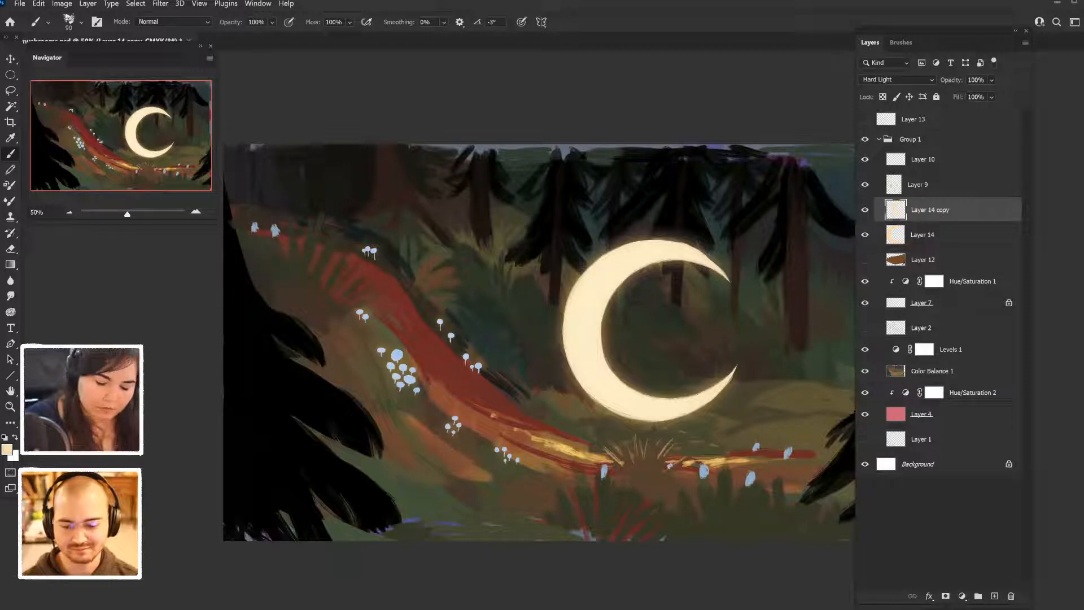
- Select the original crescent layer, Layer 14, and sample the pale blue of the mushrooms as the painting color
{"action": "left_click", "coordinate": [923, 235]}
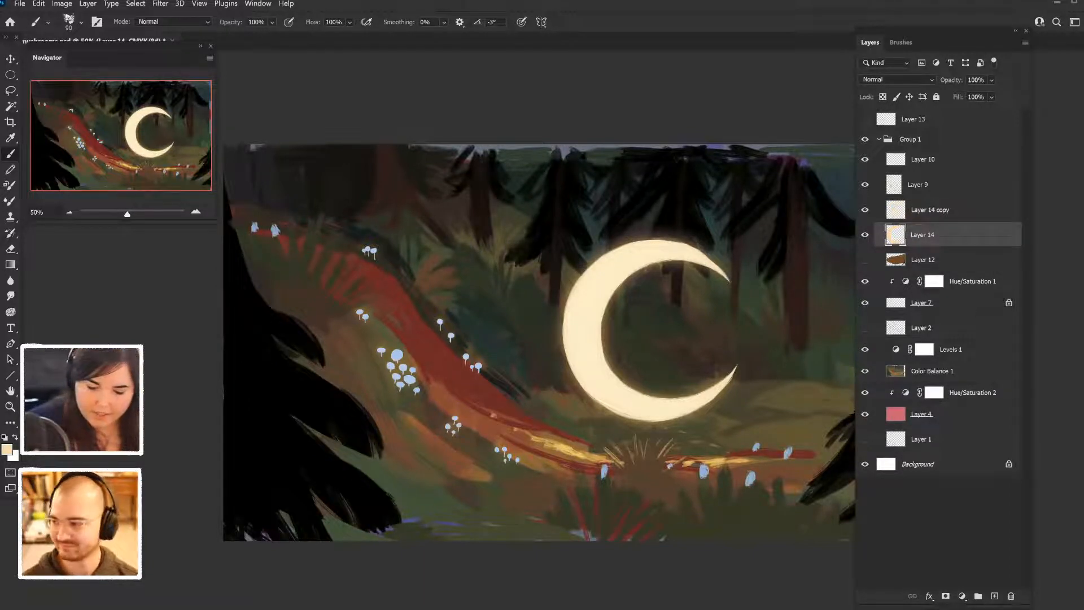
{"action": "key", "text": "slash"}
{"action": "key", "text": "slash"}
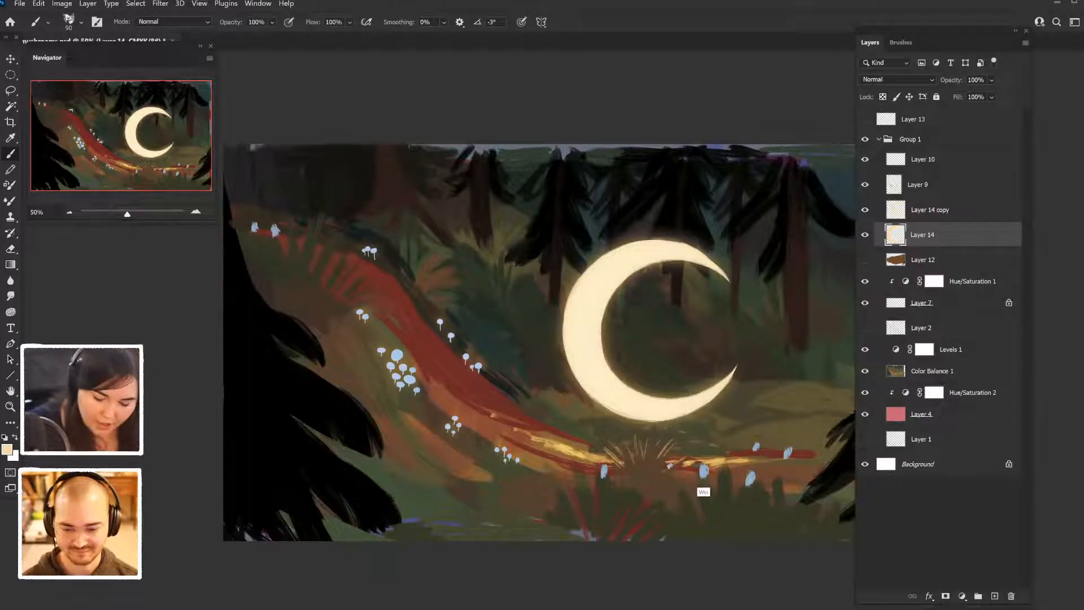
{"action": "scroll", "coordinate": [665, 458], "scroll_direction": "down", "scroll_amount": 3}
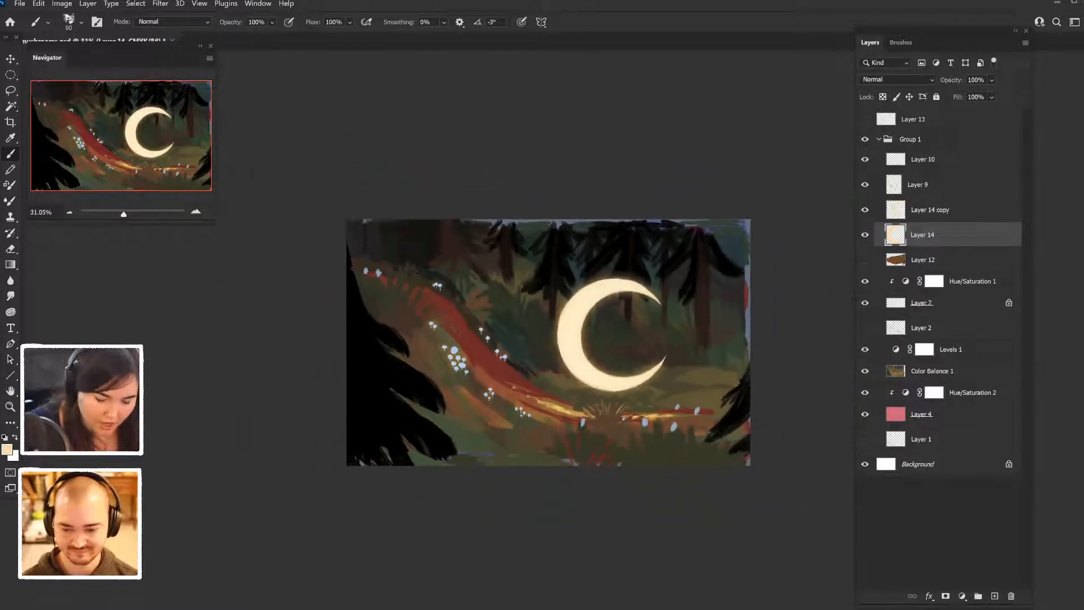
{"action": "scroll", "coordinate": [548, 342], "scroll_direction": "down", "scroll_amount": 2}
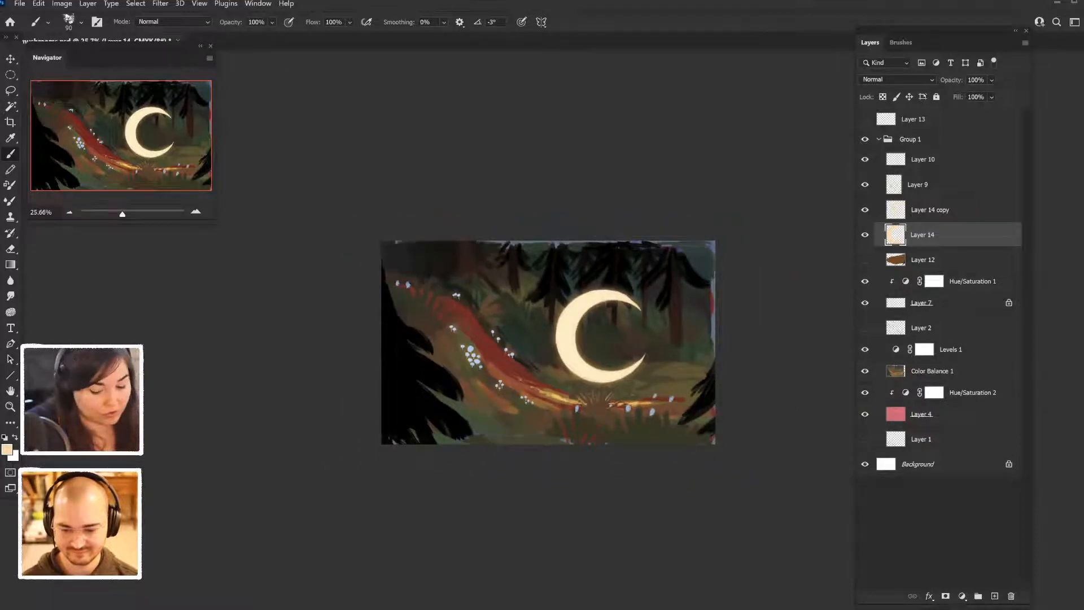
{"action": "scroll", "coordinate": [549, 342], "scroll_direction": "down", "scroll_amount": 2}
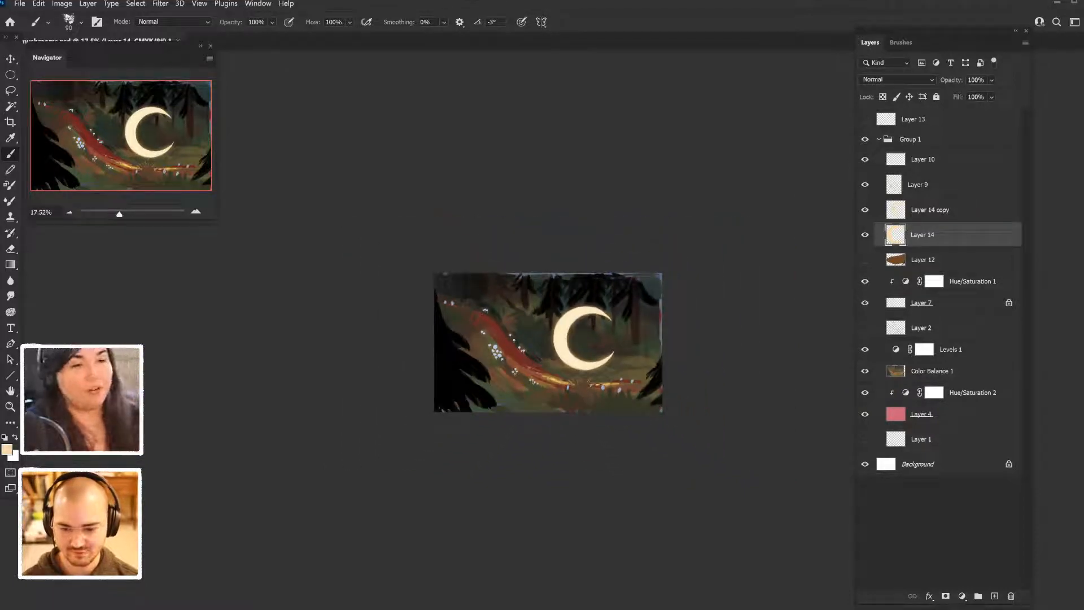
{"action": "key", "text": "ctrl+plus"}
{"action": "key", "text": "ctrl+plus"}
{"action": "key", "text": "ctrl+plus"}
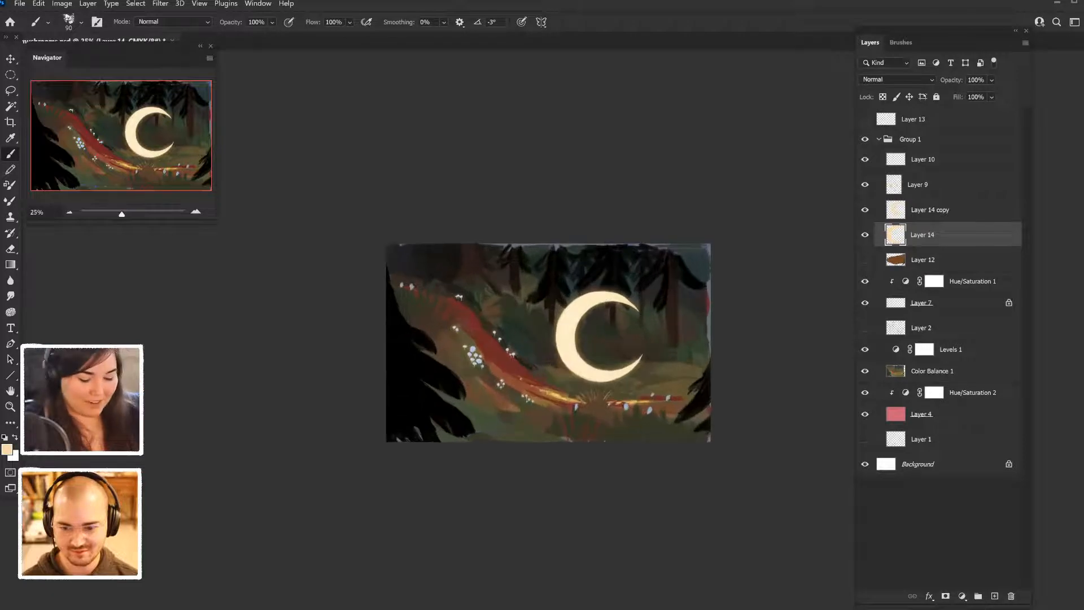
{"action": "key", "text": "ctrl+plus"}
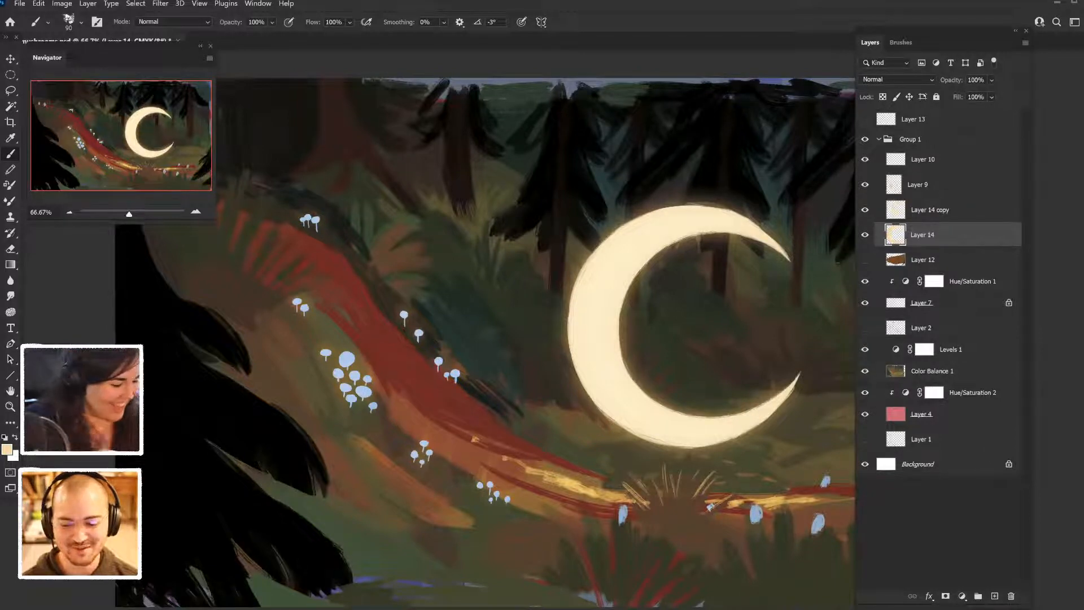
{"action": "key", "text": "i"}
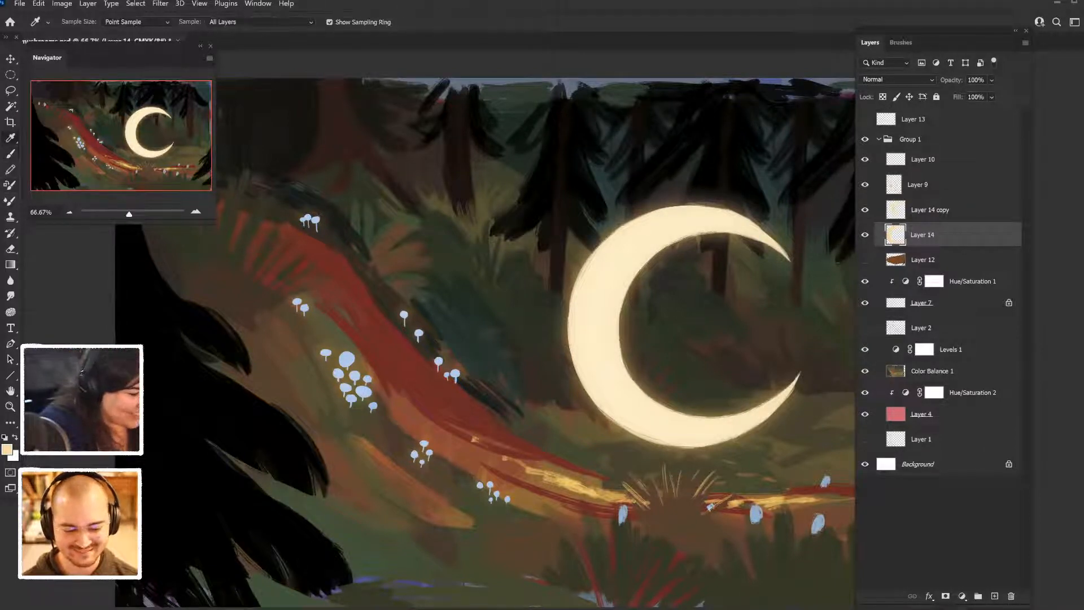
{"action": "left_click", "coordinate": [365, 391]}
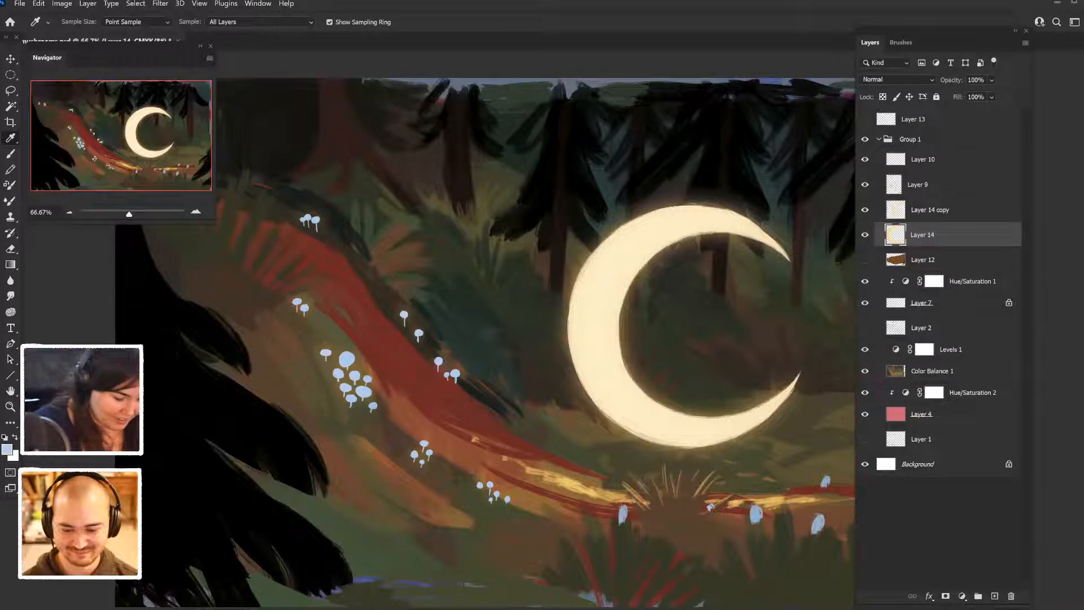
{"action": "left_click", "coordinate": [622, 515]}
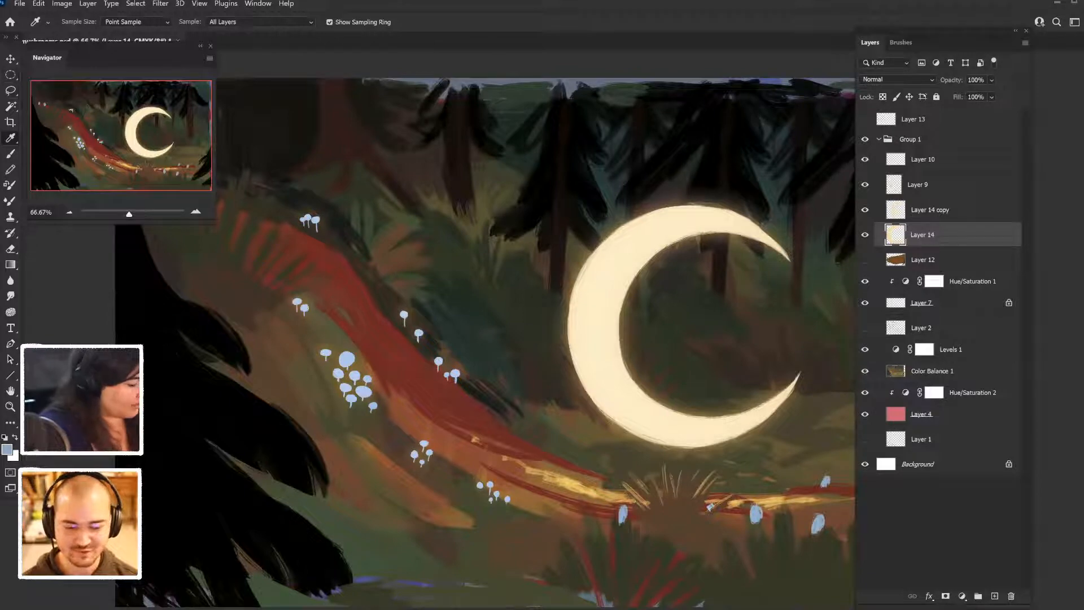
{"action": "key", "text": "b"}
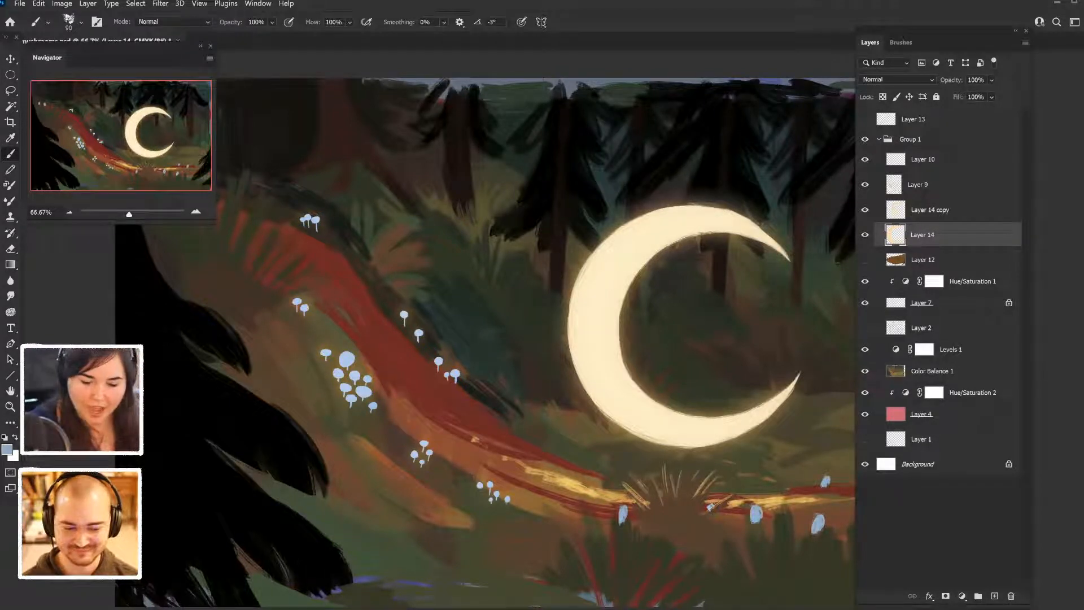
- Lock the transparent pixels of Layer 14 and fill the crescent with the sampled pale blue
{"action": "key", "text": "slash"}
{"action": "scroll", "coordinate": [547, 342], "scroll_direction": "down", "scroll_amount": 2}
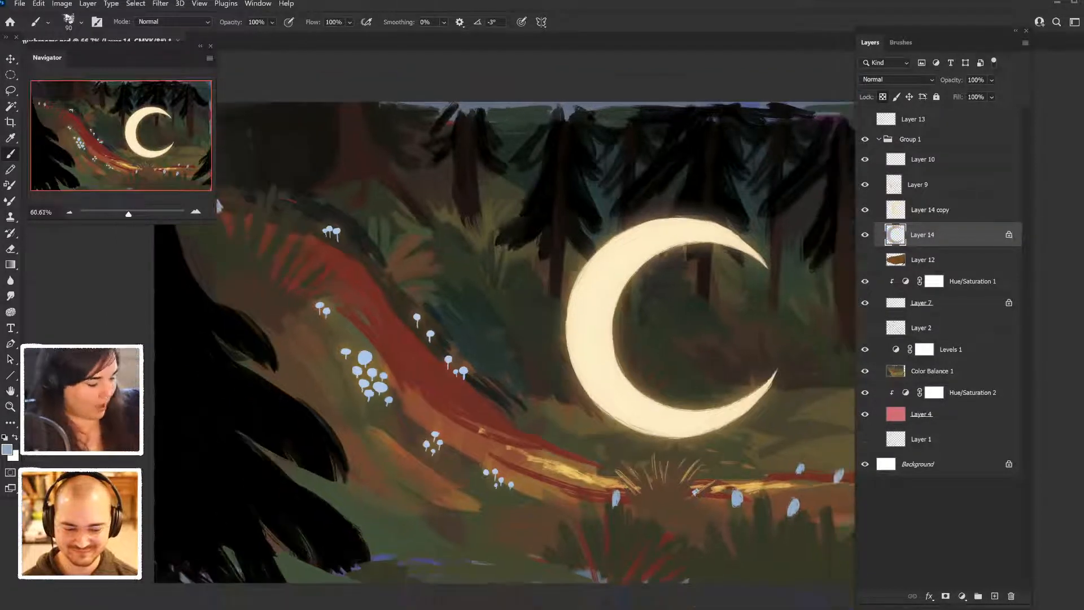
{"action": "key", "text": "alt+BackSpace"}
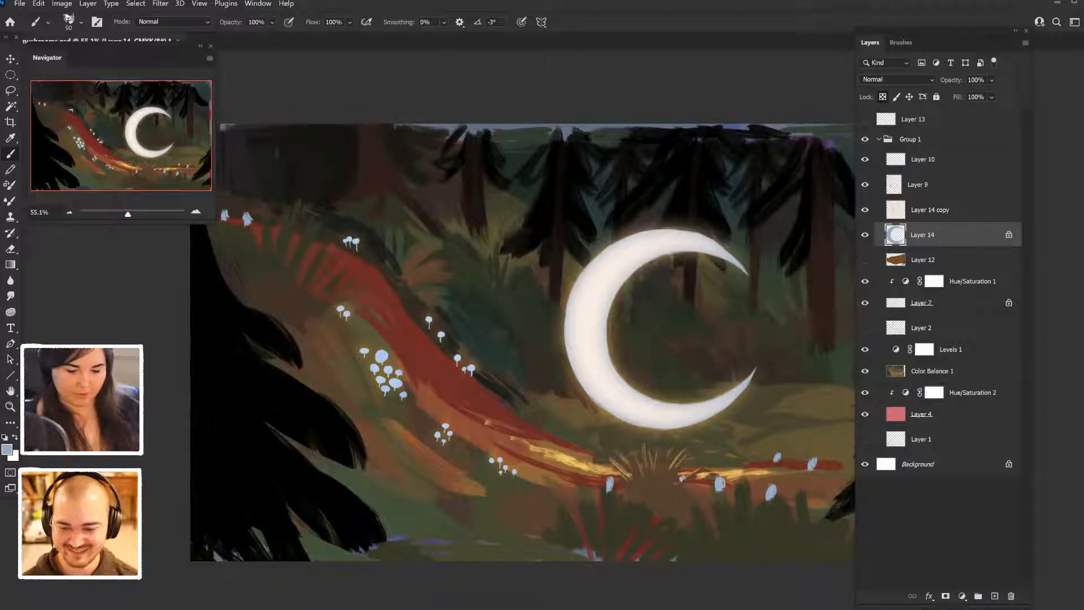
- Compare the moon with Layer 14 copy hidden and shown, and reduce that glow layer's opacity to 73%
{"action": "left_click", "coordinate": [930, 210]}
{"action": "left_click", "coordinate": [865, 210]}
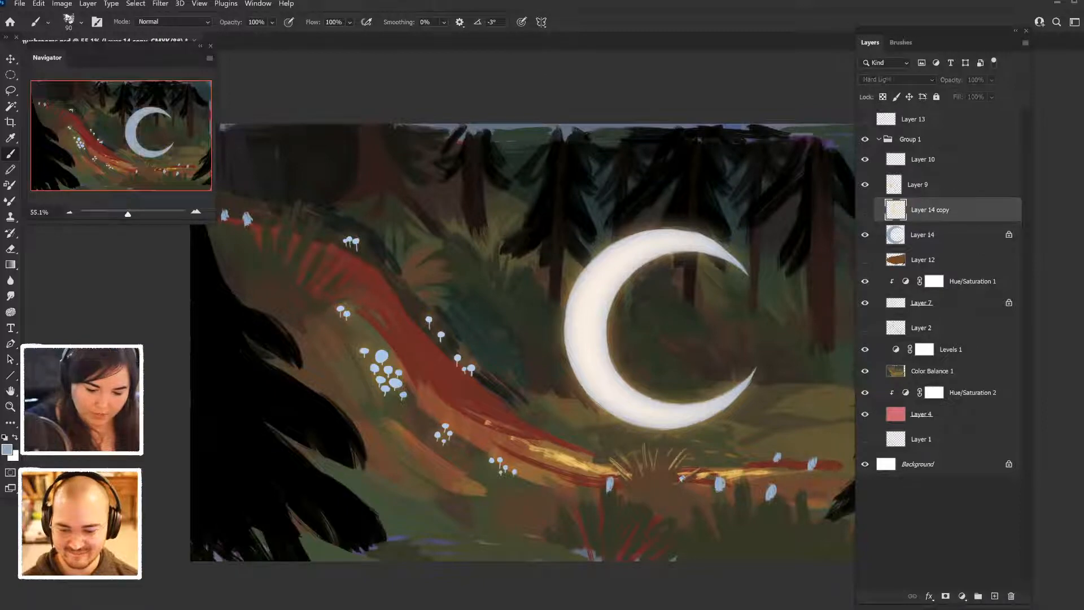
{"action": "left_click", "coordinate": [865, 210]}
{"action": "left_click", "coordinate": [865, 210]}
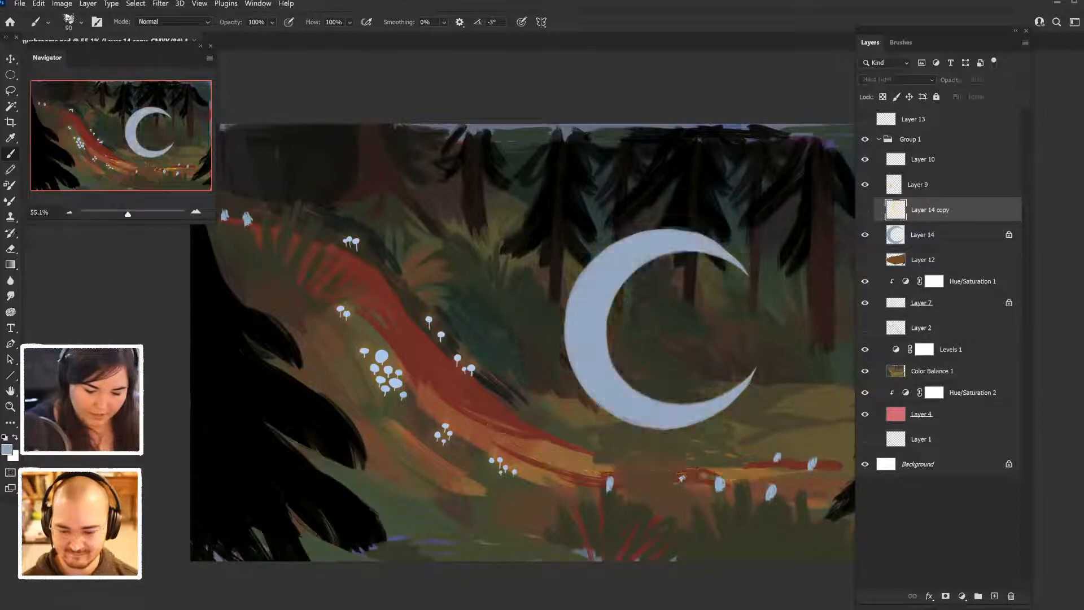
{"action": "left_click", "coordinate": [865, 210]}
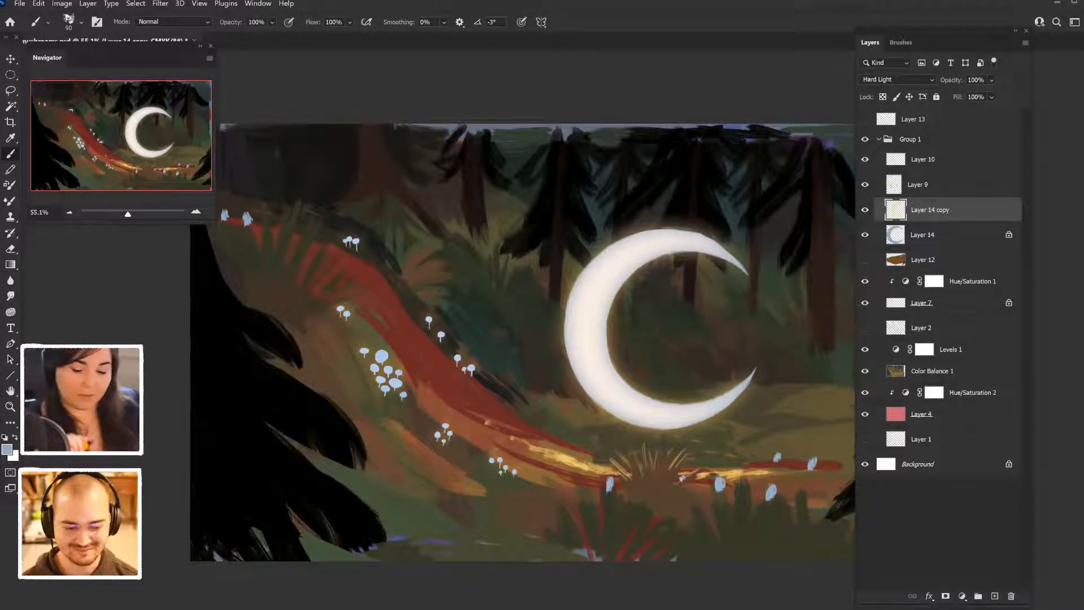
{"action": "left_click_drag", "start_coordinate": [952, 81], "coordinate": [937, 80]}
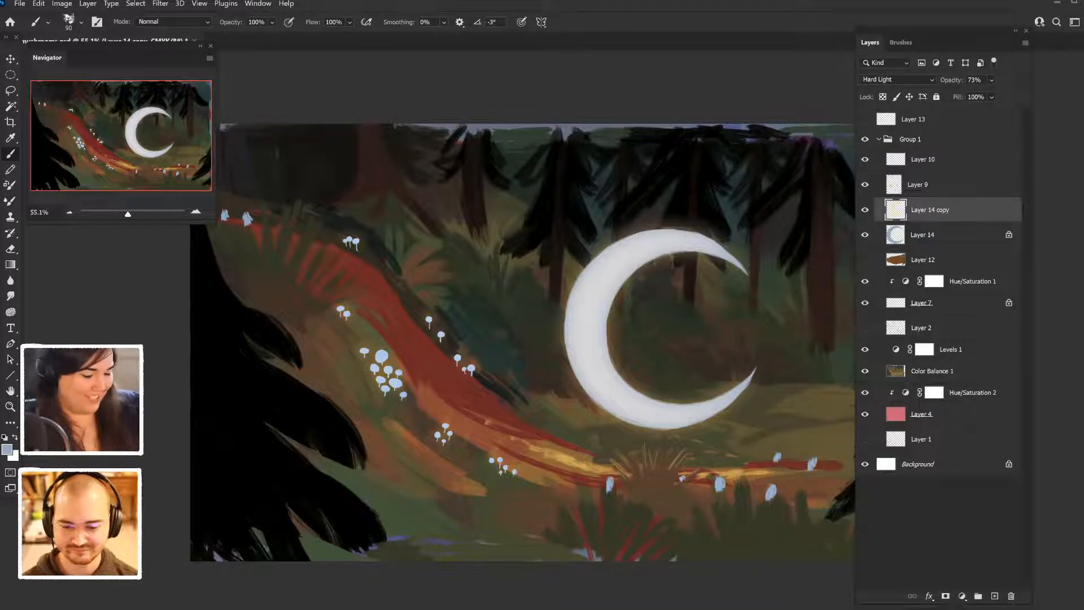
- Check which mushroom marks Layer 9 holds by toggling its visibility, and set that layer's blend mode to Hard Light
{"action": "key", "text": "ctrl+minus"}
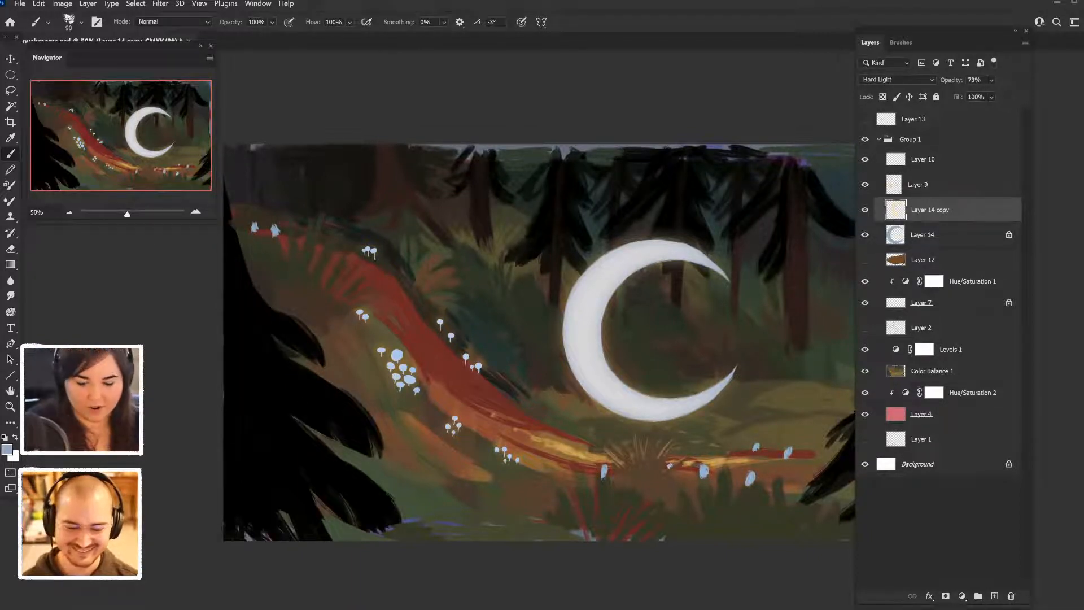
{"action": "left_click", "coordinate": [918, 185]}
{"action": "left_click", "coordinate": [865, 185]}
{"action": "left_click", "coordinate": [865, 185]}
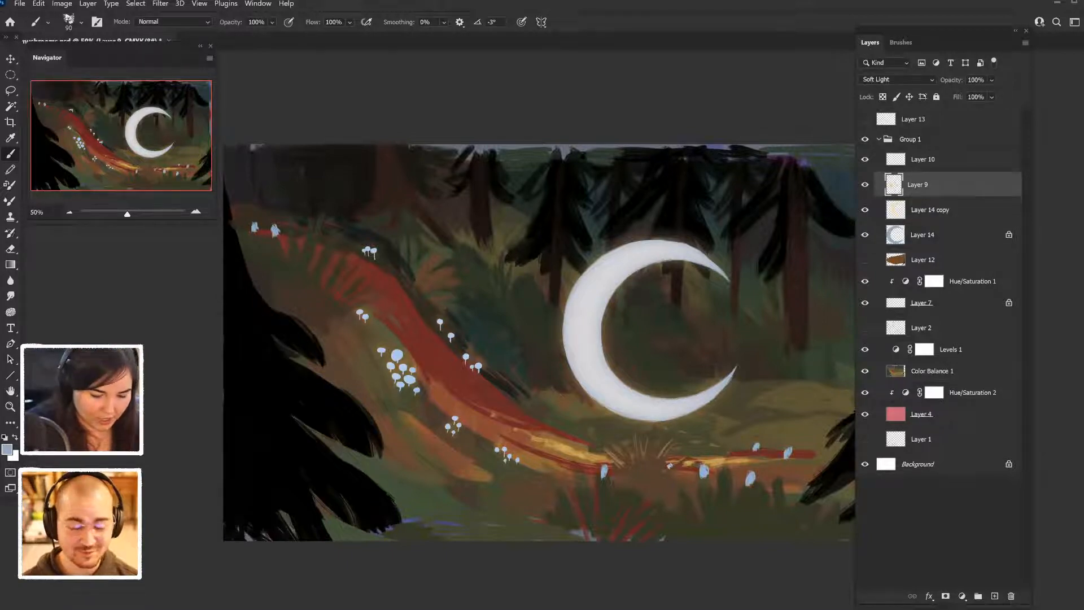
{"action": "left_click", "coordinate": [897, 79]}
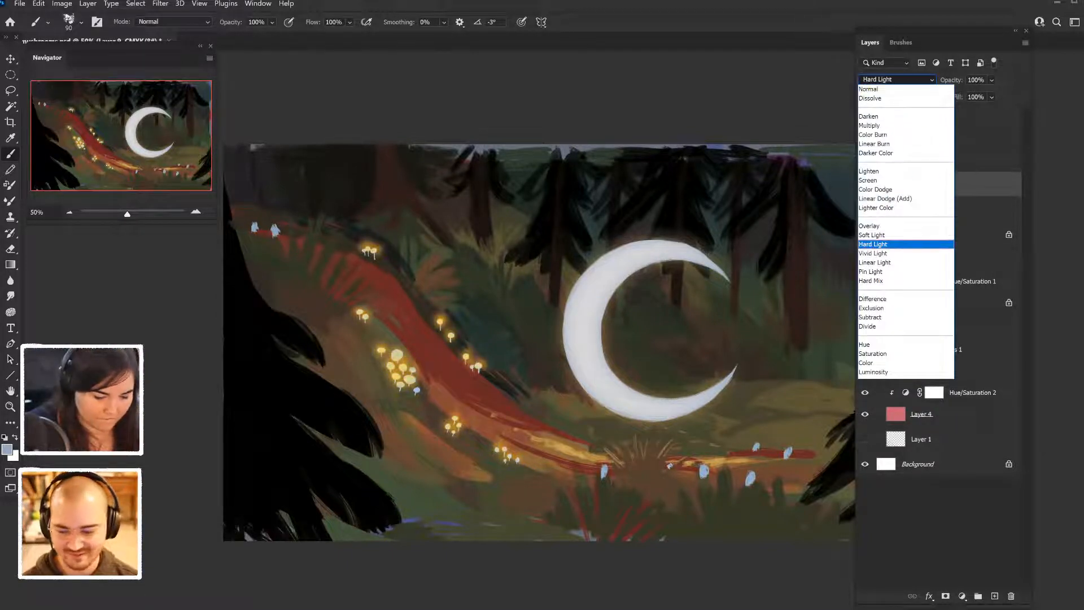
{"action": "left_click", "coordinate": [898, 245]}
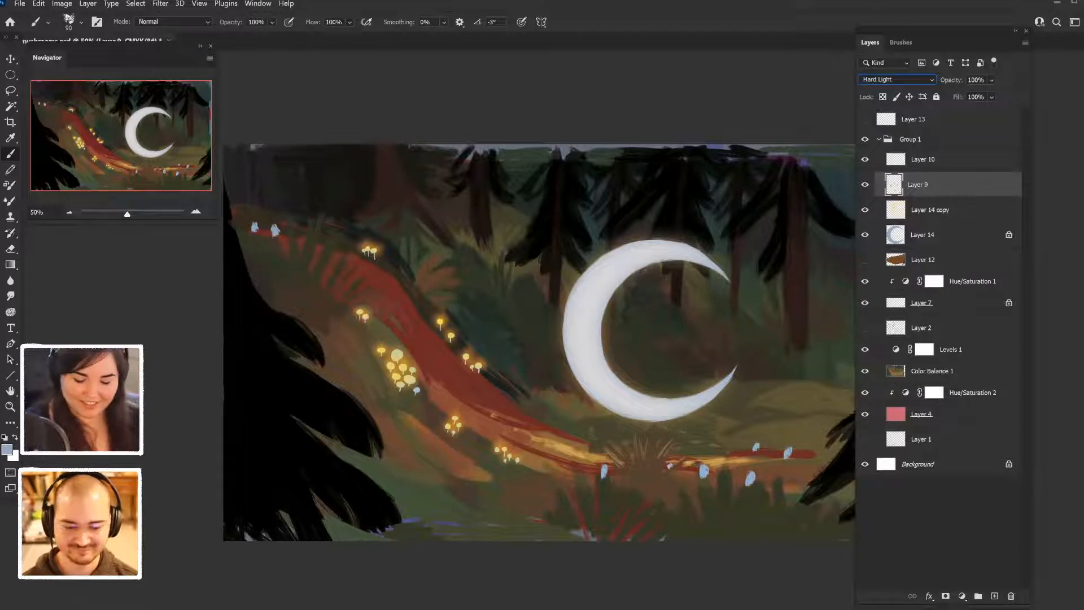
- Raise the opacity of the moon's glow layer, Layer 14 copy, and add a new empty layer clipped to it
{"action": "left_click", "coordinate": [930, 210]}
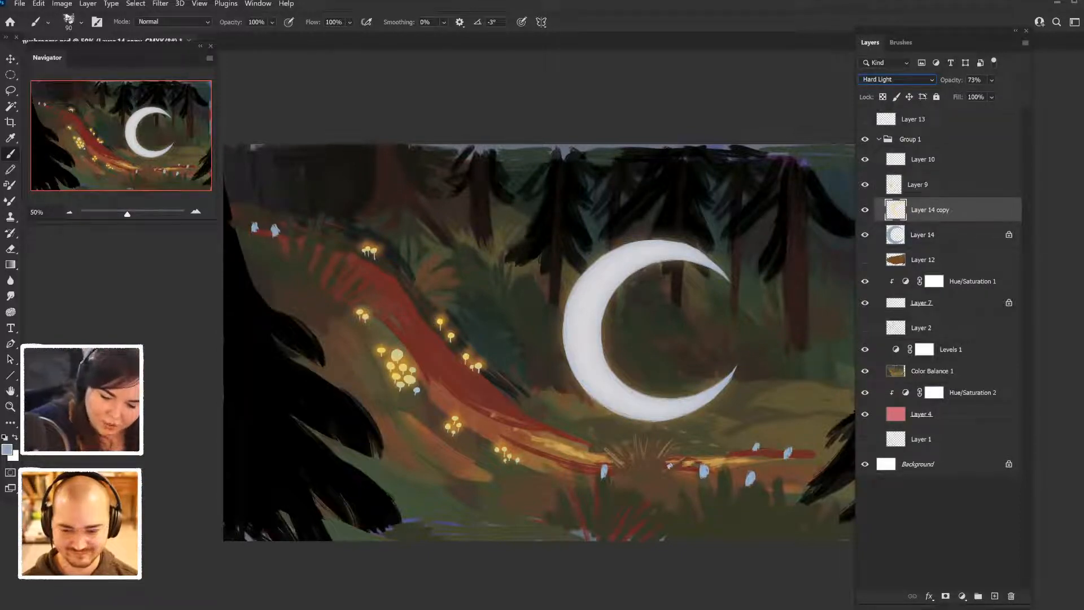
{"action": "left_click_drag", "start_coordinate": [952, 80], "coordinate": [985, 80]}
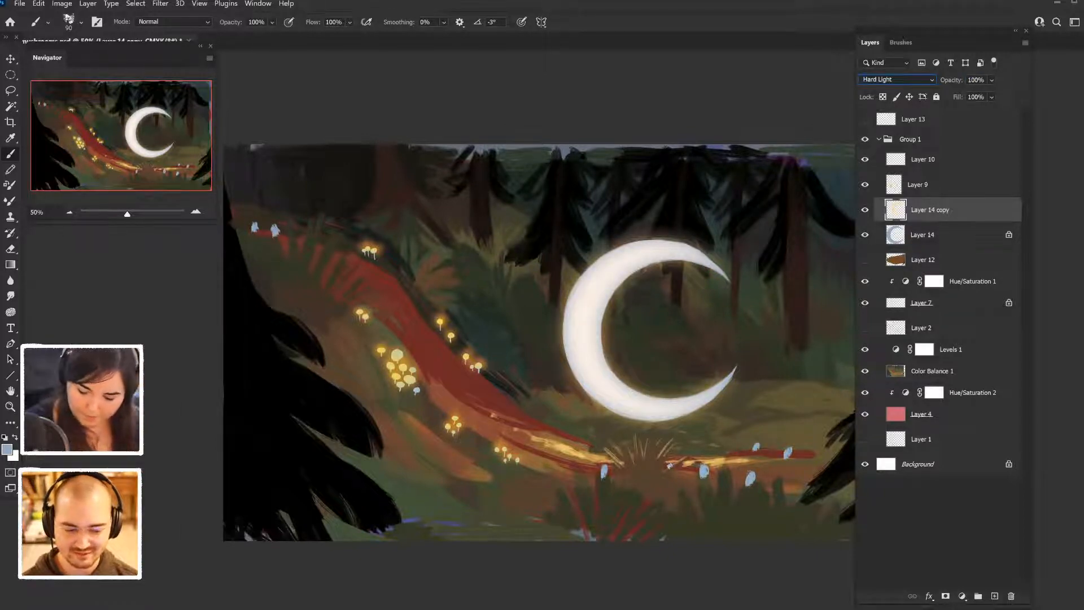
{"action": "key", "text": "ctrl+shift+alt+n"}
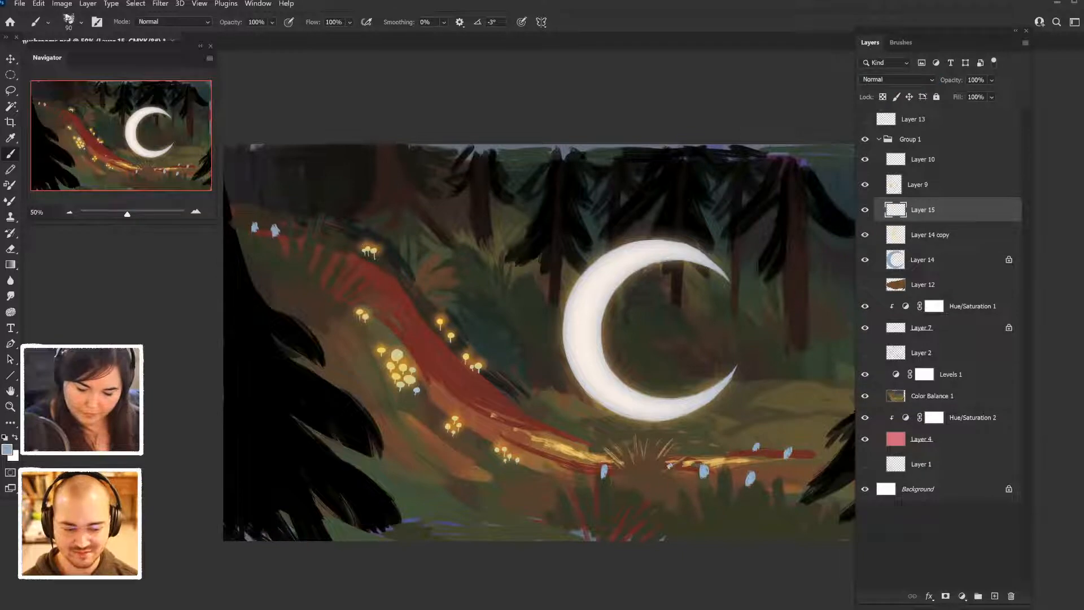
{"action": "key", "text": "ctrl+alt+g"}
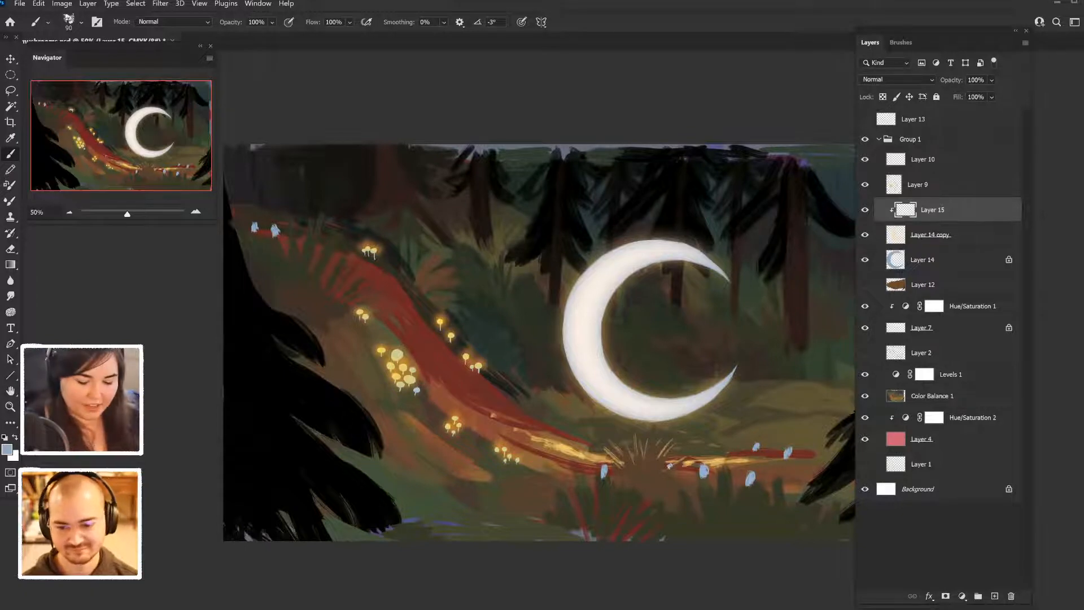
- Undo a trial stroke and paint pale blue over the thick middle of the crescent with a 300 px brush on Layer 15
{"action": "left_click_drag", "start_coordinate": [568, 298], "coordinate": [574, 364]}
{"action": "key", "text": "ctrl+z"}
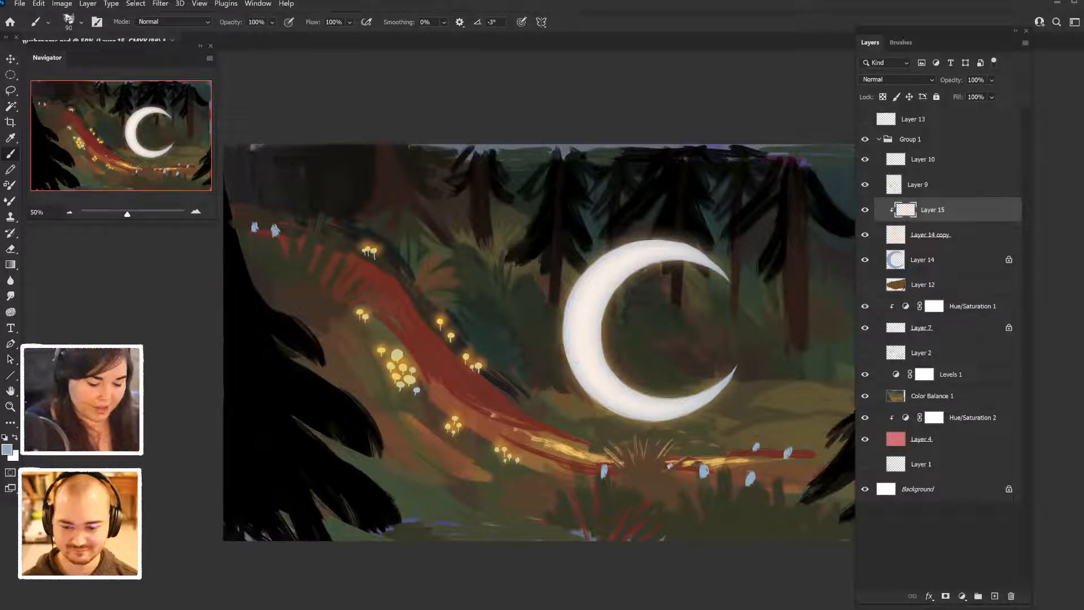
{"action": "key", "text": "bracketright"}
{"action": "key", "text": "bracketright"}
{"action": "key", "text": "bracketright"}
{"action": "mouse_move", "coordinate": [604, 271]}
{"action": "left_mouse_down"}
{"action": "mouse_move", "coordinate": [586, 360]}
{"action": "mouse_move", "coordinate": [591, 385]}
{"action": "mouse_move", "coordinate": [609, 388]}
{"action": "left_mouse_up"}
- Try covering the crescent's tips, edges and the path highlights with pale blue on Layer 15, and undo these strokes
{"action": "mouse_move", "coordinate": [599, 321]}
{"action": "left_mouse_down"}
{"action": "mouse_move", "coordinate": [614, 276]}
{"action": "mouse_move", "coordinate": [658, 251]}
{"action": "mouse_move", "coordinate": [703, 254]}
{"action": "mouse_move", "coordinate": [720, 273]}
{"action": "left_mouse_up"}
{"action": "mouse_move", "coordinate": [593, 384]}
{"action": "left_mouse_down"}
{"action": "mouse_move", "coordinate": [626, 408]}
{"action": "mouse_move", "coordinate": [690, 406]}
{"action": "mouse_move", "coordinate": [724, 384]}
{"action": "left_mouse_up"}
{"action": "left_click_drag", "start_coordinate": [633, 395], "coordinate": [686, 402]}
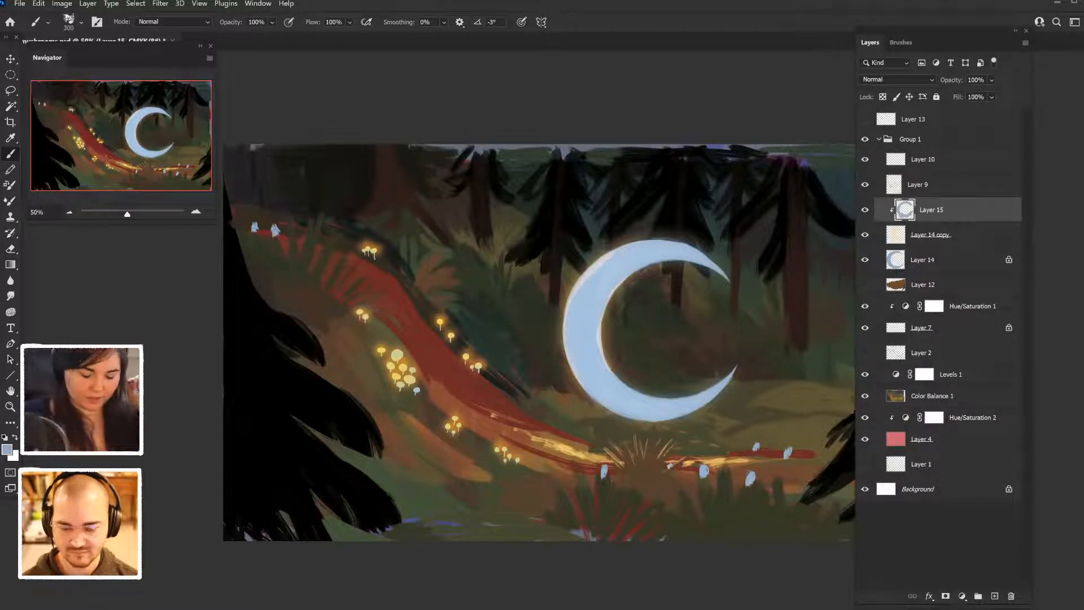
{"action": "left_click_drag", "start_coordinate": [536, 439], "coordinate": [692, 463]}
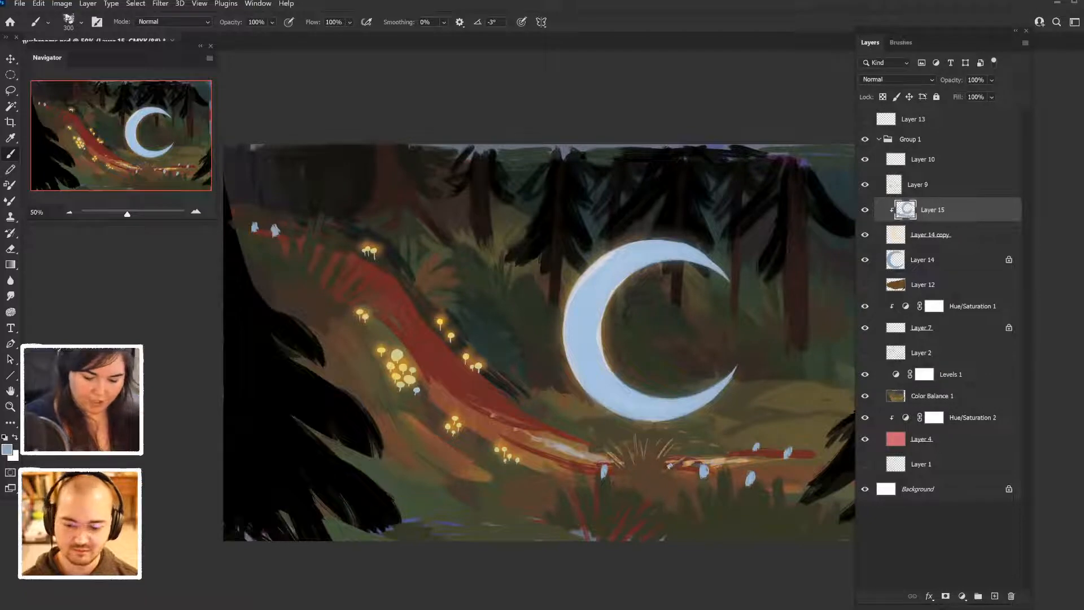
{"action": "mouse_move", "coordinate": [597, 257]}
{"action": "left_mouse_down"}
{"action": "mouse_move", "coordinate": [566, 346]}
{"action": "mouse_move", "coordinate": [577, 384]}
{"action": "mouse_move", "coordinate": [632, 245]}
{"action": "left_mouse_up"}
{"action": "left_click_drag", "start_coordinate": [613, 293], "coordinate": [603, 367]}
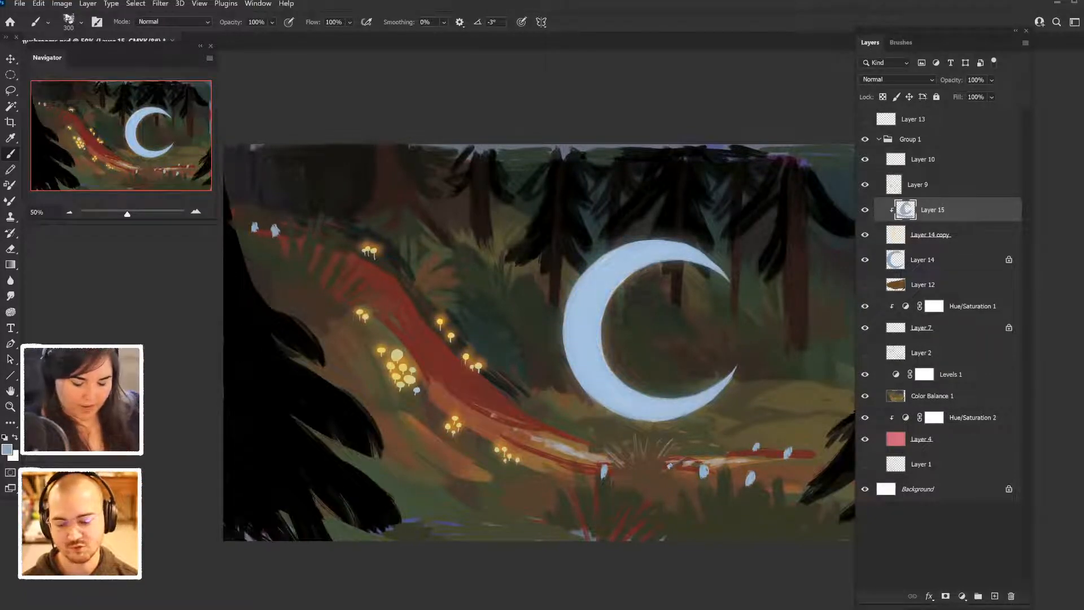
{"action": "key", "text": "ctrl+z"}
{"action": "key", "text": "ctrl+z"}
{"action": "key", "text": "ctrl+z"}
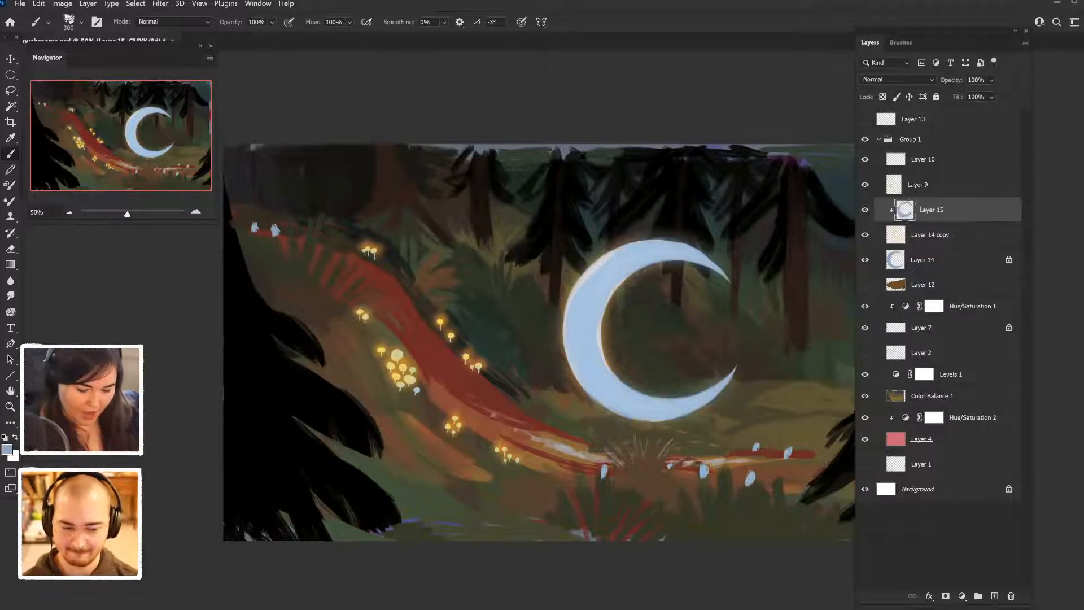
{"action": "key", "text": "ctrl+z"}
{"action": "key", "text": "ctrl+z"}
{"action": "key", "text": "ctrl+z"}
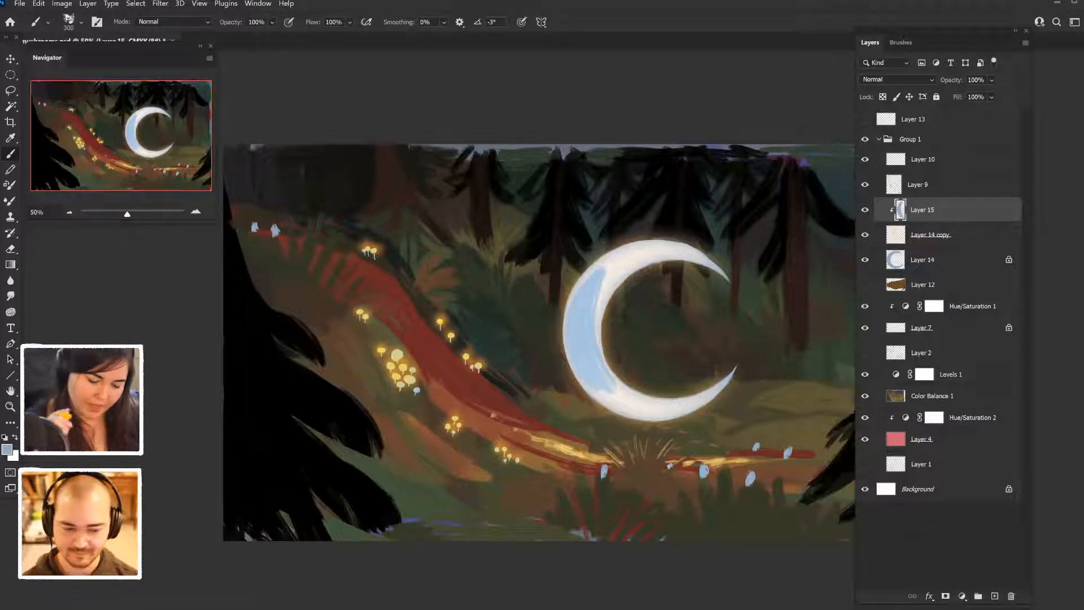
- Extend the pale blue along the crescent toward its tips and soften Layer 15 with a 64 px Gaussian Blur
{"action": "mouse_move", "coordinate": [602, 298]}
{"action": "left_mouse_down"}
{"action": "mouse_move", "coordinate": [616, 267]}
{"action": "mouse_move", "coordinate": [600, 312]}
{"action": "mouse_move", "coordinate": [694, 407]}
{"action": "left_mouse_up"}
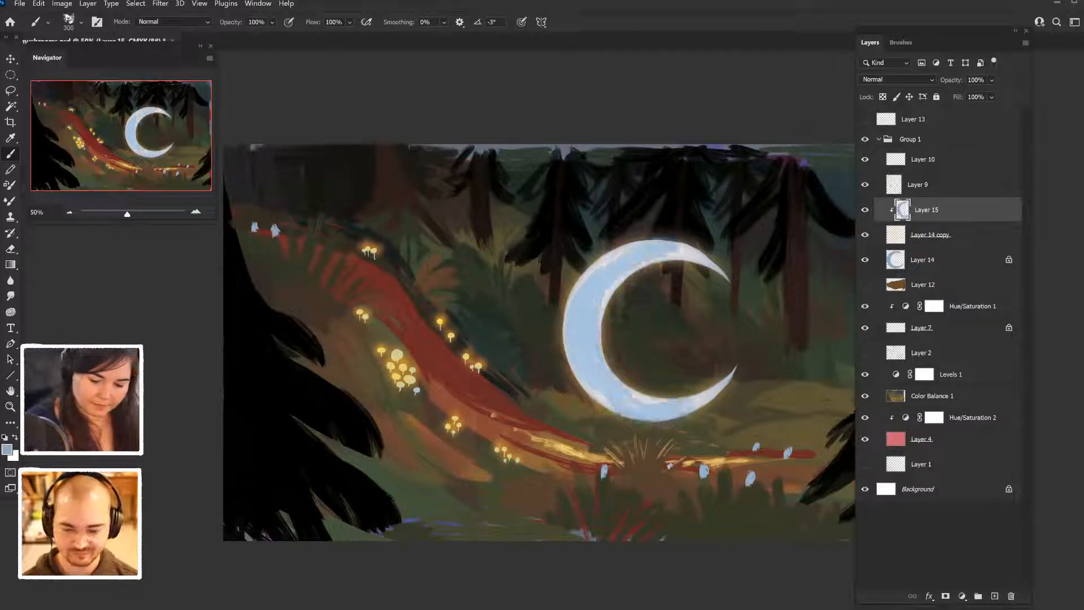
{"action": "left_click", "coordinate": [160, 3]}
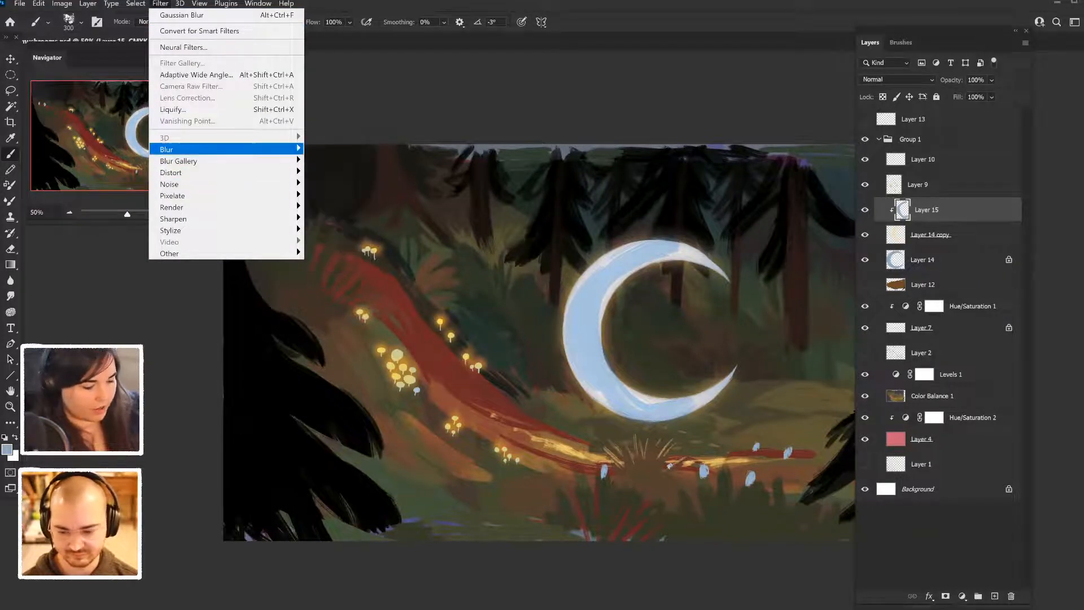
{"action": "mouse_move", "coordinate": [271, 149]}
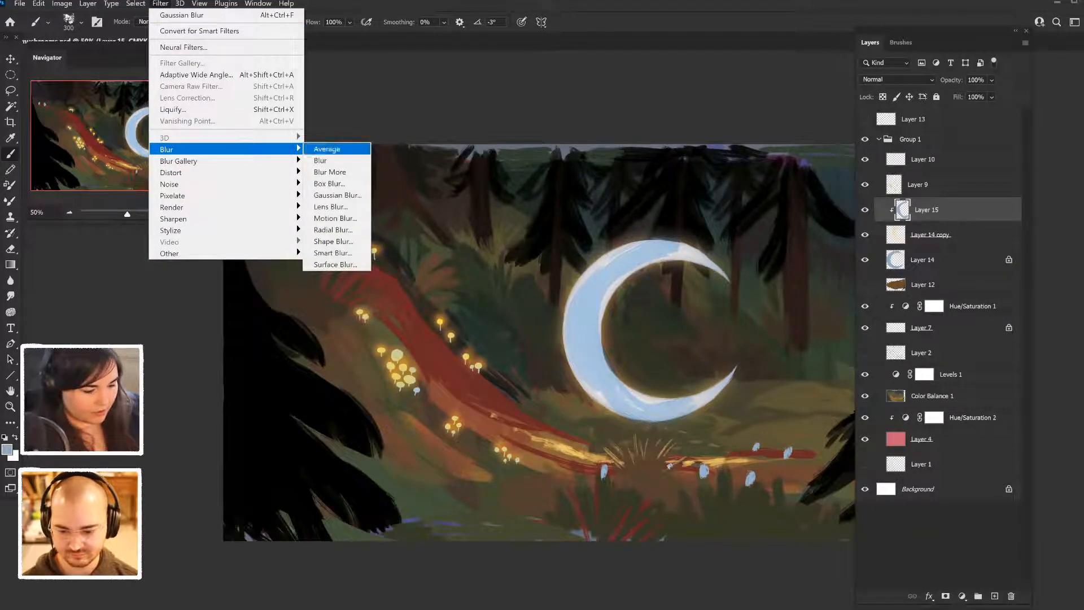
{"action": "left_click", "coordinate": [338, 201]}
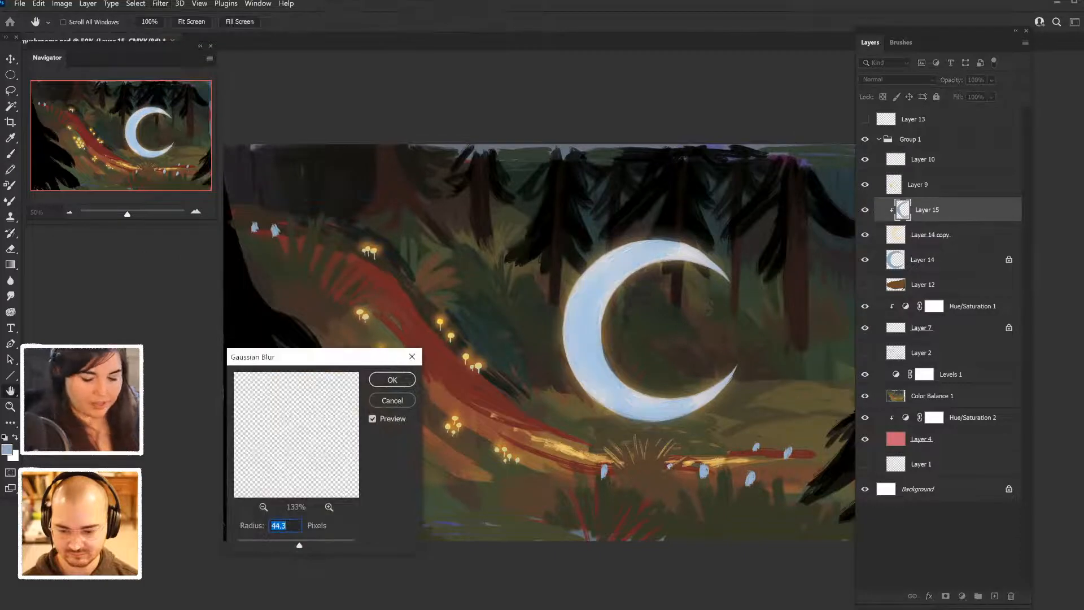
{"action": "left_click_drag", "start_coordinate": [299, 546], "coordinate": [304, 545]}
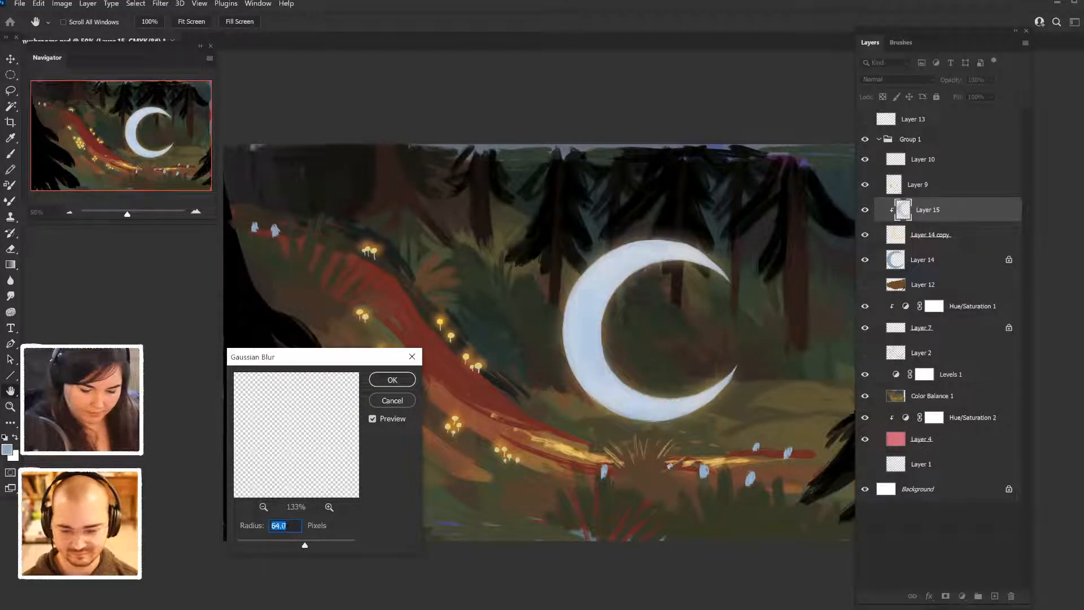
{"action": "left_click", "coordinate": [393, 380]}
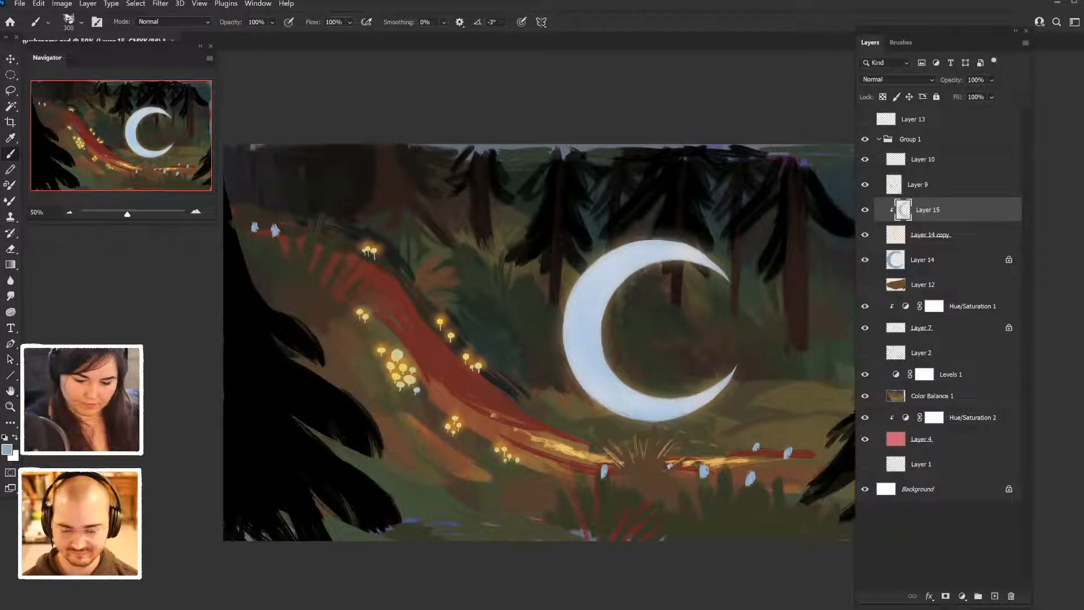
- Compare the moon with the blurred blue tint of Layer 15 hidden and shown, leaving the layer visible
{"action": "left_click", "coordinate": [865, 209]}
{"action": "left_click", "coordinate": [865, 209]}
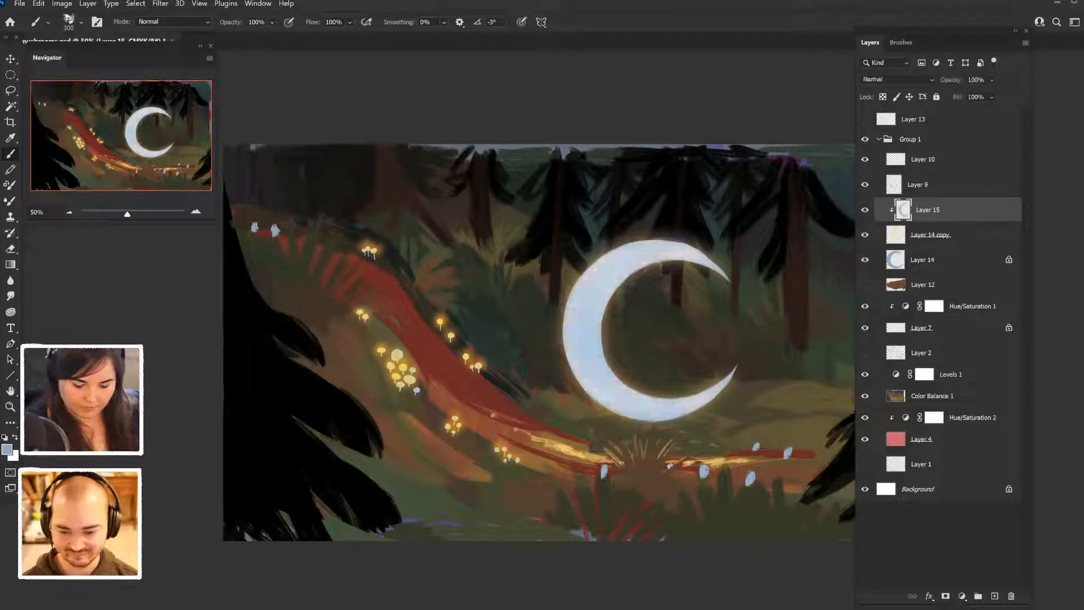
{"action": "left_click", "coordinate": [865, 209]}
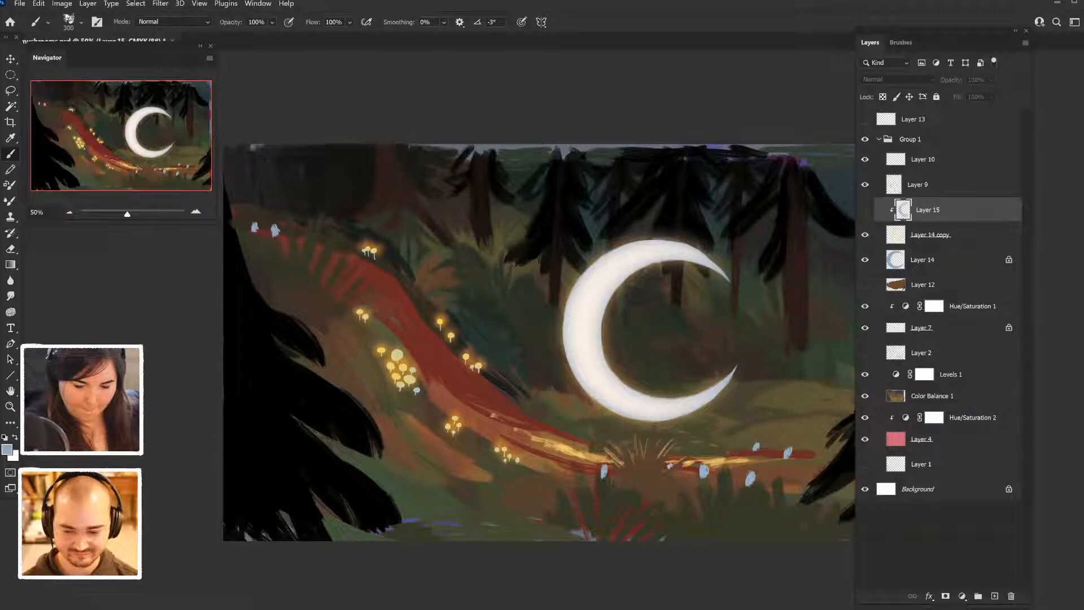
{"action": "left_click", "coordinate": [865, 209]}
{"action": "left_click", "coordinate": [865, 209]}
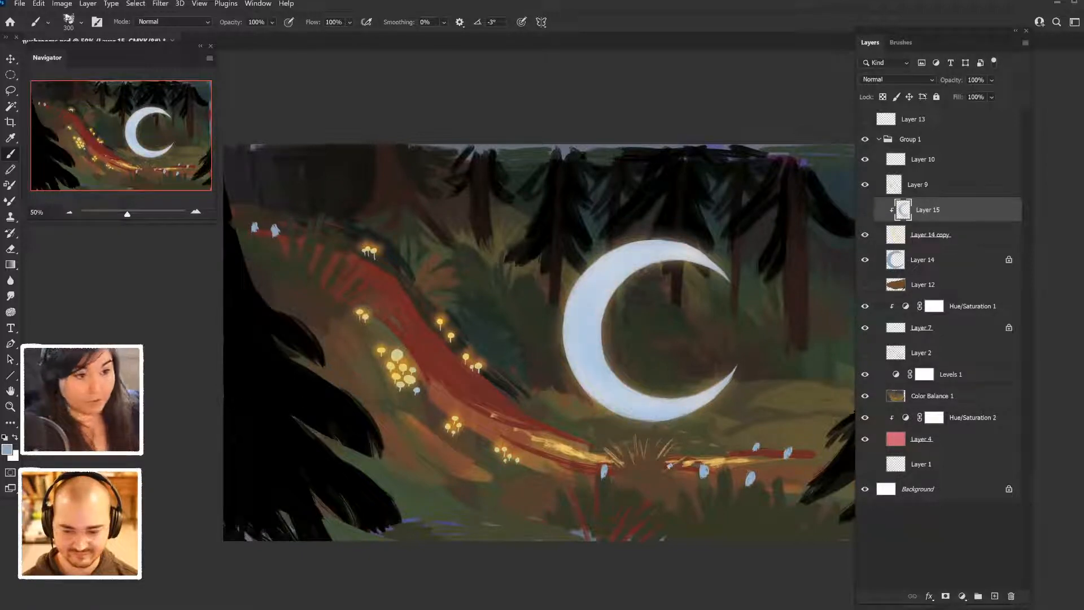
{"action": "left_click", "coordinate": [865, 209]}
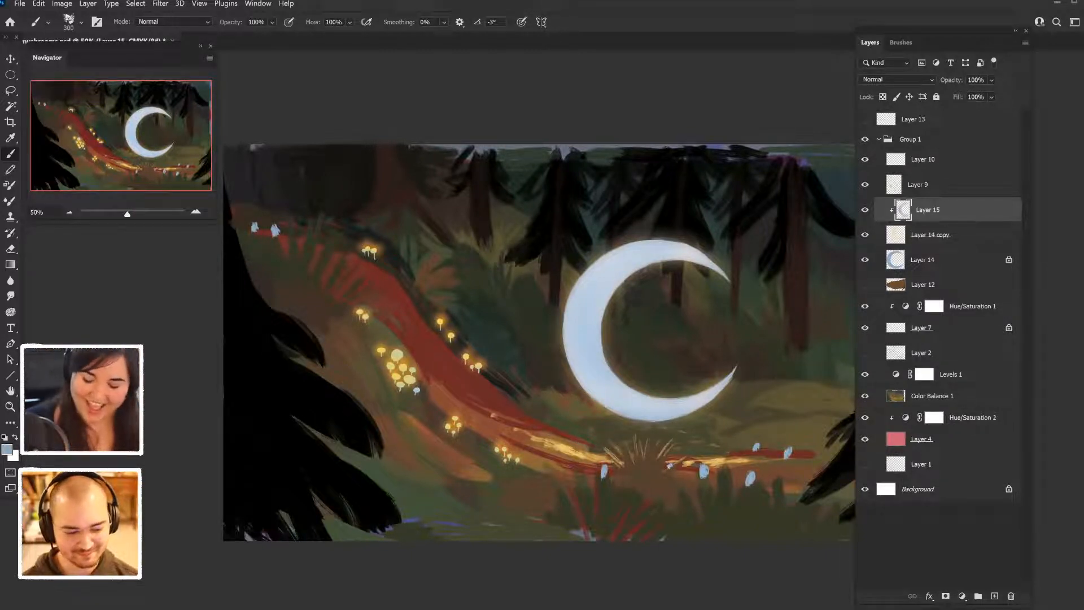
- Add a new layer above Layer 15 and look through the brush presets for a suitable soft brush
{"action": "key", "text": "ctrl+shift+alt+n"}
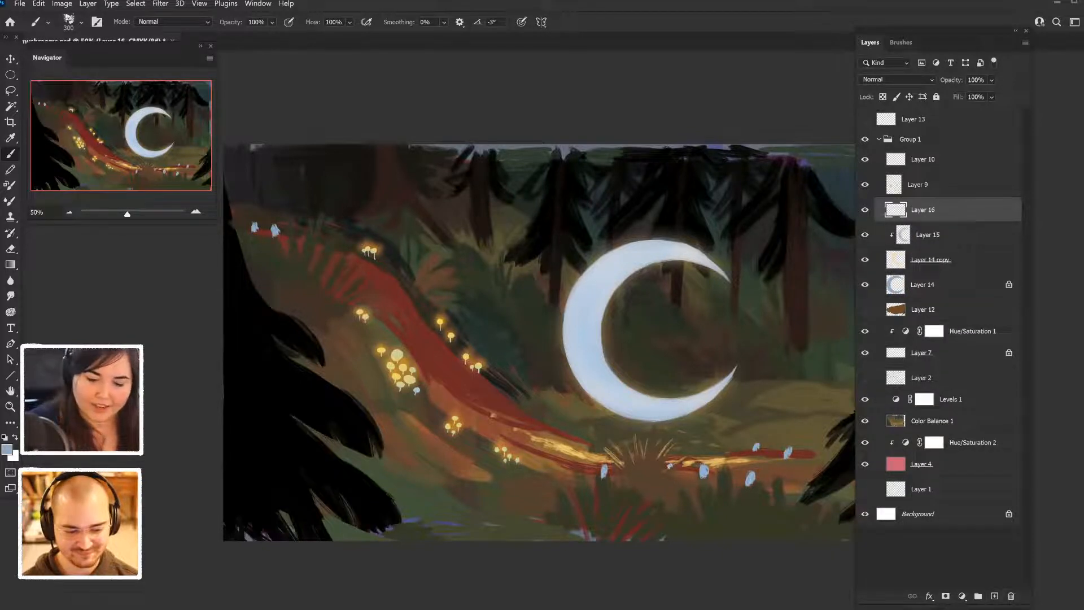
{"action": "left_click", "coordinate": [901, 42]}
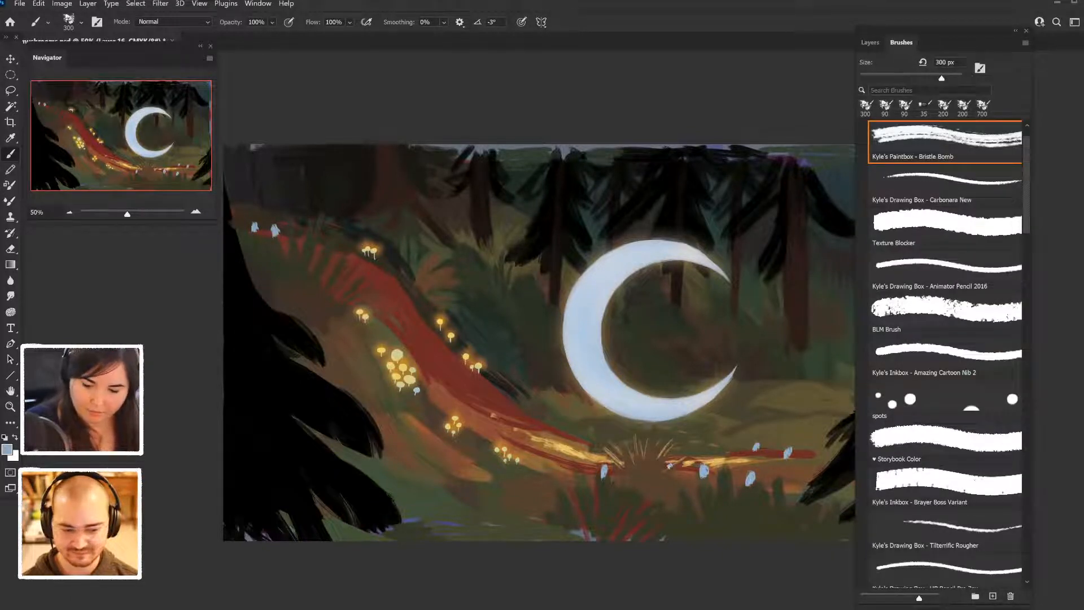
{"action": "scroll", "coordinate": [947, 353], "scroll_direction": "down", "scroll_amount": 3}
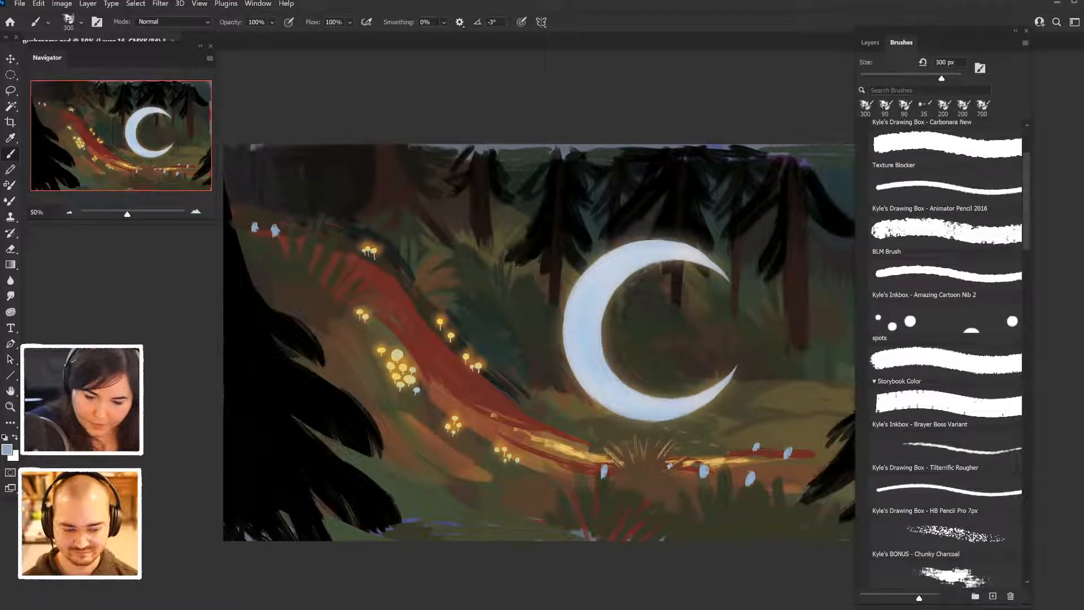
{"action": "scroll", "coordinate": [946, 353], "scroll_direction": "up", "scroll_amount": 4}
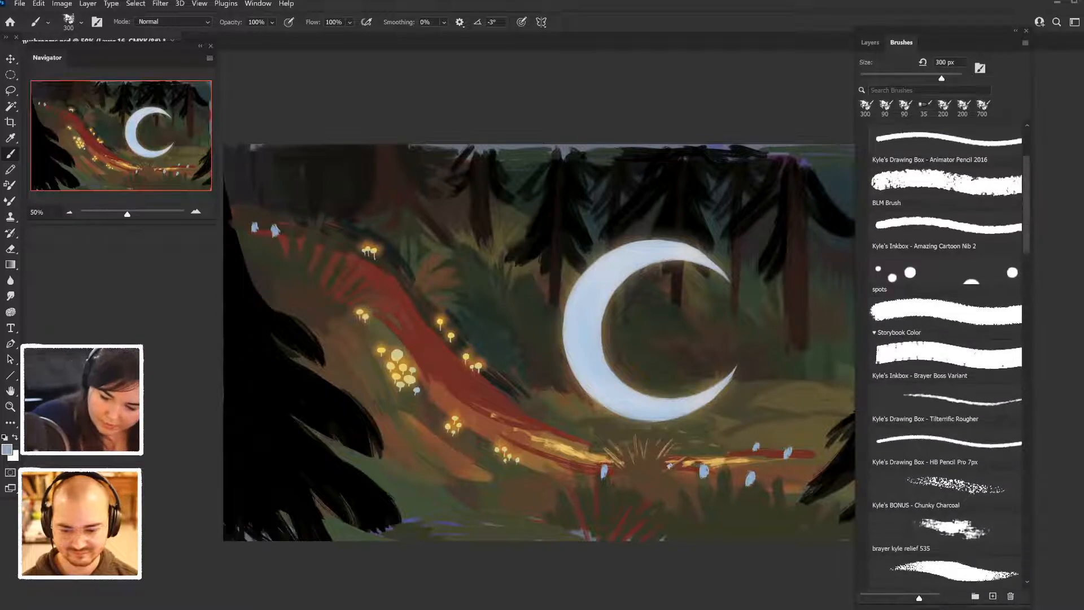
{"action": "scroll", "coordinate": [947, 353], "scroll_direction": "down", "scroll_amount": 2}
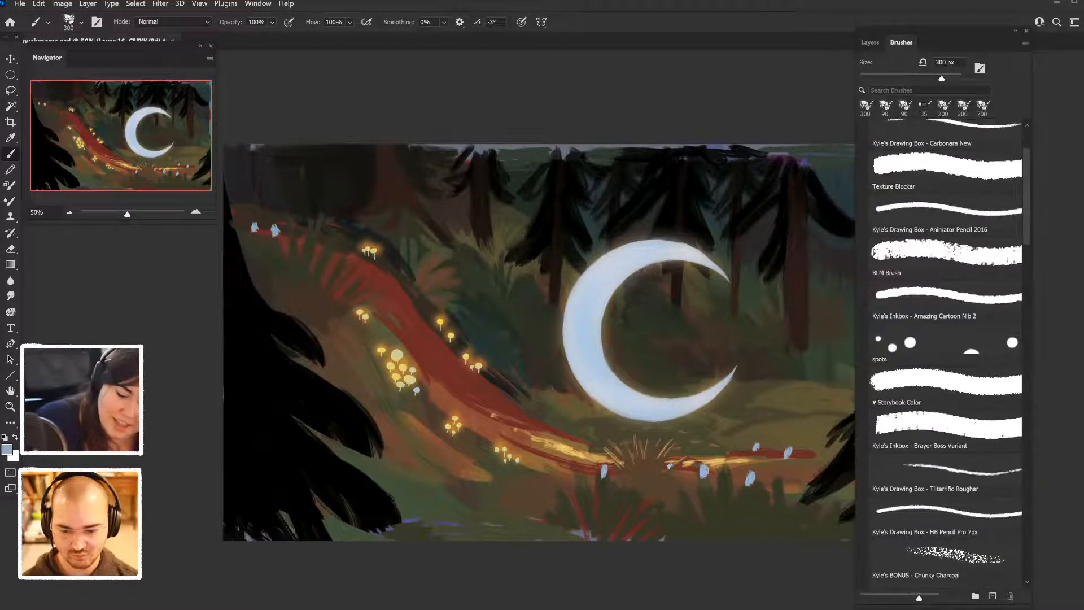
{"action": "scroll", "coordinate": [947, 353], "scroll_direction": "down", "scroll_amount": 1}
{"action": "scroll", "coordinate": [946, 353], "scroll_direction": "down", "scroll_amount": 1}
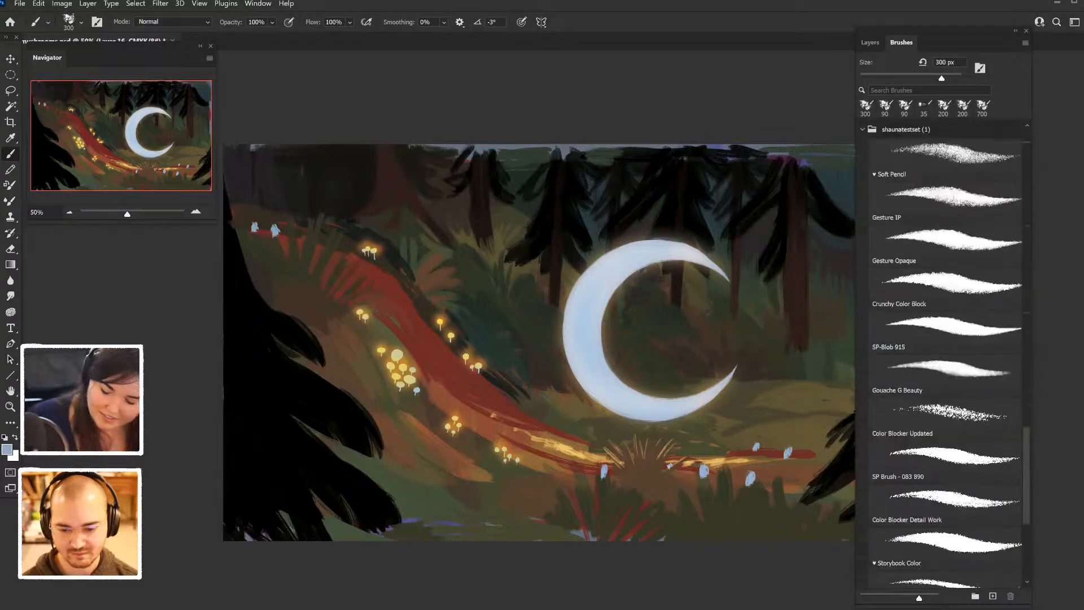
{"action": "scroll", "coordinate": [946, 353], "scroll_direction": "down", "scroll_amount": 10}
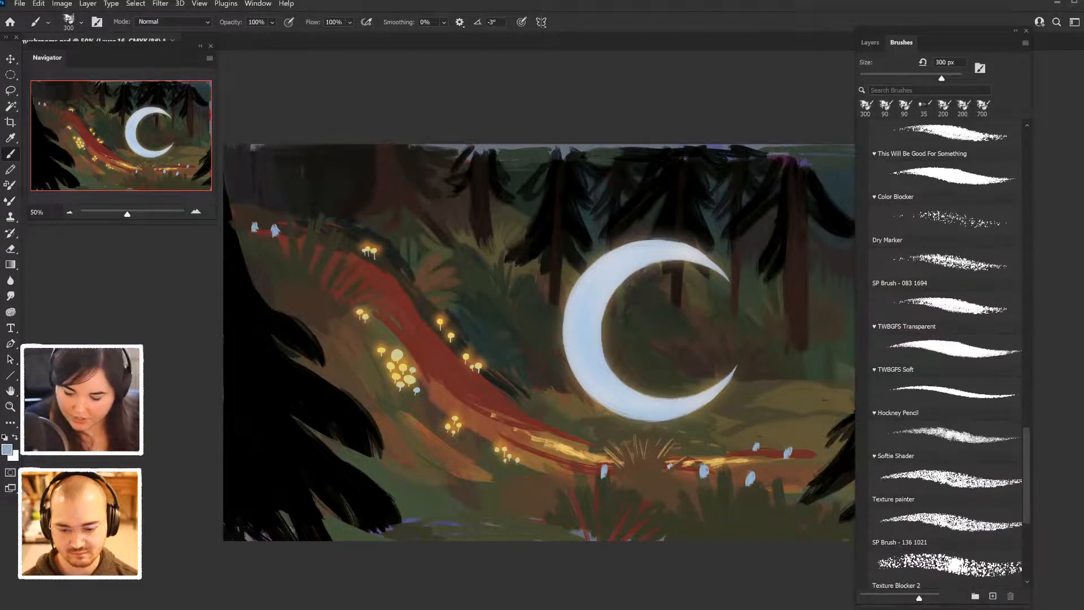
{"action": "scroll", "coordinate": [946, 353], "scroll_direction": "up", "scroll_amount": 3}
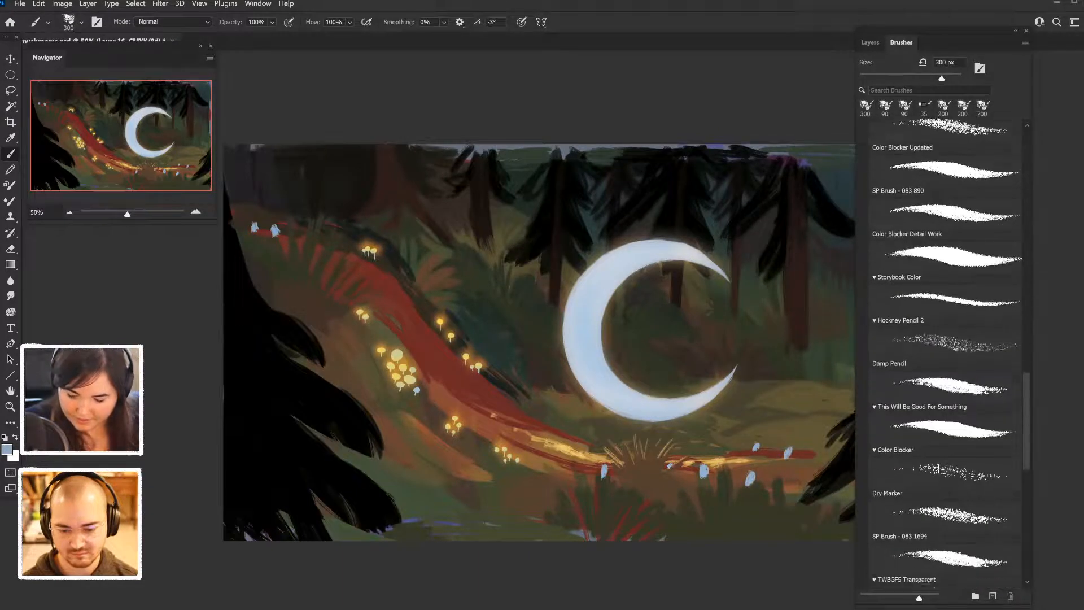
{"action": "scroll", "coordinate": [946, 353], "scroll_direction": "down", "scroll_amount": 1}
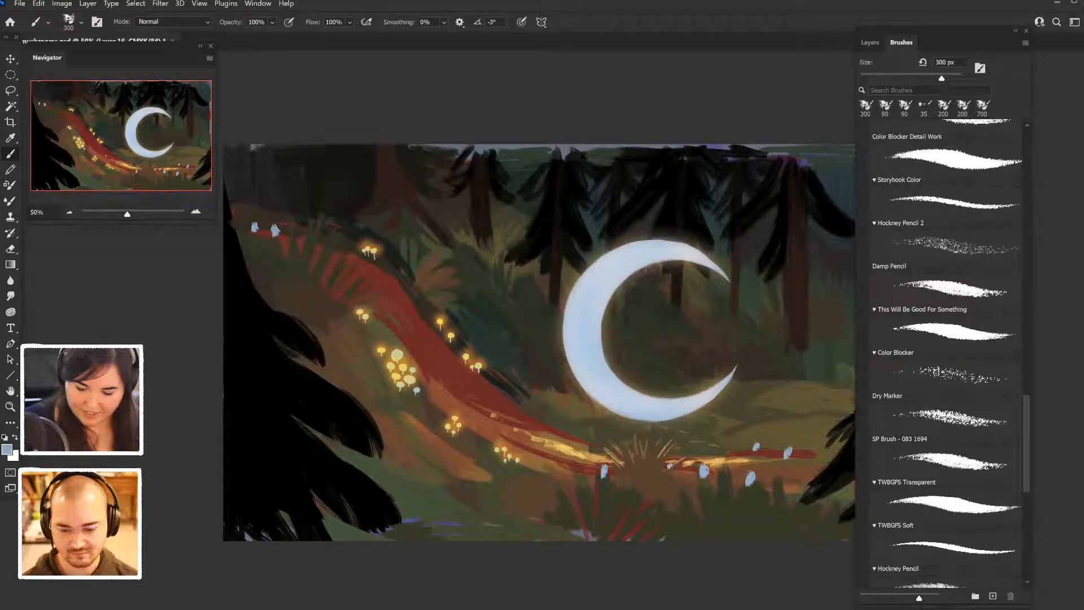
{"action": "scroll", "coordinate": [947, 353], "scroll_direction": "down", "scroll_amount": 3}
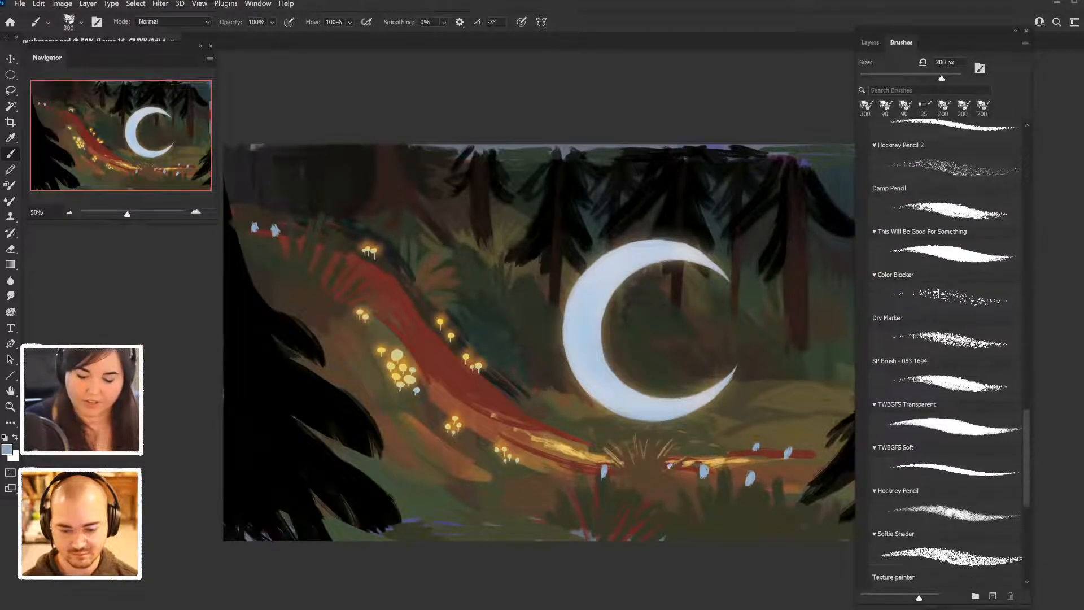
{"action": "scroll", "coordinate": [946, 353], "scroll_direction": "up", "scroll_amount": 15}
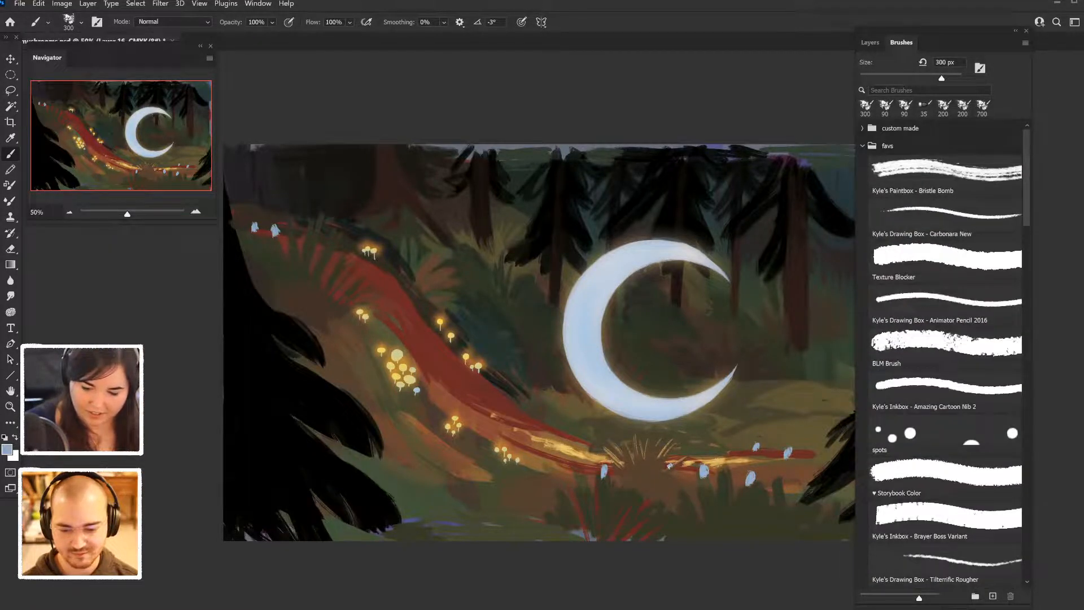
- Search the brushes for "basic" and instead for "soft", select Soft Round, and undo a trial stroke across the trees near the moon
{"action": "left_click", "coordinate": [930, 90]}
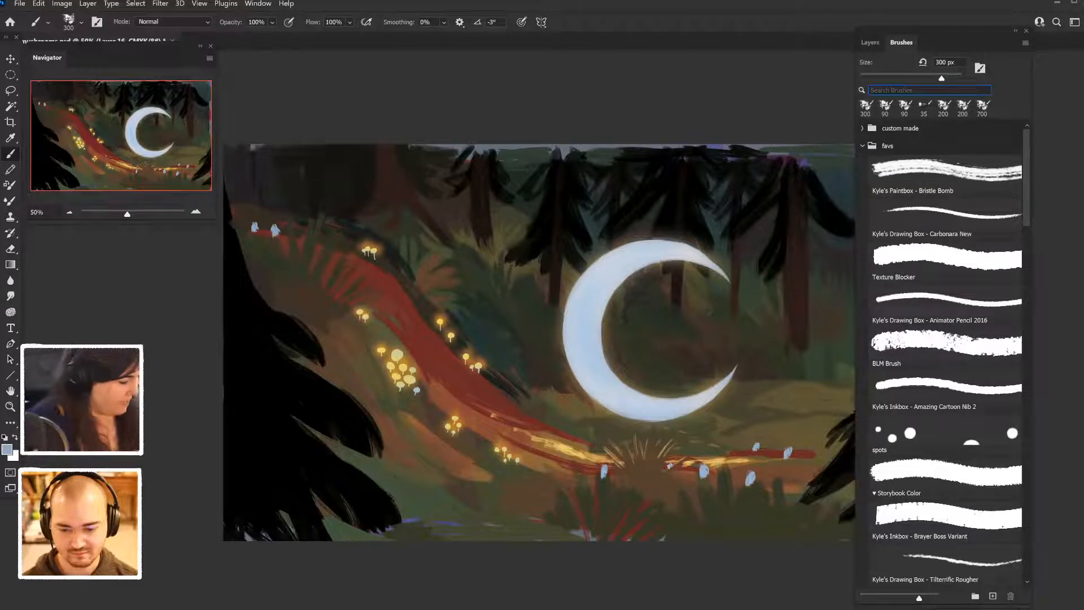
{"action": "type", "text": "basic"}
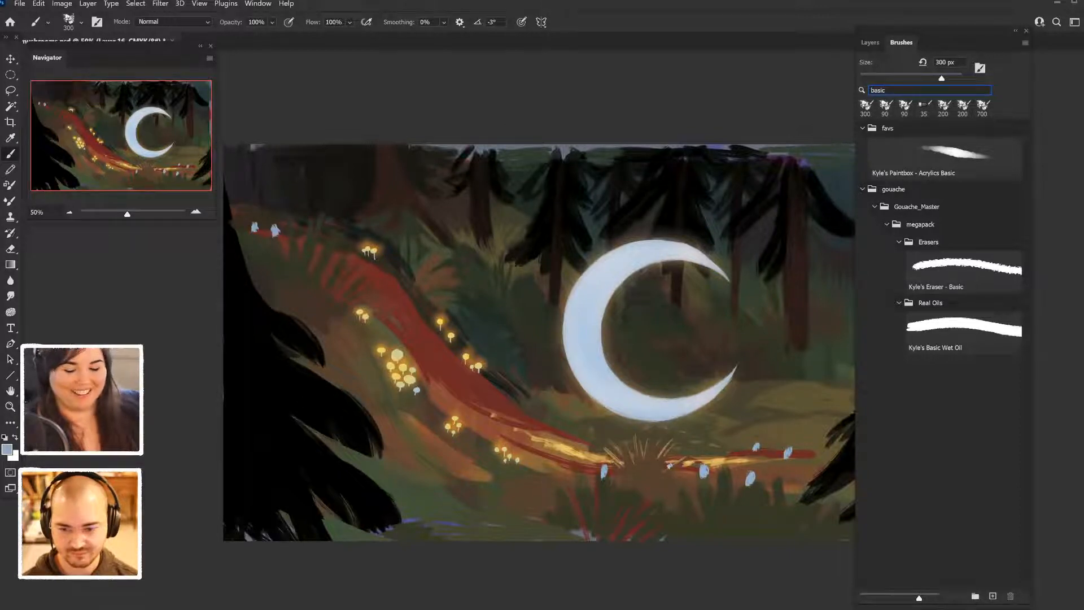
{"action": "key", "text": "BackSpace"}
{"action": "key", "text": "BackSpace"}
{"action": "key", "text": "BackSpace"}
{"action": "key", "text": "BackSpace"}
{"action": "key", "text": "BackSpace"}
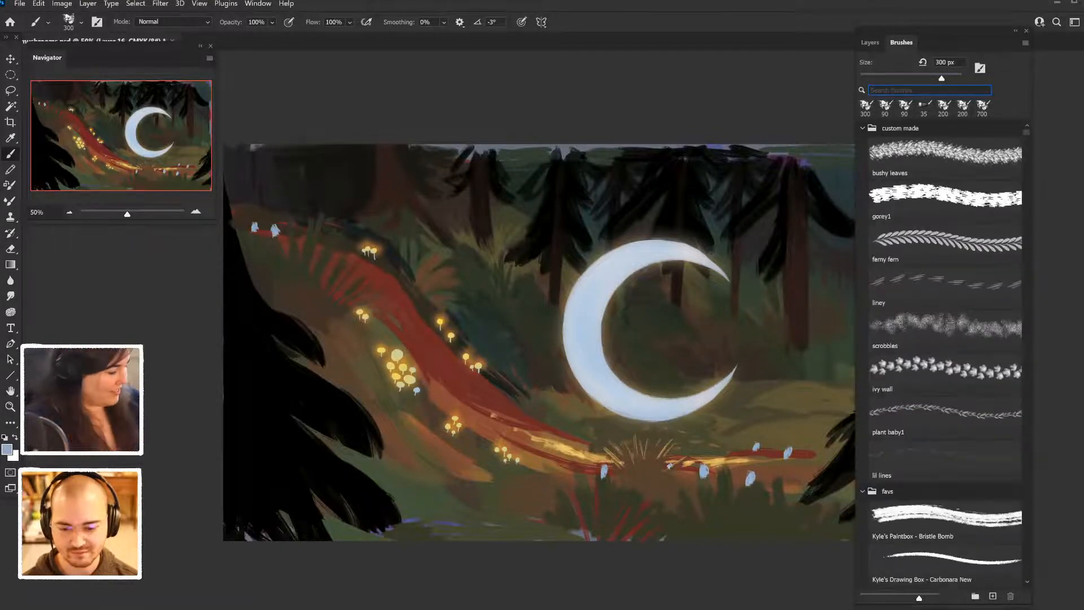
{"action": "type", "text": "soft"}
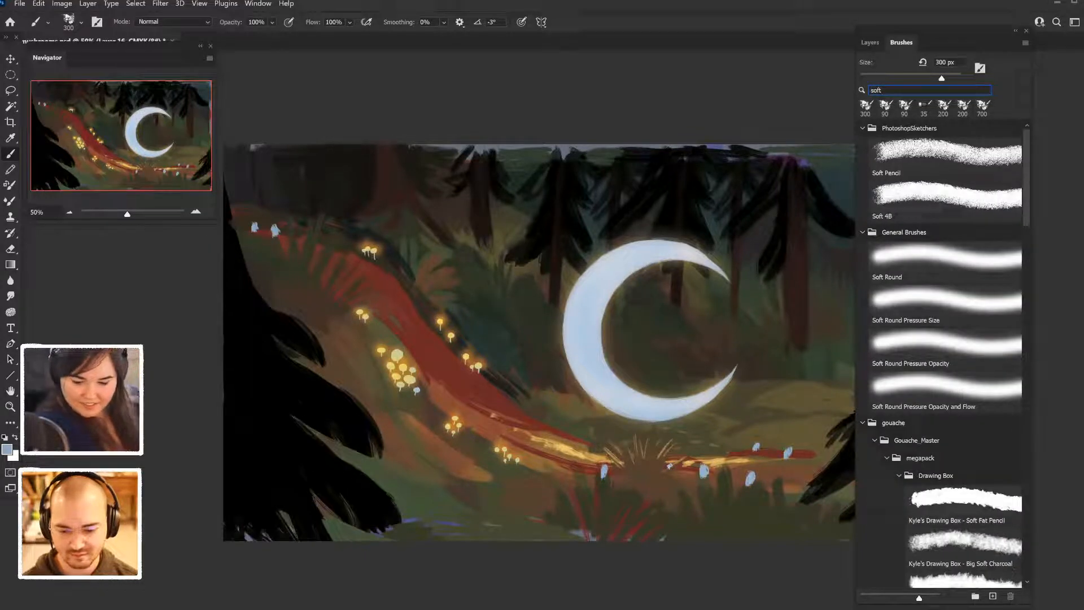
{"action": "scroll", "coordinate": [945, 254], "scroll_direction": "down", "scroll_amount": 2}
{"action": "left_click", "coordinate": [945, 243]}
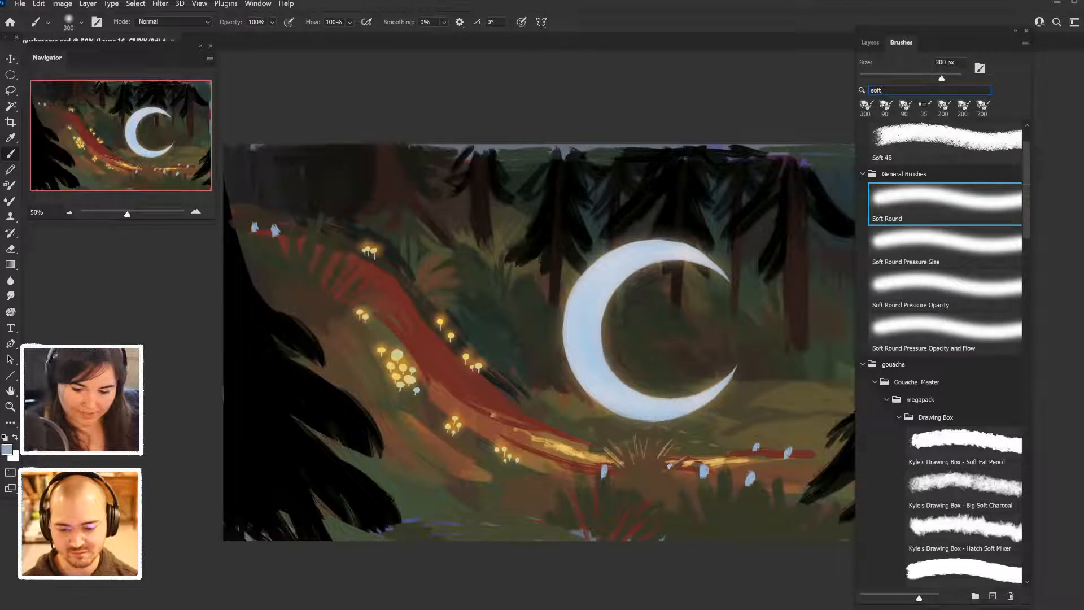
{"action": "mouse_move", "coordinate": [604, 200]}
{"action": "left_mouse_down"}
{"action": "mouse_move", "coordinate": [607, 243]}
{"action": "mouse_move", "coordinate": [666, 271]}
{"action": "mouse_move", "coordinate": [779, 237]}
{"action": "left_mouse_up"}
{"action": "key", "text": "ctrl+z"}
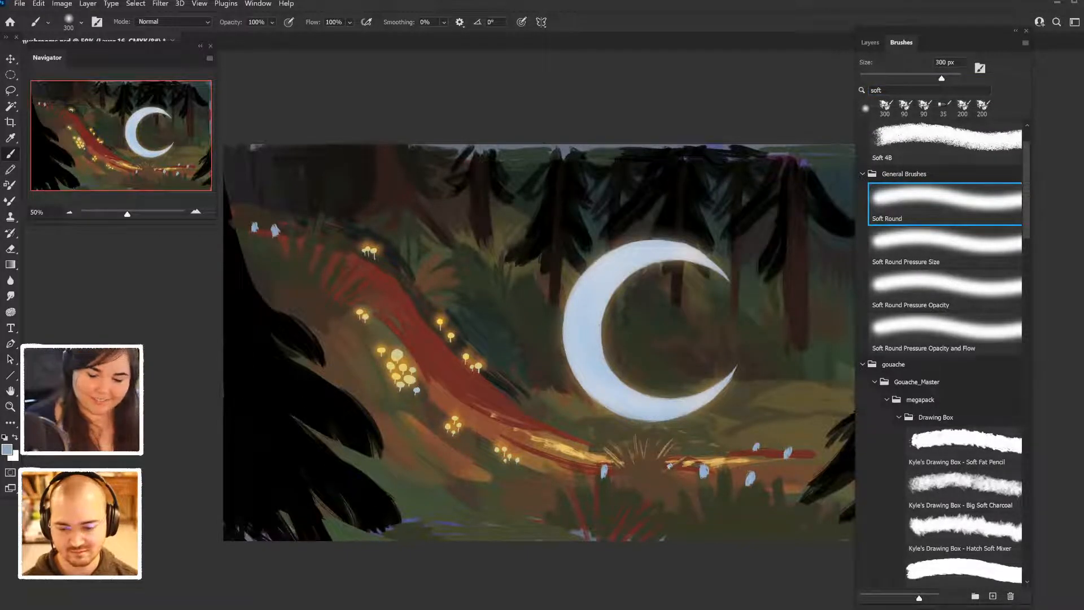
- Try Soft Light and Overlay on Layer 16, set its blend mode to Hard Light, and undo a pale blue trial stroke inside the crescent
{"action": "left_click", "coordinate": [870, 42]}
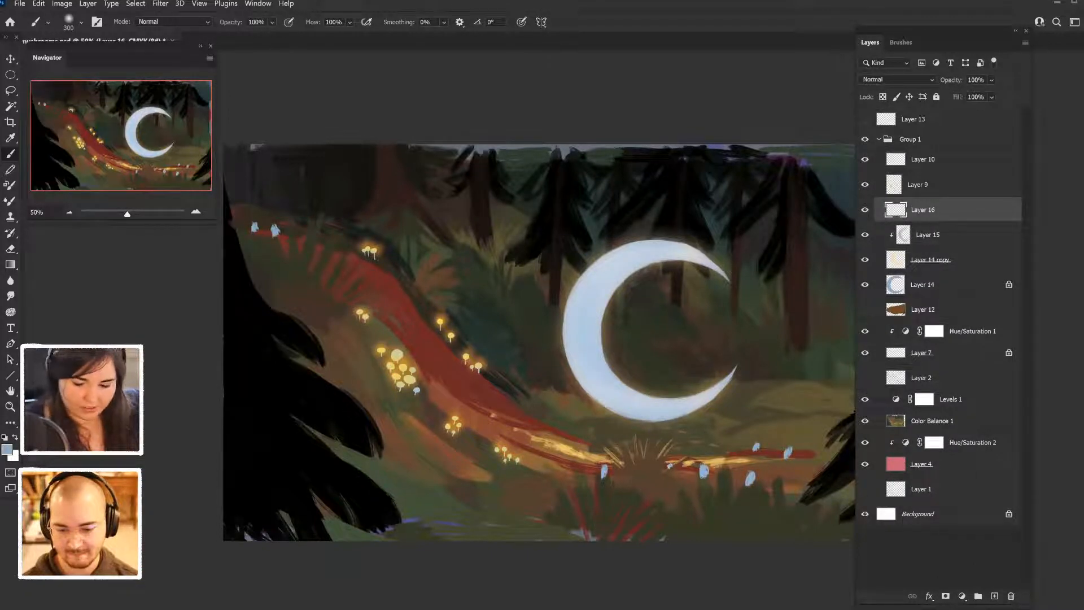
{"action": "left_click", "coordinate": [898, 80]}
{"action": "left_click", "coordinate": [881, 235]}
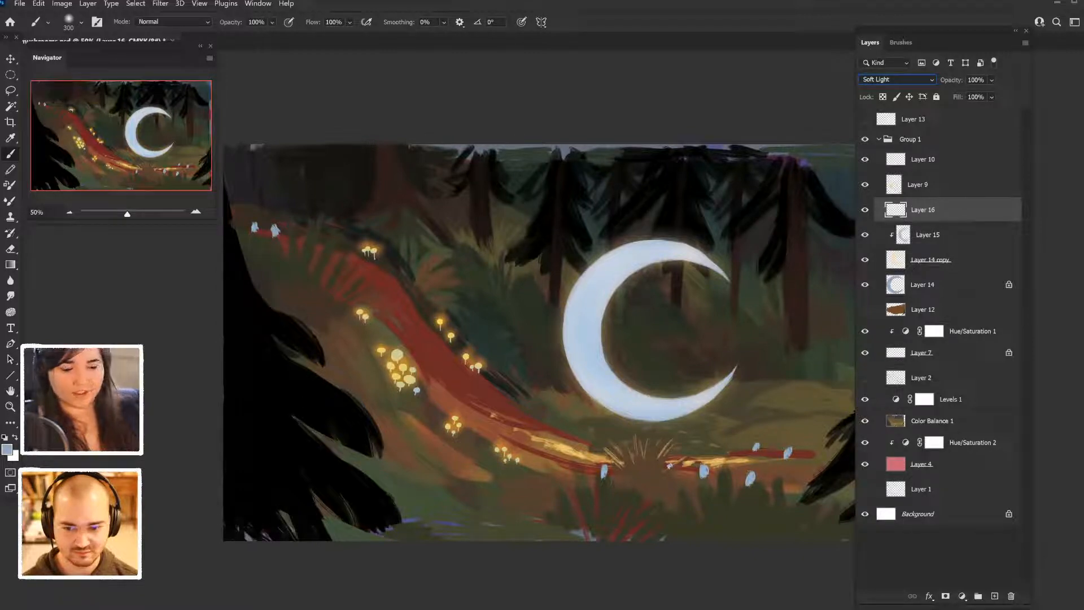
{"action": "key", "text": "Up"}
{"action": "key", "text": "Up"}
{"action": "key", "text": "Up"}
{"action": "key", "text": "Up"}
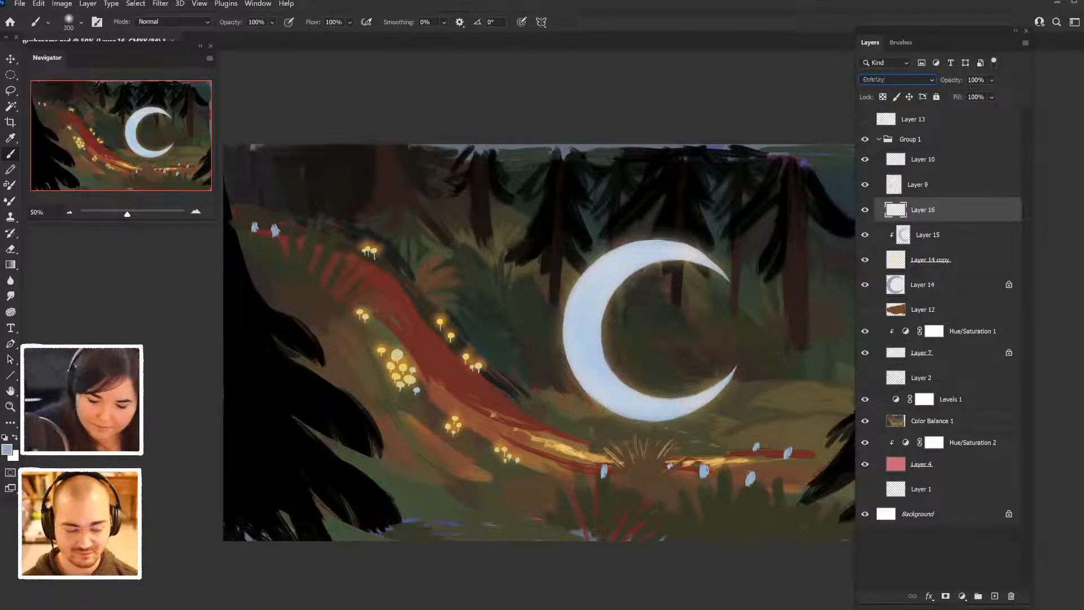
{"action": "left_click", "coordinate": [897, 80]}
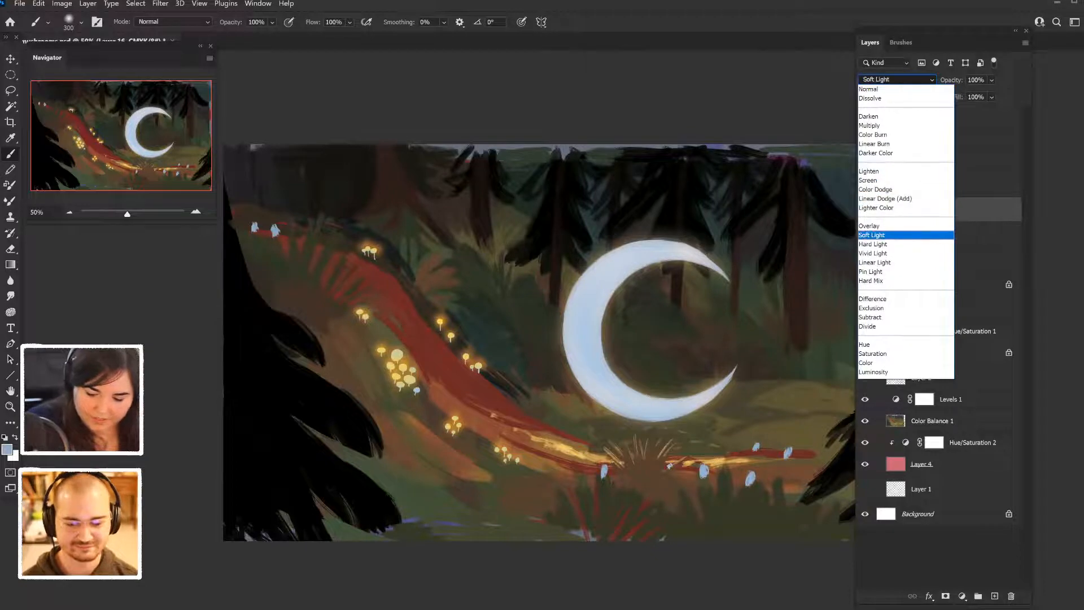
{"action": "left_click", "coordinate": [873, 244]}
{"action": "mouse_move", "coordinate": [636, 313]}
{"action": "left_mouse_down"}
{"action": "mouse_move", "coordinate": [572, 375]}
{"action": "mouse_move", "coordinate": [685, 311]}
{"action": "left_mouse_up"}
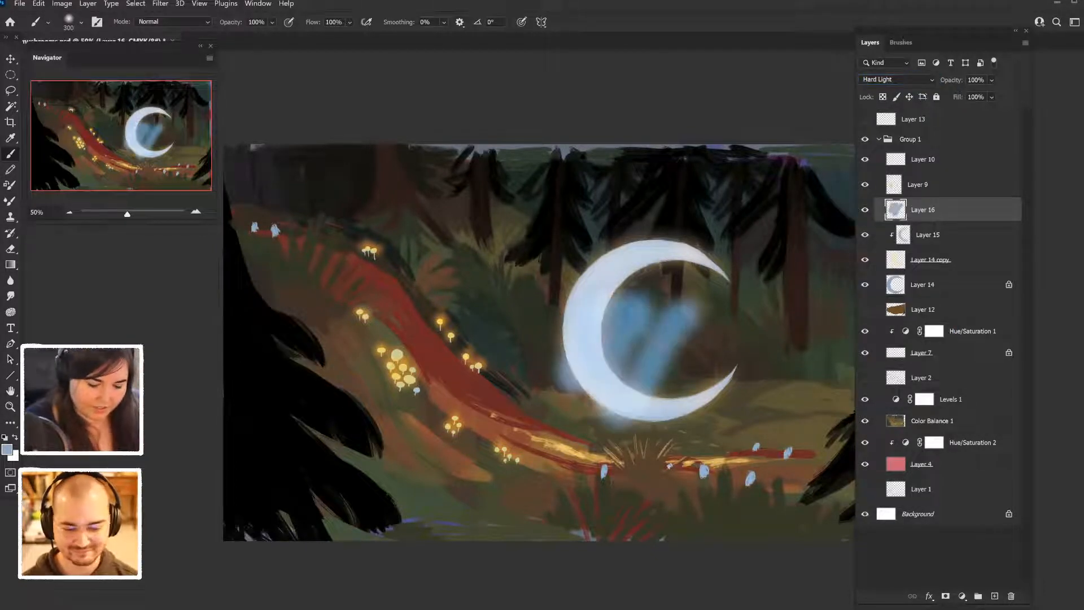
{"action": "key", "text": "ctrl+z"}
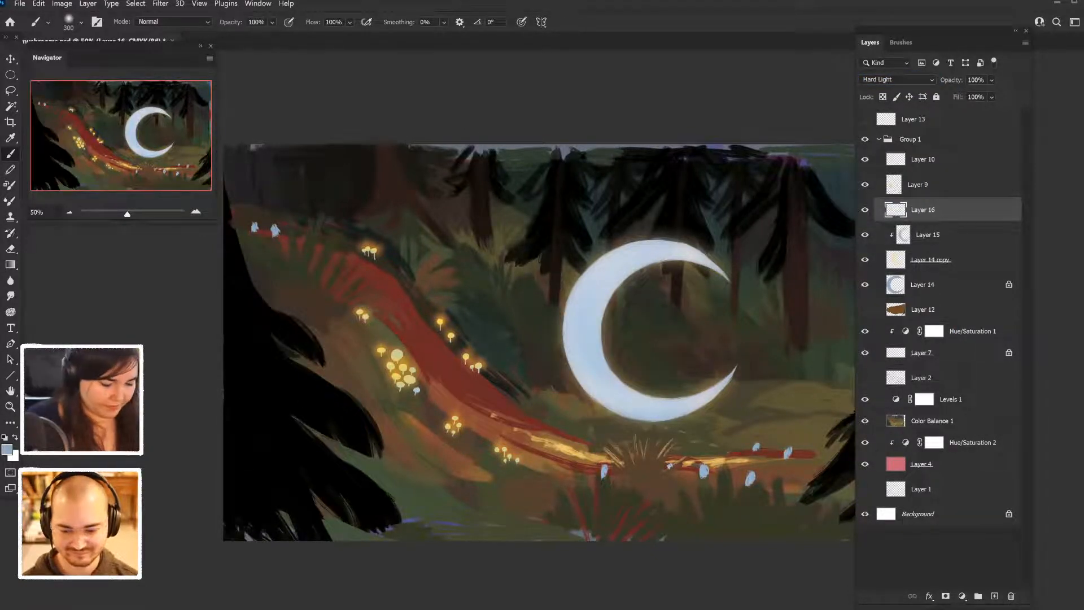
- Sample a color from the ground beside the path and brighten it to a warm yellow-orange foreground color
{"action": "scroll", "coordinate": [405, 383], "scroll_direction": "down", "scroll_amount": 5}
{"action": "left_click", "coordinate": [438, 378], "text": "alt"}
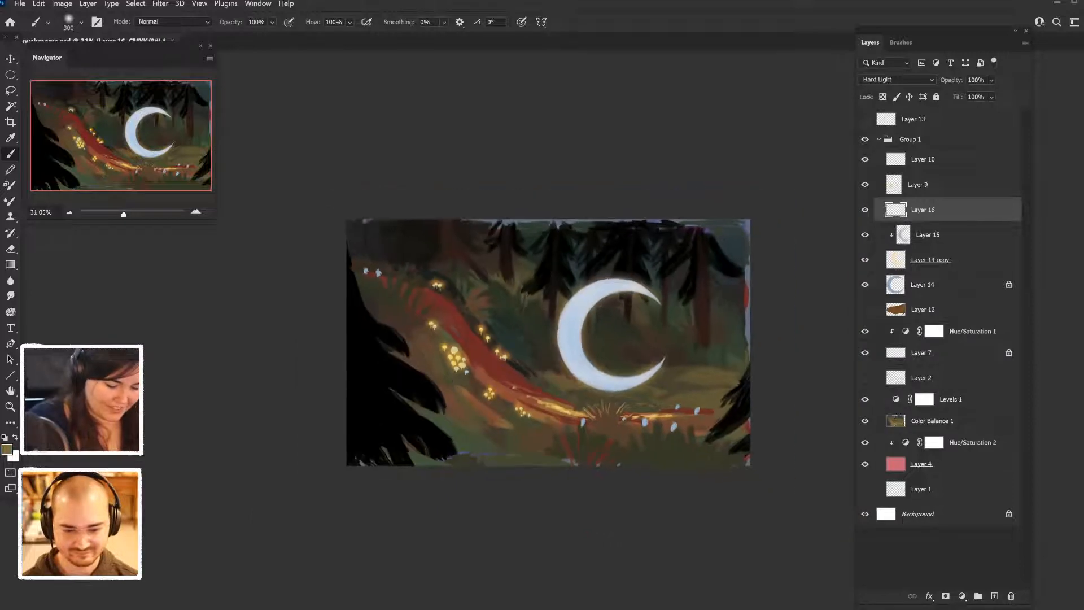
{"action": "left_click", "coordinate": [7, 449]}
{"action": "left_click_drag", "start_coordinate": [756, 353], "coordinate": [768, 301]}
{"action": "key", "text": "Return"}
{"action": "key", "text": "b"}
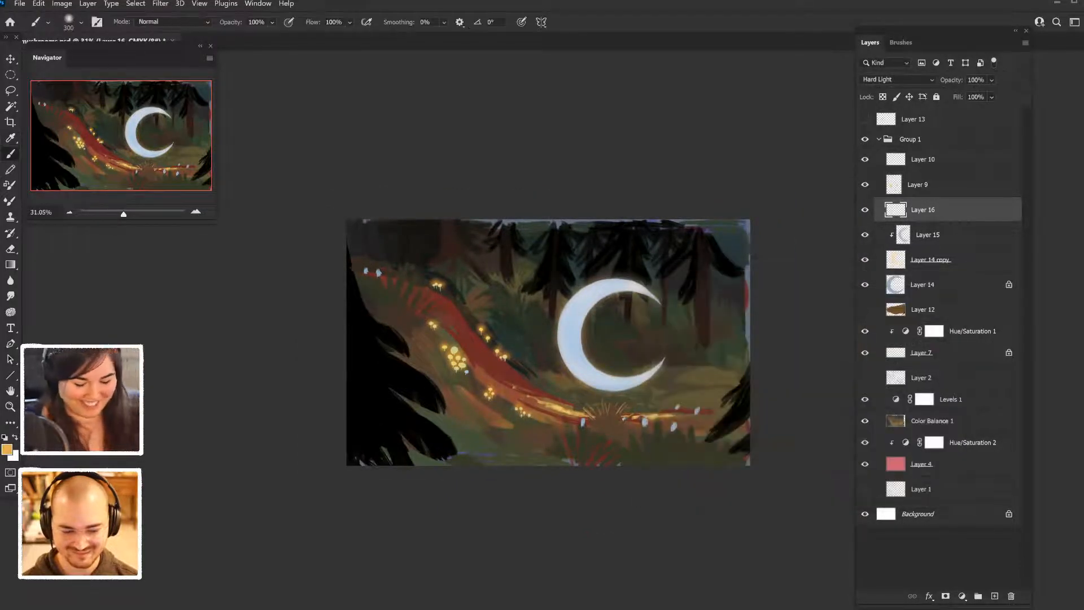
- Try soft yellow-orange strokes and dabs on the crescent's thick outer edge on Layer 16, and undo them
{"action": "scroll", "coordinate": [543, 331], "scroll_direction": "up", "scroll_amount": 5}
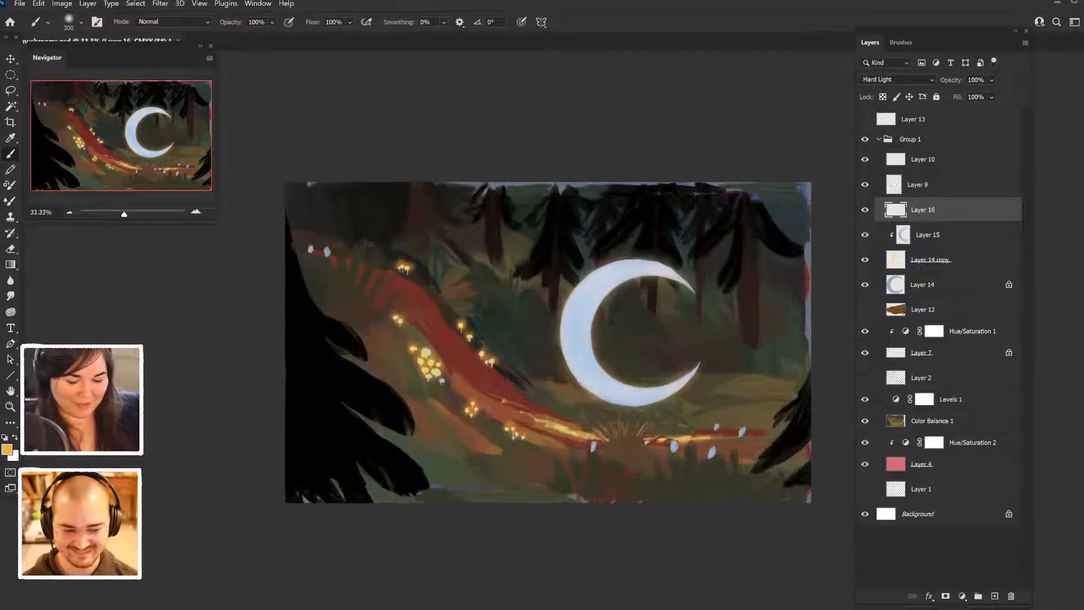
{"action": "left_click_drag", "start_coordinate": [621, 225], "coordinate": [587, 357]}
{"action": "key", "text": "ctrl+z"}
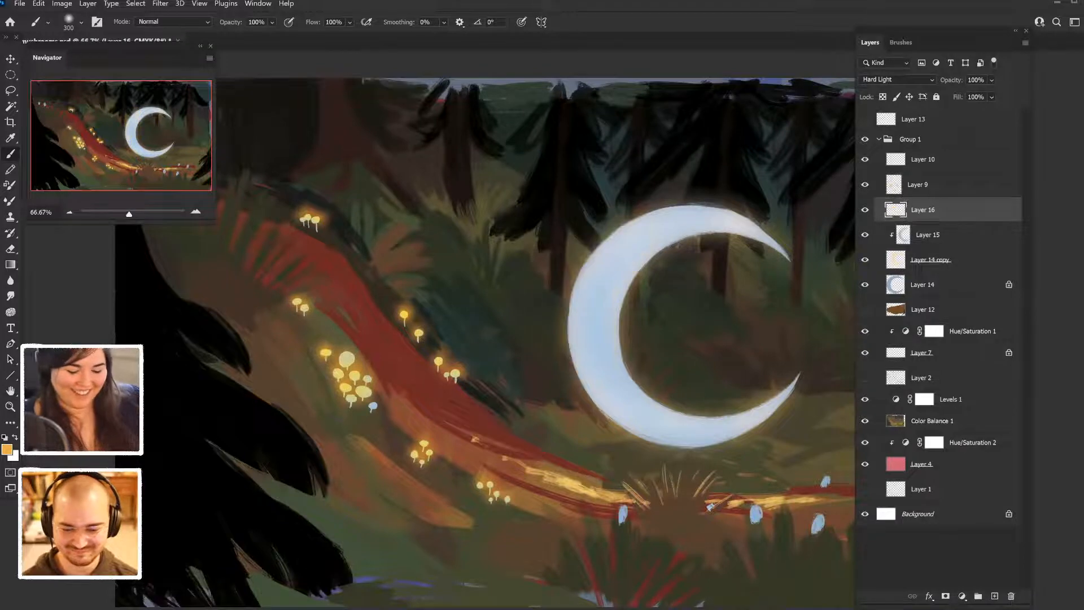
{"action": "left_click", "coordinate": [578, 352]}
{"action": "left_click", "coordinate": [575, 306]}
{"action": "key", "text": "ctrl+z"}
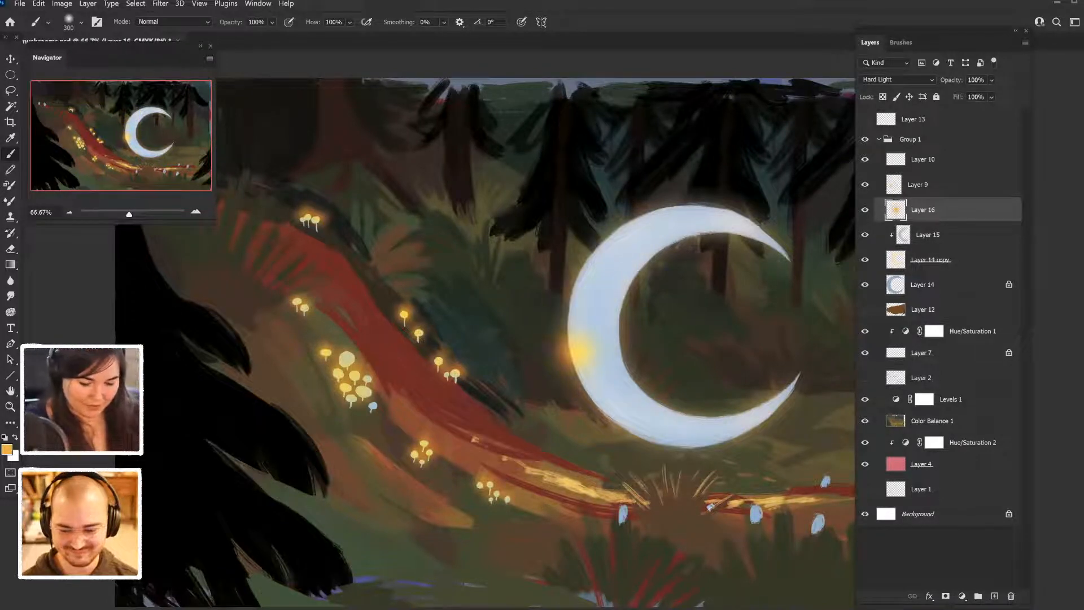
{"action": "key", "text": "ctrl+z"}
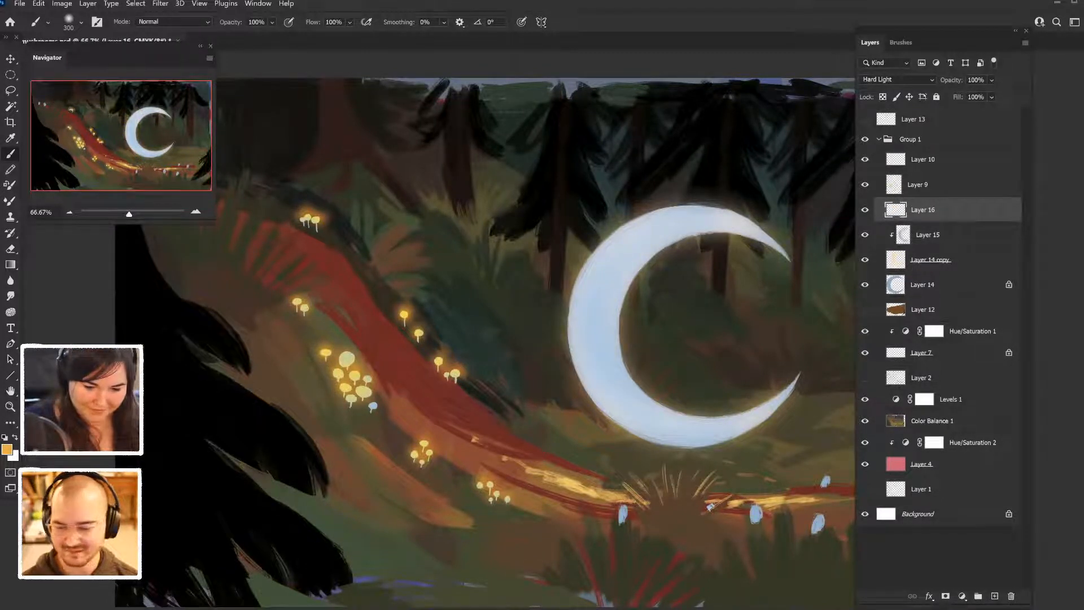
- Enable Transfer for the Soft Round brush and undo a yellow-orange trial stroke along the crescent's outer edge
{"action": "left_click", "coordinate": [258, 3]}
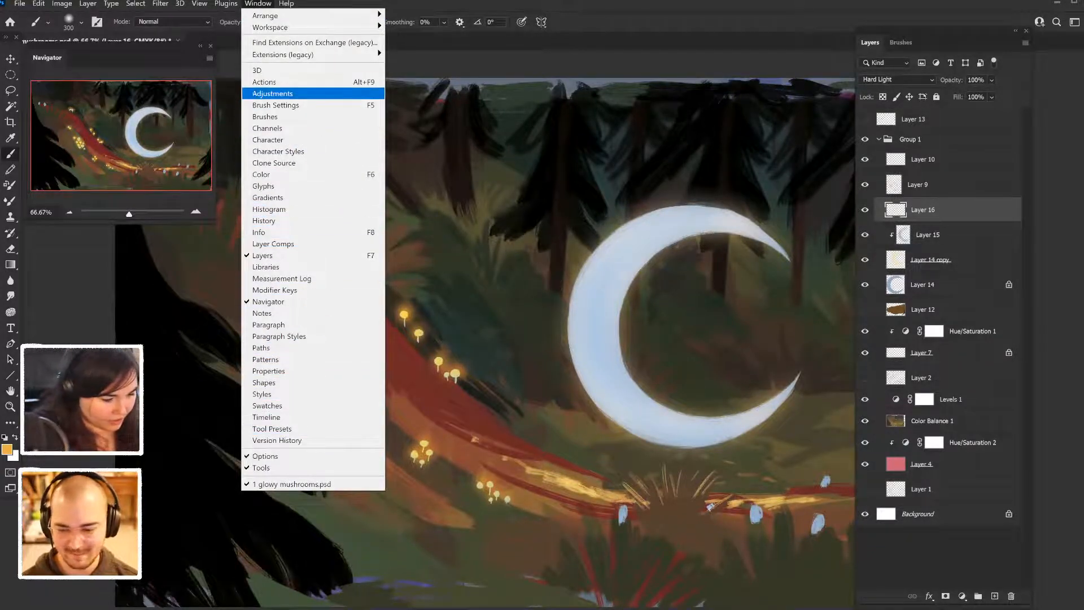
{"action": "left_click", "coordinate": [277, 105]}
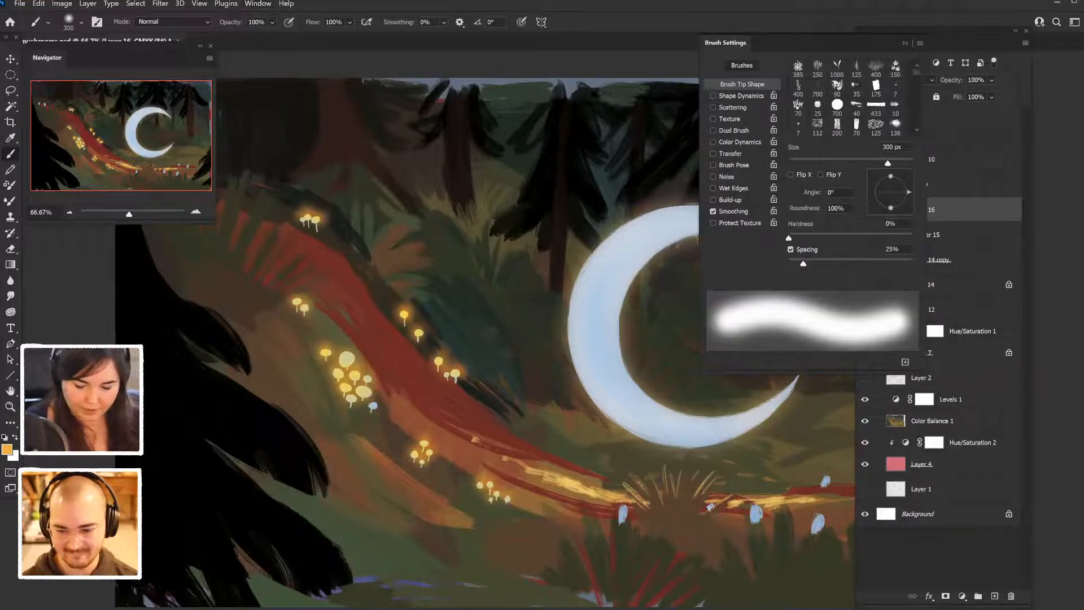
{"action": "left_click", "coordinate": [713, 153]}
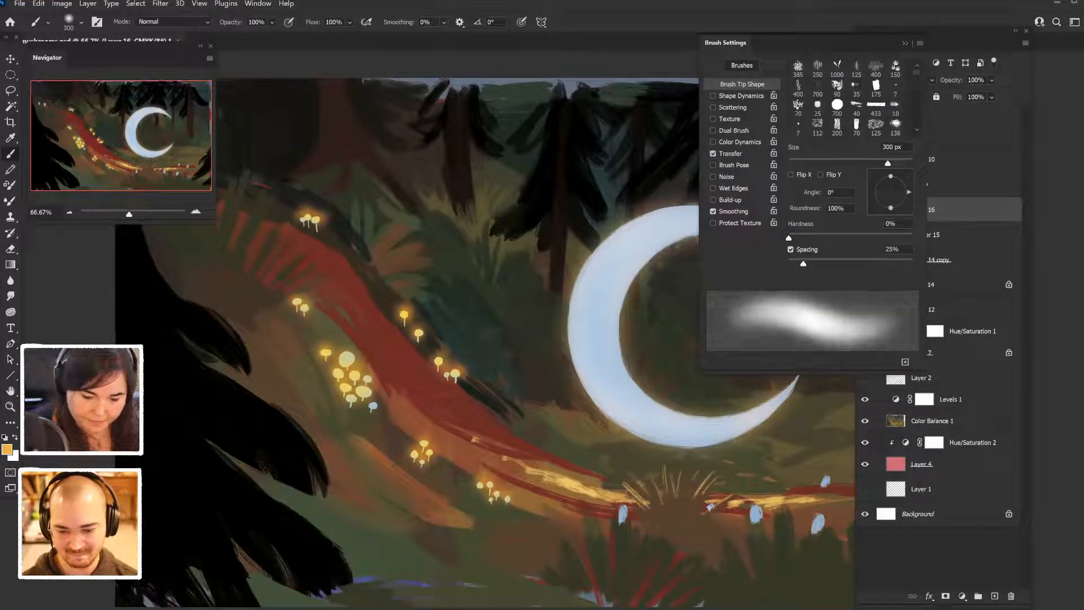
{"action": "left_click", "coordinate": [731, 153]}
{"action": "left_click", "coordinate": [906, 43]}
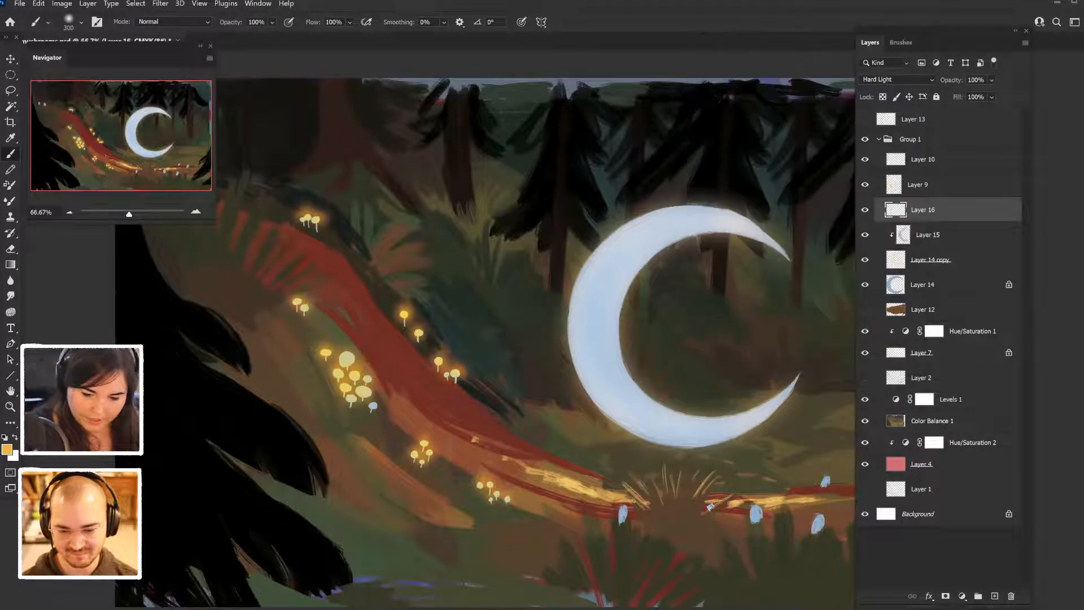
{"action": "left_click_drag", "start_coordinate": [595, 247], "coordinate": [577, 351]}
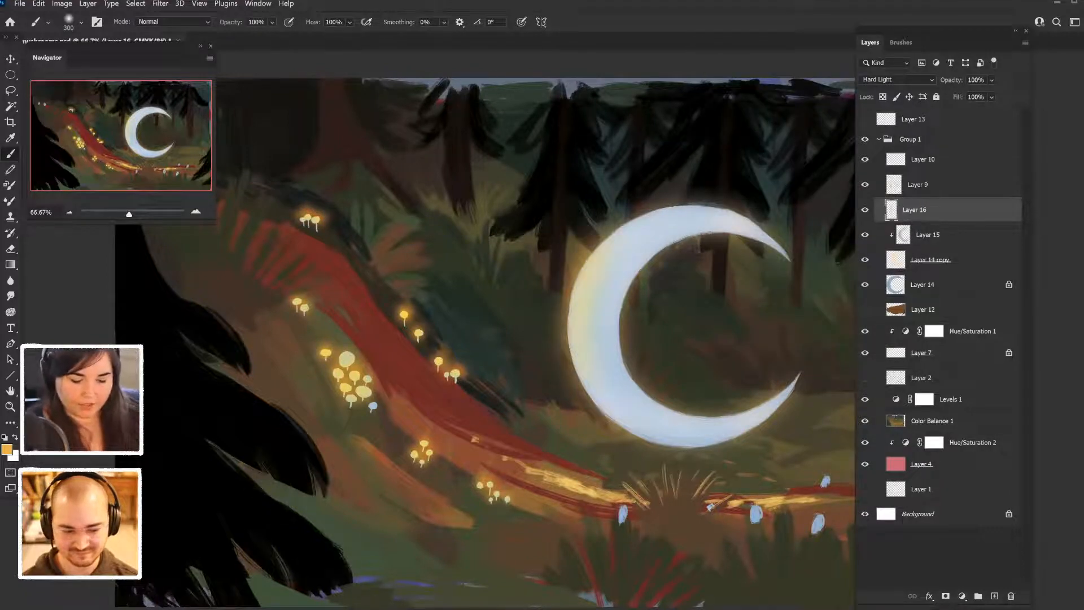
{"action": "key", "text": "ctrl+z"}
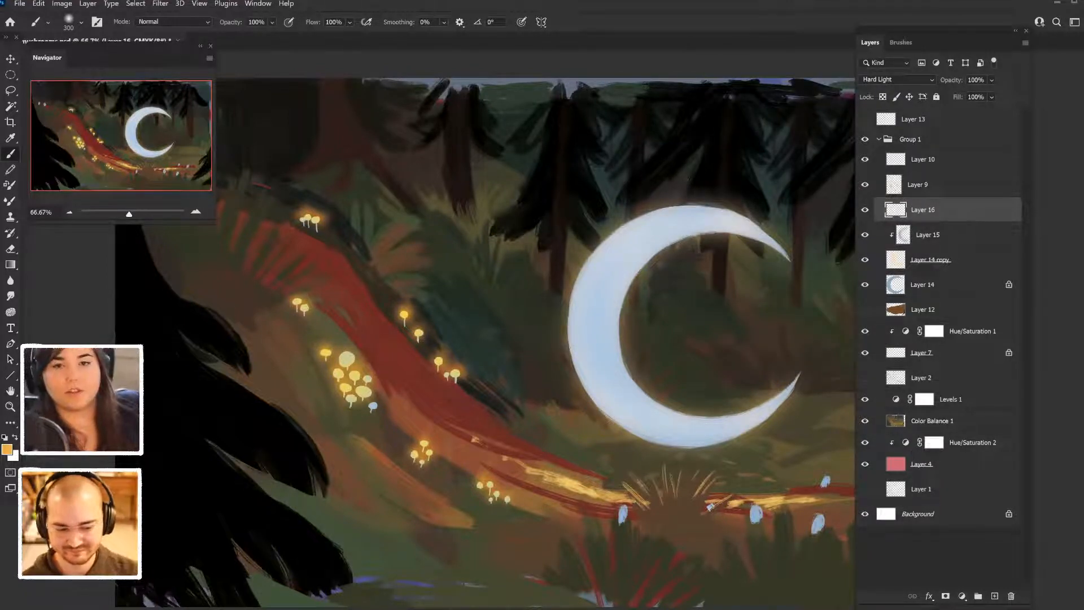
- Brush soft yellow-orange light on Layer 16 along the crescent's lower outer edge, inner curve and both tips, and onto the upper yellow mushrooms
{"action": "left_click_drag", "start_coordinate": [588, 361], "coordinate": [620, 412]}
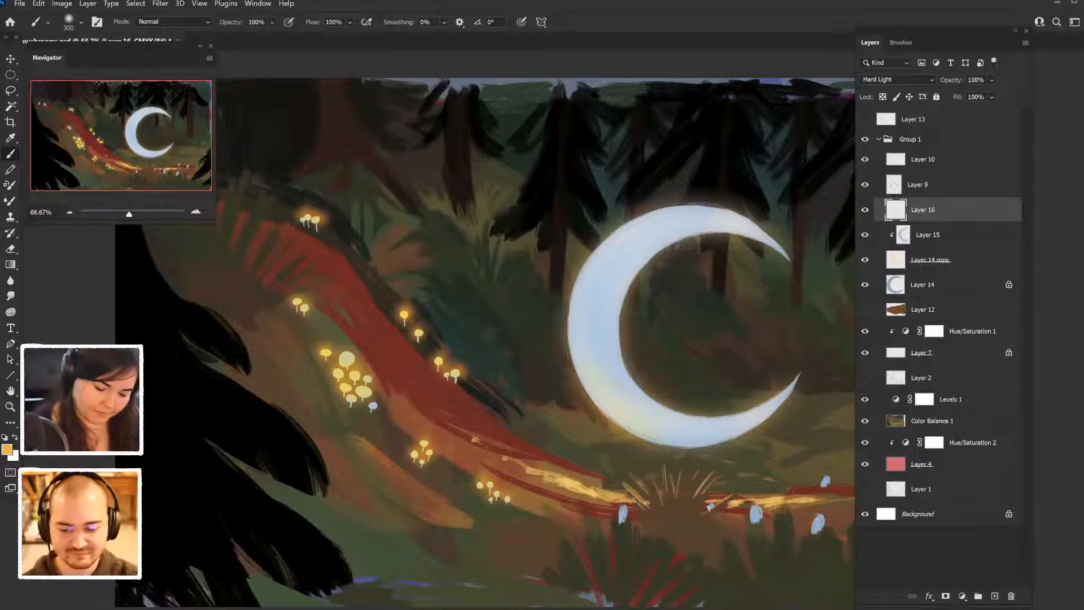
{"action": "left_click_drag", "start_coordinate": [627, 323], "coordinate": [664, 261]}
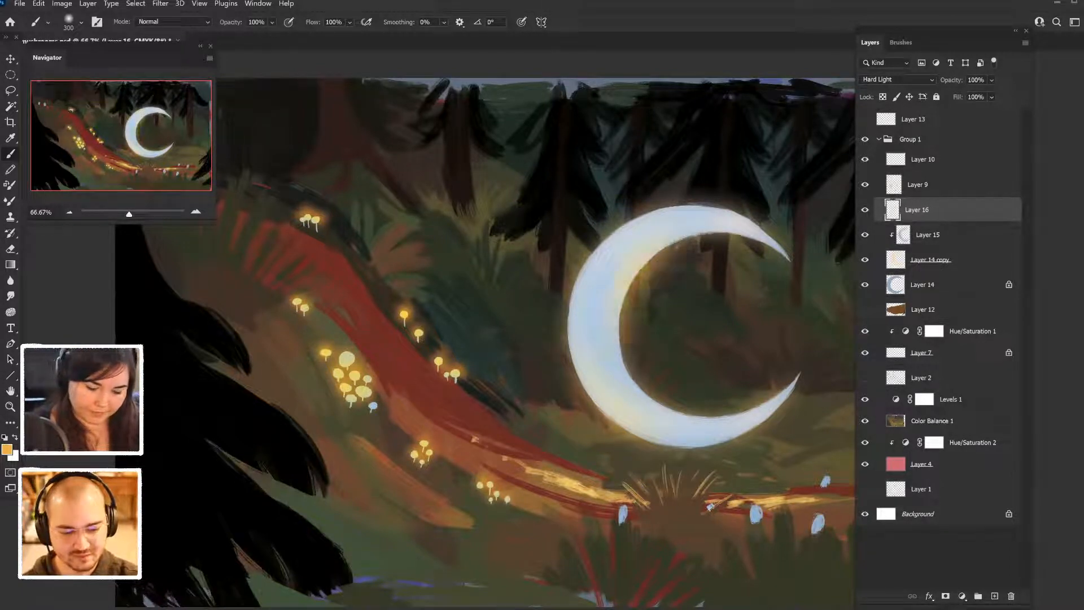
{"action": "left_click_drag", "start_coordinate": [704, 206], "coordinate": [793, 257]}
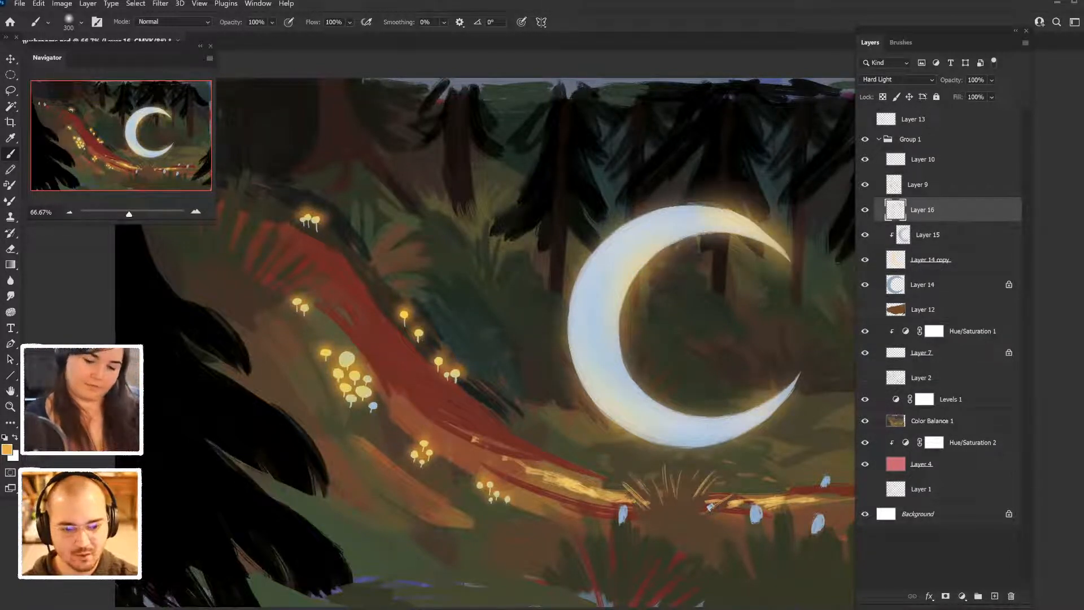
{"action": "left_click_drag", "start_coordinate": [790, 386], "coordinate": [760, 414]}
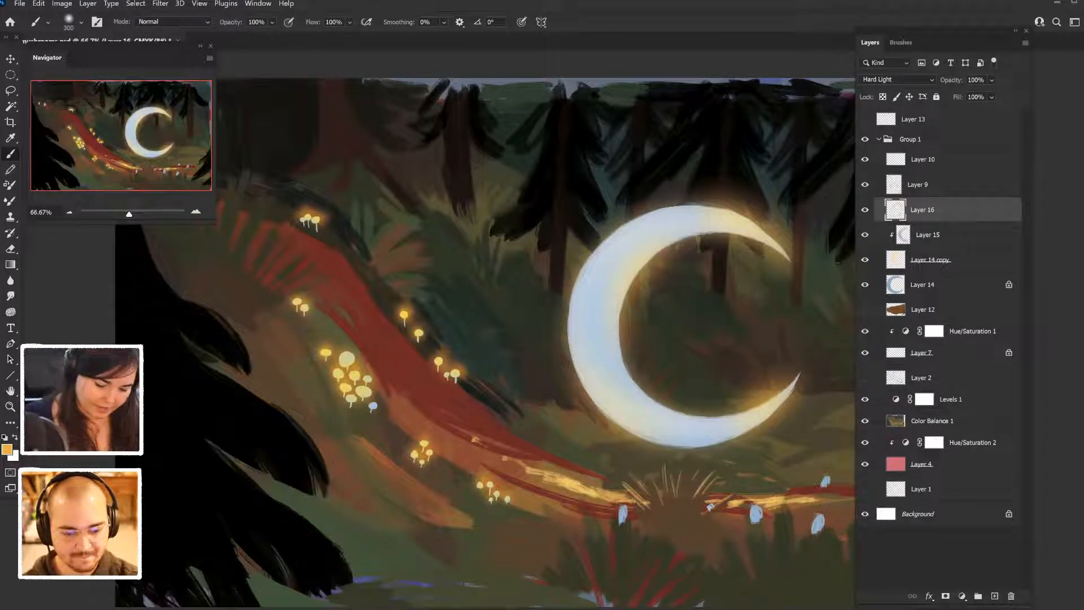
{"action": "left_click", "coordinate": [300, 213]}
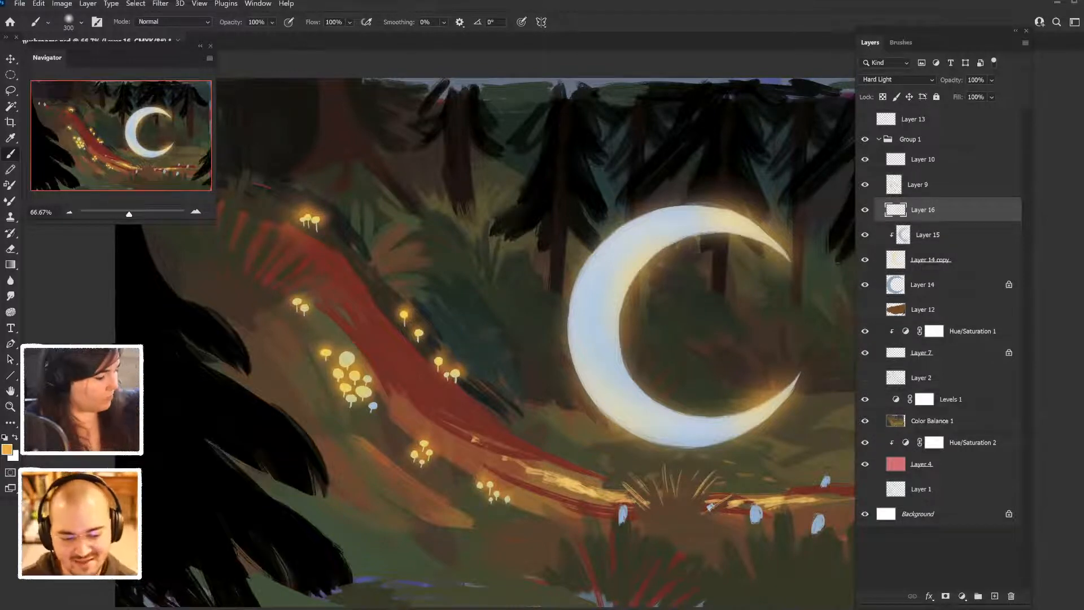
- Try a soft yellow-orange dab on the pale blue mushroom in the right foreground and undo it
{"action": "key", "text": "ctrl+minus"}
{"action": "left_click", "coordinate": [750, 481]}
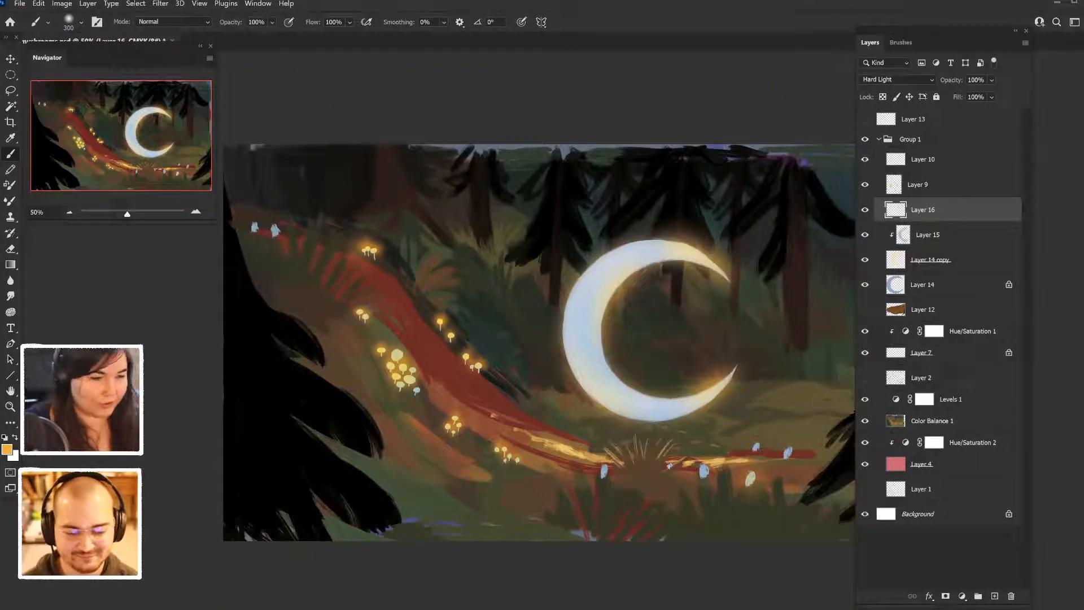
{"action": "key", "text": "ctrl+z"}
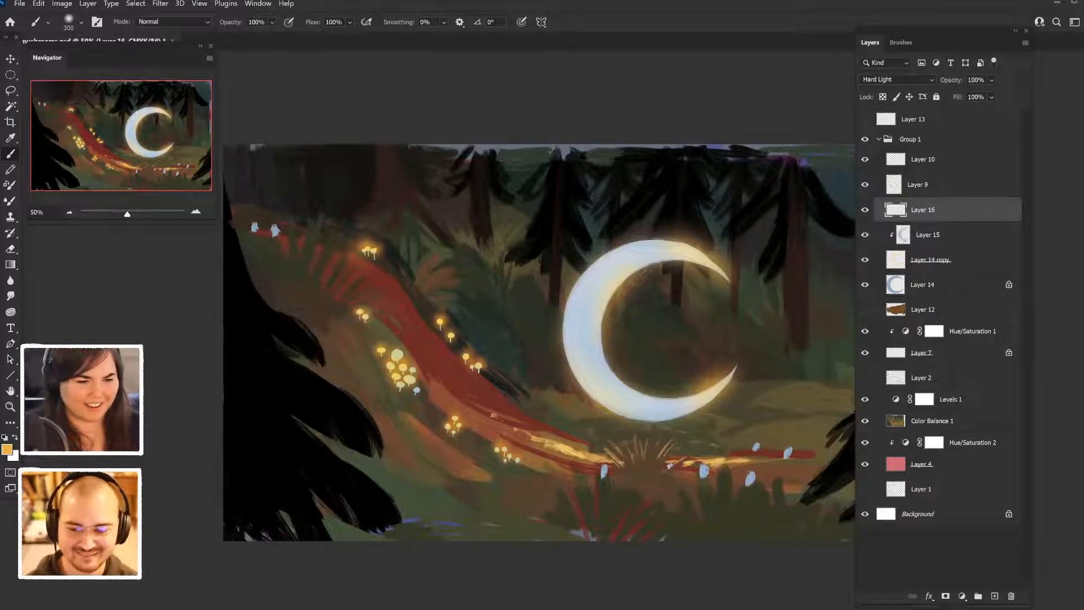
- Sample pale blue as the foreground color for painting with the soft brush
{"action": "left_click", "coordinate": [752, 489], "text": "alt"}
{"action": "scroll", "coordinate": [734, 474], "scroll_direction": "down", "scroll_amount": 3}
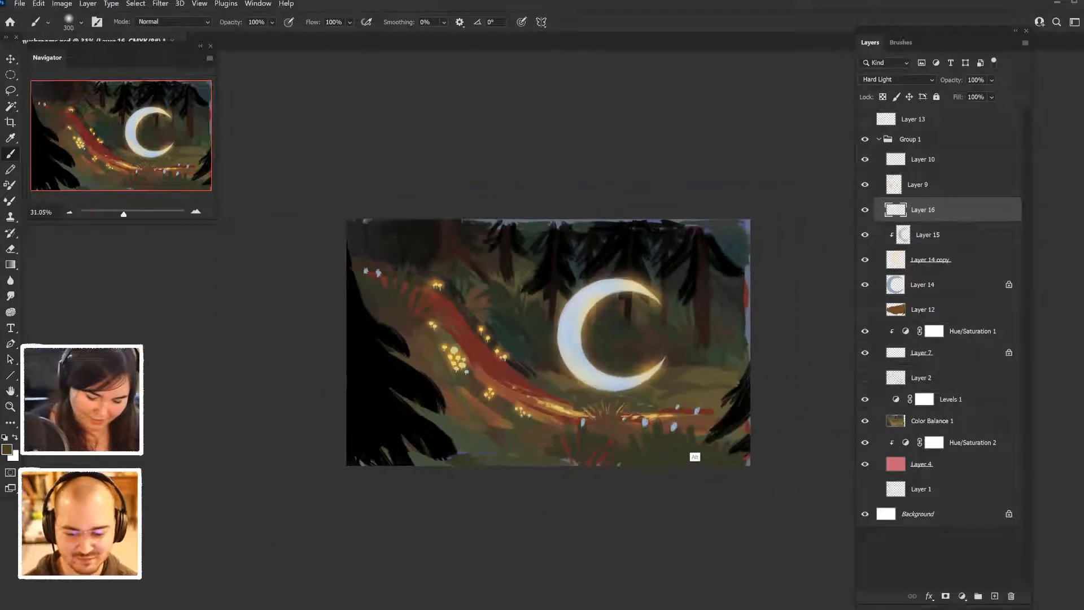
{"action": "scroll", "coordinate": [548, 343], "scroll_direction": "down", "scroll_amount": 1}
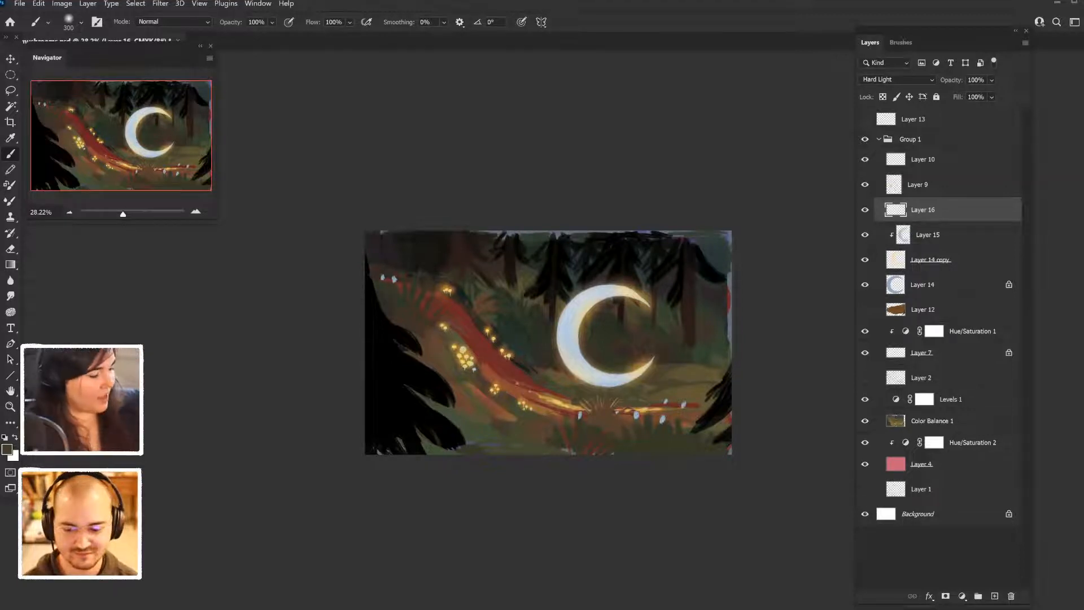
{"action": "scroll", "coordinate": [514, 342], "scroll_direction": "up", "scroll_amount": 4}
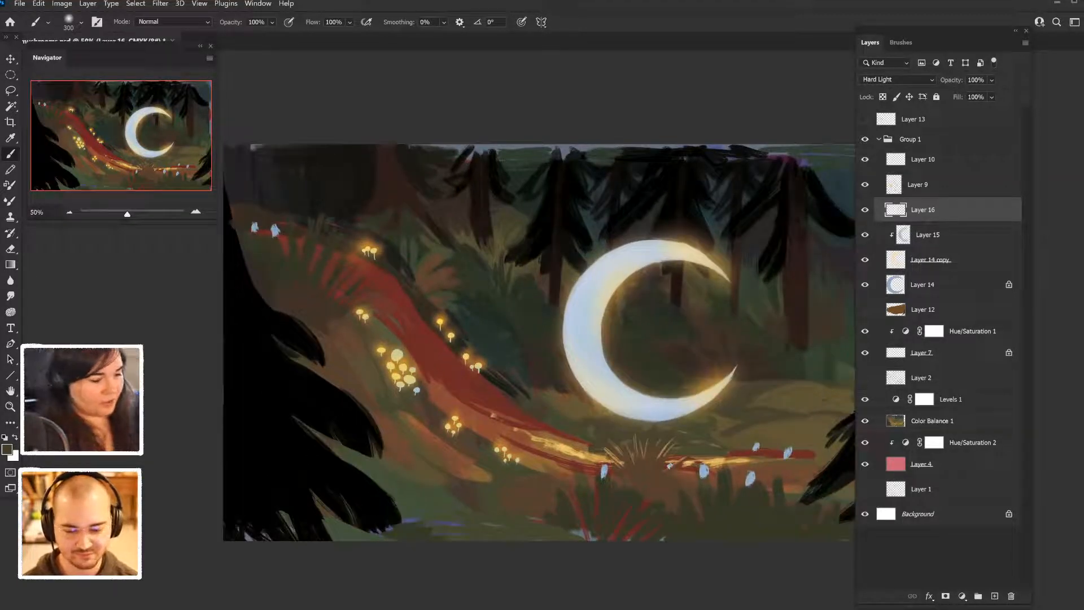
{"action": "key", "text": "i"}
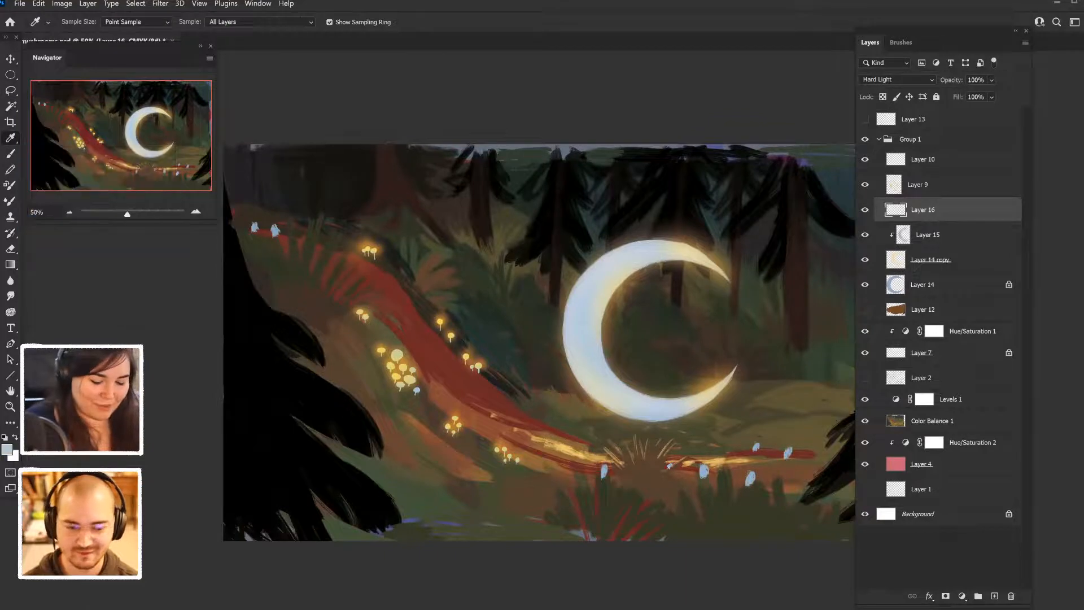
{"action": "key", "text": "b"}
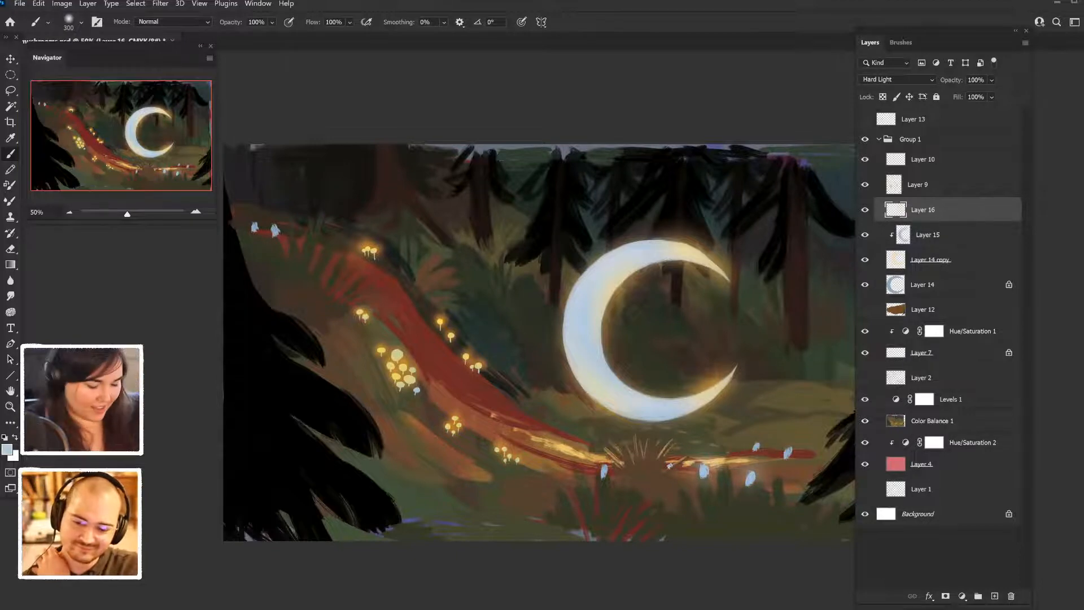
- Dab soft pale blue glows with a 125 px brush over the blue mushrooms around the right end of the path
{"action": "left_click", "coordinate": [757, 446]}
{"action": "left_click", "coordinate": [757, 445]}
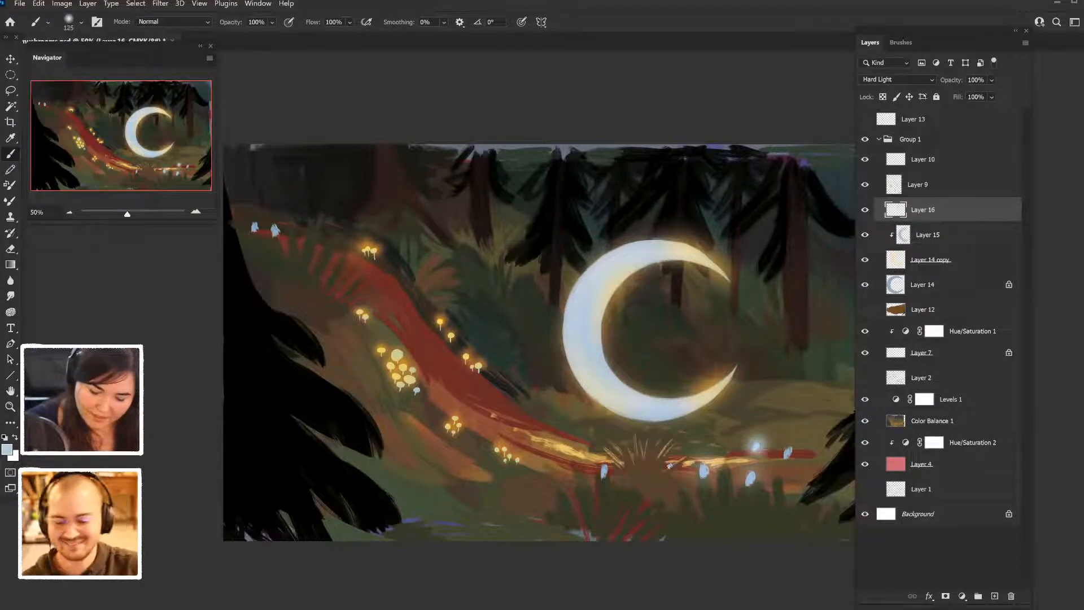
{"action": "left_click", "coordinate": [787, 453]}
{"action": "left_click", "coordinate": [787, 452]}
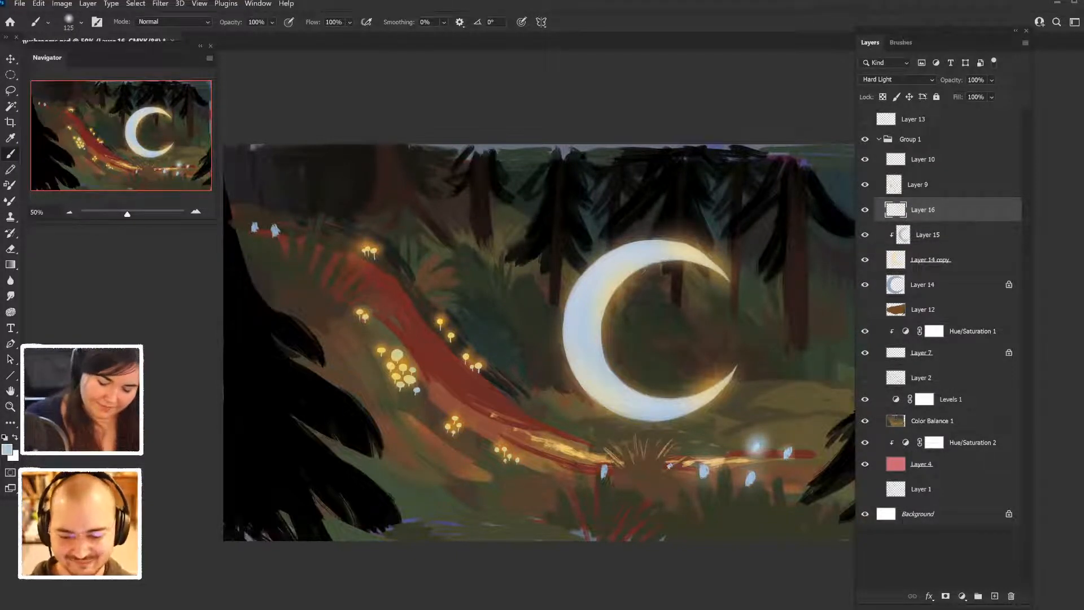
{"action": "left_click", "coordinate": [671, 465]}
{"action": "left_click", "coordinate": [601, 470]}
{"action": "left_click", "coordinate": [607, 469]}
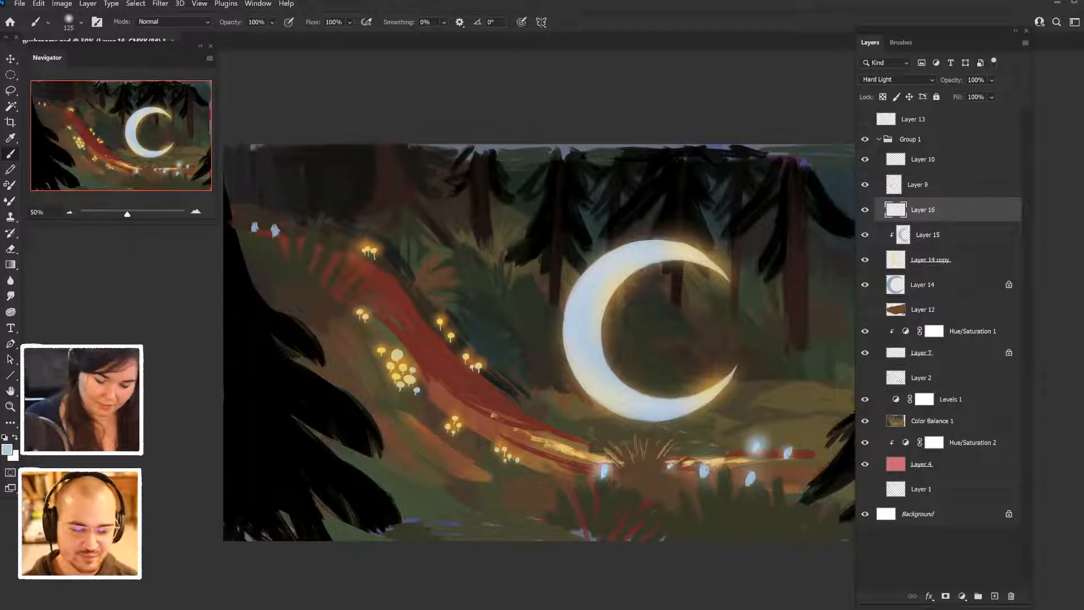
- Add soft pale blue glows to the mushrooms along the winding path, from the lower cluster up to its far end
{"action": "left_click", "coordinate": [505, 447]}
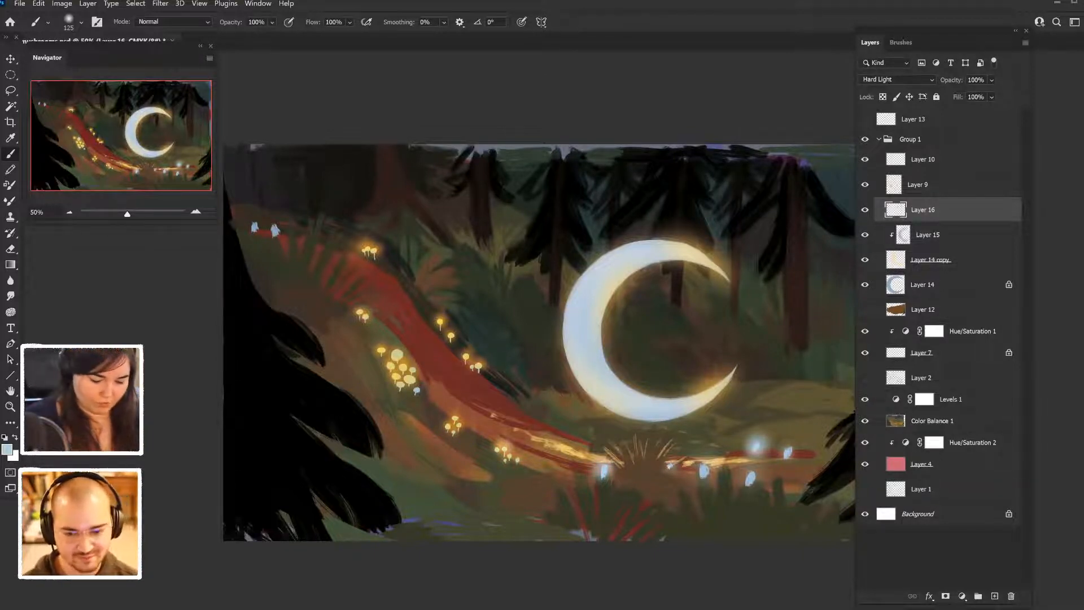
{"action": "left_click", "coordinate": [396, 355]}
{"action": "left_click", "coordinate": [450, 336]}
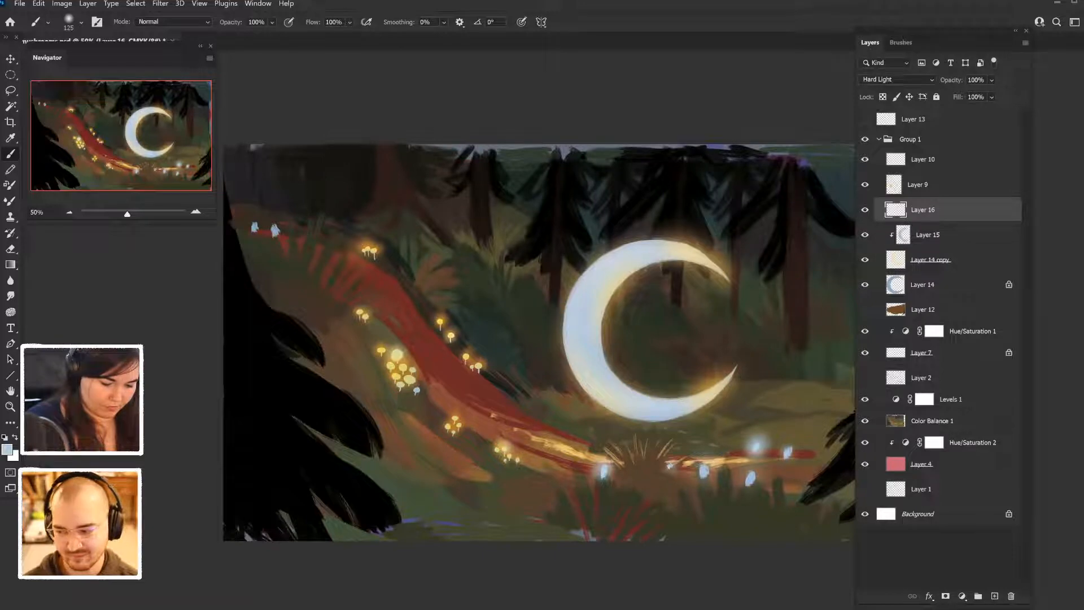
{"action": "left_click", "coordinate": [275, 229]}
{"action": "left_click", "coordinate": [254, 226]}
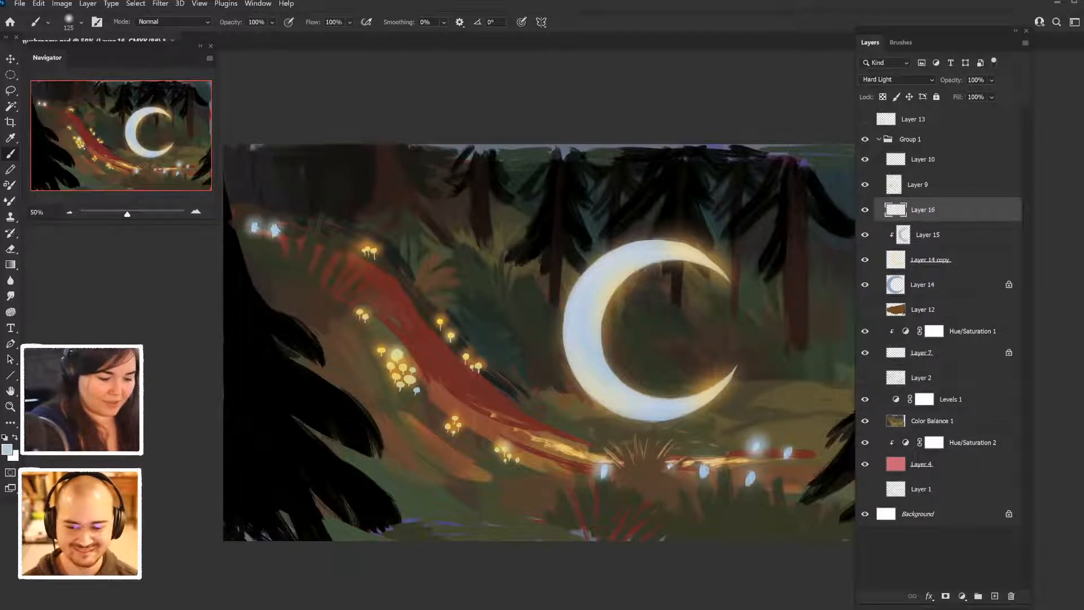
{"action": "left_click", "coordinate": [422, 300]}
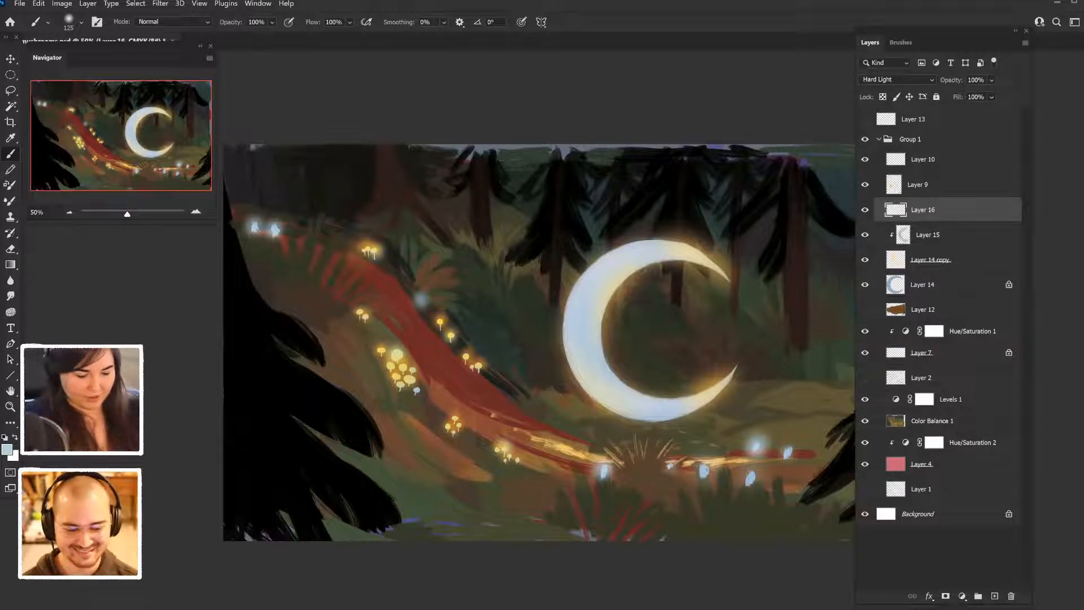
{"action": "left_click", "coordinate": [417, 387]}
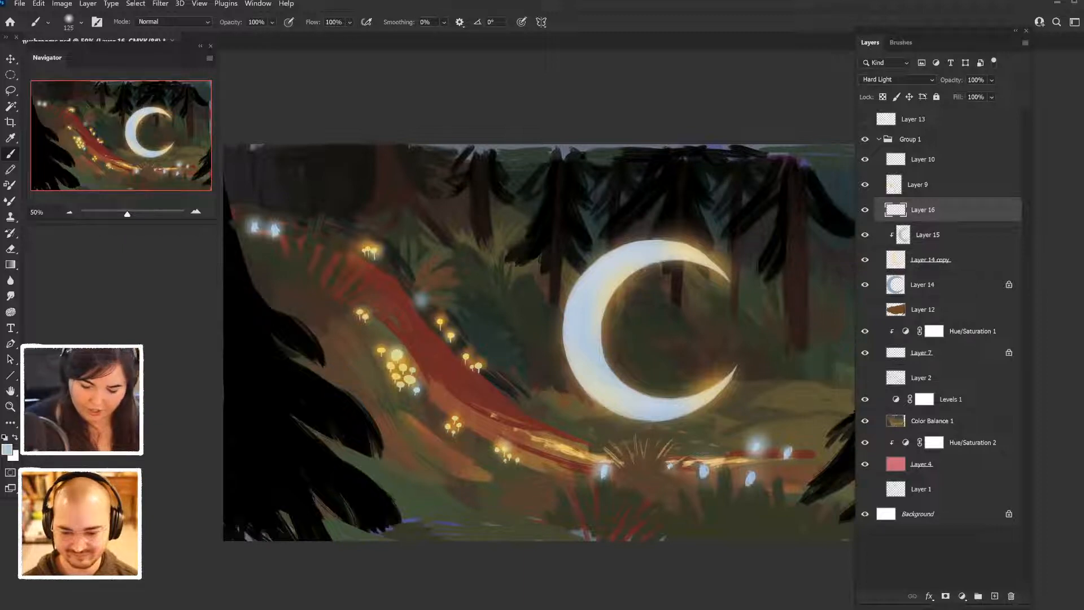
- Move Layer 12 to the top of Group 1, show it briefly to check the brown shape, and hide it again
{"action": "left_click", "coordinate": [924, 309]}
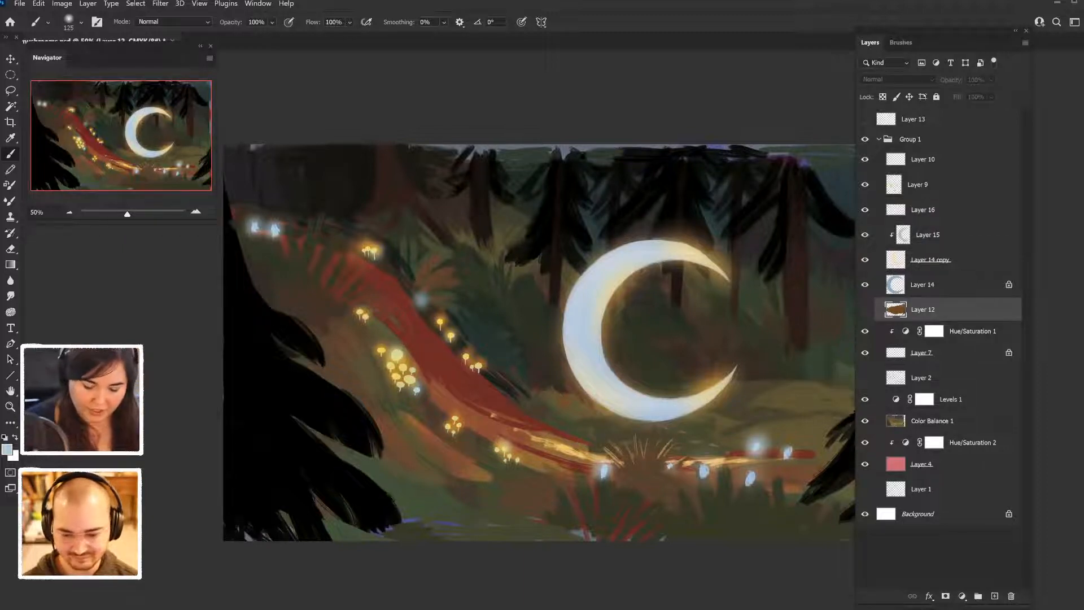
{"action": "left_click", "coordinate": [865, 309]}
{"action": "left_click", "coordinate": [865, 310]}
{"action": "left_click_drag", "start_coordinate": [924, 310], "coordinate": [898, 164]}
{"action": "left_click", "coordinate": [865, 160]}
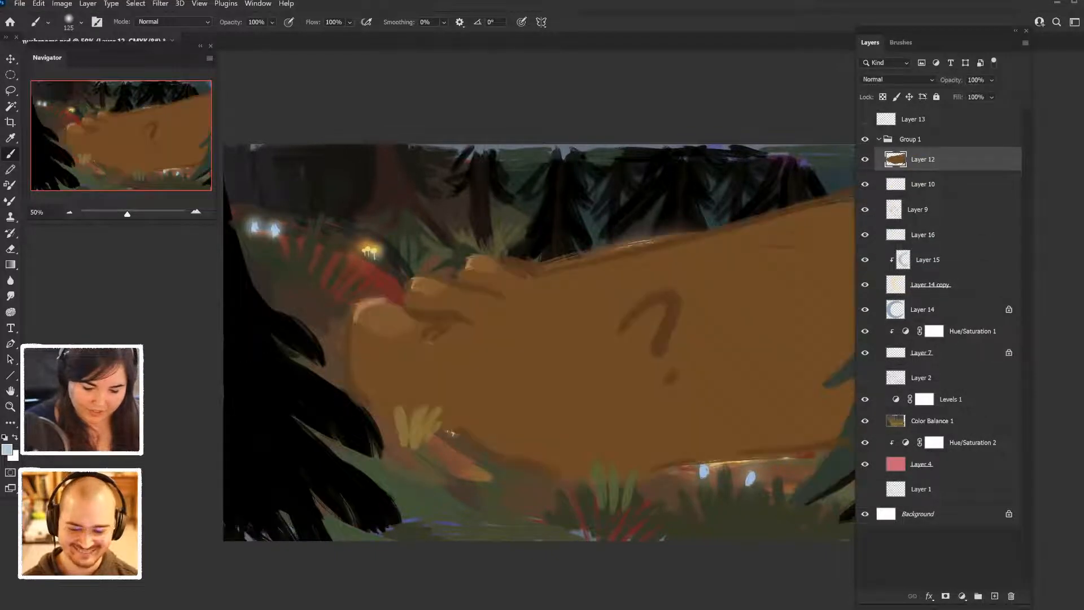
{"action": "left_click", "coordinate": [865, 159]}
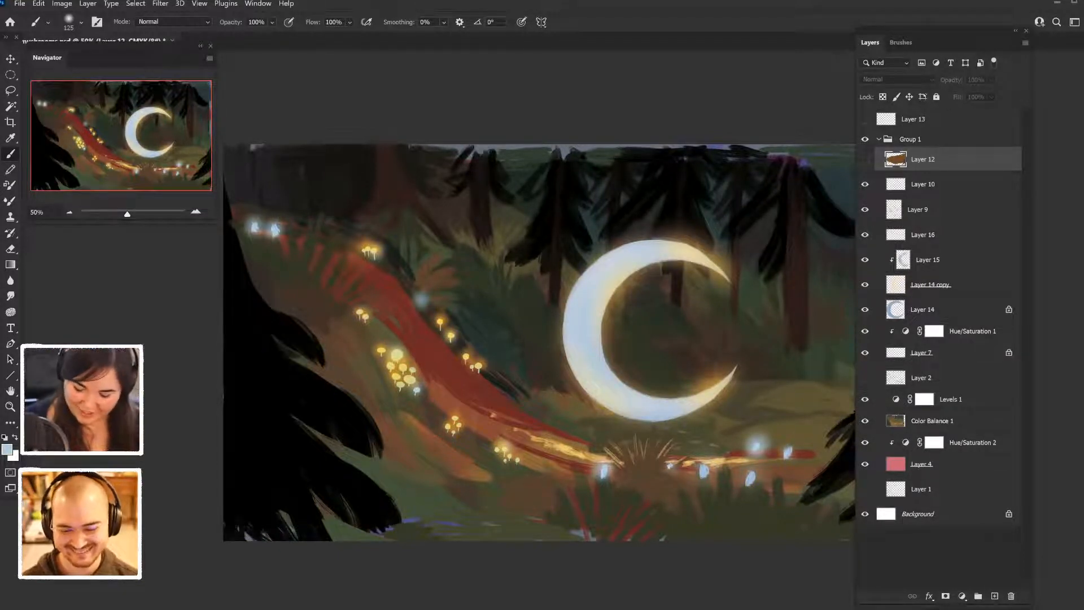
- Add a new layer above Layer 12 and look through the soft brush presets
{"action": "key", "text": "ctrl+shift+alt+n"}
{"action": "left_click", "coordinate": [901, 43]}
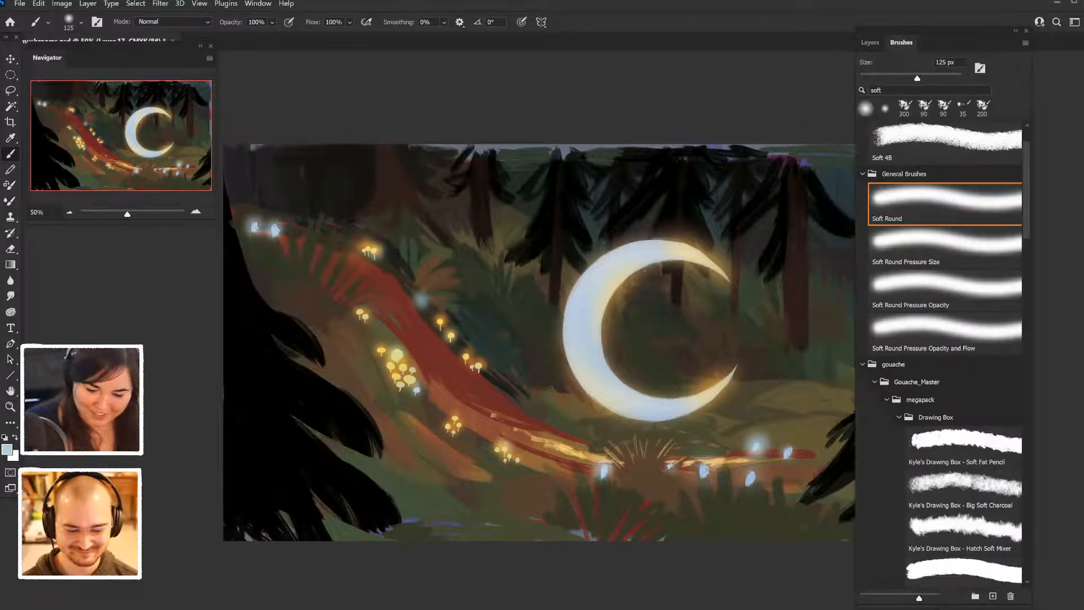
{"action": "scroll", "coordinate": [945, 361], "scroll_direction": "down", "scroll_amount": 3}
{"action": "scroll", "coordinate": [945, 350], "scroll_direction": "down", "scroll_amount": 3}
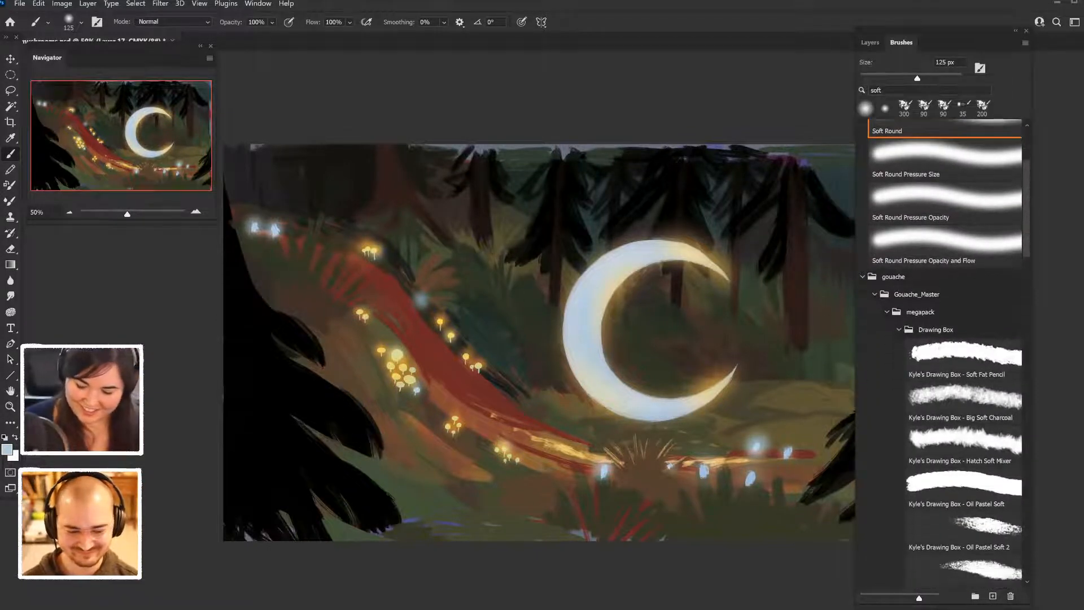
{"action": "scroll", "coordinate": [946, 350], "scroll_direction": "up", "scroll_amount": 5}
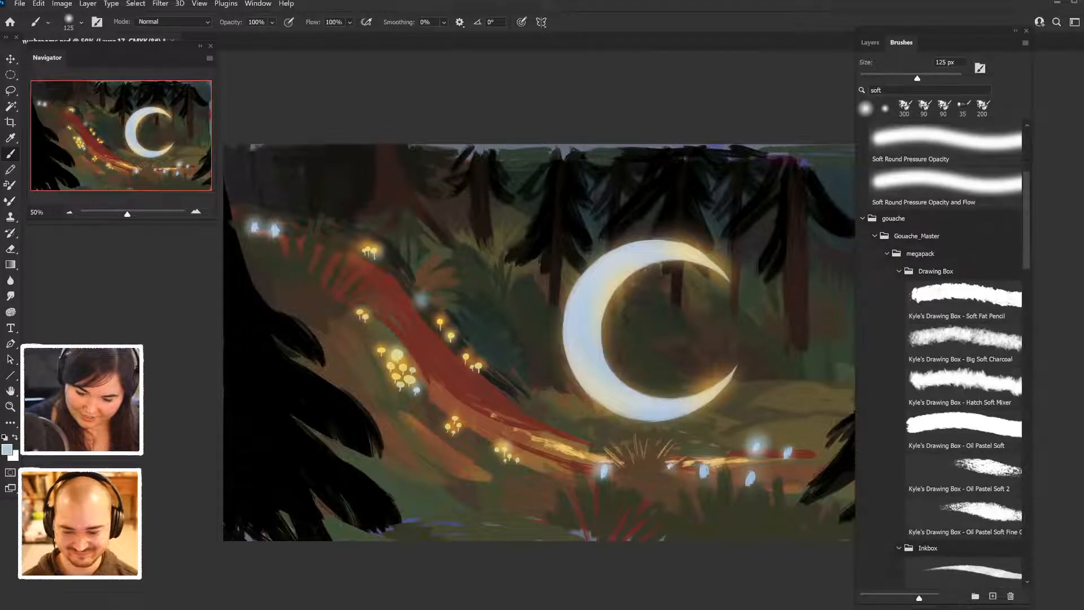
{"action": "scroll", "coordinate": [946, 350], "scroll_direction": "down", "scroll_amount": 4}
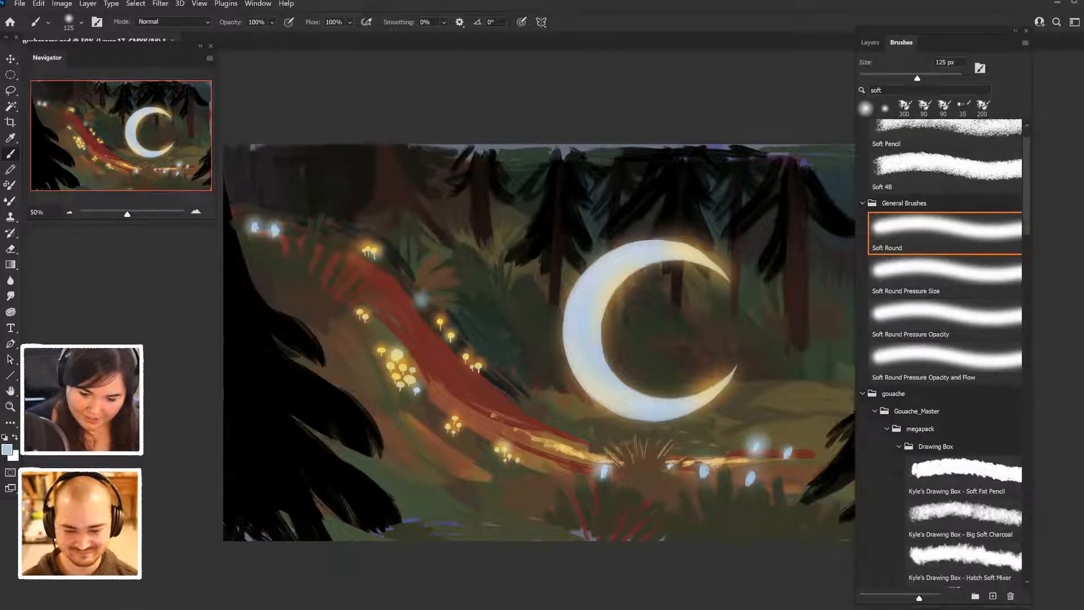
- Search the brushes for "bri", choose Kyle's Paintbox - Bristle Bomb at 90 px, and save the document
{"action": "left_click", "coordinate": [926, 91]}
{"action": "key", "text": "ctrl+a"}
{"action": "type", "text": "br"}
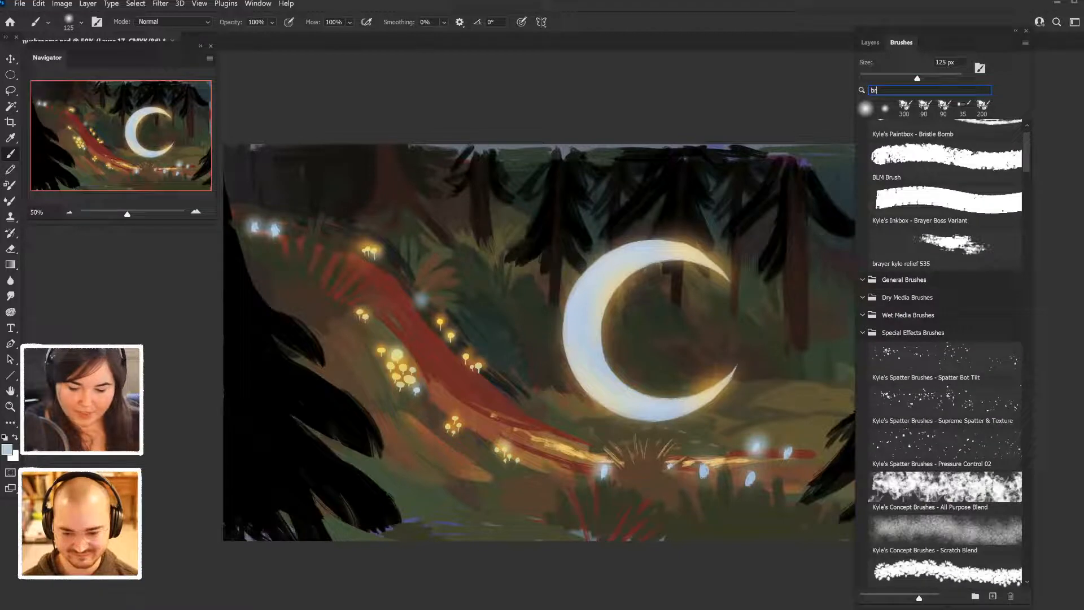
{"action": "scroll", "coordinate": [946, 353], "scroll_direction": "down", "scroll_amount": 3}
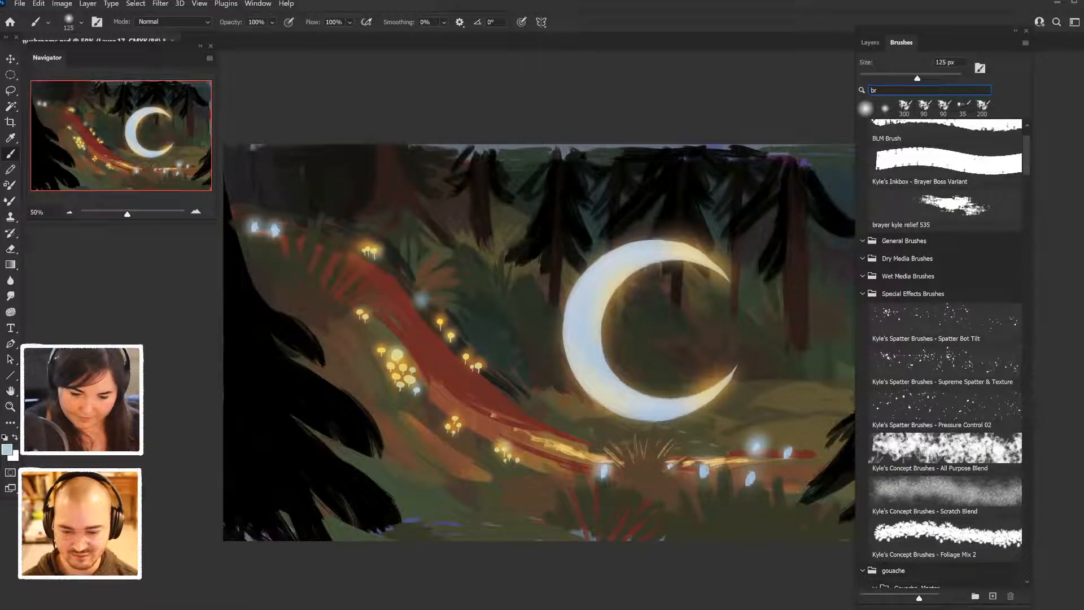
{"action": "type", "text": "o"}
{"action": "key", "text": "BackSpace"}
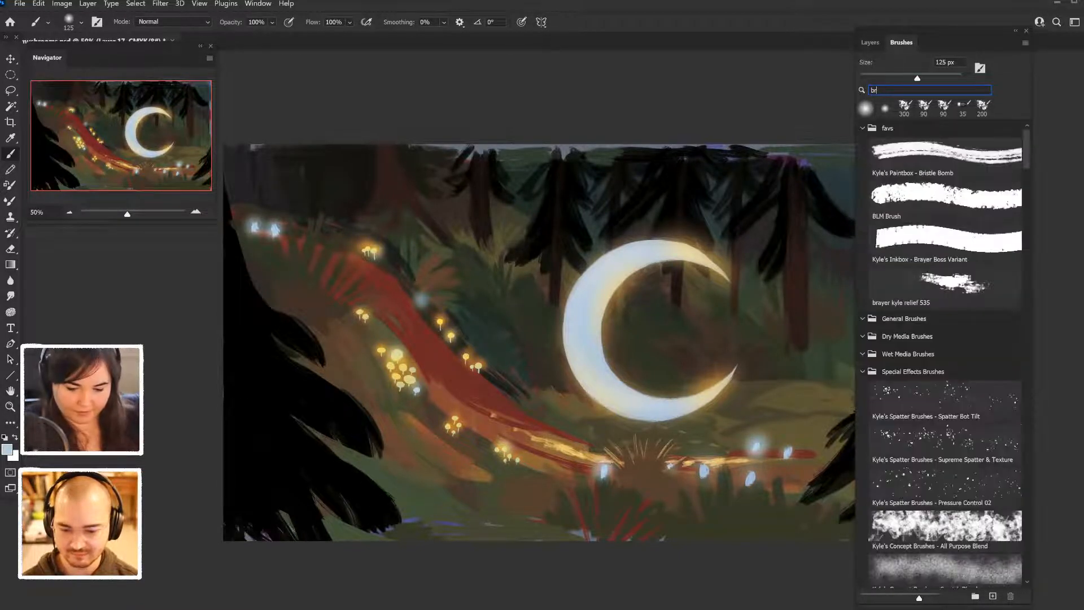
{"action": "scroll", "coordinate": [946, 153], "scroll_direction": "down", "scroll_amount": 1}
{"action": "left_click", "coordinate": [946, 141]}
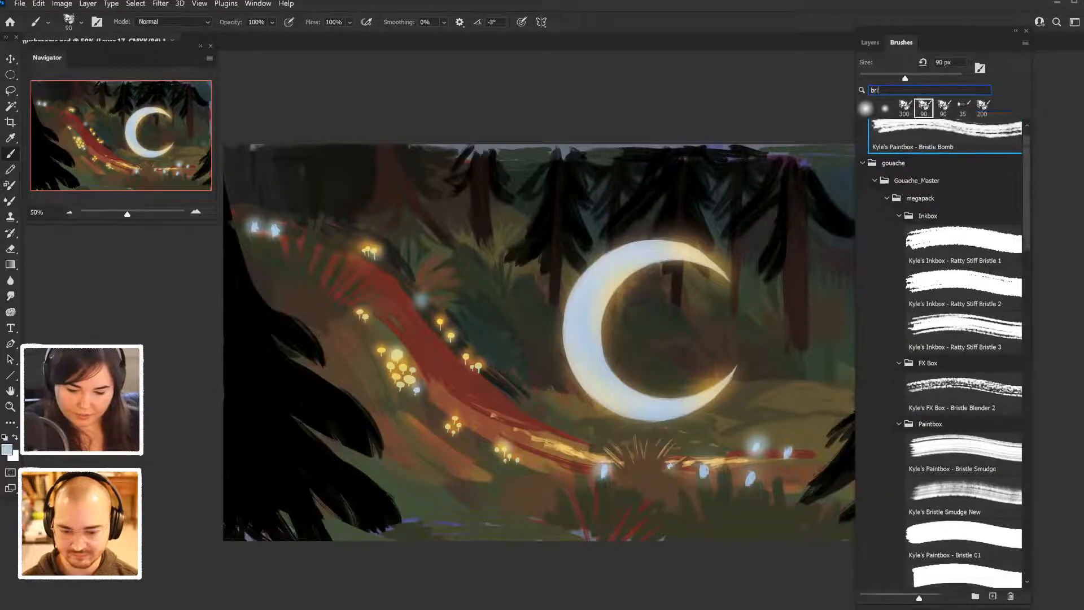
{"action": "scroll", "coordinate": [947, 141], "scroll_direction": "down", "scroll_amount": 1}
{"action": "left_click", "coordinate": [870, 42]}
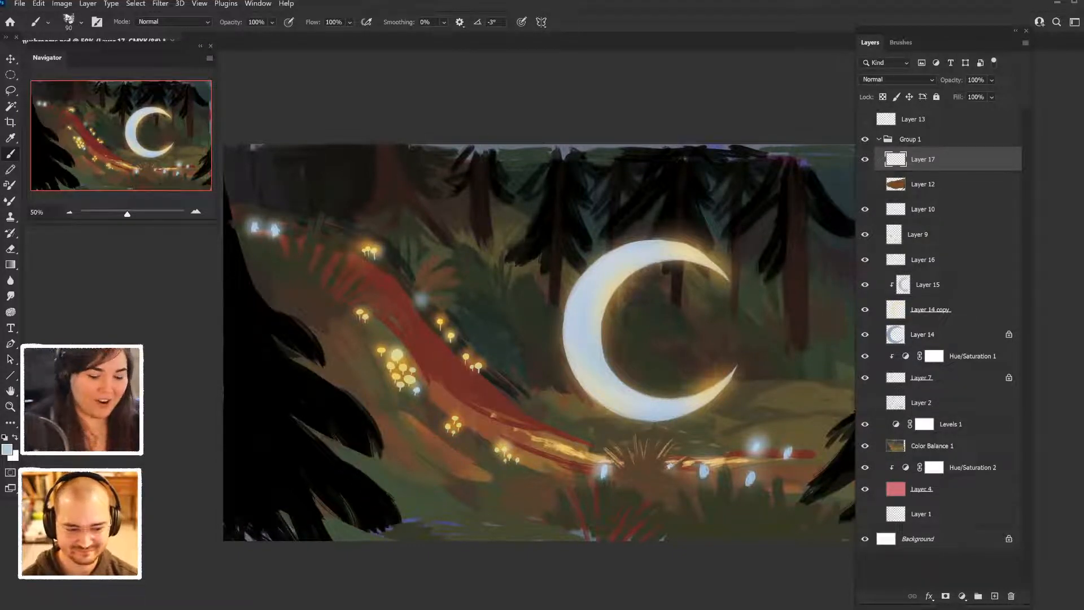
{"action": "key", "text": "ctrl+s"}
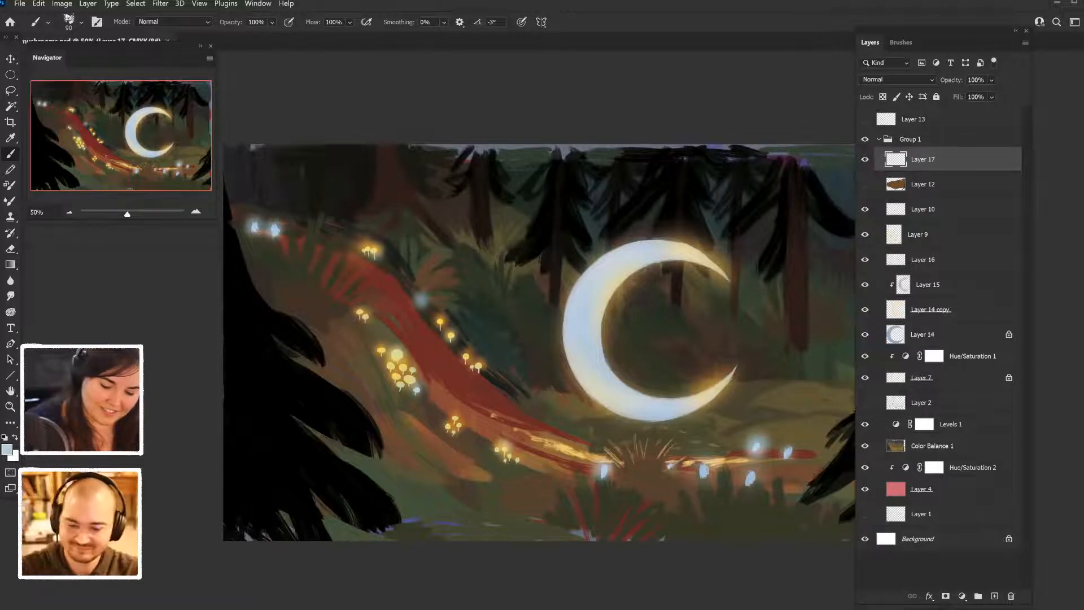
- Paint a pale blue leaping animal silhouette with legs, ears and a long raised tail above the crescent on Layer 17
{"action": "mouse_move", "coordinate": [656, 215]}
{"action": "left_mouse_down"}
{"action": "mouse_move", "coordinate": [707, 209]}
{"action": "mouse_move", "coordinate": [652, 219]}
{"action": "mouse_move", "coordinate": [651, 239]}
{"action": "mouse_move", "coordinate": [674, 214]}
{"action": "mouse_move", "coordinate": [625, 243]}
{"action": "mouse_move", "coordinate": [650, 216]}
{"action": "mouse_move", "coordinate": [635, 213]}
{"action": "mouse_move", "coordinate": [689, 205]}
{"action": "mouse_move", "coordinate": [672, 217]}
{"action": "mouse_move", "coordinate": [685, 186]}
{"action": "mouse_move", "coordinate": [713, 210]}
{"action": "left_mouse_up"}
{"action": "mouse_move", "coordinate": [696, 209]}
{"action": "left_mouse_down"}
{"action": "mouse_move", "coordinate": [715, 208]}
{"action": "mouse_move", "coordinate": [722, 170]}
{"action": "left_mouse_up"}
{"action": "mouse_move", "coordinate": [642, 195]}
{"action": "left_mouse_down"}
{"action": "mouse_move", "coordinate": [616, 222]}
{"action": "mouse_move", "coordinate": [634, 220]}
{"action": "mouse_move", "coordinate": [626, 224]}
{"action": "mouse_move", "coordinate": [642, 193]}
{"action": "mouse_move", "coordinate": [621, 189]}
{"action": "mouse_move", "coordinate": [655, 186]}
{"action": "left_mouse_up"}
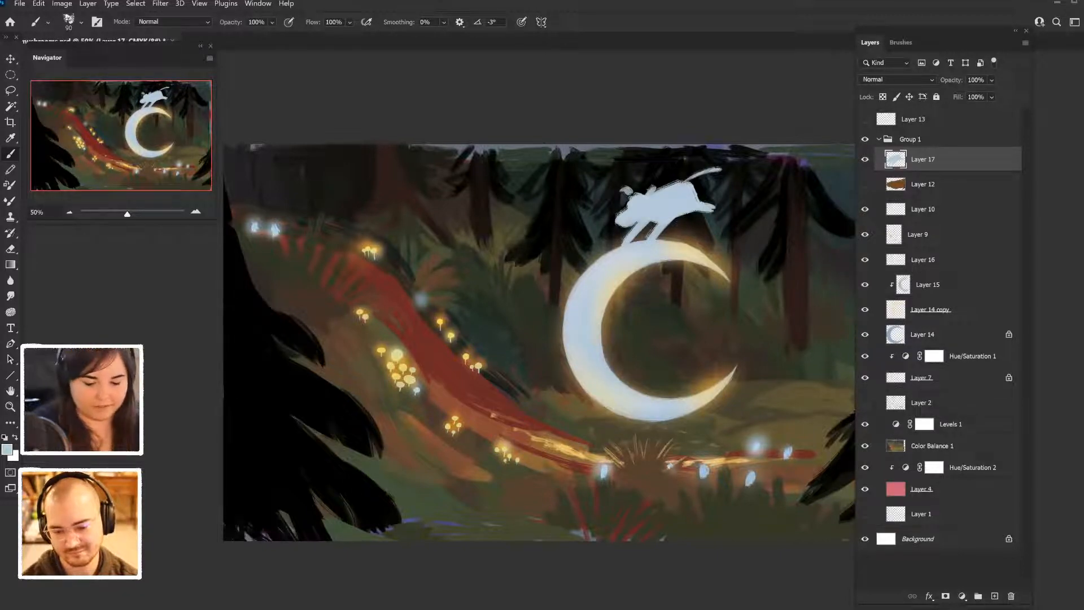
{"action": "left_click_drag", "start_coordinate": [620, 226], "coordinate": [630, 223]}
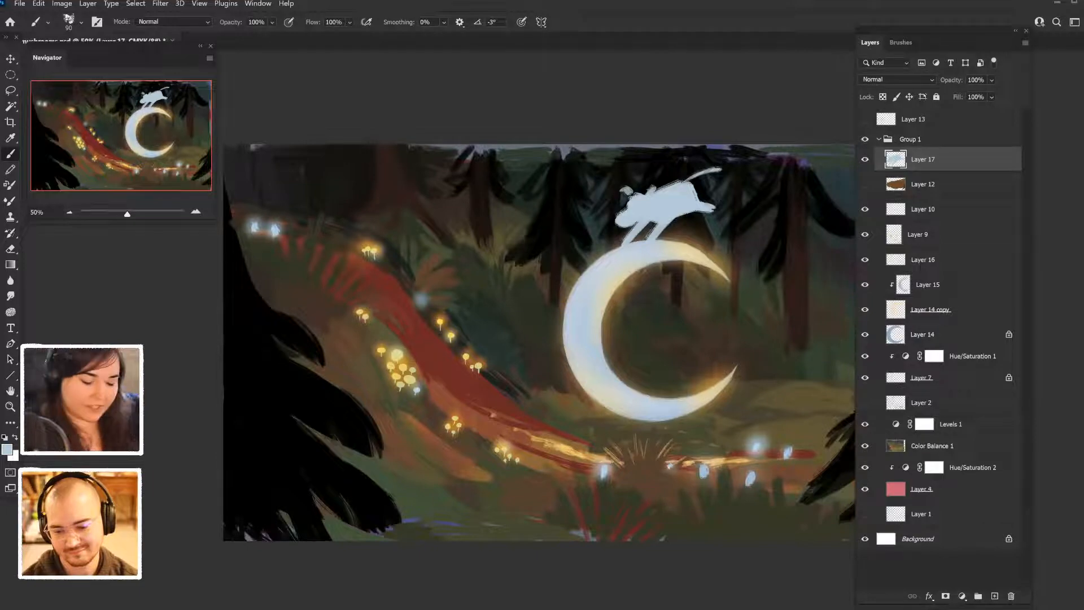
- Redo the leaping animal's last head strokes, add an udder under its belly in pale blue, and lock Layer 17's transparent pixels
{"action": "key", "text": "ctrl+z"}
{"action": "key", "text": "ctrl+z"}
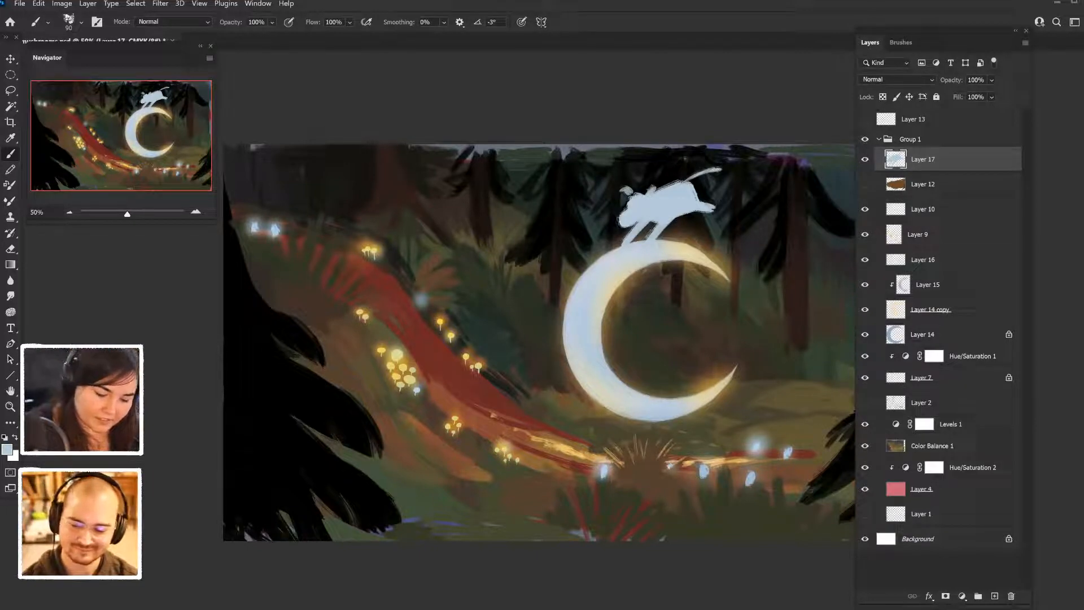
{"action": "mouse_move", "coordinate": [634, 194]}
{"action": "left_mouse_down"}
{"action": "mouse_move", "coordinate": [623, 214]}
{"action": "mouse_move", "coordinate": [646, 192]}
{"action": "left_mouse_up"}
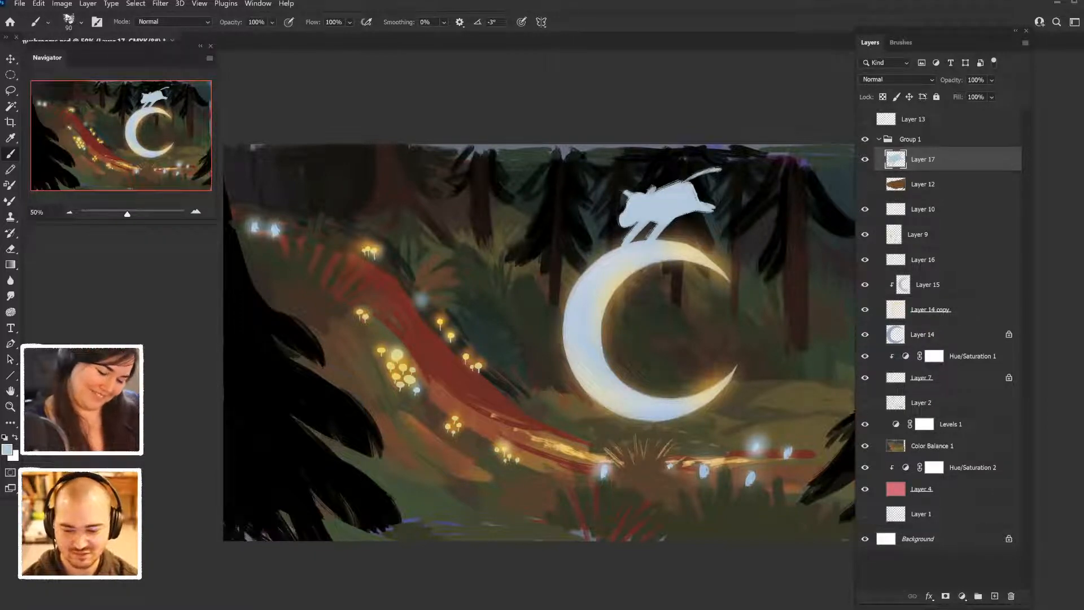
{"action": "mouse_move", "coordinate": [694, 213]}
{"action": "left_mouse_down"}
{"action": "mouse_move", "coordinate": [679, 218]}
{"action": "mouse_move", "coordinate": [690, 221]}
{"action": "left_mouse_up"}
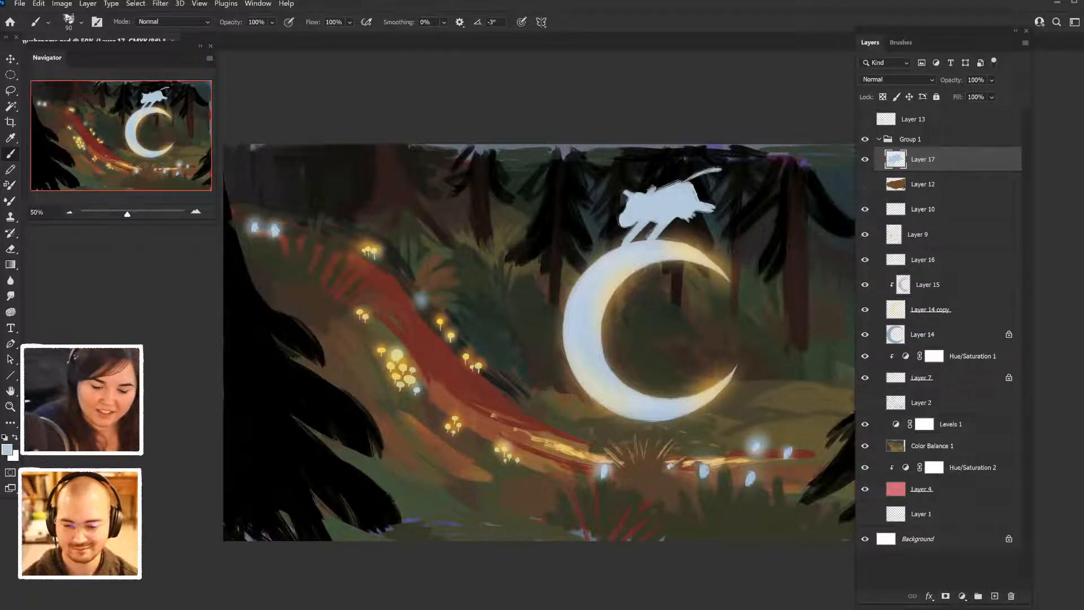
{"action": "key", "text": "slash"}
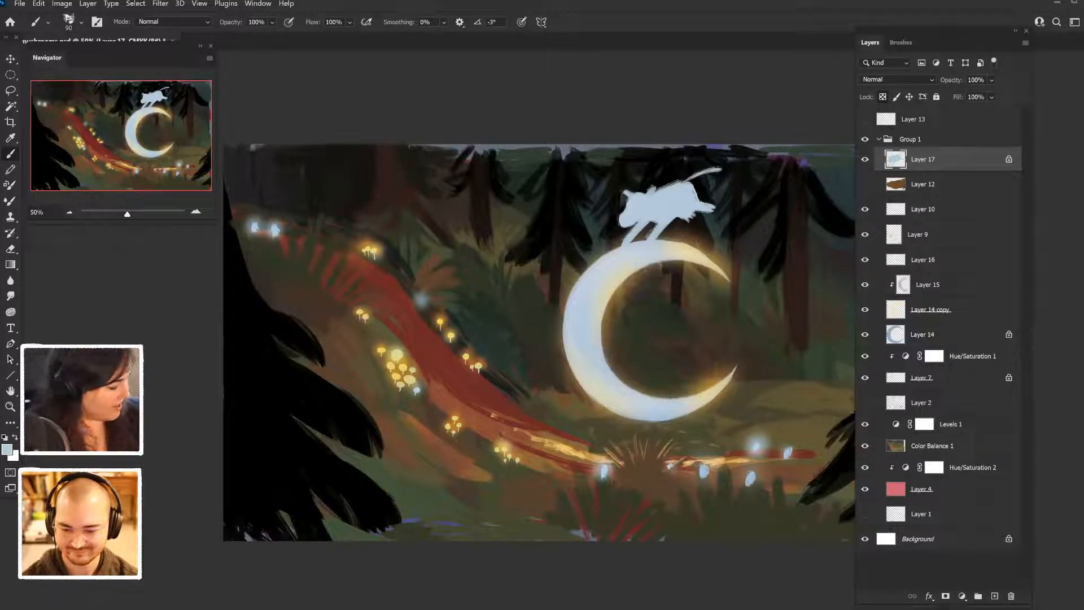
- Try recoloring the whole animal silhouette with yellow sampled from the glowing mushrooms
{"action": "left_click", "coordinate": [7, 450]}
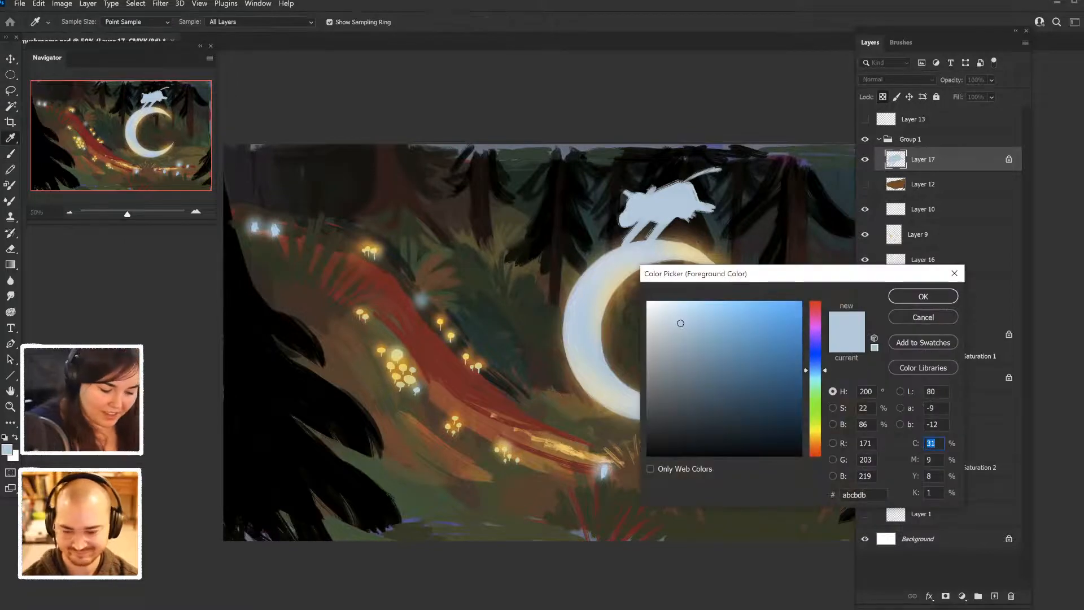
{"action": "left_click", "coordinate": [409, 378]}
{"action": "left_click", "coordinate": [924, 296]}
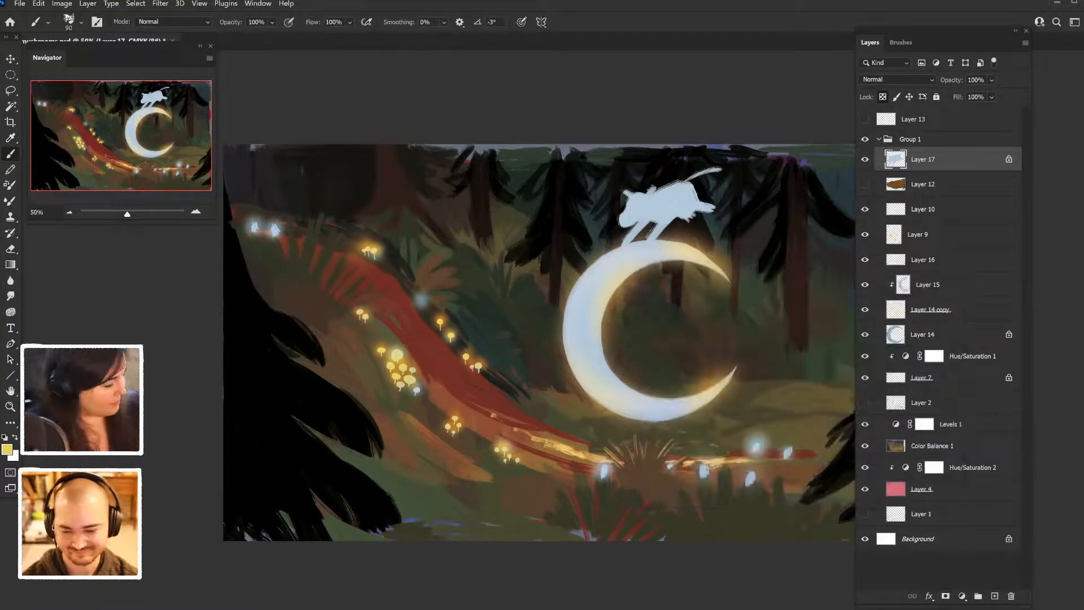
{"action": "key", "text": "alt+BackSpace"}
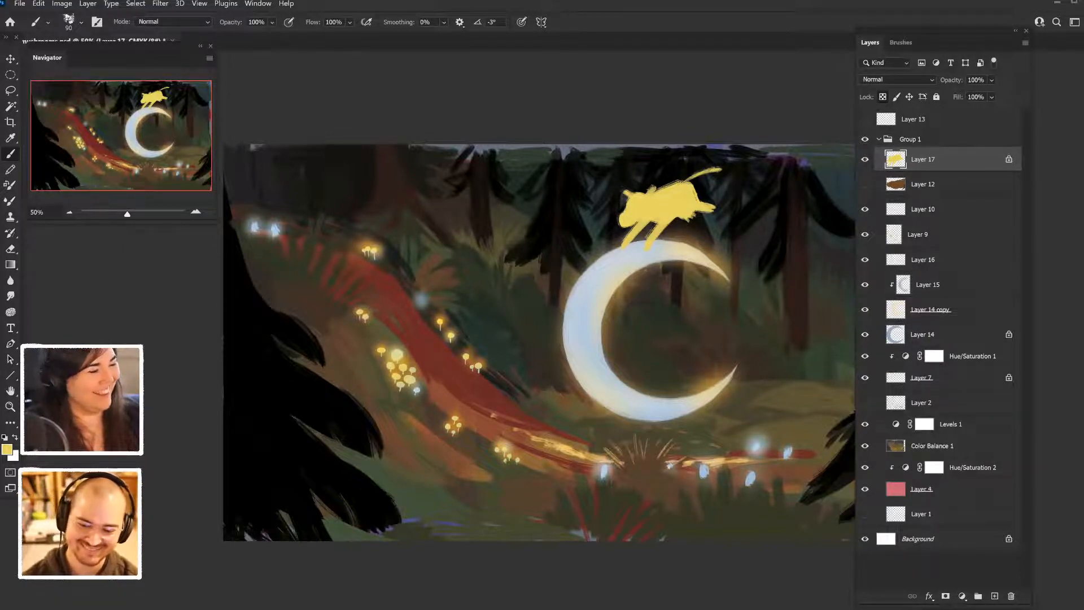
- Set the foreground color to lavender 9996f6 and fill the animal silhouette on Layer 17 with it
{"action": "left_click", "coordinate": [6, 449]}
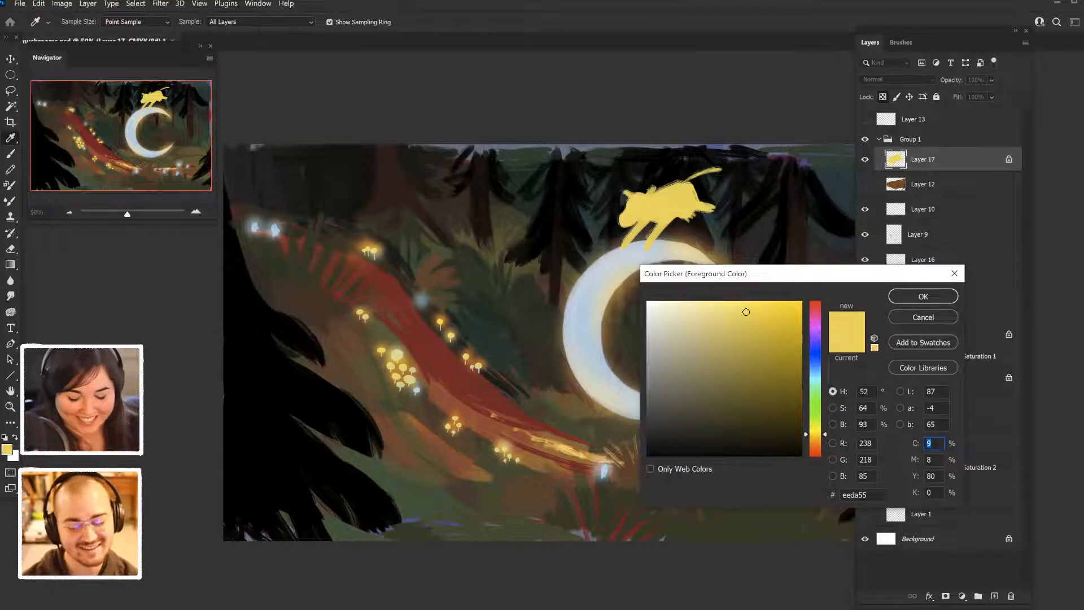
{"action": "left_click_drag", "start_coordinate": [815, 434], "coordinate": [815, 447]}
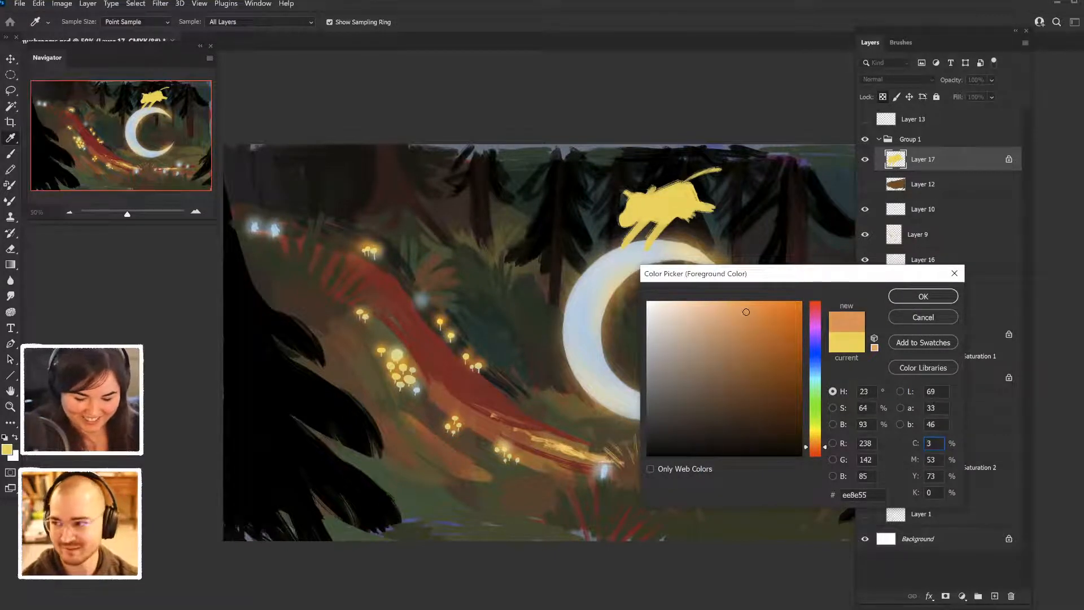
{"action": "left_click_drag", "start_coordinate": [746, 312], "coordinate": [707, 306]}
{"action": "left_click_drag", "start_coordinate": [816, 446], "coordinate": [815, 353]}
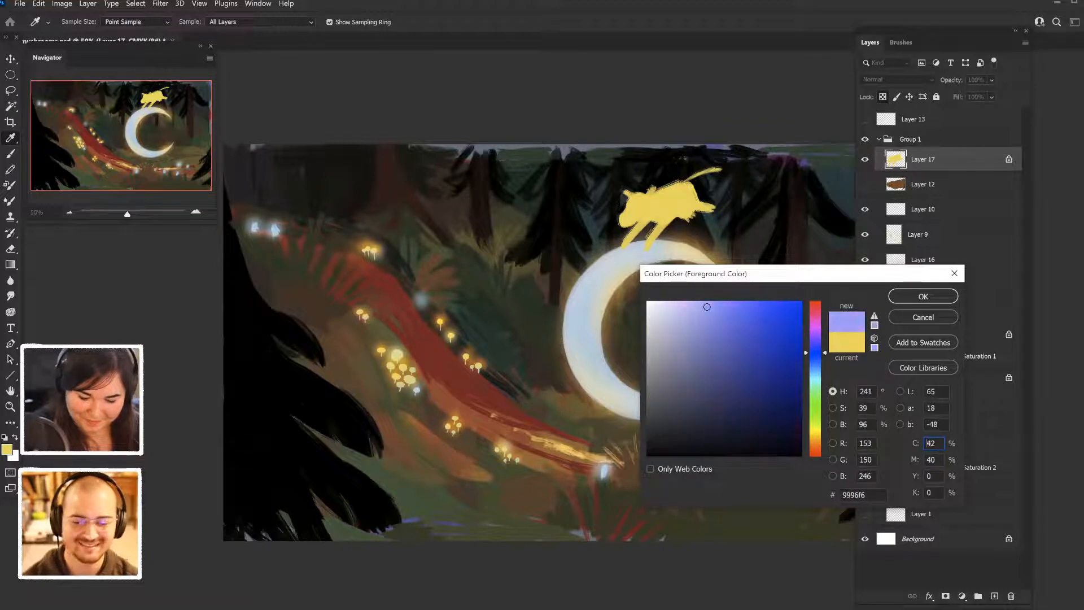
{"action": "key", "text": "Return"}
{"action": "key", "text": "b"}
{"action": "key", "text": "alt+BackSpace"}
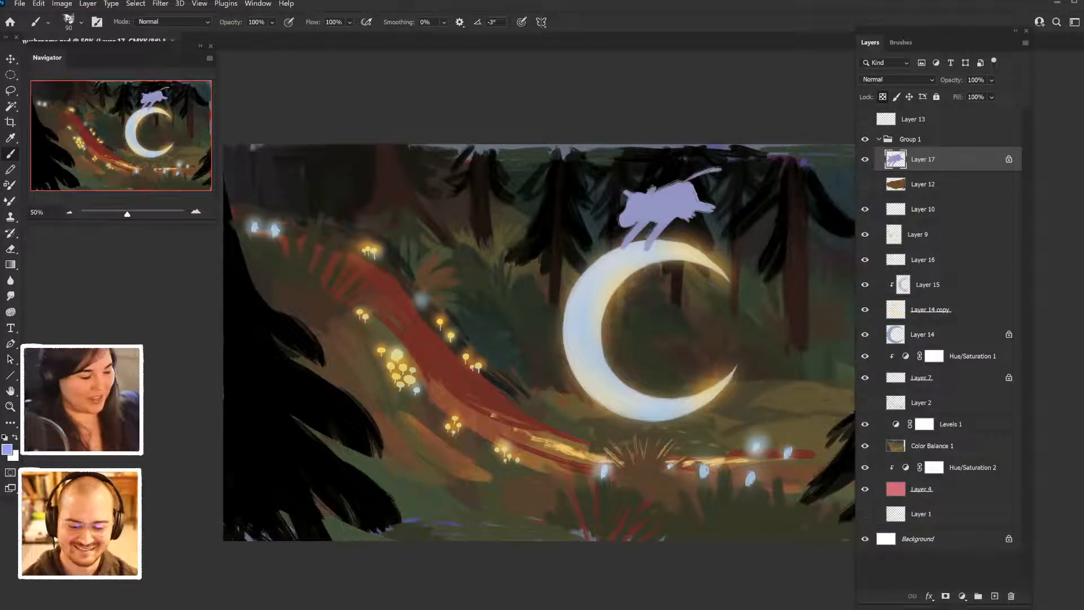
- Paint darker blue-violet spots in 6563a8 on the animal's body and around its ear, and save the document
{"action": "left_click", "coordinate": [7, 449]}
{"action": "left_click_drag", "start_coordinate": [707, 307], "coordinate": [710, 354]}
{"action": "key", "text": "Return"}
{"action": "key", "text": "b"}
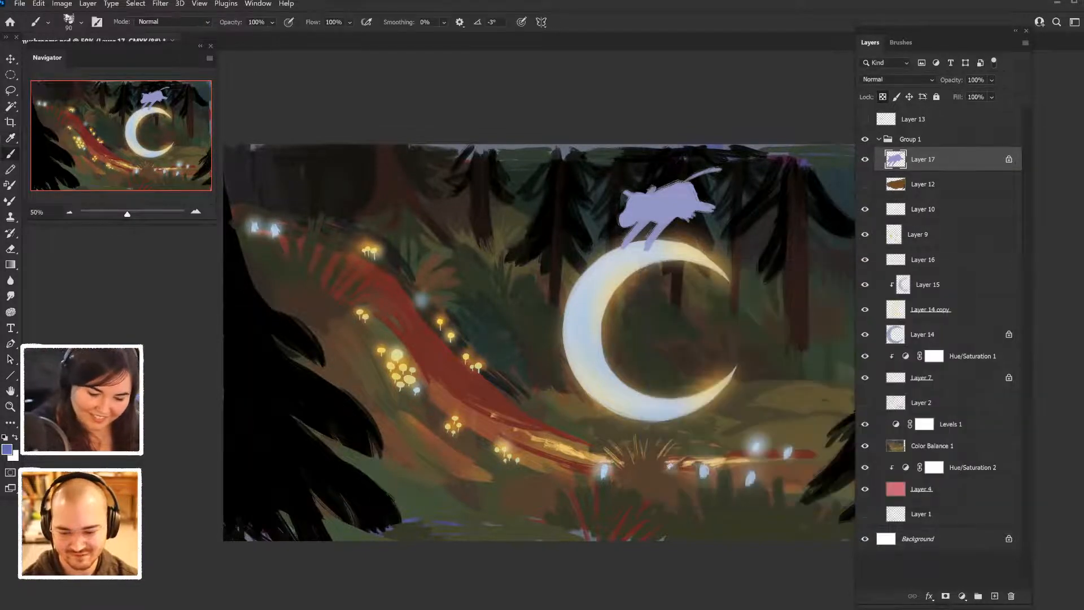
{"action": "left_click_drag", "start_coordinate": [678, 205], "coordinate": [672, 186]}
{"action": "left_click", "coordinate": [657, 208]}
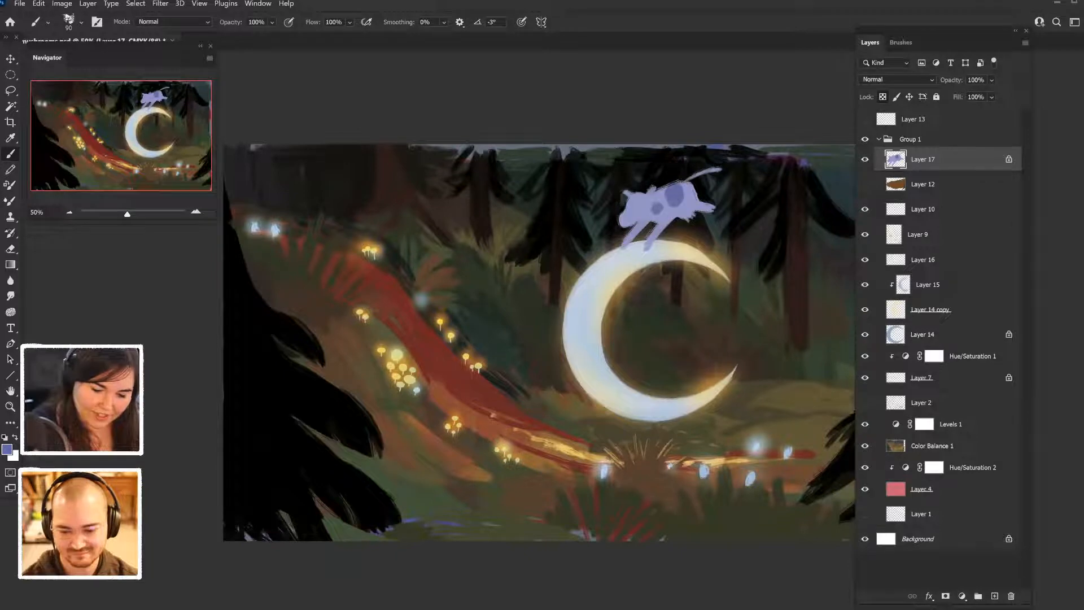
{"action": "left_click_drag", "start_coordinate": [637, 194], "coordinate": [627, 205]}
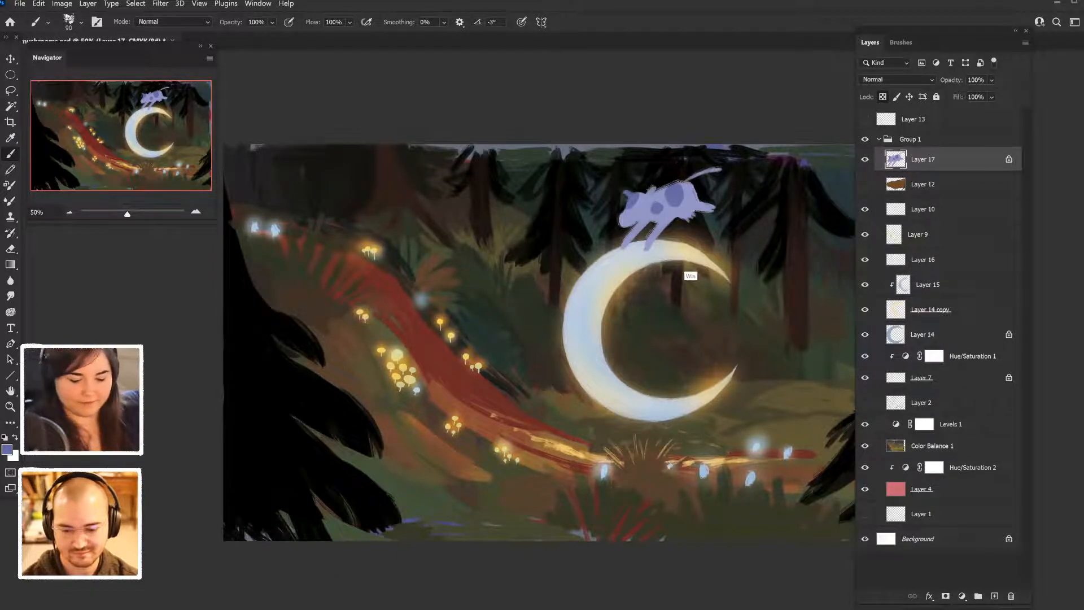
{"action": "key", "text": "ctrl+minus"}
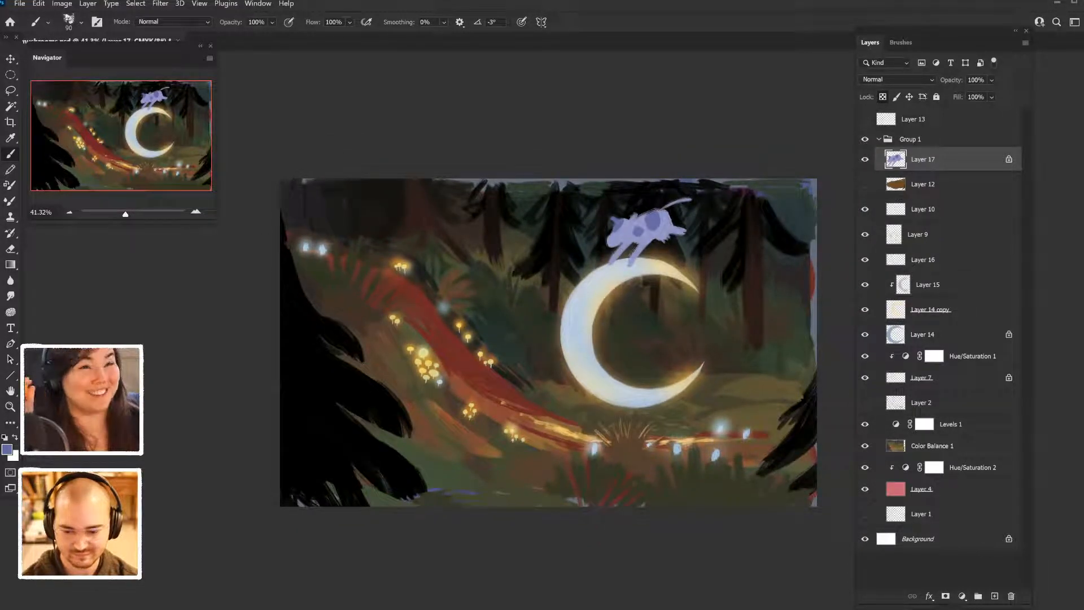
{"action": "key", "text": "ctrl+plus"}
{"action": "key", "text": "ctrl+plus"}
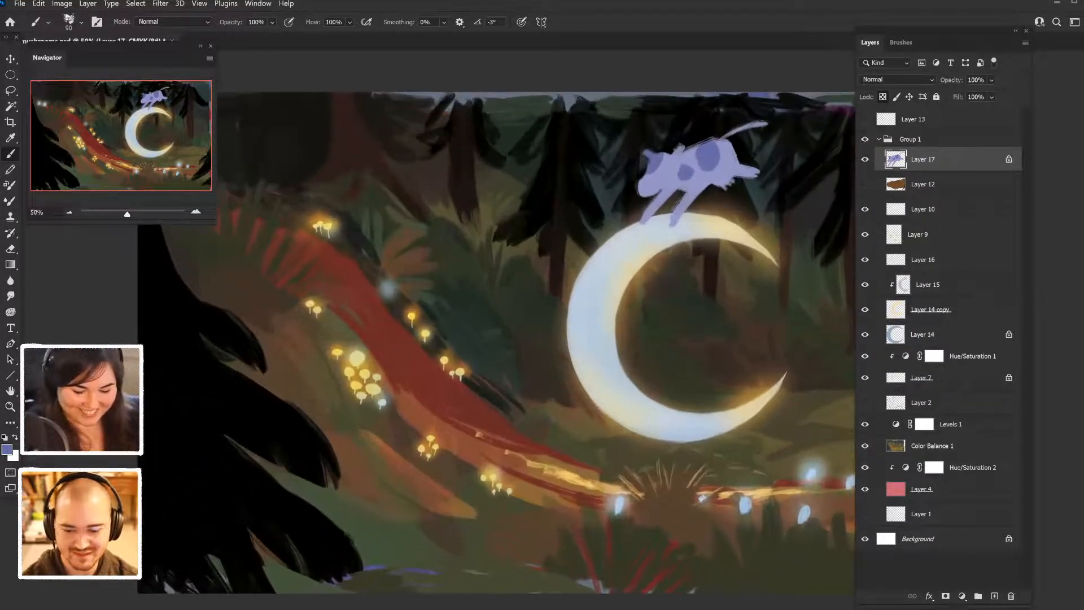
{"action": "key", "text": "ctrl+s"}
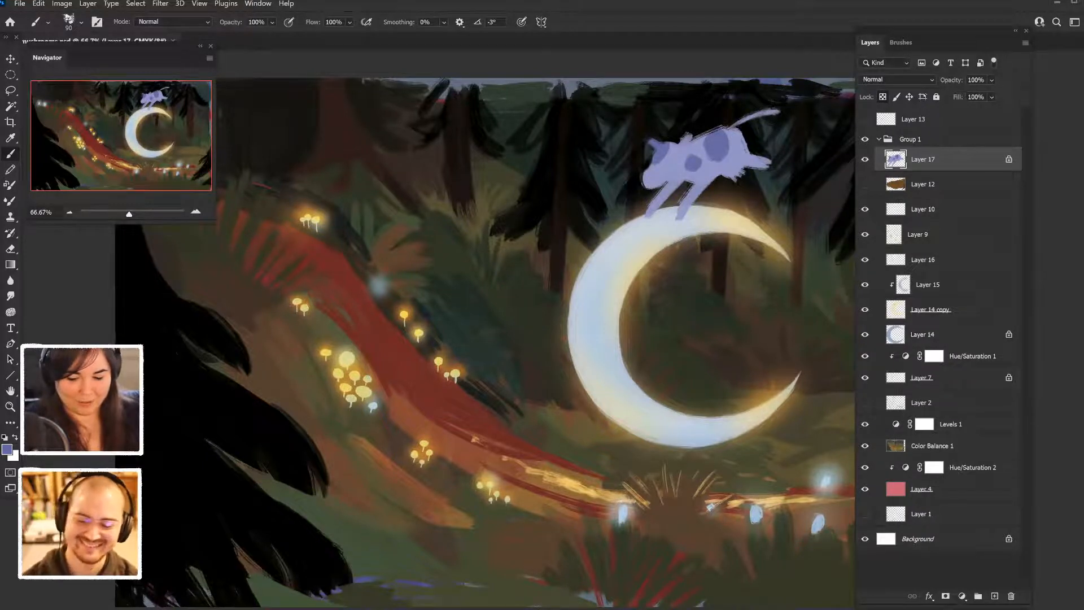
{"action": "left_click", "coordinate": [901, 42]}
{"action": "scroll", "coordinate": [954, 350], "scroll_direction": "down", "scroll_amount": 5}
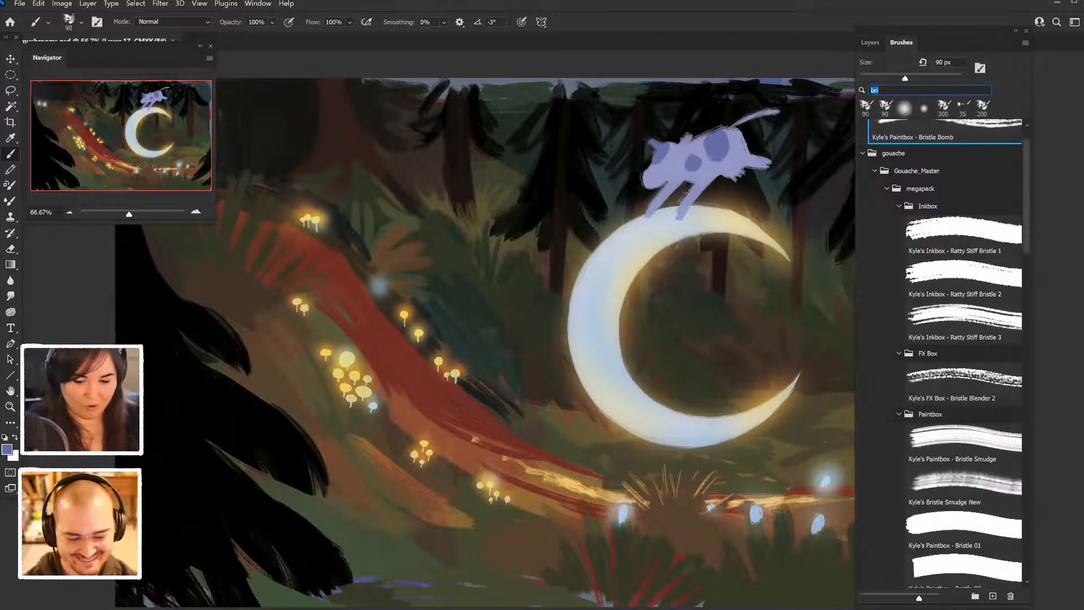
{"action": "left_click", "coordinate": [870, 42]}
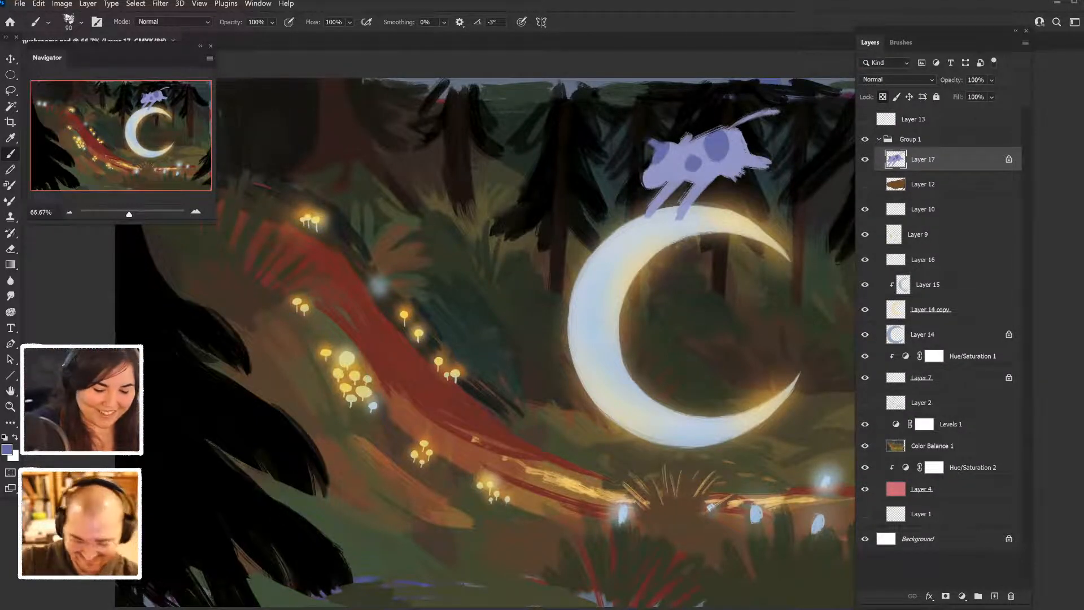
- Paint the animal's muzzle and udder with pink bb669e and soften the muzzle's pink into the lavender face
{"action": "left_click", "coordinate": [7, 449]}
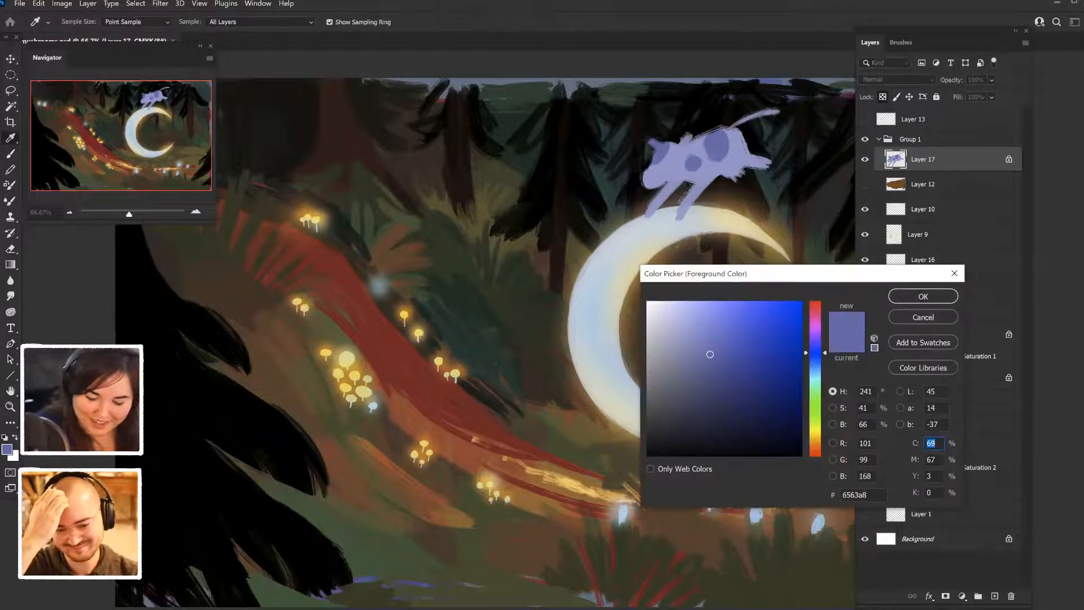
{"action": "left_click_drag", "start_coordinate": [815, 353], "coordinate": [815, 319]}
{"action": "left_click_drag", "start_coordinate": [720, 348], "coordinate": [716, 343]}
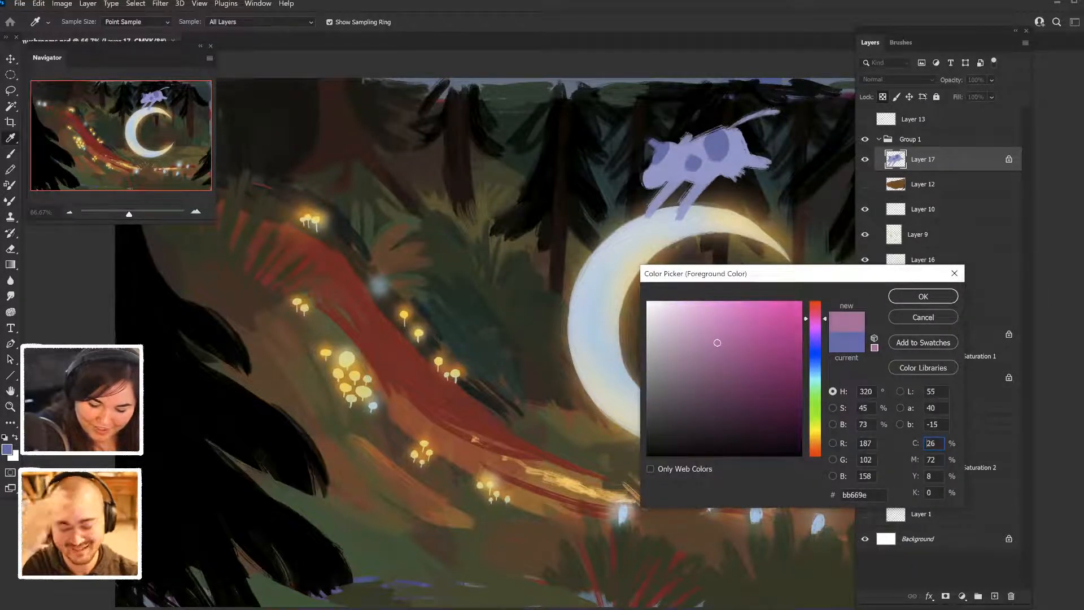
{"action": "key", "text": "Return"}
{"action": "left_click_drag", "start_coordinate": [726, 174], "coordinate": [740, 174]}
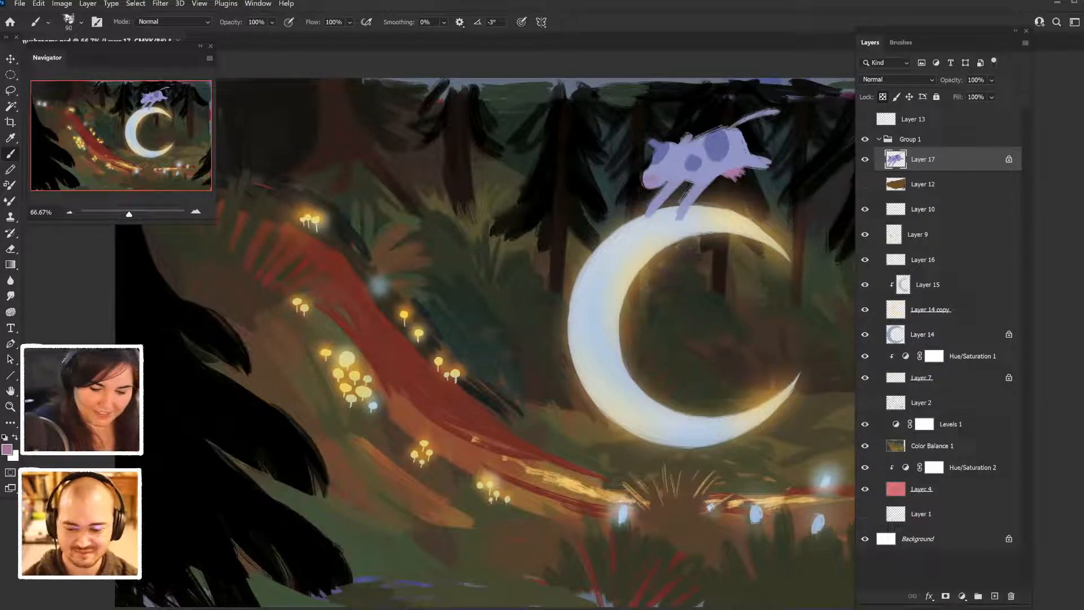
{"action": "scroll", "coordinate": [617, 248], "scroll_direction": "down", "scroll_amount": 5, "text": "alt"}
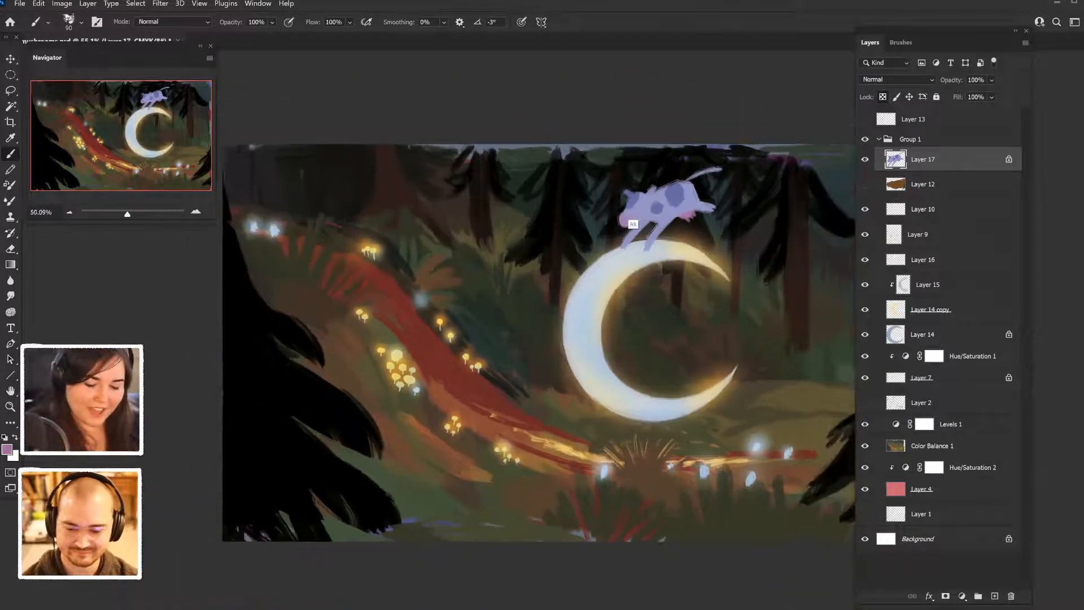
{"action": "left_click", "coordinate": [617, 248], "text": "alt"}
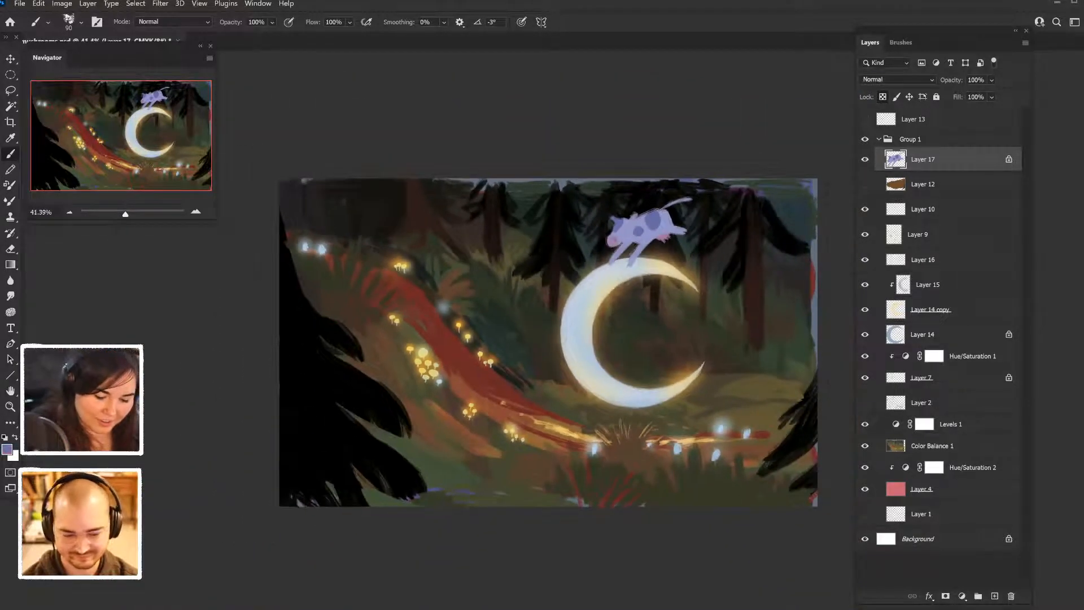
{"action": "scroll", "coordinate": [550, 342], "scroll_direction": "down", "scroll_amount": 4, "text": "alt"}
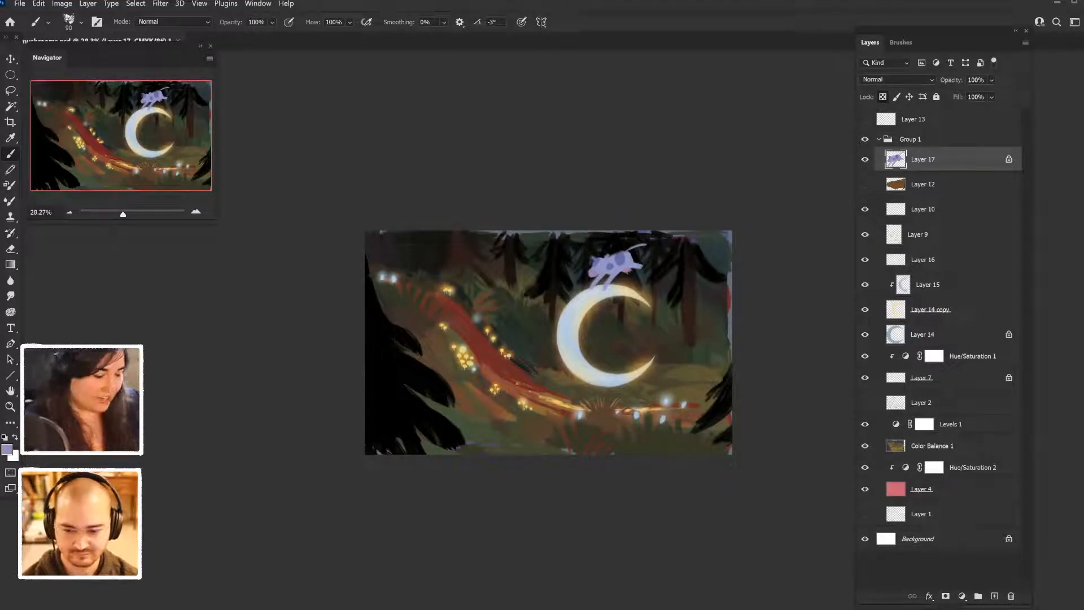
{"action": "key", "text": "ctrl+plus"}
{"action": "key", "text": "ctrl+plus"}
{"action": "key", "text": "ctrl+plus"}
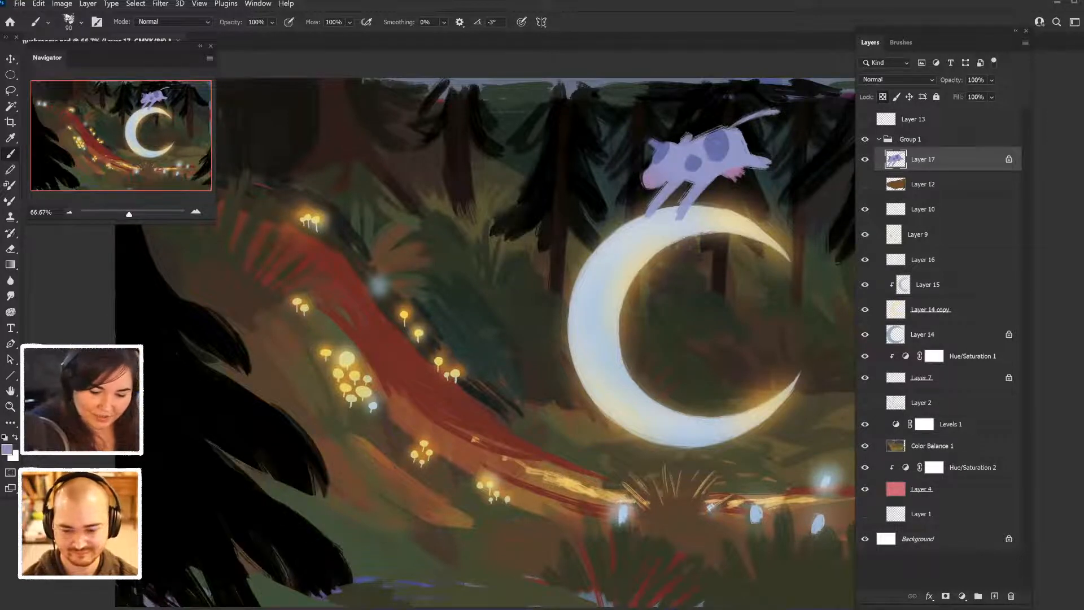
- Sample the darker blue-violet from the animal and paint a hoof at the end of a leg above the crescent
{"action": "scroll", "coordinate": [714, 171], "scroll_direction": "down", "scroll_amount": 7}
{"action": "left_click", "coordinate": [685, 203], "text": "alt"}
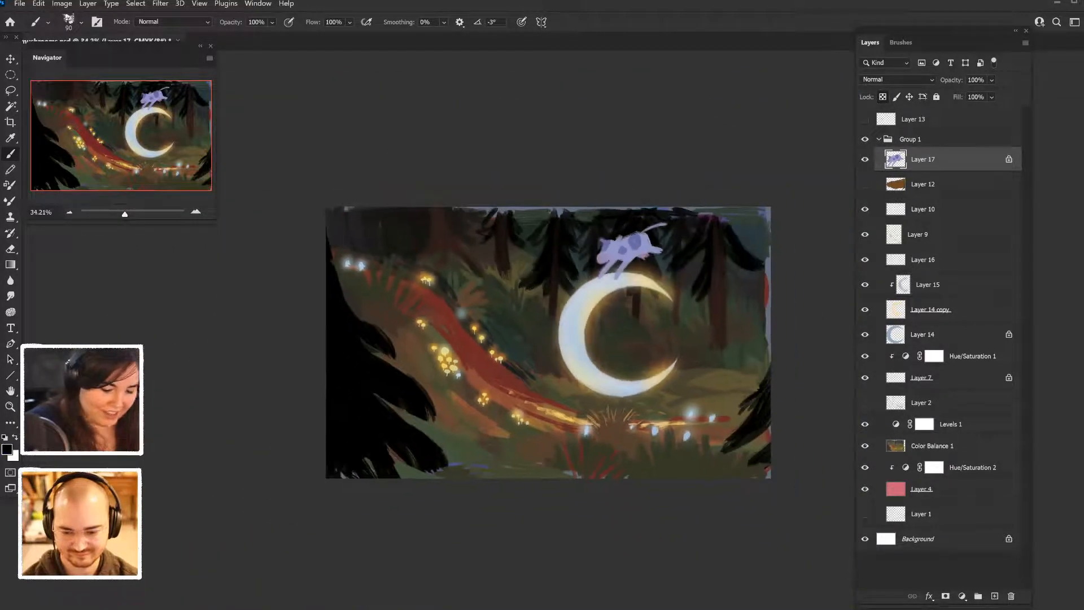
{"action": "scroll", "coordinate": [601, 279], "scroll_direction": "down", "scroll_amount": 2}
{"action": "left_click", "coordinate": [601, 280], "text": "alt"}
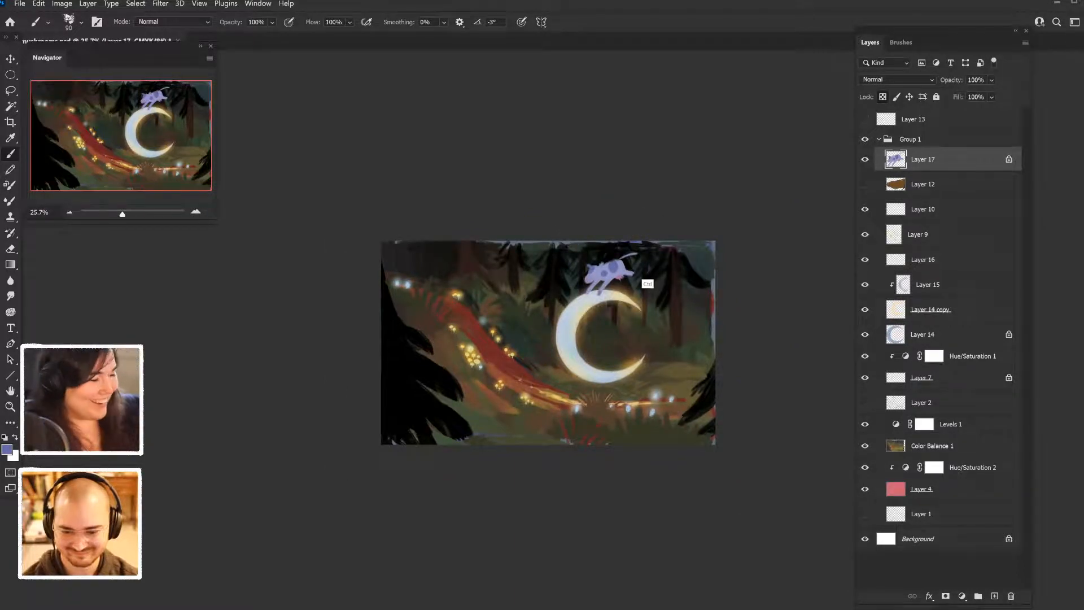
{"action": "scroll", "coordinate": [549, 342], "scroll_direction": "up", "scroll_amount": 6}
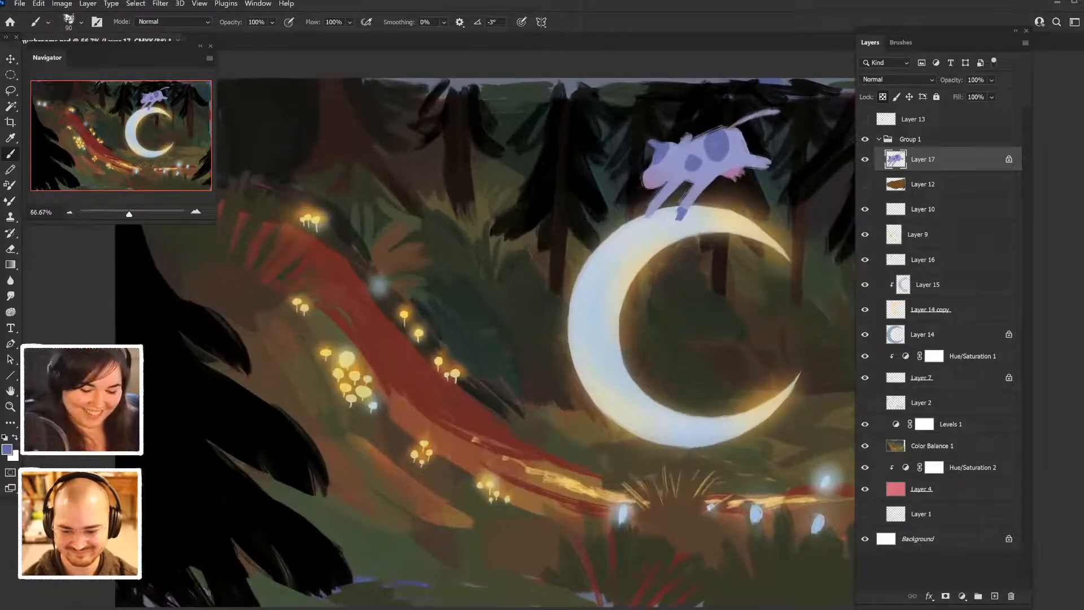
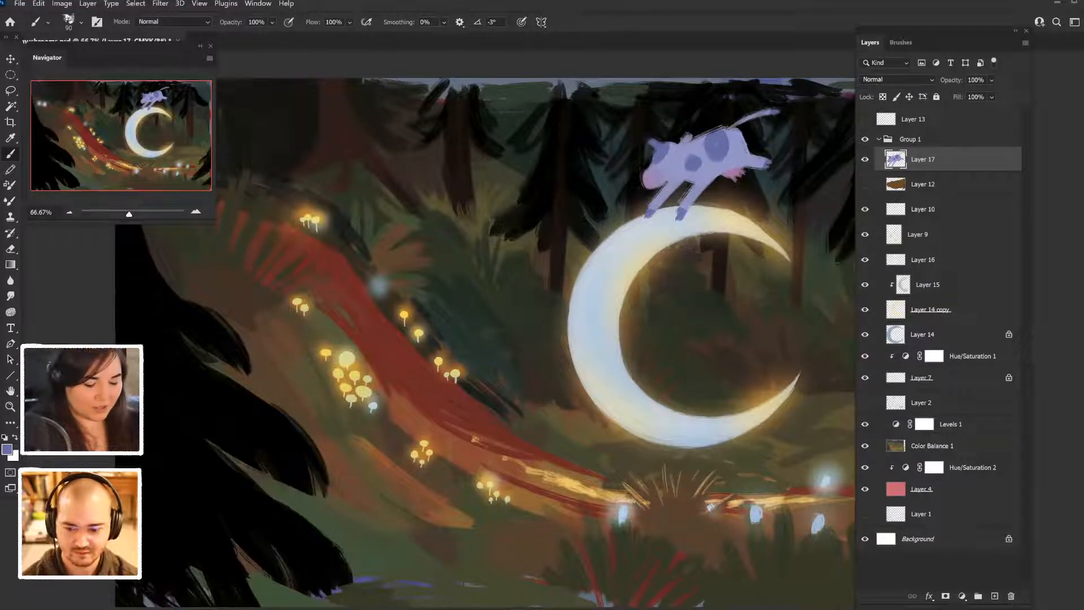
{"action": "mouse_move", "coordinate": [392, 333]}
{"action": "left_mouse_down"}
{"action": "mouse_move", "coordinate": [406, 374]}
{"action": "mouse_move", "coordinate": [391, 326]}
{"action": "mouse_move", "coordinate": [401, 332]}
{"action": "left_mouse_up"}
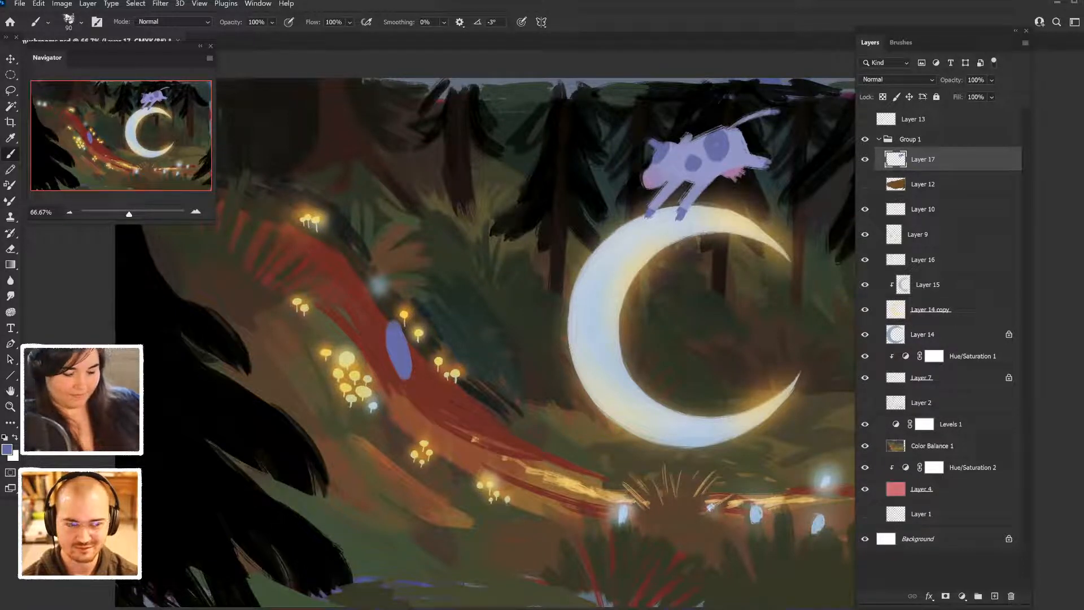
{"action": "key", "text": "ctrl+z"}
{"action": "key", "text": "ctrl+z"}
{"action": "key", "text": "z"}
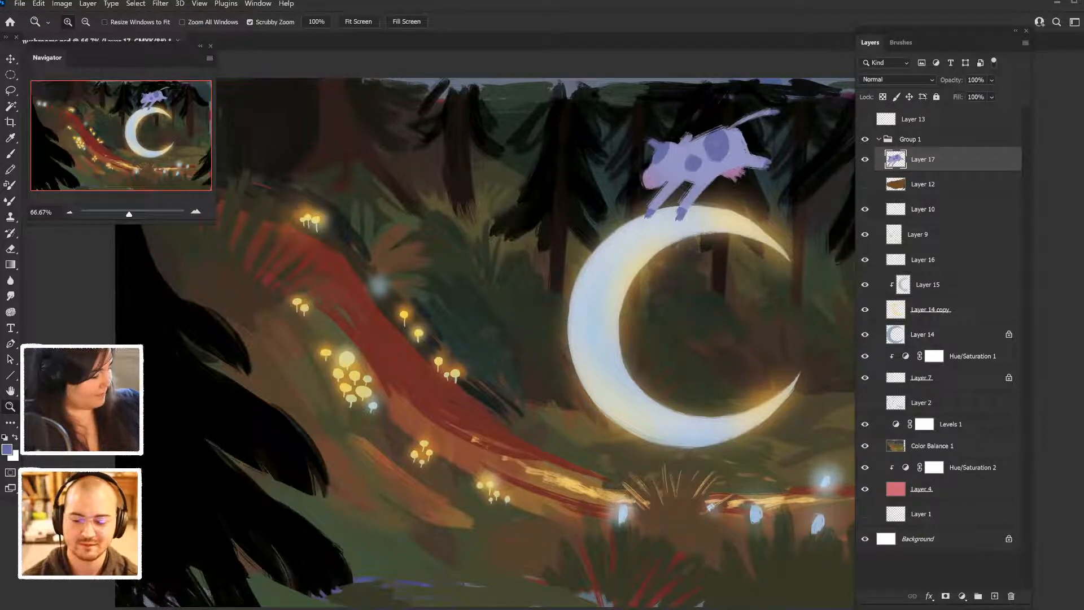
- Paint a solid blue-violet oval dish on Layer 17 above the upper end of the red path
{"action": "key", "text": "b"}
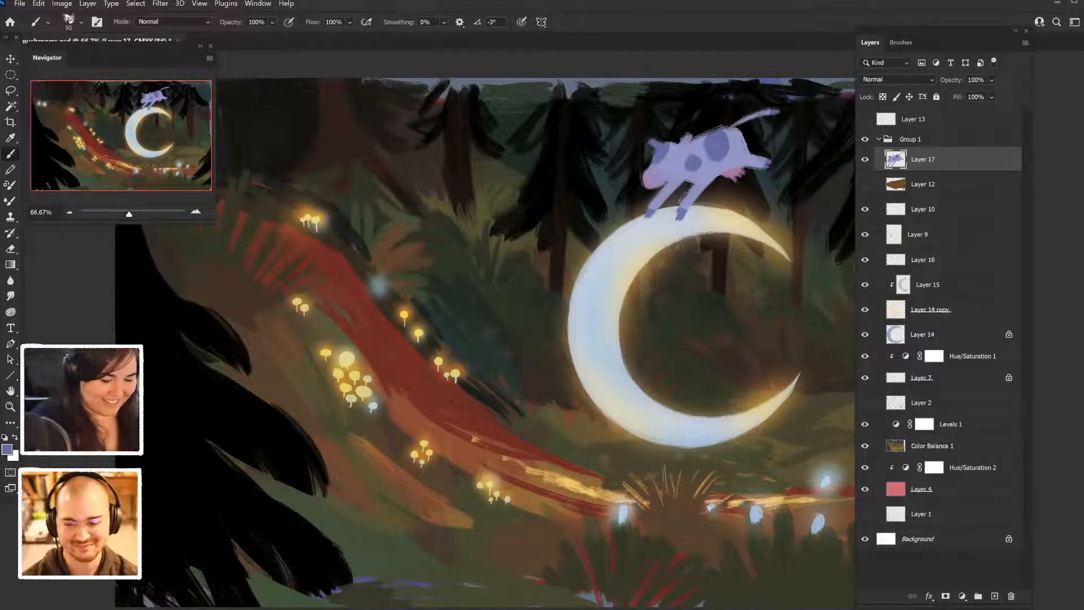
{"action": "mouse_move", "coordinate": [339, 194]}
{"action": "left_mouse_down"}
{"action": "mouse_move", "coordinate": [364, 220]}
{"action": "mouse_move", "coordinate": [336, 229]}
{"action": "mouse_move", "coordinate": [356, 200]}
{"action": "mouse_move", "coordinate": [351, 209]}
{"action": "left_mouse_up"}
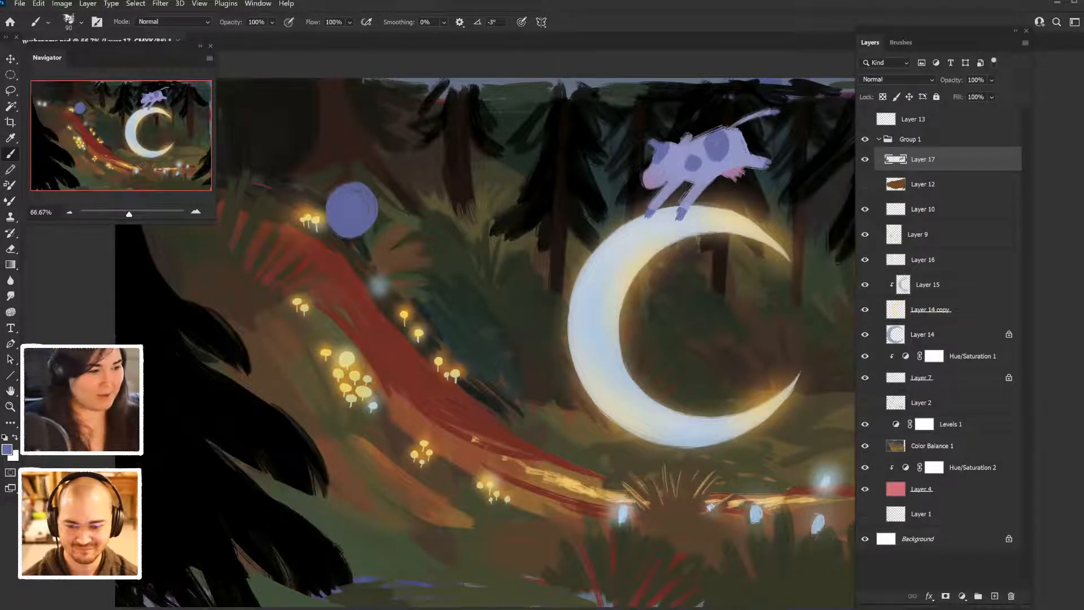
{"action": "left_click", "coordinate": [900, 42]}
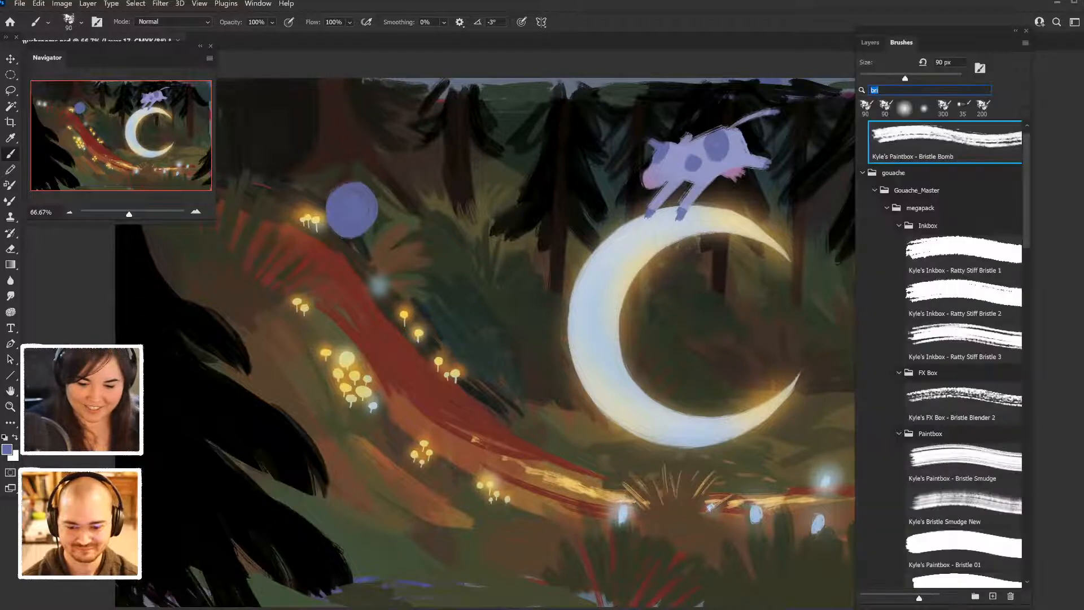
{"action": "scroll", "coordinate": [948, 350], "scroll_direction": "down", "scroll_amount": 3}
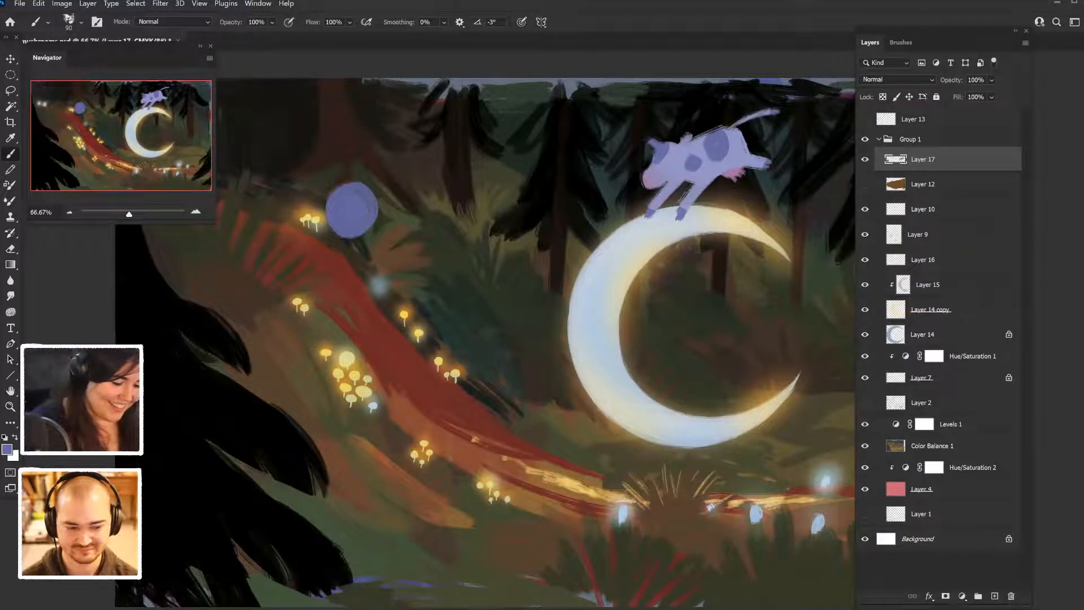
{"action": "mouse_move", "coordinate": [329, 203]}
{"action": "left_mouse_down"}
{"action": "mouse_move", "coordinate": [330, 192]}
{"action": "mouse_move", "coordinate": [357, 190]}
{"action": "mouse_move", "coordinate": [326, 212]}
{"action": "left_mouse_up"}
{"action": "left_click_drag", "start_coordinate": [358, 179], "coordinate": [378, 207]}
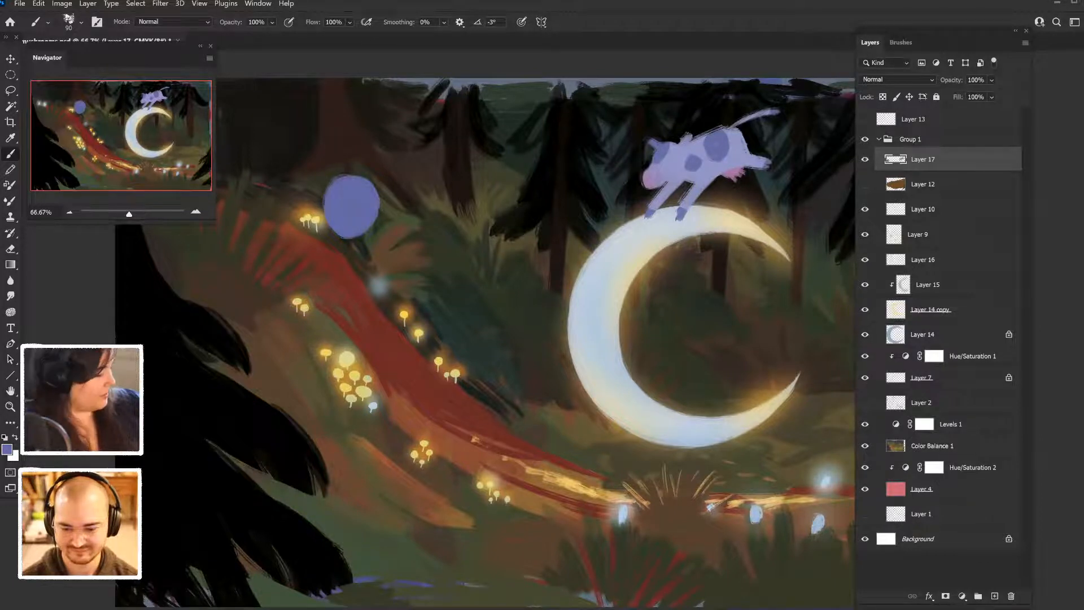
- Sample the cow's lavender and paint a broad rim around the dish, leaving a small darker oval in its center
{"action": "left_click_drag", "start_coordinate": [721, 184], "coordinate": [626, 248]}
{"action": "left_click", "coordinate": [626, 247], "text": "alt"}
{"action": "left_click", "coordinate": [615, 271], "text": "alt"}
{"action": "scroll", "coordinate": [617, 269], "scroll_direction": "down", "scroll_amount": 2}
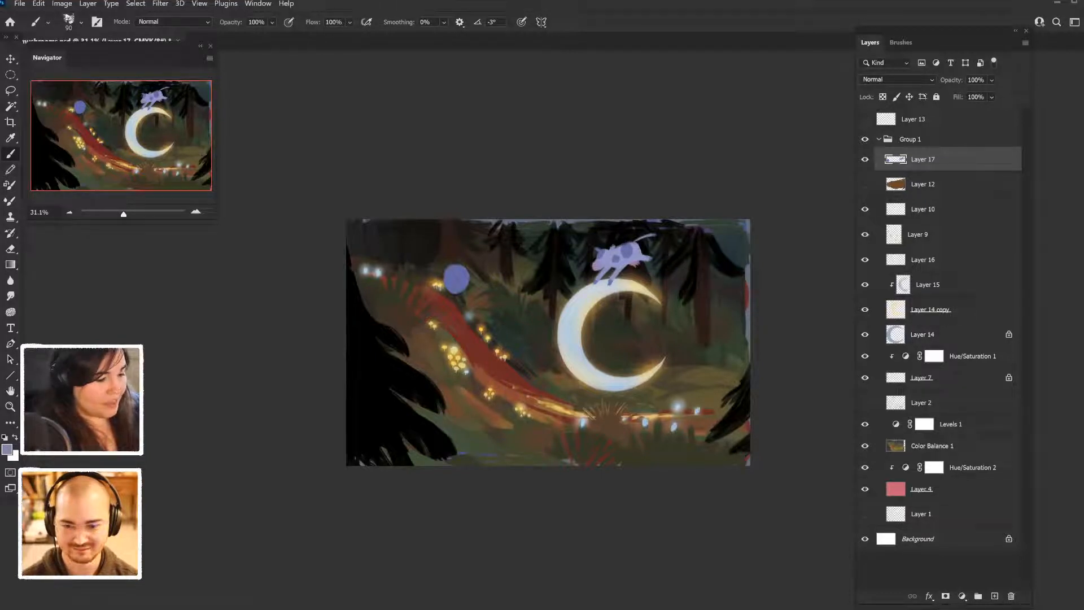
{"action": "key", "text": "i"}
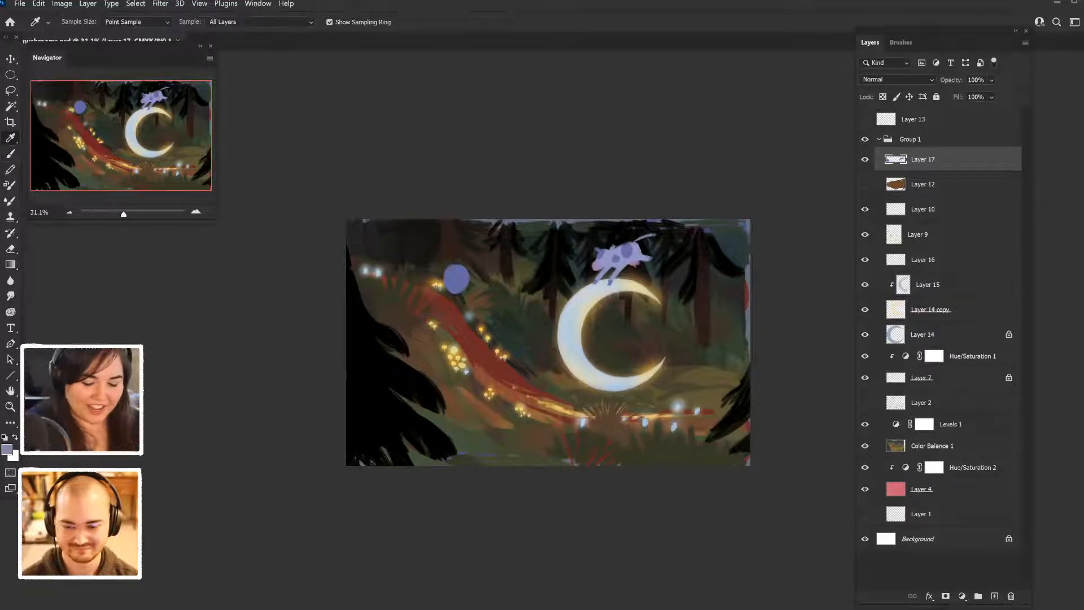
{"action": "left_click", "coordinate": [607, 259]}
{"action": "key", "text": "b"}
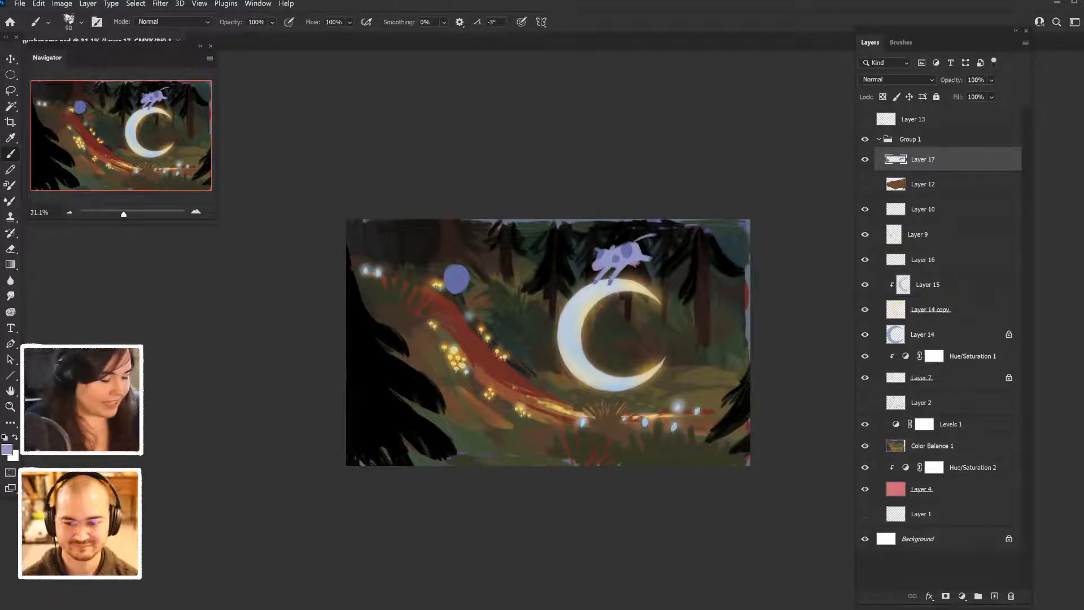
{"action": "key", "text": "ctrl+plus"}
{"action": "key", "text": "ctrl+plus"}
{"action": "key", "text": "ctrl+plus"}
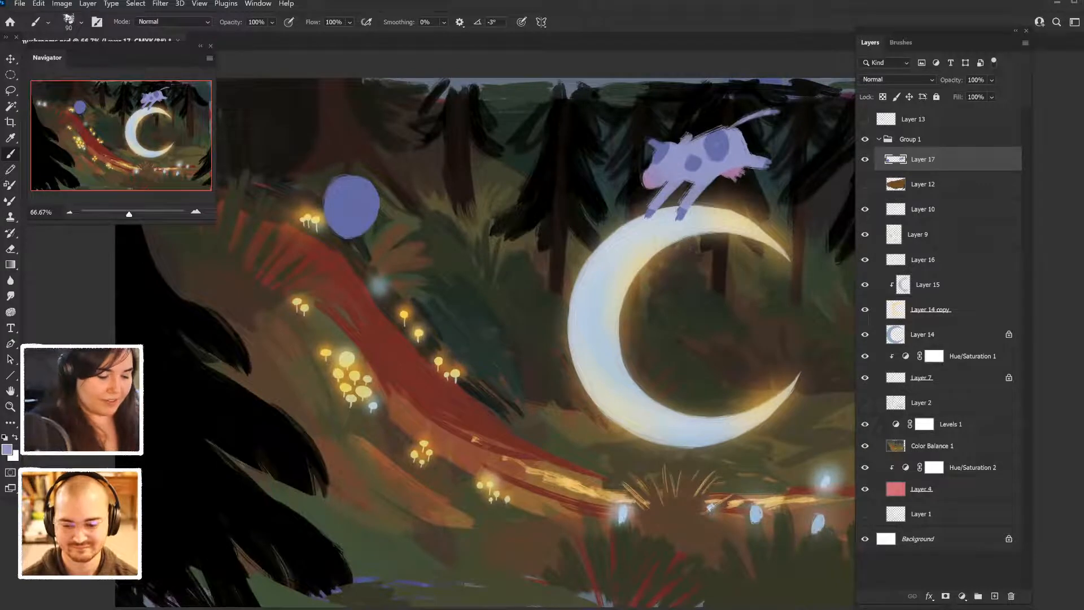
{"action": "mouse_move", "coordinate": [349, 179]}
{"action": "left_mouse_down"}
{"action": "mouse_move", "coordinate": [332, 218]}
{"action": "mouse_move", "coordinate": [356, 230]}
{"action": "left_mouse_up"}
{"action": "mouse_move", "coordinate": [346, 179]}
{"action": "left_mouse_down"}
{"action": "mouse_move", "coordinate": [329, 224]}
{"action": "mouse_move", "coordinate": [356, 233]}
{"action": "mouse_move", "coordinate": [366, 222]}
{"action": "mouse_move", "coordinate": [370, 177]}
{"action": "mouse_move", "coordinate": [376, 202]}
{"action": "mouse_move", "coordinate": [321, 212]}
{"action": "left_mouse_up"}
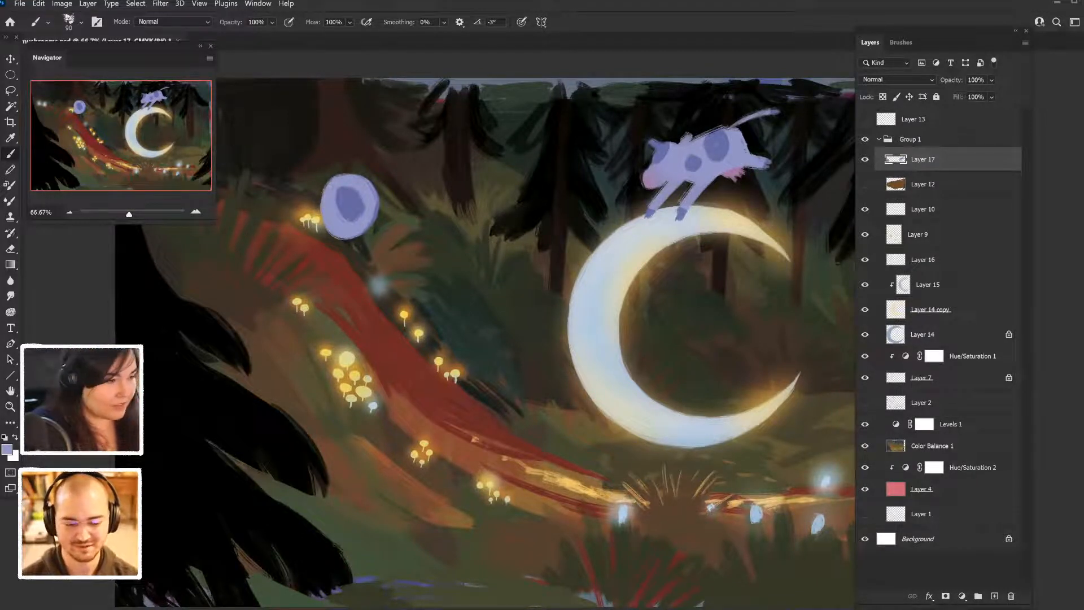
{"action": "mouse_move", "coordinate": [342, 173]}
{"action": "left_mouse_down"}
{"action": "mouse_move", "coordinate": [375, 194]}
{"action": "mouse_move", "coordinate": [342, 171]}
{"action": "mouse_move", "coordinate": [370, 230]}
{"action": "mouse_move", "coordinate": [341, 238]}
{"action": "mouse_move", "coordinate": [352, 241]}
{"action": "left_mouse_up"}
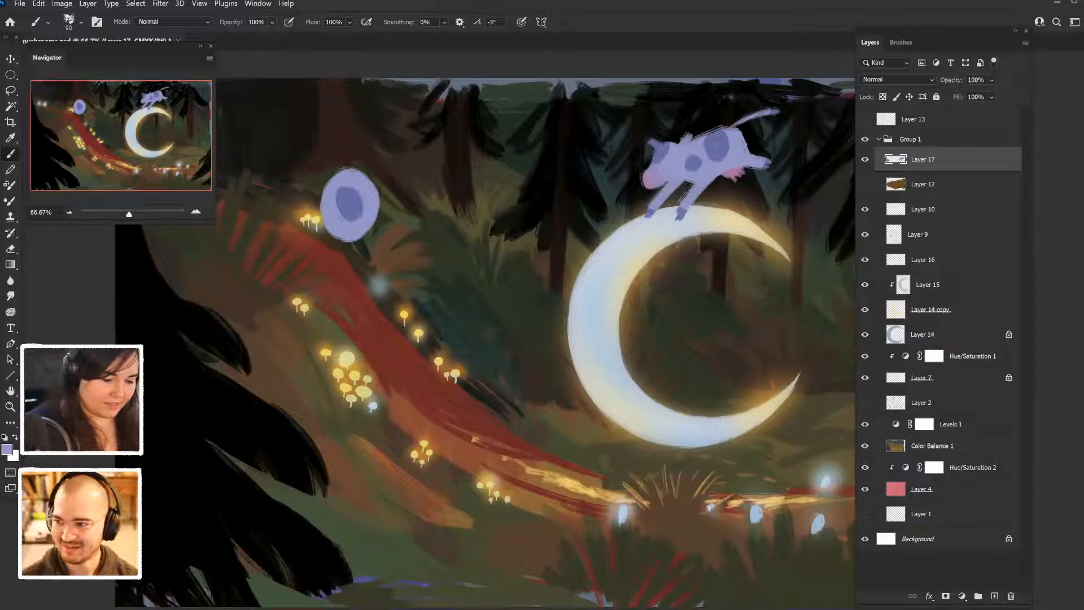
{"action": "left_click_drag", "start_coordinate": [342, 188], "coordinate": [345, 219]}
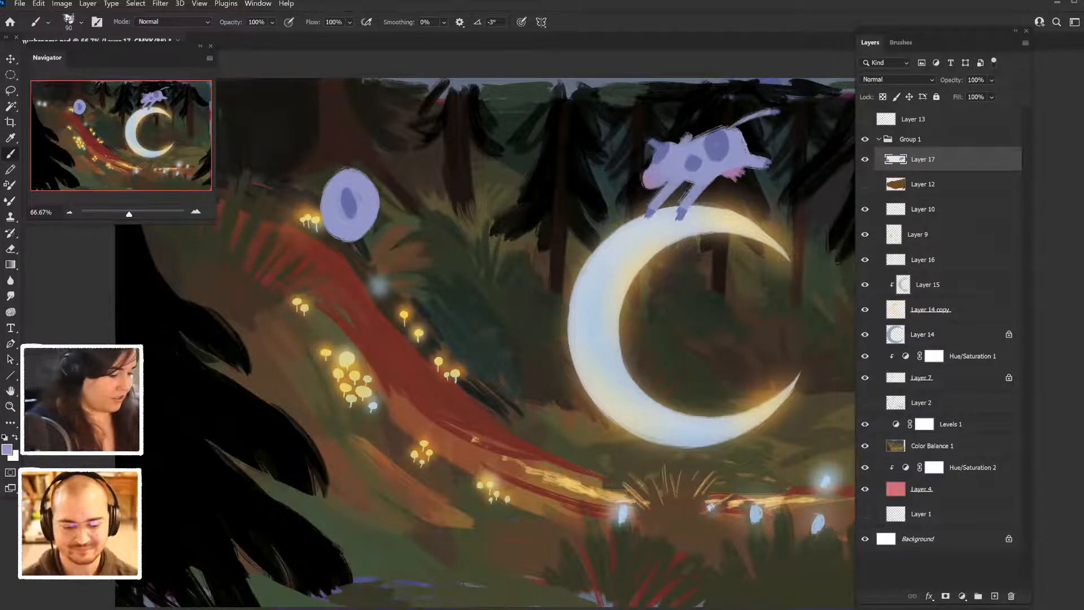
- Sample the darker blue-violet and paint concentric oval rings inside the lavender dish
{"action": "key", "text": "i"}
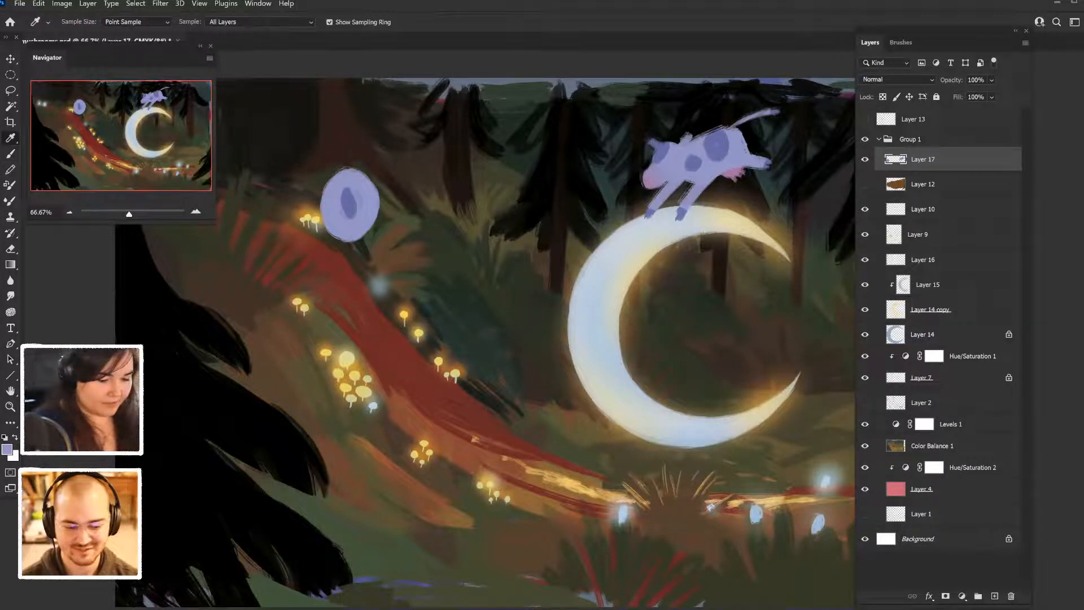
{"action": "key", "text": "b"}
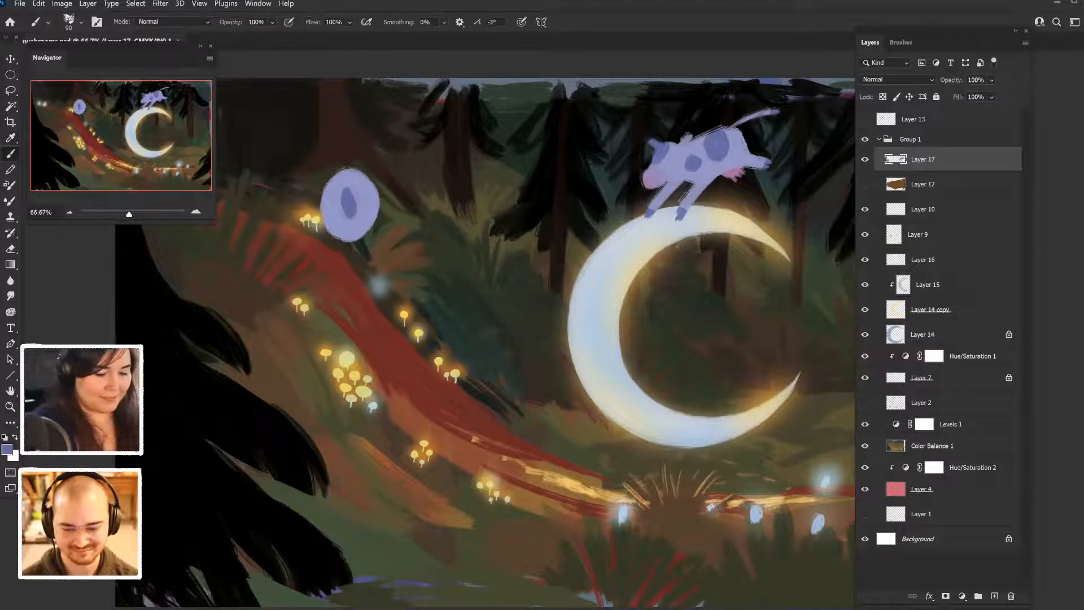
{"action": "mouse_move", "coordinate": [327, 202]}
{"action": "left_mouse_down"}
{"action": "mouse_move", "coordinate": [328, 220]}
{"action": "mouse_move", "coordinate": [357, 232]}
{"action": "mouse_move", "coordinate": [370, 207]}
{"action": "mouse_move", "coordinate": [329, 196]}
{"action": "mouse_move", "coordinate": [369, 193]}
{"action": "mouse_move", "coordinate": [334, 217]}
{"action": "mouse_move", "coordinate": [364, 217]}
{"action": "left_mouse_up"}
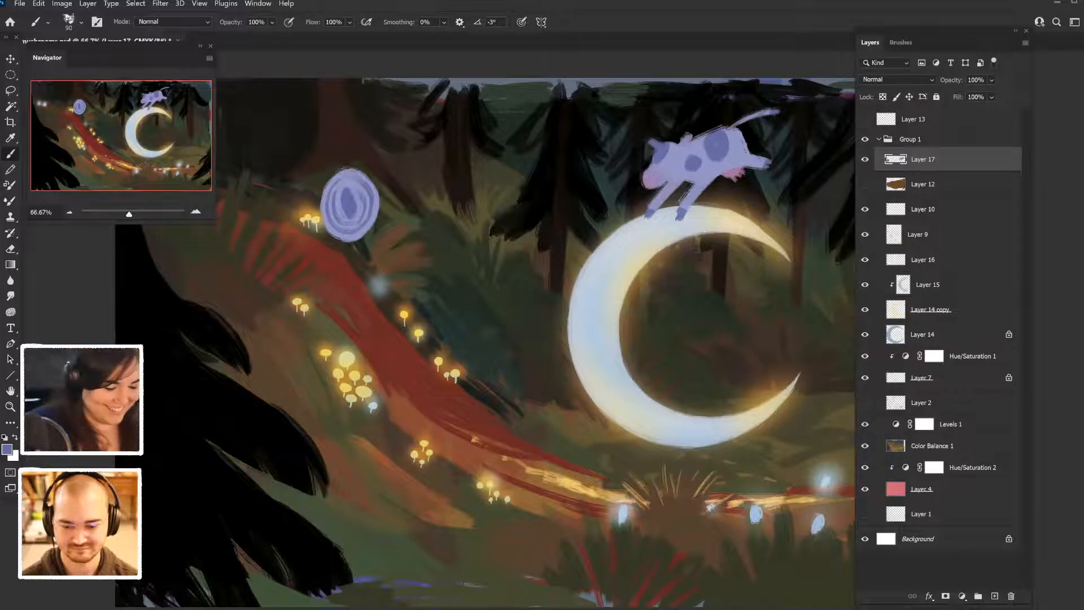
{"action": "left_click_drag", "start_coordinate": [336, 190], "coordinate": [346, 182]}
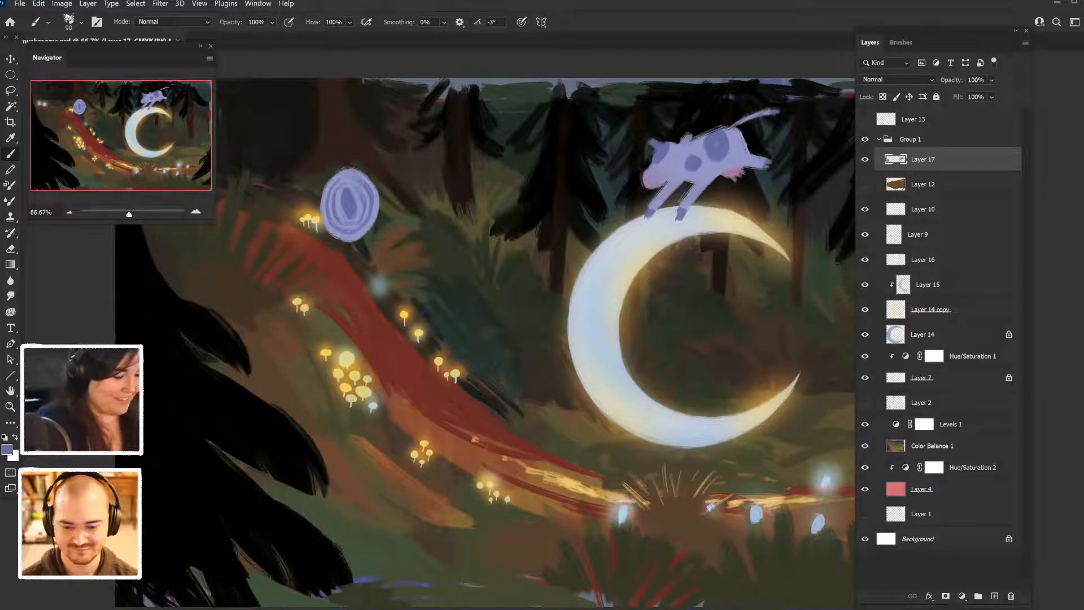
- Sample the lavender from the dish and paint over its dark center and innermost ring
{"action": "key", "text": "i"}
{"action": "left_click", "coordinate": [333, 188]}
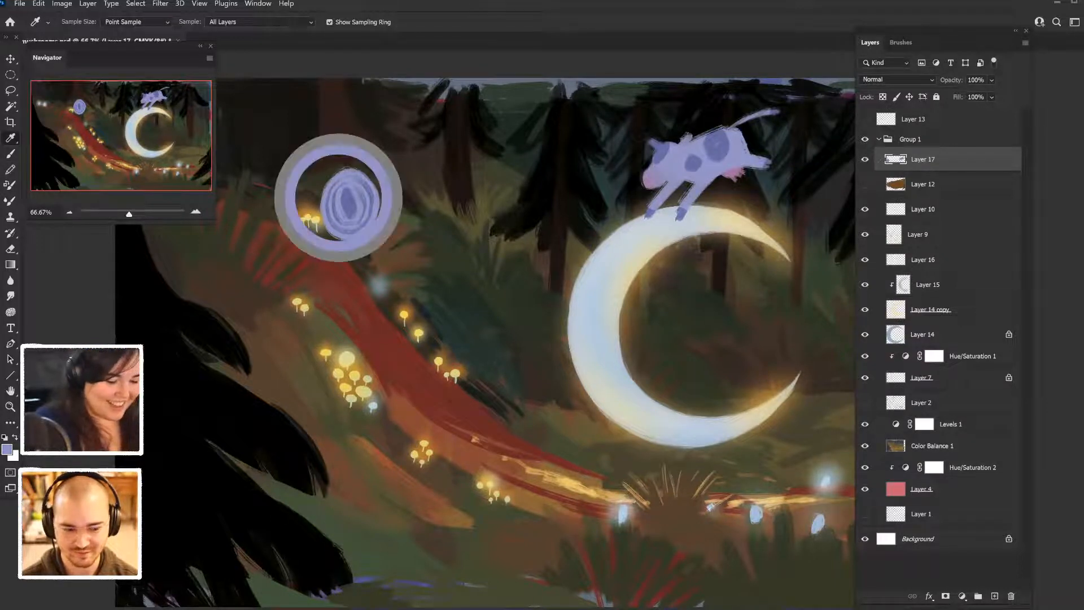
{"action": "key", "text": "b"}
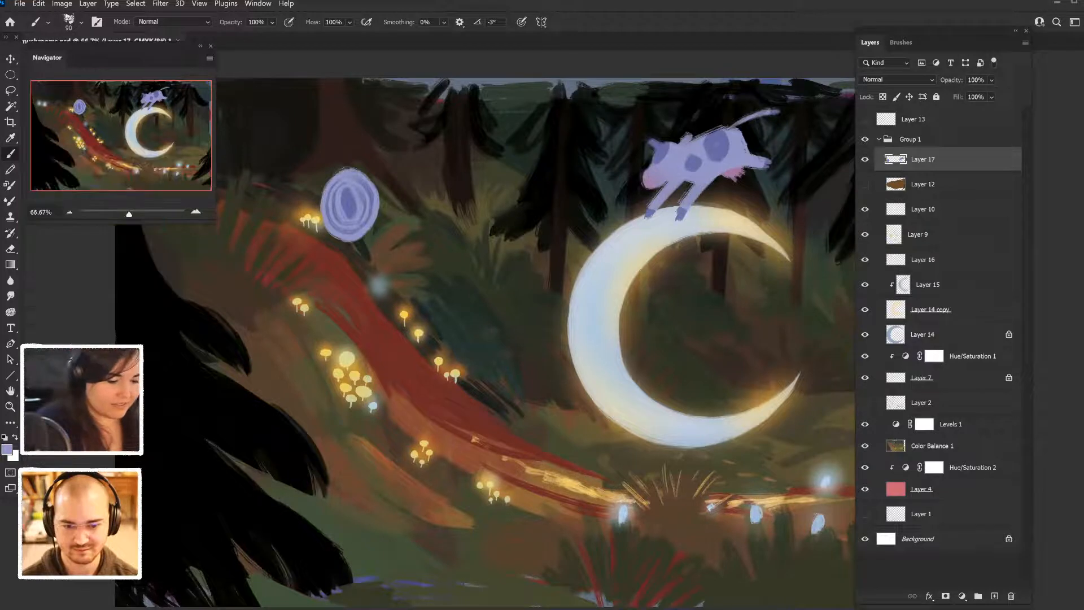
{"action": "mouse_move", "coordinate": [347, 194]}
{"action": "left_mouse_down"}
{"action": "mouse_move", "coordinate": [350, 213]}
{"action": "mouse_move", "coordinate": [347, 204]}
{"action": "left_mouse_up"}
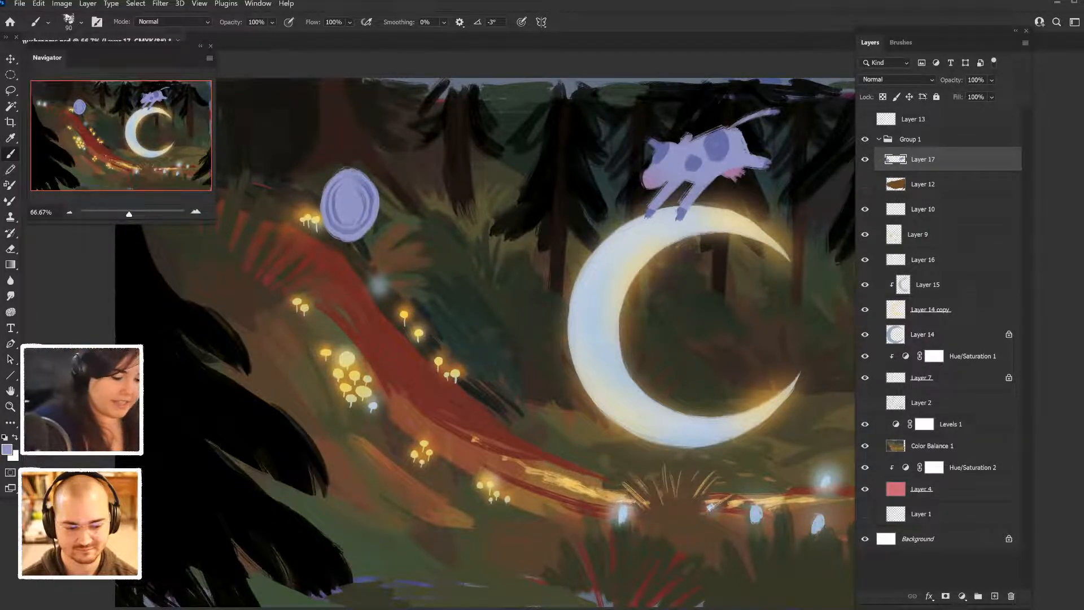
{"action": "key", "text": "F5"}
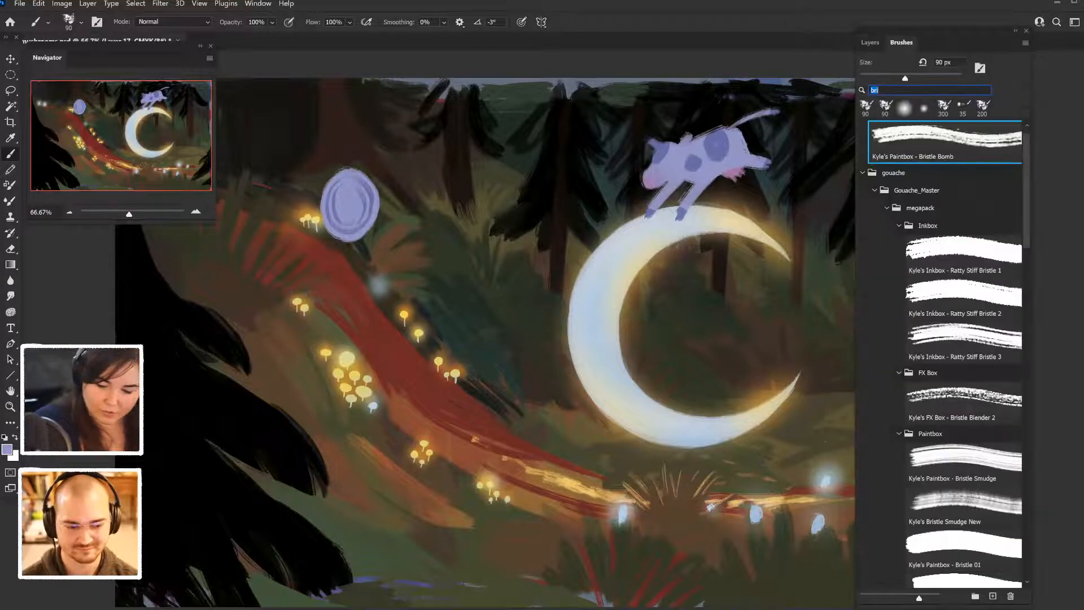
{"action": "scroll", "coordinate": [948, 350], "scroll_direction": "down", "scroll_amount": 8}
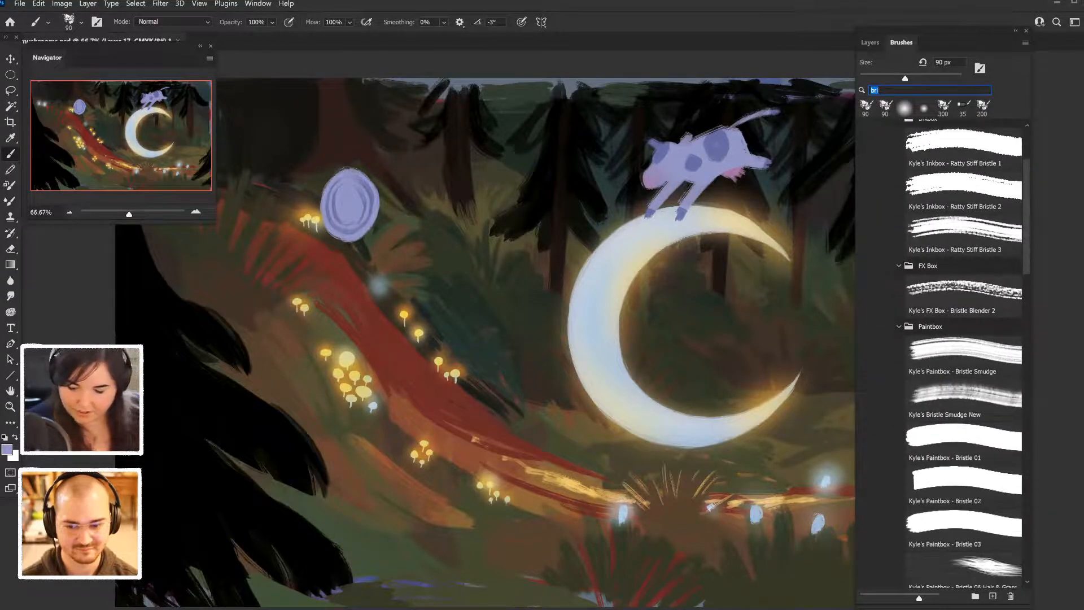
{"action": "scroll", "coordinate": [949, 350], "scroll_direction": "down", "scroll_amount": 5}
{"action": "key", "text": "F7"}
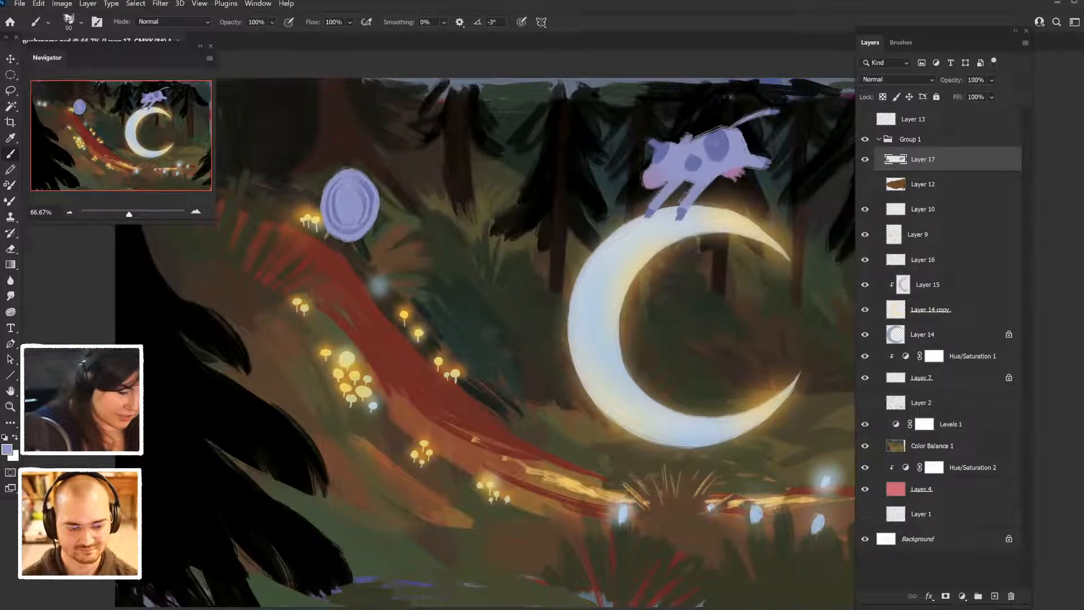
- Paint two thin lavender running legs with feet beneath the dish, undoing strokes that miss the shape
{"action": "left_click_drag", "start_coordinate": [323, 238], "coordinate": [334, 250]}
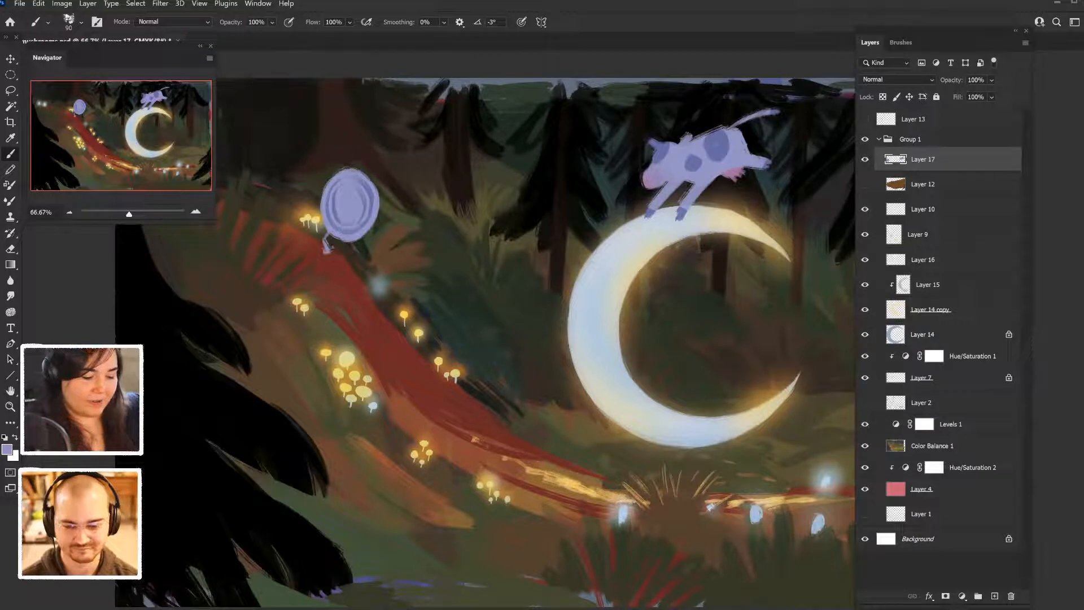
{"action": "key", "text": "ctrl+z"}
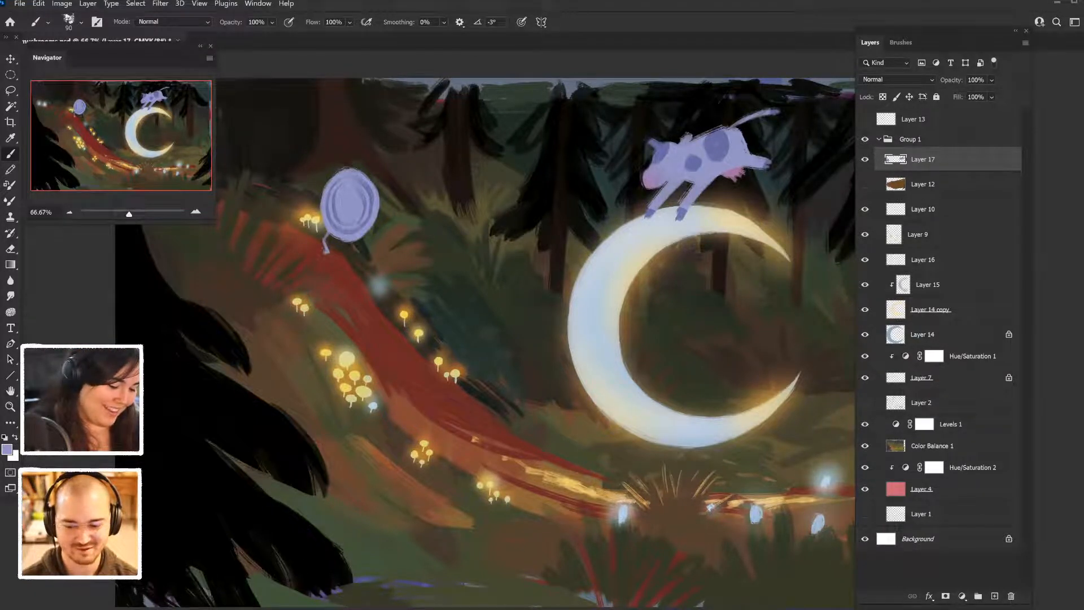
{"action": "left_click_drag", "start_coordinate": [356, 244], "coordinate": [368, 246]}
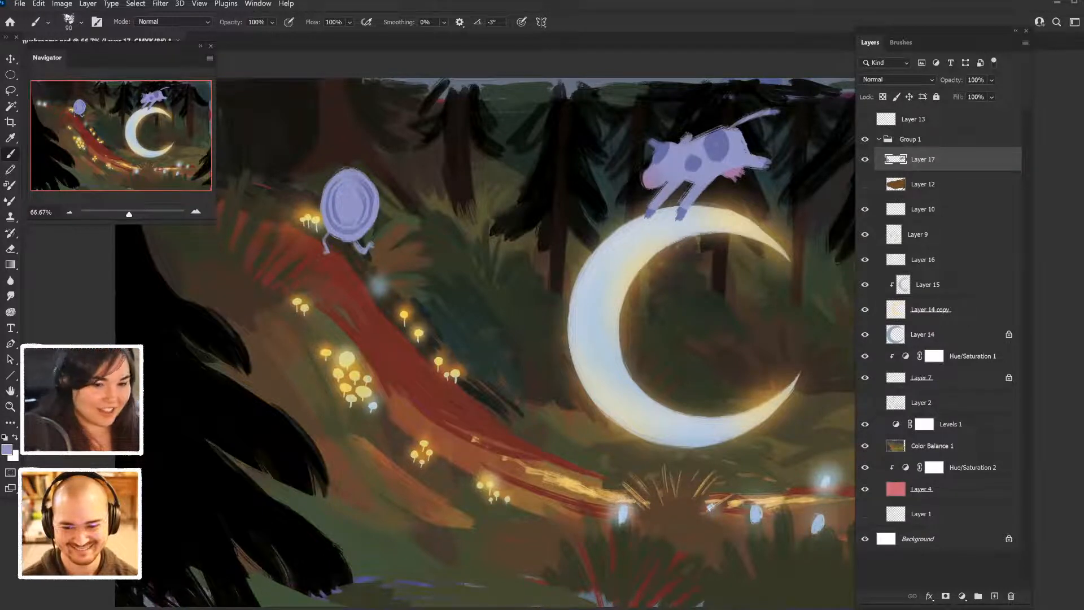
{"action": "key", "text": "ctrl+z"}
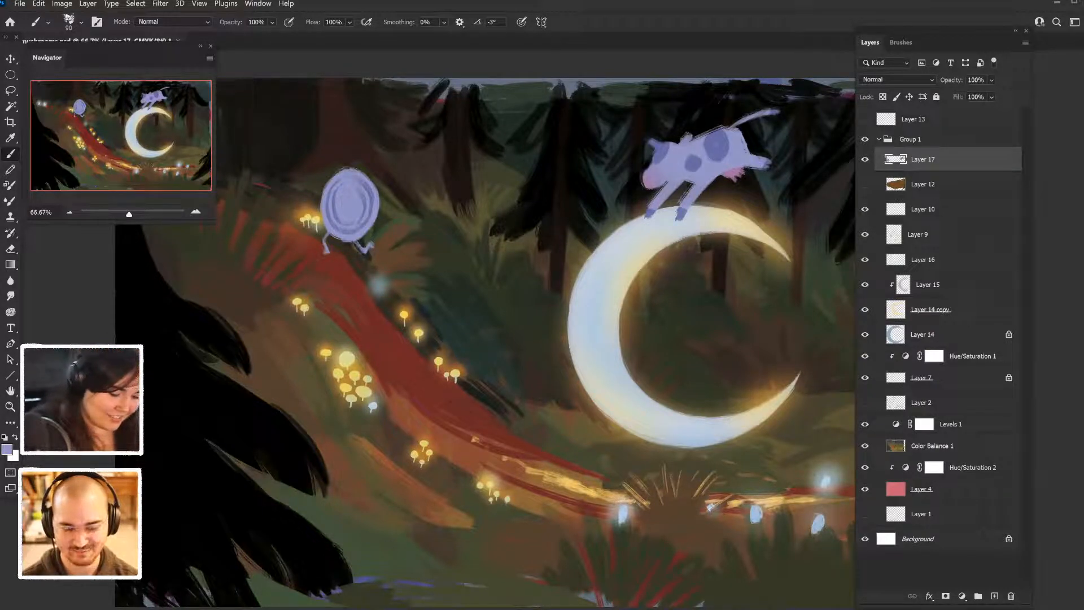
{"action": "key", "text": "ctrl+z"}
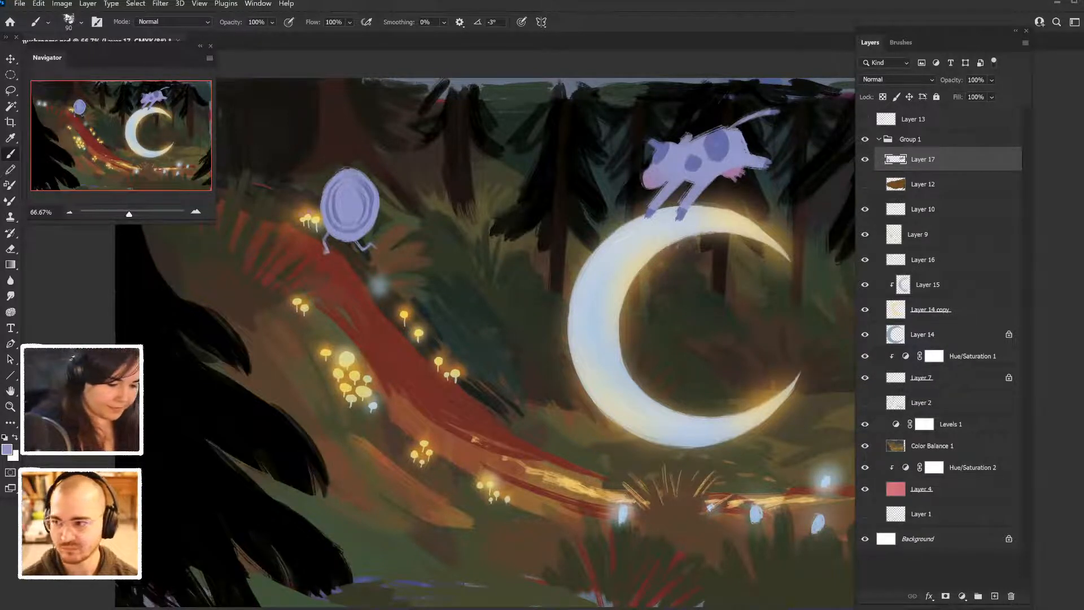
- Paint a thin arm reaching out from the dish and an upright lavender spoon beside it, joined at the hand
{"action": "left_click_drag", "start_coordinate": [302, 213], "coordinate": [291, 207]}
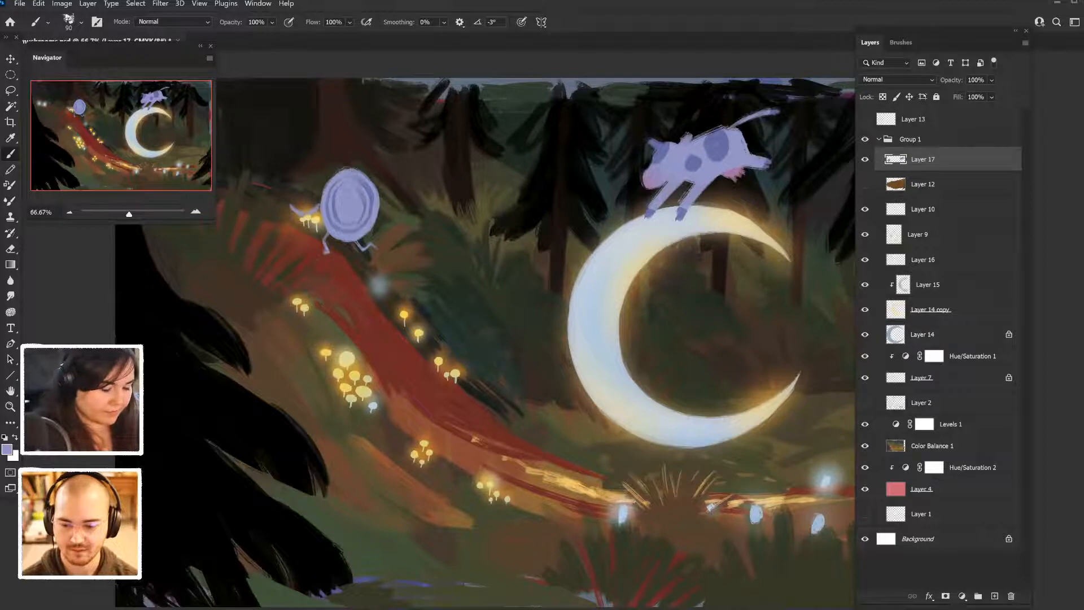
{"action": "mouse_move", "coordinate": [283, 190]}
{"action": "left_mouse_down"}
{"action": "mouse_move", "coordinate": [294, 223]}
{"action": "mouse_move", "coordinate": [273, 169]}
{"action": "mouse_move", "coordinate": [280, 192]}
{"action": "mouse_move", "coordinate": [274, 177]}
{"action": "mouse_move", "coordinate": [285, 176]}
{"action": "left_mouse_up"}
{"action": "key", "text": "ctrl+z"}
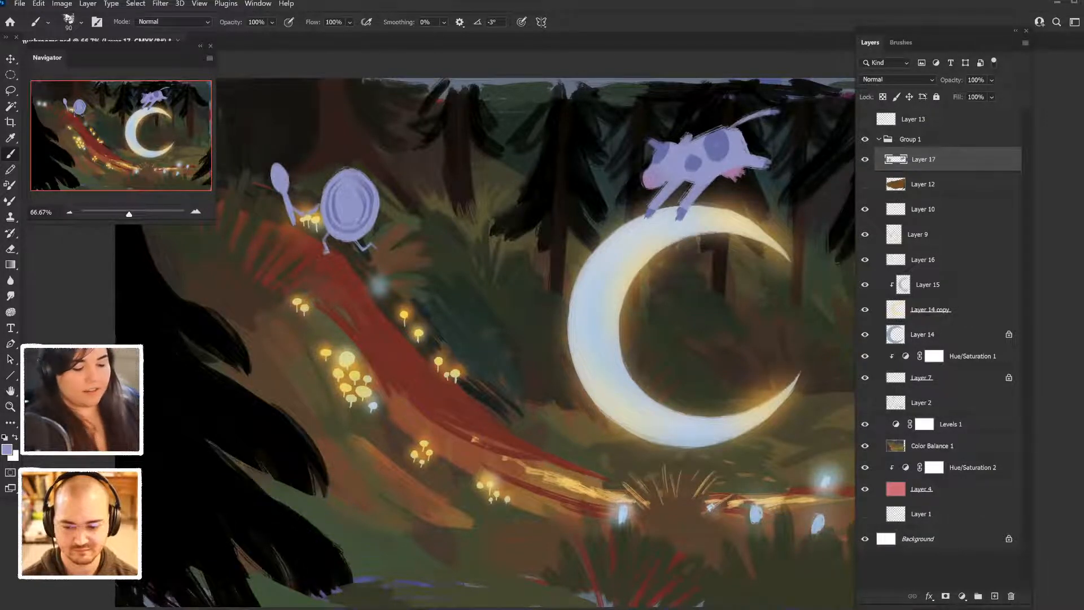
- Paint the spoon's bent free arm and two thin running legs in lavender, undoing stray strokes
{"action": "mouse_move", "coordinate": [269, 200]}
{"action": "left_mouse_down"}
{"action": "mouse_move", "coordinate": [284, 210]}
{"action": "mouse_move", "coordinate": [272, 209]}
{"action": "left_mouse_up"}
{"action": "key", "text": "ctrl+z"}
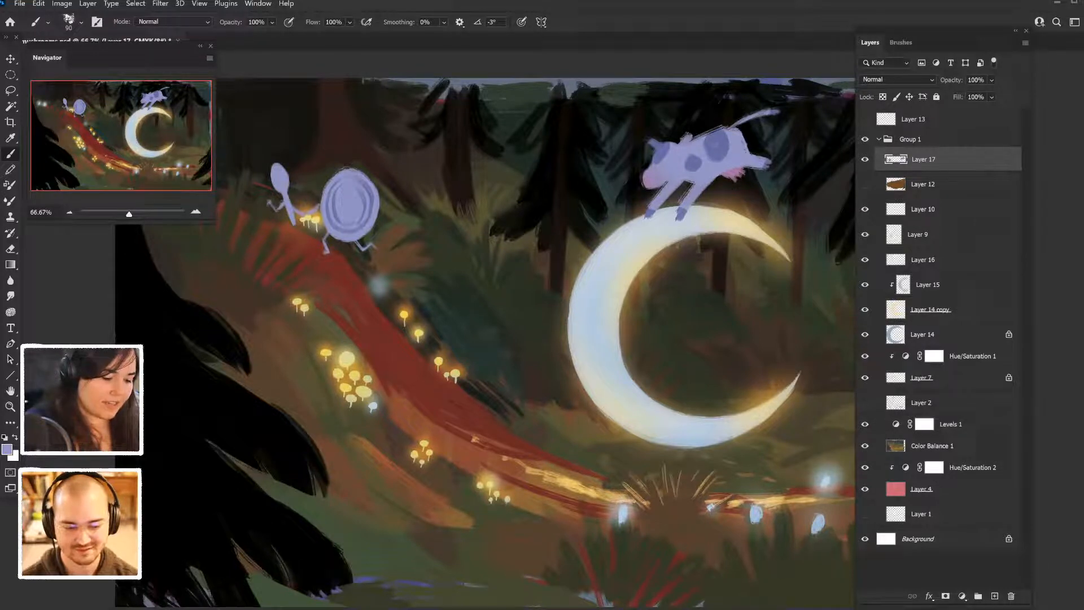
{"action": "left_click_drag", "start_coordinate": [275, 200], "coordinate": [272, 210]}
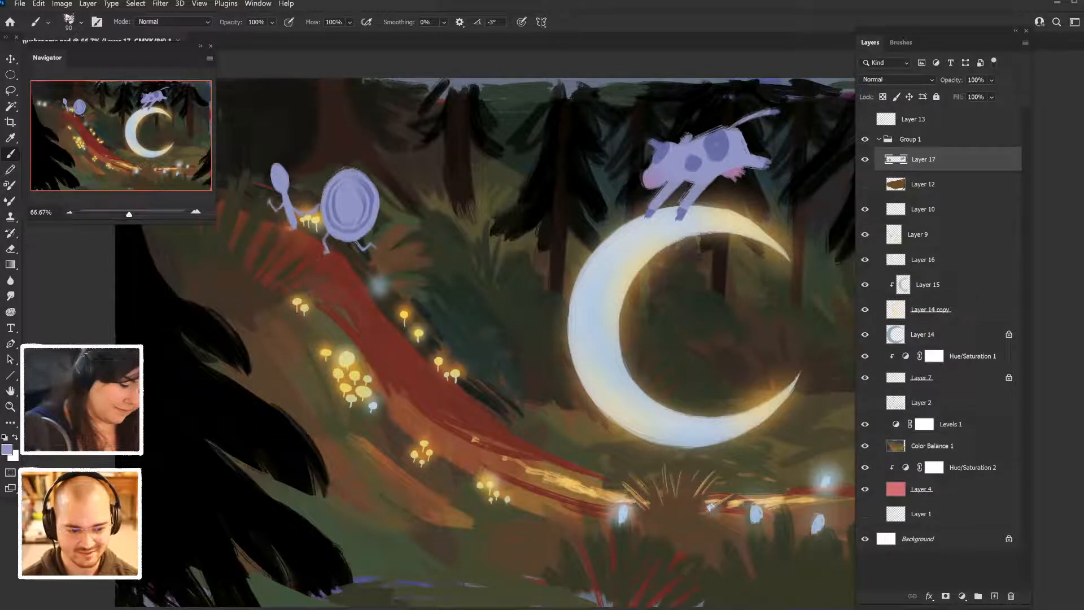
{"action": "left_click_drag", "start_coordinate": [284, 231], "coordinate": [290, 245]}
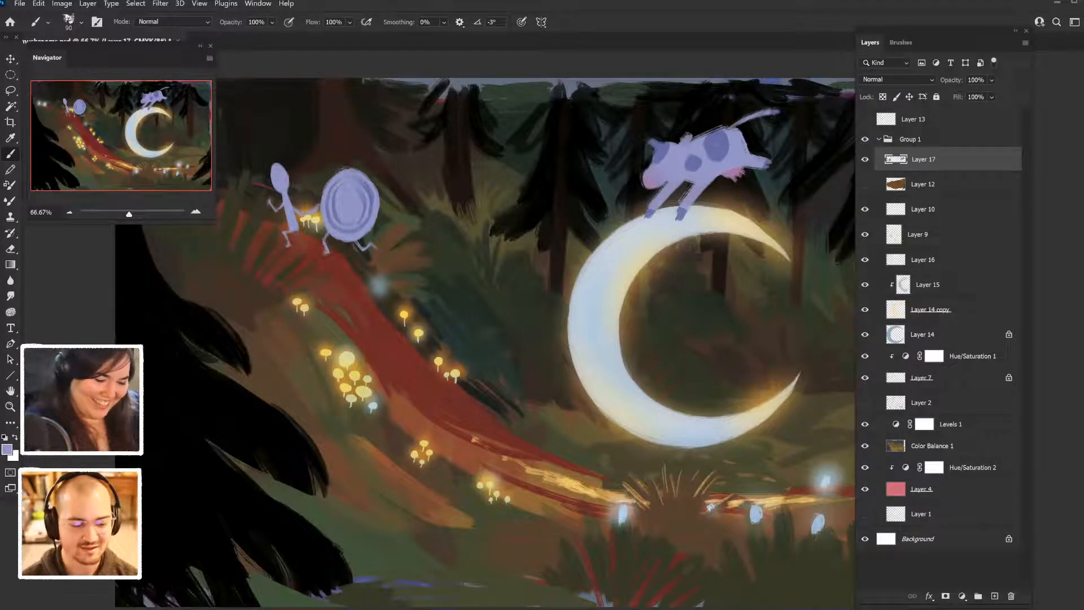
{"action": "left_click_drag", "start_coordinate": [296, 227], "coordinate": [310, 245]}
{"action": "key", "text": "ctrl+z"}
{"action": "key", "text": "ctrl+z"}
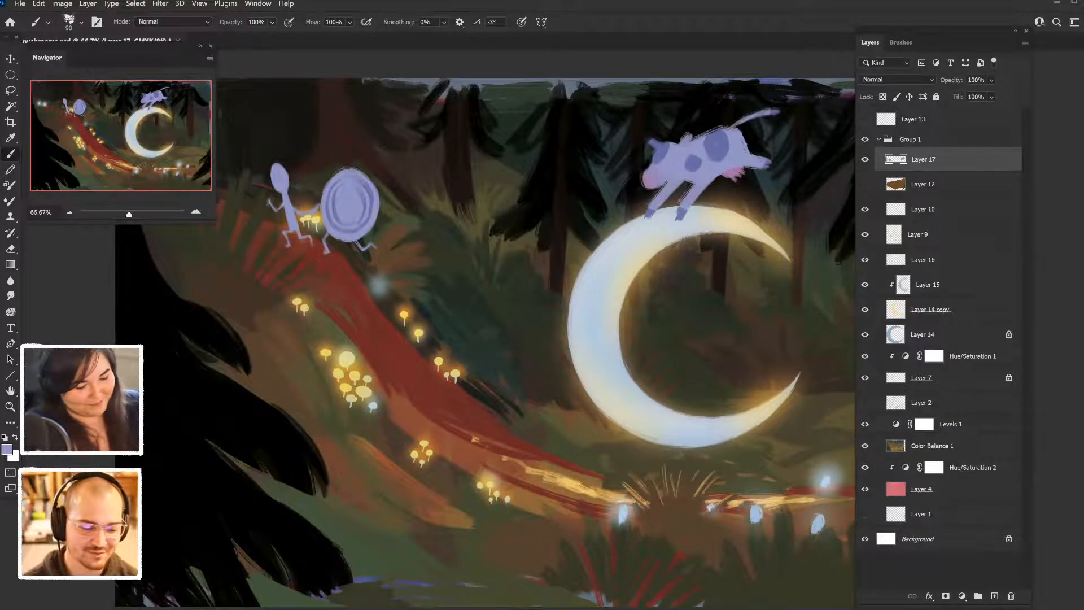
- Try a lavender free arm on the dish's outer side, and undo the stroke
{"action": "left_click_drag", "start_coordinate": [380, 215], "coordinate": [390, 224]}
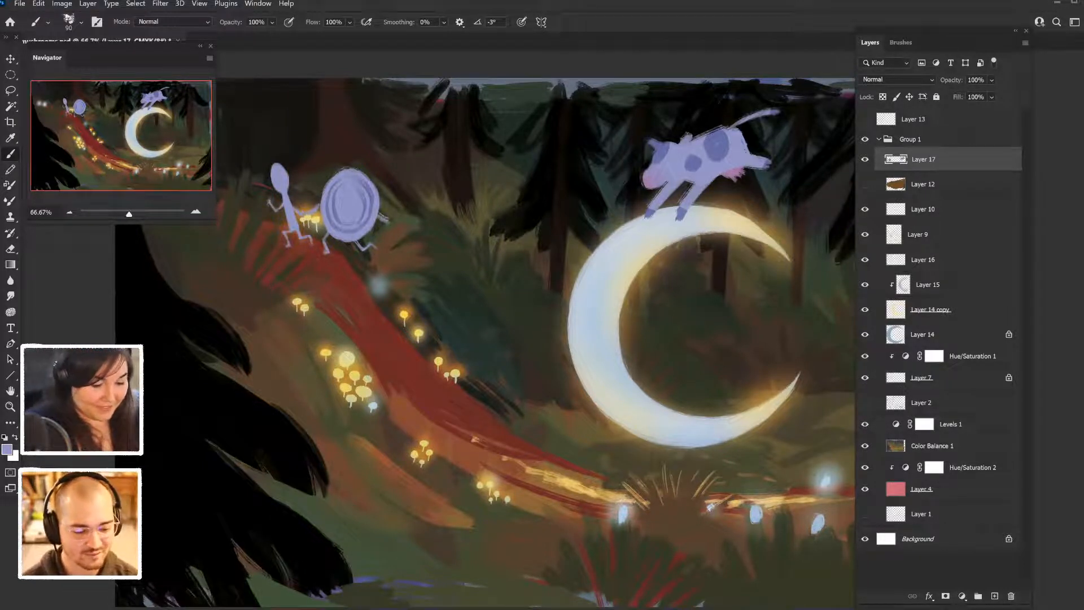
{"action": "key", "text": "ctrl+z"}
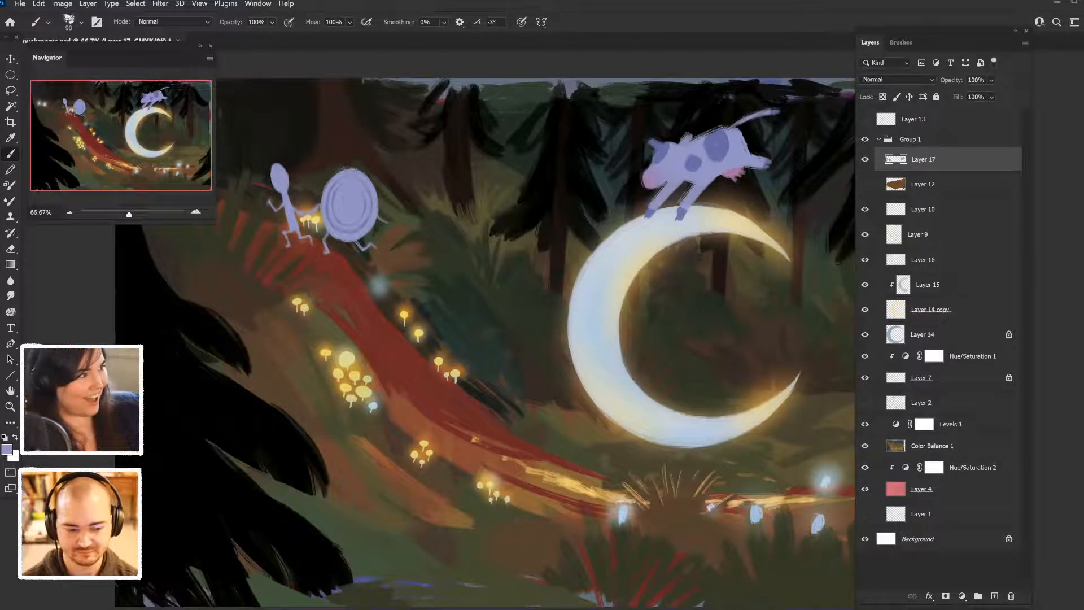
- Add the text "the cow jumped over the moon" in lavender across the crescent moon
{"action": "key", "text": "ctrl+minus"}
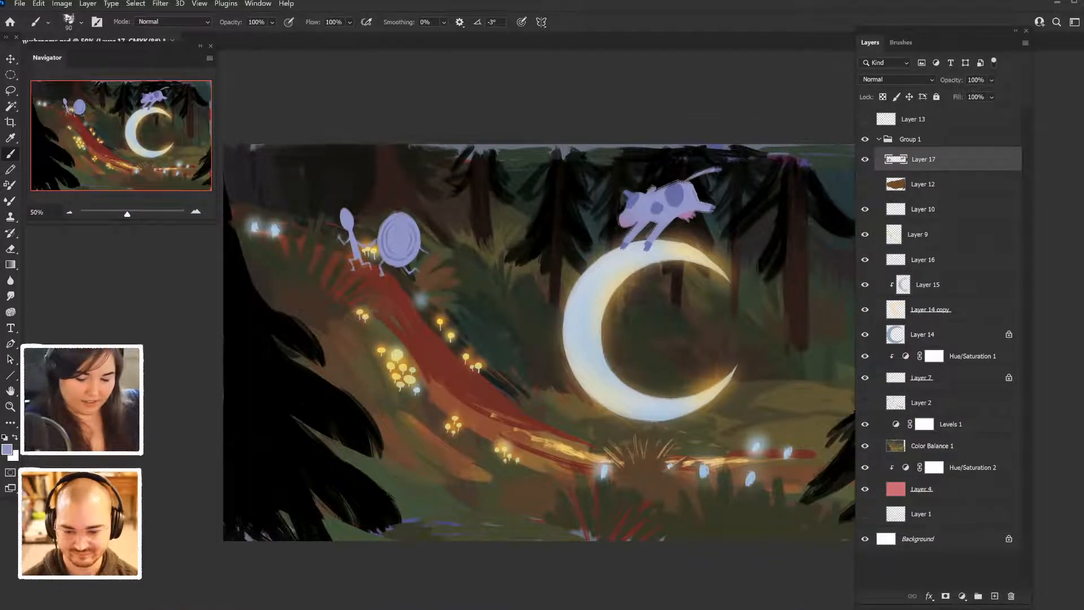
{"action": "key", "text": "t"}
{"action": "left_click", "coordinate": [600, 327]}
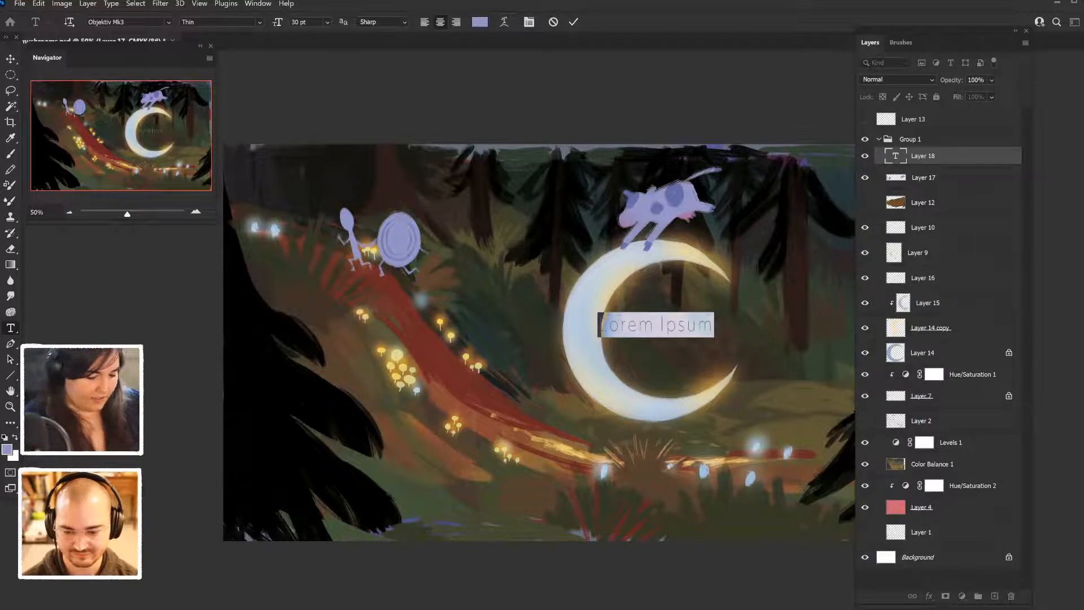
{"action": "type", "text": "the"}
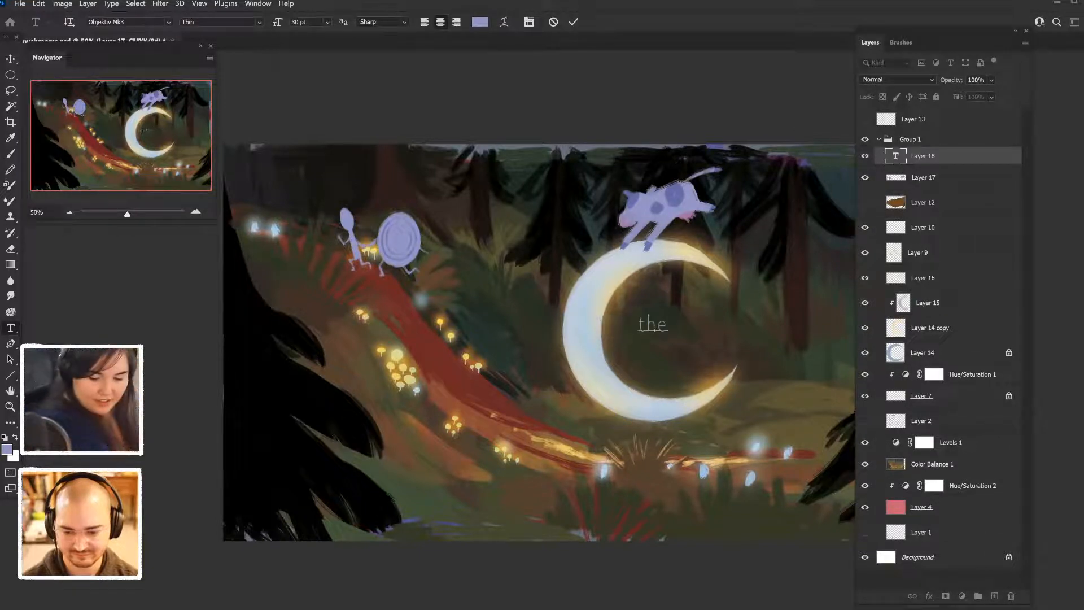
{"action": "type", "text": " cow jumpo"}
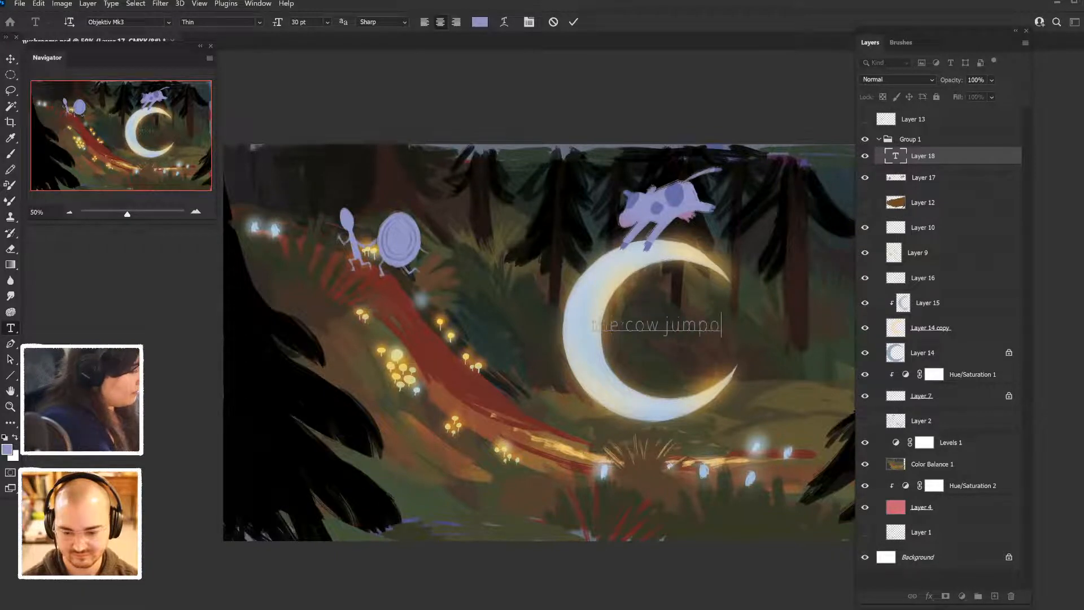
{"action": "key", "text": "BackSpace"}
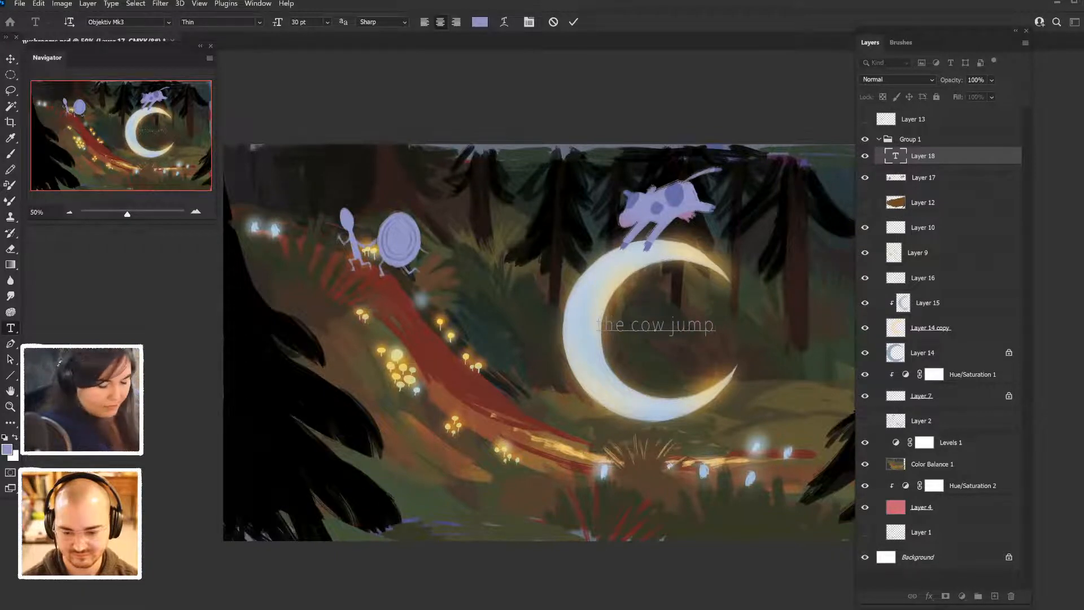
{"action": "type", "text": "ed over"}
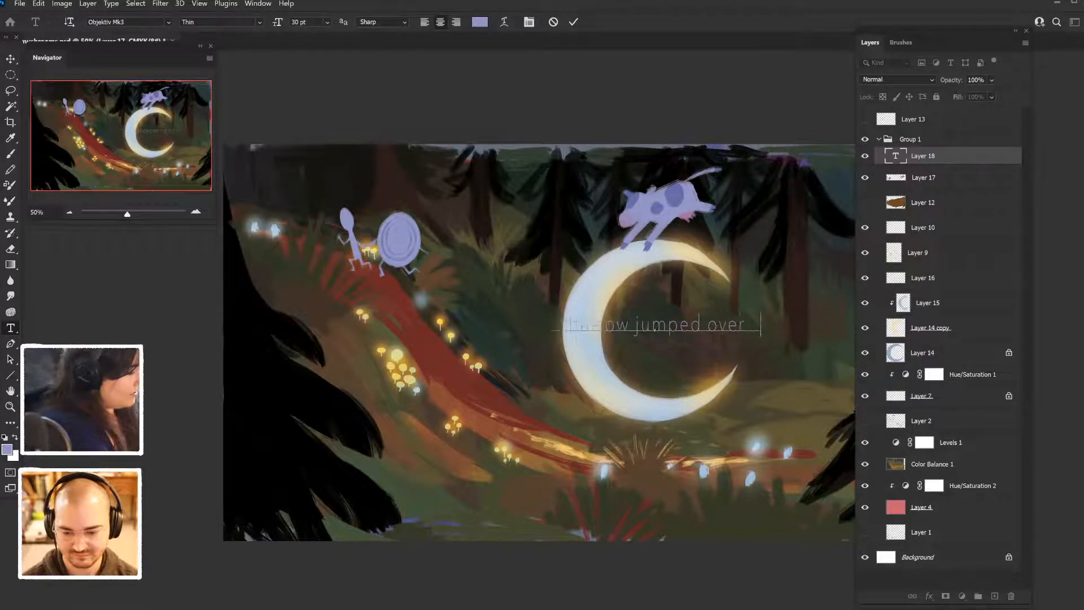
{"action": "type", "text": " the moon"}
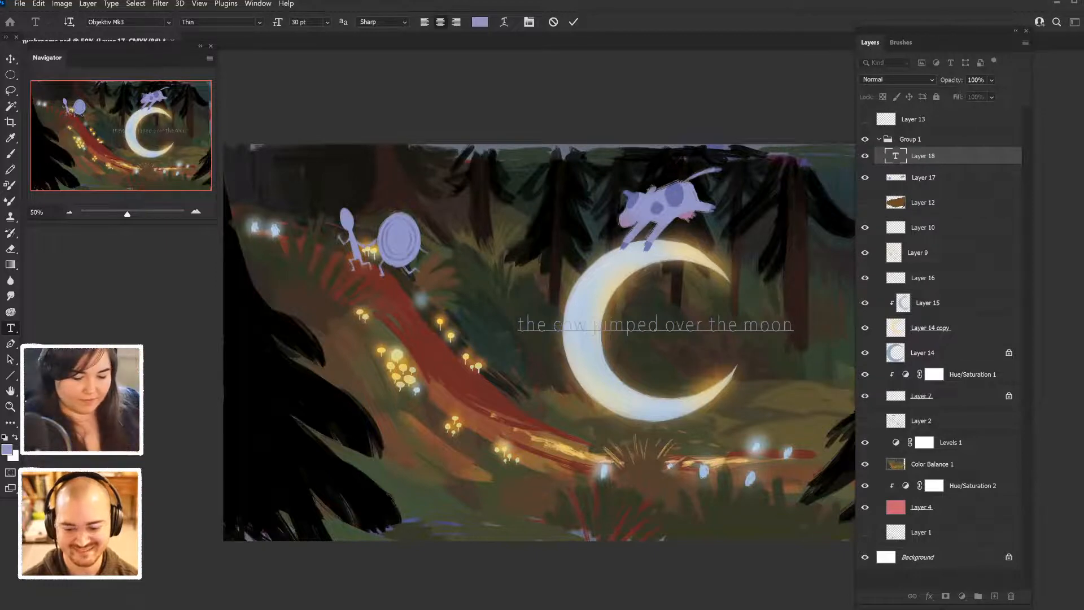
{"action": "key", "text": "ctrl+Return"}
- Move the text right into the moon's opening and break it into two lines after "jumped"
{"action": "key", "text": "v"}
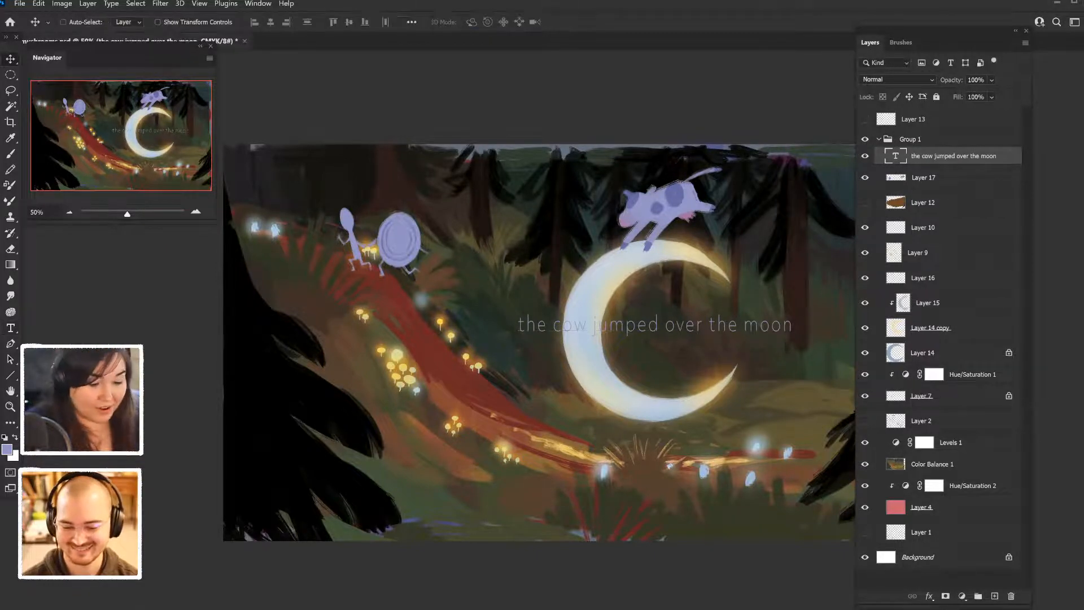
{"action": "left_click_drag", "start_coordinate": [668, 310], "coordinate": [738, 314]}
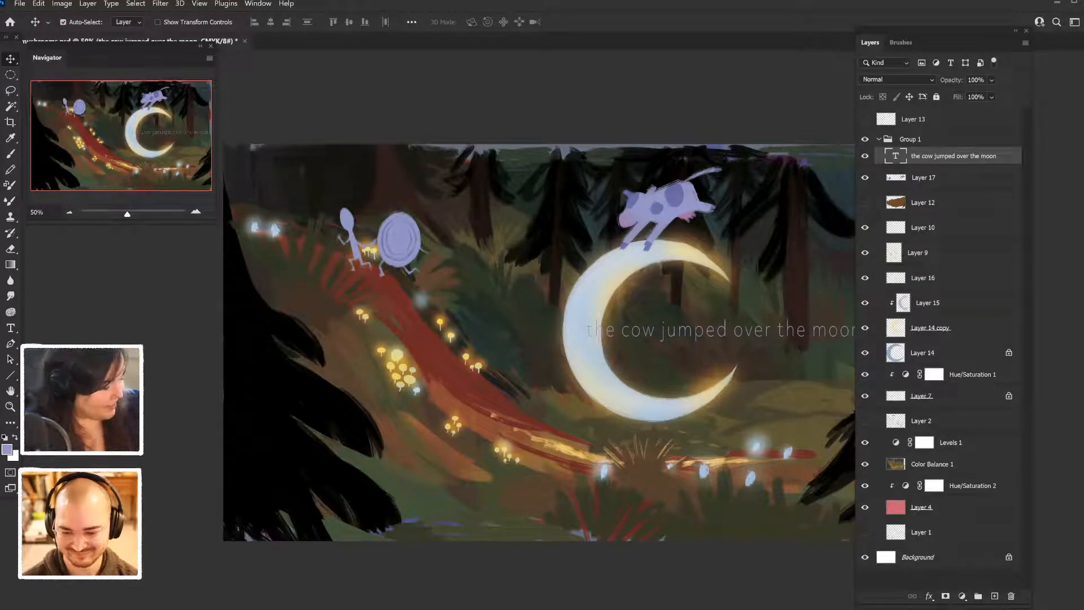
{"action": "key", "text": "ctrl+minus"}
{"action": "left_click_drag", "start_coordinate": [740, 313], "coordinate": [762, 316]}
{"action": "double_click", "coordinate": [696, 336]}
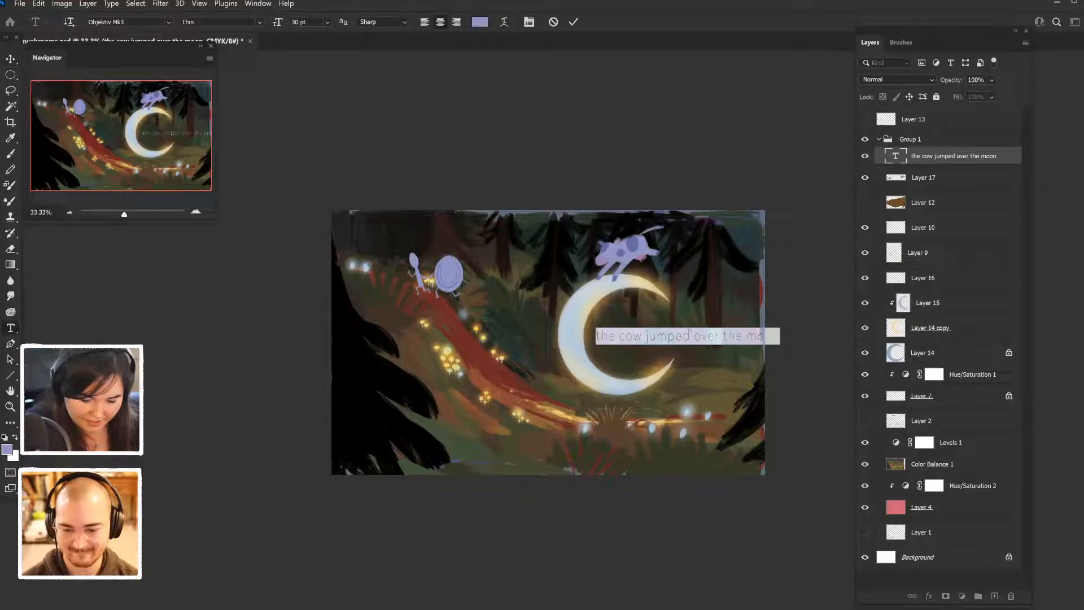
{"action": "left_click", "coordinate": [694, 336]}
{"action": "key", "text": "Return"}
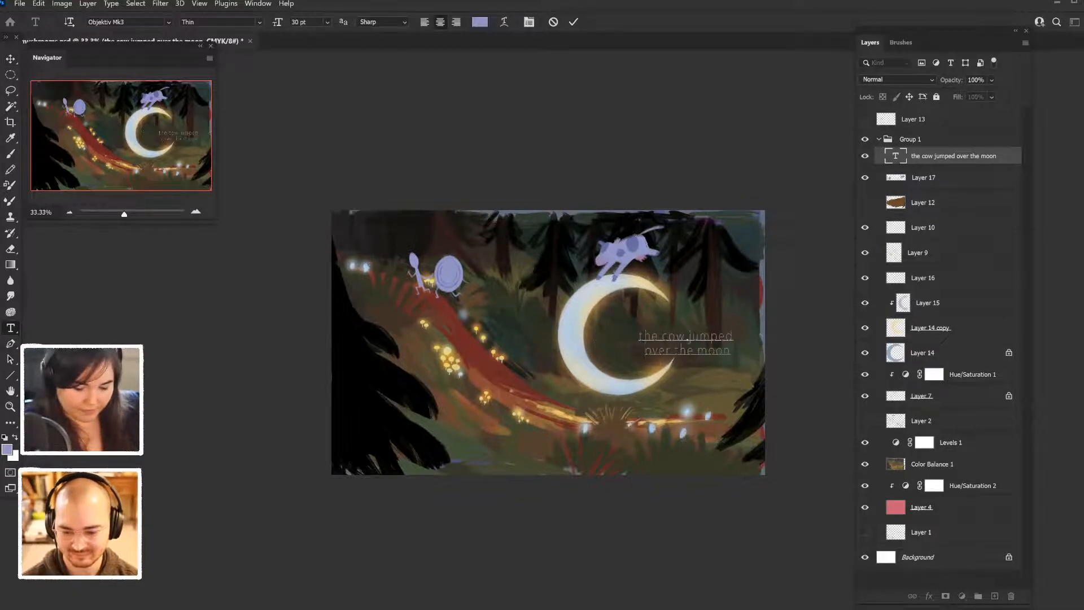
- Raise the two-line text slightly so it sits just beside the opening of the crescent moon
{"action": "left_click", "coordinate": [10, 58]}
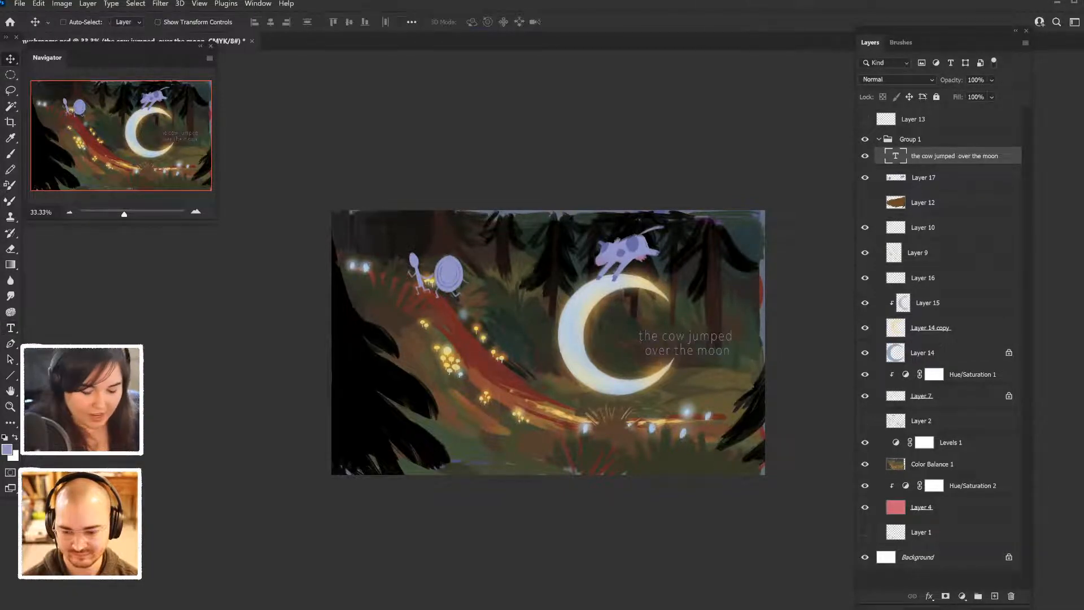
{"action": "left_click_drag", "start_coordinate": [681, 312], "coordinate": [682, 302]}
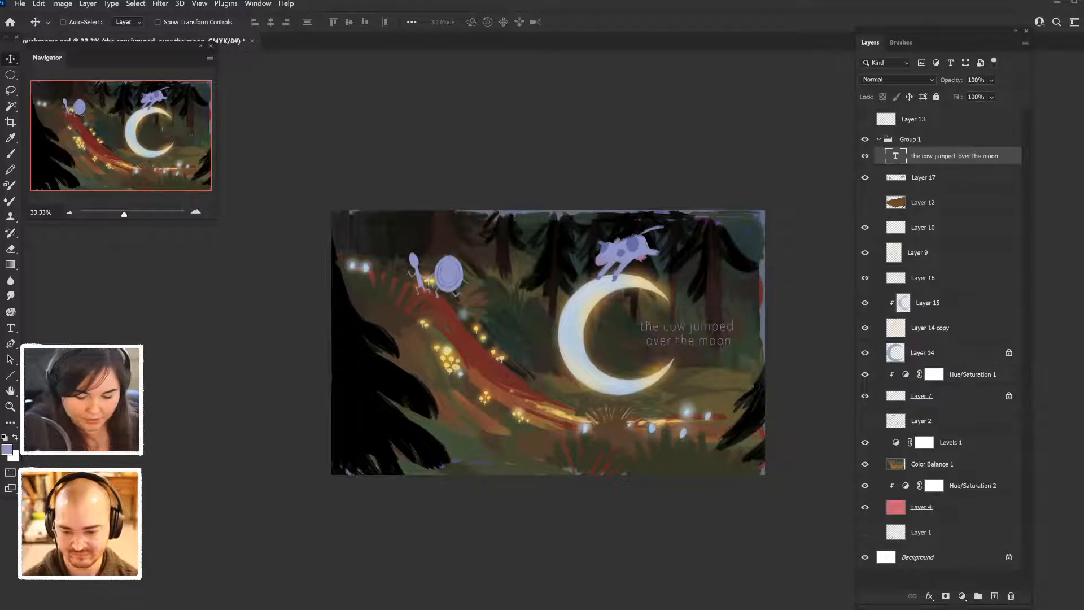
{"action": "key", "text": "shift+Left"}
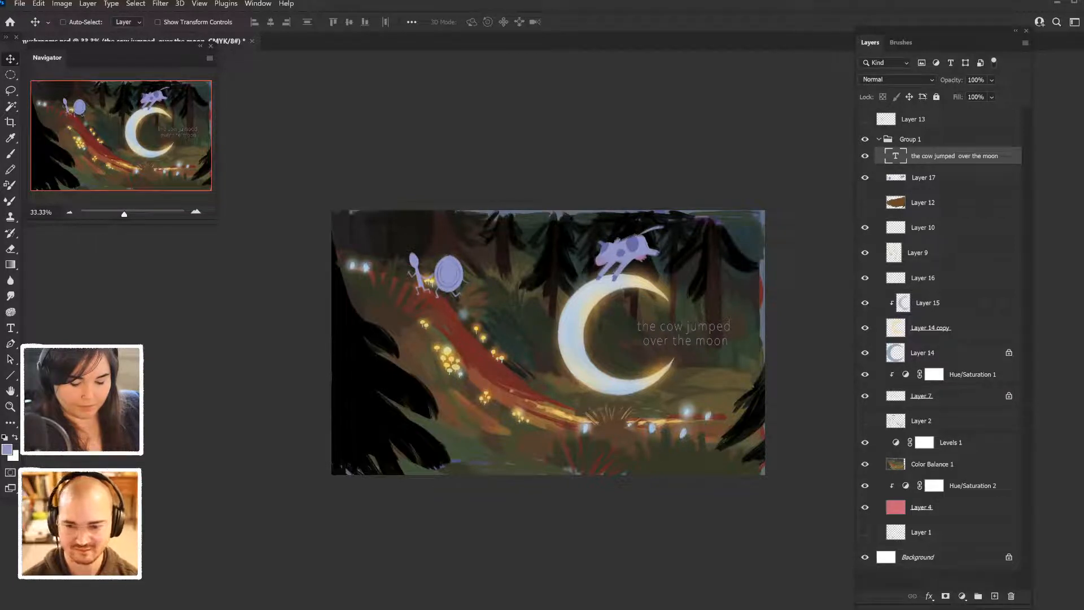
{"action": "left_click_drag", "start_coordinate": [680, 332], "coordinate": [682, 331]}
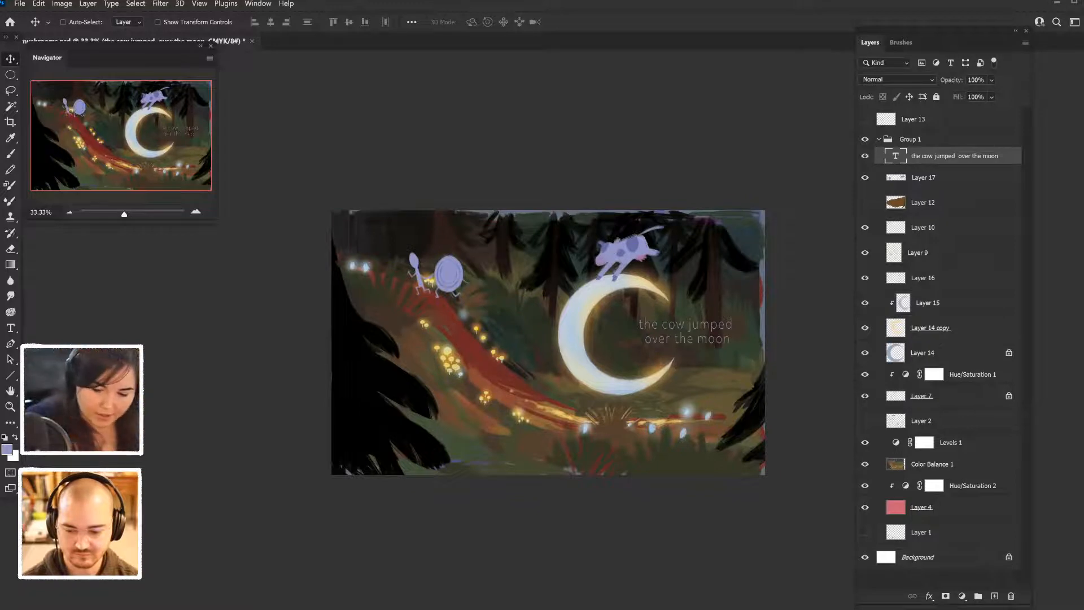
- On Layer 17, sketch a lavender cat outline with round head, pointed ears, body and bent arm over the lower-left dark tree
{"action": "left_click", "coordinate": [924, 178]}
{"action": "key", "text": "b"}
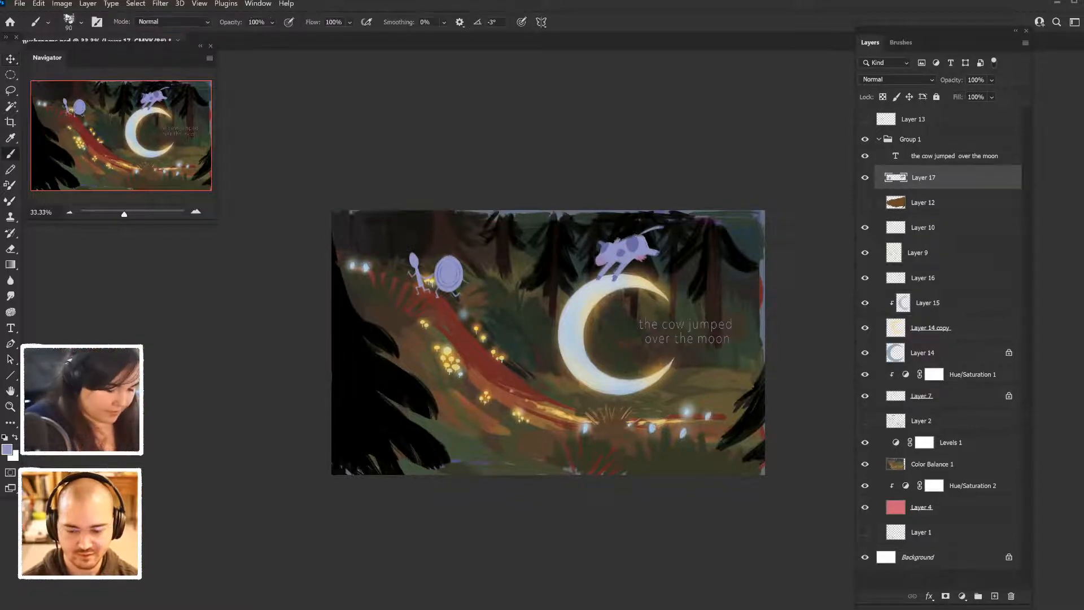
{"action": "mouse_move", "coordinate": [358, 387]}
{"action": "left_mouse_down"}
{"action": "mouse_move", "coordinate": [354, 421]}
{"action": "mouse_move", "coordinate": [377, 418]}
{"action": "mouse_move", "coordinate": [351, 387]}
{"action": "mouse_move", "coordinate": [377, 377]}
{"action": "left_mouse_up"}
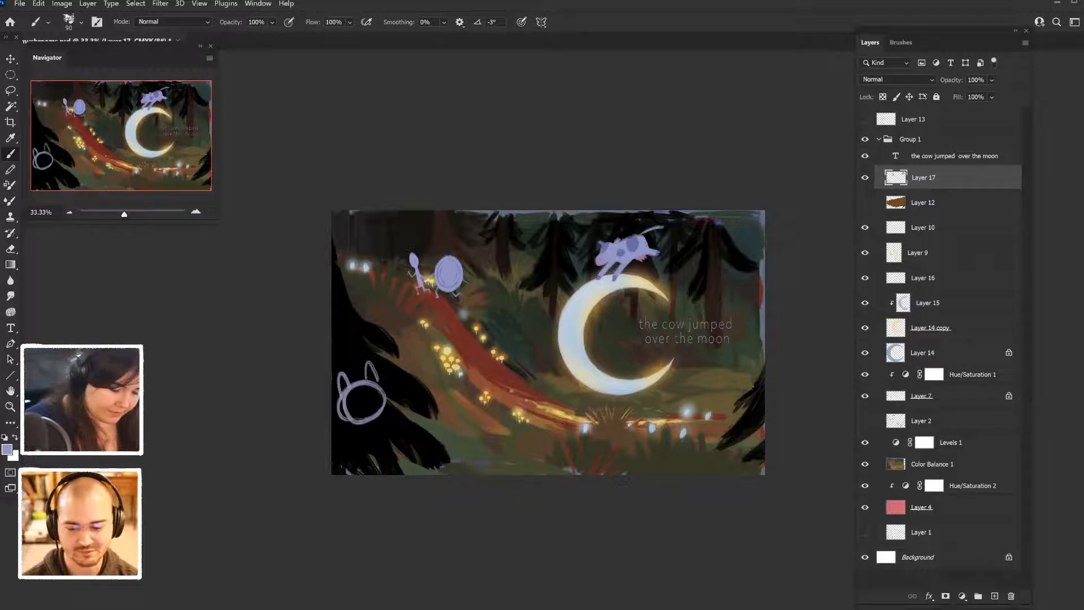
{"action": "mouse_move", "coordinate": [363, 427]}
{"action": "left_mouse_down"}
{"action": "mouse_move", "coordinate": [356, 473]}
{"action": "mouse_move", "coordinate": [408, 423]}
{"action": "left_mouse_up"}
{"action": "left_click_drag", "start_coordinate": [418, 404], "coordinate": [442, 386]}
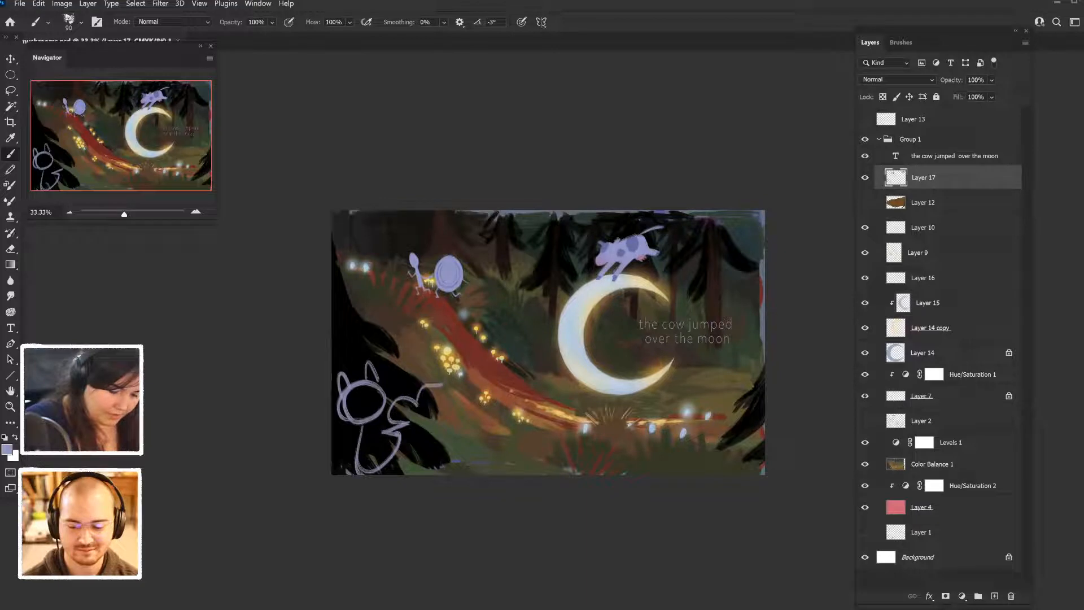
- Sketch a fiddle with a long neck and rounded head in front of the cat, and draw the cat's face
{"action": "left_click_drag", "start_coordinate": [407, 422], "coordinate": [442, 396]}
{"action": "mouse_move", "coordinate": [443, 385]}
{"action": "left_mouse_down"}
{"action": "mouse_move", "coordinate": [466, 371]}
{"action": "mouse_move", "coordinate": [435, 415]}
{"action": "mouse_move", "coordinate": [400, 420]}
{"action": "left_mouse_up"}
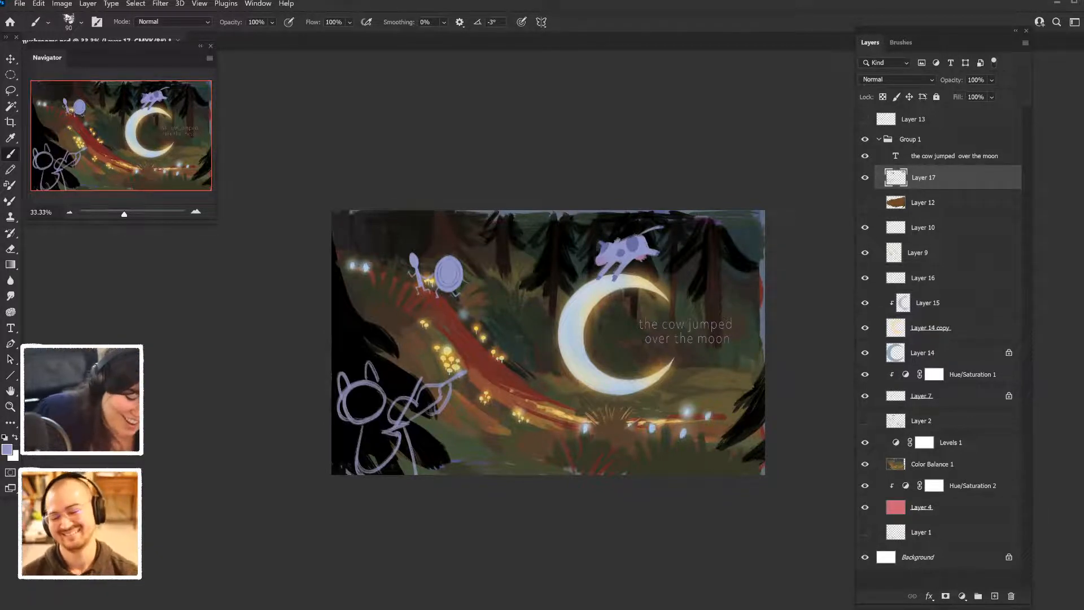
{"action": "left_click_drag", "start_coordinate": [456, 372], "coordinate": [402, 414]}
{"action": "left_click_drag", "start_coordinate": [454, 366], "coordinate": [456, 378]}
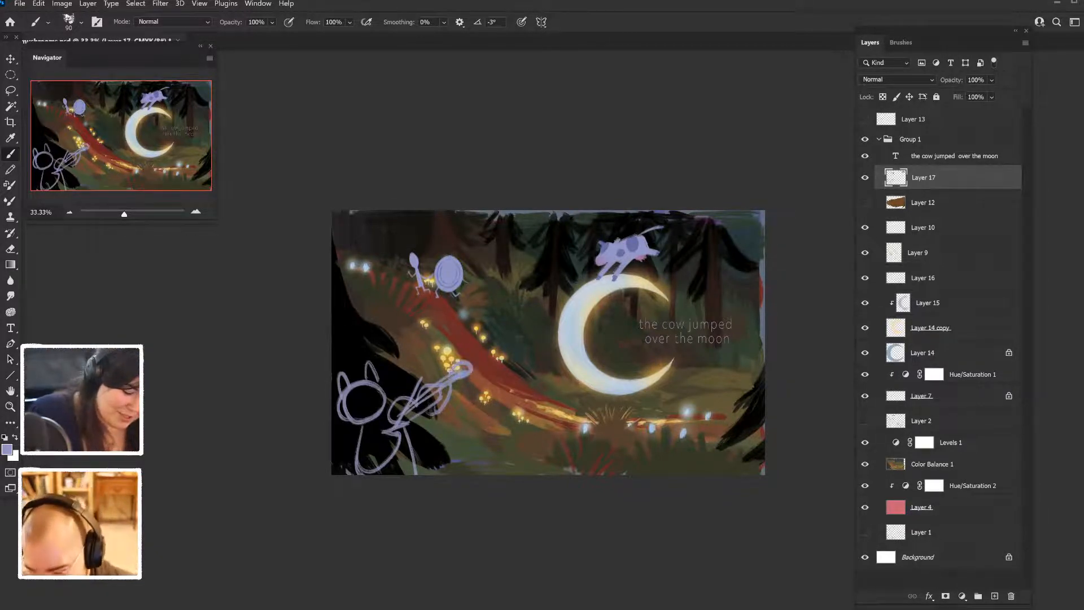
{"action": "mouse_move", "coordinate": [349, 402]}
{"action": "left_mouse_down"}
{"action": "mouse_move", "coordinate": [359, 410]}
{"action": "mouse_move", "coordinate": [377, 403]}
{"action": "mouse_move", "coordinate": [374, 411]}
{"action": "left_mouse_up"}
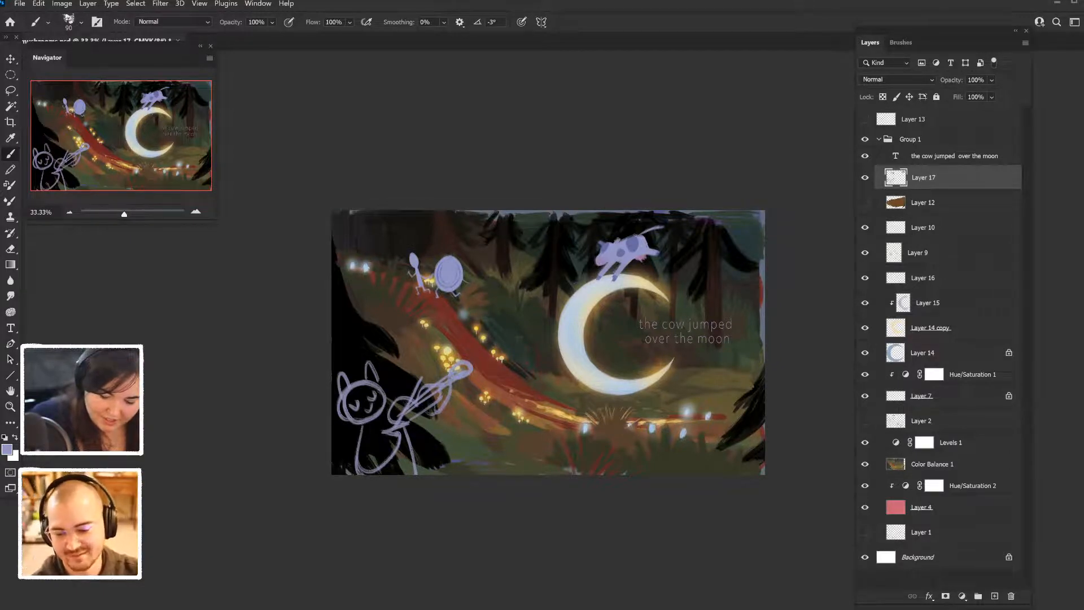
- Sketch a lavender dog outline with its head, body and legs in the lower-right corner of the painting
{"action": "mouse_move", "coordinate": [709, 391]}
{"action": "left_mouse_down"}
{"action": "mouse_move", "coordinate": [715, 375]}
{"action": "mouse_move", "coordinate": [732, 389]}
{"action": "mouse_move", "coordinate": [710, 406]}
{"action": "mouse_move", "coordinate": [762, 398]}
{"action": "mouse_move", "coordinate": [748, 418]}
{"action": "mouse_move", "coordinate": [746, 399]}
{"action": "left_mouse_up"}
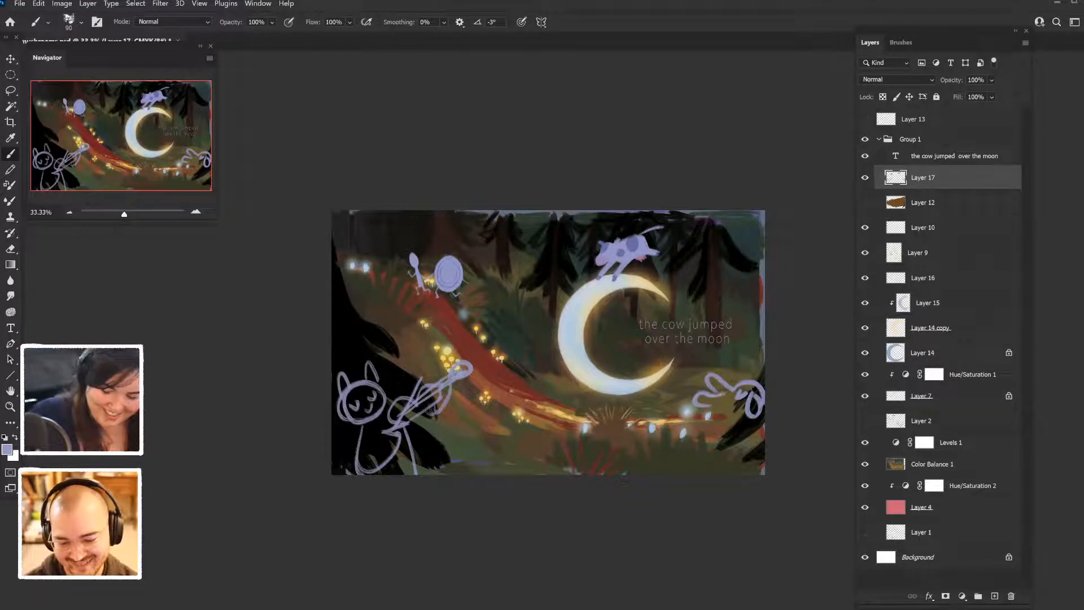
{"action": "mouse_move", "coordinate": [723, 408]}
{"action": "left_mouse_down"}
{"action": "mouse_move", "coordinate": [694, 466]}
{"action": "mouse_move", "coordinate": [685, 442]}
{"action": "mouse_move", "coordinate": [719, 441]}
{"action": "mouse_move", "coordinate": [691, 454]}
{"action": "mouse_move", "coordinate": [736, 464]}
{"action": "left_mouse_up"}
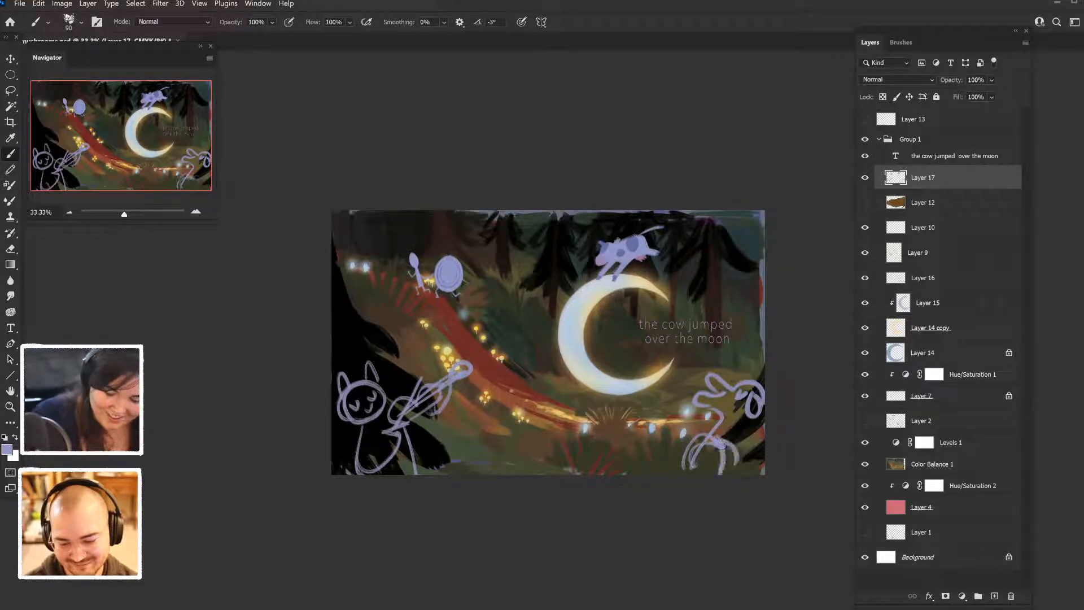
{"action": "left_click_drag", "start_coordinate": [762, 422], "coordinate": [754, 474]}
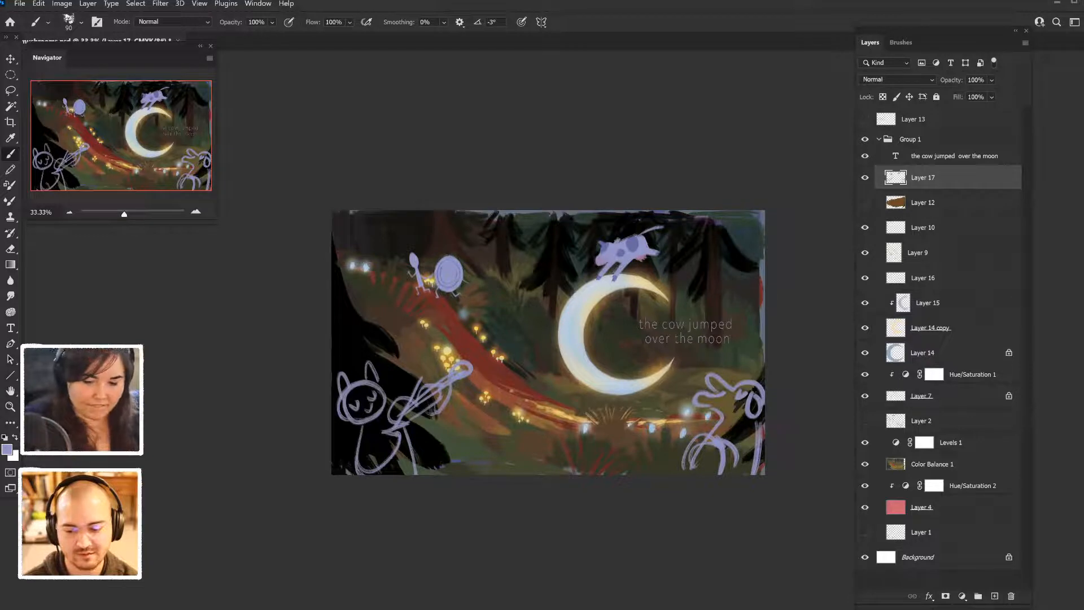
- Flip a merged copy of all visible layers horizontally to check the composition, and discard the copy
{"action": "left_click", "coordinate": [910, 139]}
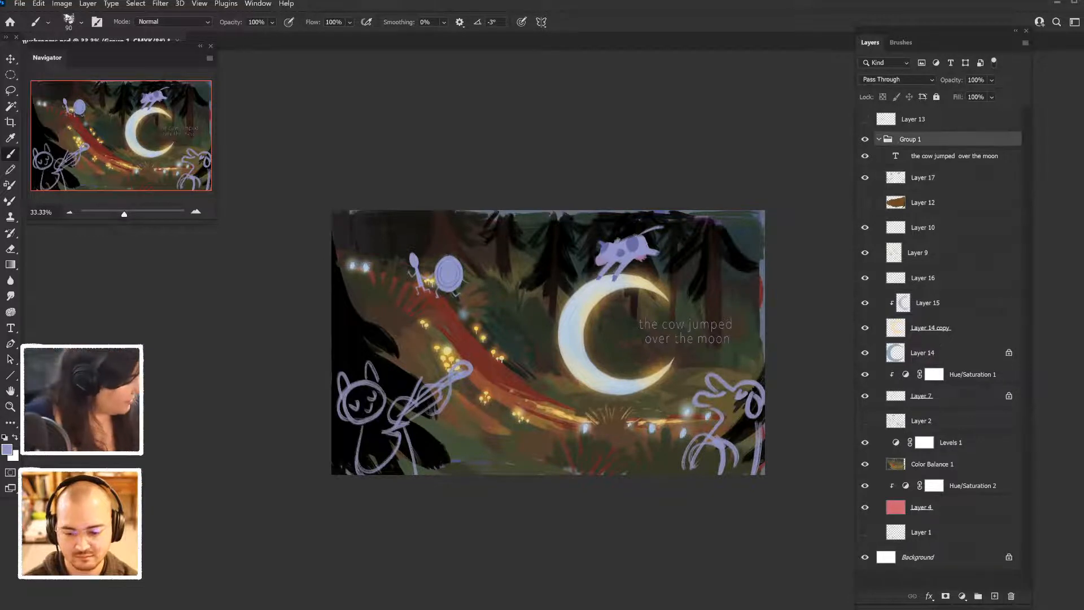
{"action": "key", "text": "ctrl+shift+alt+e"}
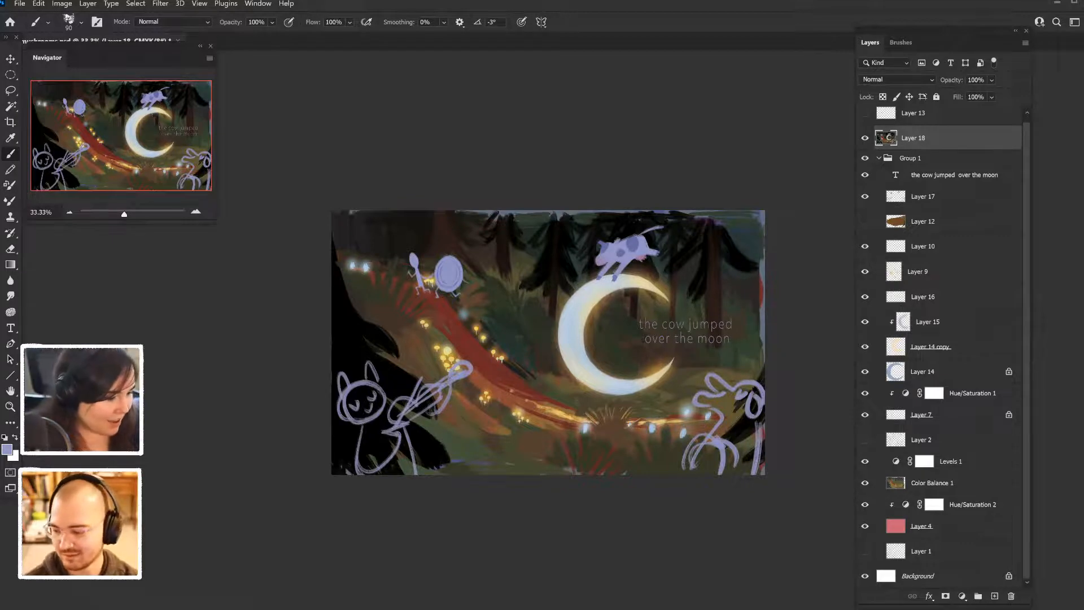
{"action": "left_click", "coordinate": [39, 4]}
{"action": "mouse_move", "coordinate": [102, 269]}
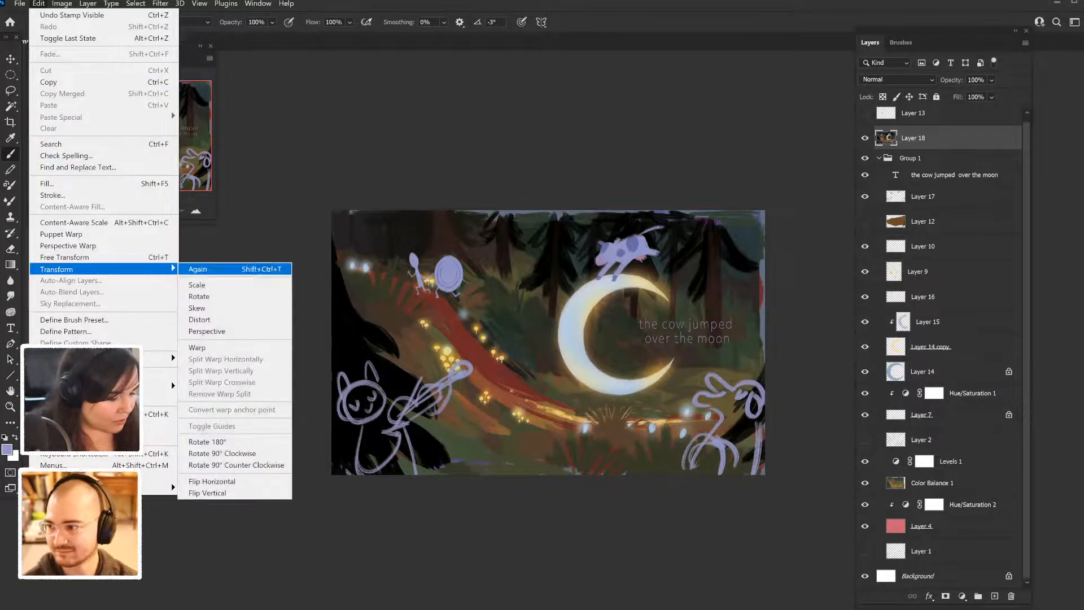
{"action": "left_click", "coordinate": [212, 481]}
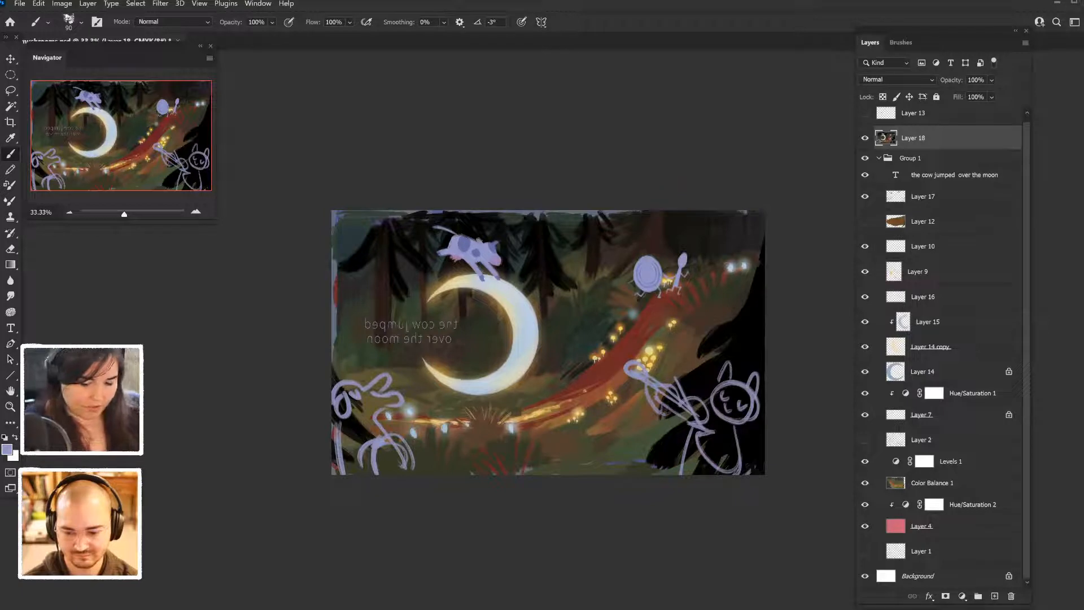
{"action": "key", "text": "Delete"}
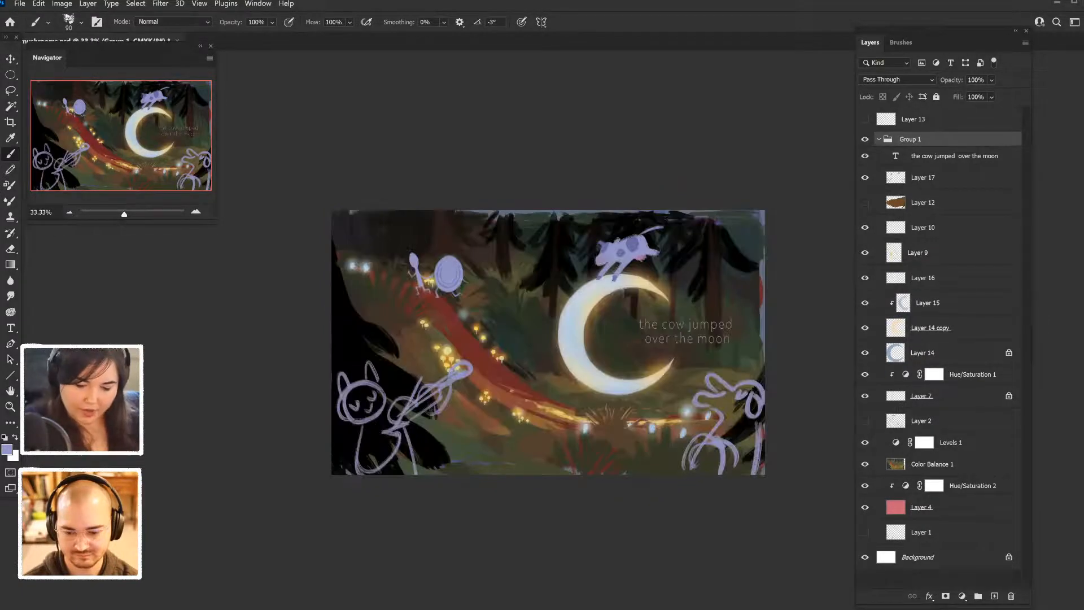
{"action": "key", "text": "ctrl+minus"}
{"action": "key", "text": "ctrl+z"}
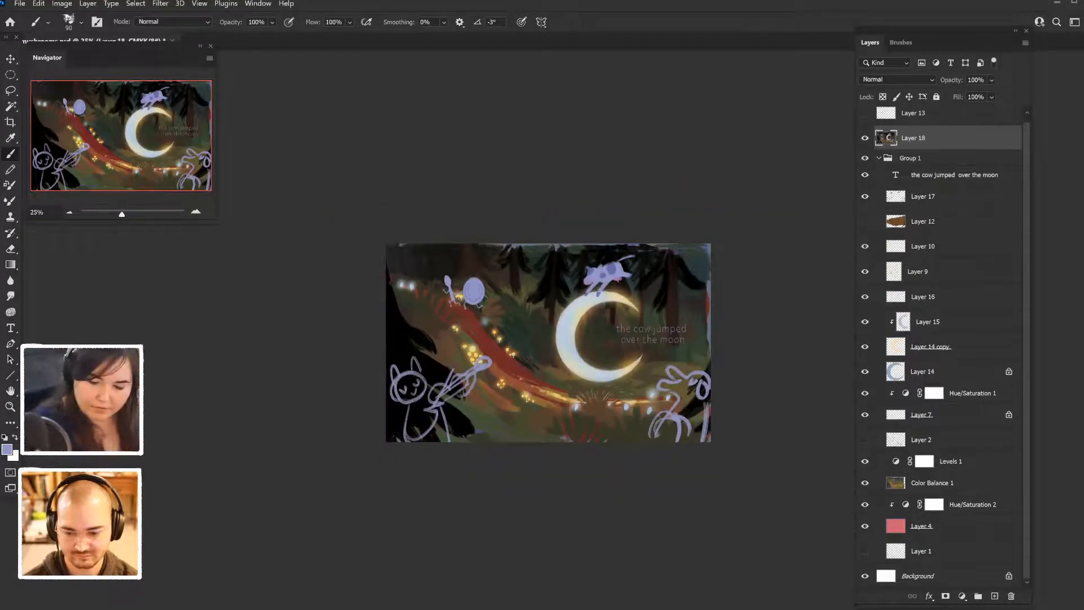
{"action": "key", "text": "Delete"}
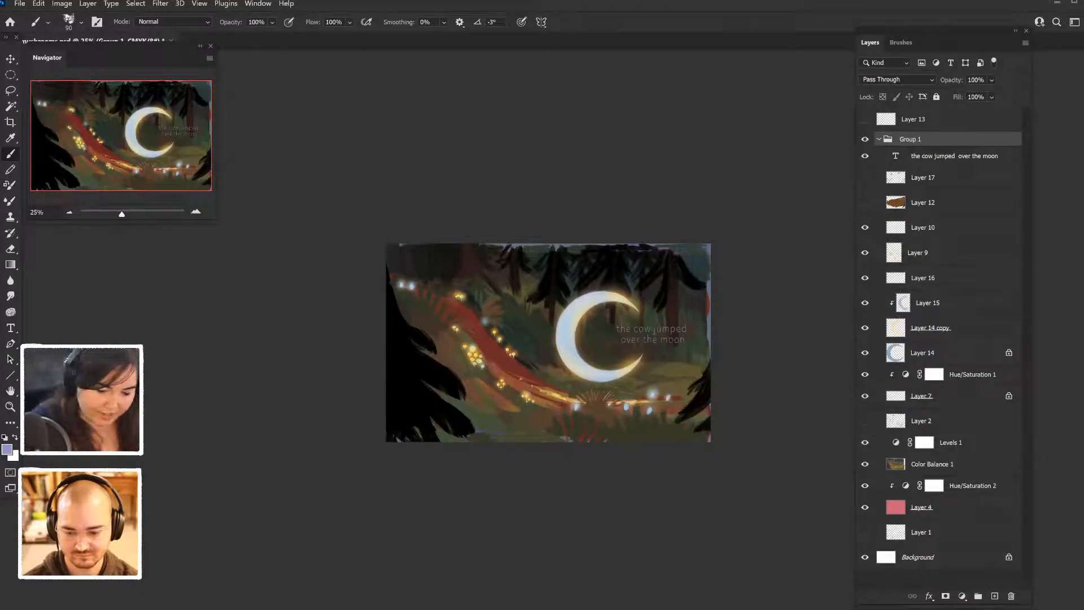
- Hide the text layer, and show and select Layer 17 with the character sketches
{"action": "left_click", "coordinate": [865, 156]}
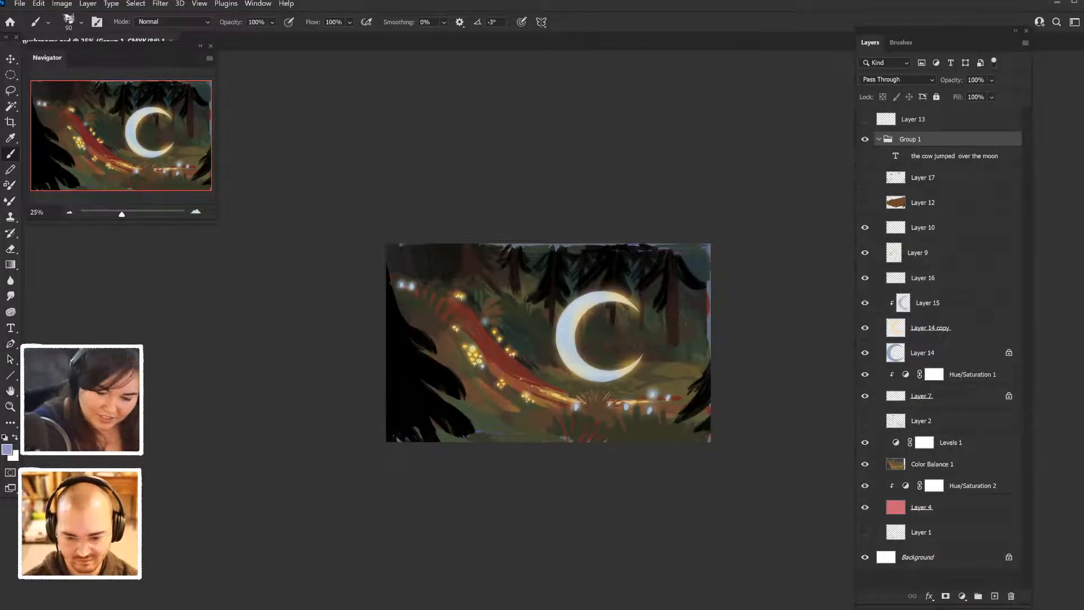
{"action": "left_click", "coordinate": [865, 178]}
{"action": "left_click", "coordinate": [923, 177]}
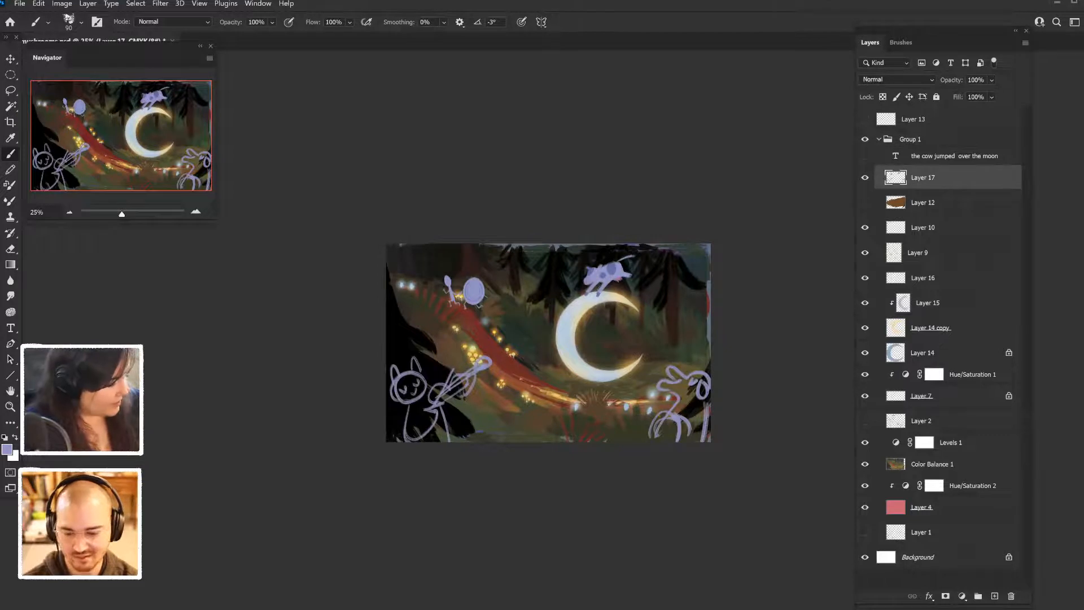
- Cut the cat and dog sketches out of Layer 17 onto their own layer in place, and hide that layer
{"action": "key", "text": "l"}
{"action": "mouse_move", "coordinate": [710, 344]}
{"action": "left_mouse_down"}
{"action": "mouse_move", "coordinate": [646, 384]}
{"action": "mouse_move", "coordinate": [528, 398]}
{"action": "mouse_move", "coordinate": [389, 344]}
{"action": "mouse_move", "coordinate": [565, 442]}
{"action": "mouse_move", "coordinate": [709, 384]}
{"action": "mouse_move", "coordinate": [709, 346]}
{"action": "left_mouse_up"}
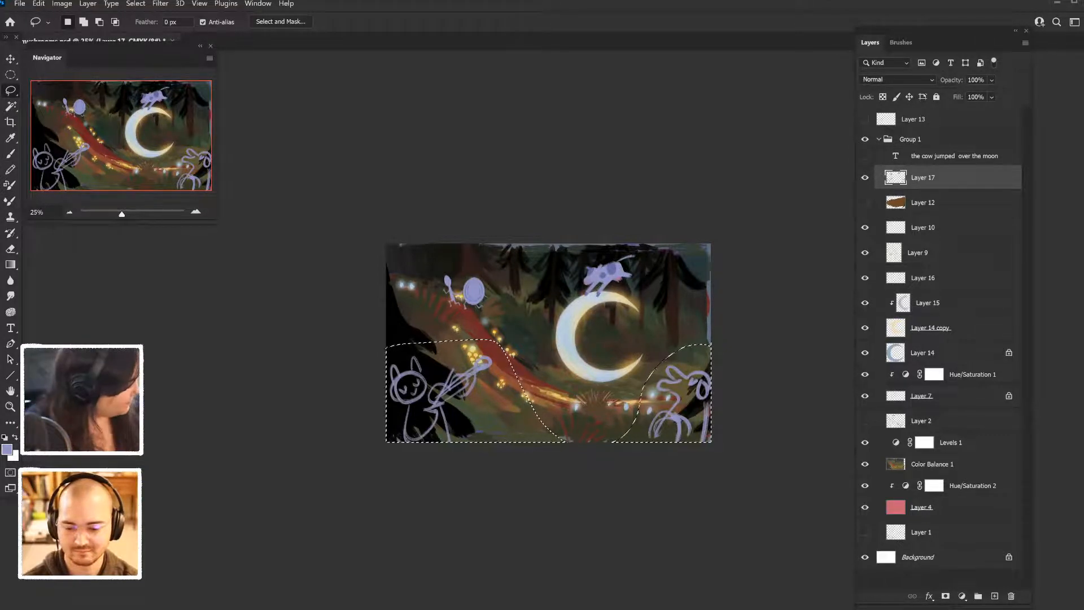
{"action": "key", "text": "ctrl+x"}
{"action": "key", "text": "ctrl+shift+v"}
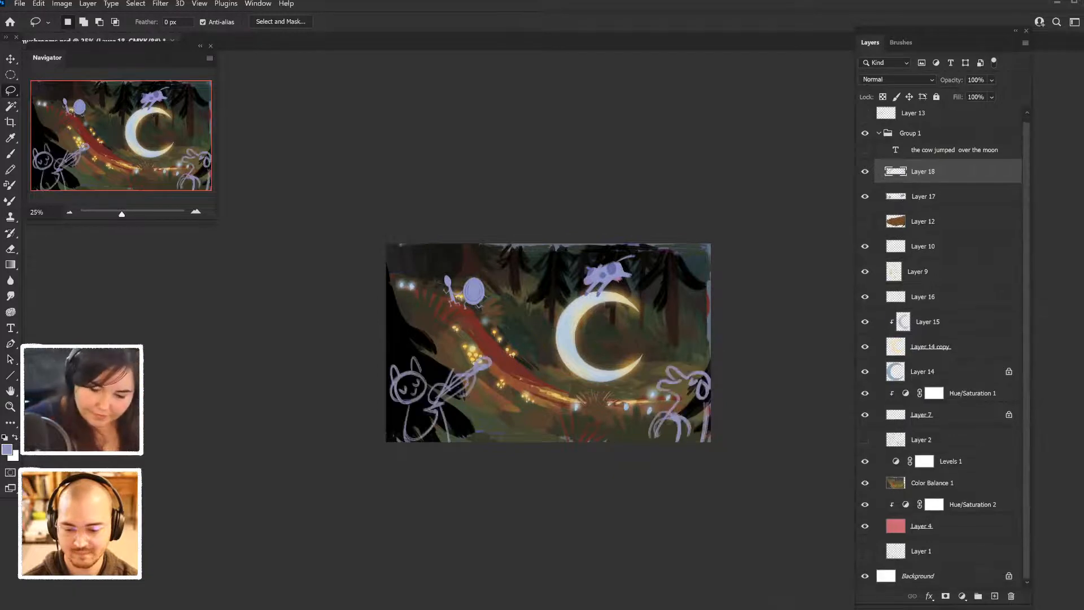
{"action": "left_click", "coordinate": [865, 172]}
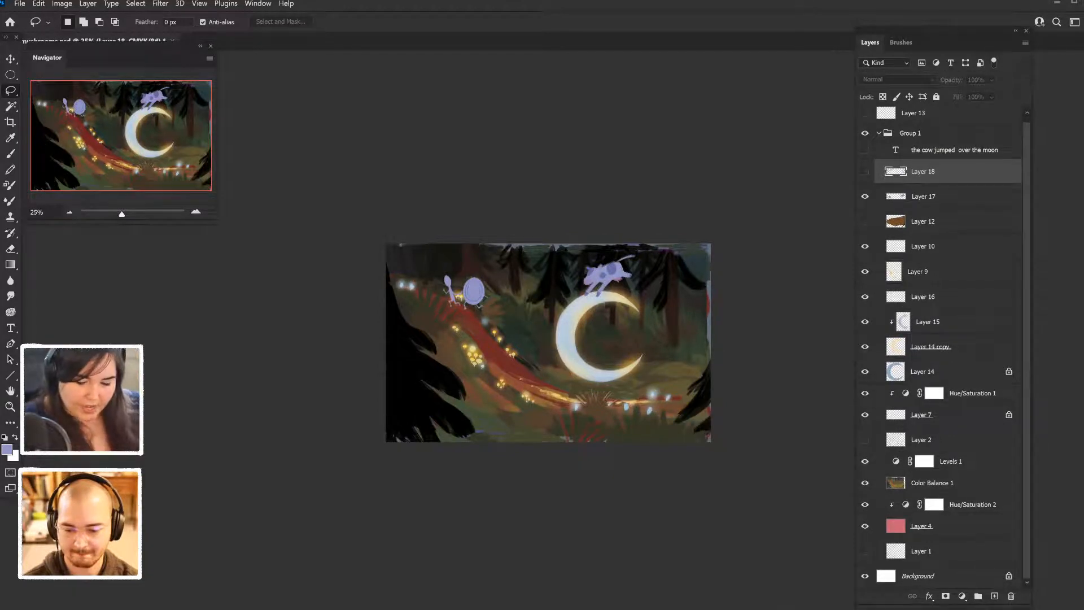
- Make a horizontally flipped merged copy of all visible layers, place it beneath the cat and dog sketch layer, and show those sketches
{"action": "left_click", "coordinate": [926, 113]}
{"action": "left_click", "coordinate": [926, 134]}
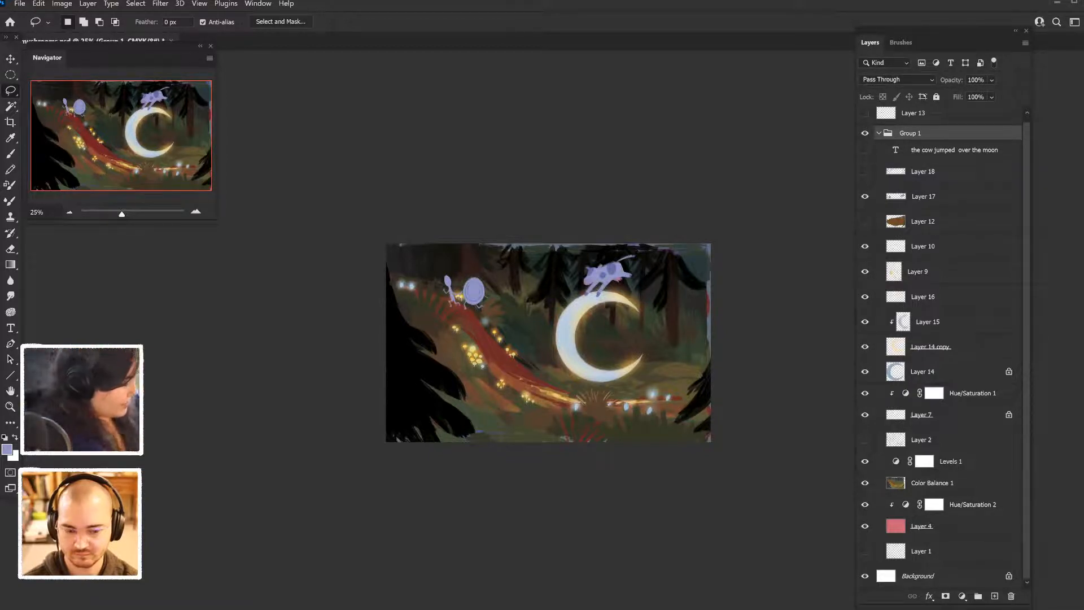
{"action": "key", "text": "ctrl+shift+alt+e"}
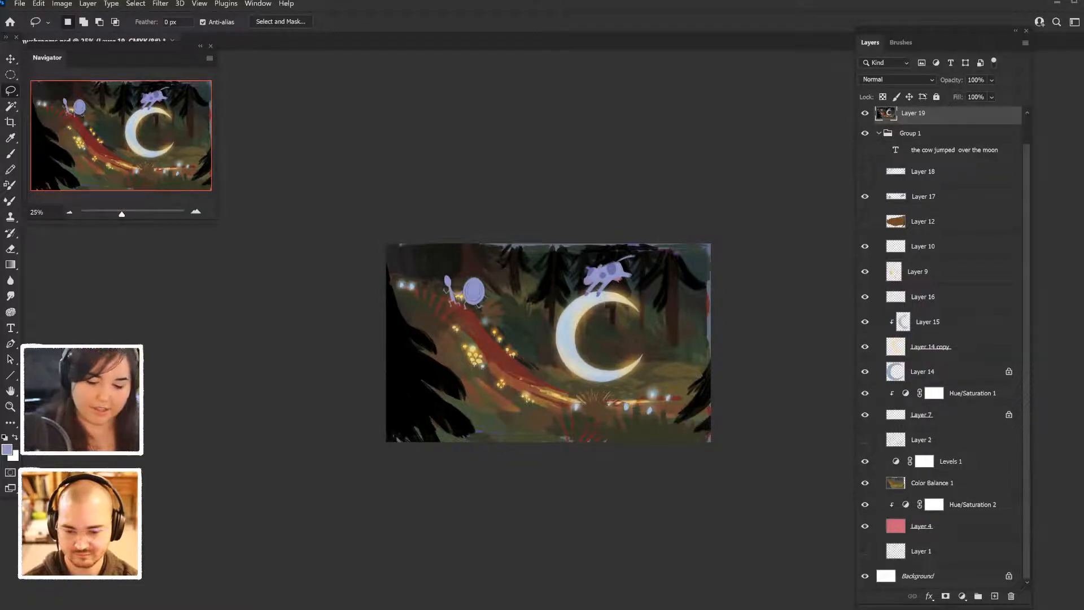
{"action": "left_click", "coordinate": [38, 4]}
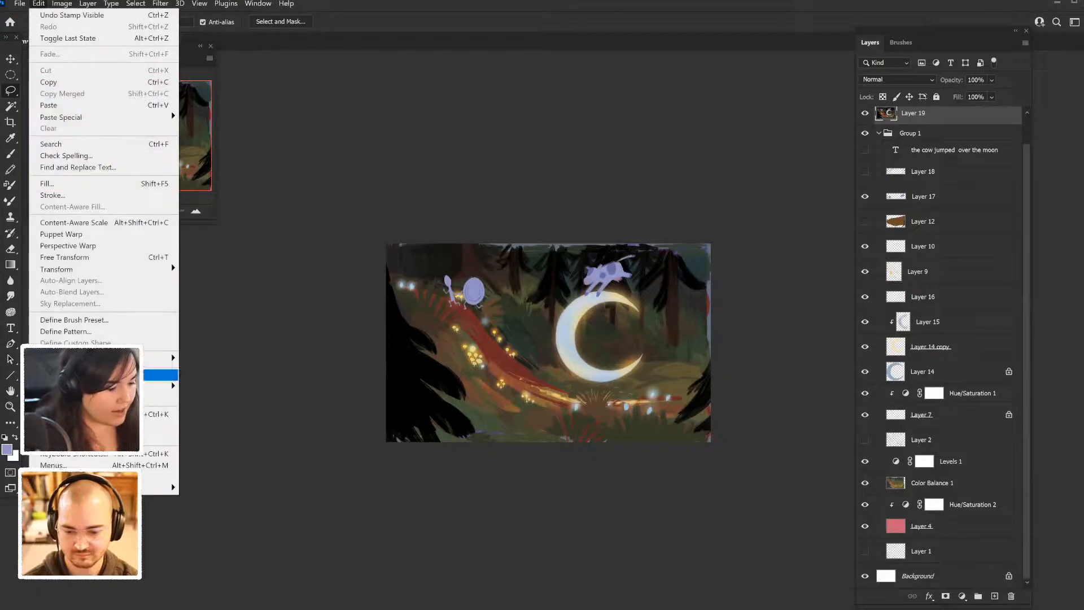
{"action": "mouse_move", "coordinate": [141, 269]}
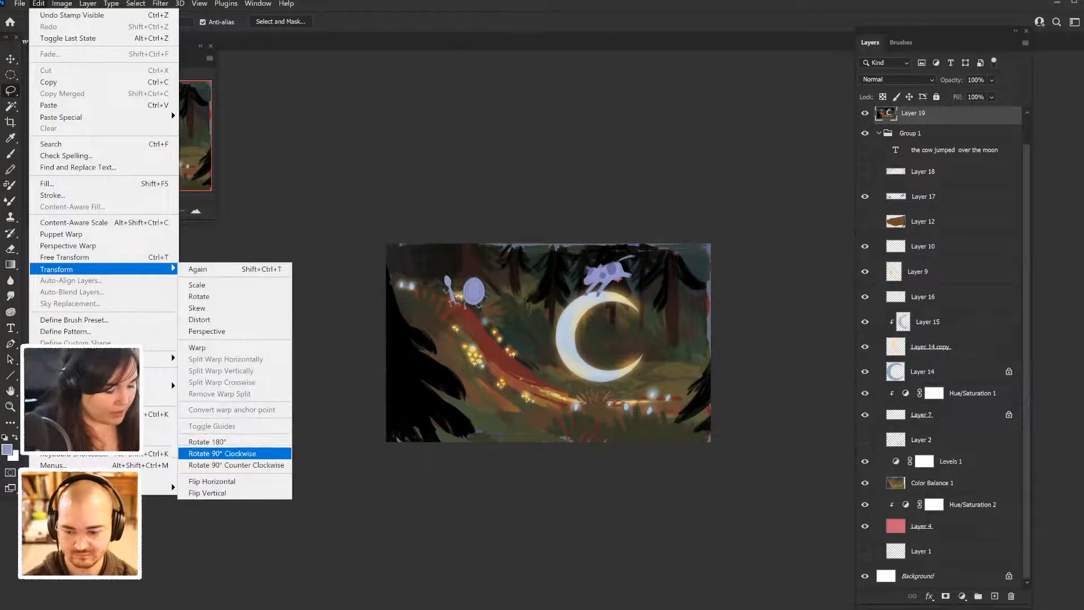
{"action": "left_click", "coordinate": [212, 481]}
{"action": "scroll", "coordinate": [940, 348], "scroll_direction": "down", "scroll_amount": 1}
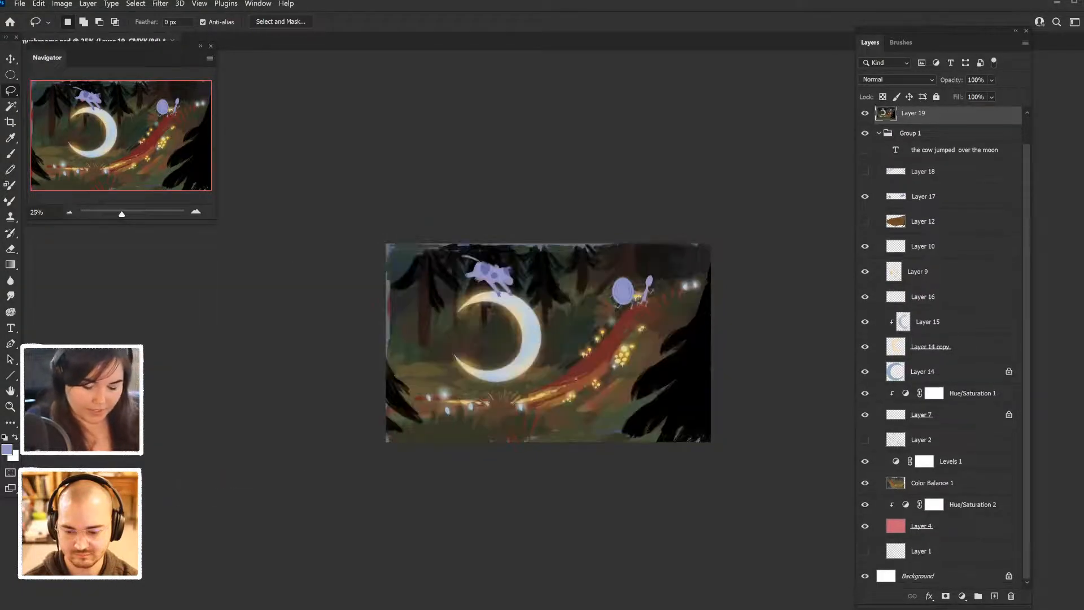
{"action": "mouse_move", "coordinate": [913, 113]}
{"action": "left_mouse_down"}
{"action": "mouse_move", "coordinate": [926, 135]}
{"action": "mouse_move", "coordinate": [926, 209]}
{"action": "mouse_move", "coordinate": [926, 163]}
{"action": "left_mouse_up"}
{"action": "left_click", "coordinate": [865, 146]}
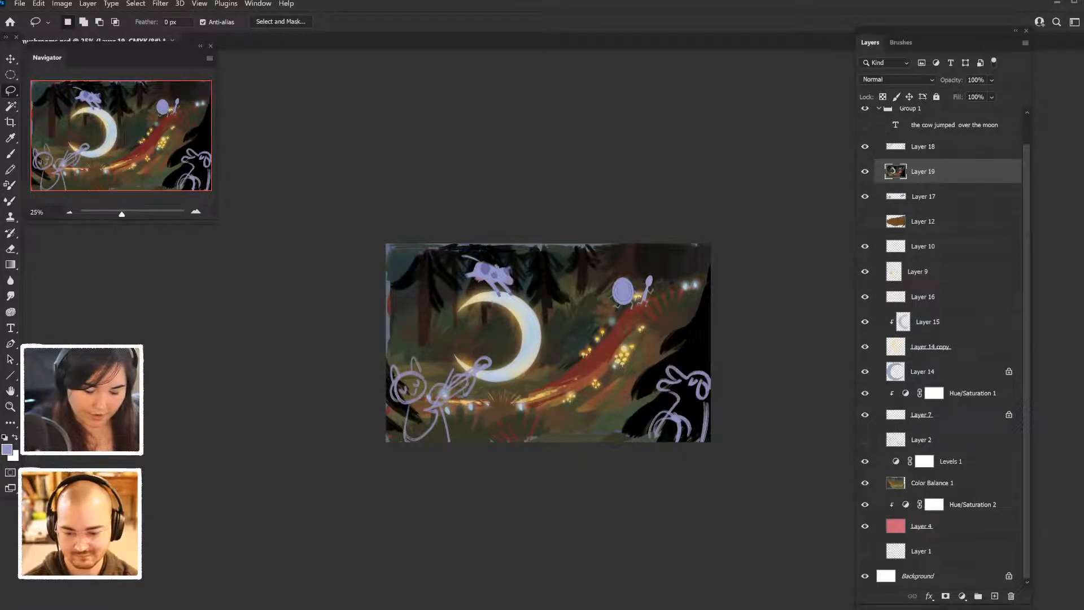
- Show the "the cow jumped over the moon" text layer and move the text beside the moon, above the cat
{"action": "left_click", "coordinate": [865, 124]}
{"action": "left_click", "coordinate": [954, 125]}
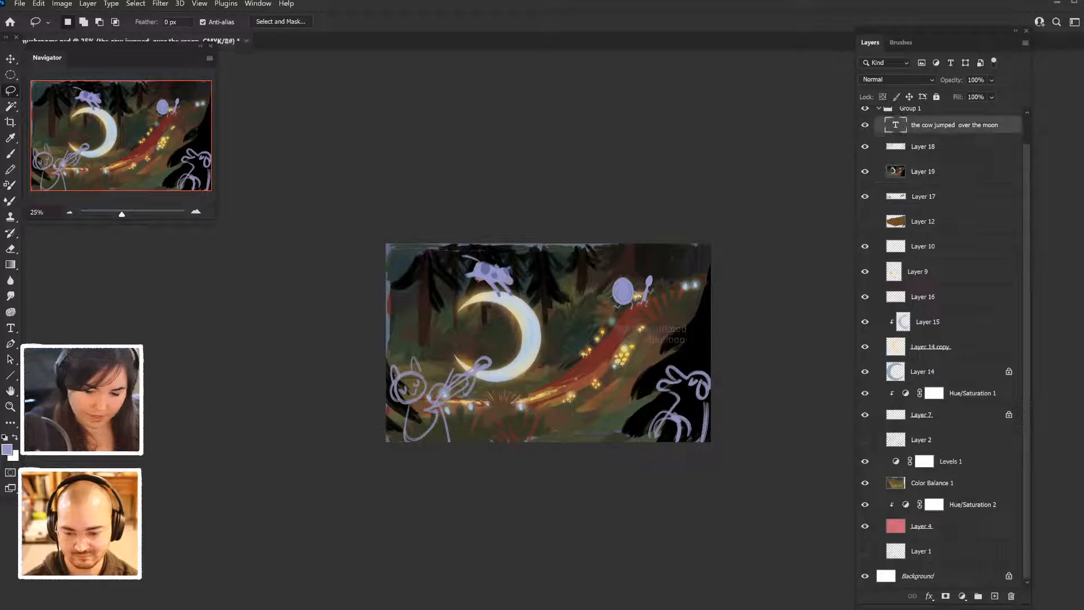
{"action": "key", "text": "v"}
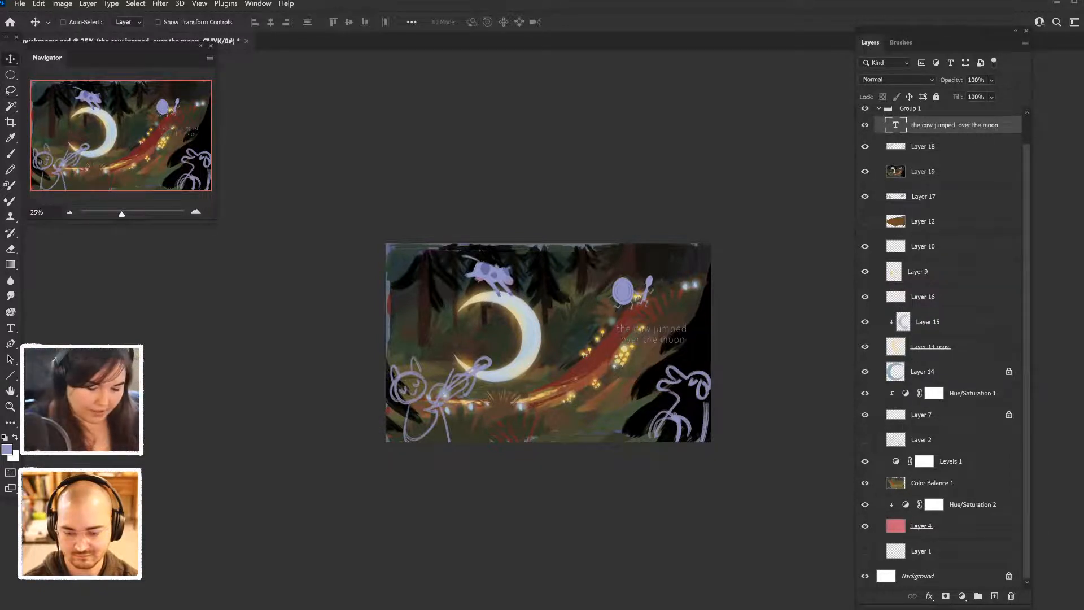
{"action": "left_click_drag", "start_coordinate": [673, 305], "coordinate": [468, 305]}
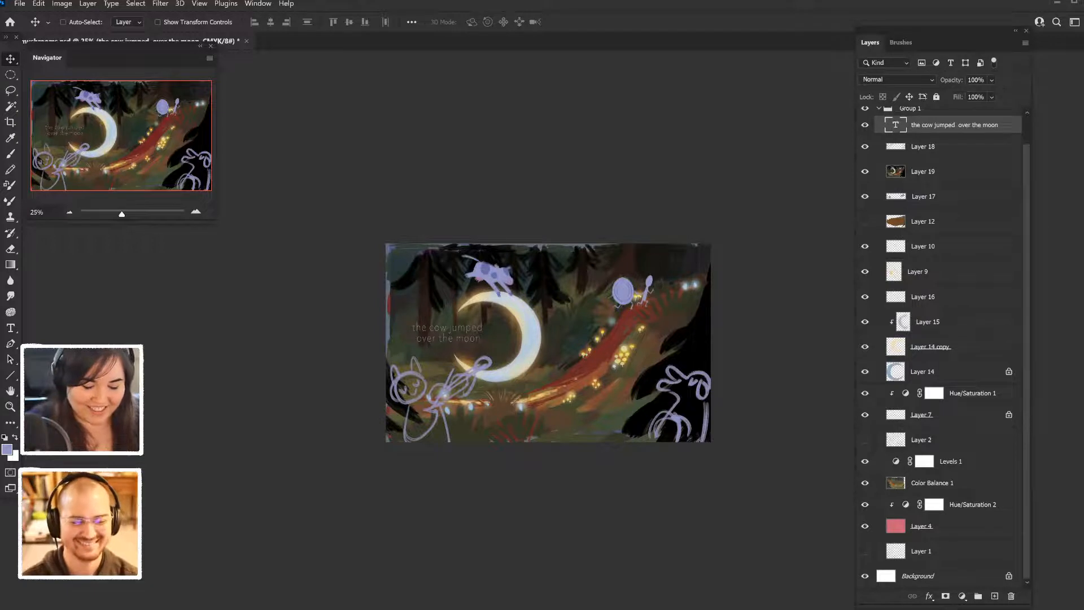
- Duplicate the text, reword the copy as "dish ran away with the spoon" on two lines, and place it beside the dog sketch
{"action": "key", "text": "ctrl+j"}
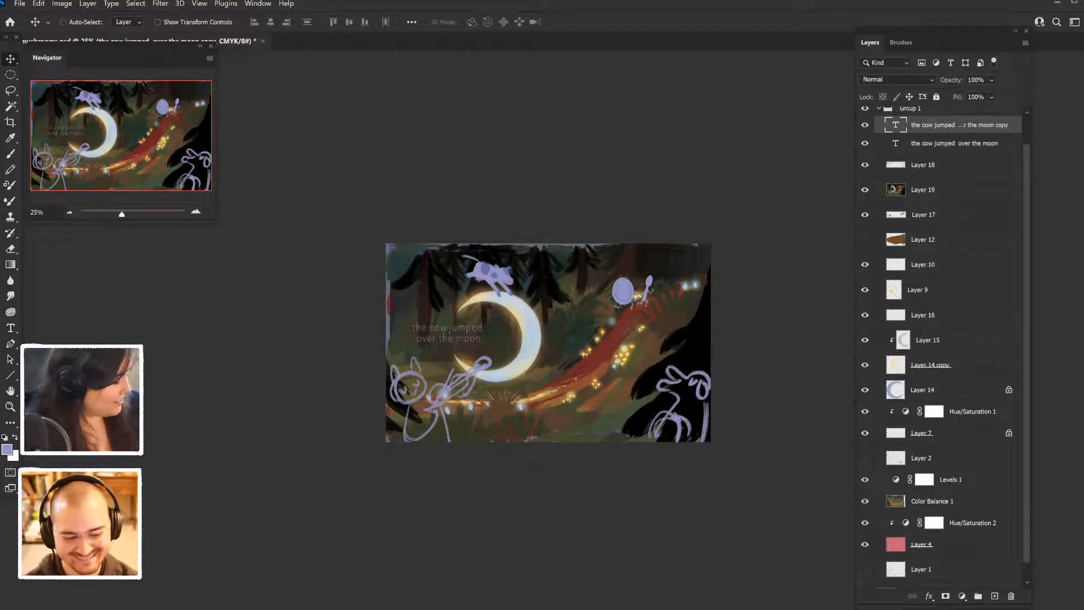
{"action": "left_click_drag", "start_coordinate": [470, 338], "coordinate": [650, 336]}
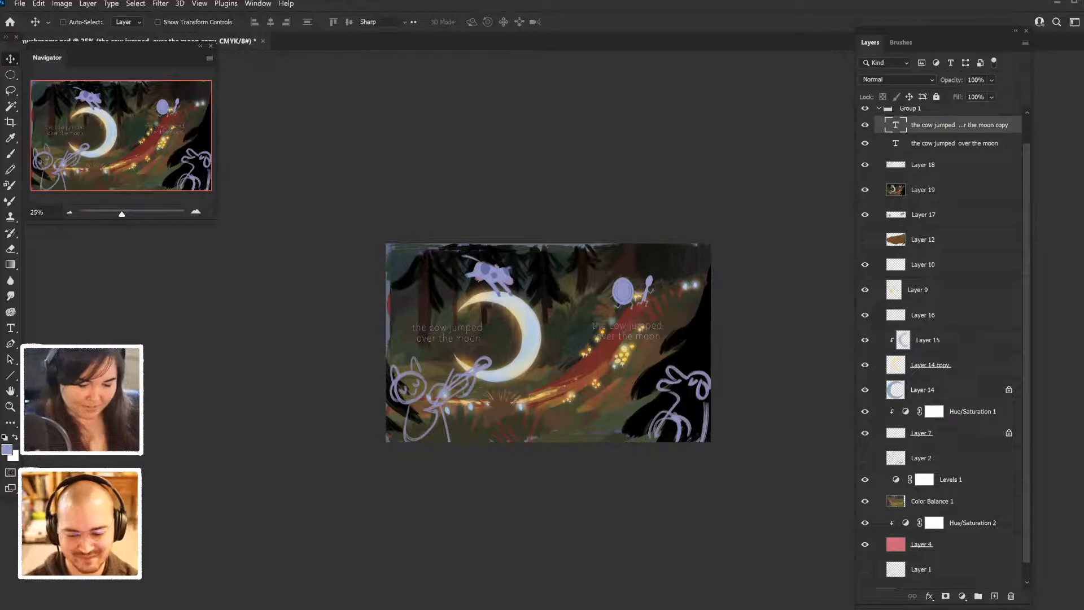
{"action": "double_click", "coordinate": [641, 330]}
{"action": "type", "text": "dish ran a"}
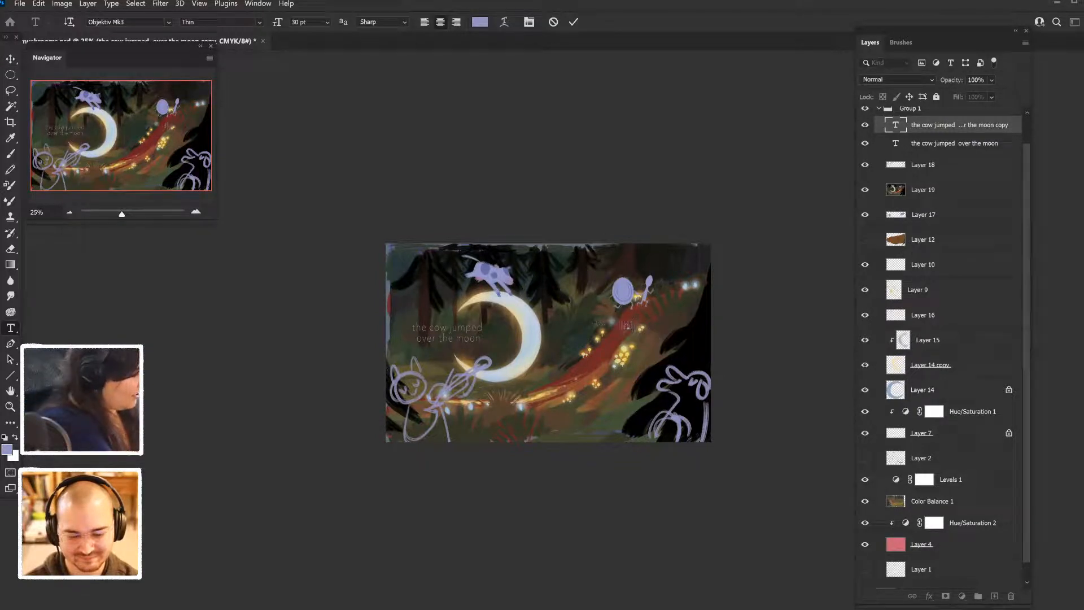
{"action": "type", "text": "way with the"}
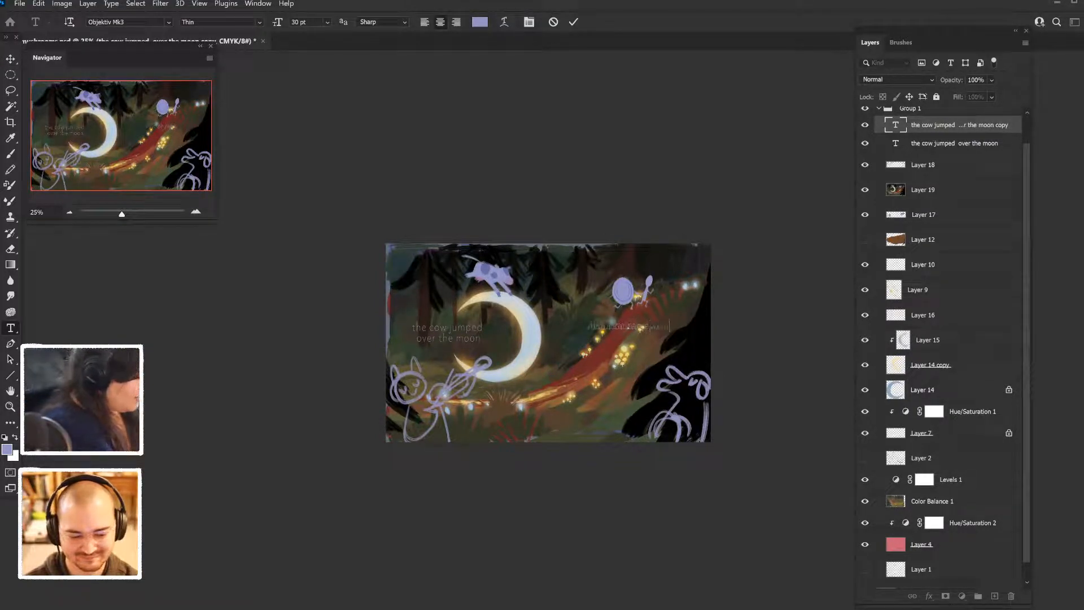
{"action": "type", "text": " spoon"}
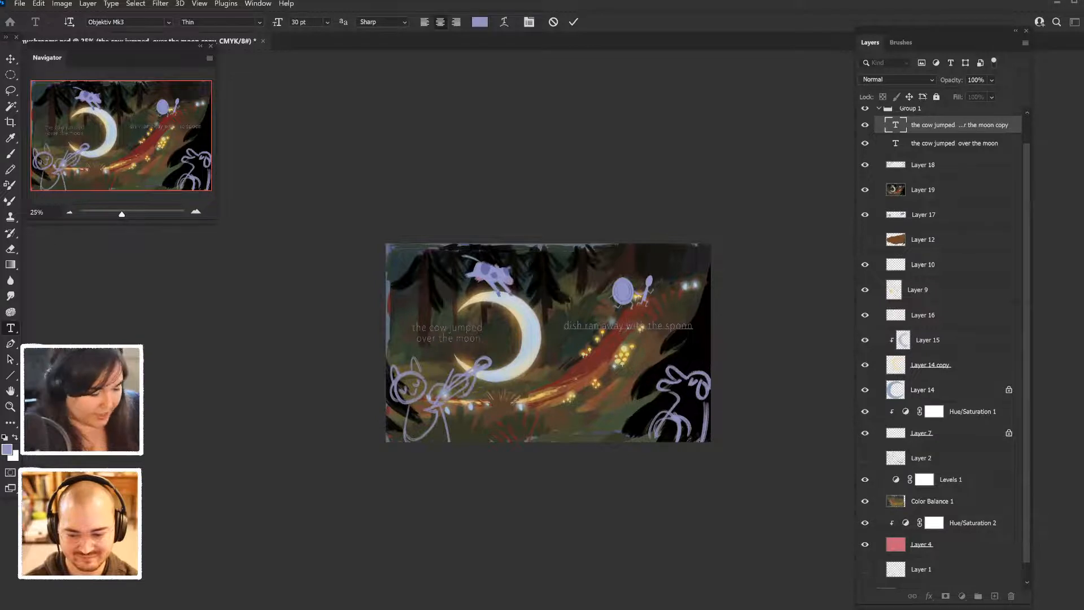
{"action": "key", "text": "Return"}
{"action": "key", "text": "ctrl+Return"}
{"action": "key", "text": "v"}
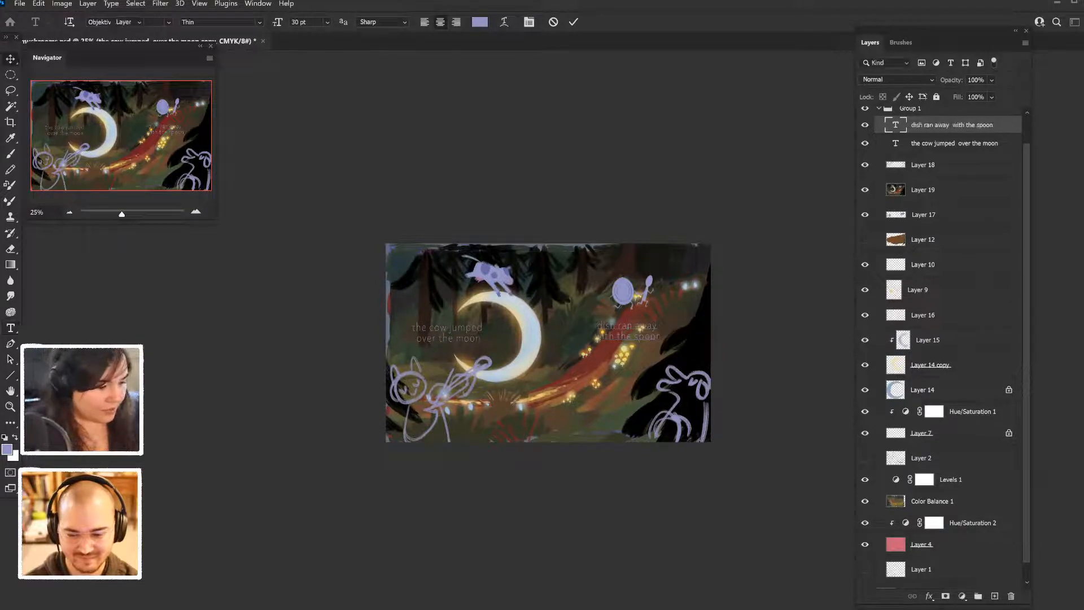
{"action": "left_click_drag", "start_coordinate": [628, 330], "coordinate": [618, 408]}
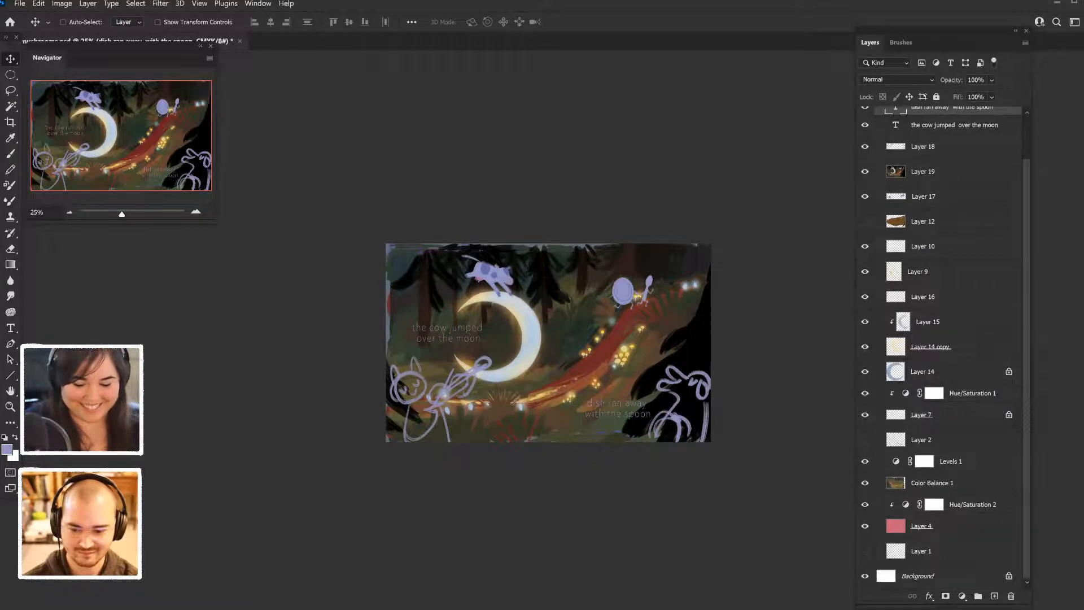
- Move Layer 12 with the brown shape above both text layers, and hide it and the flipped merged copy
{"action": "left_click_drag", "start_coordinate": [924, 221], "coordinate": [923, 127]}
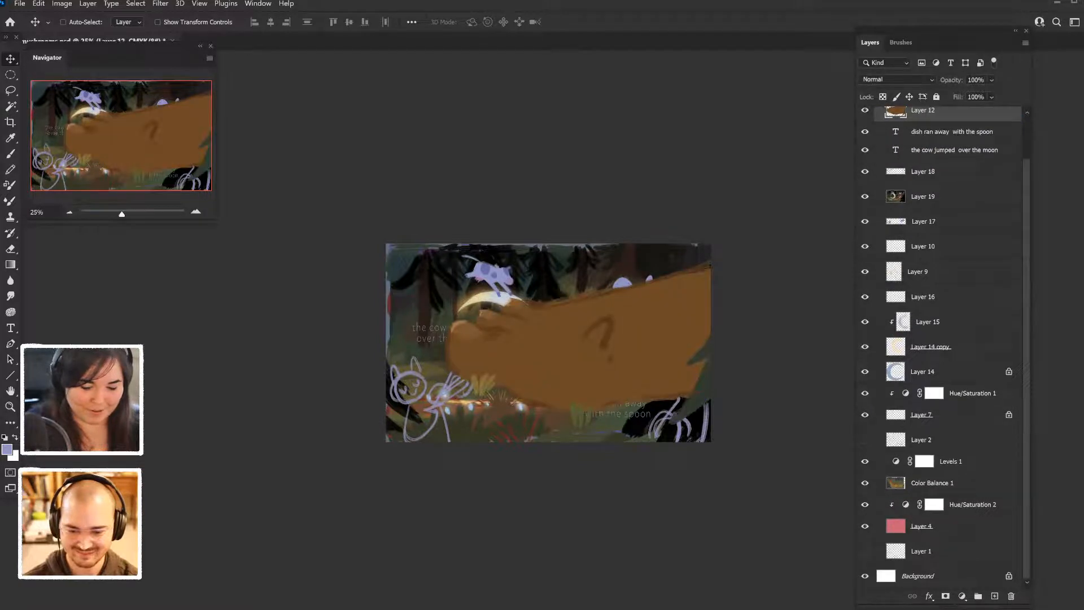
{"action": "left_click", "coordinate": [865, 111]}
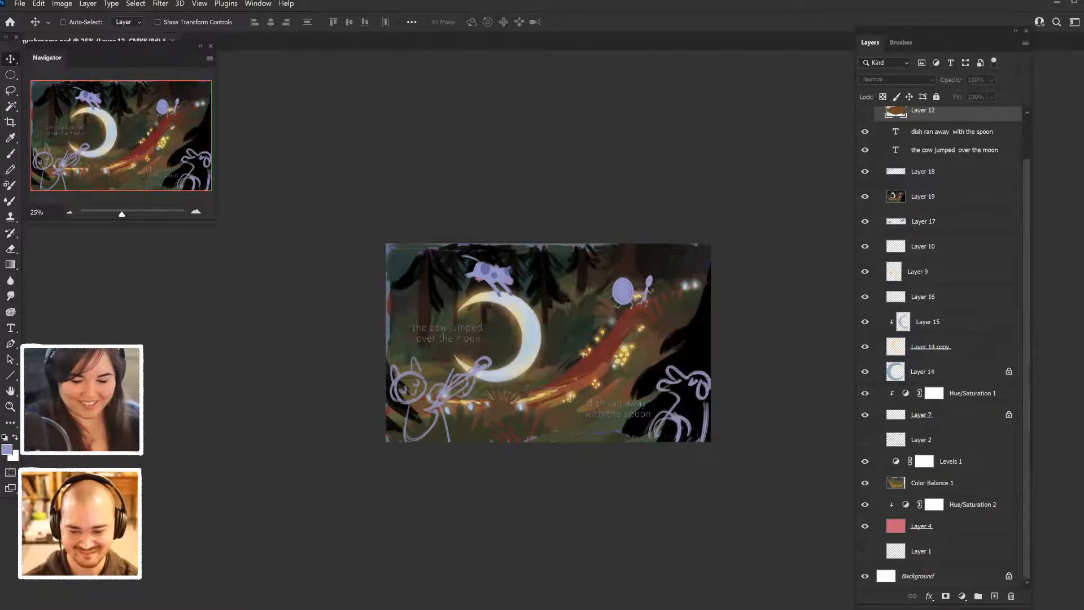
{"action": "left_click", "coordinate": [865, 196]}
- Toggle Layer 12's brown shape on and off over the unflipped scene, leave it hidden, and save the document
{"action": "left_click", "coordinate": [865, 110]}
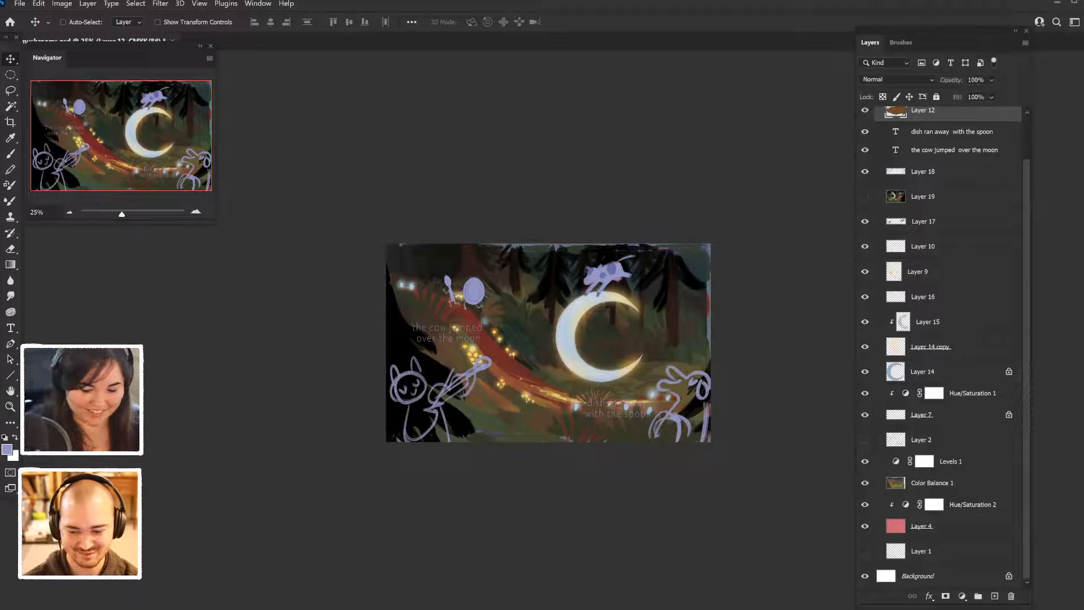
{"action": "left_click", "coordinate": [865, 111]}
{"action": "left_click", "coordinate": [865, 110]}
{"action": "left_click", "coordinate": [865, 111]}
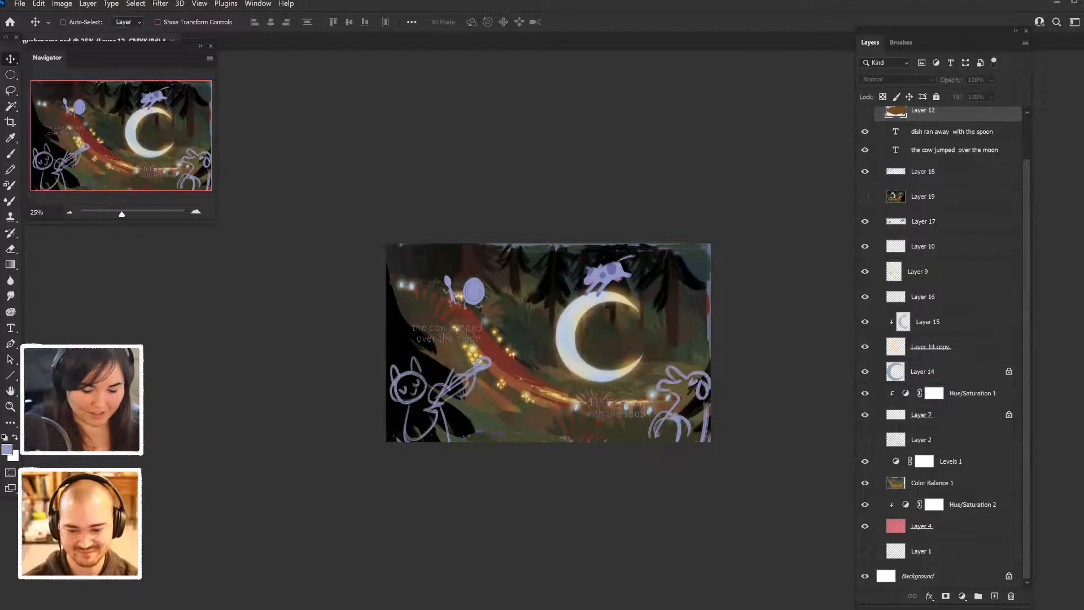
{"action": "left_click", "coordinate": [865, 111]}
{"action": "left_click", "coordinate": [865, 111]}
{"action": "left_click", "coordinate": [865, 111]}
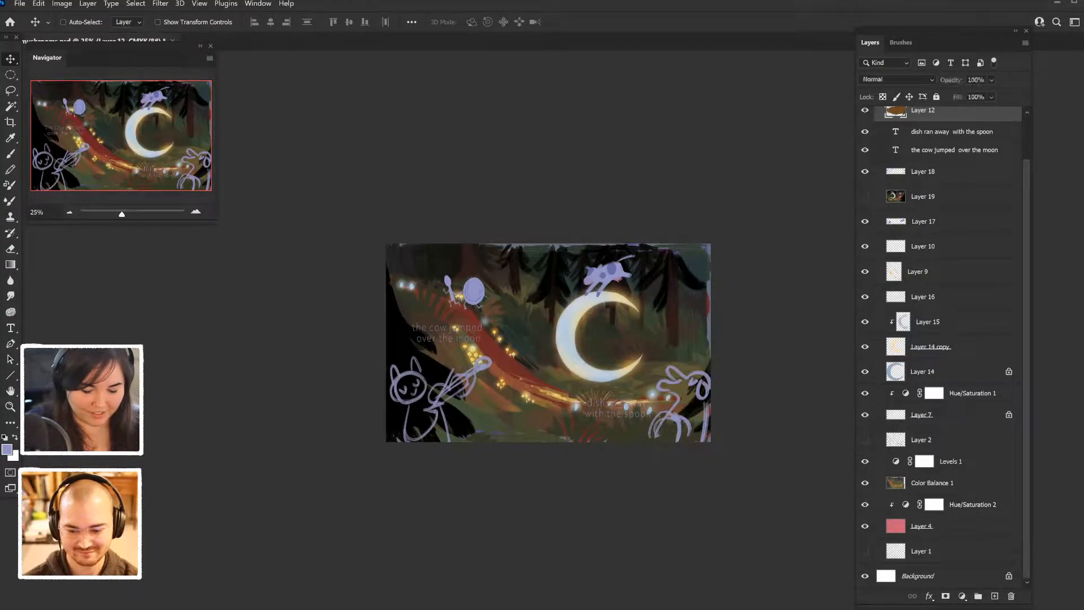
{"action": "left_click", "coordinate": [865, 111]}
{"action": "left_click", "coordinate": [865, 111]}
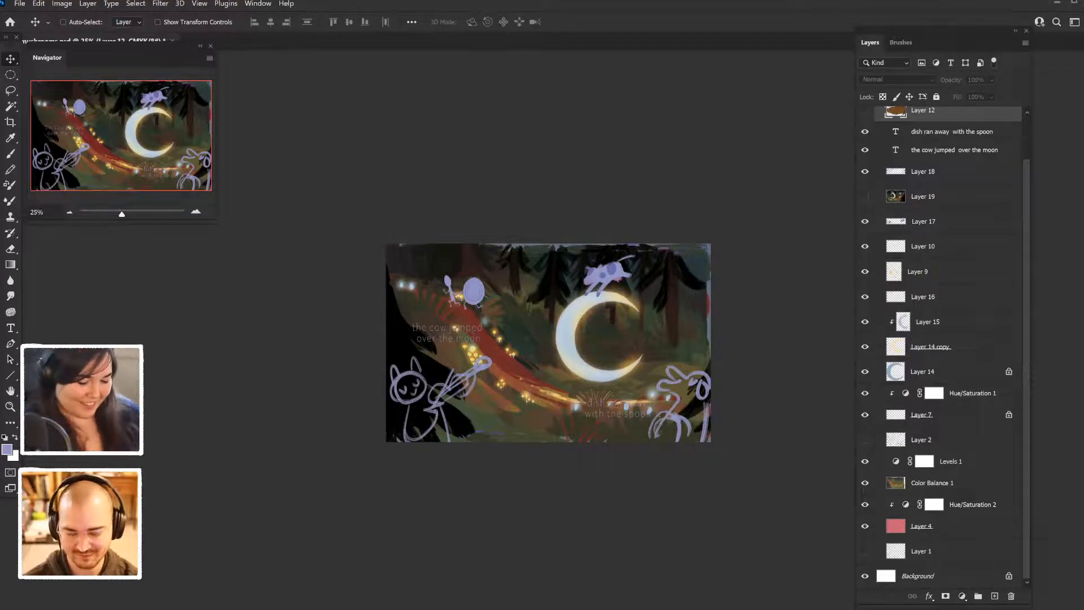
{"action": "key", "text": "ctrl+s"}
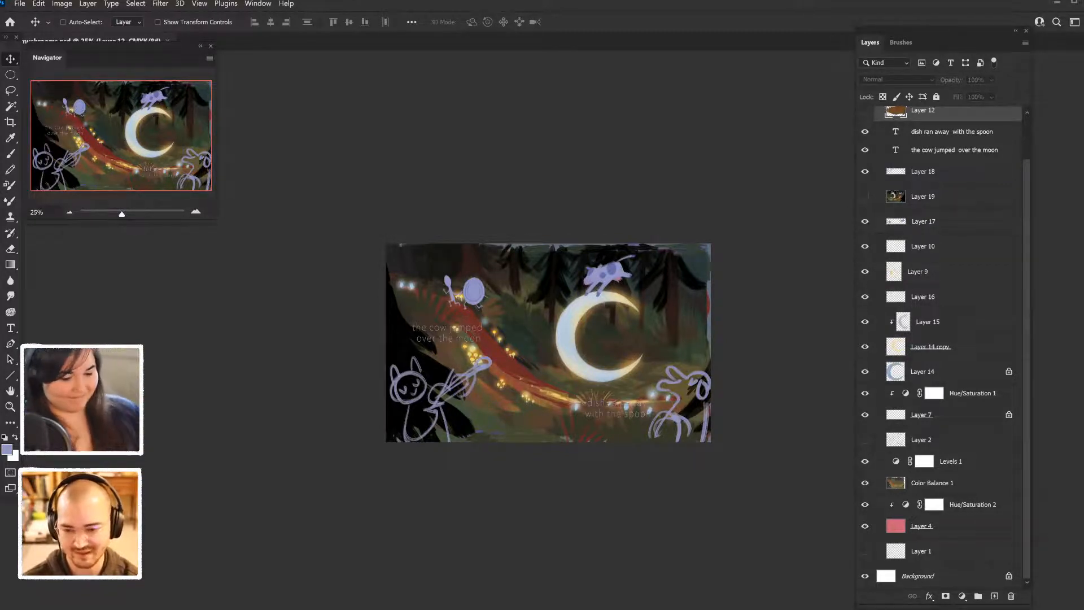
- Inspect the scene up close with and without Layer 12's brown shape covering the path and moon
{"action": "key", "text": "ctrl+plus"}
{"action": "key", "text": "ctrl+plus"}
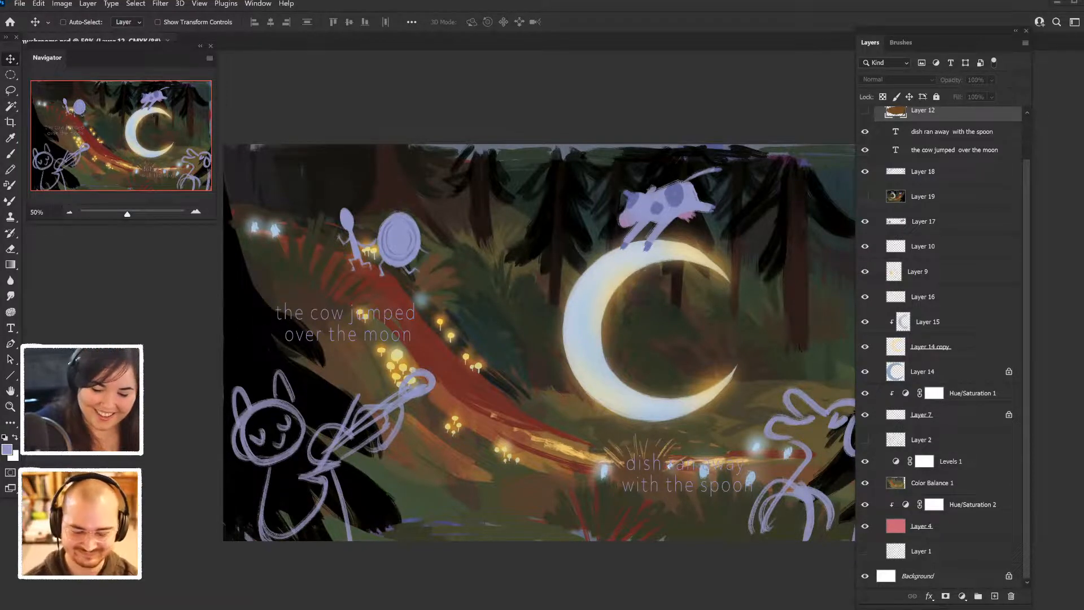
{"action": "left_click", "coordinate": [865, 111]}
{"action": "left_click", "coordinate": [865, 110]}
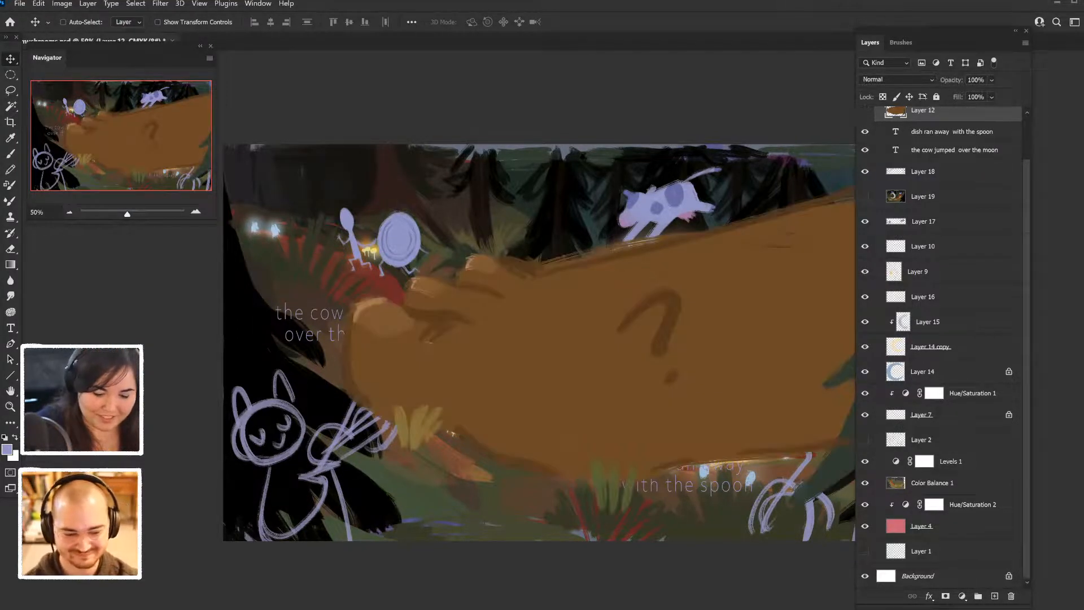
{"action": "left_click", "coordinate": [865, 110]}
{"action": "left_click", "coordinate": [866, 110]}
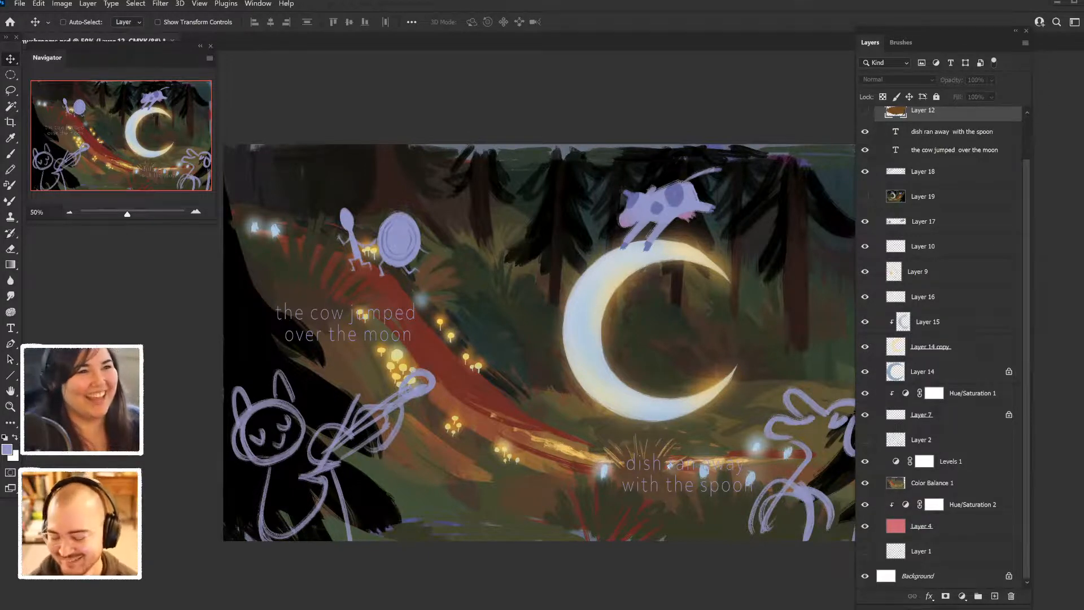
- Switch to Discord, examine the enlarged "Hey Diddle, Diddle" illustration in the ice-cream-schedules channel, and return to the painting in Photoshop
{"action": "left_click_drag", "start_coordinate": [1083, 5], "coordinate": [584, 1]}
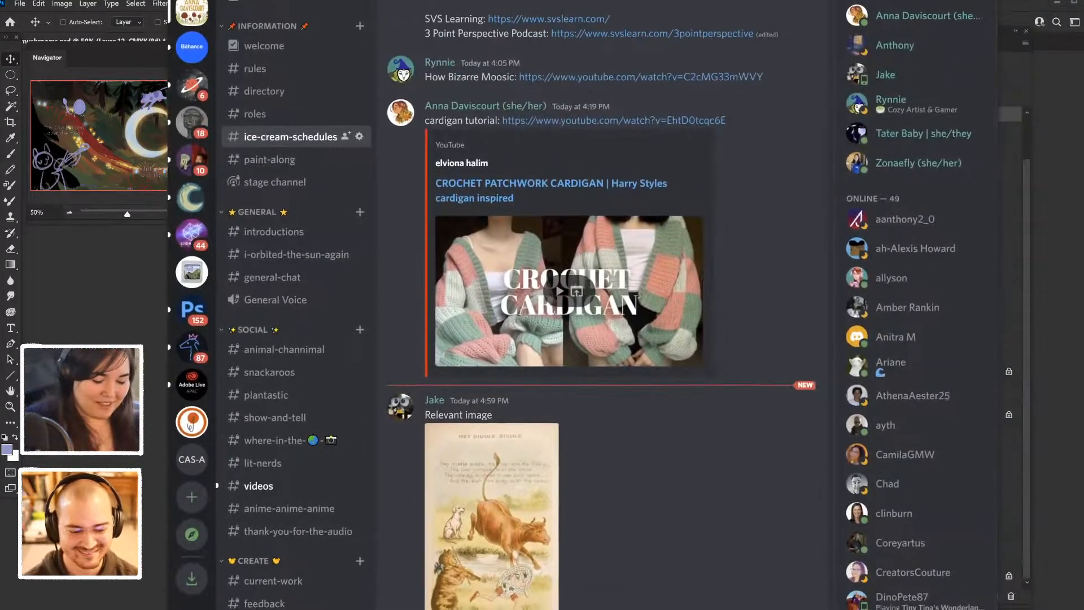
{"action": "left_click", "coordinate": [497, 497]}
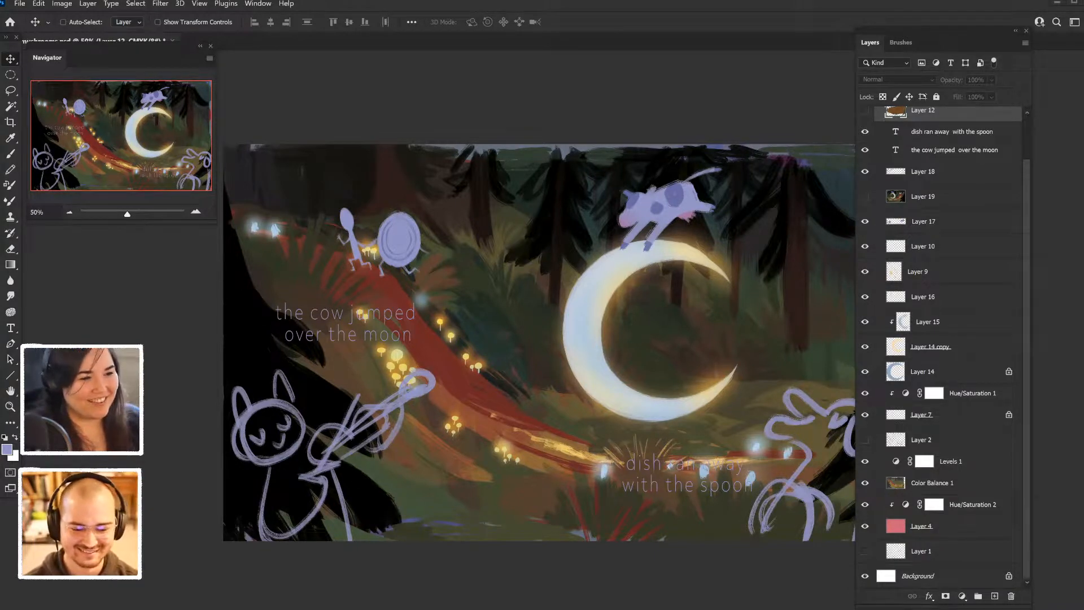
{"action": "left_click_drag", "start_coordinate": [576, 0], "coordinate": [616, 0]}
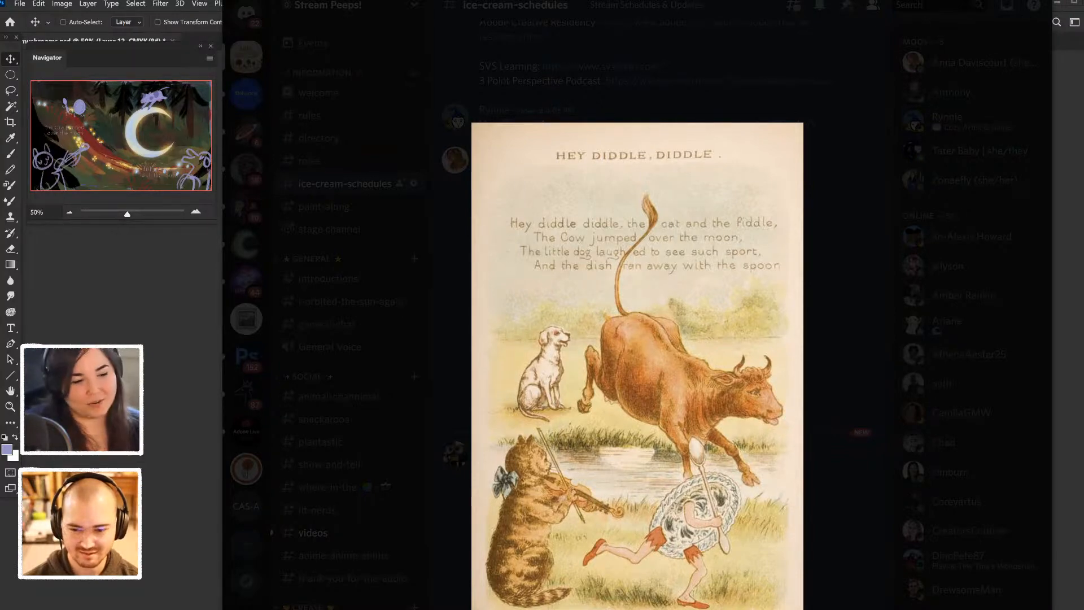
{"action": "left_click_drag", "start_coordinate": [637, 1], "coordinate": [593, 0]}
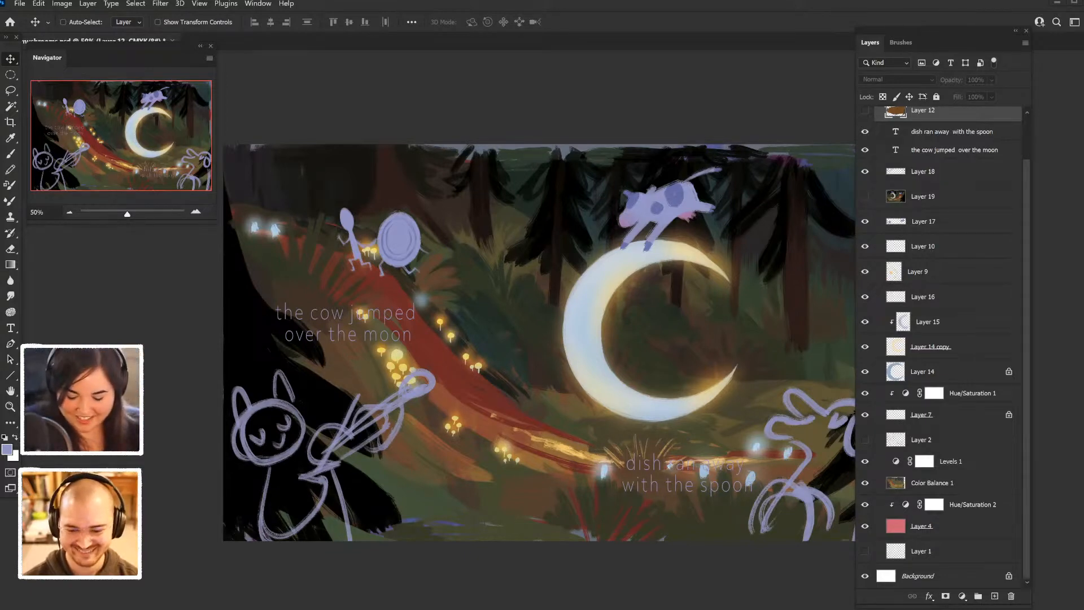
- Compare the painting with Hue/Saturation 2 and Color Balance 1 off and on, moving the layer list clear of the canvas
{"action": "left_click", "coordinate": [865, 505]}
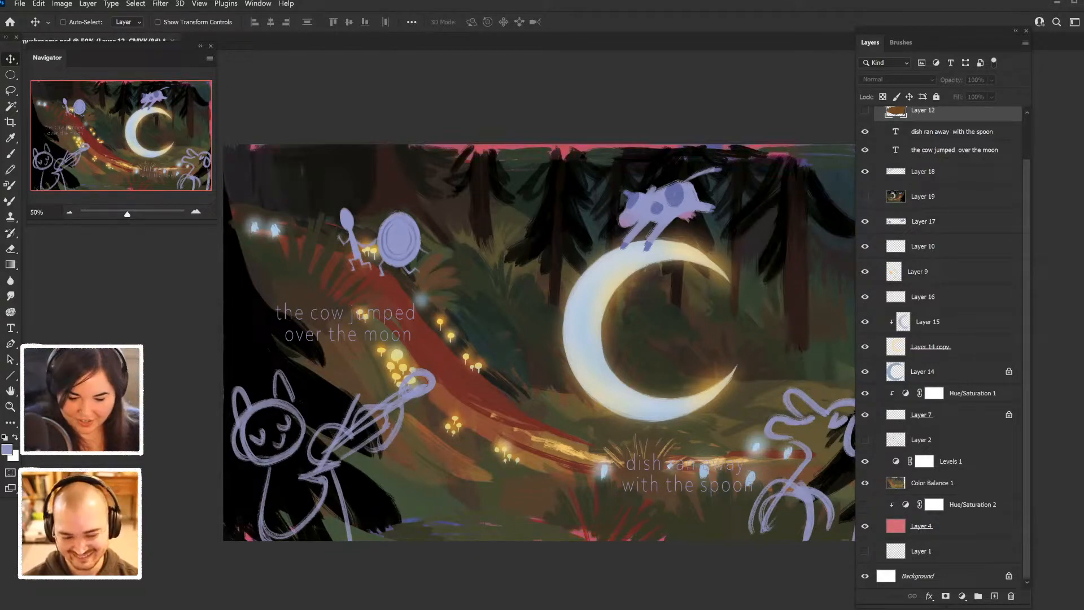
{"action": "scroll", "coordinate": [942, 346], "scroll_direction": "up", "scroll_amount": 1}
{"action": "scroll", "coordinate": [942, 345], "scroll_direction": "down", "scroll_amount": 1}
{"action": "scroll", "coordinate": [942, 346], "scroll_direction": "up", "scroll_amount": 1}
{"action": "scroll", "coordinate": [942, 346], "scroll_direction": "down", "scroll_amount": 1}
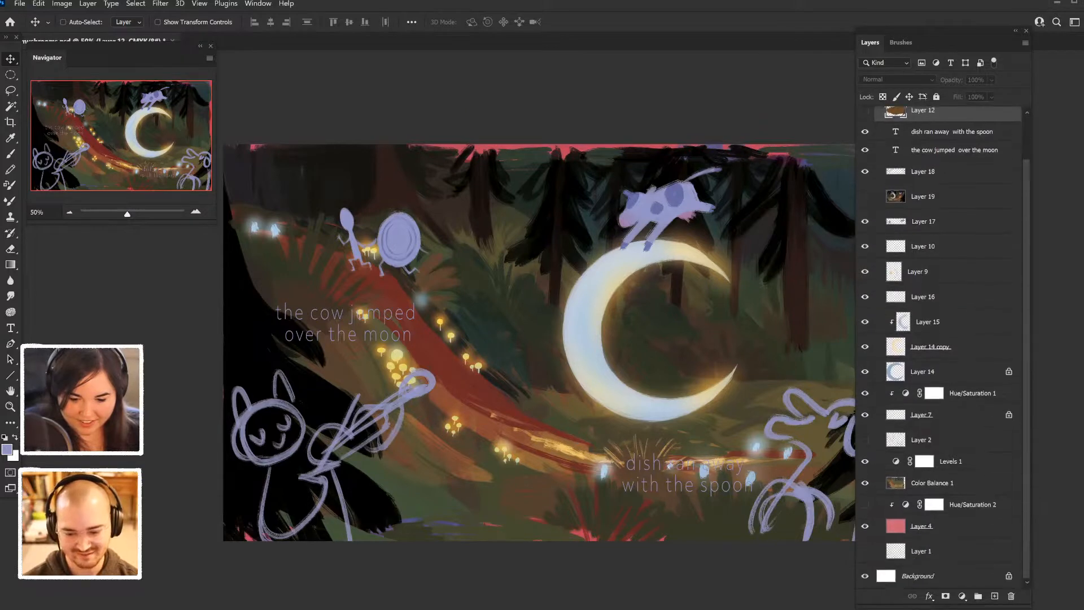
{"action": "scroll", "coordinate": [942, 346], "scroll_direction": "up", "scroll_amount": 1}
{"action": "scroll", "coordinate": [942, 346], "scroll_direction": "down", "scroll_amount": 1}
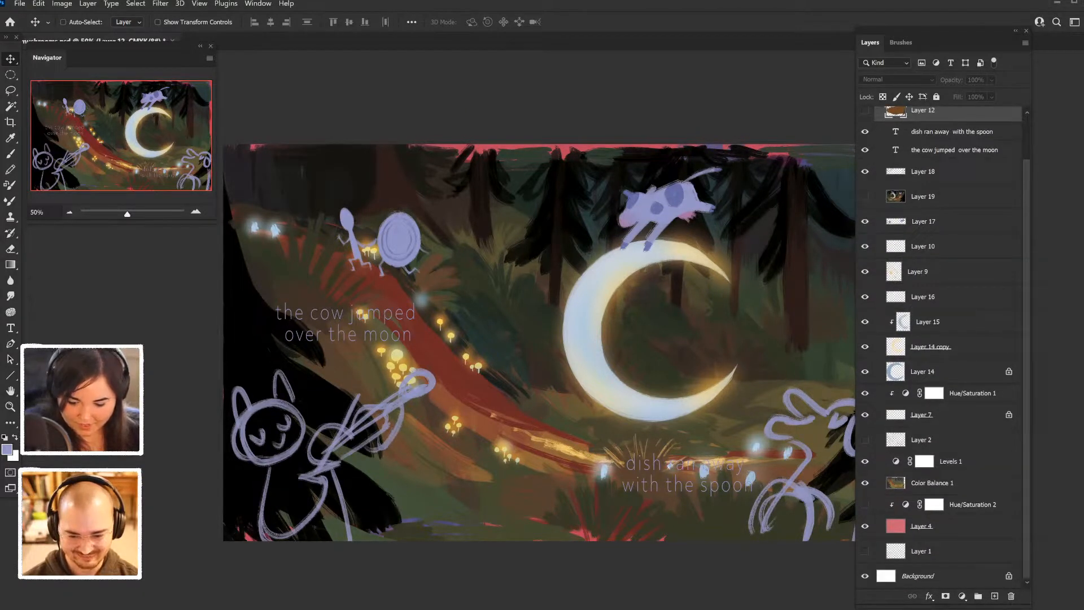
{"action": "left_click", "coordinate": [865, 483]}
{"action": "left_click", "coordinate": [866, 483]}
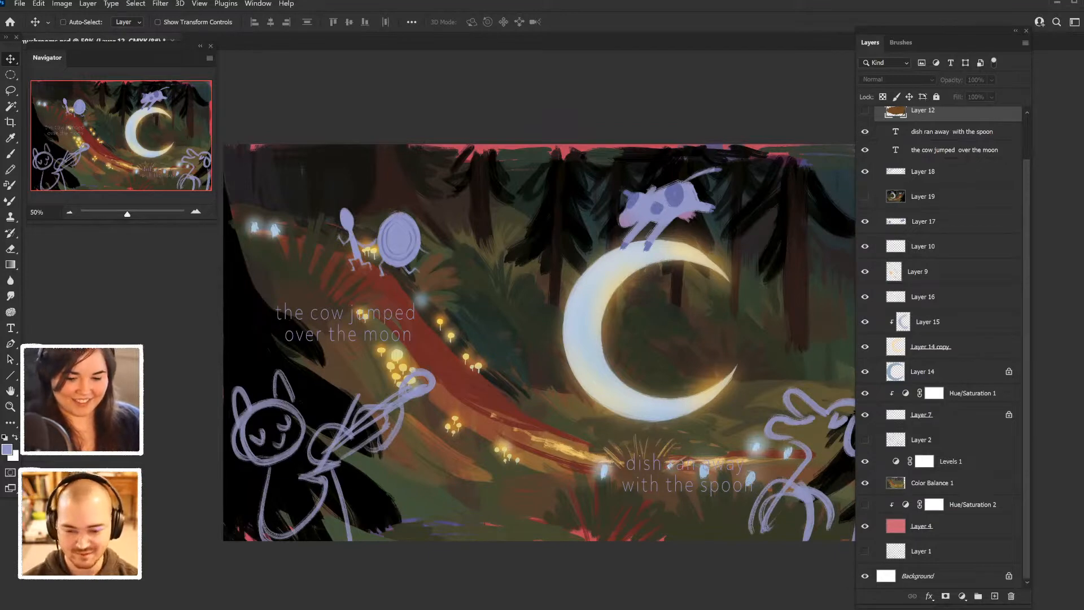
{"action": "left_click_drag", "start_coordinate": [898, 31], "coordinate": [970, 50]}
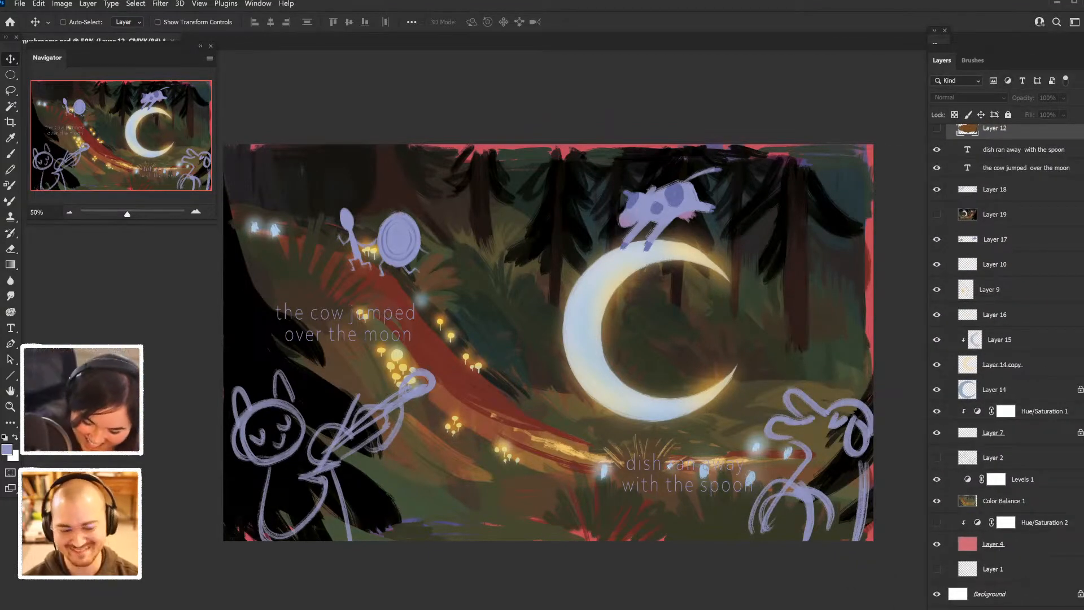
{"action": "left_click", "coordinate": [937, 523]}
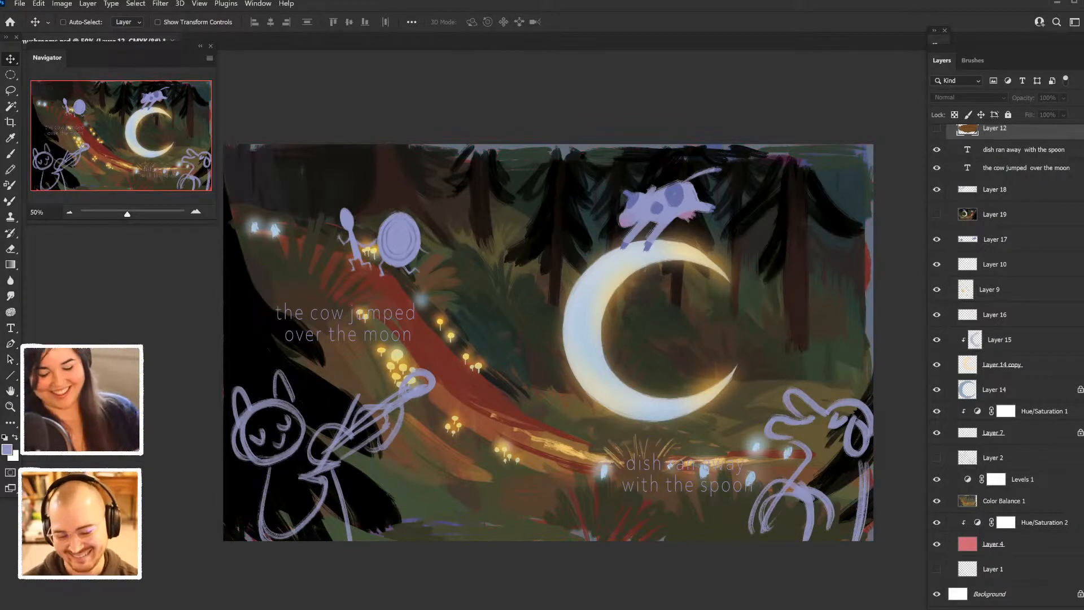